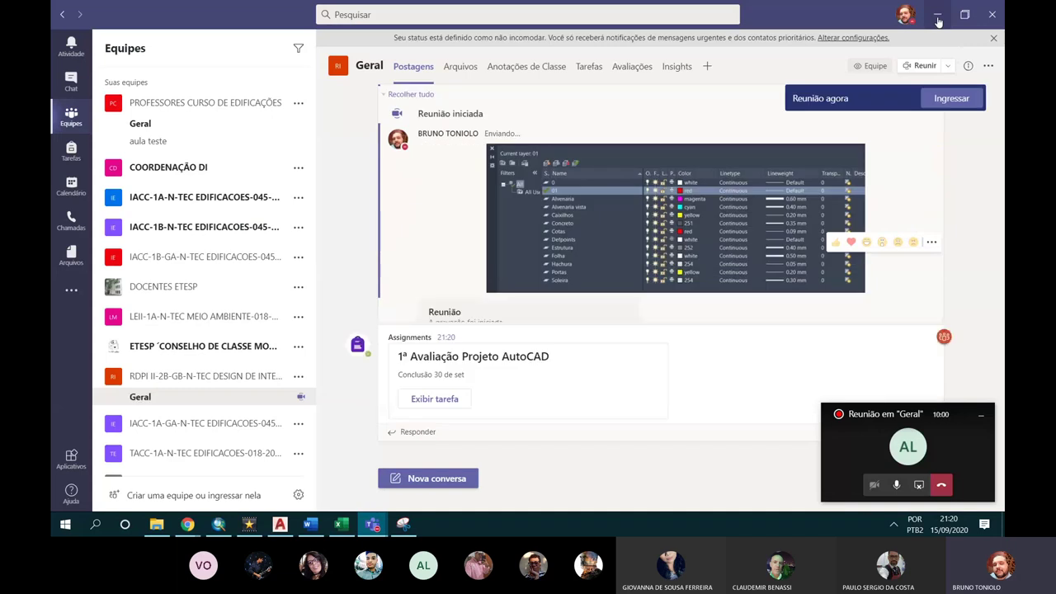
Step: Minimize Teams and VideoPad to show the AutoCAD drawing and the captured layer list
{"action": "left_click", "coordinate": [938, 18]}
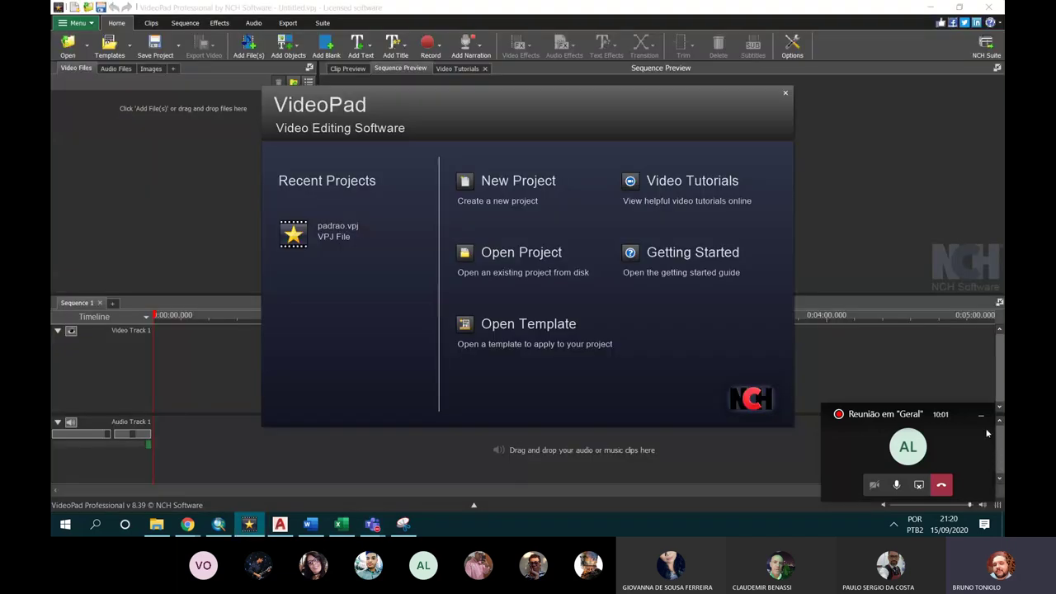
{"action": "left_click", "coordinate": [755, 196]}
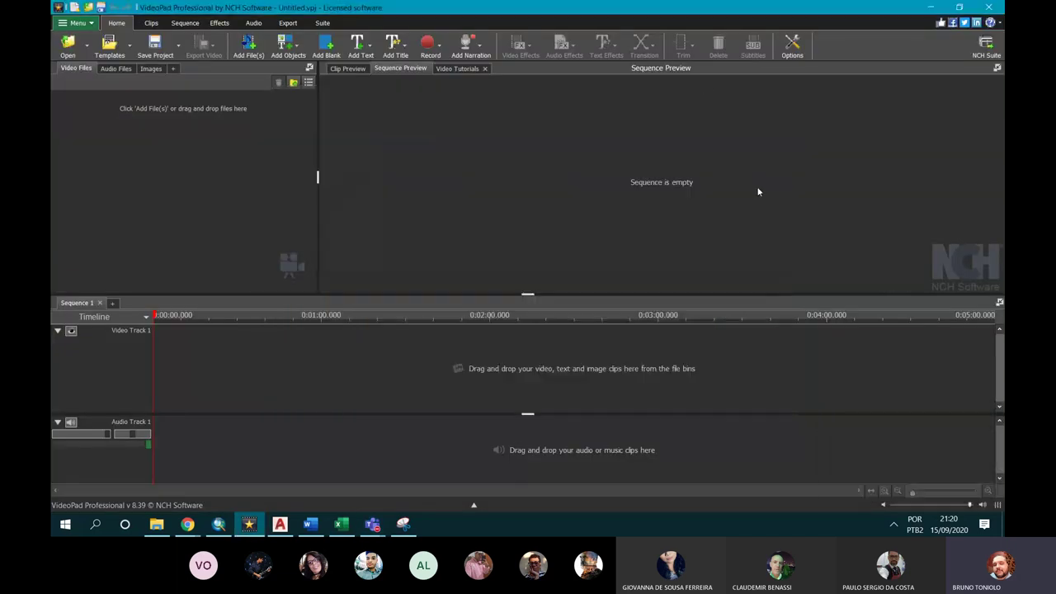
{"action": "left_click", "coordinate": [989, 6]}
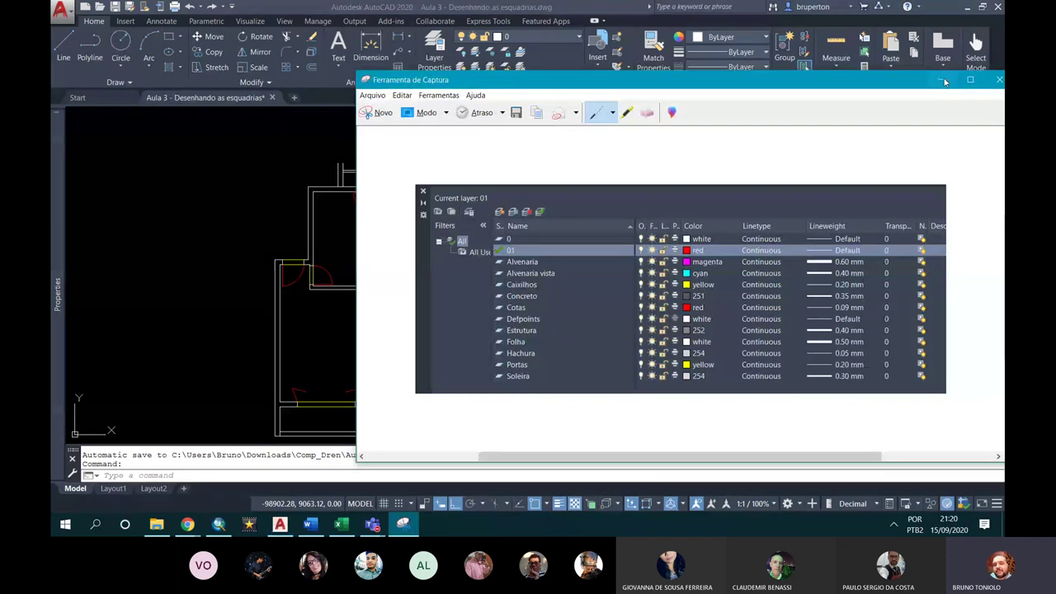
Step: Put away the reference capture and open the Layer Properties Manager with LA
{"action": "left_click", "coordinate": [252, 219]}
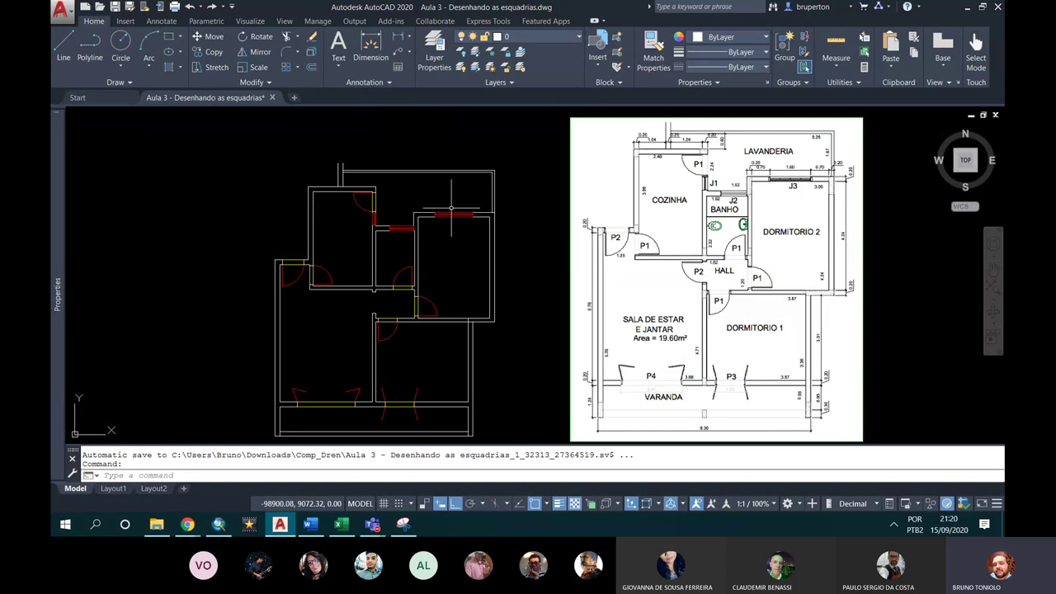
{"action": "type", "text": "LA"}
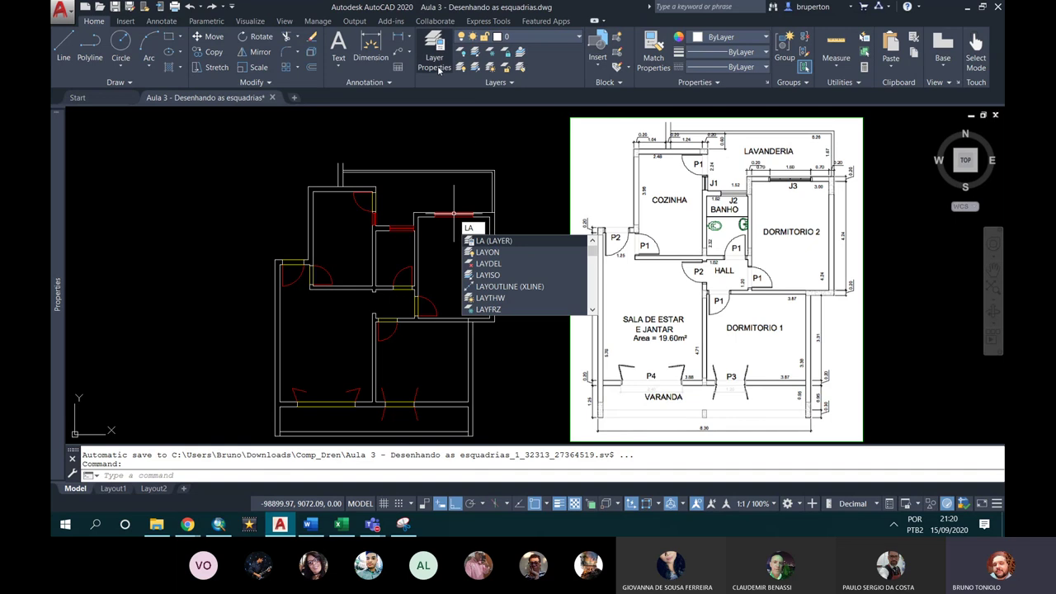
{"action": "left_click", "coordinate": [431, 66]}
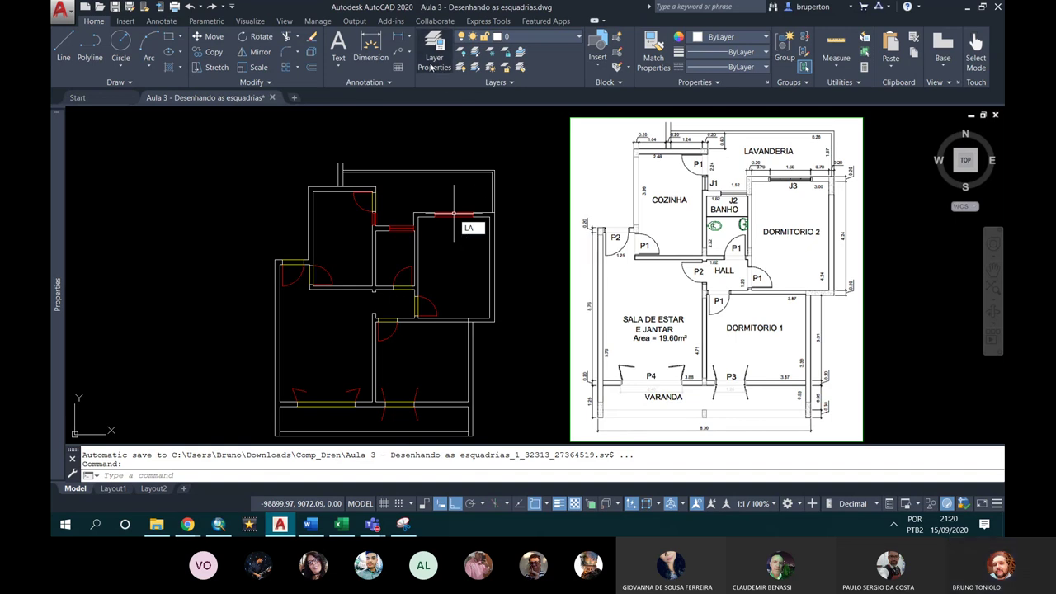
{"action": "left_click", "coordinate": [430, 66]}
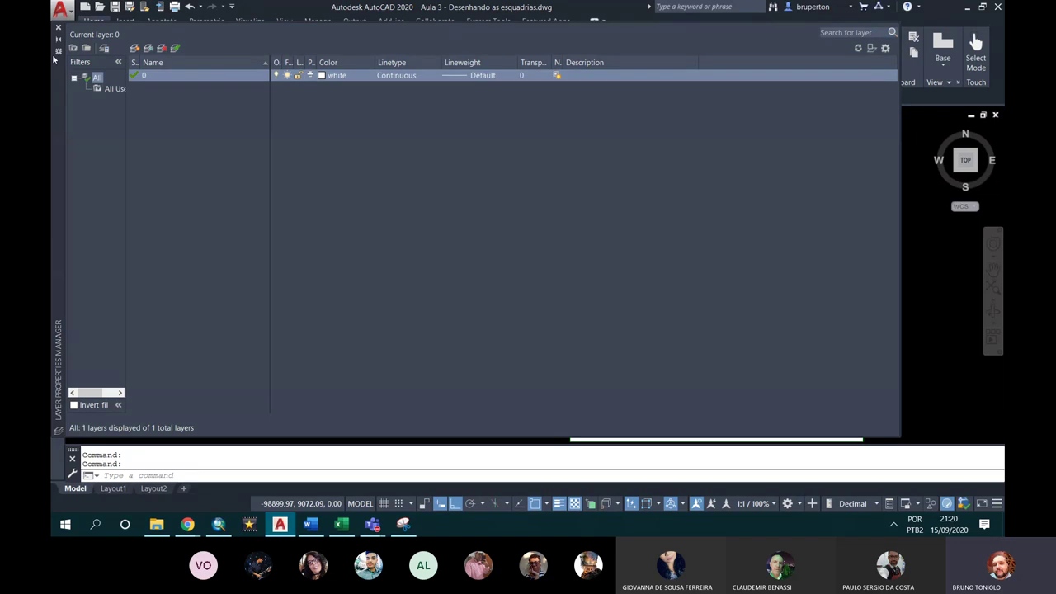
Step: Rearrange the layer manager and mark layer 01 on the reference layer screenshot
{"action": "left_click", "coordinate": [58, 27]}
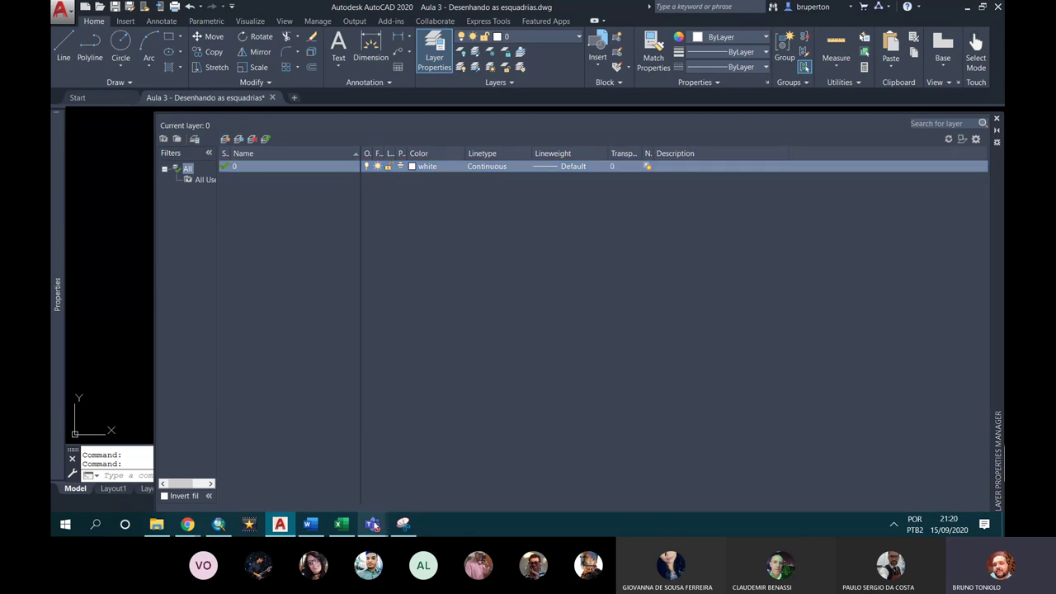
{"action": "left_click", "coordinate": [402, 524]}
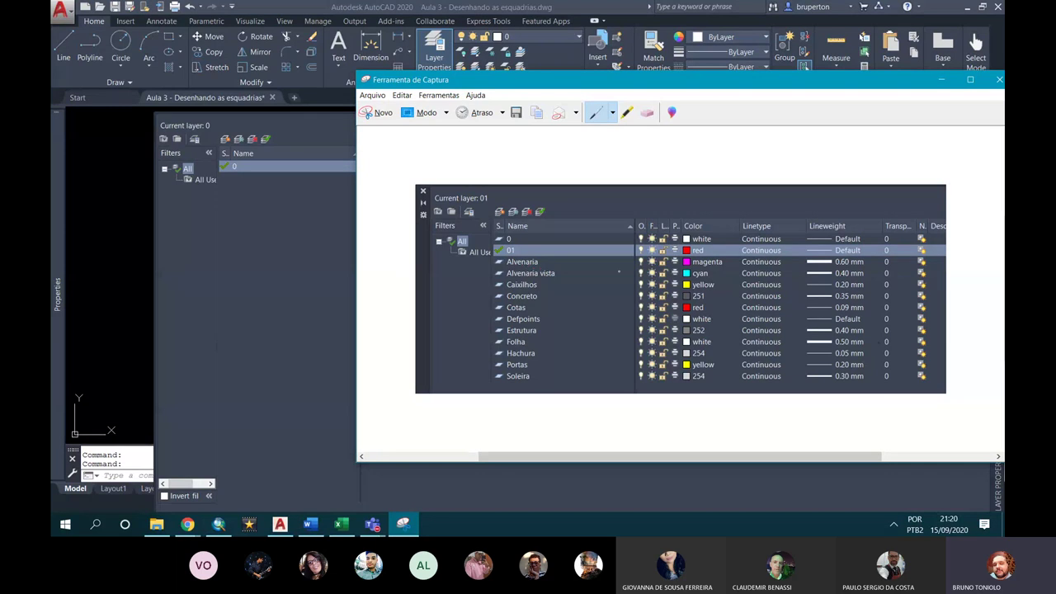
{"action": "left_click_drag", "start_coordinate": [505, 253], "coordinate": [513, 248]}
{"action": "left_click", "coordinate": [252, 169]}
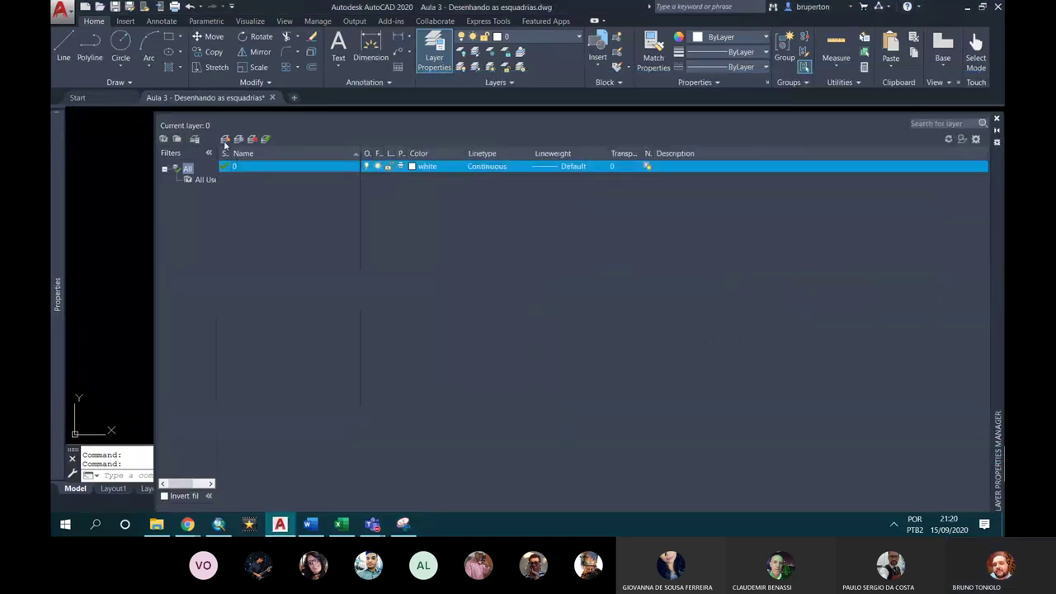
Step: Create a new layer named Alvenaria and select it for editing
{"action": "left_click", "coordinate": [226, 139]}
{"action": "type", "text": "Alvenaria"}
{"action": "key", "text": "Return"}
{"action": "left_click", "coordinate": [406, 528]}
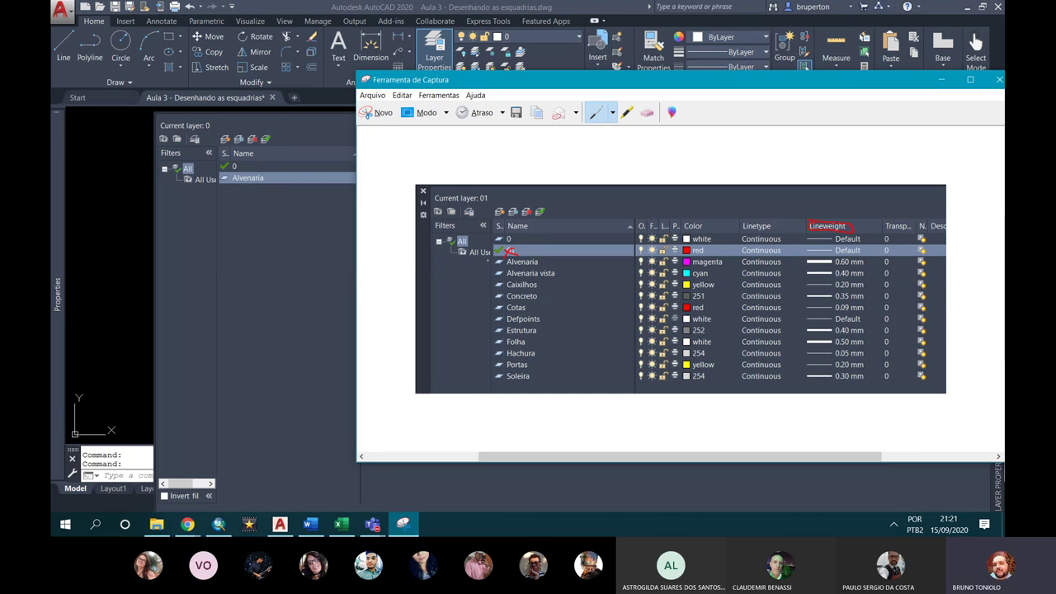
{"action": "left_click", "coordinate": [326, 219]}
{"action": "left_click", "coordinate": [415, 177]}
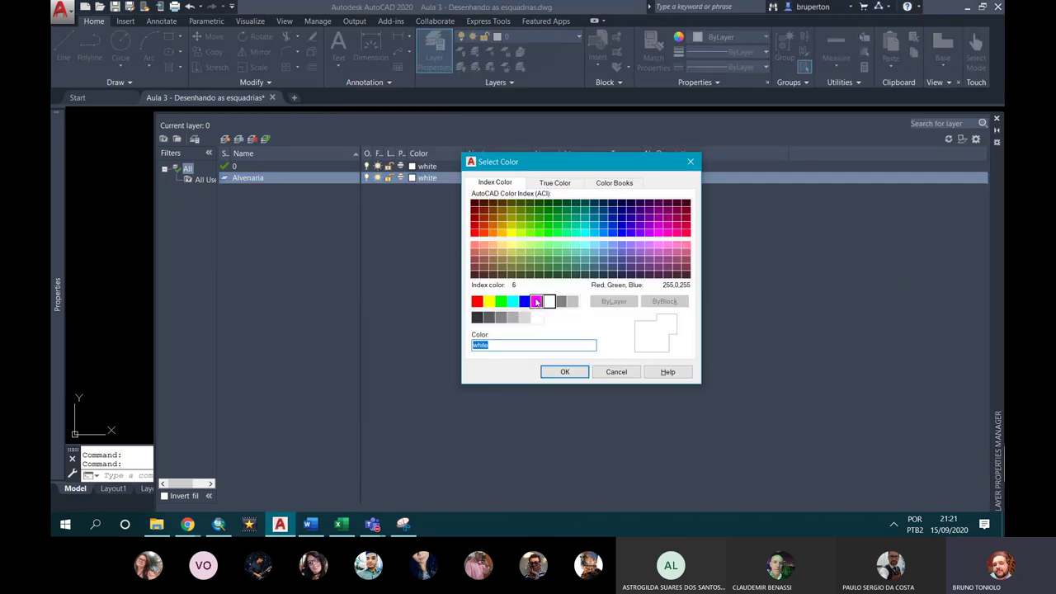
Step: Set the Alvenaria layer colour to magenta
{"action": "left_click", "coordinate": [536, 302]}
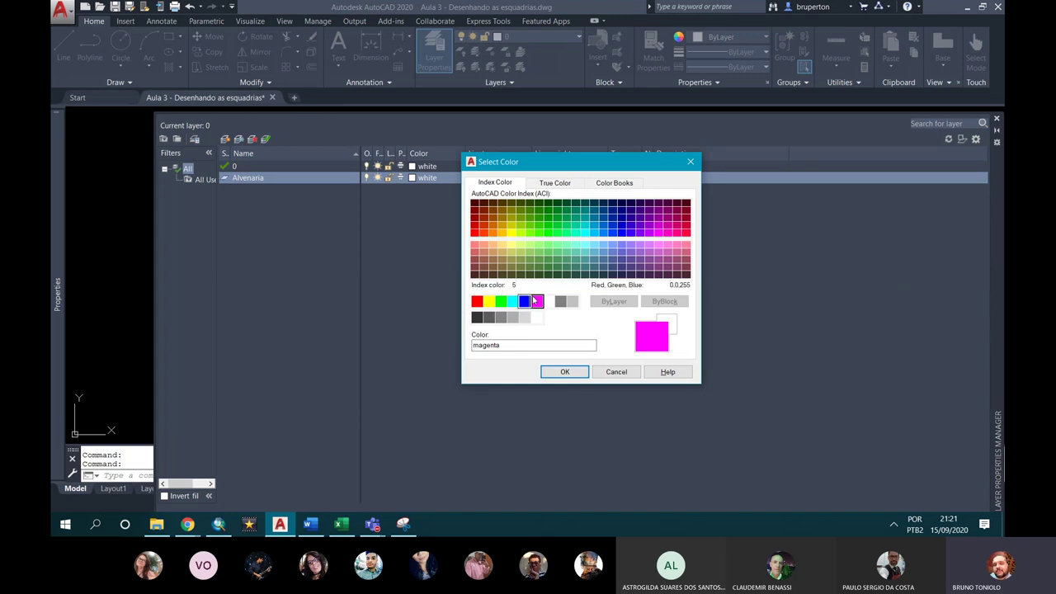
{"action": "left_click", "coordinate": [566, 373]}
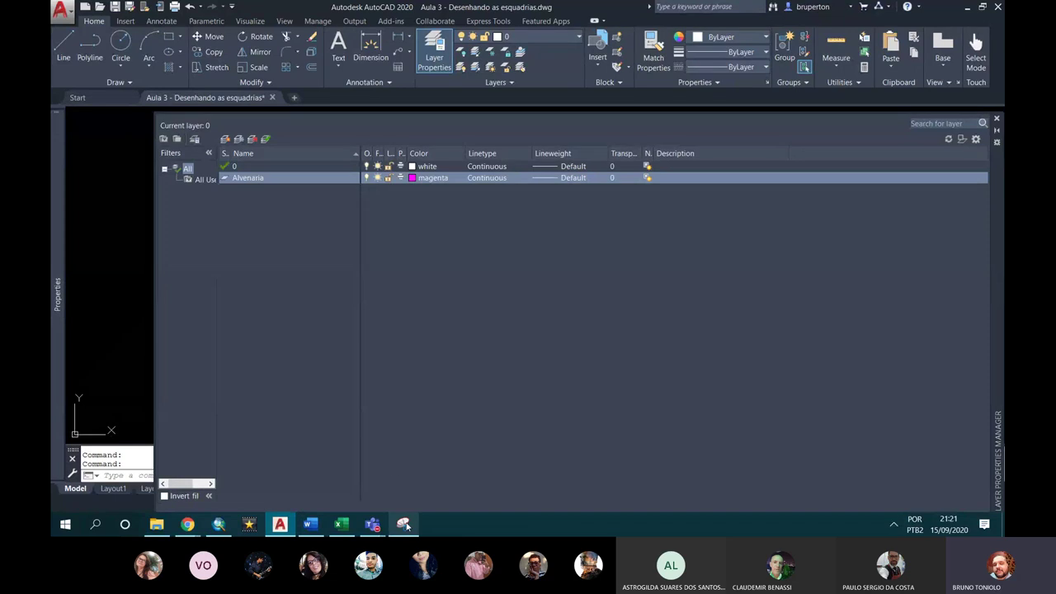
{"action": "left_click", "coordinate": [403, 524]}
{"action": "left_click", "coordinate": [303, 221]}
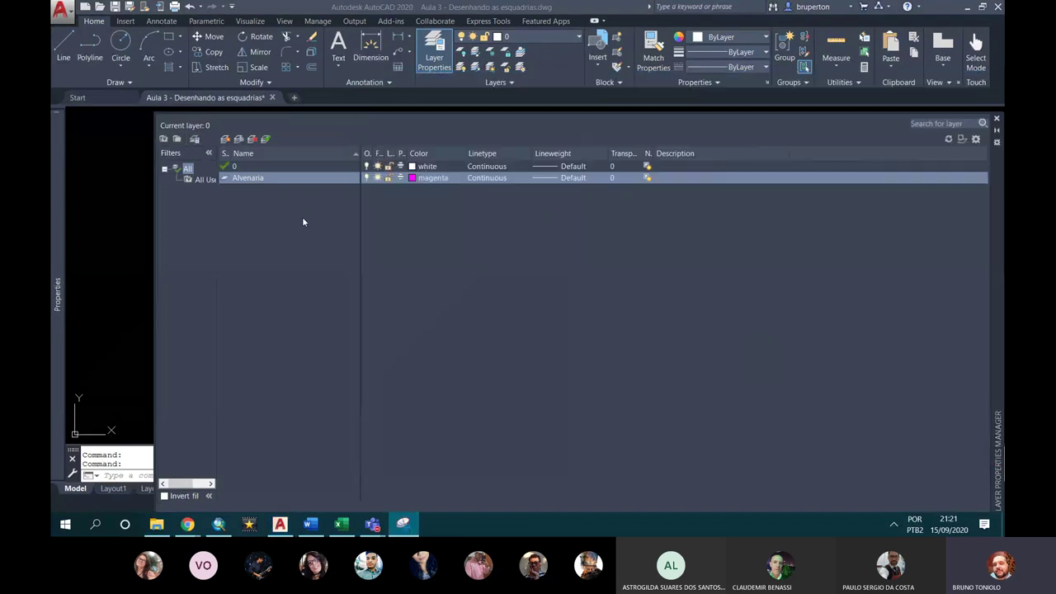
Step: Give the Alvenaria layer a 0.60 mm lineweight
{"action": "left_click", "coordinate": [550, 178]}
{"action": "scroll", "coordinate": [481, 231], "scroll_direction": "down", "scroll_amount": 1}
{"action": "scroll", "coordinate": [481, 232], "scroll_direction": "down", "scroll_amount": 1}
{"action": "scroll", "coordinate": [482, 239], "scroll_direction": "down", "scroll_amount": 1}
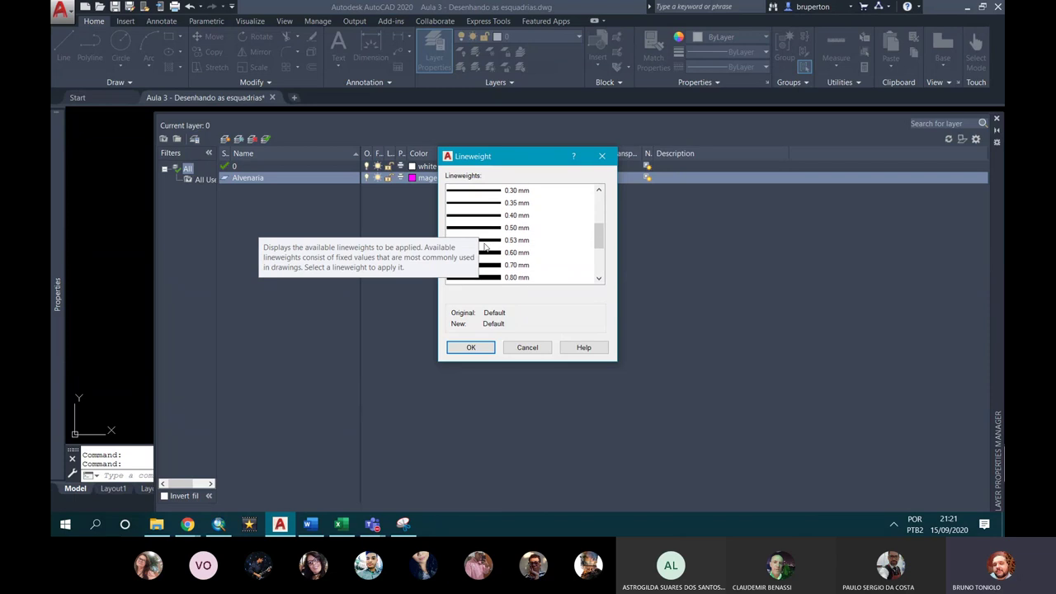
{"action": "left_click", "coordinate": [486, 252]}
{"action": "left_click", "coordinate": [473, 350]}
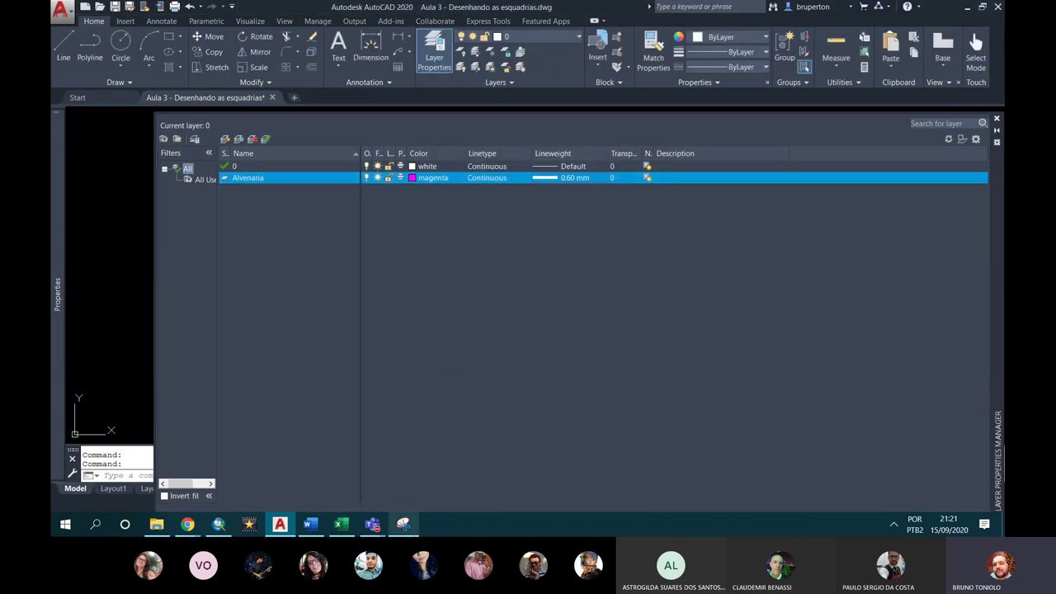
{"action": "left_click", "coordinate": [374, 525]}
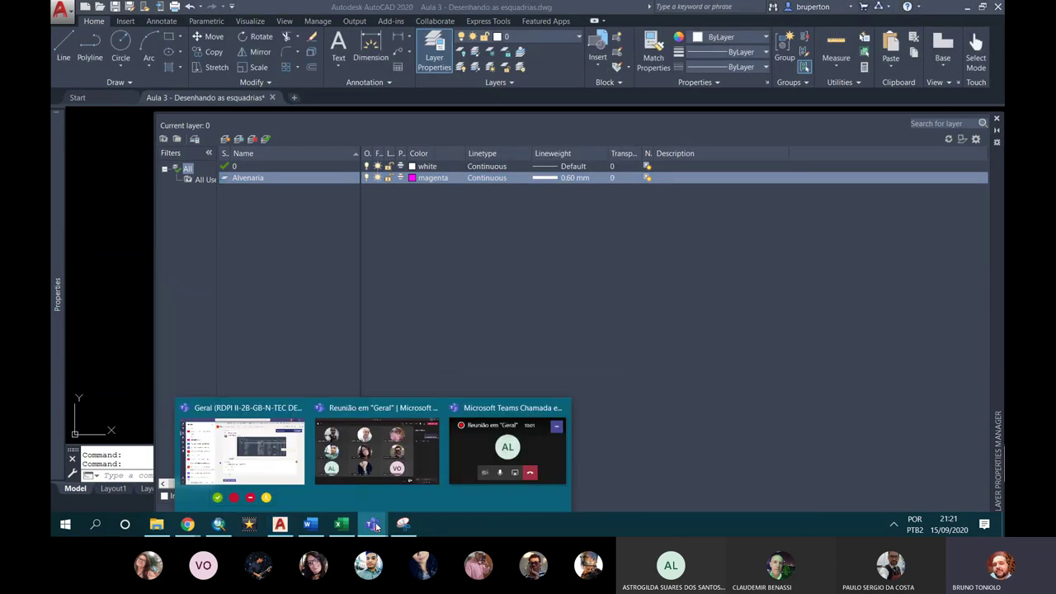
Step: Create a new layer named Alvenaria Vista
{"action": "left_click", "coordinate": [394, 528]}
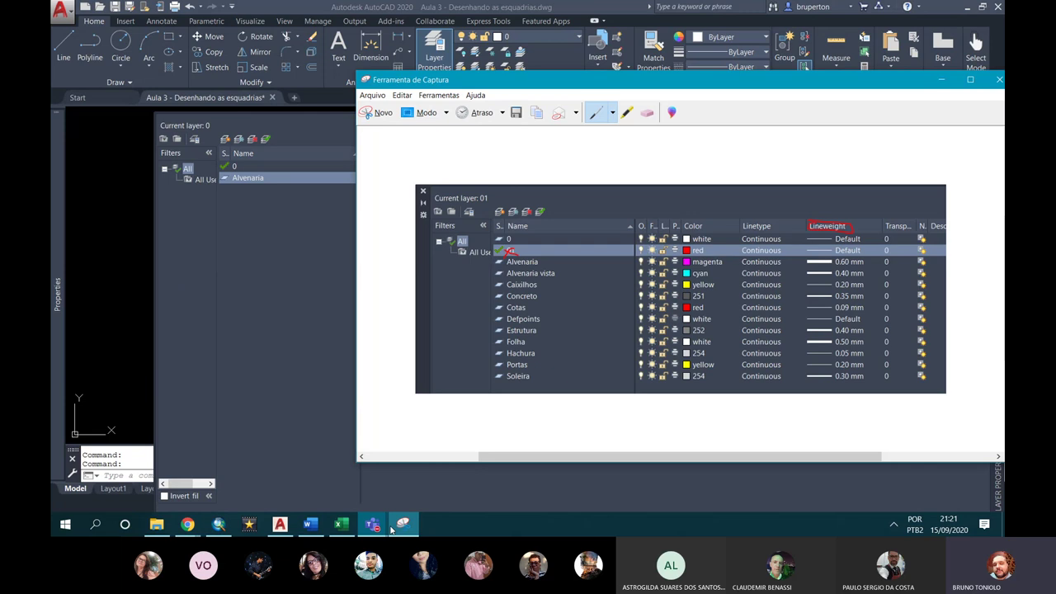
{"action": "left_click", "coordinate": [295, 239]}
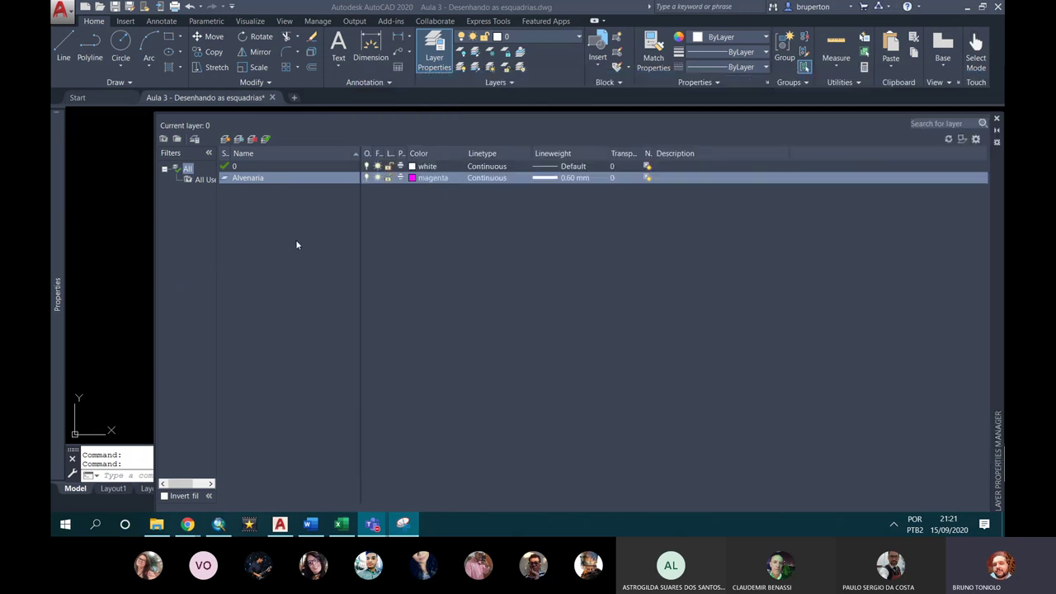
{"action": "left_click", "coordinate": [225, 140]}
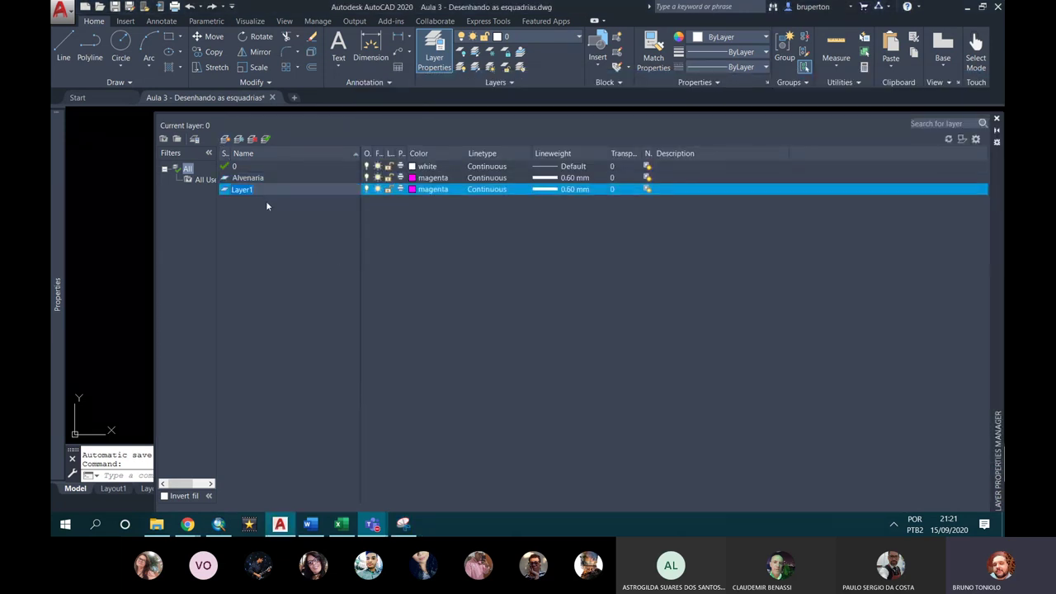
{"action": "type", "text": "Alvenaria Vista"}
{"action": "key", "text": "Return"}
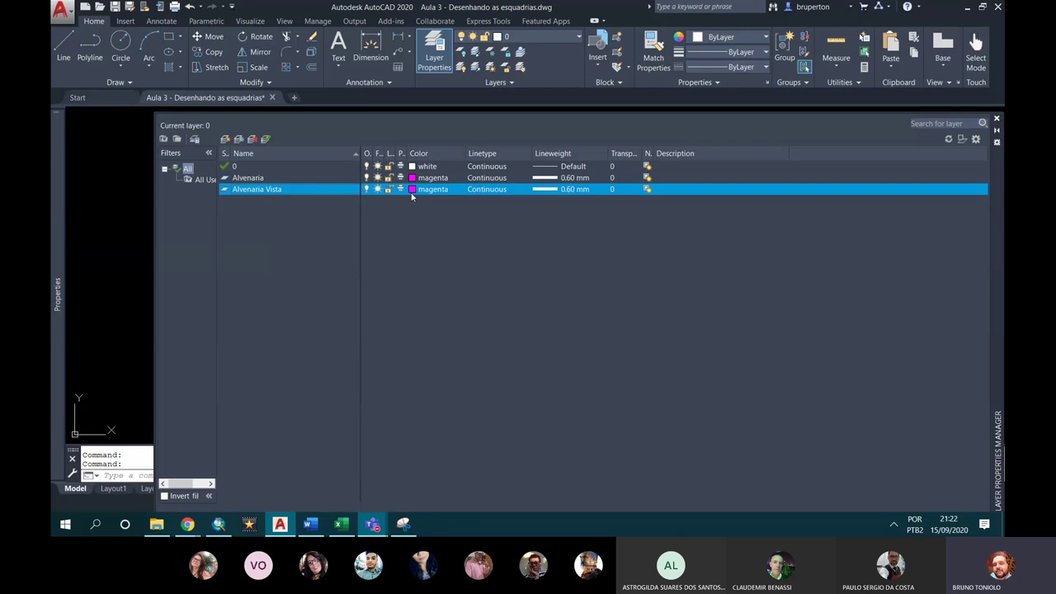
Step: Change the Alvenaria layer to cyan with a 0.40 mm lineweight
{"action": "left_click", "coordinate": [306, 177]}
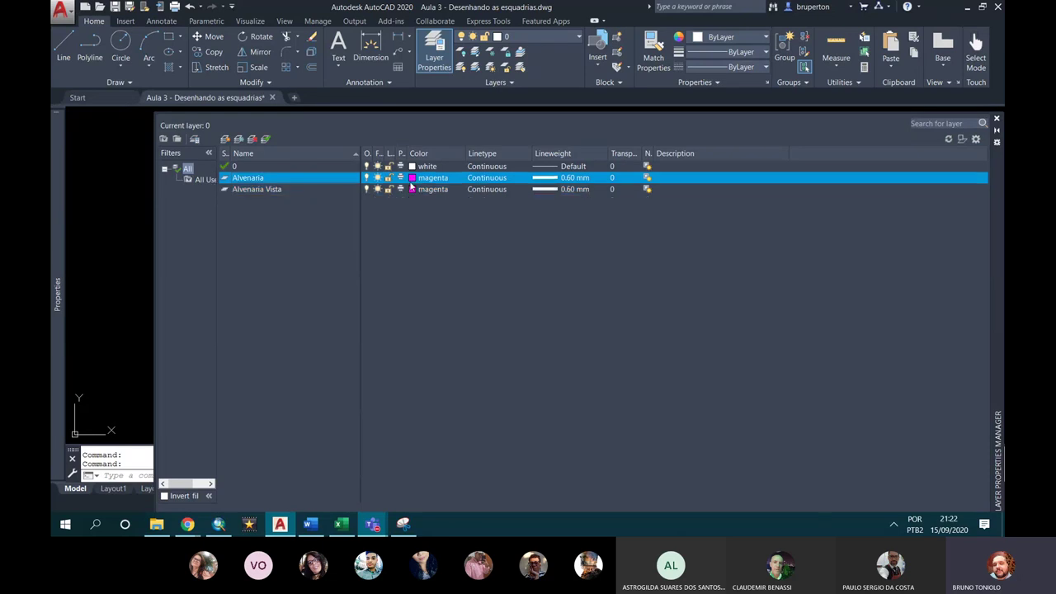
{"action": "left_click", "coordinate": [413, 179]}
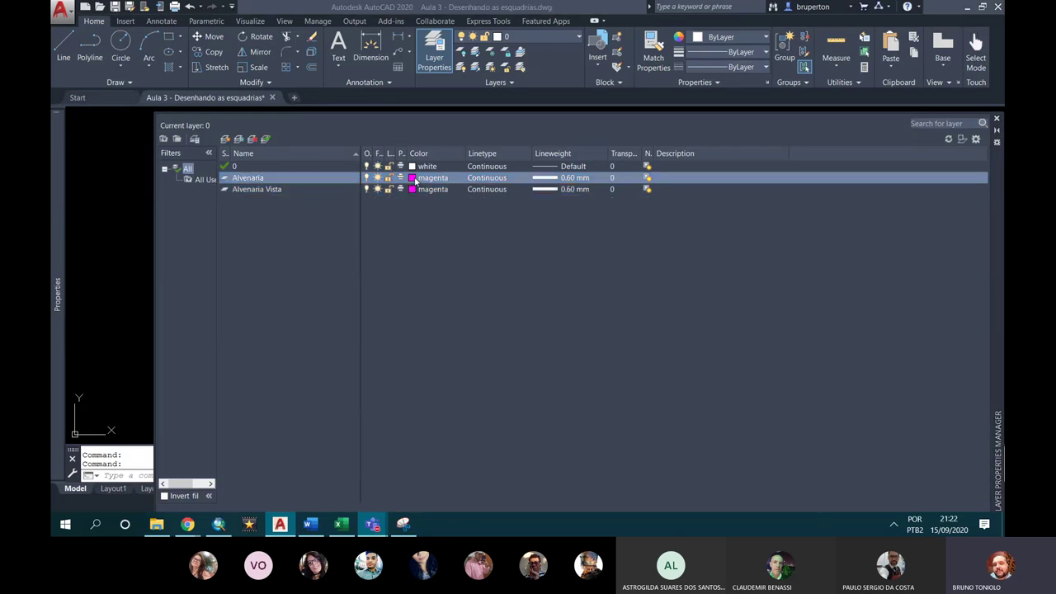
{"action": "left_click", "coordinate": [516, 299]}
{"action": "left_click", "coordinate": [566, 373]}
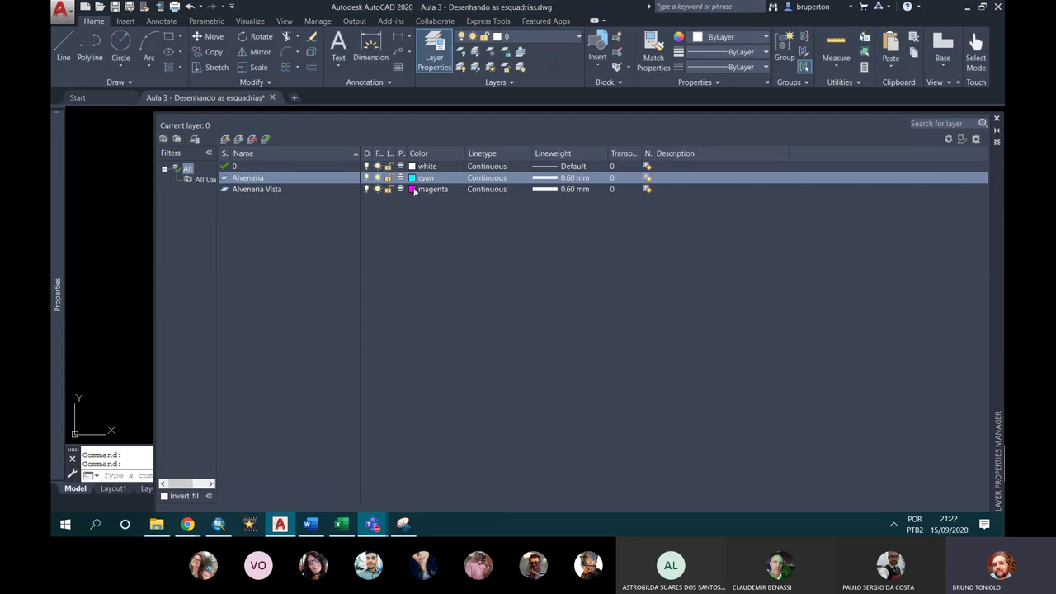
{"action": "left_click", "coordinate": [548, 179]}
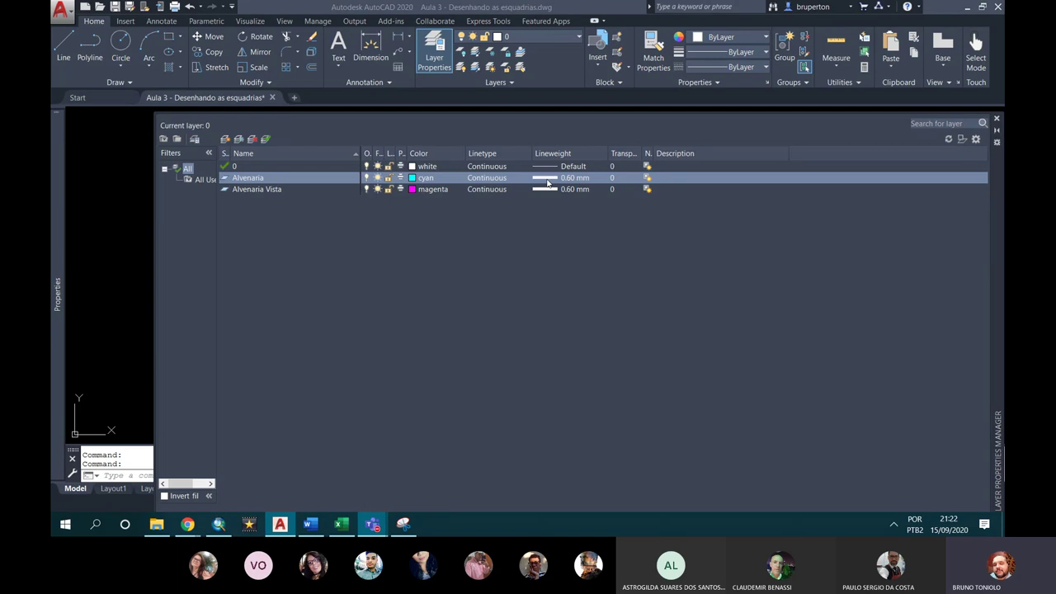
{"action": "left_click", "coordinate": [487, 240]}
{"action": "left_click", "coordinate": [470, 346]}
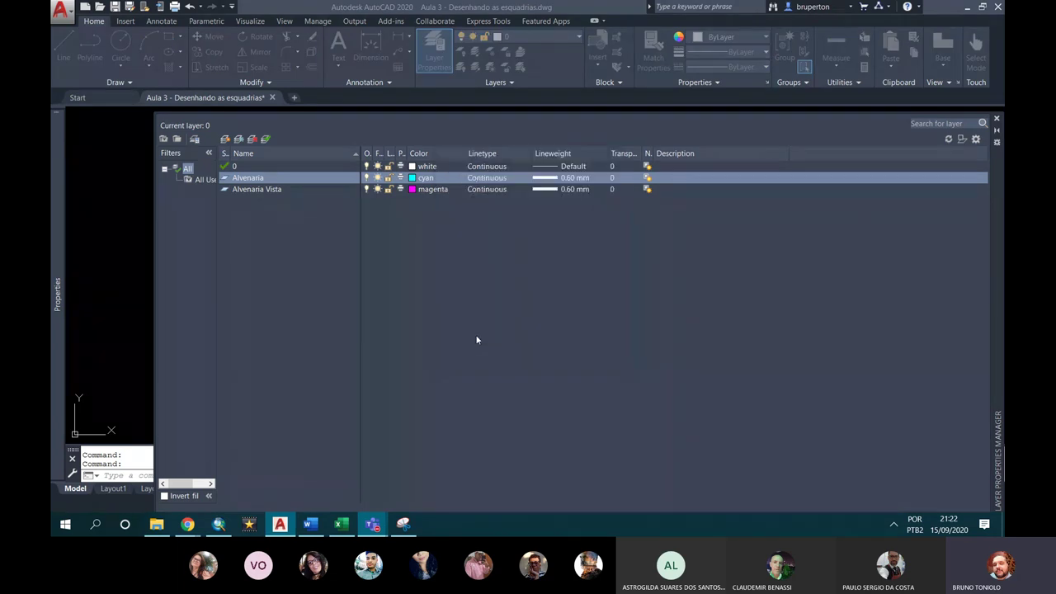
{"action": "left_click", "coordinate": [292, 192]}
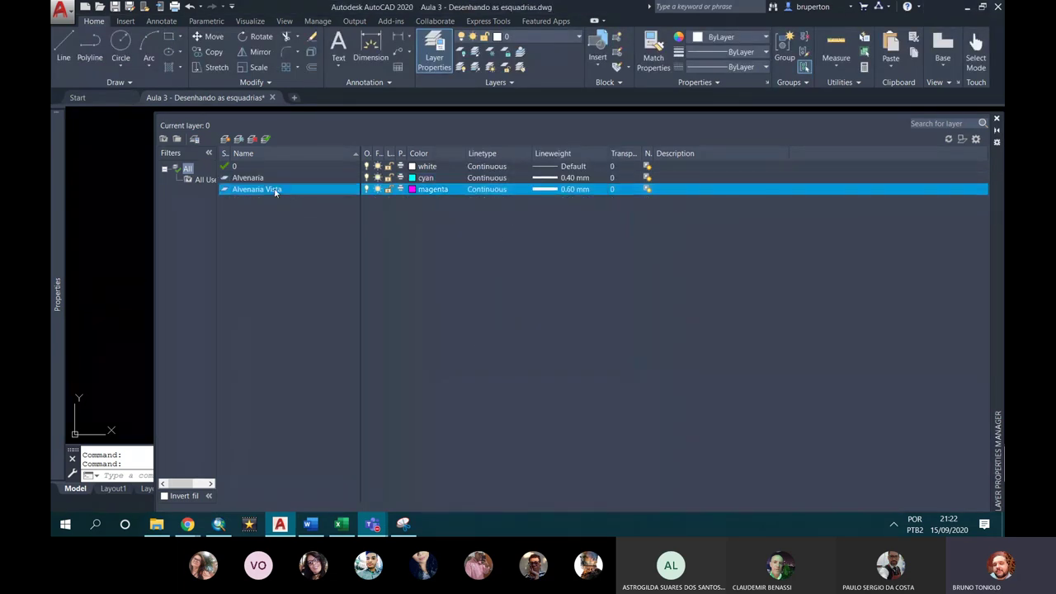
{"action": "left_click", "coordinate": [403, 523]}
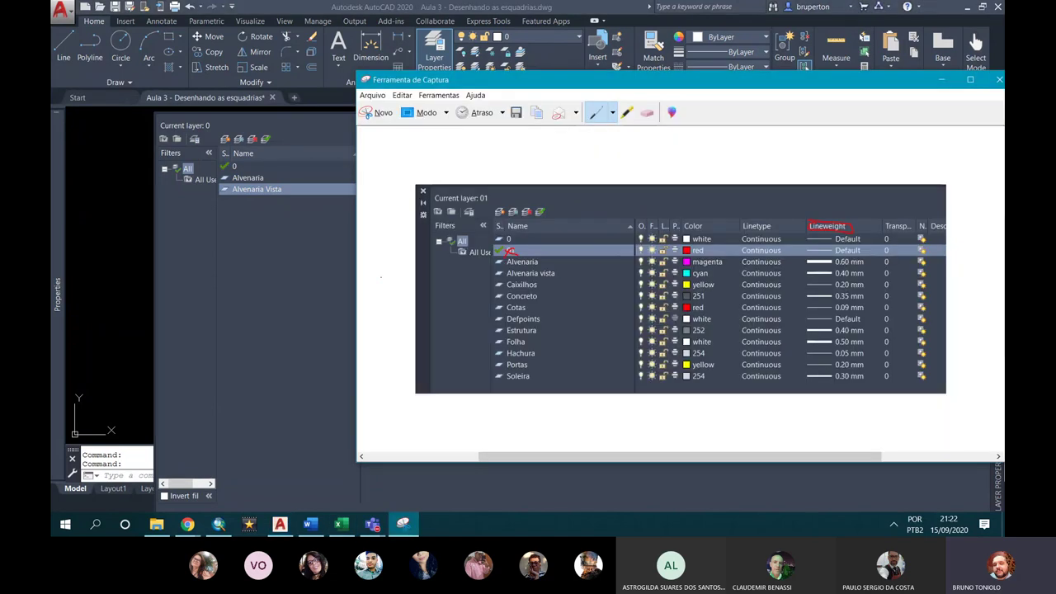
Step: Create a new layer named Janelas for the windows
{"action": "left_click", "coordinate": [228, 247]}
{"action": "left_click", "coordinate": [225, 139]}
{"action": "type", "text": "Janelas"}
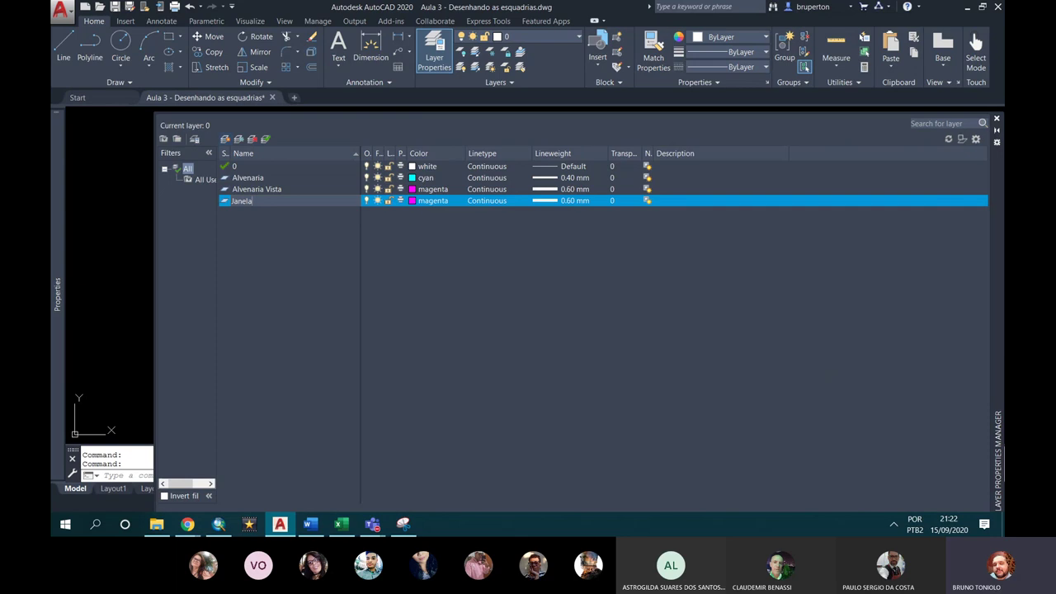
{"action": "left_click", "coordinate": [403, 524]}
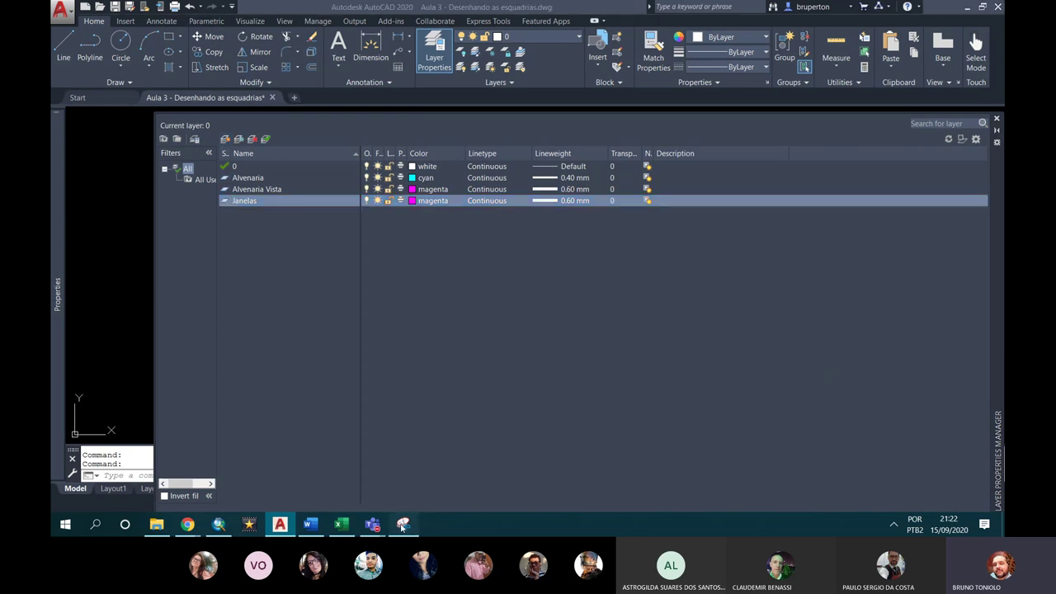
{"action": "left_click", "coordinate": [310, 275]}
Step: Make Janelas yellow with a thin lineweight and compare against the reference list
{"action": "left_click", "coordinate": [416, 201]}
{"action": "left_click", "coordinate": [488, 301]}
{"action": "left_click", "coordinate": [568, 368]}
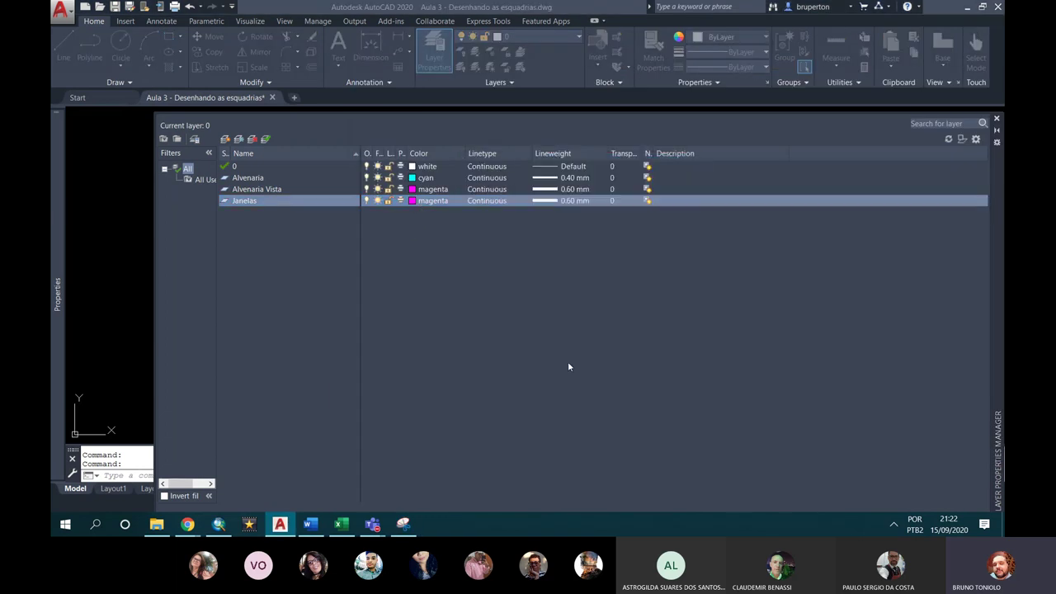
{"action": "left_click", "coordinate": [550, 201]}
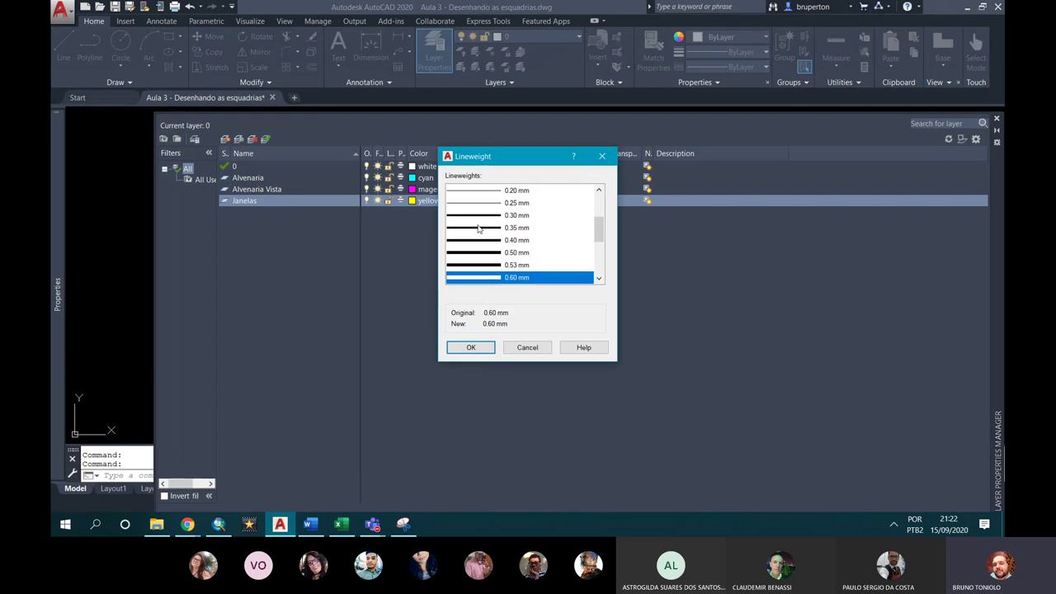
{"action": "left_click", "coordinate": [471, 193]}
{"action": "left_click", "coordinate": [470, 347]}
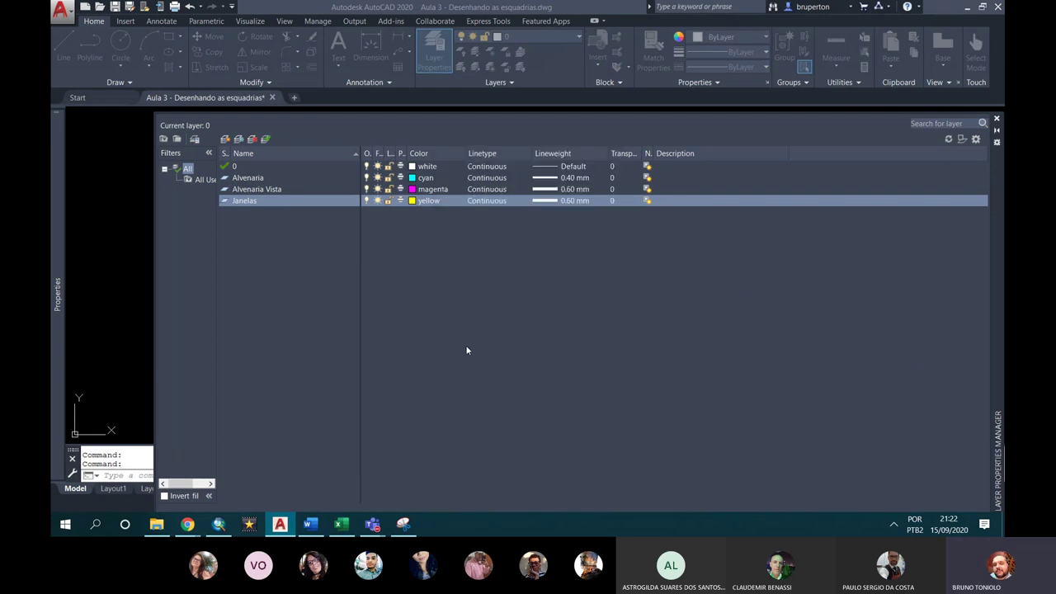
{"action": "key", "text": "alt+Tab"}
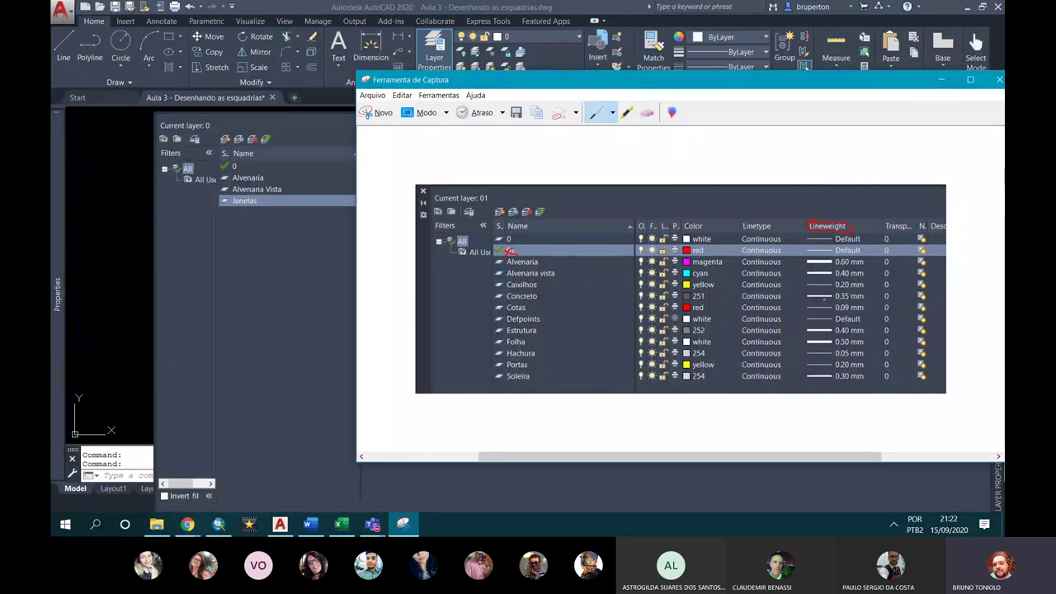
{"action": "key", "text": "alt+Tab"}
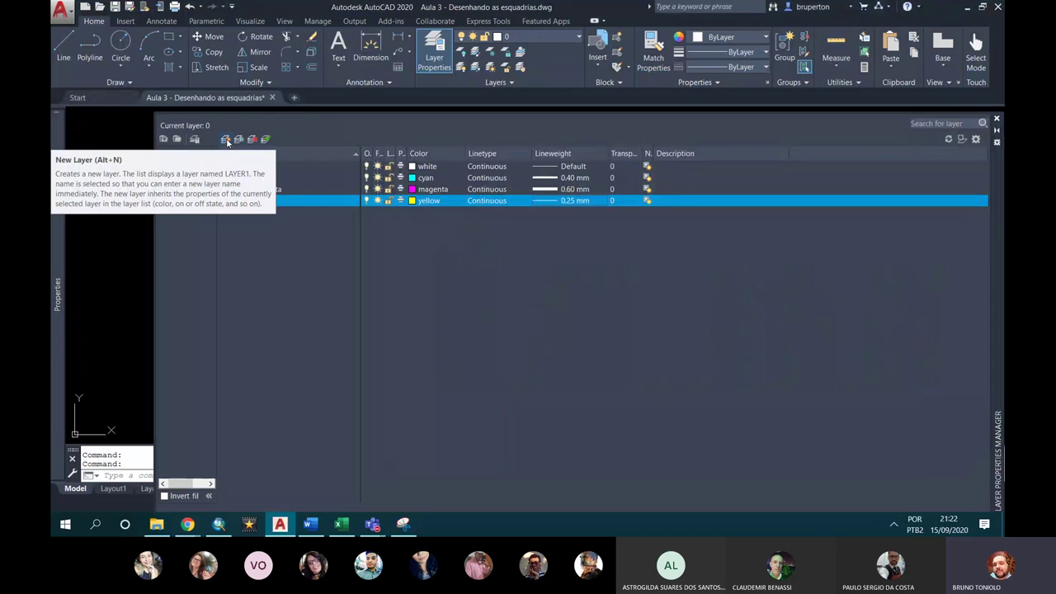
Step: Add a Concreto layer with grey colour 251
{"action": "left_click", "coordinate": [226, 140]}
{"action": "type", "text": "Concreto"}
{"action": "key", "text": "Return"}
{"action": "left_click", "coordinate": [412, 213]}
{"action": "double_click", "coordinate": [486, 314]}
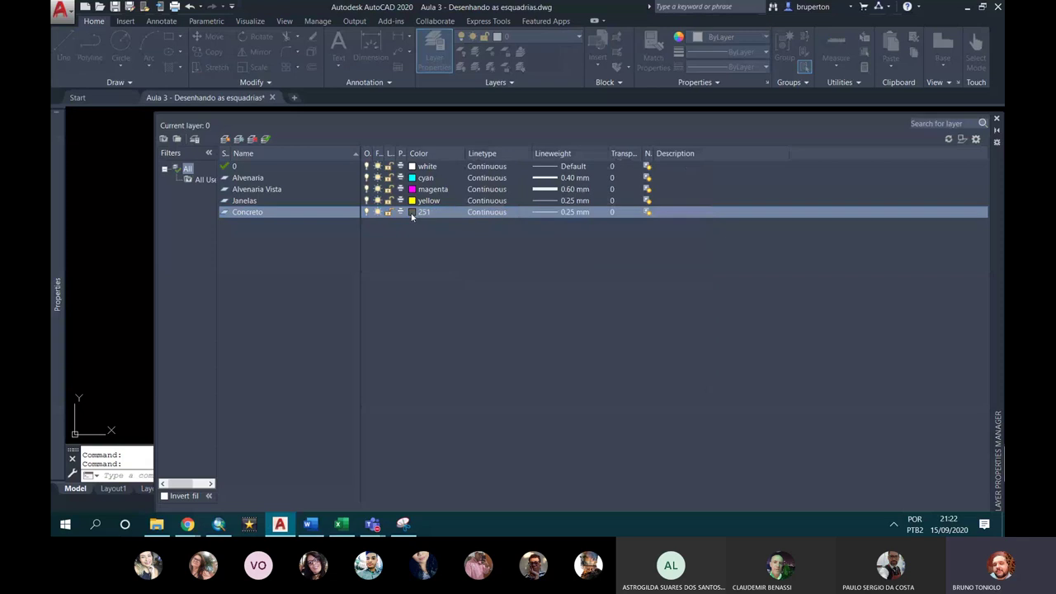
Step: Set the Concreto lineweight to 0.35 mm and recheck the reference list
{"action": "left_click", "coordinate": [554, 213]}
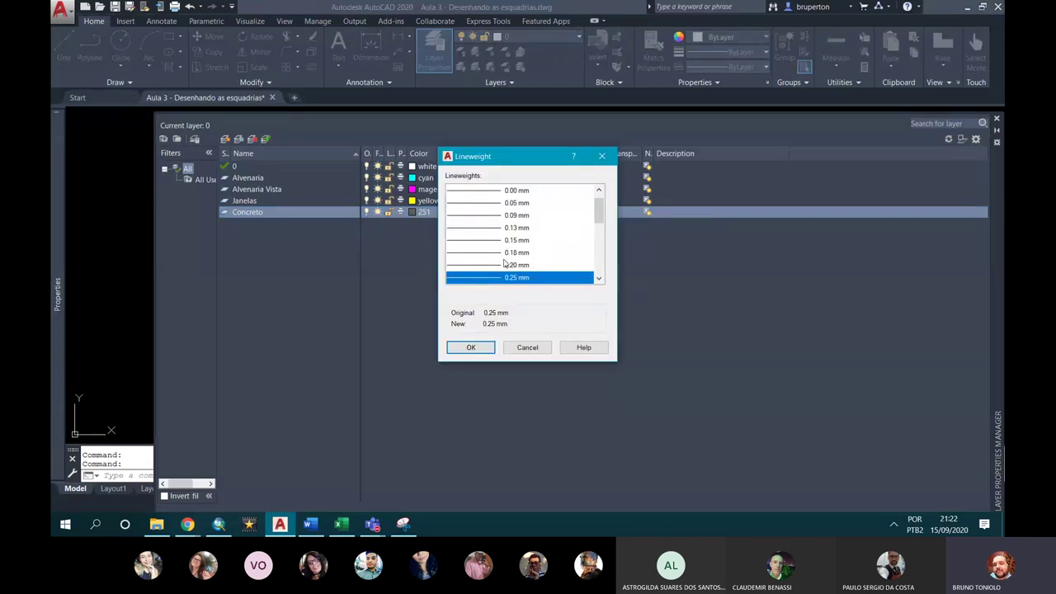
{"action": "scroll", "coordinate": [505, 262], "scroll_direction": "down", "scroll_amount": 1}
{"action": "left_click", "coordinate": [487, 264]}
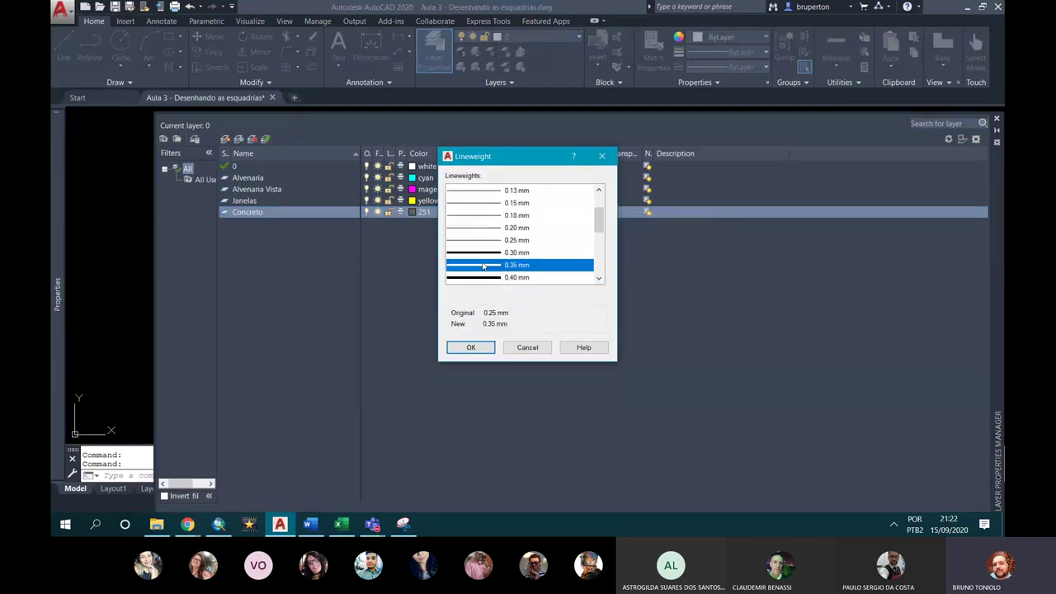
{"action": "left_click", "coordinate": [472, 349]}
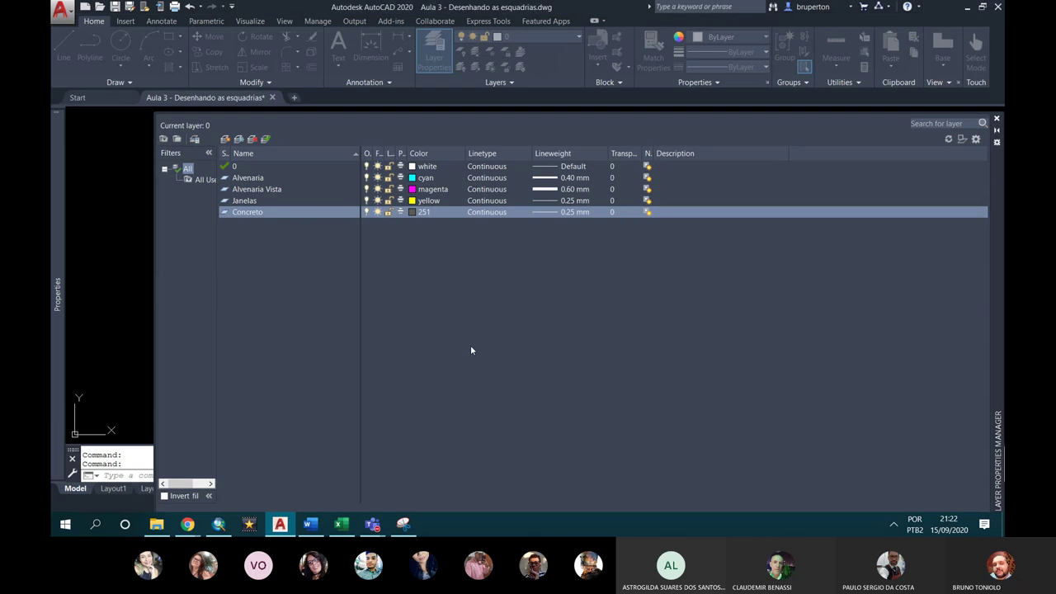
{"action": "key", "text": "alt+Tab"}
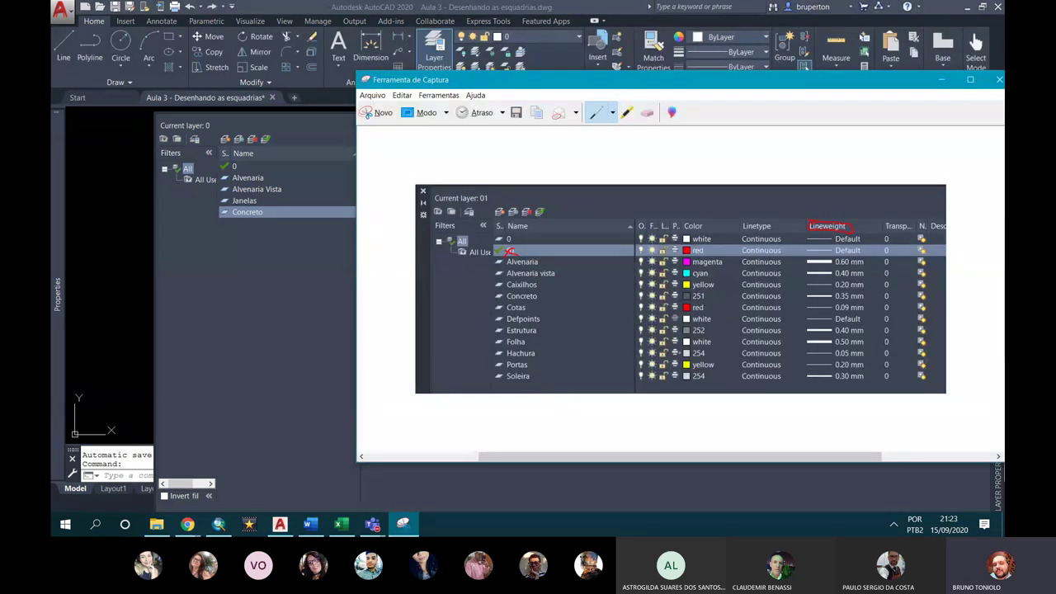
Step: Add a Cotas layer coloured red
{"action": "left_click", "coordinate": [283, 248]}
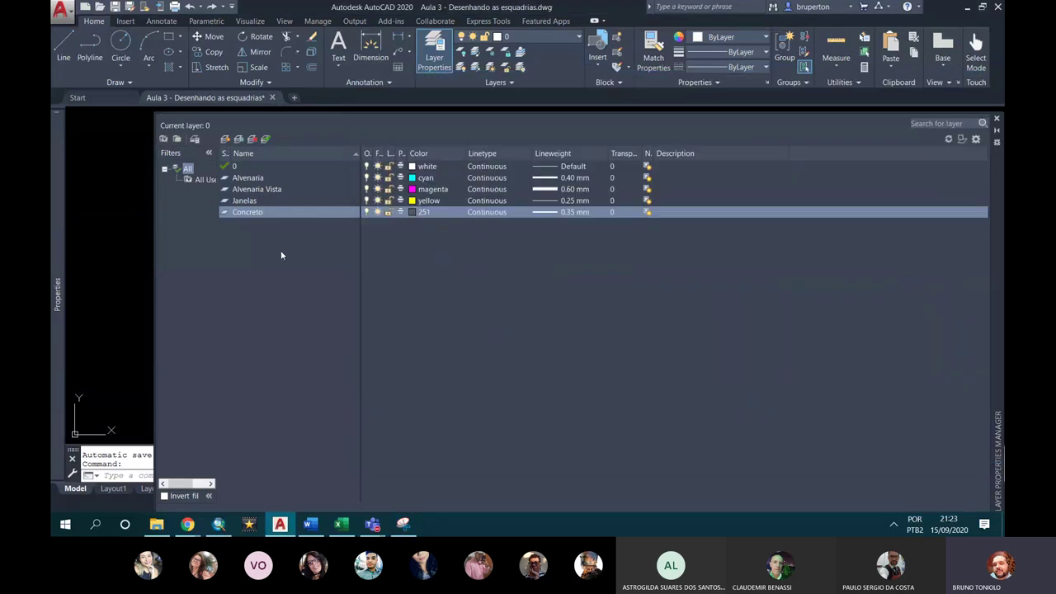
{"action": "left_click", "coordinate": [224, 139]}
{"action": "type", "text": "otas"}
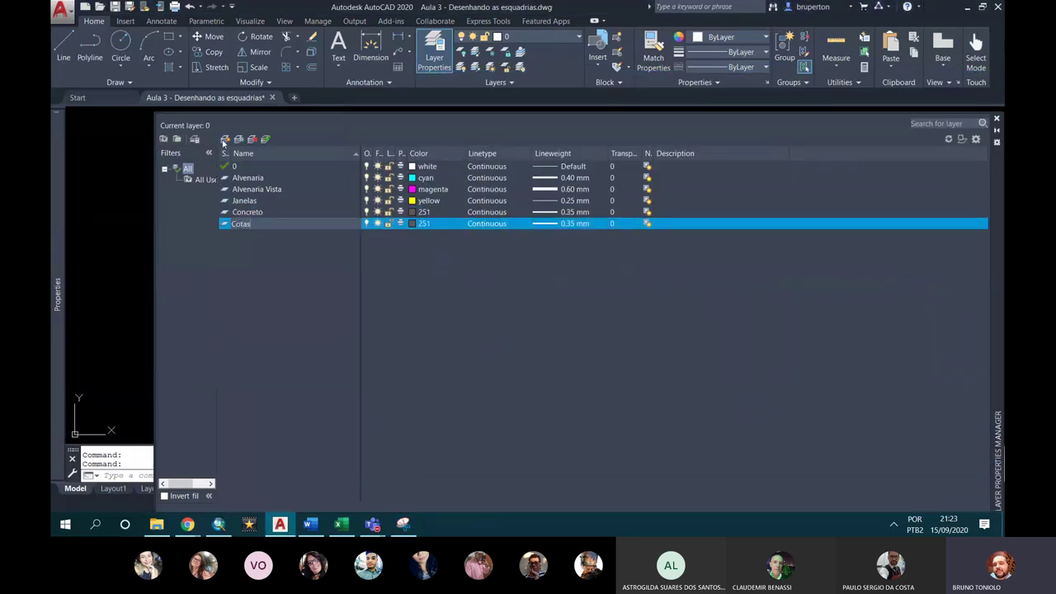
{"action": "key", "text": "Return"}
{"action": "left_click", "coordinate": [412, 224]}
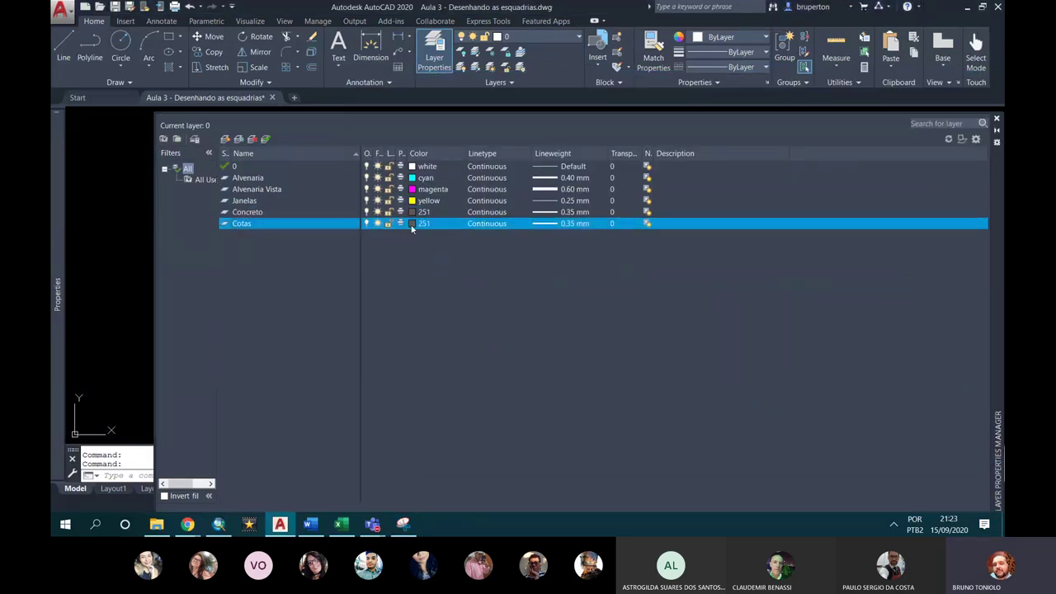
{"action": "left_click", "coordinate": [477, 301]}
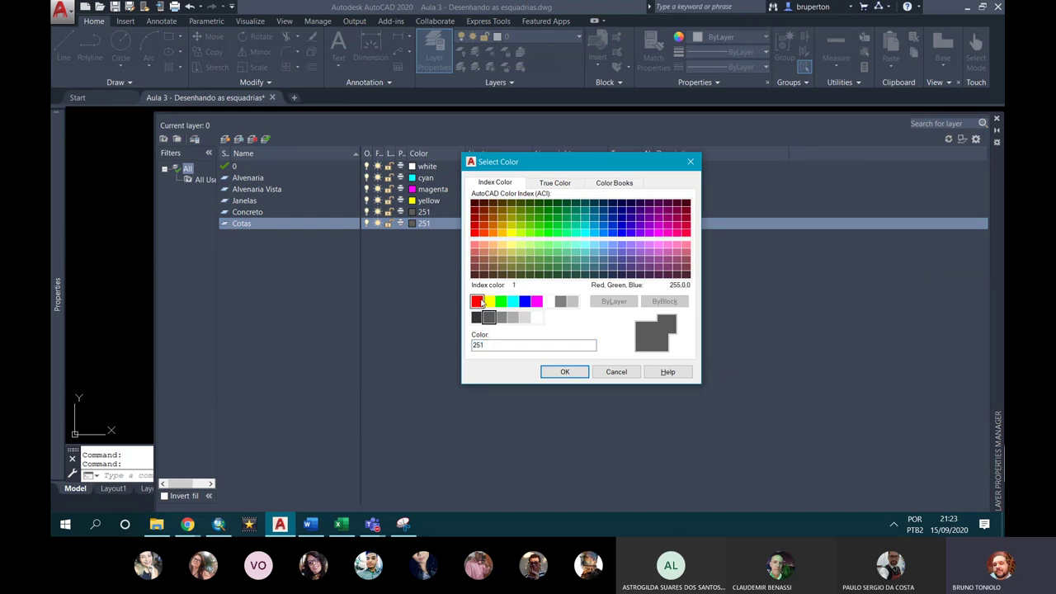
{"action": "left_click", "coordinate": [565, 372]}
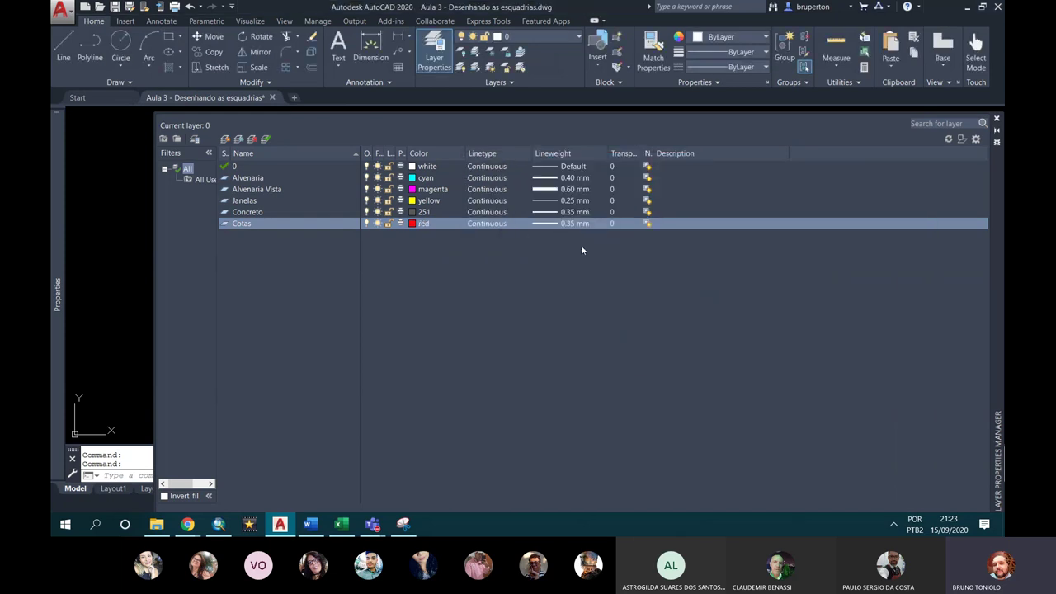
Step: Settle on a 0.09 mm lineweight for the Cotas layer
{"action": "left_click", "coordinate": [563, 223]}
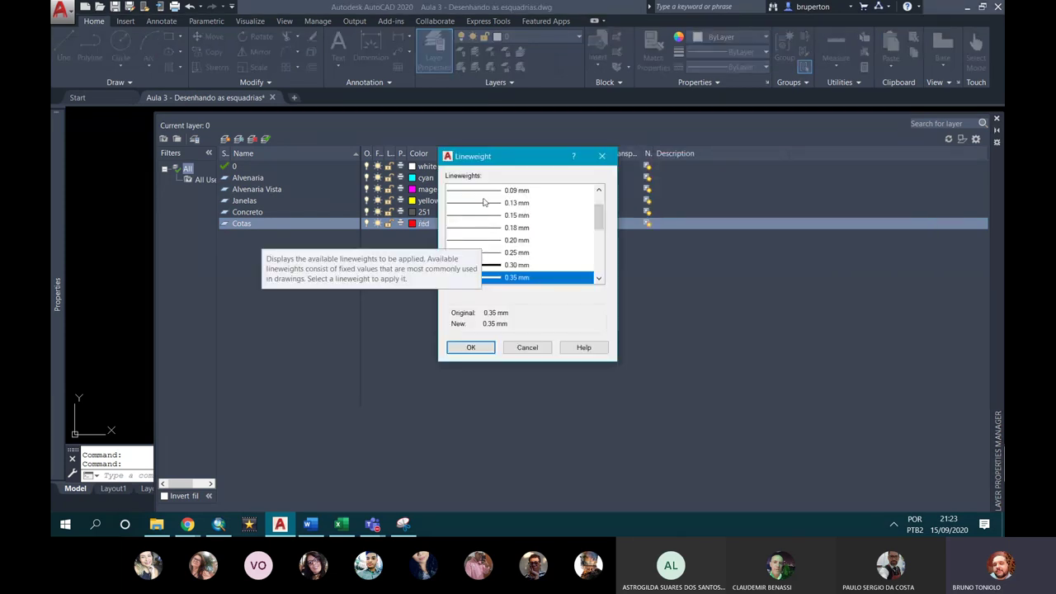
{"action": "left_click", "coordinate": [486, 202]}
{"action": "left_click", "coordinate": [601, 192]}
{"action": "left_click", "coordinate": [491, 228]}
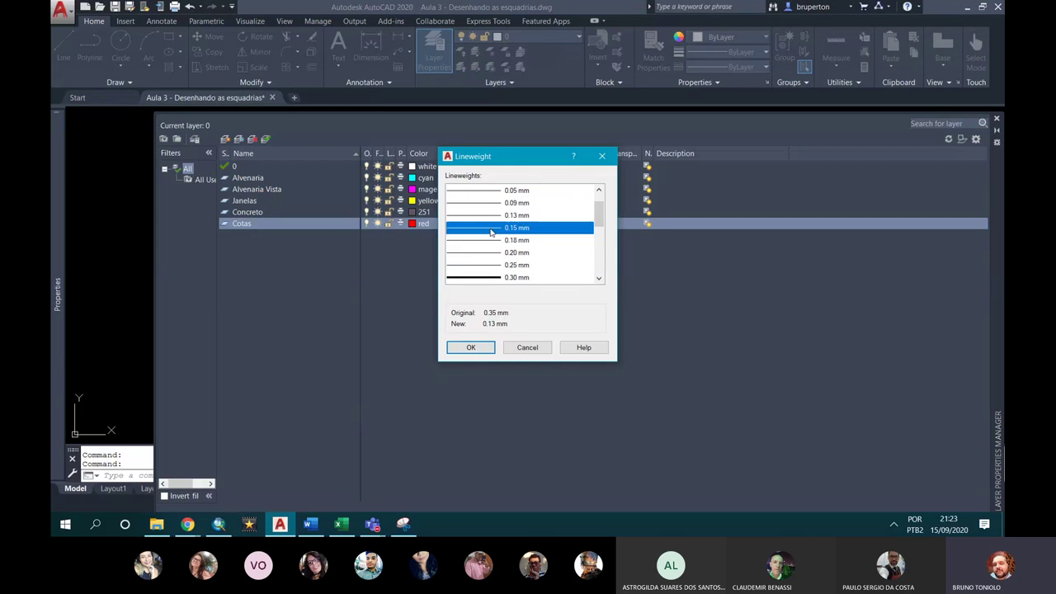
{"action": "left_click", "coordinate": [504, 206]}
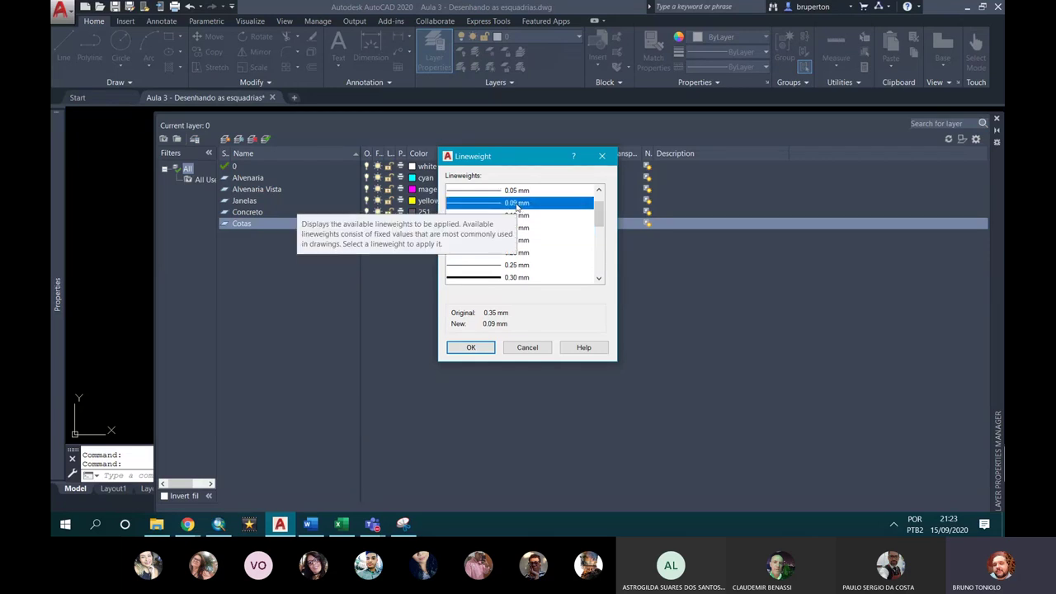
{"action": "left_click", "coordinate": [529, 218]}
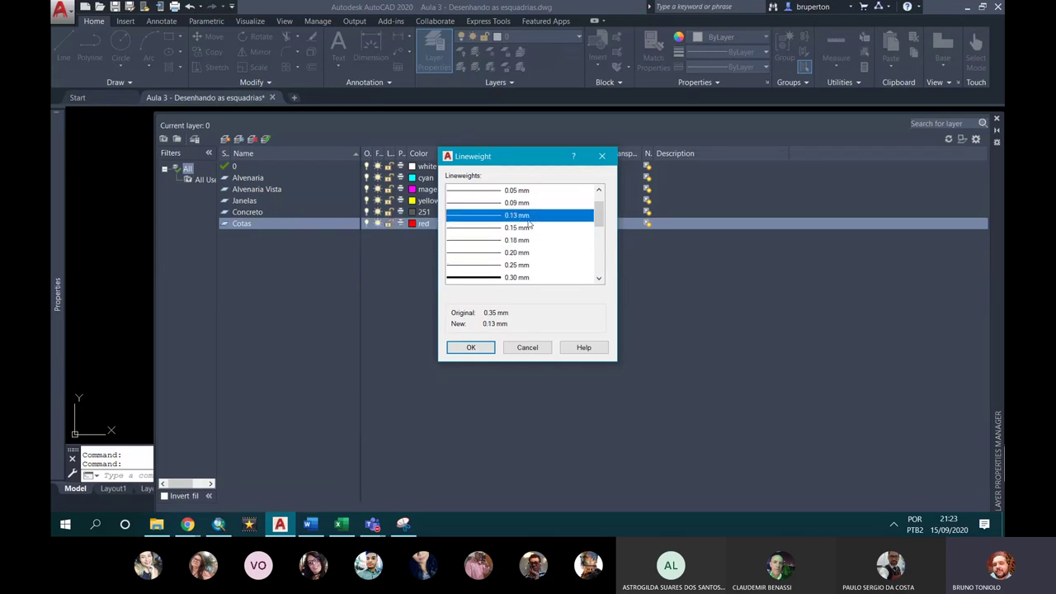
{"action": "left_click", "coordinate": [508, 207]}
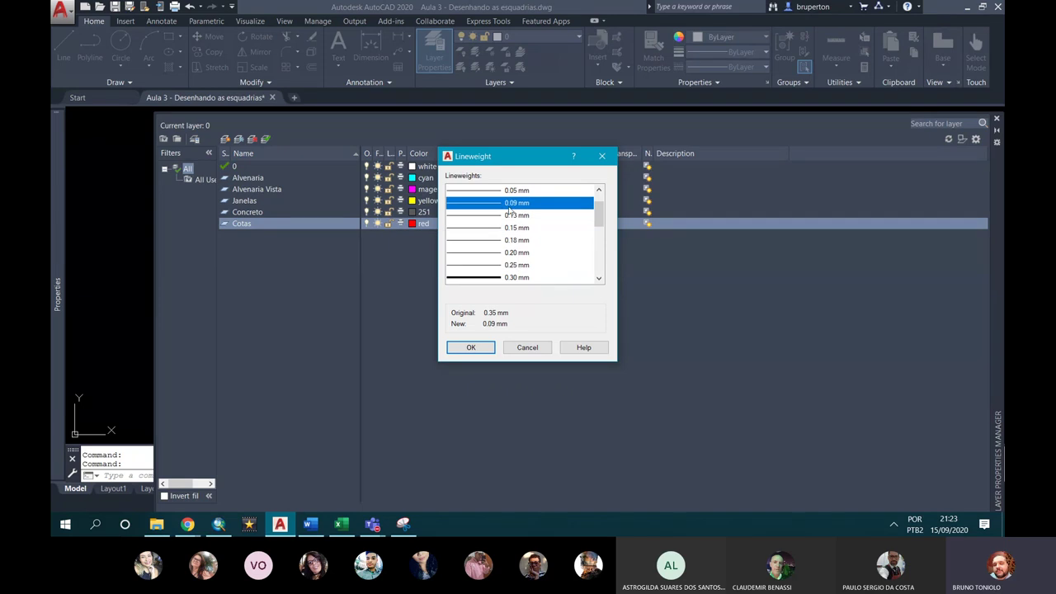
{"action": "left_click", "coordinate": [520, 218]}
{"action": "left_click", "coordinate": [519, 206]}
{"action": "left_click", "coordinate": [480, 349]}
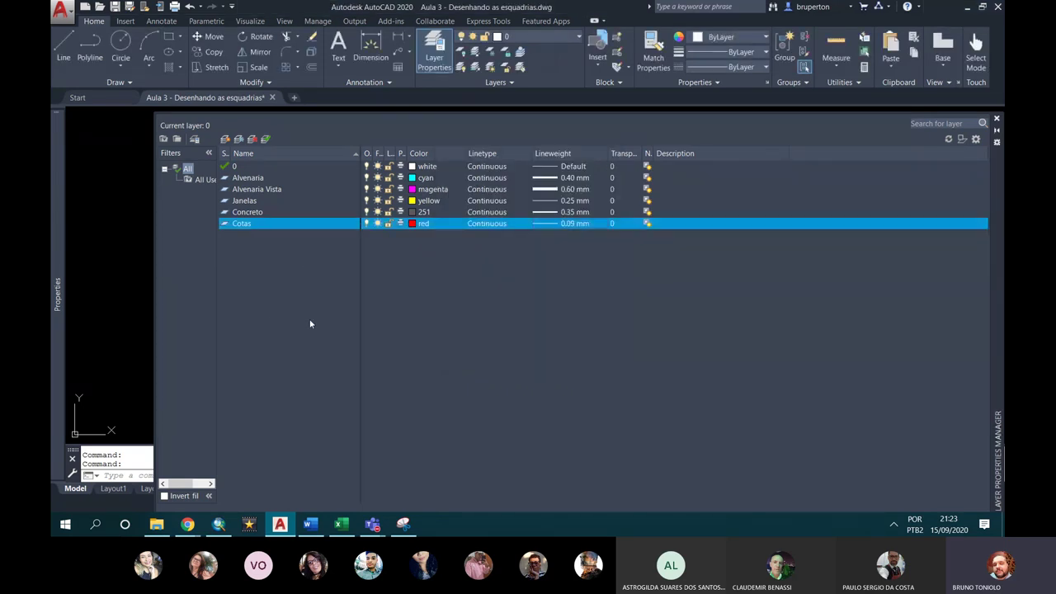
{"action": "left_click", "coordinate": [403, 524]}
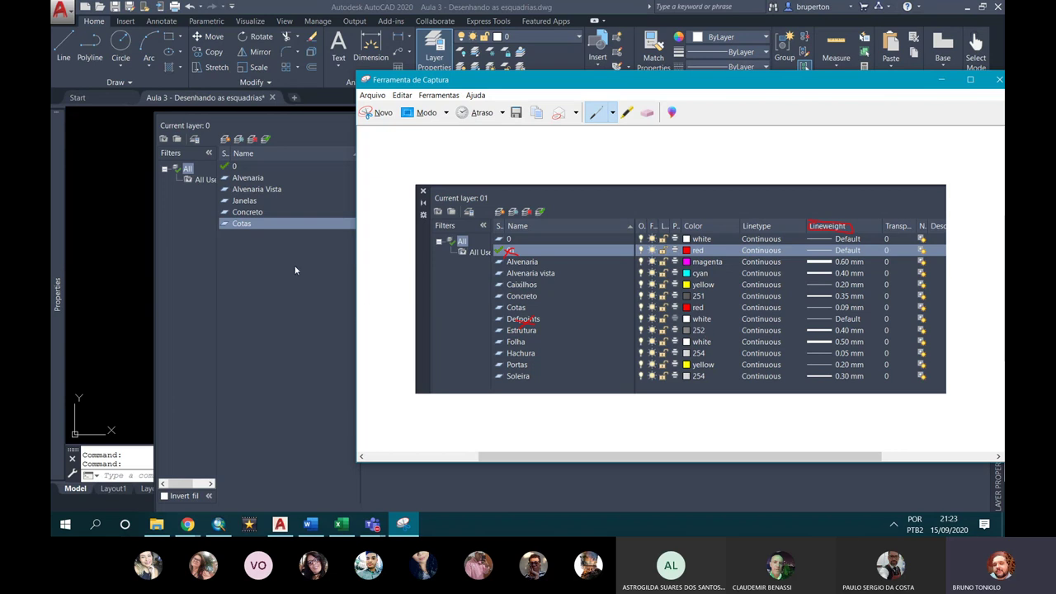
Step: Add an Estrutura layer with colour 252
{"action": "left_click", "coordinate": [224, 139]}
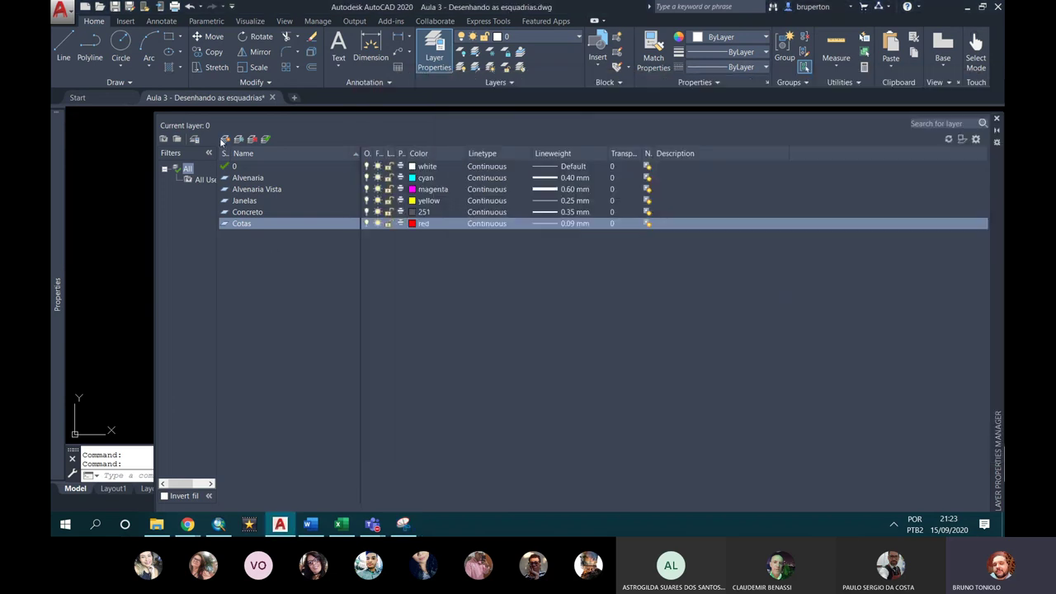
{"action": "type", "text": "Estru"}
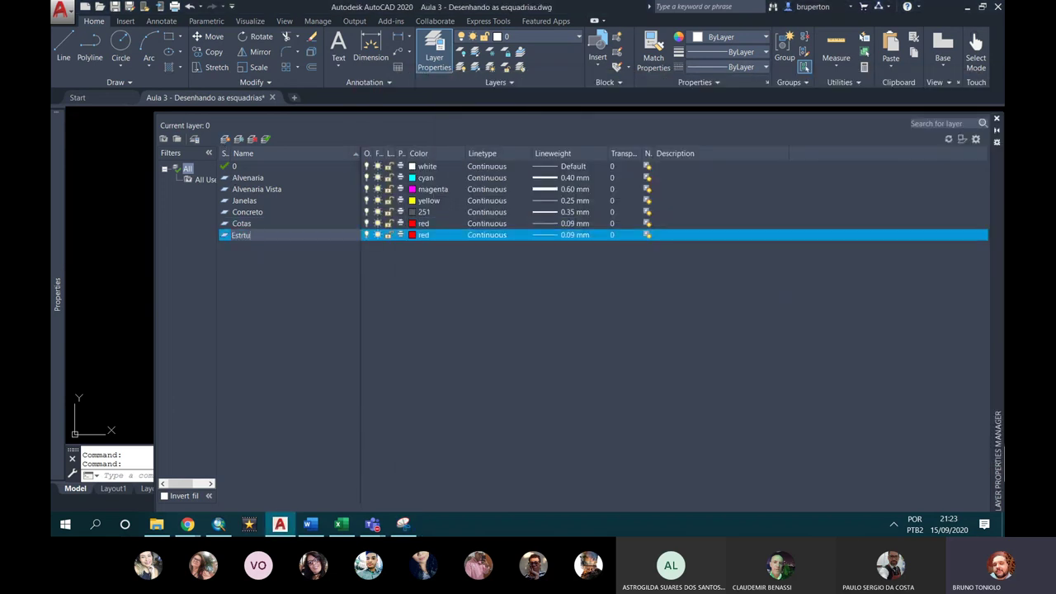
{"action": "type", "text": "tura"}
{"action": "key", "text": "Return"}
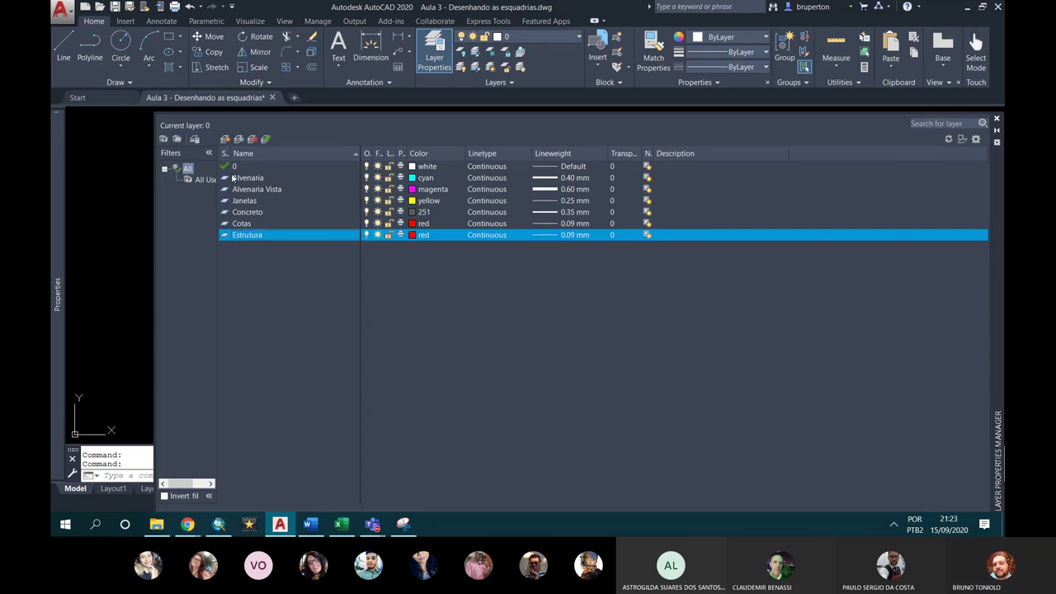
{"action": "left_click", "coordinate": [423, 234]}
{"action": "type", "text": "252"}
{"action": "key", "text": "Return"}
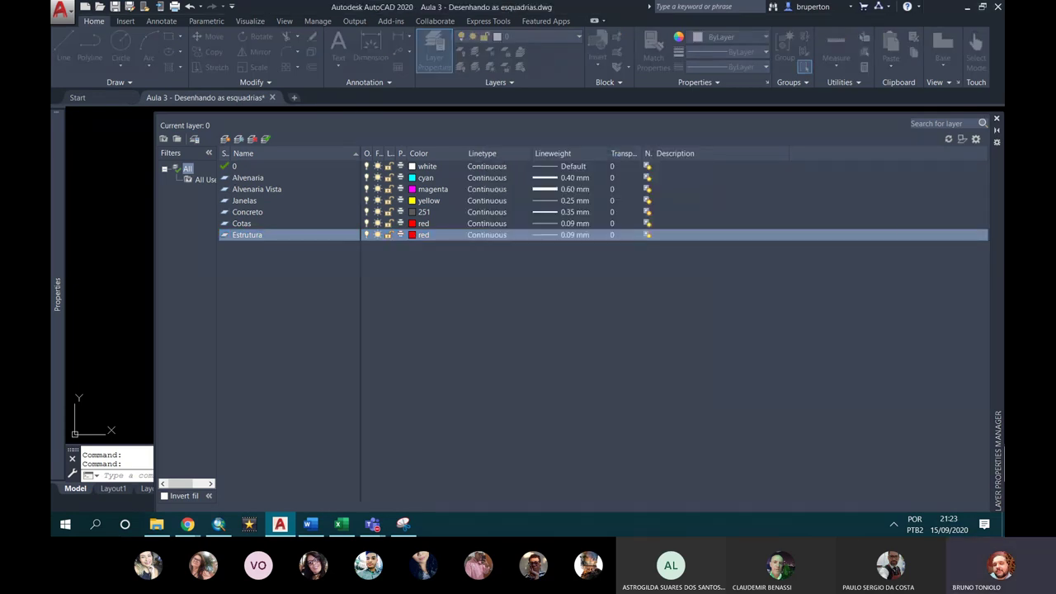
Step: Set the Estrutura lineweight to 0.40 mm and recheck the reference list
{"action": "left_click", "coordinate": [548, 236]}
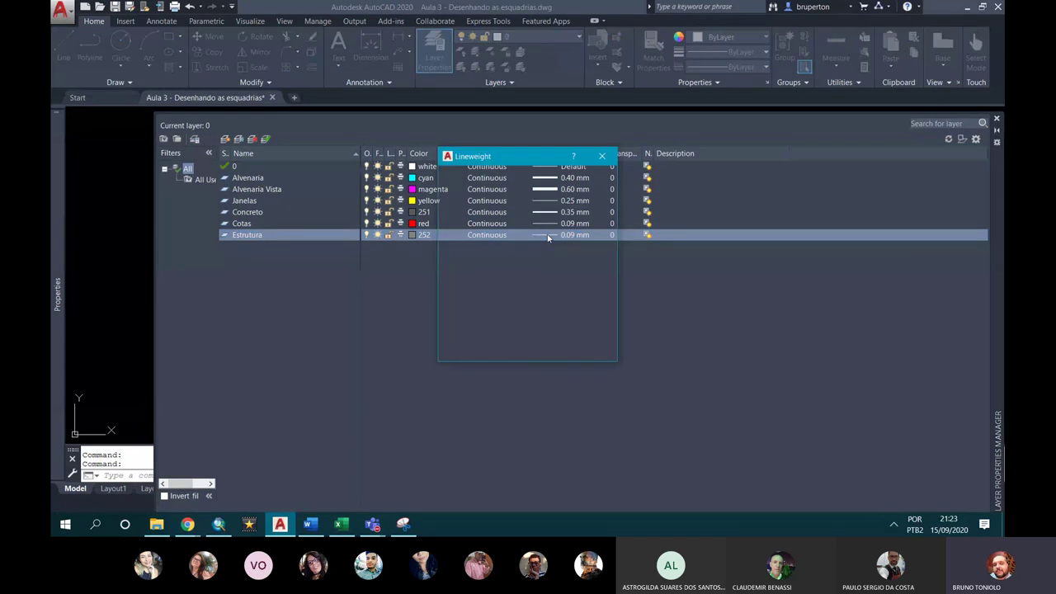
{"action": "scroll", "coordinate": [483, 264], "scroll_direction": "down", "scroll_amount": 1}
{"action": "scroll", "coordinate": [483, 264], "scroll_direction": "down", "scroll_amount": 1}
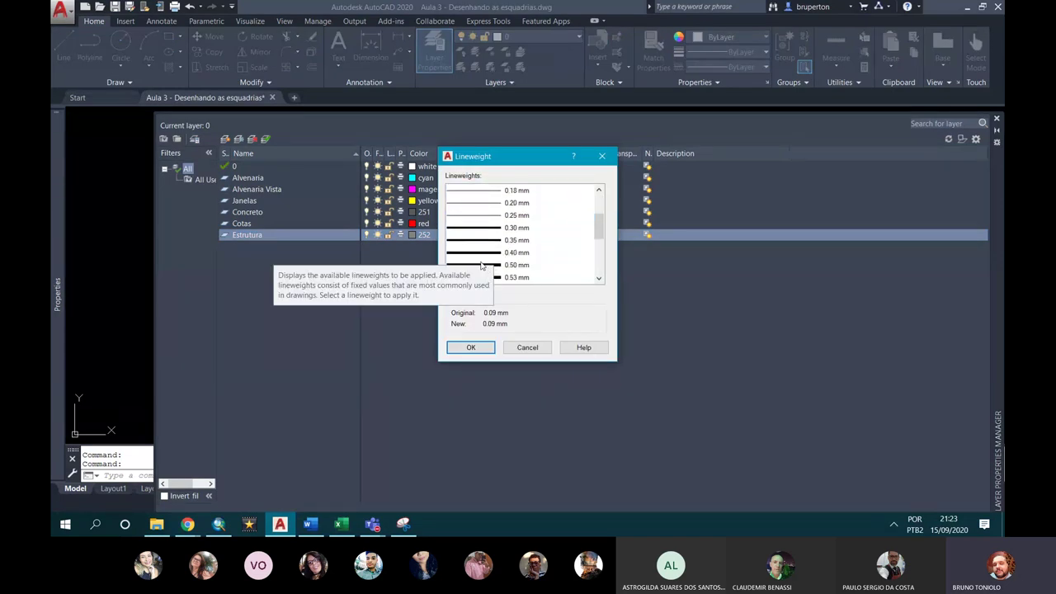
{"action": "left_click", "coordinate": [483, 253]}
{"action": "left_click", "coordinate": [470, 347]}
{"action": "left_click", "coordinate": [404, 524]}
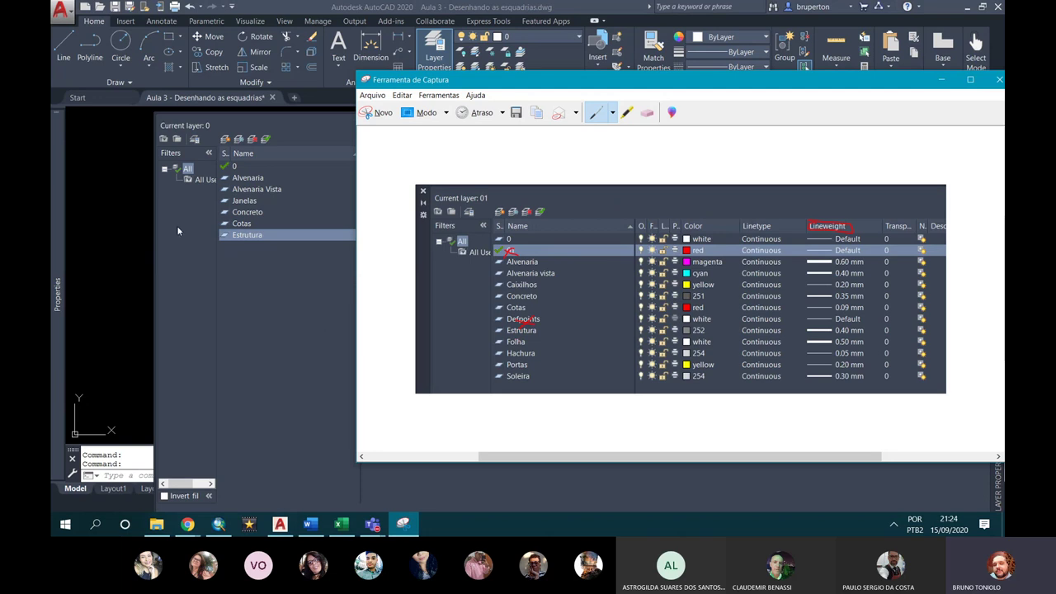
Step: Add a new layer and name it Folha Carimbo
{"action": "left_click", "coordinate": [225, 140]}
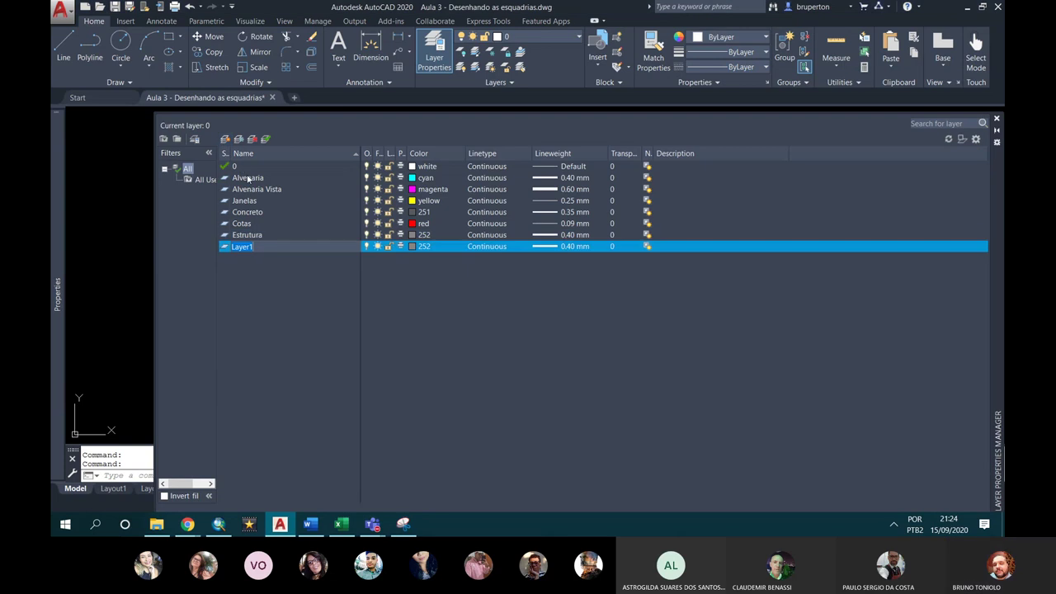
{"action": "type", "text": "Folha"}
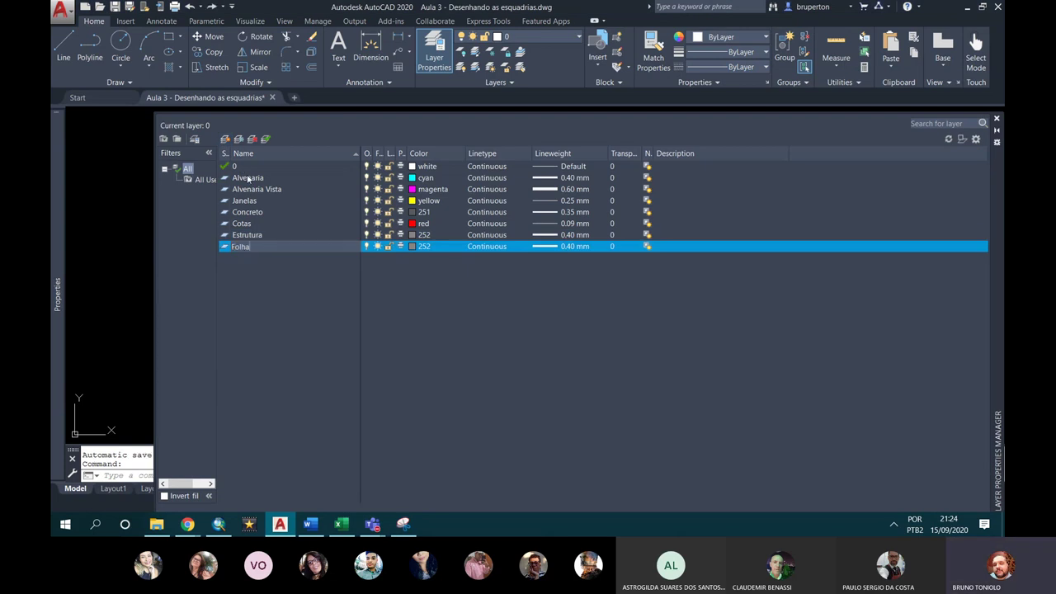
{"action": "key", "text": "Return"}
{"action": "left_click", "coordinate": [264, 247]}
{"action": "type", "text": "folha"}
{"action": "key", "text": "BackSpace"}
{"action": "key", "text": "BackSpace"}
{"action": "key", "text": "BackSpace"}
{"action": "type", "text": "Folha Cambo"}
{"action": "key", "text": "Return"}
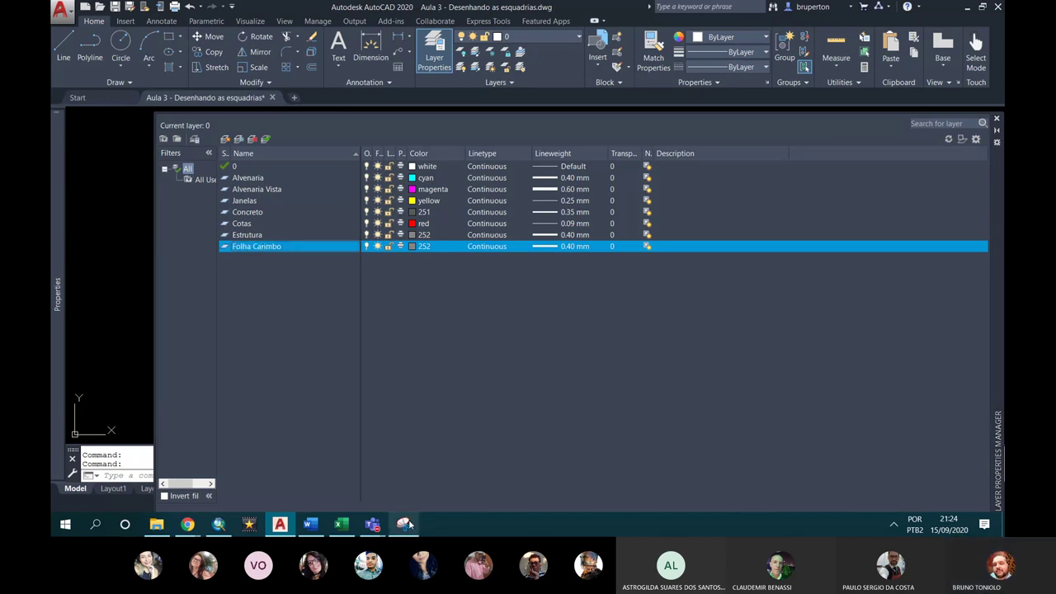
Step: Make Folha Carimbo white with a 0.50 mm lineweight
{"action": "left_click", "coordinate": [403, 524]}
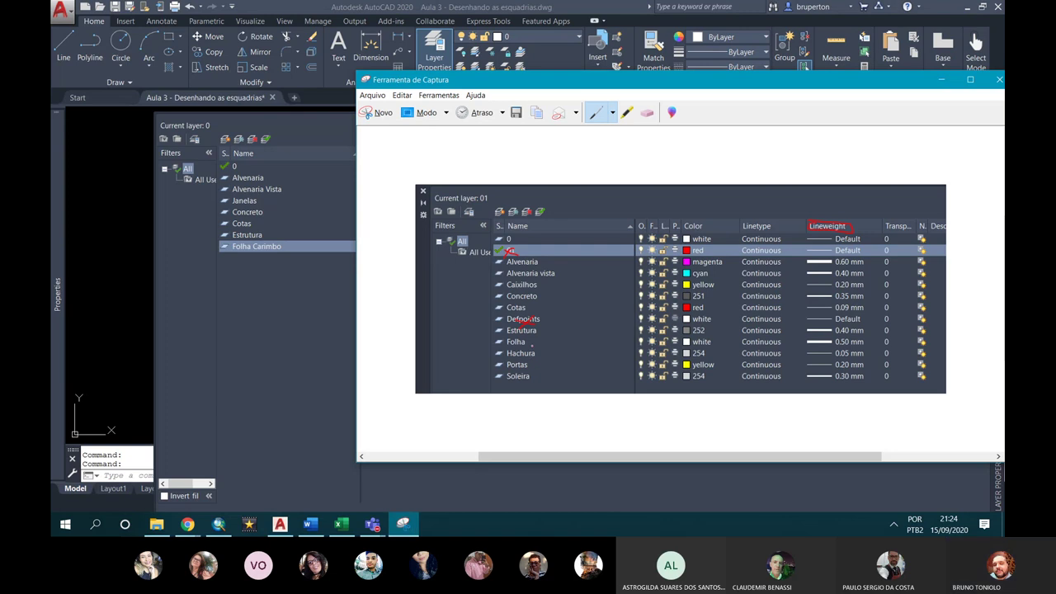
{"action": "left_click", "coordinate": [297, 264]}
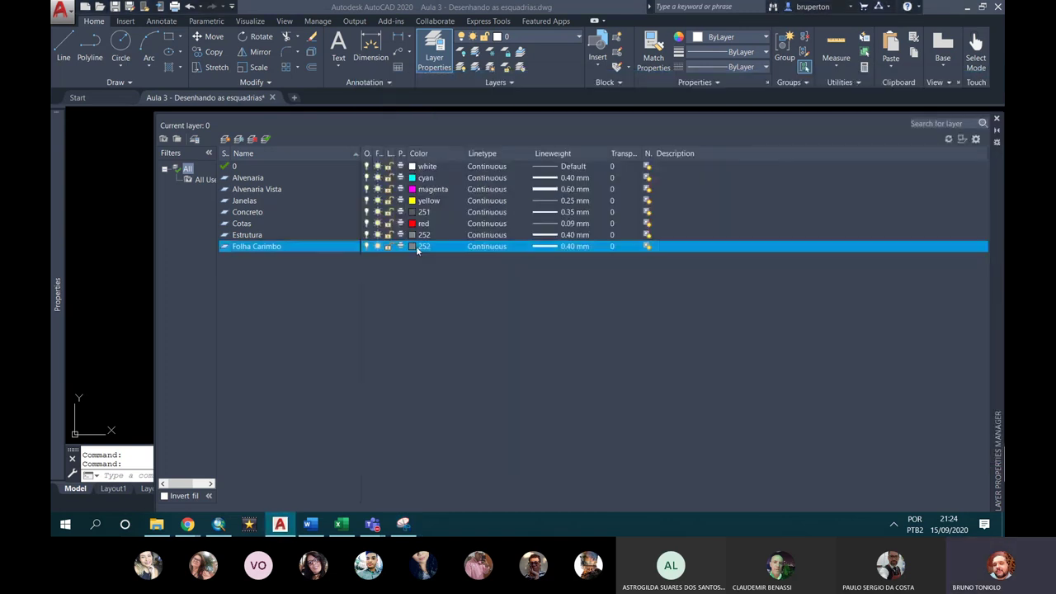
{"action": "left_click", "coordinate": [423, 246]}
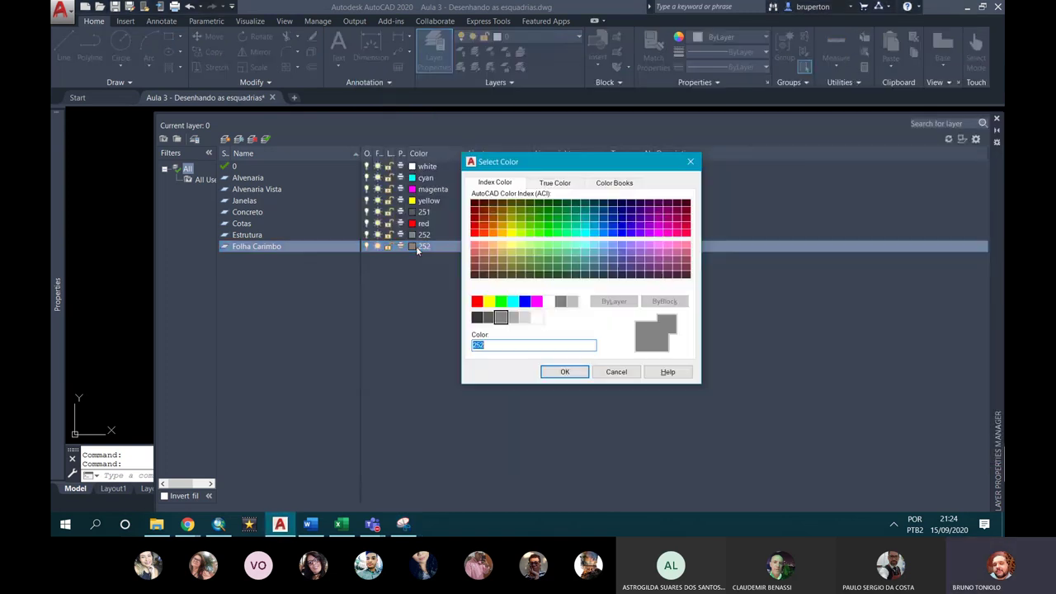
{"action": "left_click", "coordinate": [549, 301]}
{"action": "left_click", "coordinate": [565, 371]}
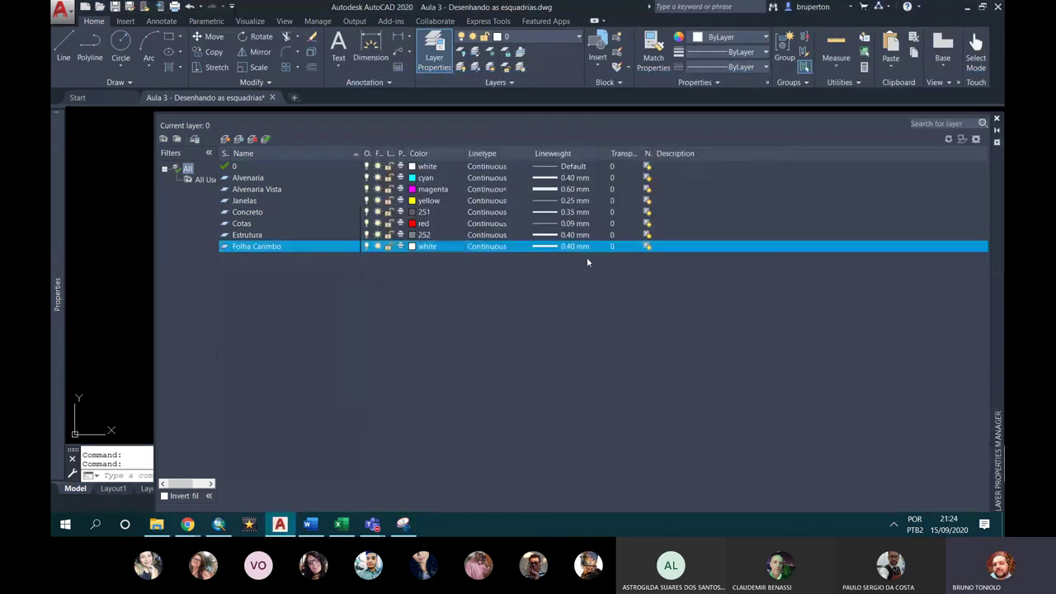
{"action": "left_click", "coordinate": [568, 246]}
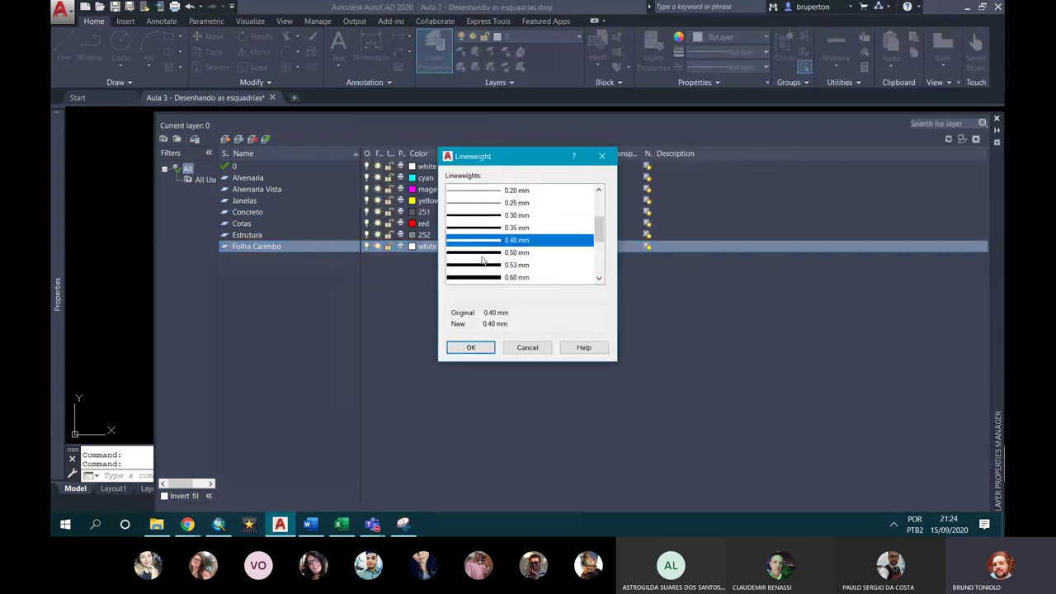
{"action": "left_click", "coordinate": [483, 256]}
{"action": "left_click", "coordinate": [471, 346]}
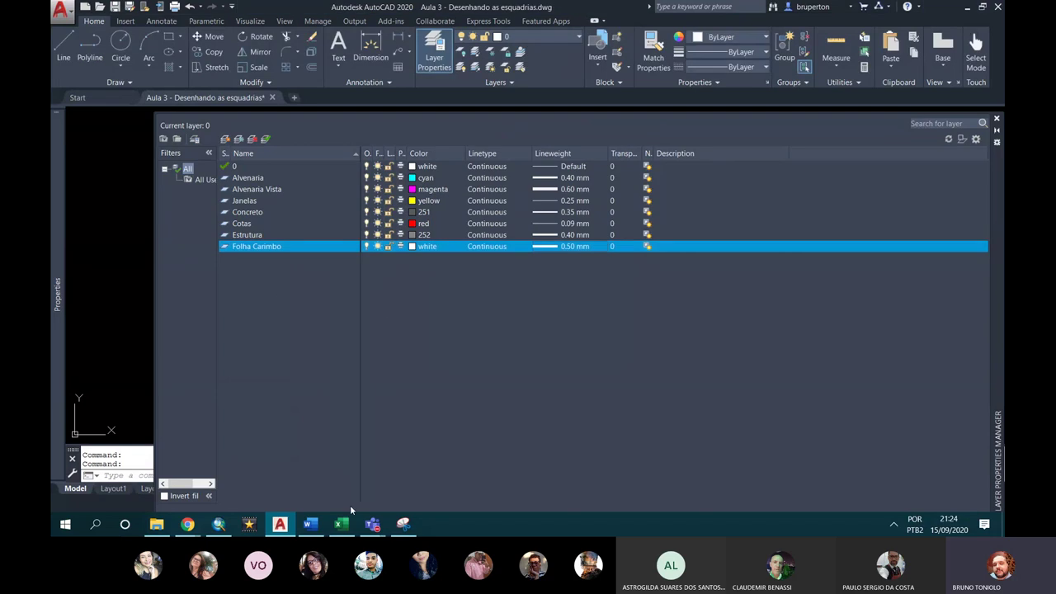
{"action": "left_click", "coordinate": [403, 524]}
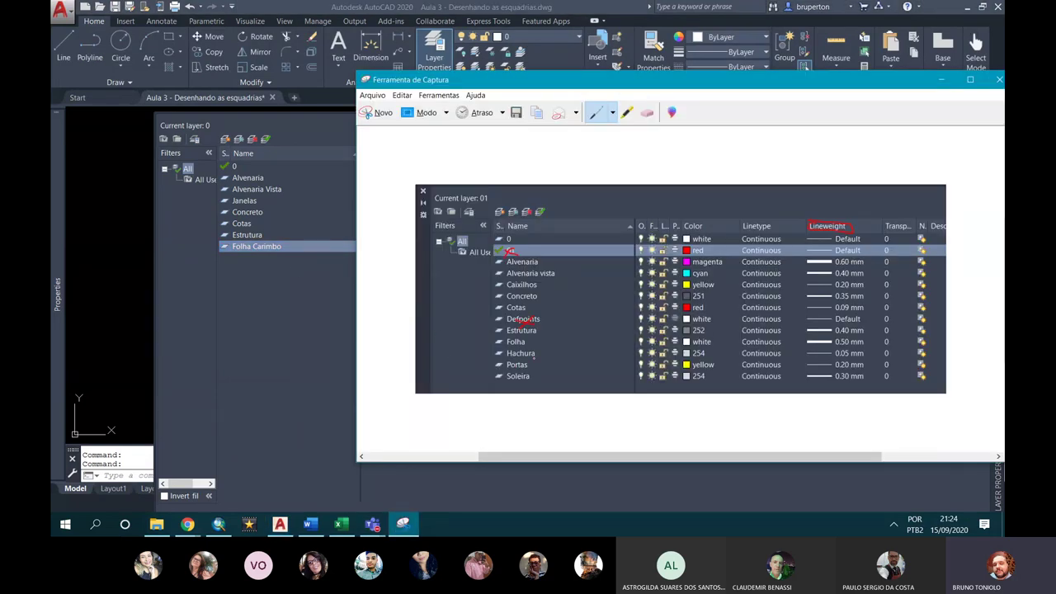
Step: Create a new layer named Hachuras
{"action": "left_click", "coordinate": [225, 142]}
{"action": "left_click", "coordinate": [225, 140]}
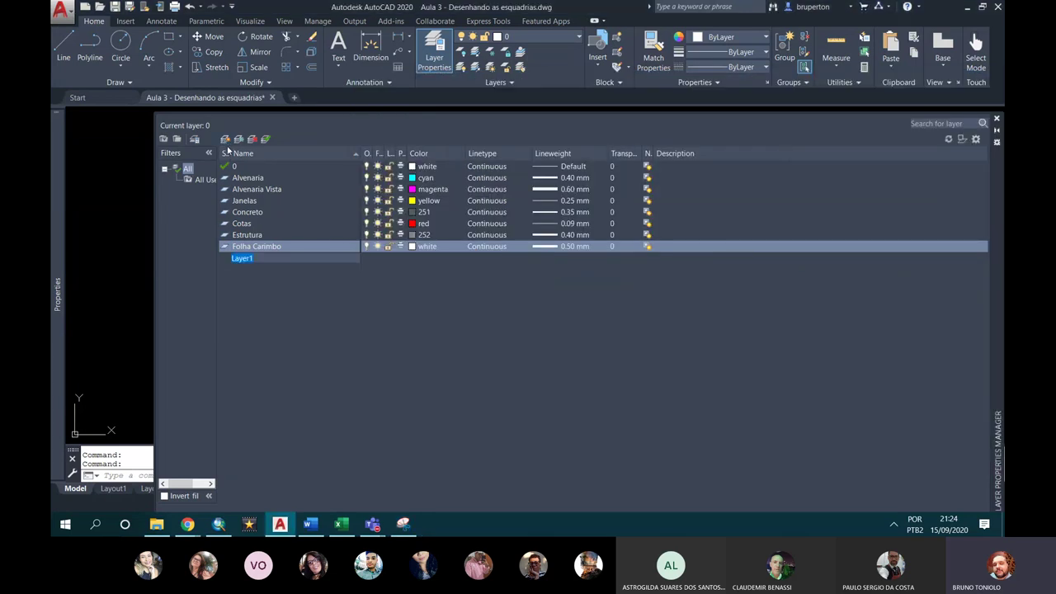
{"action": "type", "text": "Hach"}
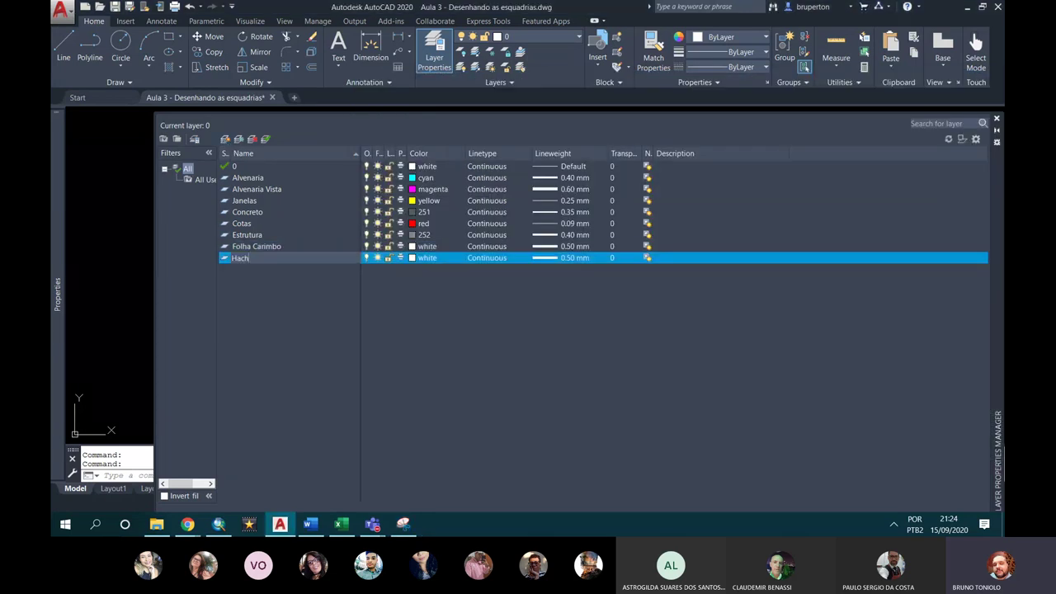
{"action": "type", "text": "ura"}
{"action": "key", "text": "Return"}
{"action": "left_click", "coordinate": [265, 258]}
{"action": "type", "text": "s"}
{"action": "key", "text": "Return"}
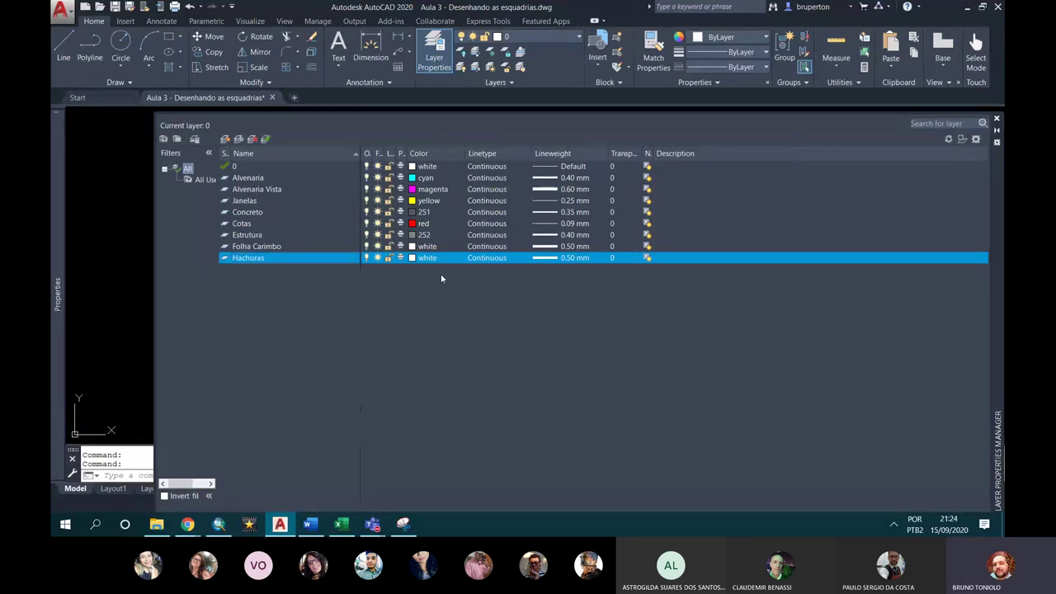
Step: Give the Hachuras layer colour 254 and a 0.05 mm lineweight, then check the reference capture
{"action": "left_click", "coordinate": [421, 259]}
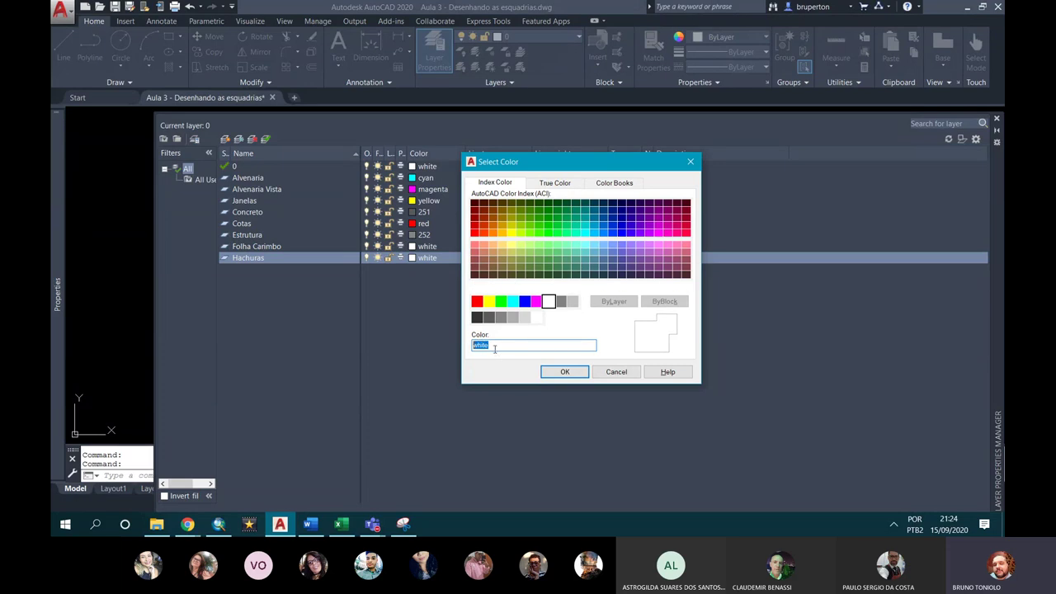
{"action": "type", "text": "254"}
{"action": "key", "text": "Return"}
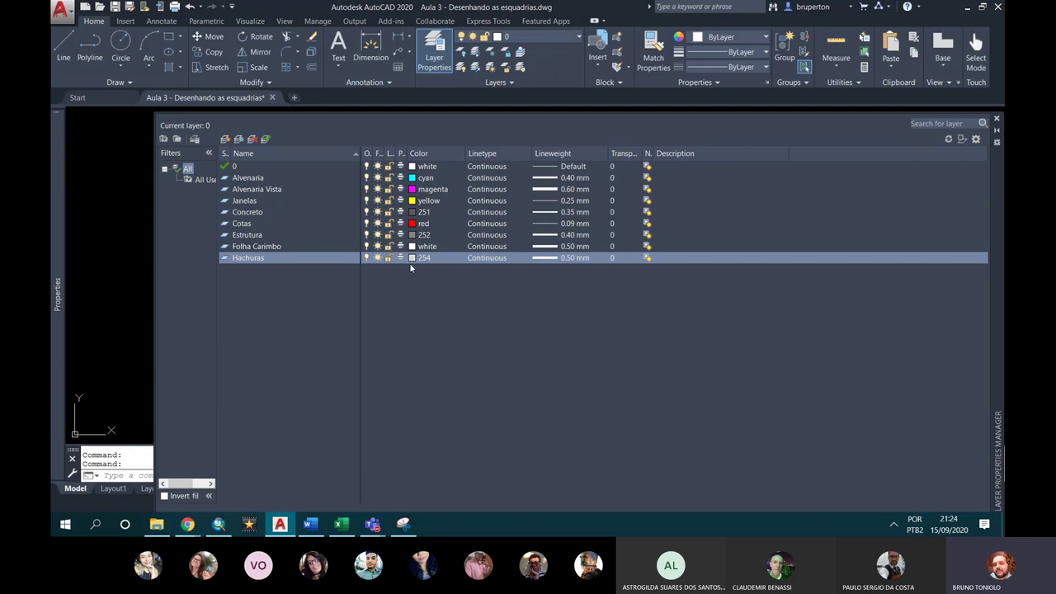
{"action": "left_click", "coordinate": [553, 259]}
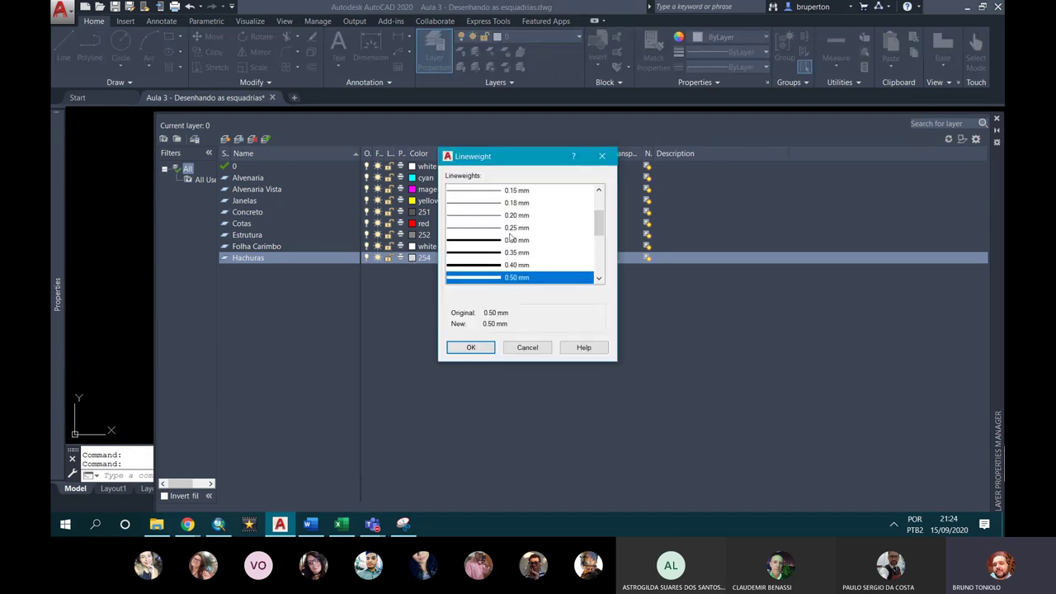
{"action": "scroll", "coordinate": [497, 216], "scroll_direction": "up", "scroll_amount": 2}
{"action": "scroll", "coordinate": [491, 202], "scroll_direction": "down", "scroll_amount": 3}
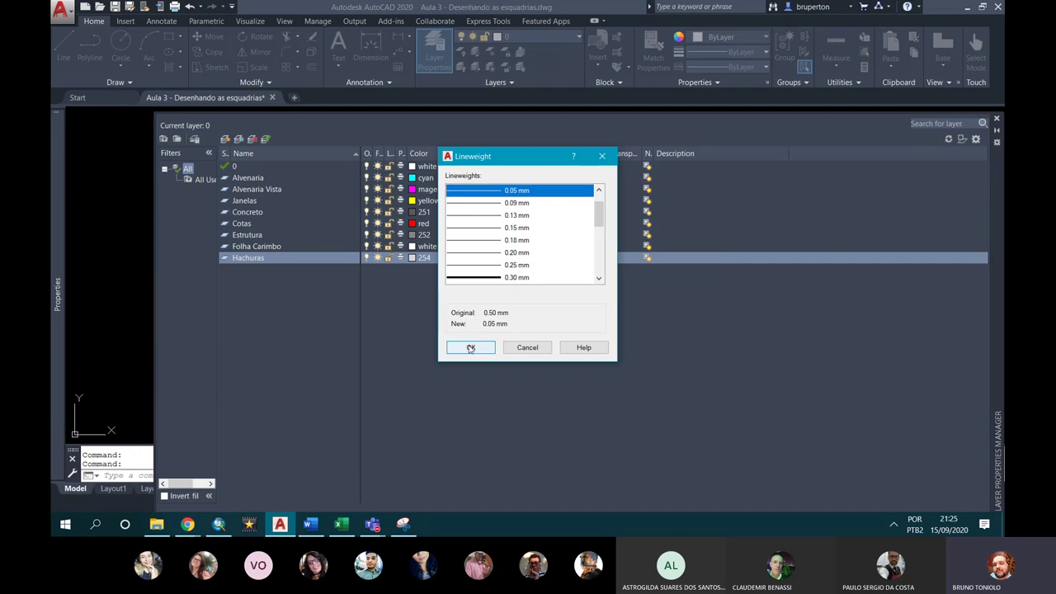
{"action": "left_click", "coordinate": [468, 345]}
{"action": "left_click", "coordinate": [402, 524]}
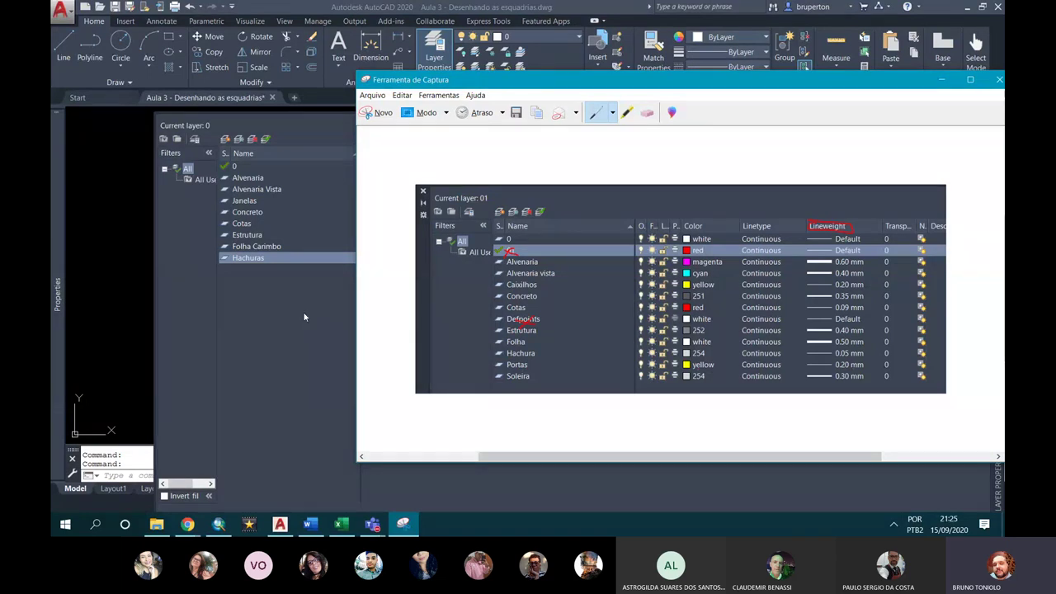
Step: Add a Portas layer coloured yellow with a 0.20 mm lineweight
{"action": "left_click", "coordinate": [224, 152]}
{"action": "key", "text": "alt+n"}
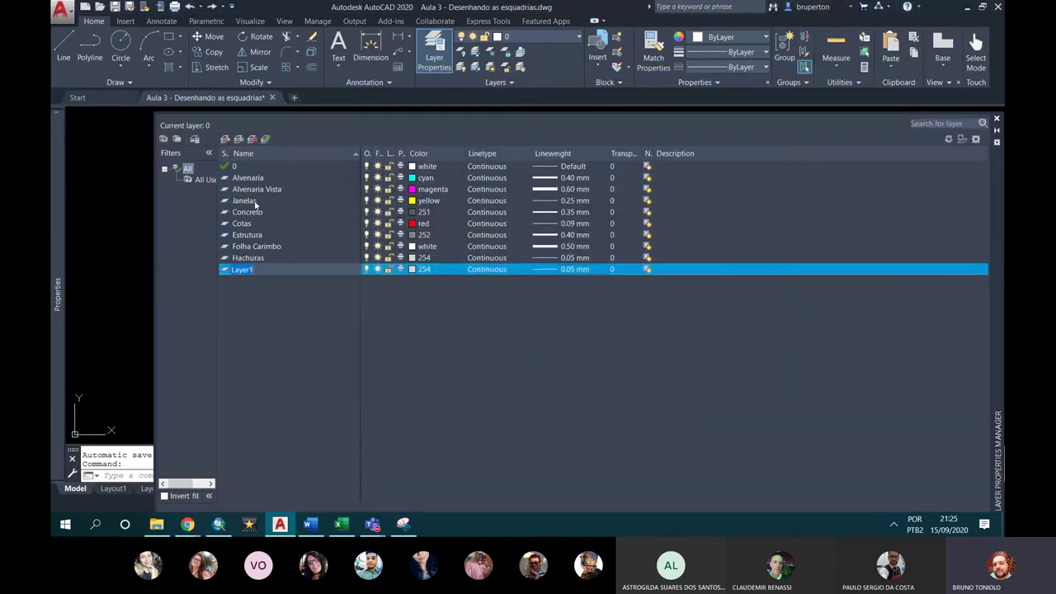
{"action": "type", "text": "Portas"}
{"action": "key", "text": "Return"}
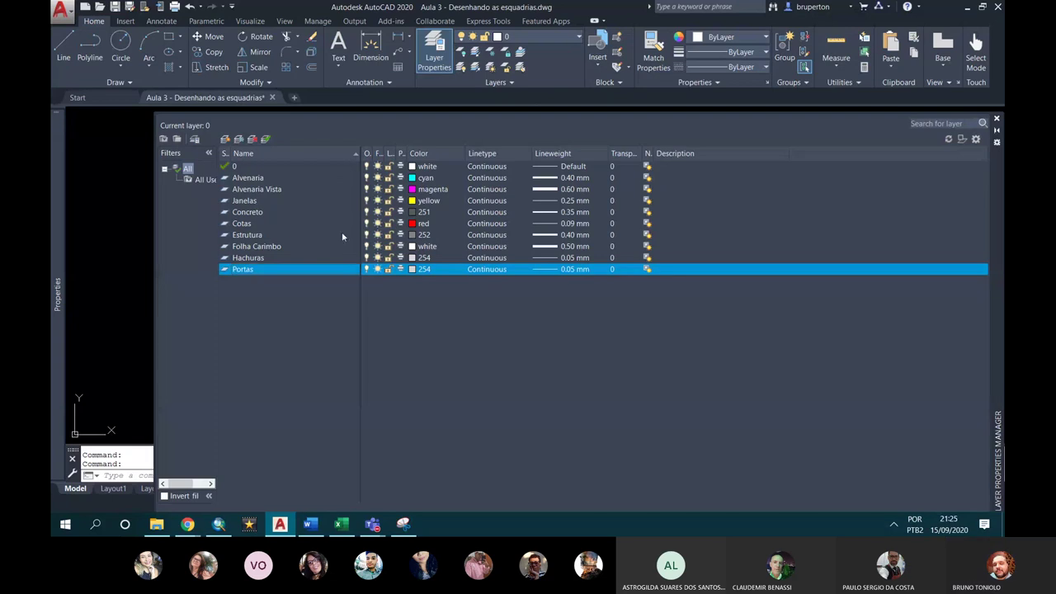
{"action": "left_click", "coordinate": [412, 270]}
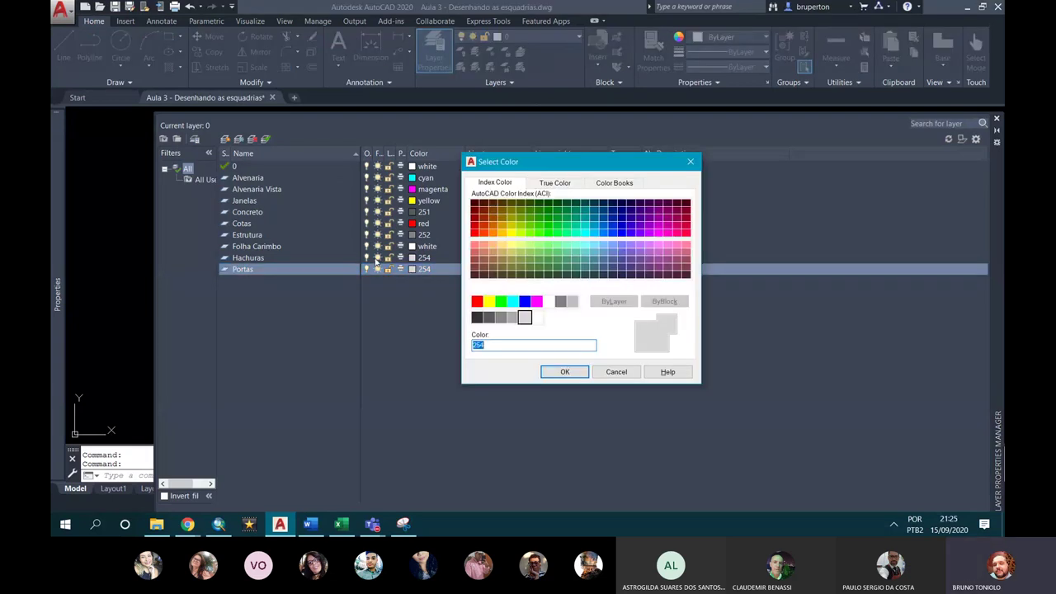
{"action": "left_click", "coordinate": [489, 302]}
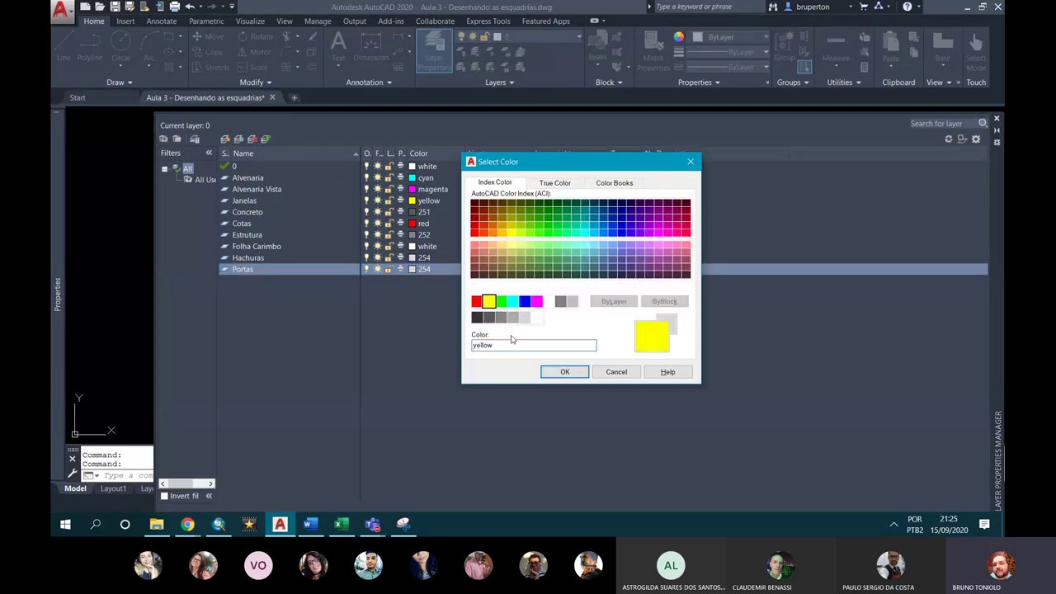
{"action": "left_click", "coordinate": [564, 372]}
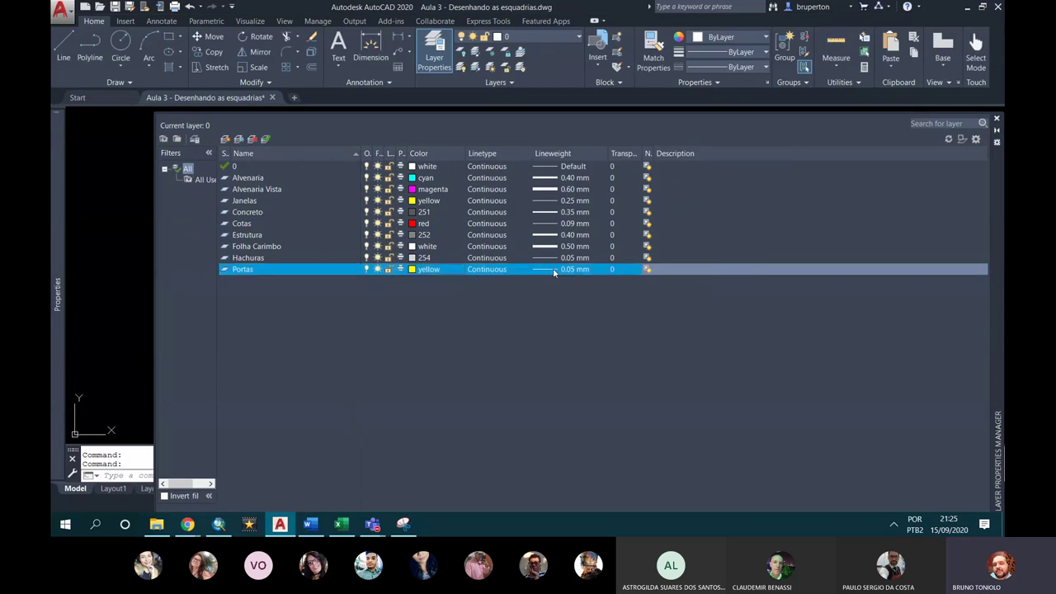
{"action": "left_click", "coordinate": [574, 269]}
{"action": "left_click", "coordinate": [500, 277]}
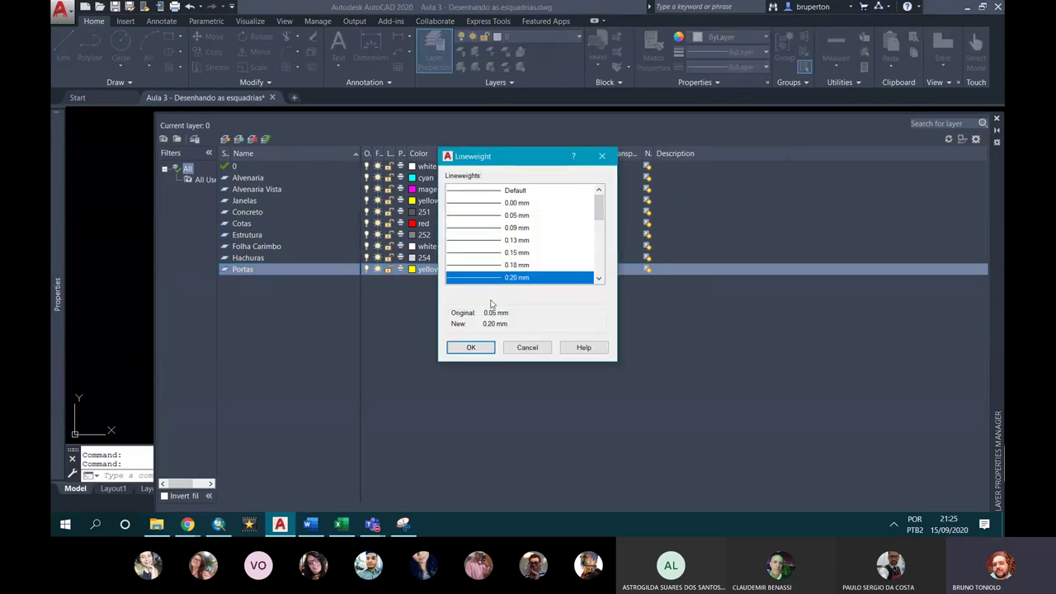
{"action": "left_click", "coordinate": [471, 348]}
{"action": "left_click", "coordinate": [406, 526]}
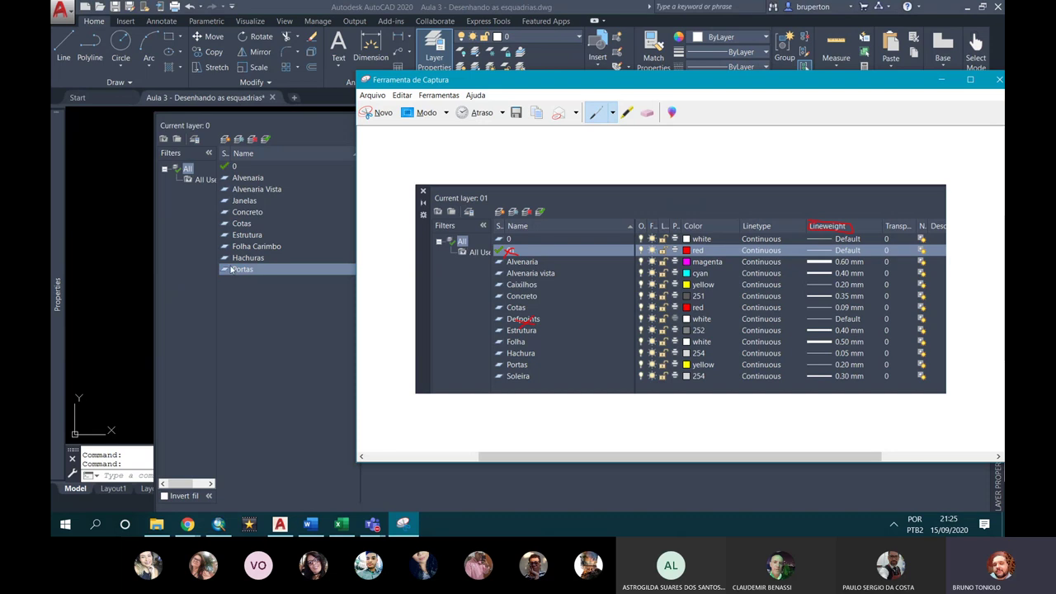
{"action": "left_click", "coordinate": [219, 159]}
Step: Create a Soleira layer with colour 254
{"action": "left_click", "coordinate": [223, 140]}
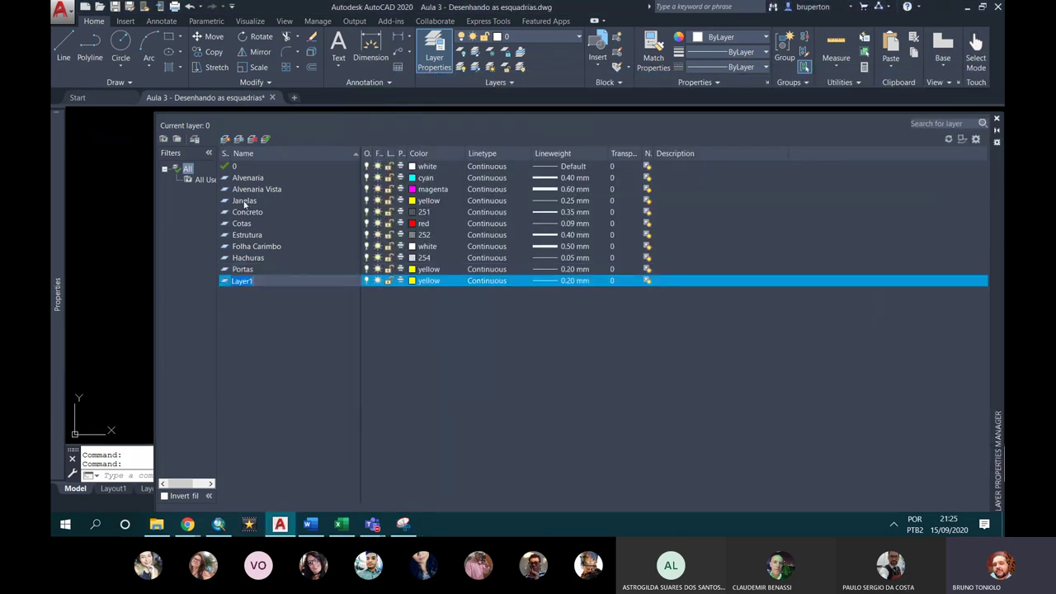
{"action": "type", "text": "Soleira"}
{"action": "key", "text": "Return"}
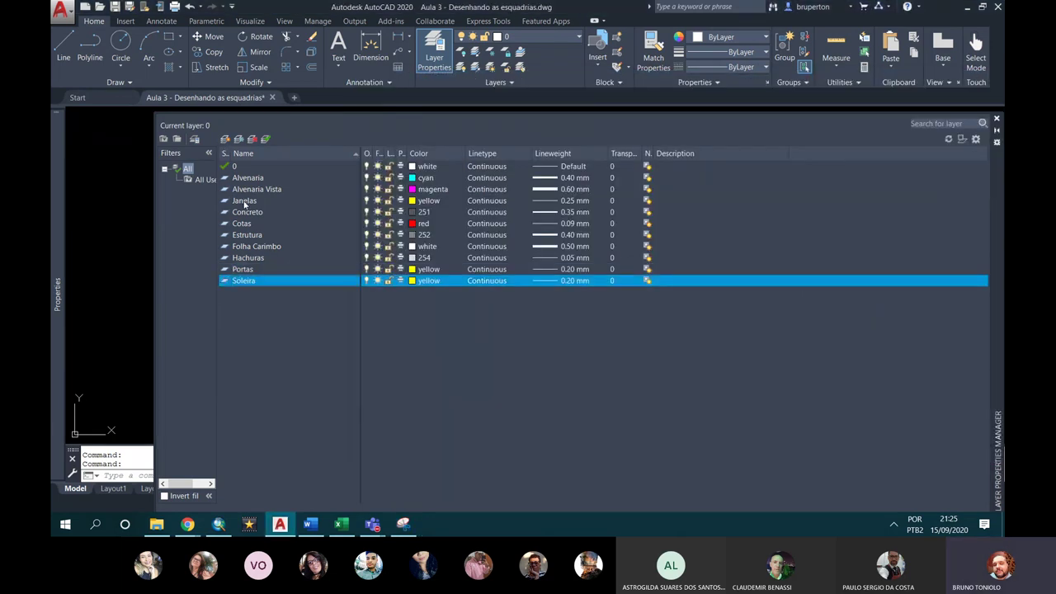
{"action": "left_click", "coordinate": [404, 526]}
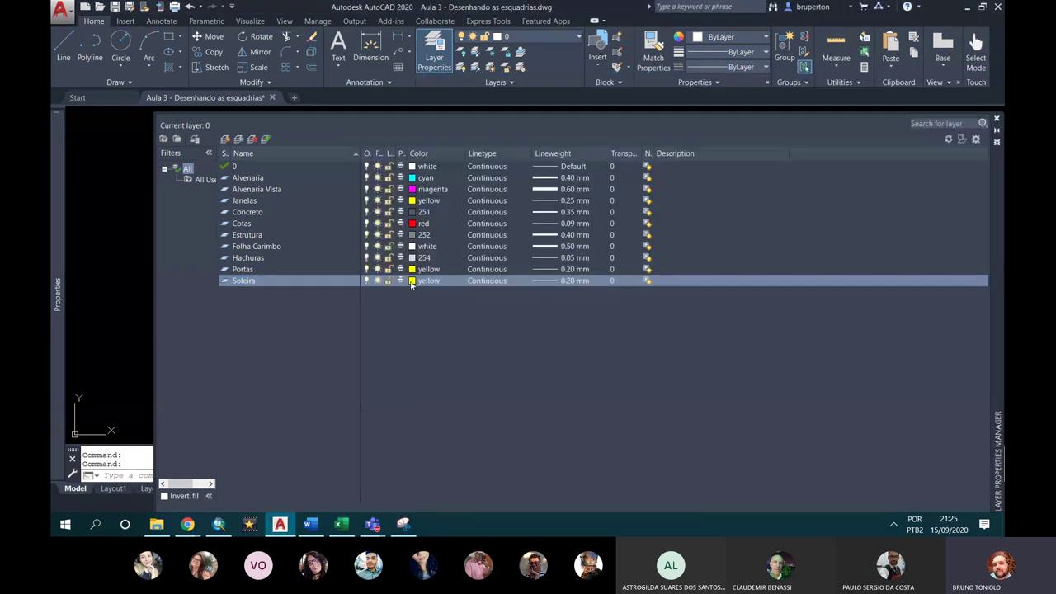
{"action": "left_click", "coordinate": [412, 281]}
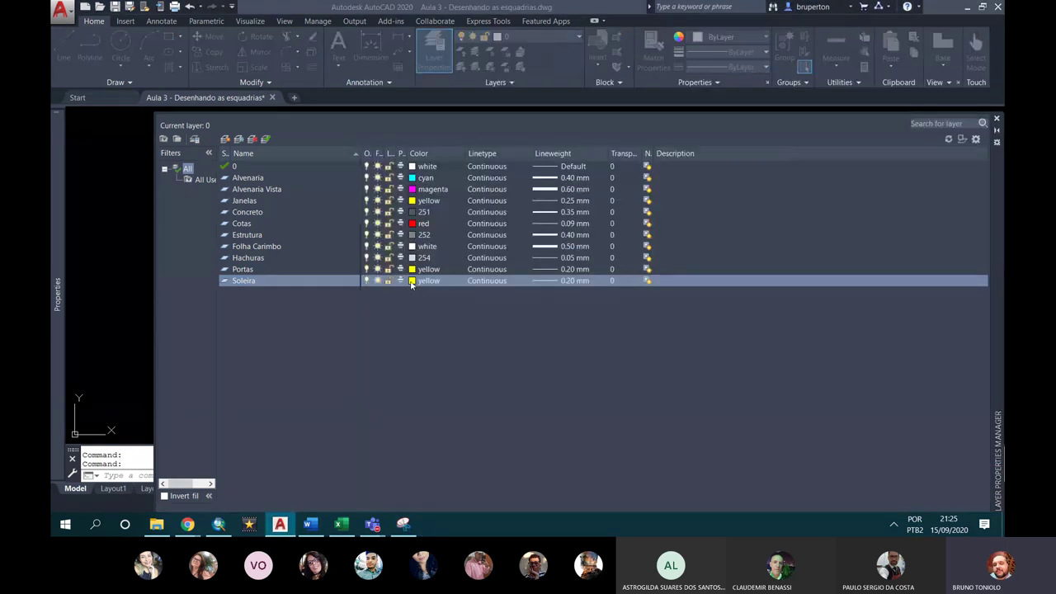
{"action": "type", "text": "254"}
{"action": "key", "text": "Return"}
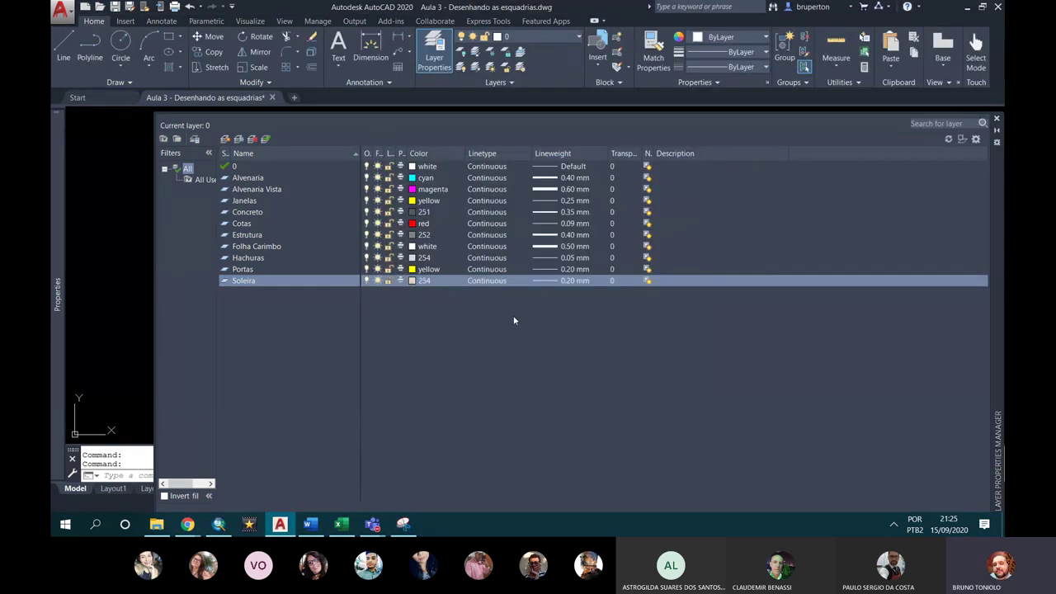
{"action": "left_click", "coordinate": [403, 529]}
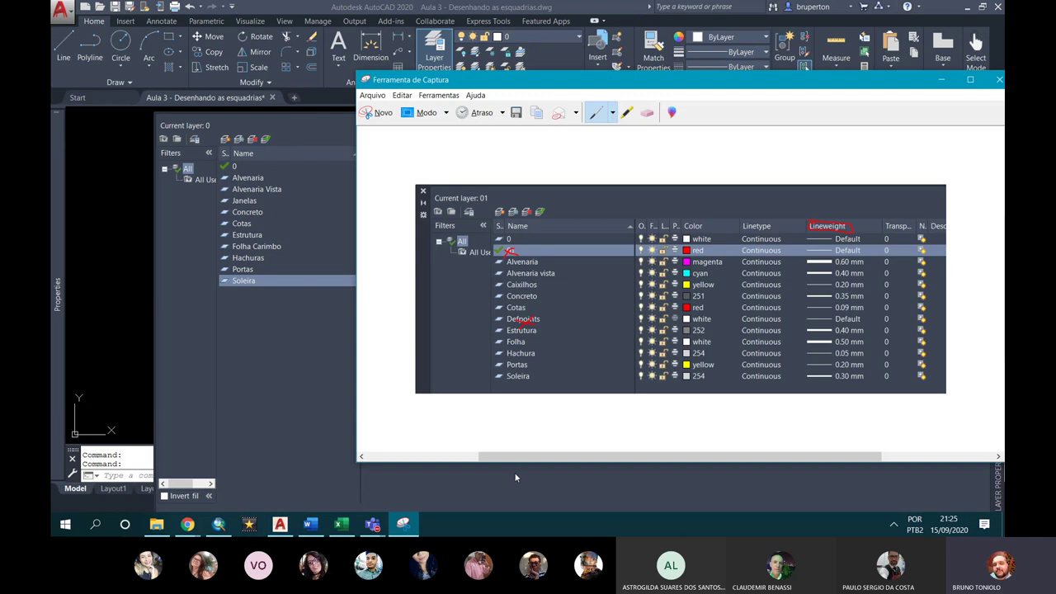
Step: Set the Soleira lineweight to 0.30 mm and select layer 0 in the list
{"action": "left_click", "coordinate": [213, 244]}
{"action": "left_click", "coordinate": [547, 282]}
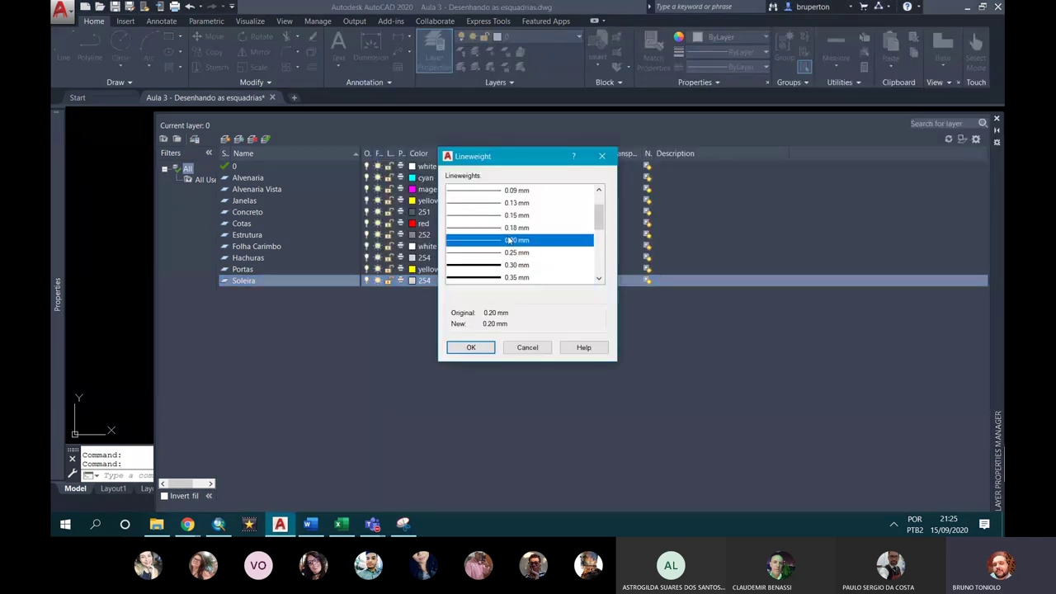
{"action": "left_click", "coordinate": [487, 265]}
{"action": "left_click", "coordinate": [471, 346]}
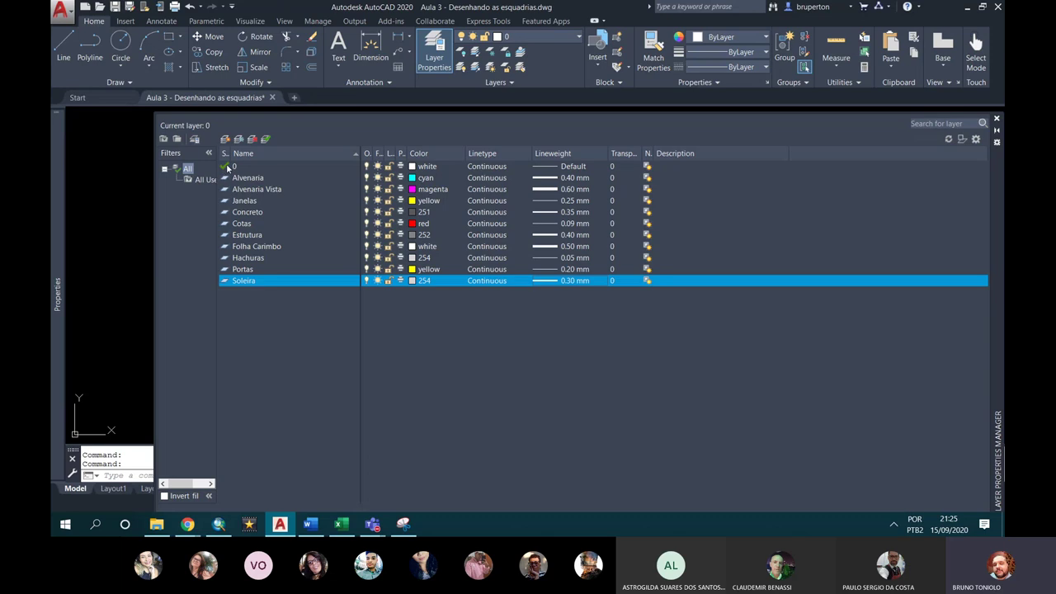
{"action": "left_click", "coordinate": [230, 167]}
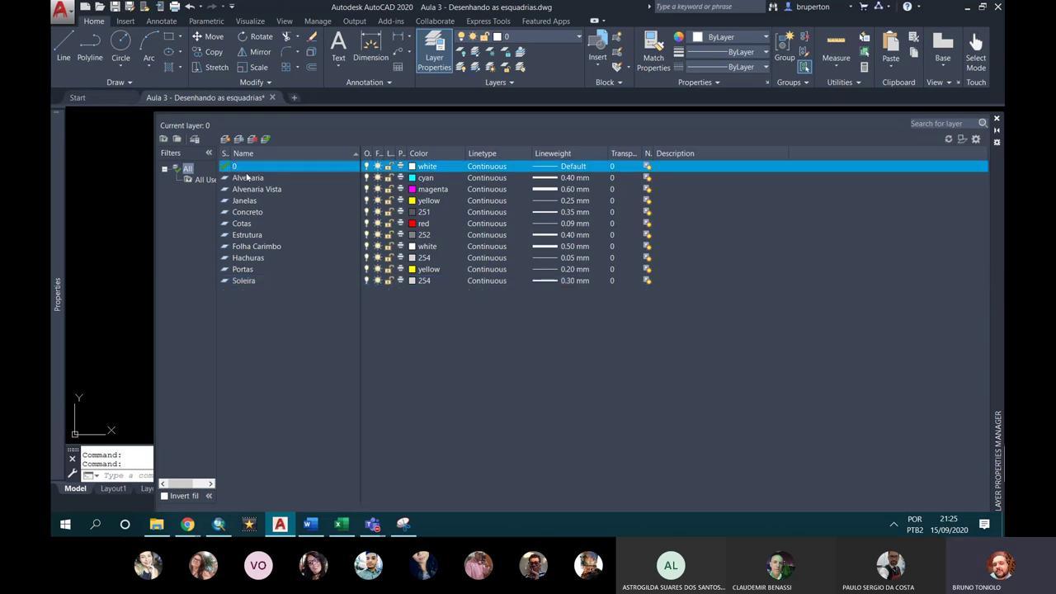
Step: Add a Textos layer coloured green with a 0.30 mm lineweight, then close the layer palette
{"action": "left_click", "coordinate": [434, 52]}
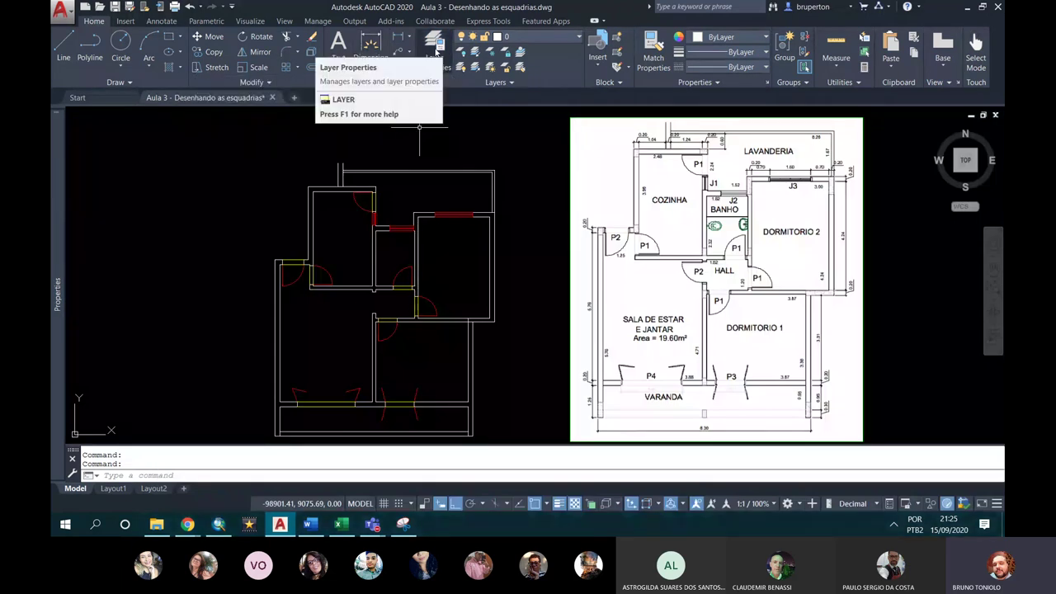
{"action": "left_click", "coordinate": [434, 51]}
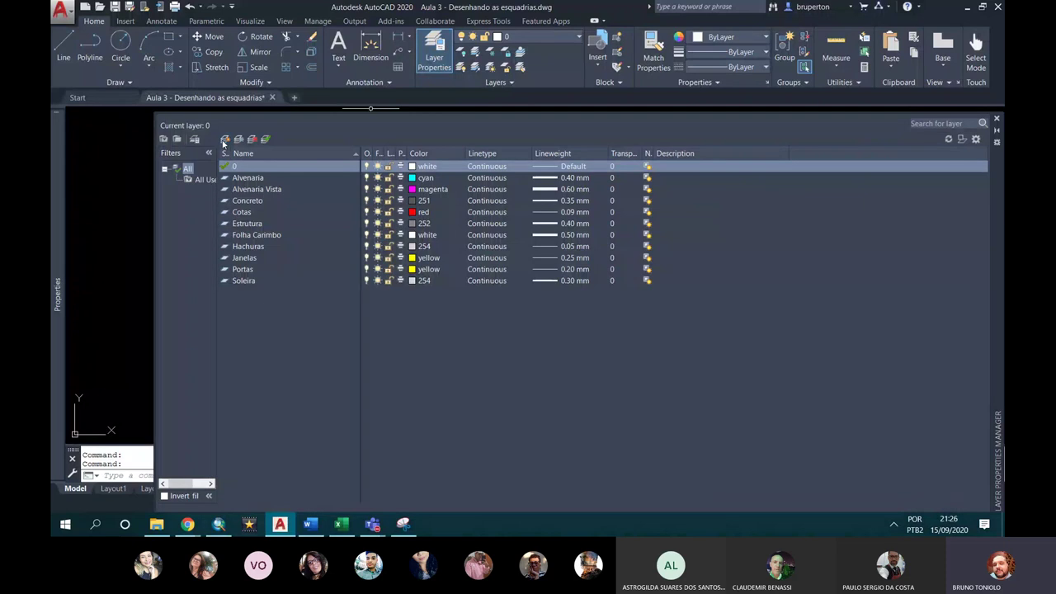
{"action": "left_click", "coordinate": [224, 140]}
{"action": "type", "text": "Textos"}
{"action": "key", "text": "Return"}
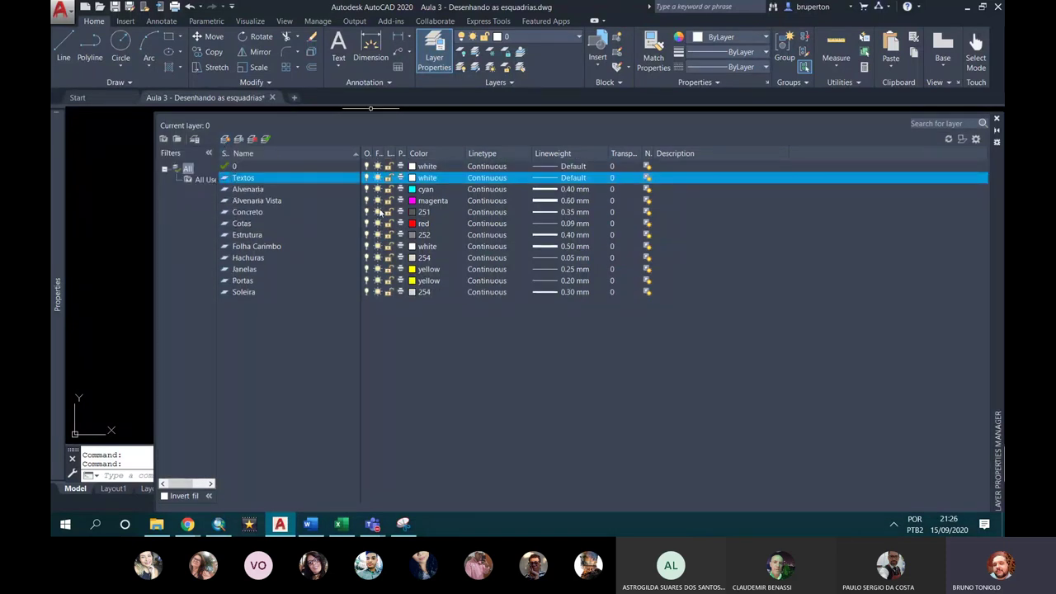
{"action": "left_click", "coordinate": [412, 178]}
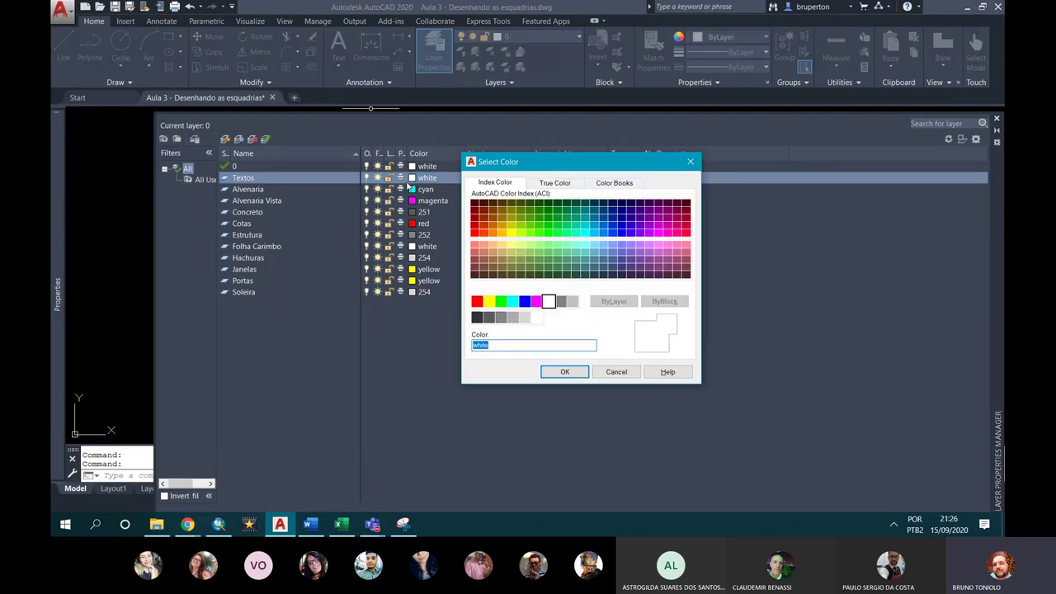
{"action": "left_click", "coordinate": [501, 302]}
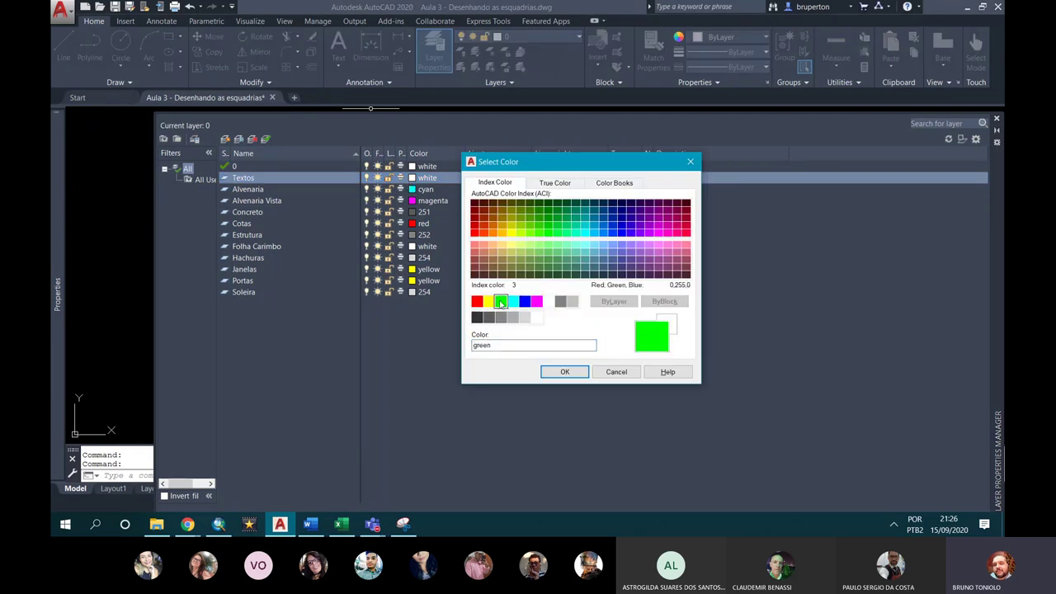
{"action": "left_click", "coordinate": [564, 371]}
{"action": "left_click", "coordinate": [552, 178]}
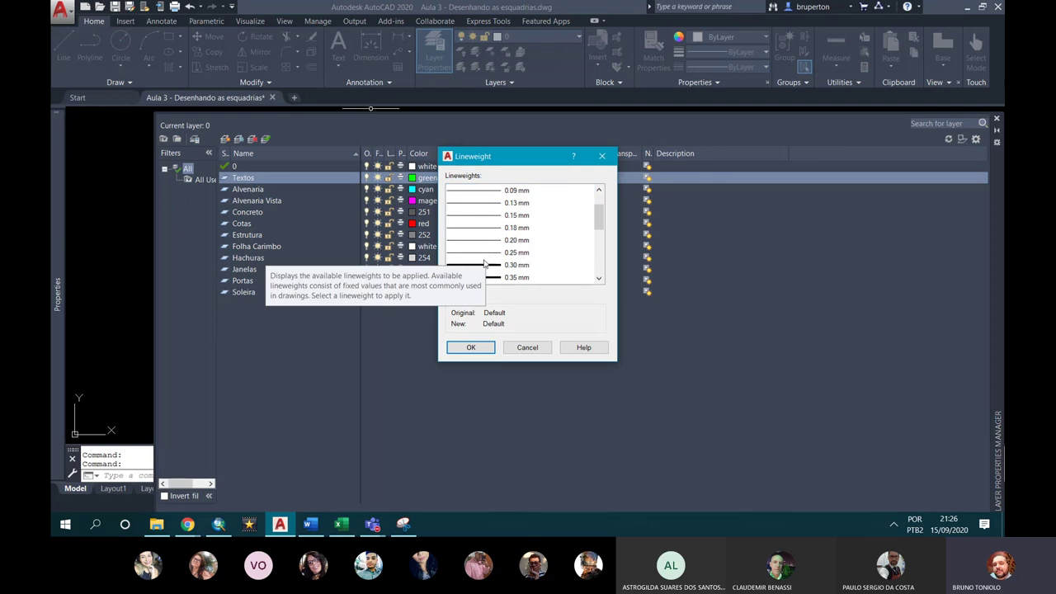
{"action": "left_click", "coordinate": [489, 264]}
{"action": "left_click", "coordinate": [471, 347]}
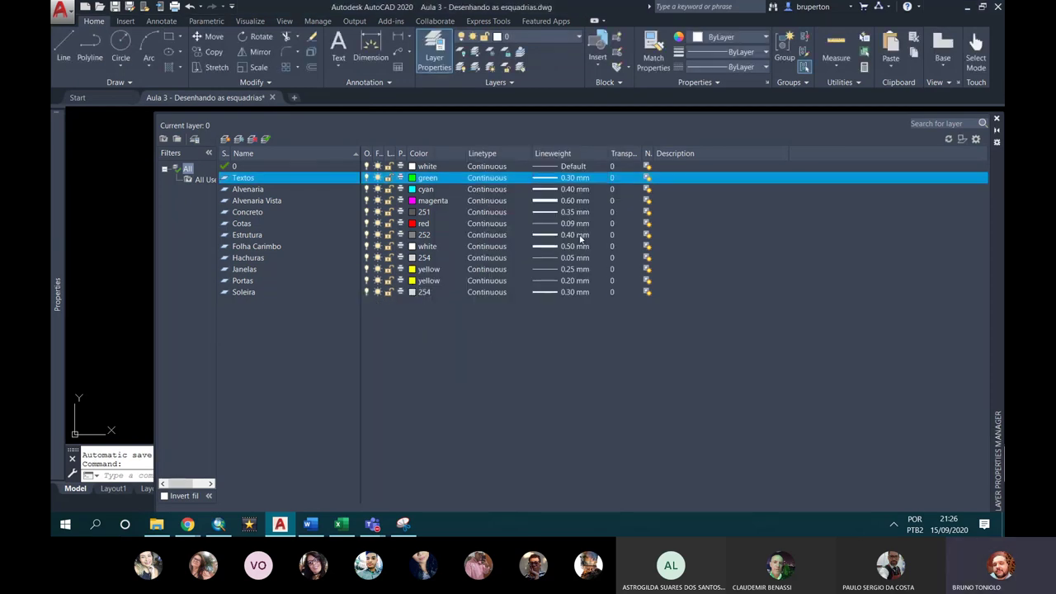
{"action": "left_click", "coordinate": [996, 121]}
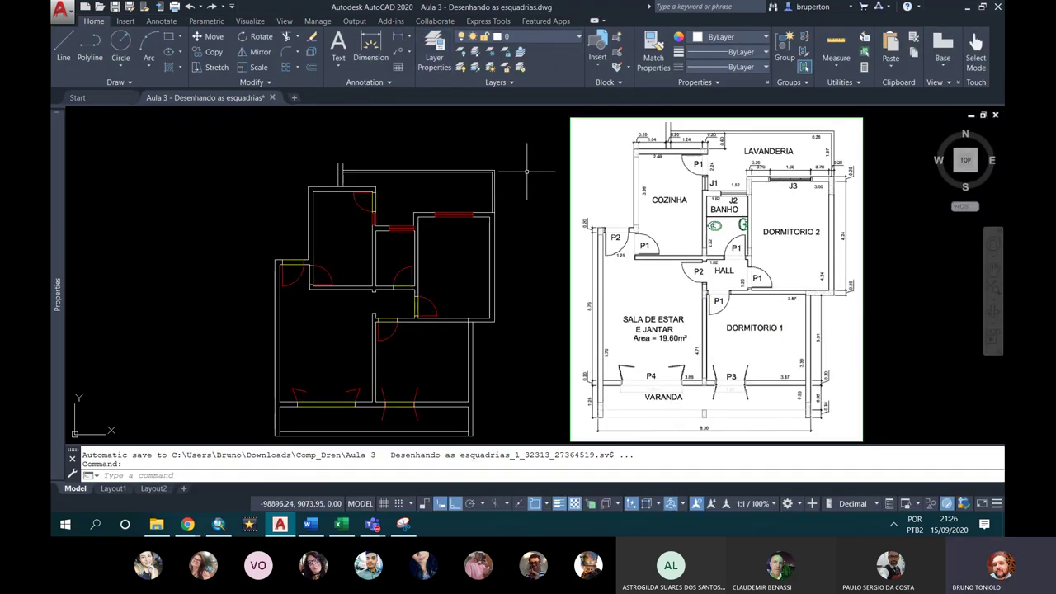
Step: Move the top wall line of the plan onto the Alvenaria layer
{"action": "scroll", "coordinate": [462, 206], "scroll_direction": "down", "scroll_amount": 1}
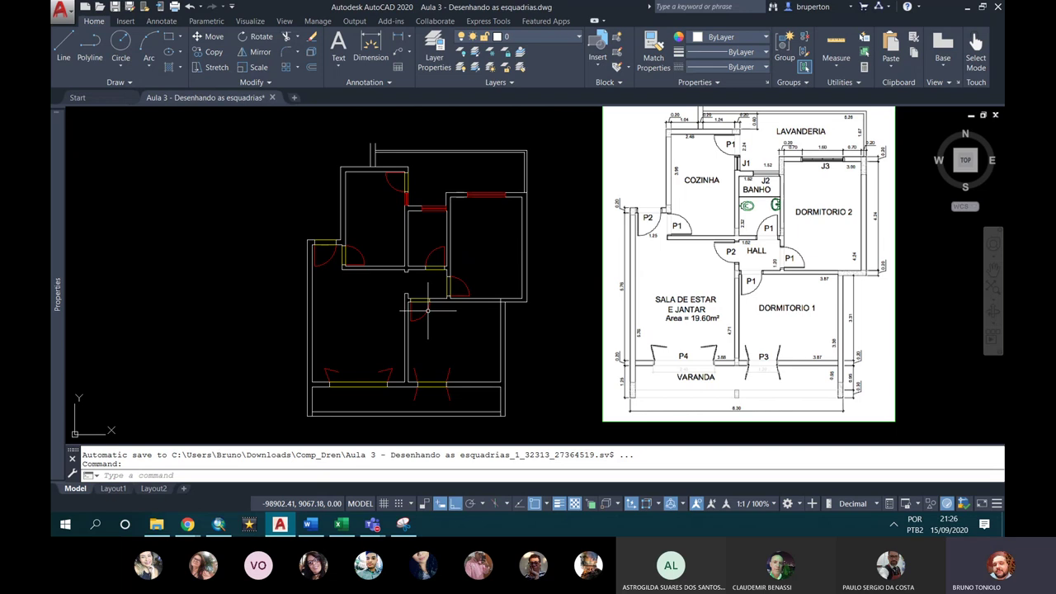
{"action": "scroll", "coordinate": [363, 198], "scroll_direction": "up", "scroll_amount": 2}
{"action": "scroll", "coordinate": [356, 211], "scroll_direction": "up", "scroll_amount": 1}
{"action": "left_click", "coordinate": [349, 211]}
{"action": "left_click", "coordinate": [528, 36]}
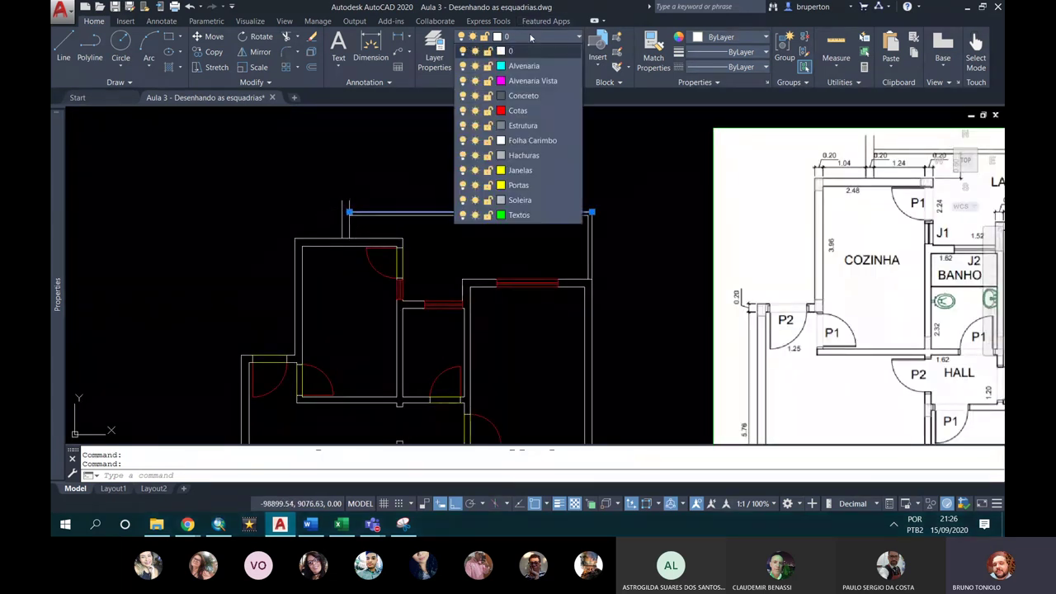
{"action": "left_click", "coordinate": [536, 70]}
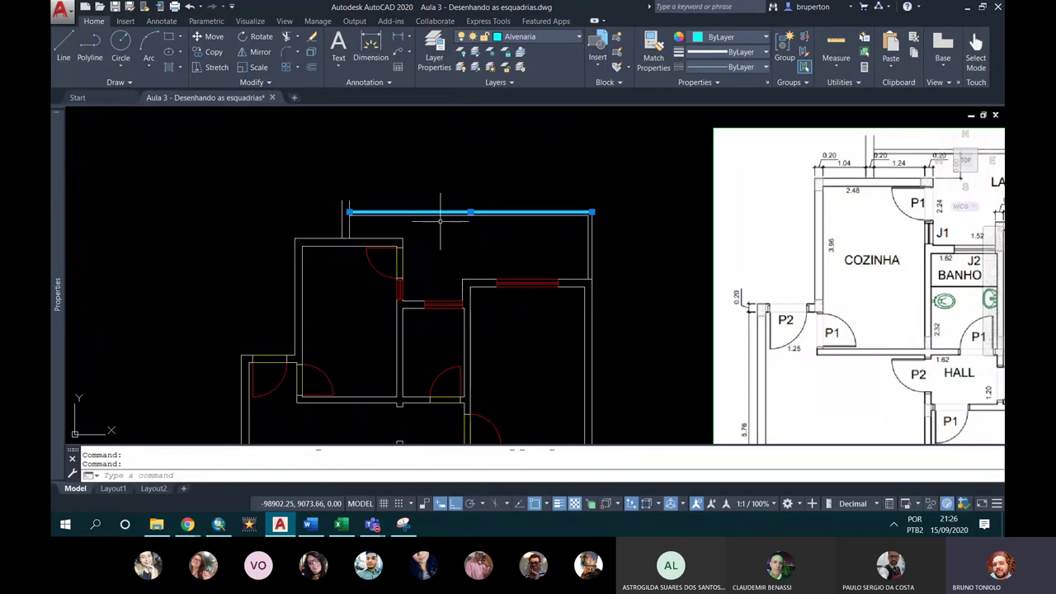
{"action": "key", "text": "Escape"}
{"action": "scroll", "coordinate": [440, 220], "scroll_direction": "up", "scroll_amount": 4}
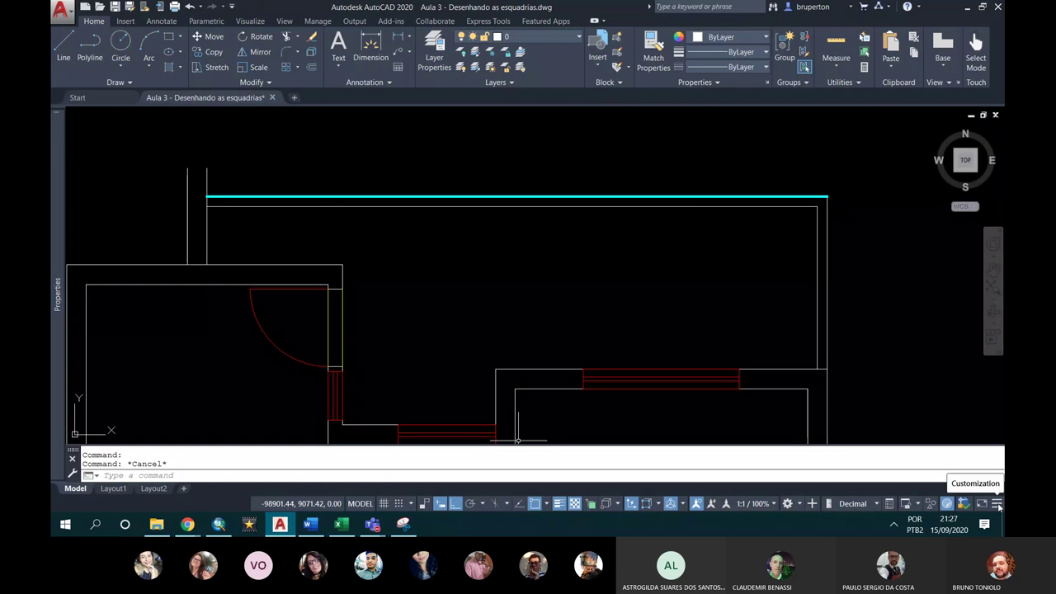
Step: Add the LineWeight toggle to the status bar and turn lineweight display off
{"action": "left_click", "coordinate": [998, 503]}
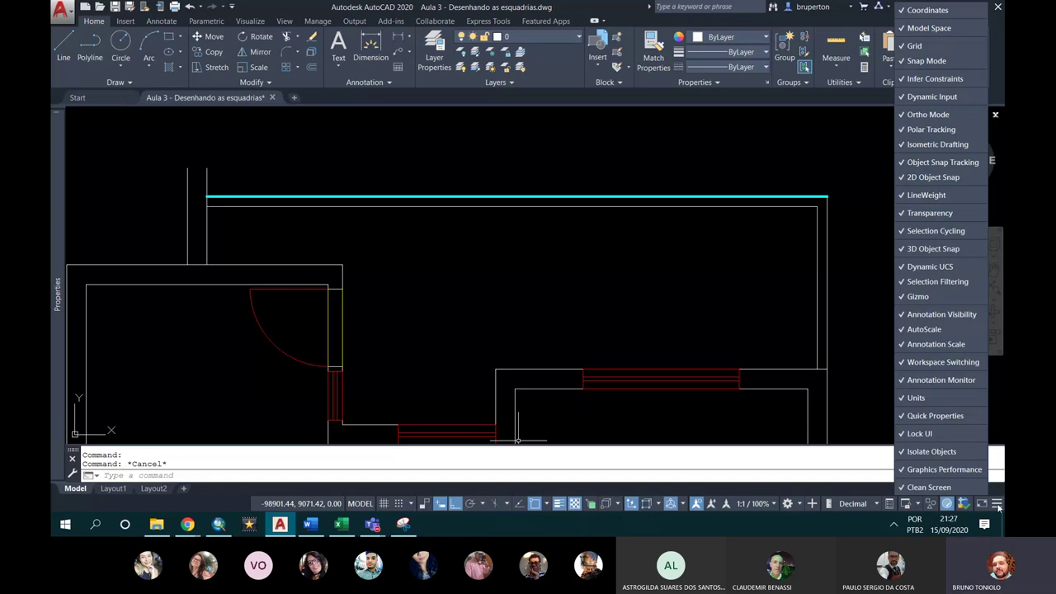
{"action": "left_click", "coordinate": [914, 198]}
{"action": "left_click", "coordinate": [559, 503]}
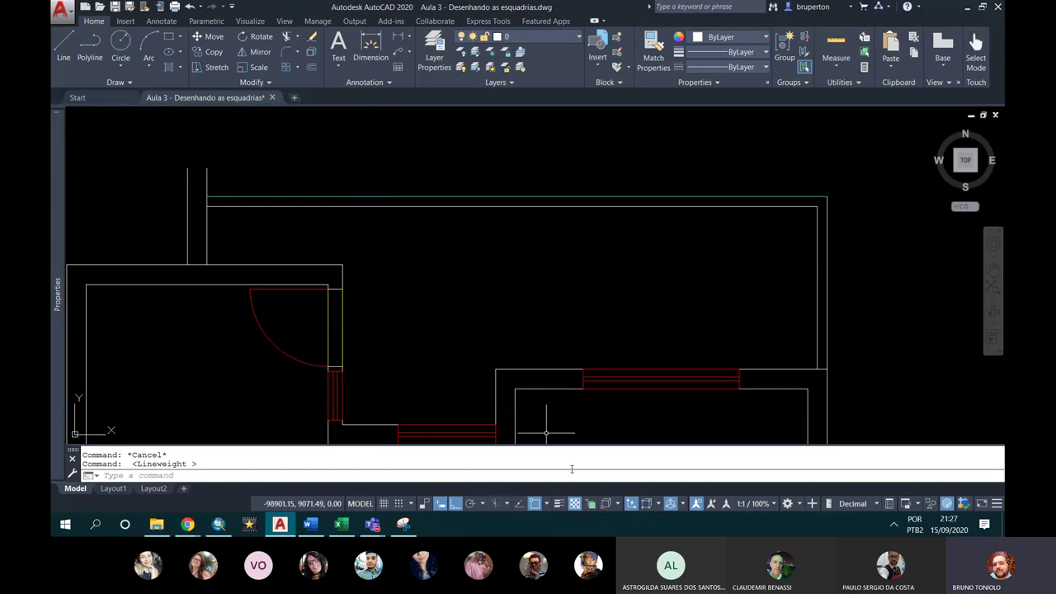
{"action": "scroll", "coordinate": [485, 146], "scroll_direction": "down", "scroll_amount": 2}
{"action": "scroll", "coordinate": [382, 177], "scroll_direction": "up", "scroll_amount": 2}
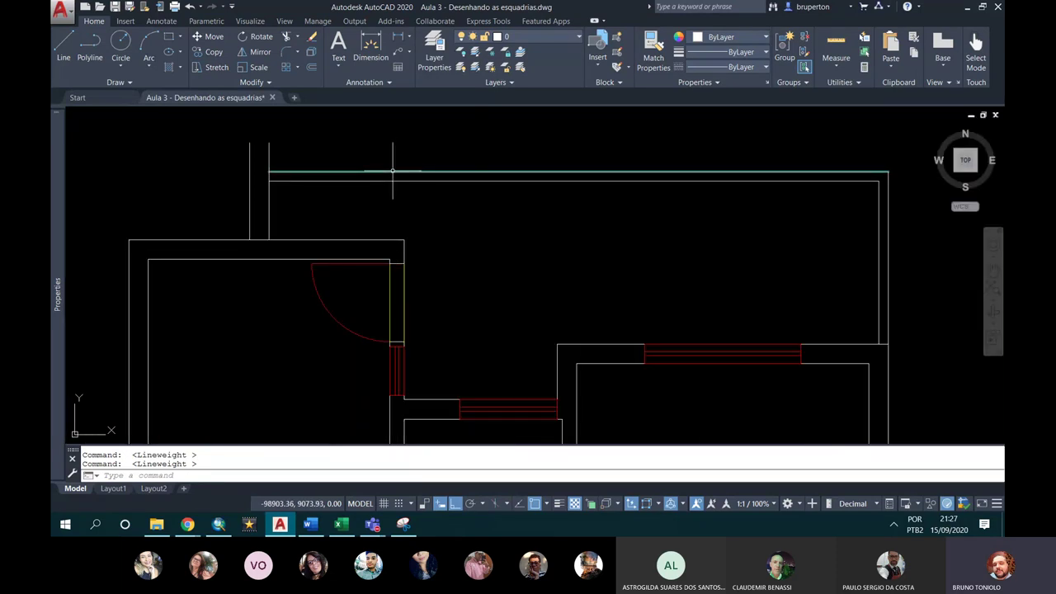
Step: Window-select the top wall lines and short verticals
{"action": "left_click", "coordinate": [371, 200]}
{"action": "left_click", "coordinate": [221, 151]}
{"action": "left_click", "coordinate": [278, 276]}
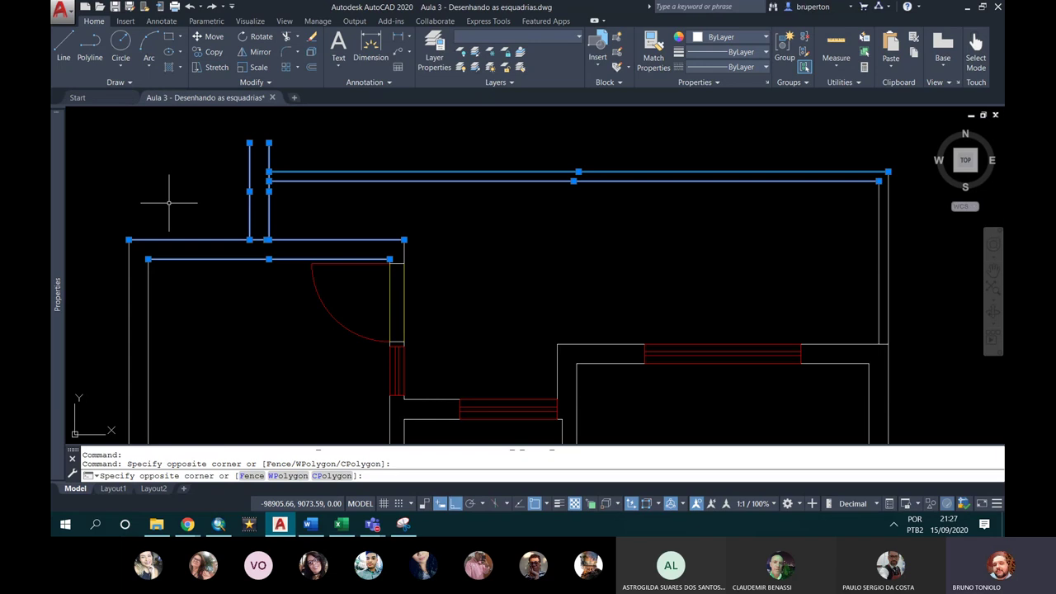
{"action": "left_click", "coordinate": [520, 36]}
Step: Move the selected walls onto the Alvenaria layer and turn lineweight display back on
{"action": "left_click", "coordinate": [514, 81]}
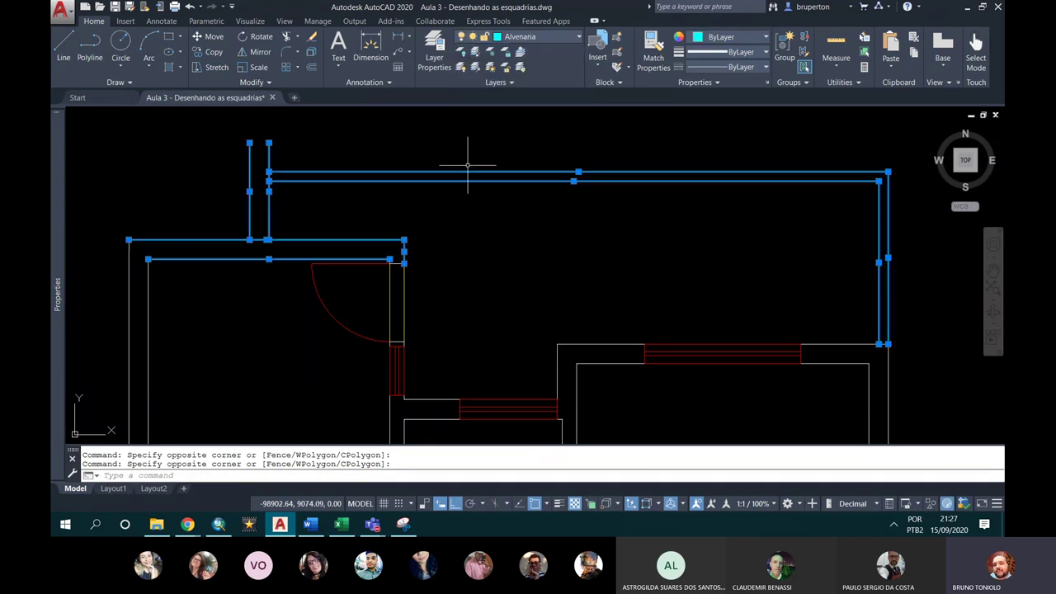
{"action": "scroll", "coordinate": [435, 194], "scroll_direction": "down", "scroll_amount": 2}
{"action": "key", "text": "Escape"}
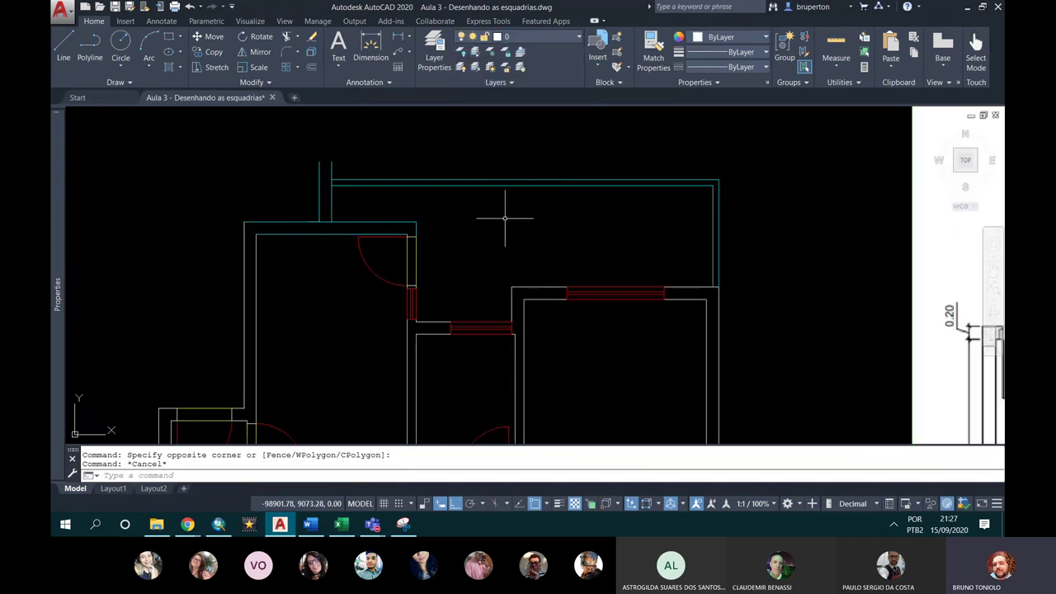
{"action": "scroll", "coordinate": [506, 219], "scroll_direction": "up", "scroll_amount": 2}
{"action": "left_click", "coordinate": [559, 504]}
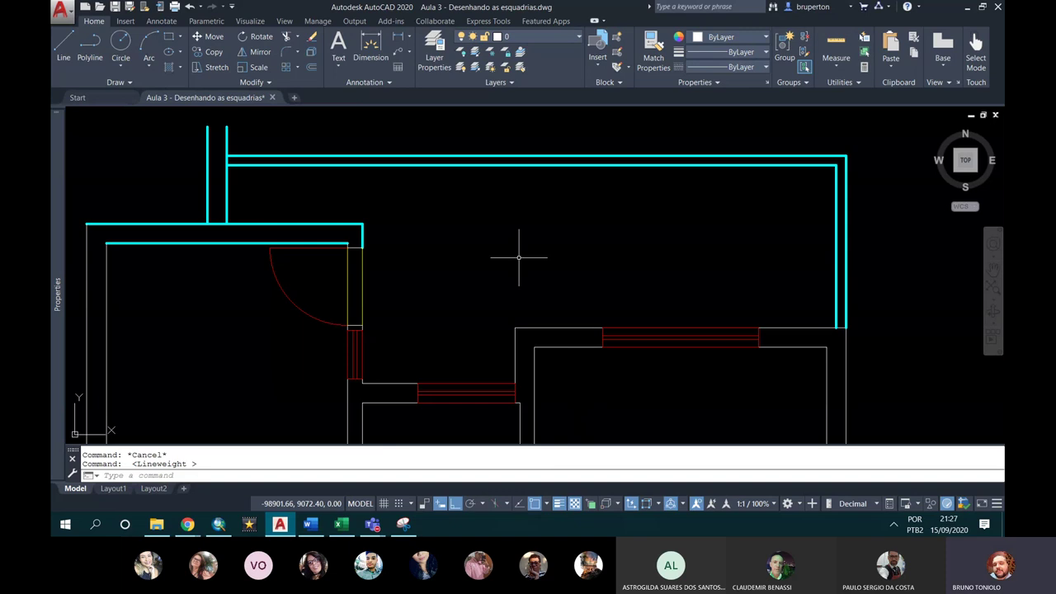
Step: Match Properties (MA) from the top cyan wall onto the lower-middle wall lines
{"action": "type", "text": "ma"}
{"action": "key", "text": "Return"}
{"action": "left_click", "coordinate": [594, 158]}
{"action": "left_click", "coordinate": [644, 388]}
{"action": "left_click", "coordinate": [517, 308]}
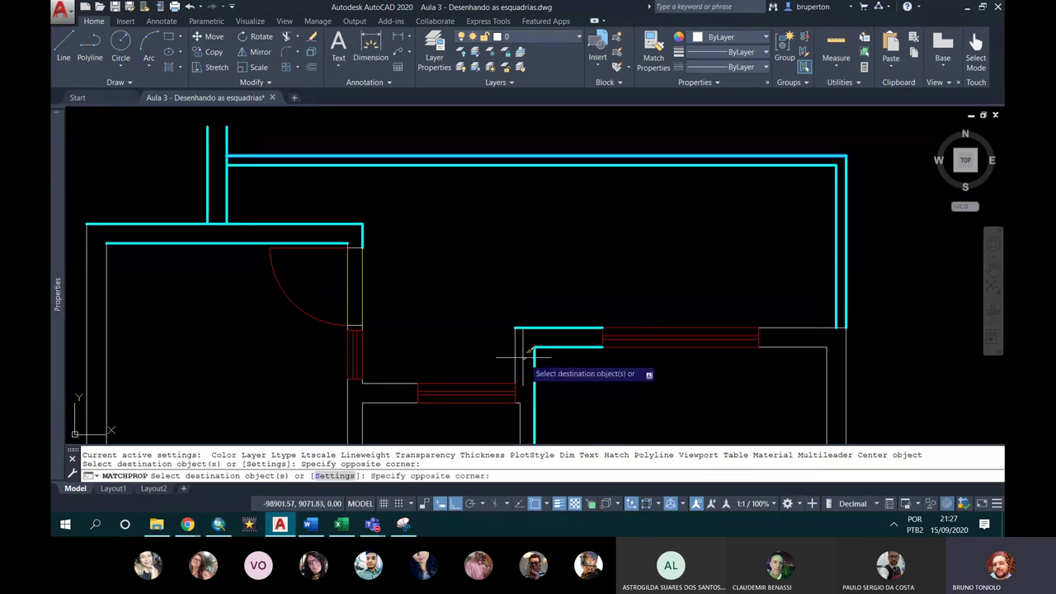
{"action": "left_click", "coordinate": [790, 373]}
{"action": "left_click", "coordinate": [761, 299]}
{"action": "scroll", "coordinate": [776, 272], "scroll_direction": "down", "scroll_amount": 4}
{"action": "scroll", "coordinate": [788, 289], "scroll_direction": "up", "scroll_amount": 2}
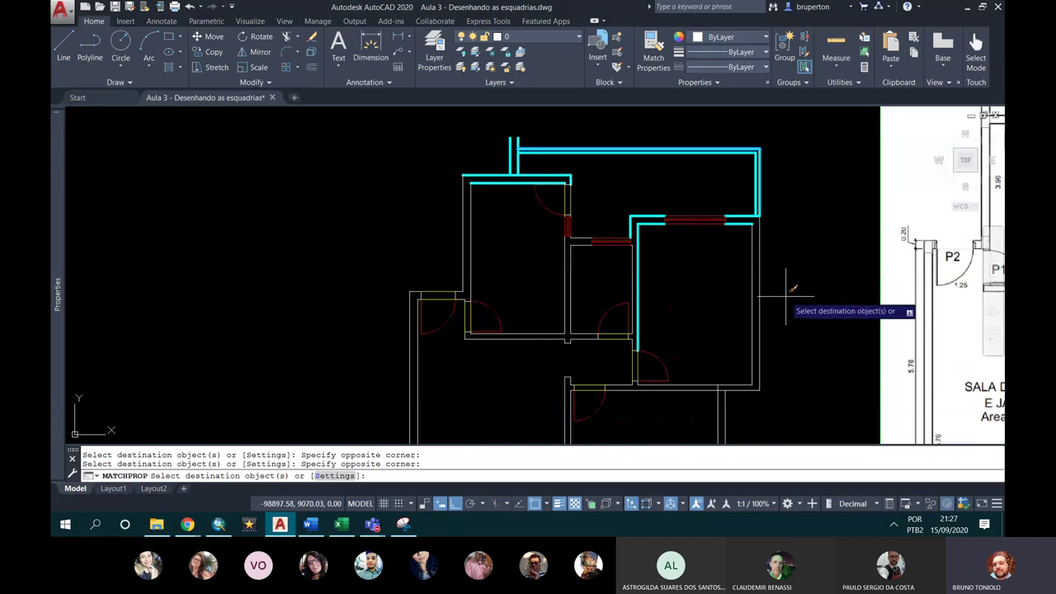
{"action": "scroll", "coordinate": [747, 399], "scroll_direction": "up", "scroll_amount": 2}
{"action": "middle_click_drag", "start_coordinate": [747, 399], "coordinate": [631, 193]}
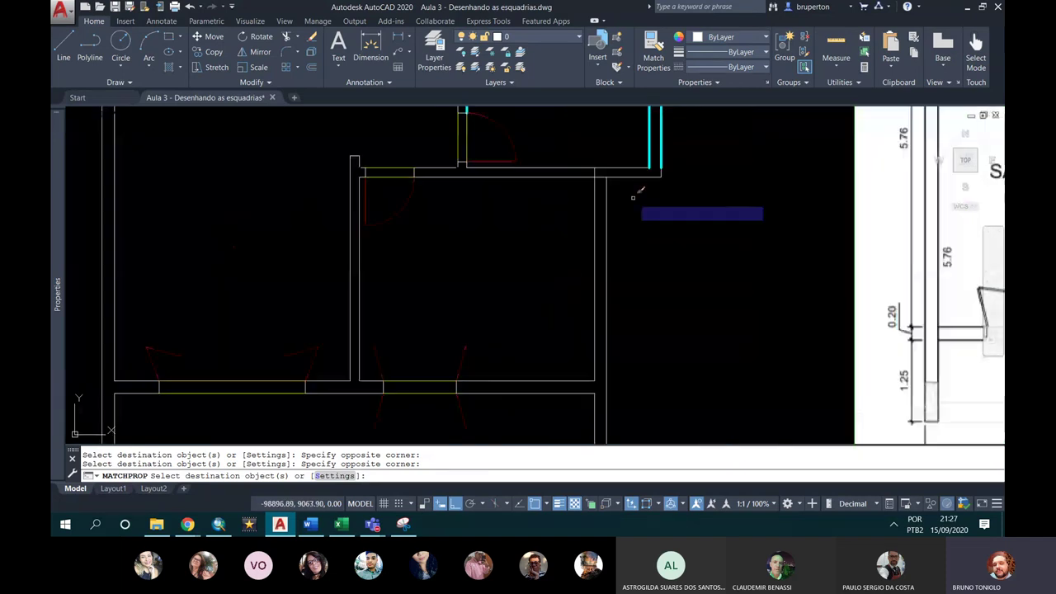
{"action": "scroll", "coordinate": [594, 169], "scroll_direction": "up", "scroll_amount": 2}
Step: End matching and delete a stray line
{"action": "key", "text": "Escape"}
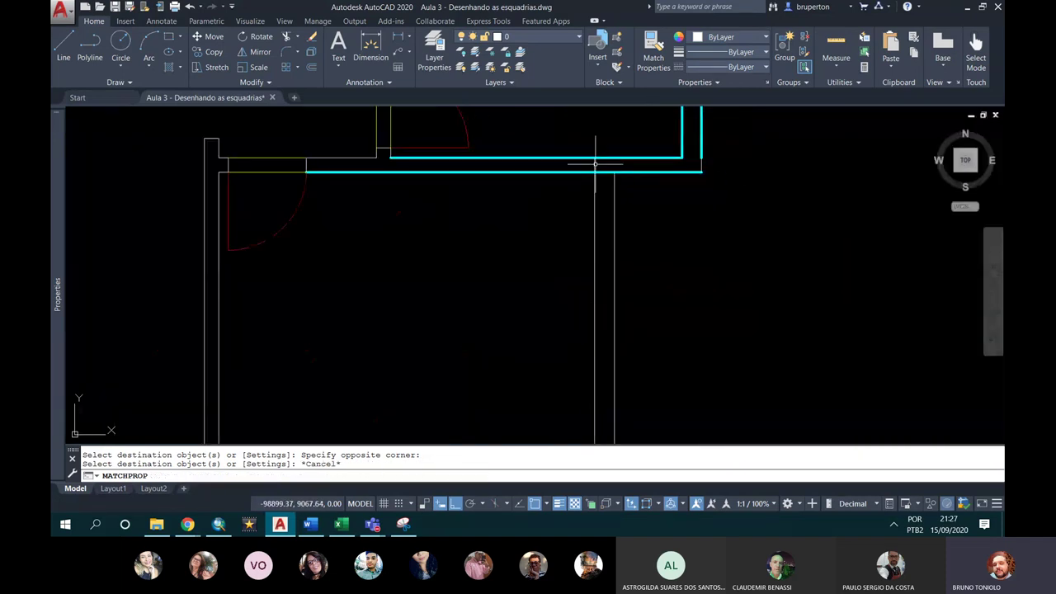
{"action": "left_click", "coordinate": [594, 163]}
{"action": "key", "text": "Delete"}
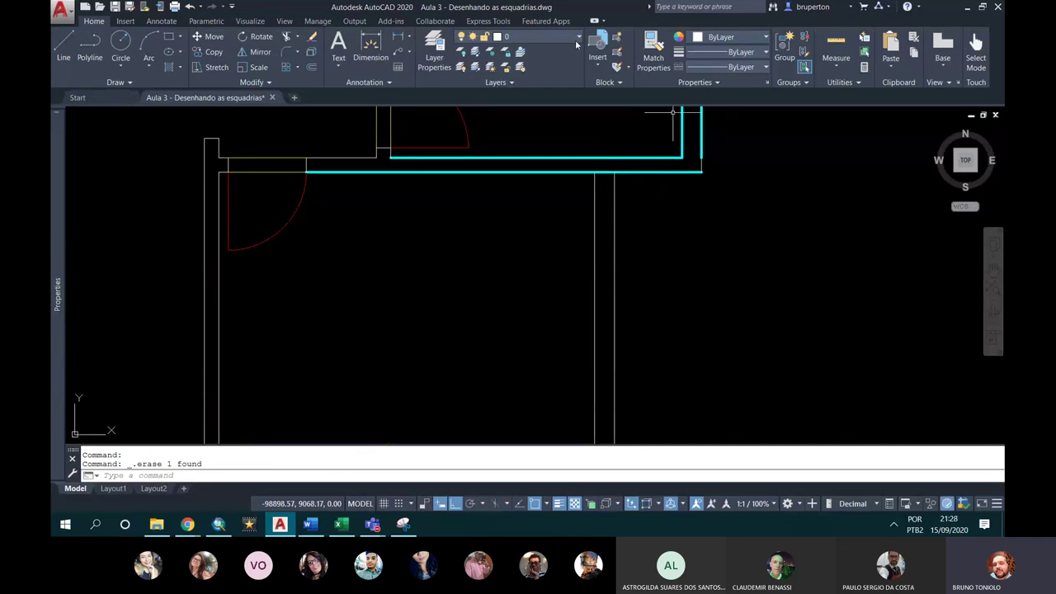
Step: Match the cyan wall onto the wall-corner lines and the lower wall line
{"action": "left_click", "coordinate": [653, 51]}
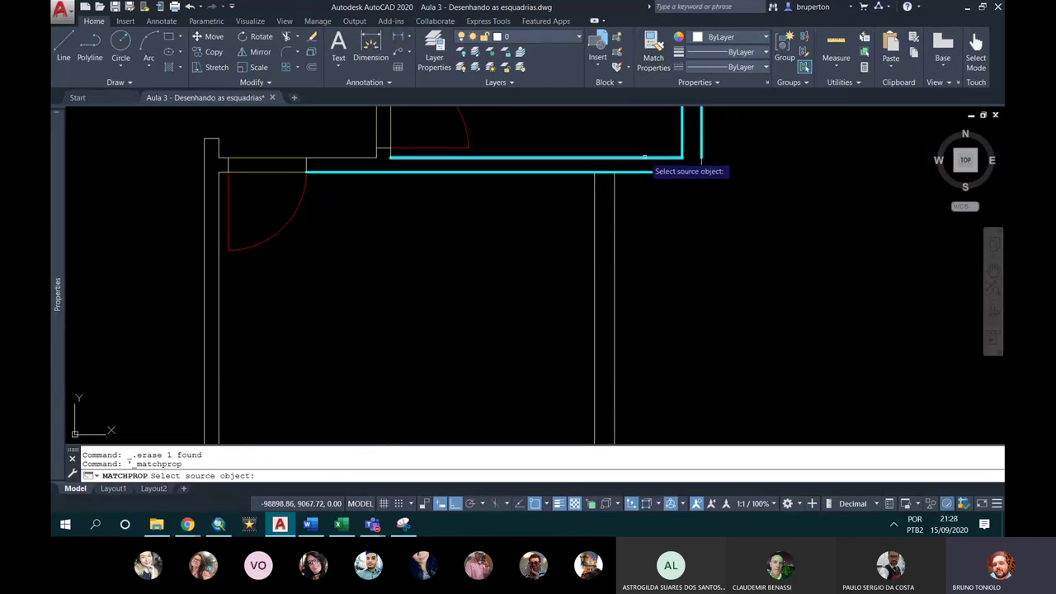
{"action": "left_click", "coordinate": [647, 157]}
{"action": "left_click", "coordinate": [708, 152]}
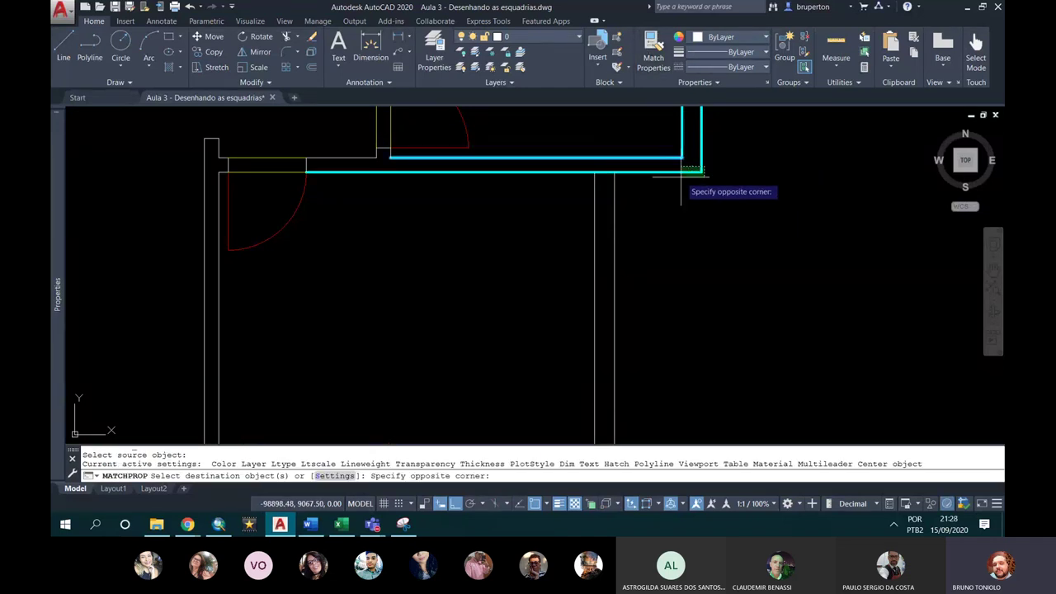
{"action": "left_click", "coordinate": [653, 205]}
{"action": "left_click", "coordinate": [672, 224]}
{"action": "left_click", "coordinate": [585, 177]}
{"action": "scroll", "coordinate": [594, 180], "scroll_direction": "down", "scroll_amount": 4}
{"action": "left_click", "coordinate": [587, 335]}
{"action": "left_click", "coordinate": [564, 299]}
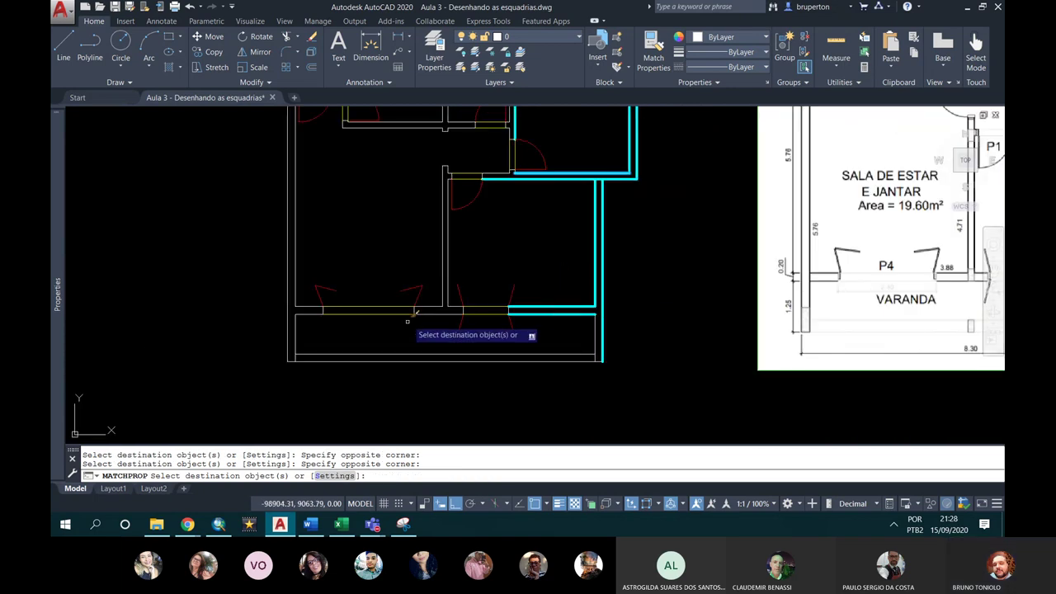
{"action": "scroll", "coordinate": [438, 315], "scroll_direction": "up", "scroll_amount": 2}
{"action": "scroll", "coordinate": [437, 313], "scroll_direction": "up", "scroll_amount": 2}
Step: Turn the wall lines in the left area and the left wall cyan
{"action": "left_click", "coordinate": [453, 324]}
{"action": "left_click", "coordinate": [475, 307]}
{"action": "scroll", "coordinate": [477, 310], "scroll_direction": "down", "scroll_amount": 3}
{"action": "scroll", "coordinate": [389, 280], "scroll_direction": "up", "scroll_amount": 3}
{"action": "left_click", "coordinate": [389, 280]}
{"action": "left_click", "coordinate": [330, 224]}
{"action": "scroll", "coordinate": [411, 370], "scroll_direction": "up", "scroll_amount": 2}
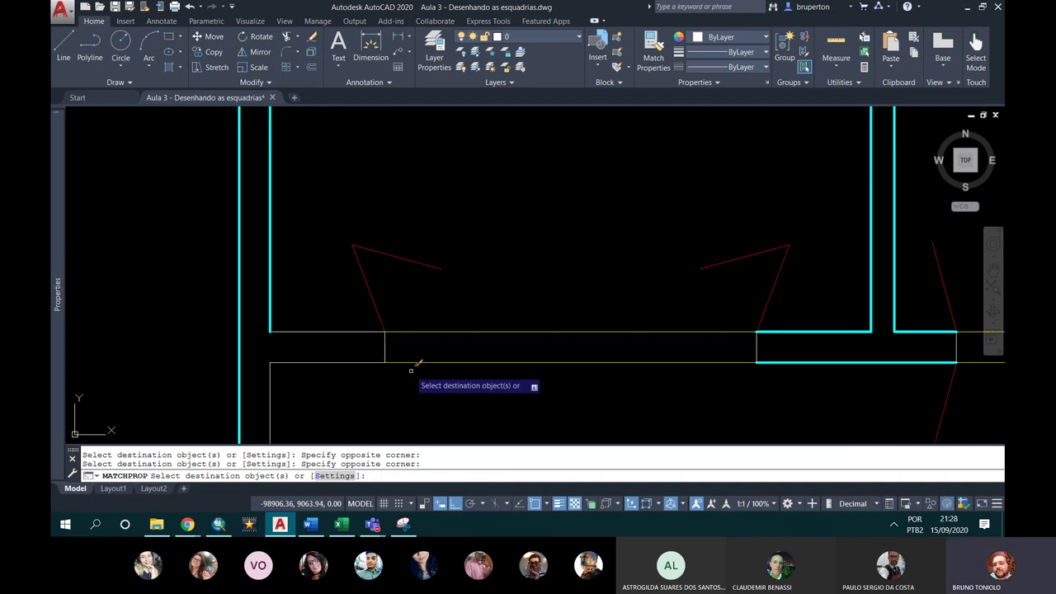
{"action": "scroll", "coordinate": [415, 366], "scroll_direction": "down", "scroll_amount": 2}
{"action": "scroll", "coordinate": [825, 346], "scroll_direction": "up", "scroll_amount": 2}
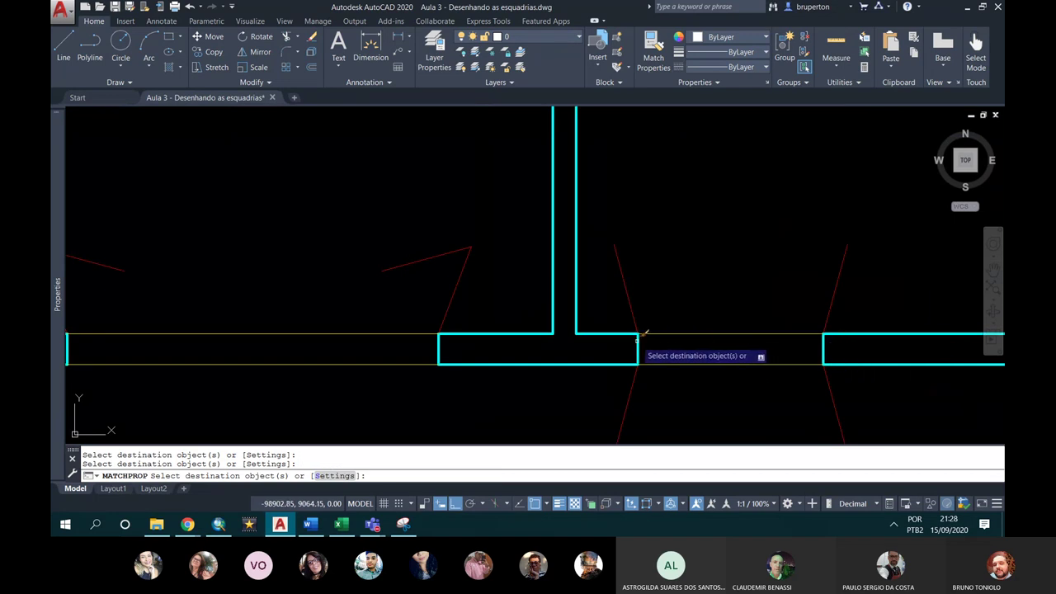
{"action": "scroll", "coordinate": [648, 343], "scroll_direction": "down", "scroll_amount": 4}
{"action": "scroll", "coordinate": [570, 214], "scroll_direction": "up", "scroll_amount": 2}
{"action": "scroll", "coordinate": [557, 195], "scroll_direction": "up", "scroll_amount": 1}
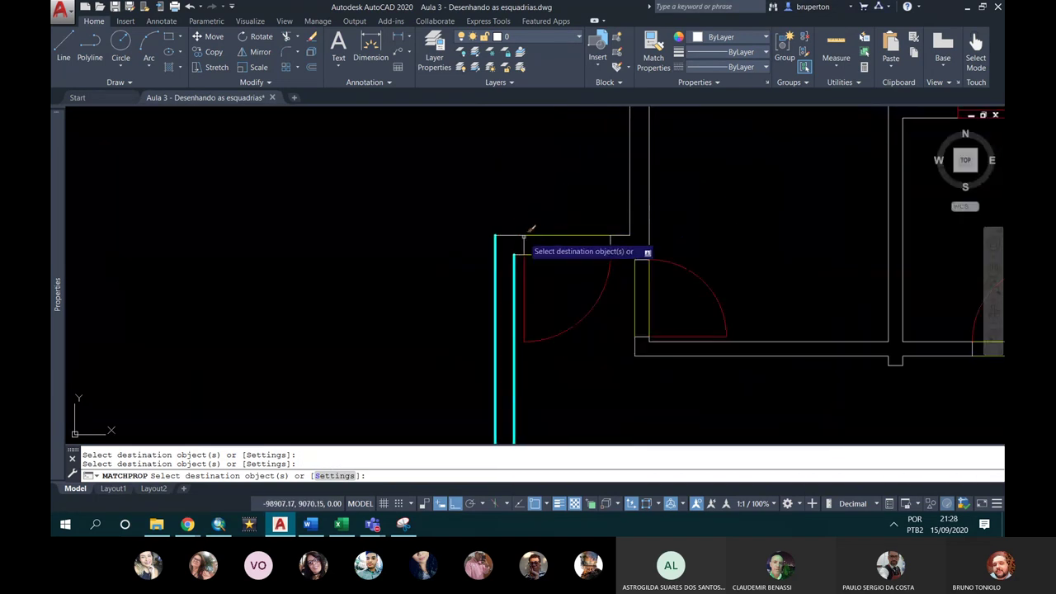
{"action": "scroll", "coordinate": [537, 238], "scroll_direction": "up", "scroll_amount": 2}
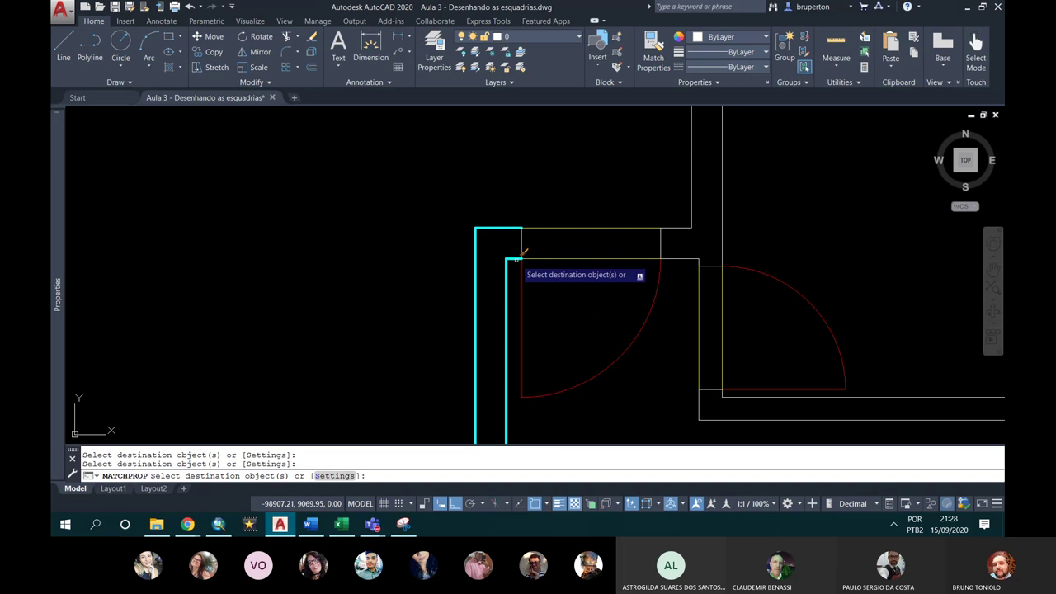
Step: Make the door-jamb lines, vertical lines above the door, bottom wall and opening edges cyan
{"action": "left_click", "coordinate": [522, 257]}
{"action": "left_click", "coordinate": [687, 248]}
{"action": "left_click", "coordinate": [697, 223]}
{"action": "left_click", "coordinate": [723, 239]}
{"action": "left_click", "coordinate": [766, 426]}
{"action": "left_click", "coordinate": [699, 394]}
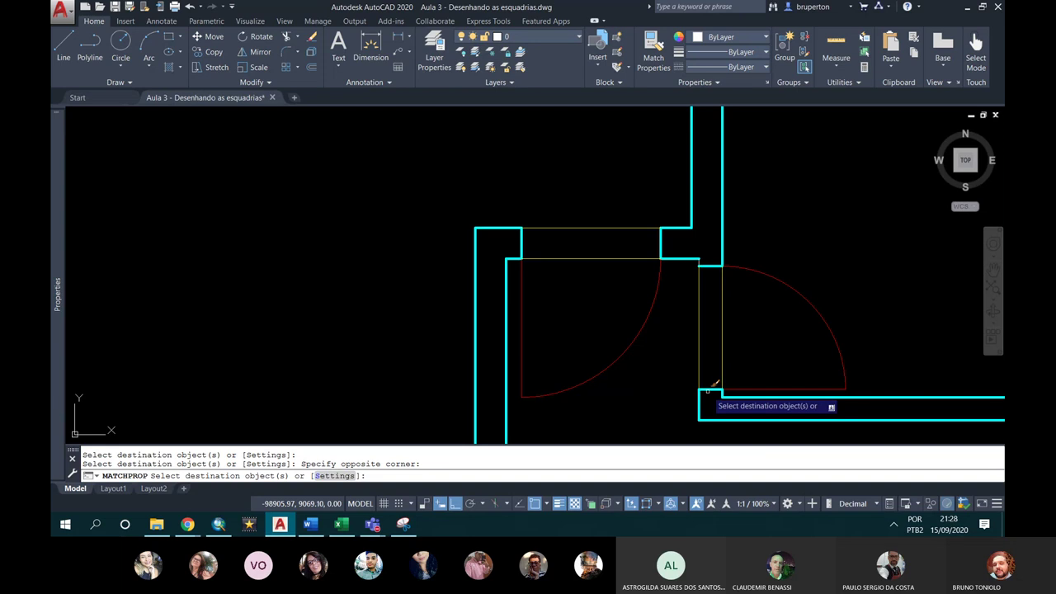
{"action": "middle_click_drag", "start_coordinate": [710, 388], "coordinate": [714, 231]}
{"action": "left_click", "coordinate": [589, 199]}
{"action": "left_click", "coordinate": [533, 255]}
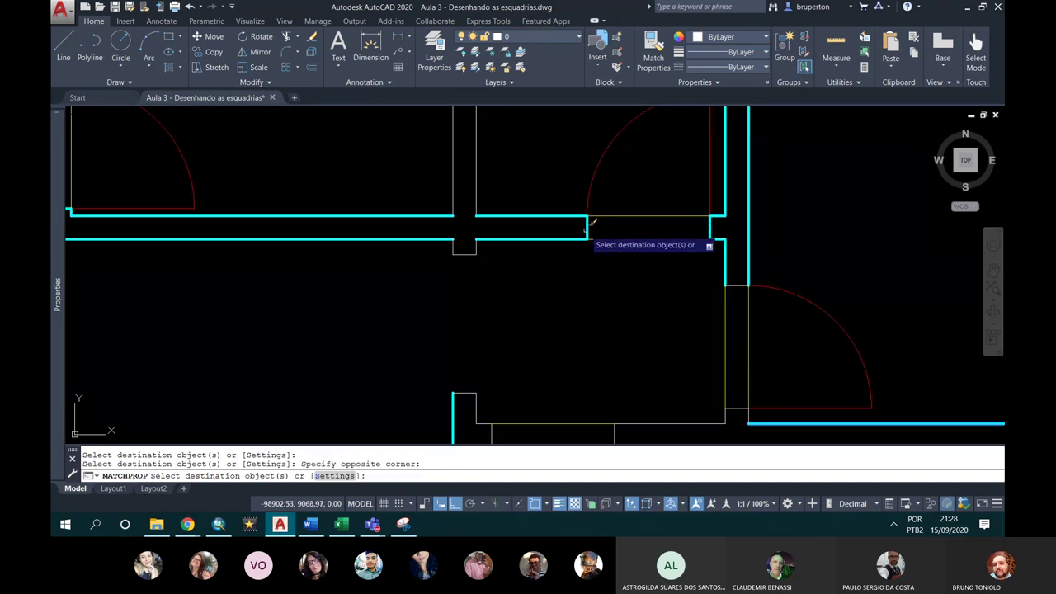
Step: Turn the short wall segments and remaining lines at the next corner cyan
{"action": "scroll", "coordinate": [503, 299], "scroll_direction": "down", "scroll_amount": 2}
{"action": "scroll", "coordinate": [525, 302], "scroll_direction": "down", "scroll_amount": 1}
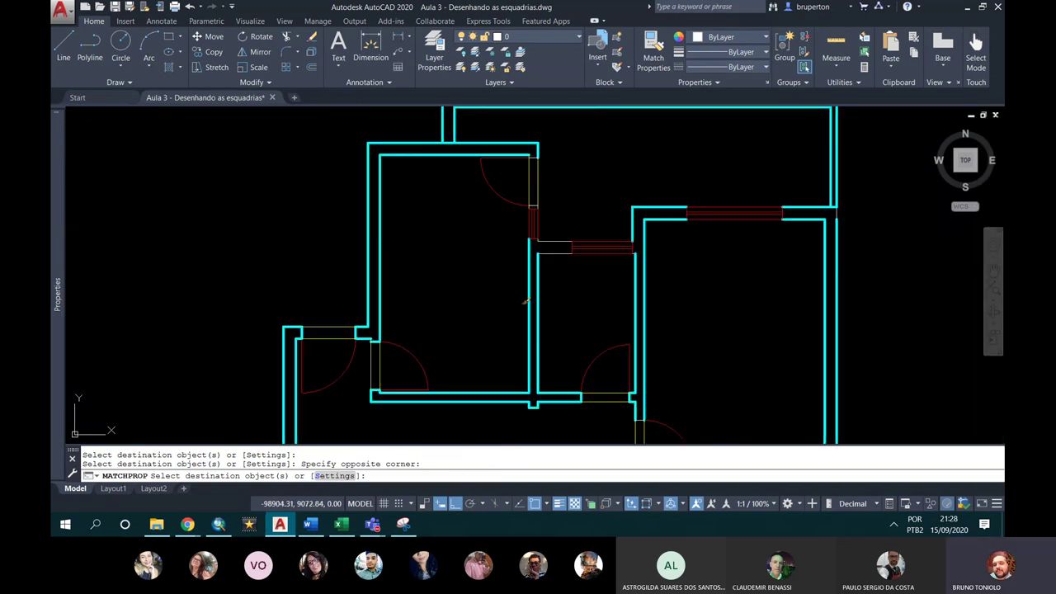
{"action": "scroll", "coordinate": [538, 253], "scroll_direction": "up", "scroll_amount": 2}
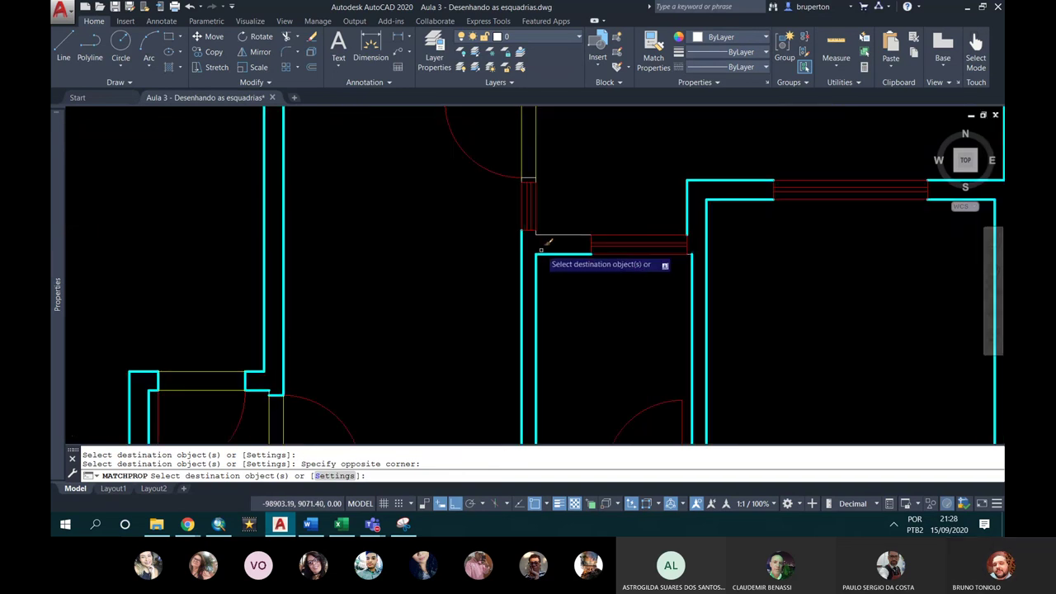
{"action": "scroll", "coordinate": [679, 255], "scroll_direction": "up", "scroll_amount": 8}
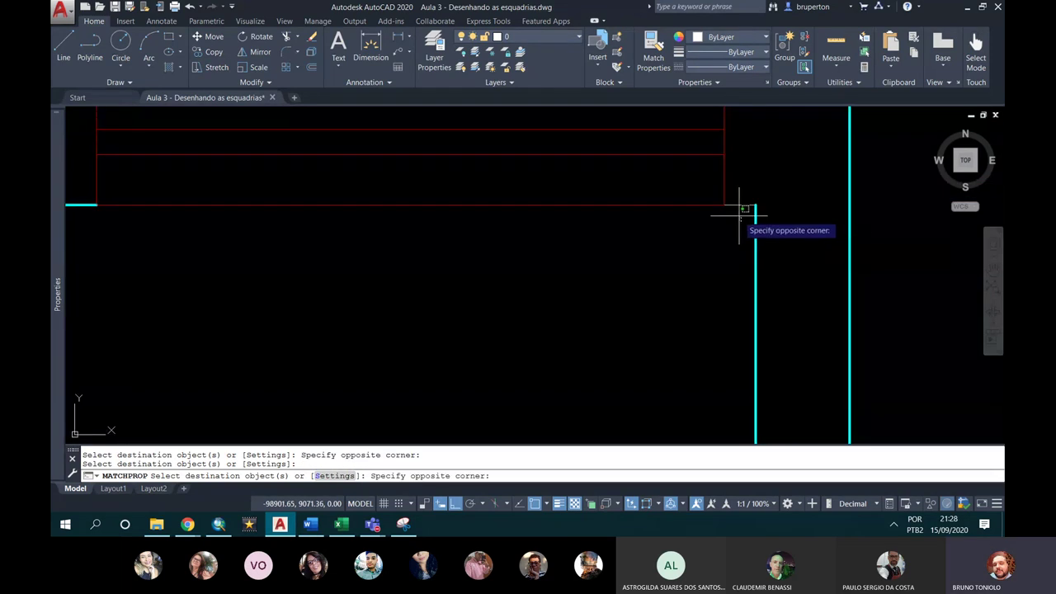
{"action": "scroll", "coordinate": [726, 230], "scroll_direction": "down", "scroll_amount": 5}
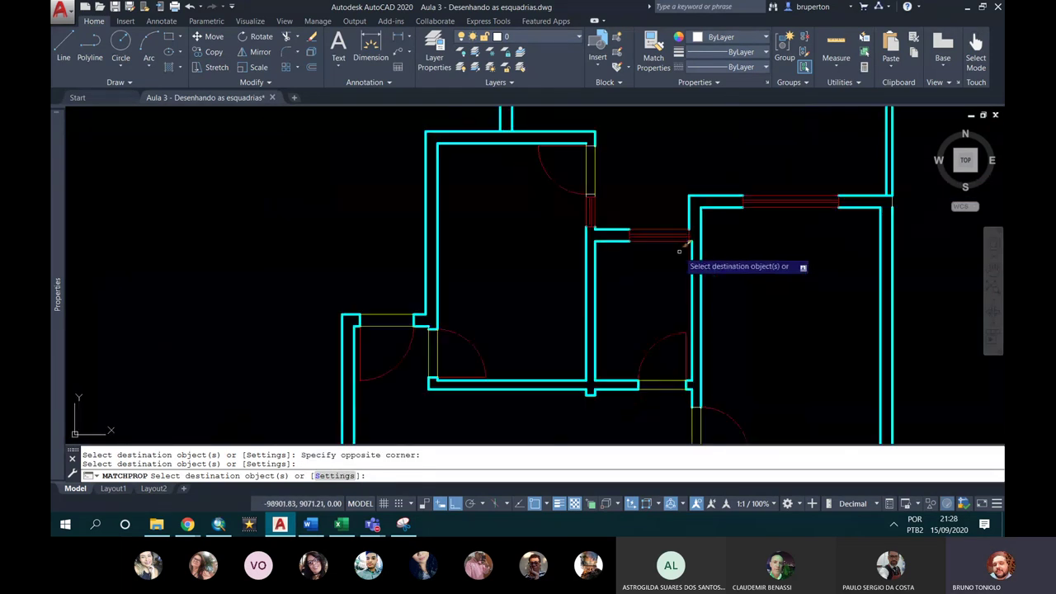
{"action": "middle_click_drag", "start_coordinate": [683, 238], "coordinate": [706, 309]}
{"action": "scroll", "coordinate": [706, 309], "scroll_direction": "up", "scroll_amount": 4}
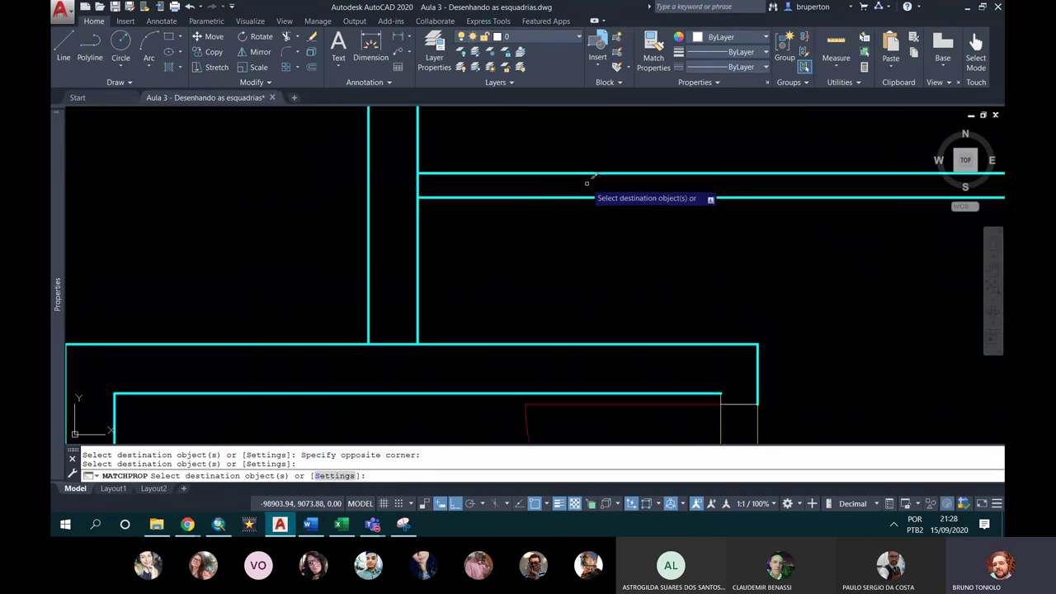
{"action": "scroll", "coordinate": [731, 380], "scroll_direction": "up", "scroll_amount": 2}
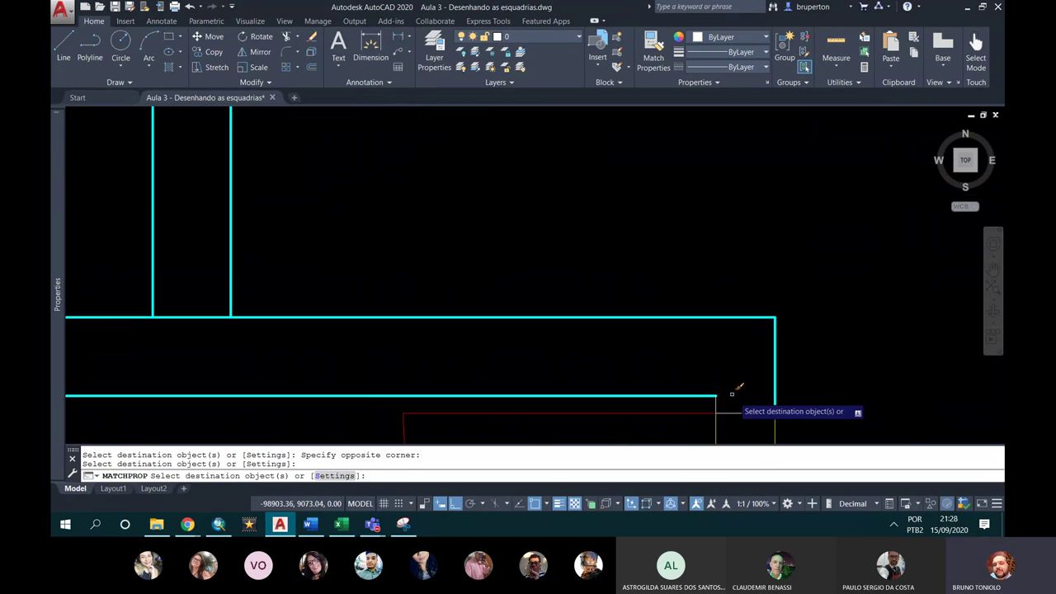
{"action": "scroll", "coordinate": [731, 395], "scroll_direction": "down", "scroll_amount": 5}
{"action": "scroll", "coordinate": [618, 385], "scroll_direction": "up", "scroll_amount": 4}
{"action": "scroll", "coordinate": [618, 383], "scroll_direction": "up", "scroll_amount": 2}
{"action": "left_click_drag", "start_coordinate": [502, 242], "coordinate": [457, 214]}
{"action": "left_click", "coordinate": [514, 279]}
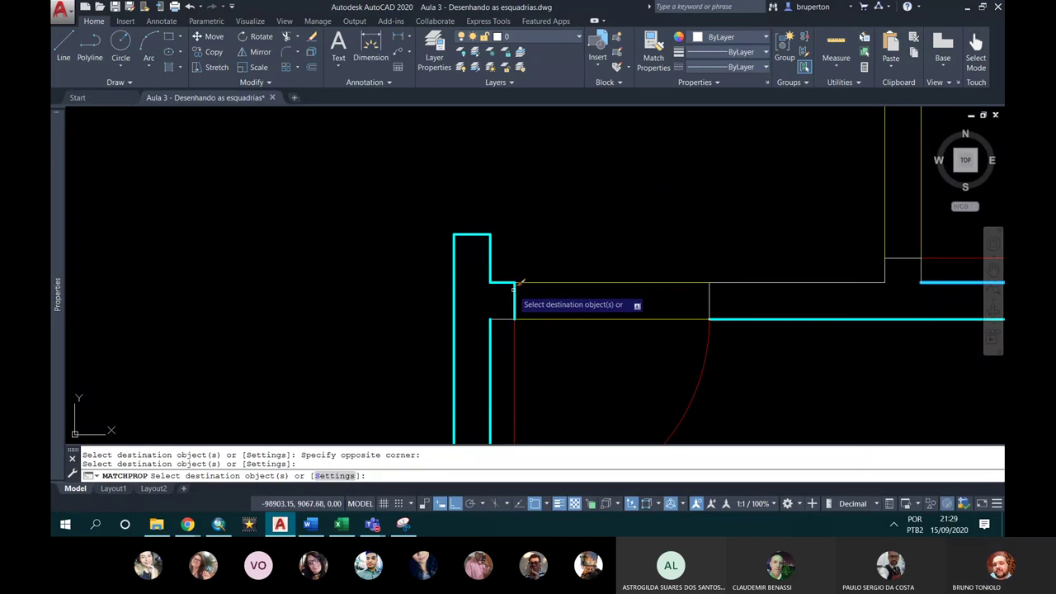
{"action": "left_click", "coordinate": [731, 279]}
{"action": "left_click", "coordinate": [738, 289]}
{"action": "left_click", "coordinate": [703, 290]}
{"action": "left_click", "coordinate": [708, 294]}
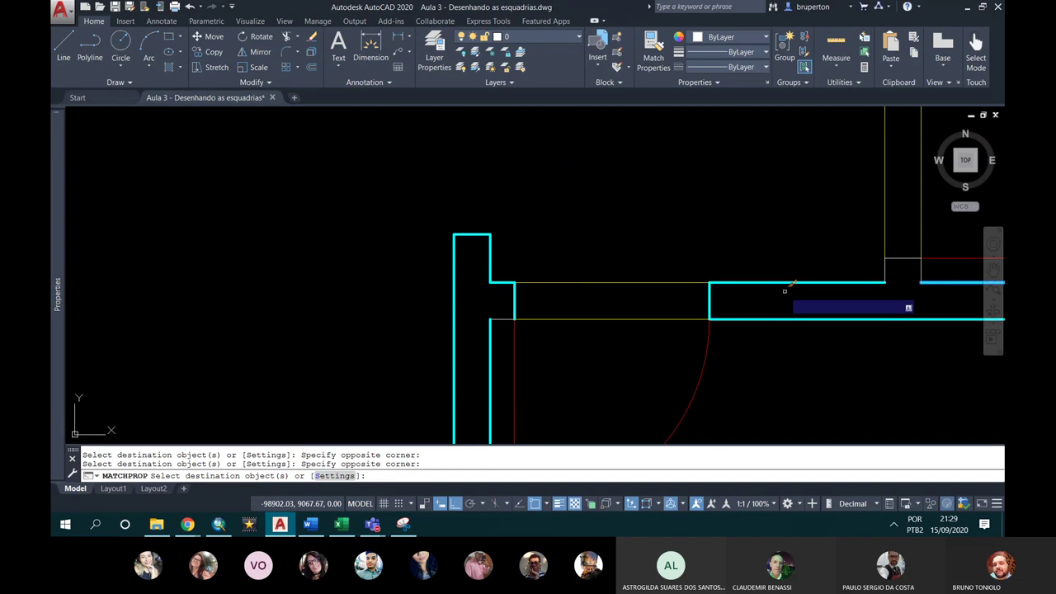
Step: Match the lower-left corner wall lines to the walls, then end Match Properties
{"action": "scroll", "coordinate": [684, 160], "scroll_direction": "down", "scroll_amount": 3}
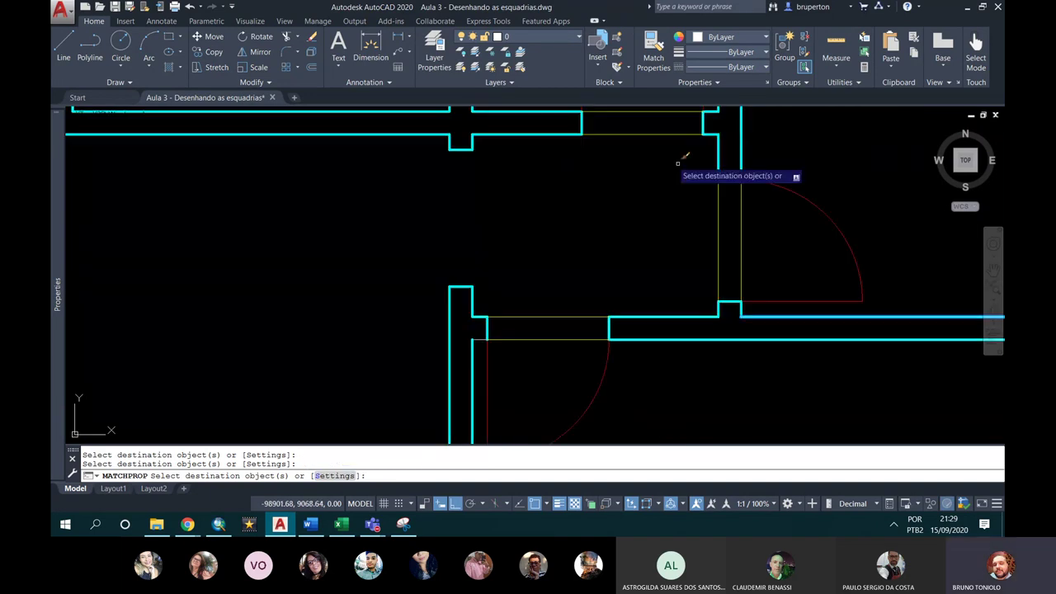
{"action": "scroll", "coordinate": [684, 176], "scroll_direction": "down", "scroll_amount": 4}
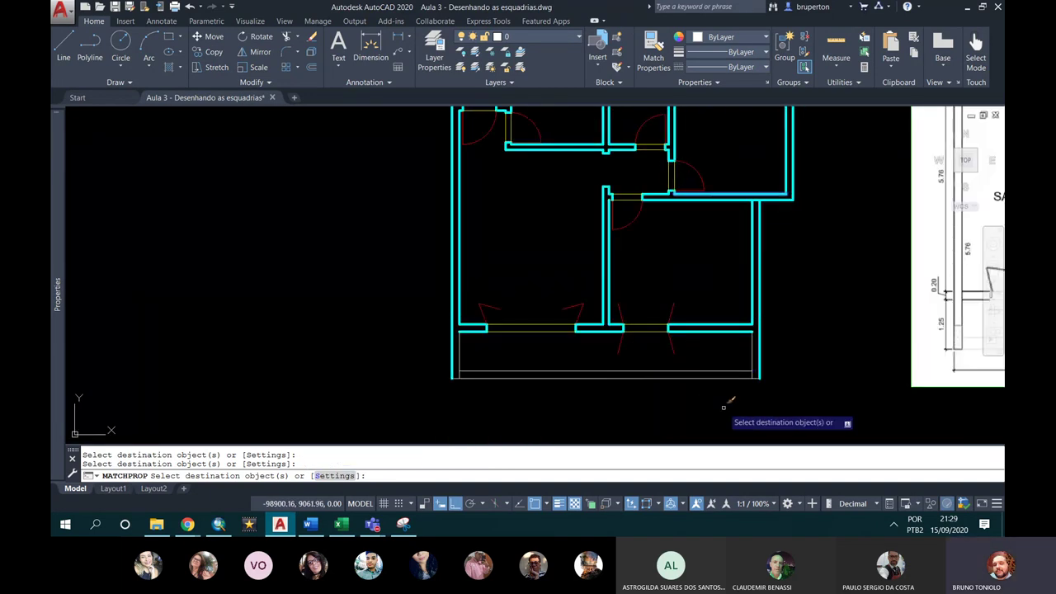
{"action": "scroll", "coordinate": [742, 367], "scroll_direction": "up", "scroll_amount": 4}
{"action": "left_click", "coordinate": [776, 330]}
{"action": "scroll", "coordinate": [759, 328], "scroll_direction": "down", "scroll_amount": 3}
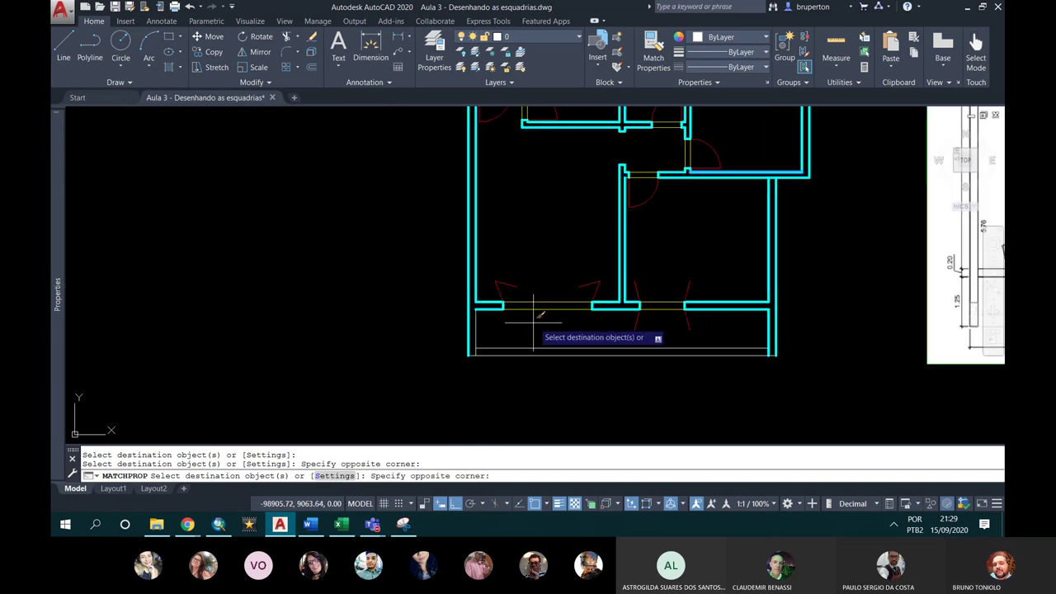
{"action": "scroll", "coordinate": [475, 346], "scroll_direction": "up", "scroll_amount": 4}
{"action": "left_click", "coordinate": [453, 328]}
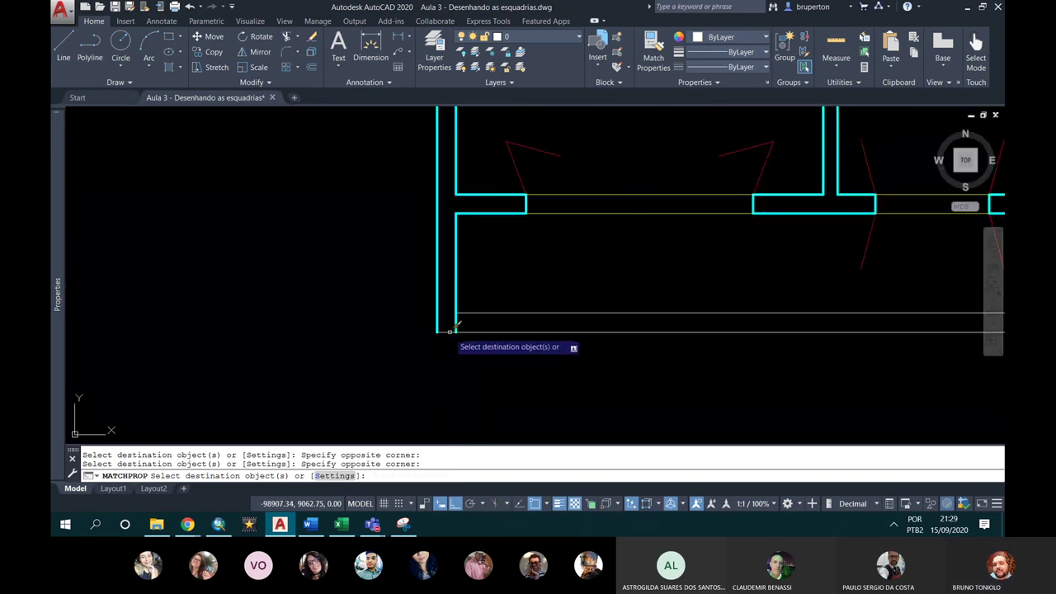
{"action": "scroll", "coordinate": [763, 355], "scroll_direction": "down", "scroll_amount": 3}
{"action": "scroll", "coordinate": [737, 305], "scroll_direction": "up", "scroll_amount": 3}
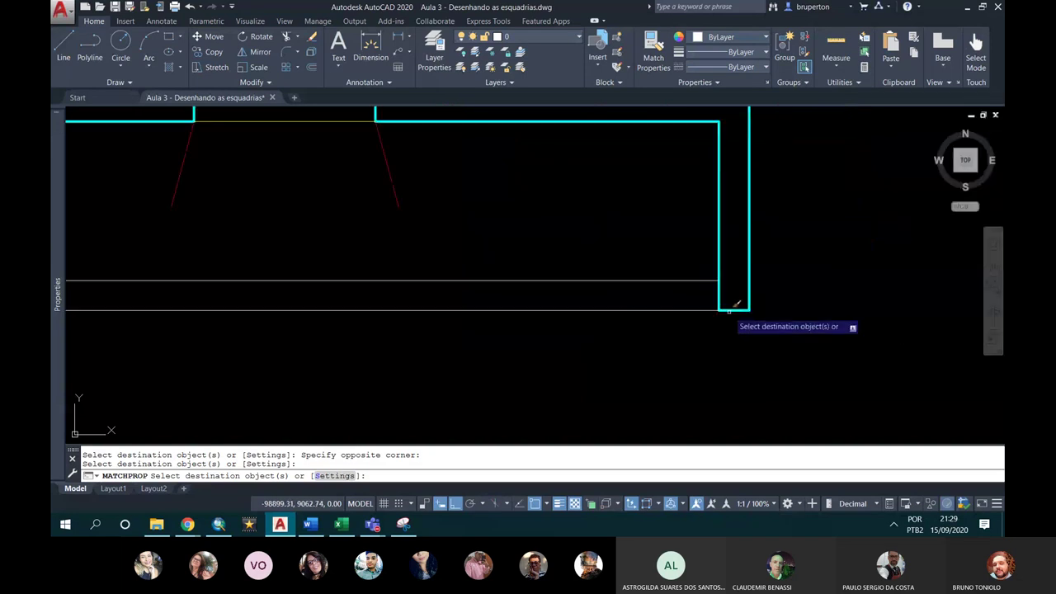
{"action": "scroll", "coordinate": [737, 305], "scroll_direction": "down", "scroll_amount": 2}
{"action": "scroll", "coordinate": [701, 273], "scroll_direction": "down", "scroll_amount": 2}
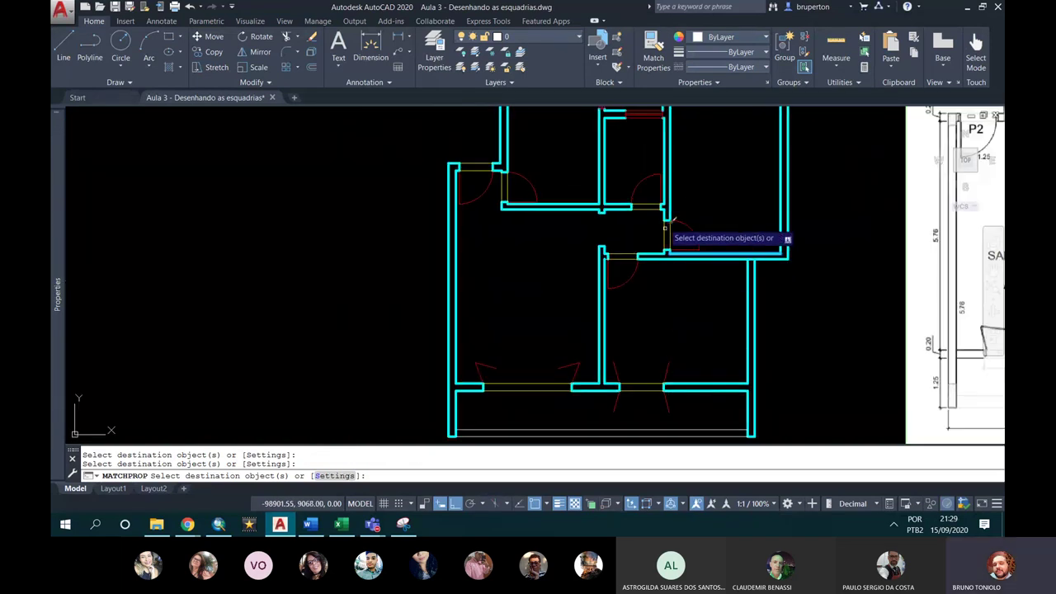
{"action": "middle_click_drag", "start_coordinate": [561, 157], "coordinate": [538, 248]}
{"action": "scroll", "coordinate": [563, 160], "scroll_direction": "up", "scroll_amount": 3}
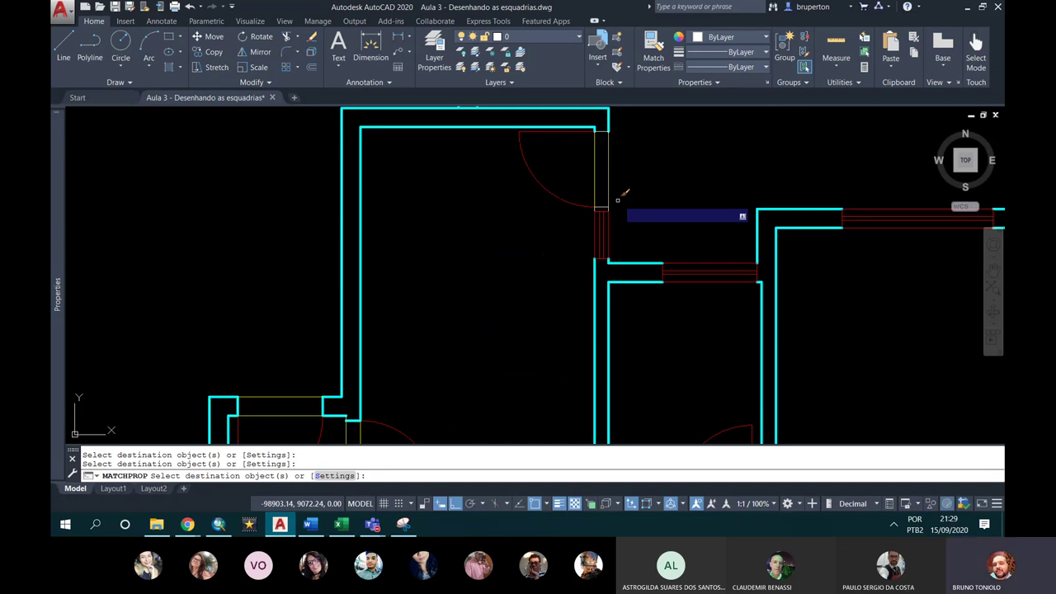
{"action": "key", "text": "Escape"}
{"action": "scroll", "coordinate": [618, 199], "scroll_direction": "down", "scroll_amount": 3}
{"action": "scroll", "coordinate": [613, 248], "scroll_direction": "up", "scroll_amount": 1}
{"action": "scroll", "coordinate": [603, 198], "scroll_direction": "up", "scroll_amount": 1}
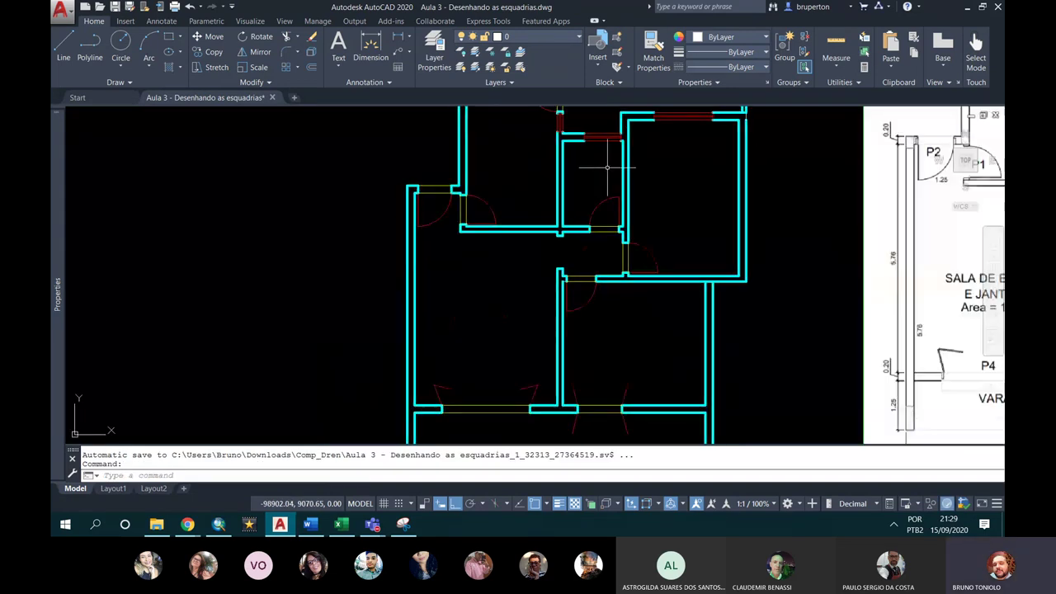
Step: Put the selected door swing arc on the Portas layer with ByLayer colour
{"action": "scroll", "coordinate": [450, 200], "scroll_direction": "up", "scroll_amount": 2}
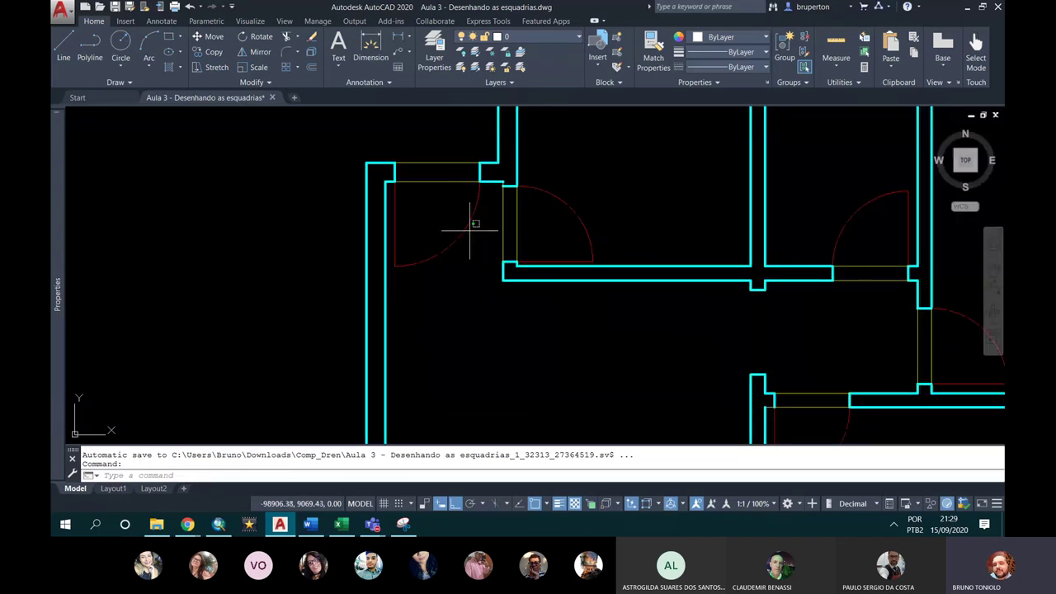
{"action": "left_click", "coordinate": [471, 217]}
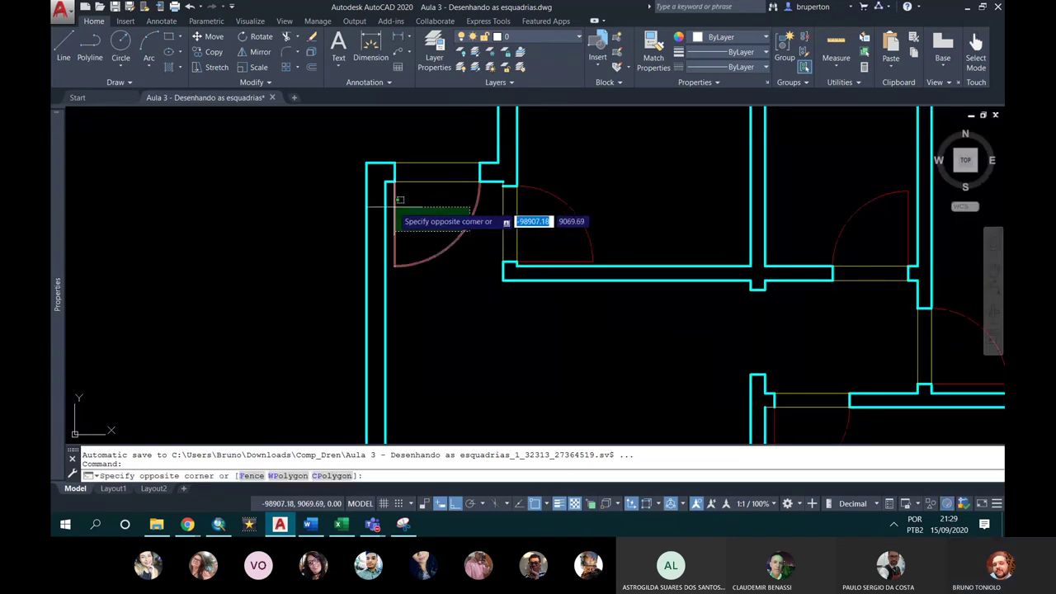
{"action": "left_click", "coordinate": [408, 206]}
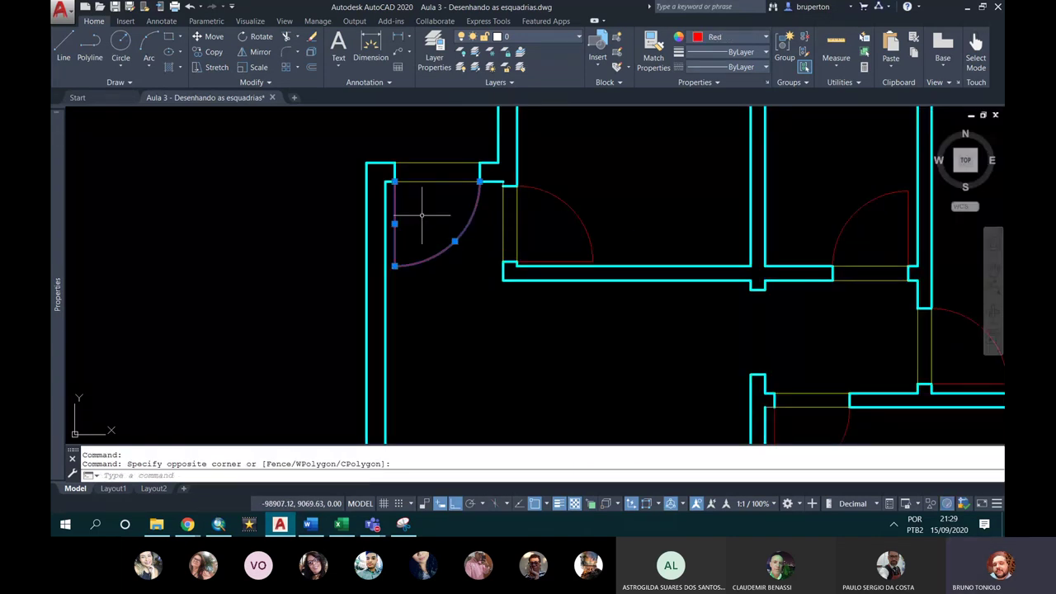
{"action": "left_click", "coordinate": [564, 39]}
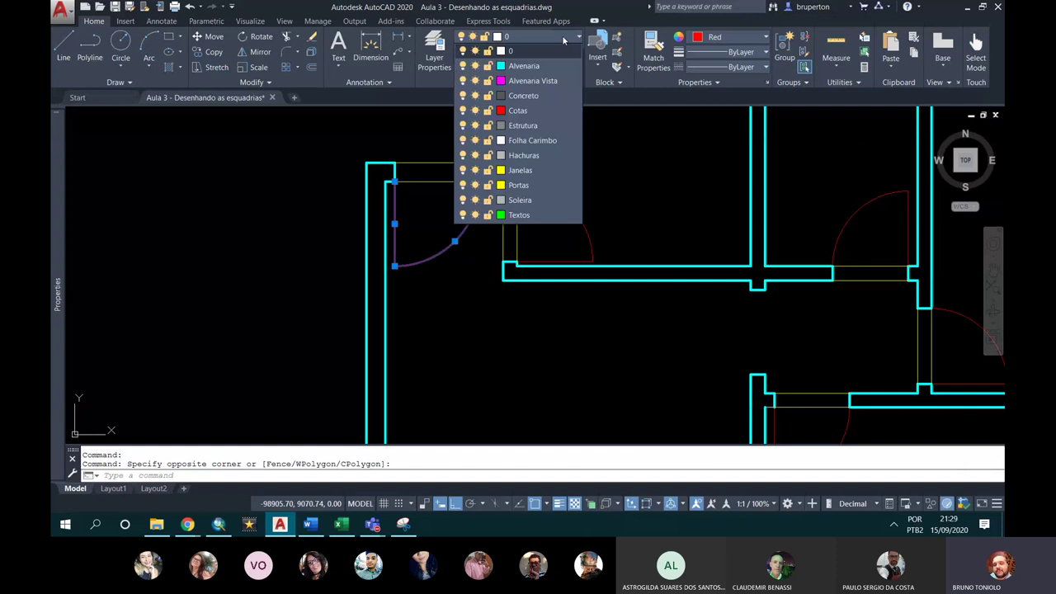
{"action": "left_click", "coordinate": [528, 185]}
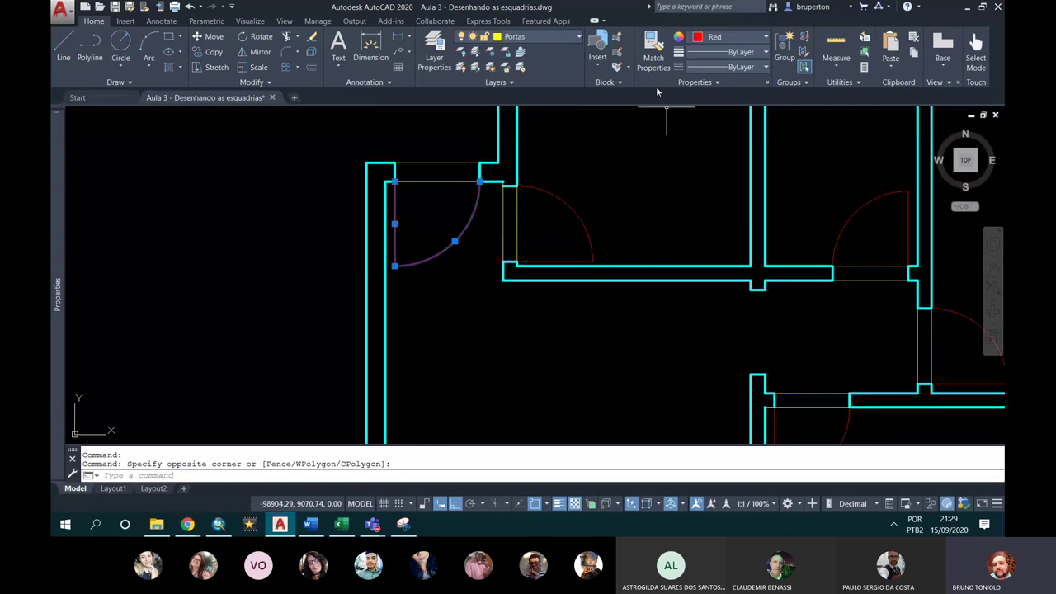
{"action": "left_click", "coordinate": [732, 37]}
{"action": "left_click", "coordinate": [726, 54]}
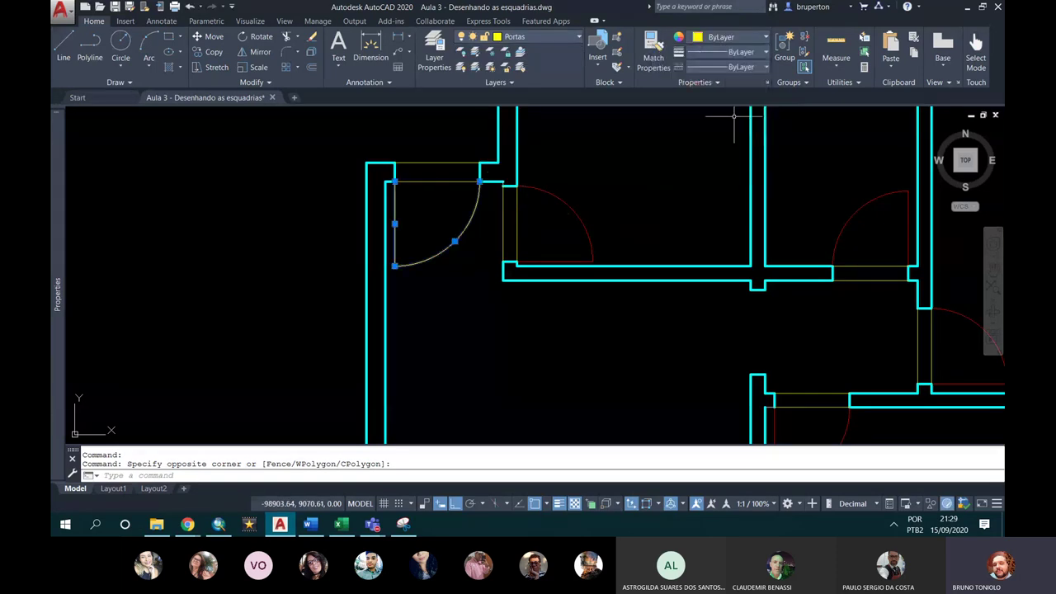
Step: Copy the corrected arc's door properties onto the other door swings
{"action": "left_click", "coordinate": [660, 56]}
{"action": "left_click", "coordinate": [475, 200]}
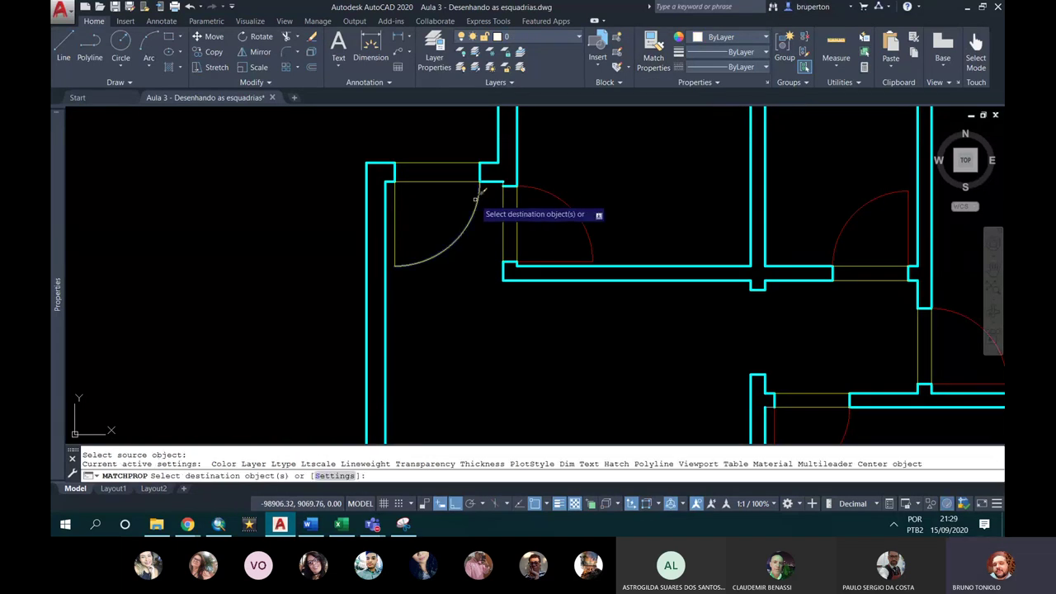
{"action": "mouse_move", "coordinate": [790, 246]}
{"action": "middle_mouse_down"}
{"action": "mouse_move", "coordinate": [689, 183]}
{"action": "mouse_move", "coordinate": [671, 200]}
{"action": "middle_mouse_up"}
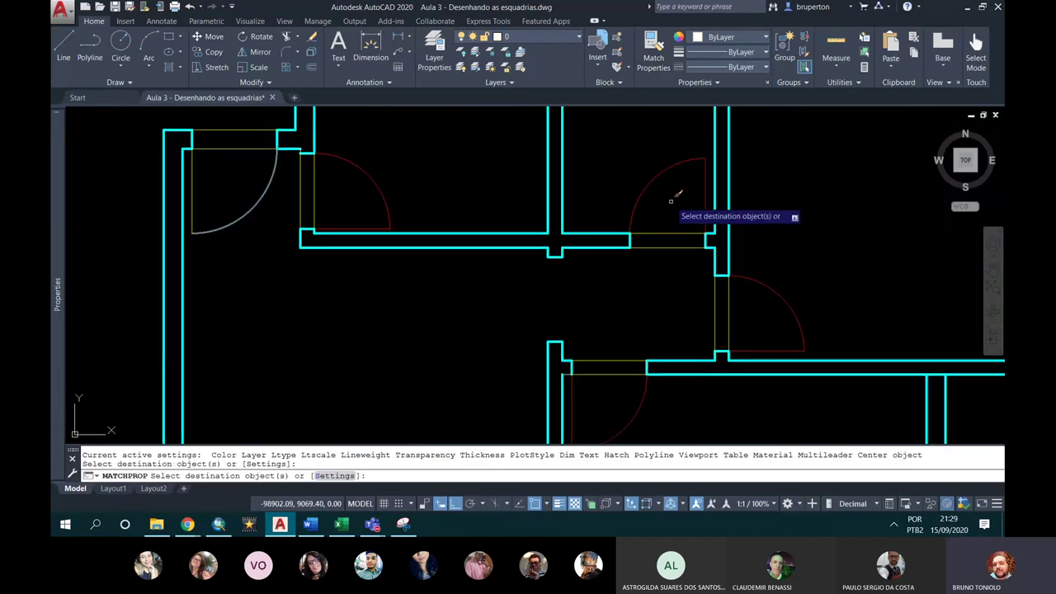
{"action": "left_click", "coordinate": [671, 201]}
{"action": "left_click", "coordinate": [685, 176]}
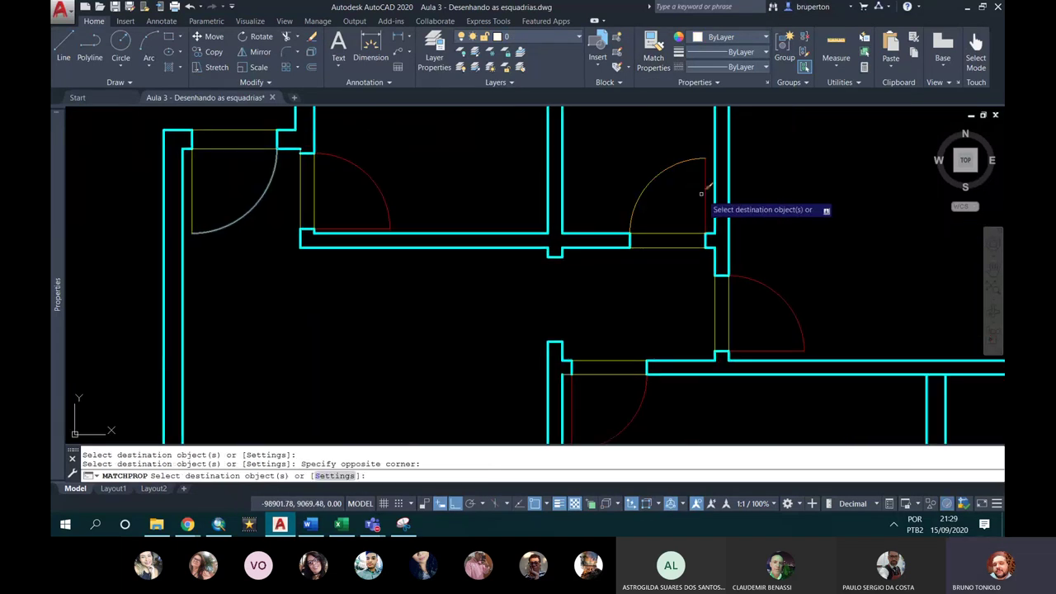
{"action": "middle_click_drag", "start_coordinate": [835, 333], "coordinate": [668, 181]}
{"action": "left_click", "coordinate": [671, 173]}
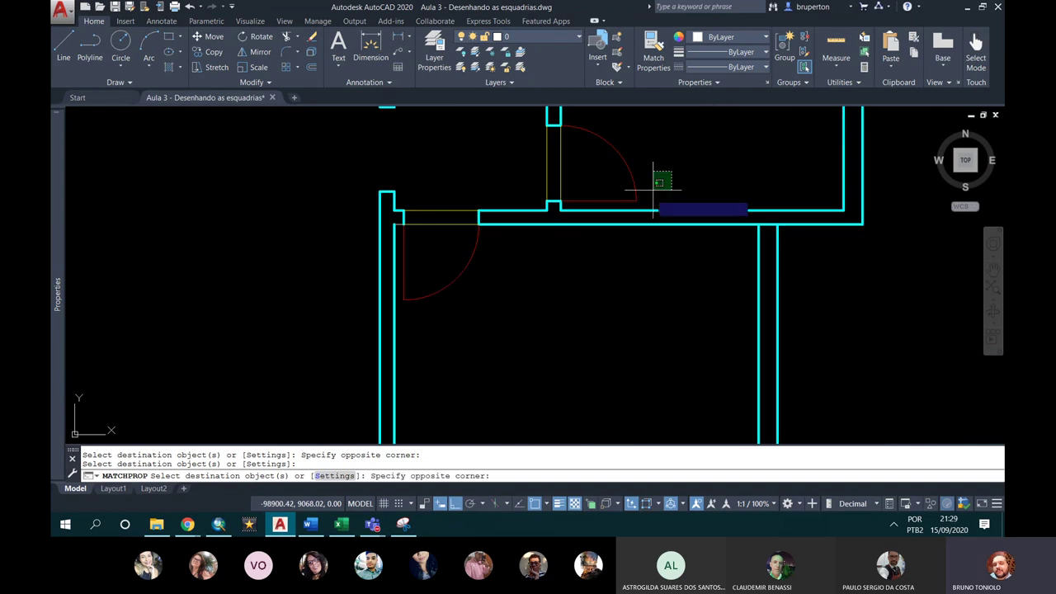
{"action": "scroll", "coordinate": [467, 317], "scroll_direction": "down", "scroll_amount": 1}
{"action": "left_click", "coordinate": [398, 252]}
{"action": "middle_click_drag", "start_coordinate": [537, 283], "coordinate": [702, 306]}
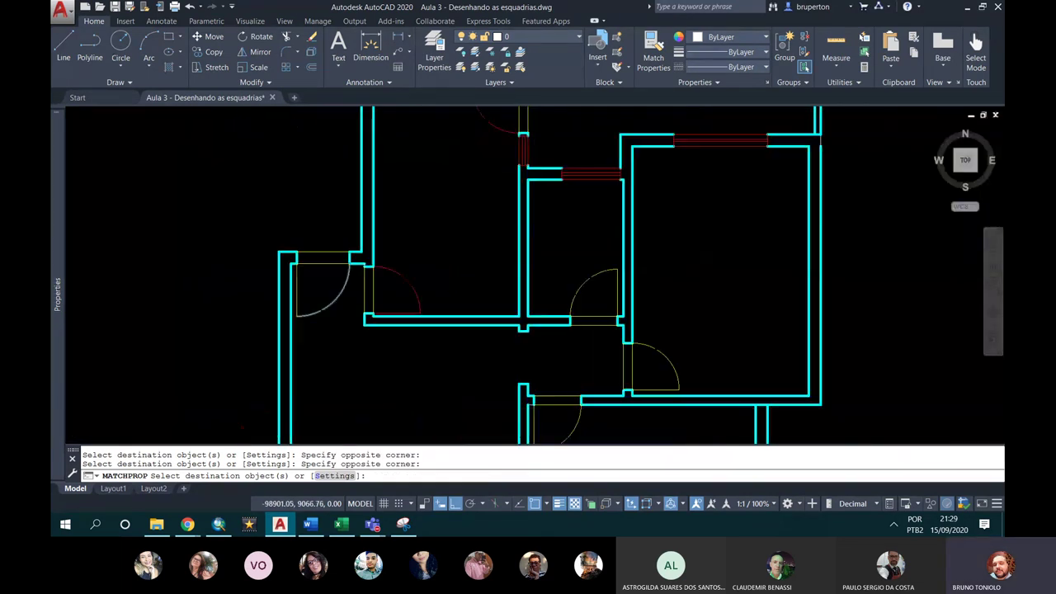
{"action": "mouse_move", "coordinate": [646, 151]}
{"action": "middle_mouse_down"}
{"action": "mouse_move", "coordinate": [587, 205]}
{"action": "mouse_move", "coordinate": [618, 285]}
{"action": "middle_mouse_up"}
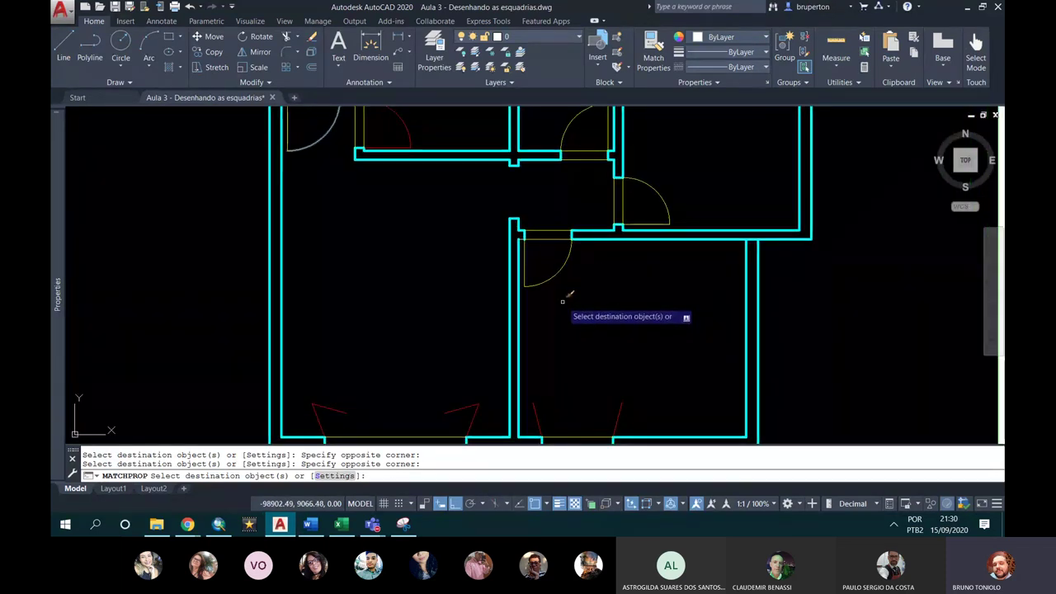
{"action": "key", "text": "Return"}
Step: Give the red door arc and its bottom line the left door's yellow properties
{"action": "scroll", "coordinate": [492, 216], "scroll_direction": "down", "scroll_amount": 4}
{"action": "scroll", "coordinate": [483, 225], "scroll_direction": "up", "scroll_amount": 5}
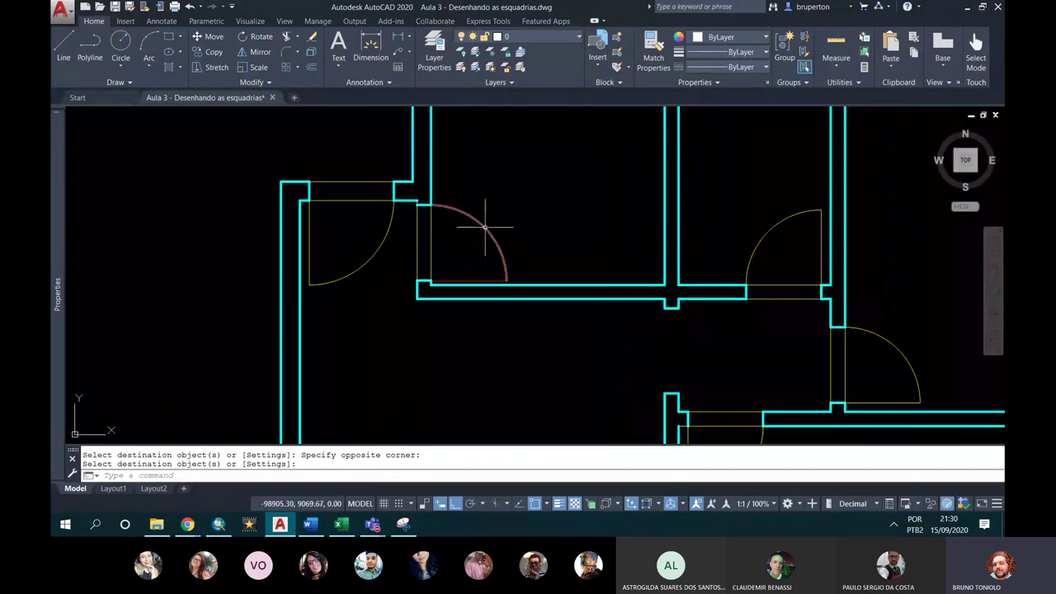
{"action": "left_click", "coordinate": [652, 51]}
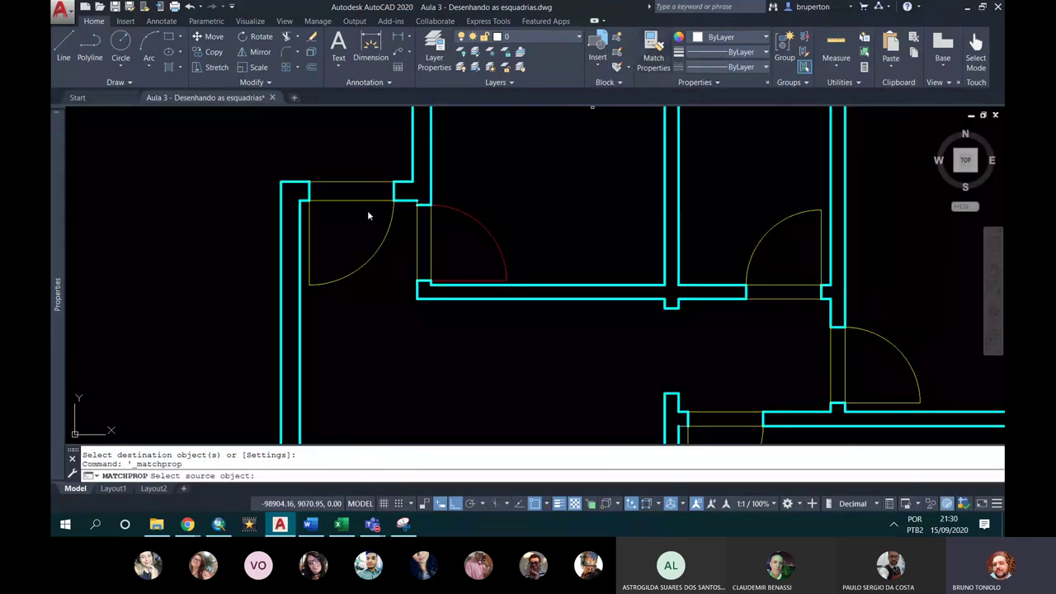
{"action": "left_click", "coordinate": [380, 248]}
{"action": "left_click", "coordinate": [485, 225]}
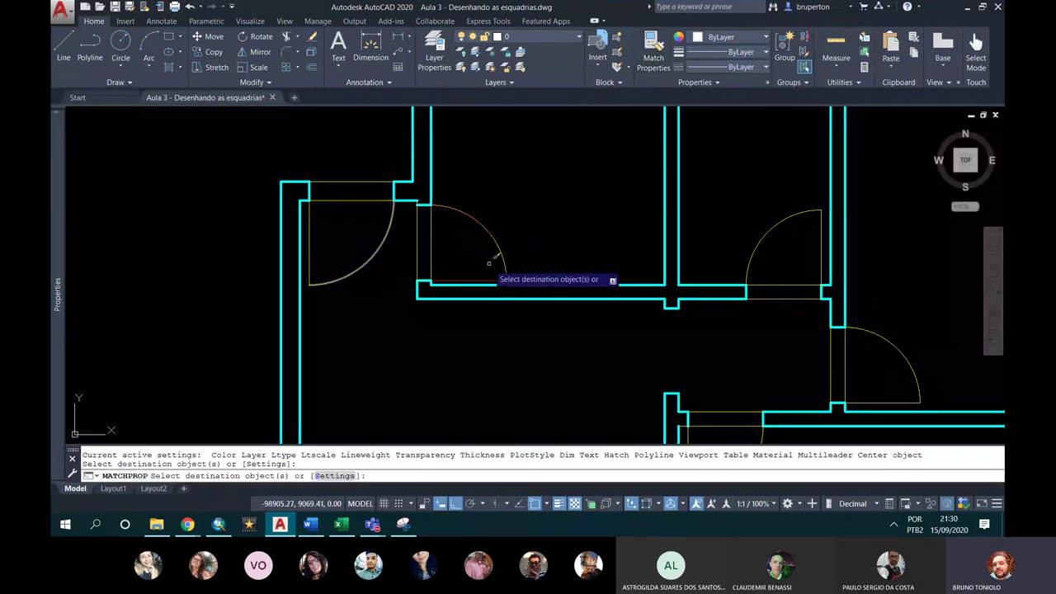
{"action": "left_click", "coordinate": [488, 280]}
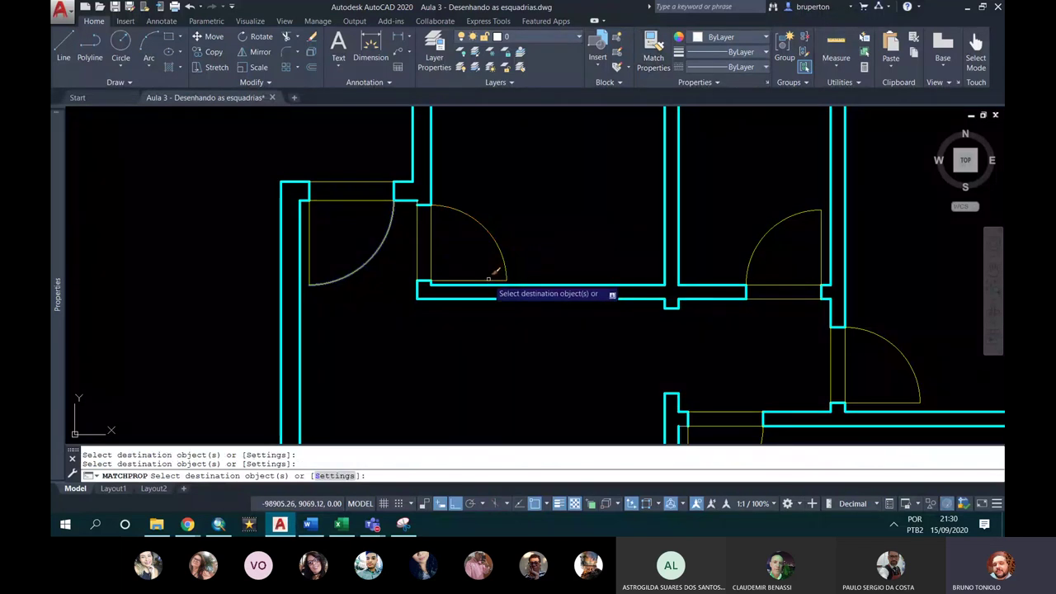
{"action": "key", "text": "Return"}
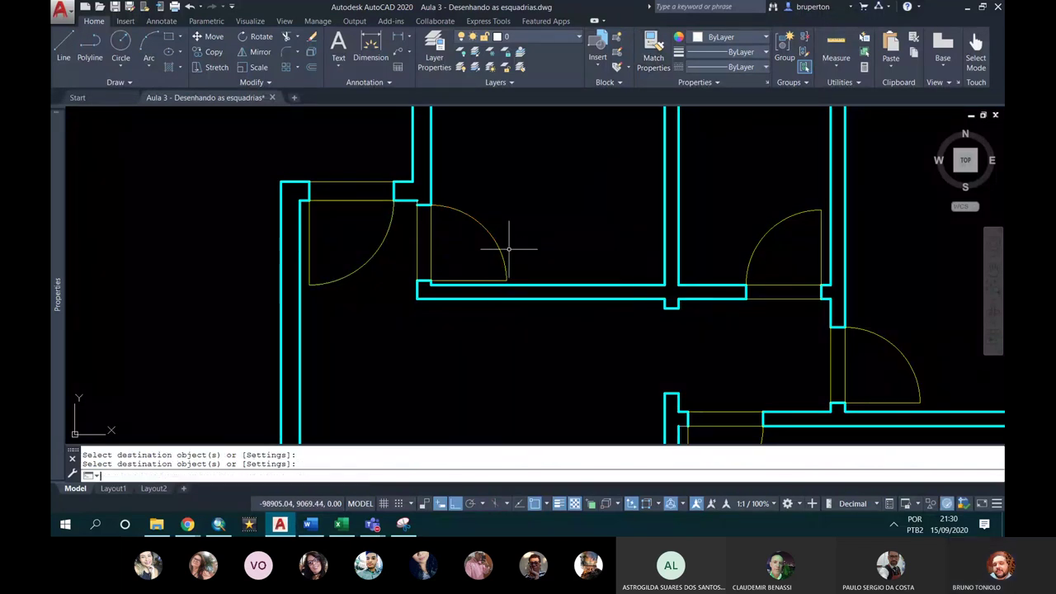
Step: Pan to the red windows and trial-select a window's lines, then cancel
{"action": "scroll", "coordinate": [501, 237], "scroll_direction": "down", "scroll_amount": 3}
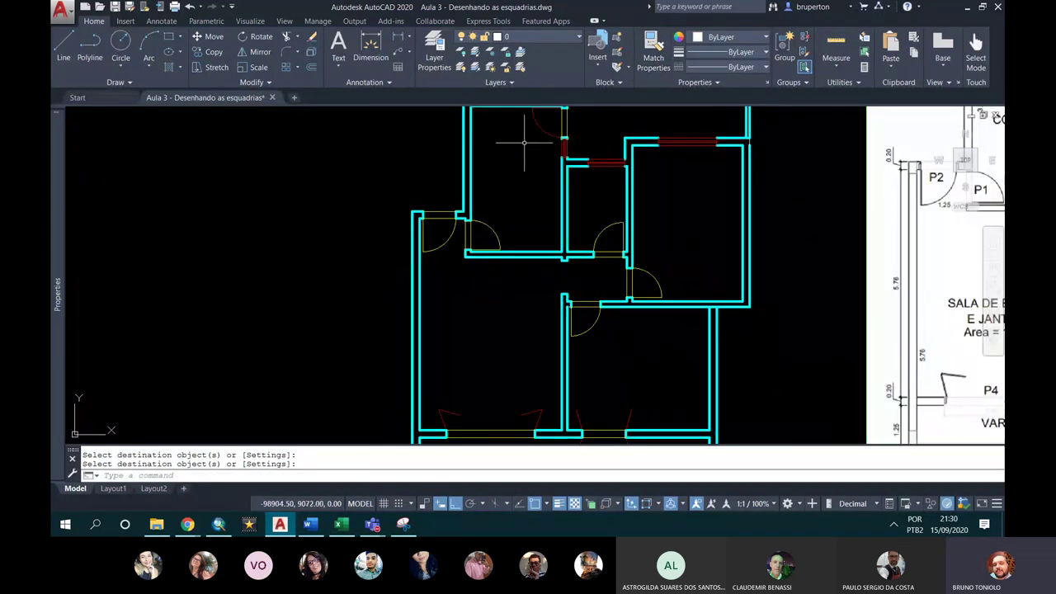
{"action": "scroll", "coordinate": [528, 140], "scroll_direction": "up", "scroll_amount": 3}
{"action": "middle_click_drag", "start_coordinate": [731, 251], "coordinate": [572, 255]}
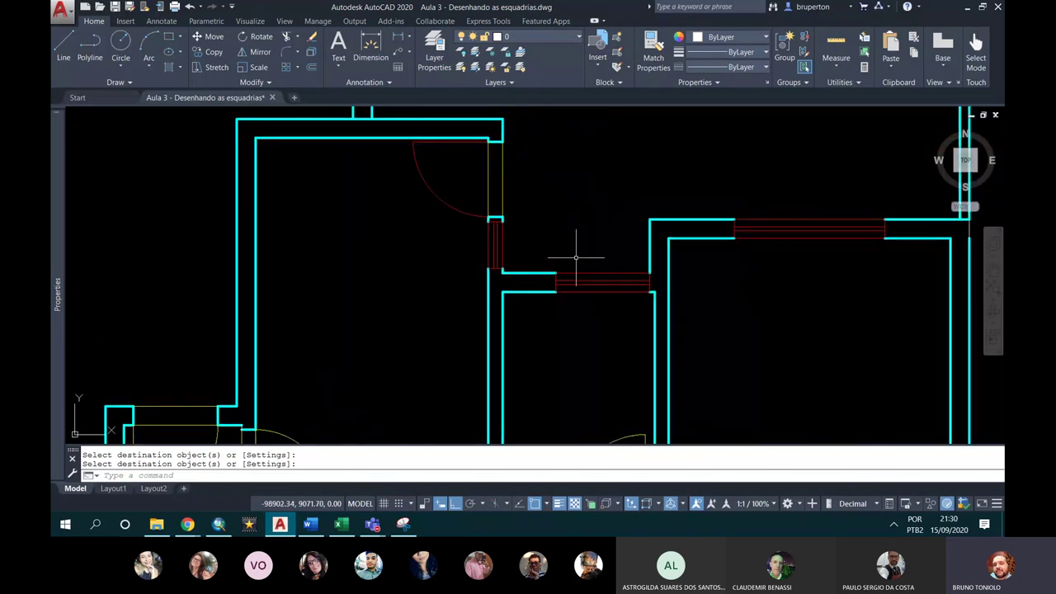
{"action": "scroll", "coordinate": [511, 229], "scroll_direction": "up", "scroll_amount": 3}
{"action": "left_click", "coordinate": [519, 242]}
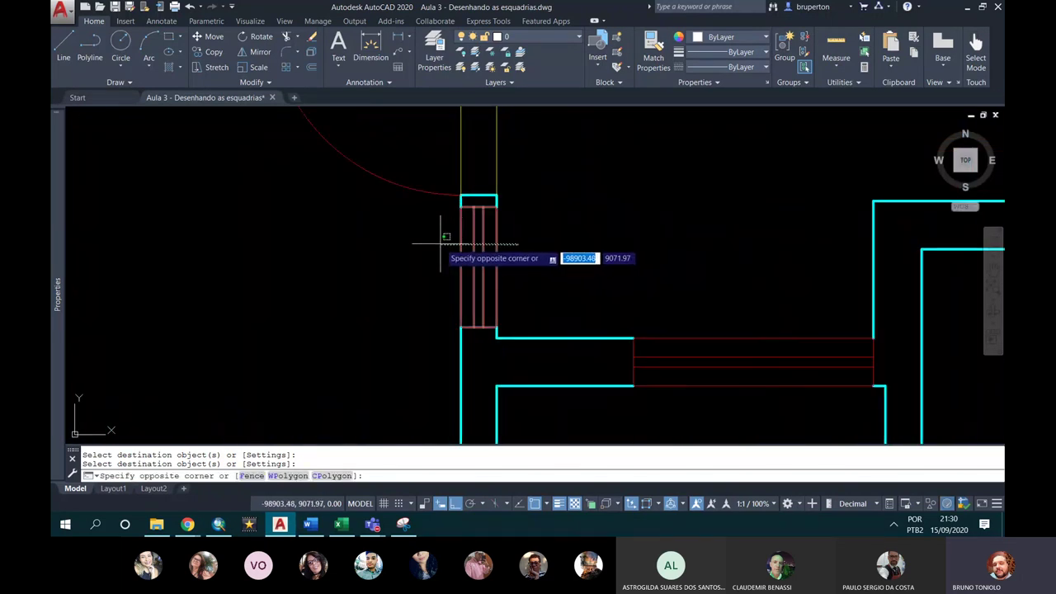
{"action": "left_click", "coordinate": [437, 238]}
{"action": "key", "text": "Escape"}
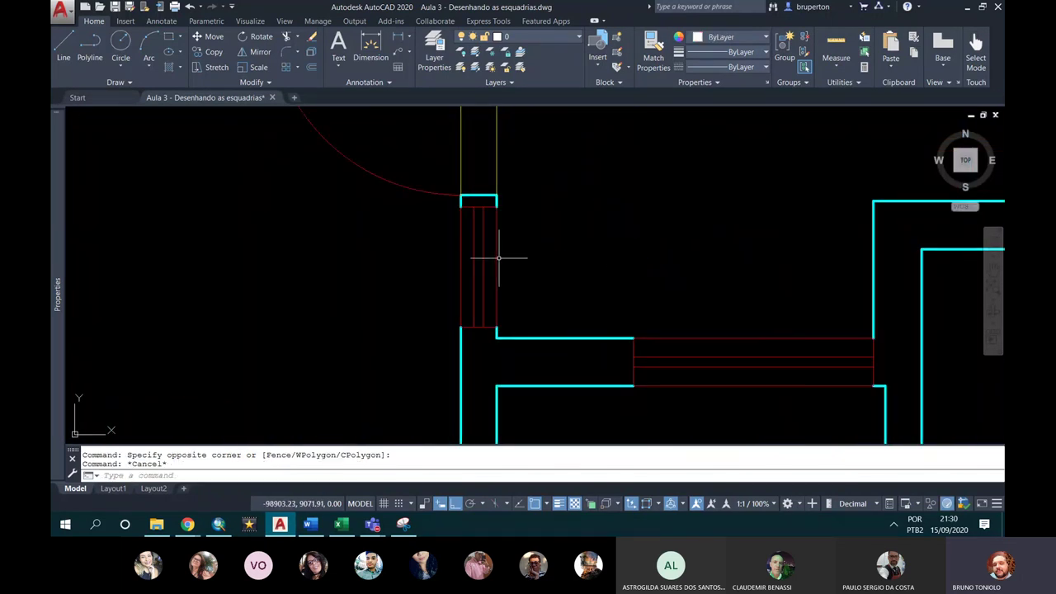
Step: Move the narrow red window's lines onto the Janelas layer with ByLayer colour
{"action": "left_click", "coordinate": [473, 267]}
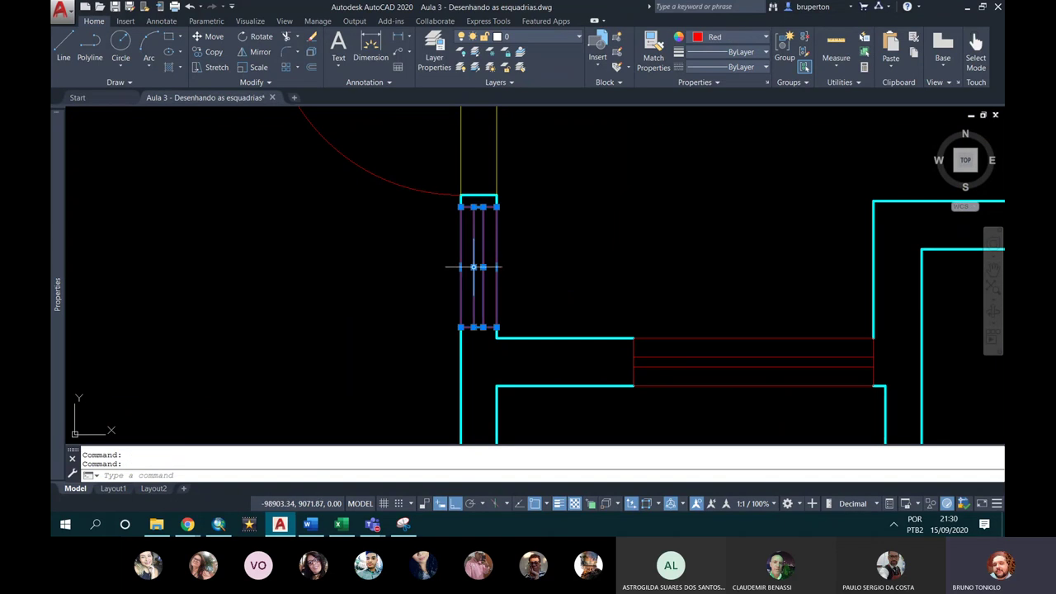
{"action": "left_click", "coordinate": [537, 37]}
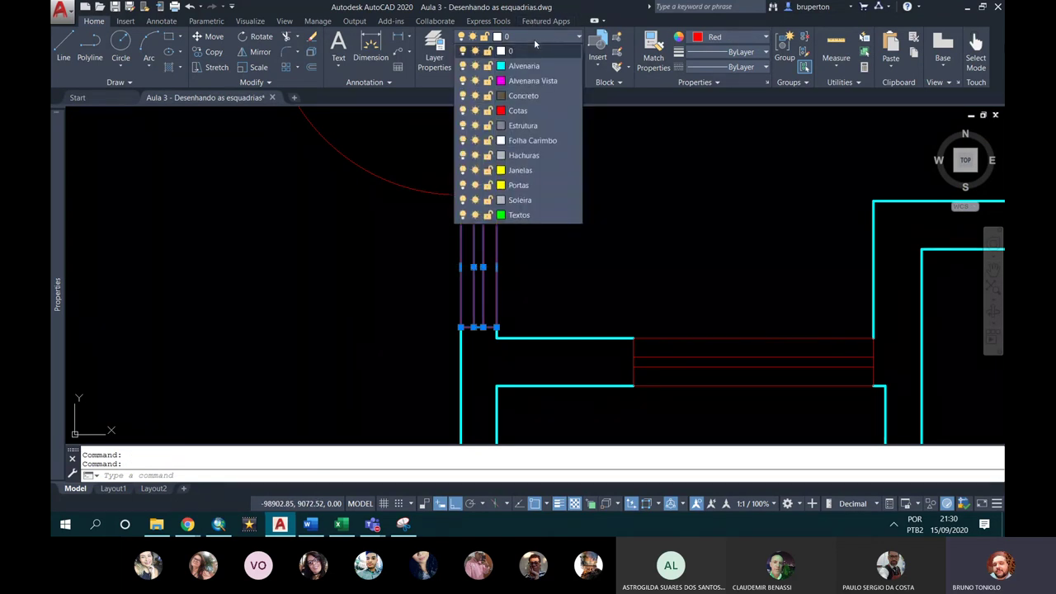
{"action": "left_click", "coordinate": [551, 170]}
{"action": "left_click", "coordinate": [702, 43]}
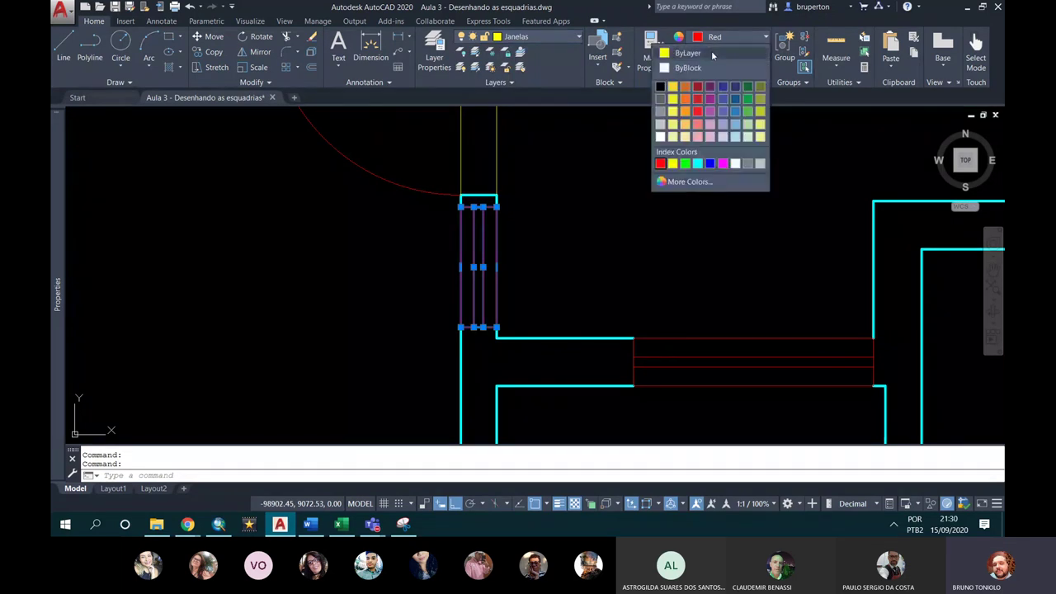
{"action": "left_click", "coordinate": [711, 51]}
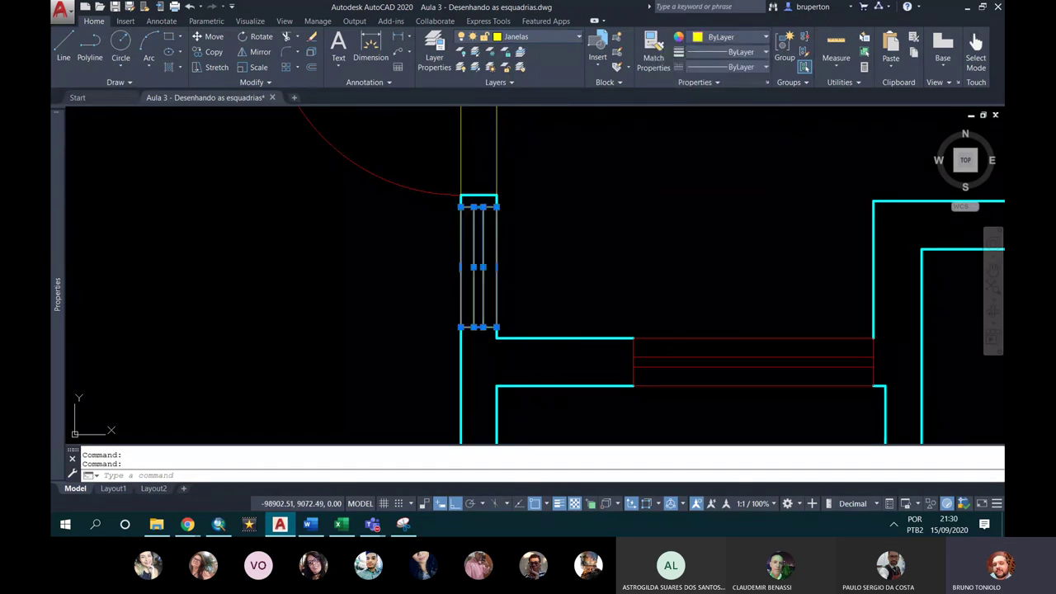
{"action": "key", "text": "Escape"}
{"action": "left_click", "coordinate": [654, 57]}
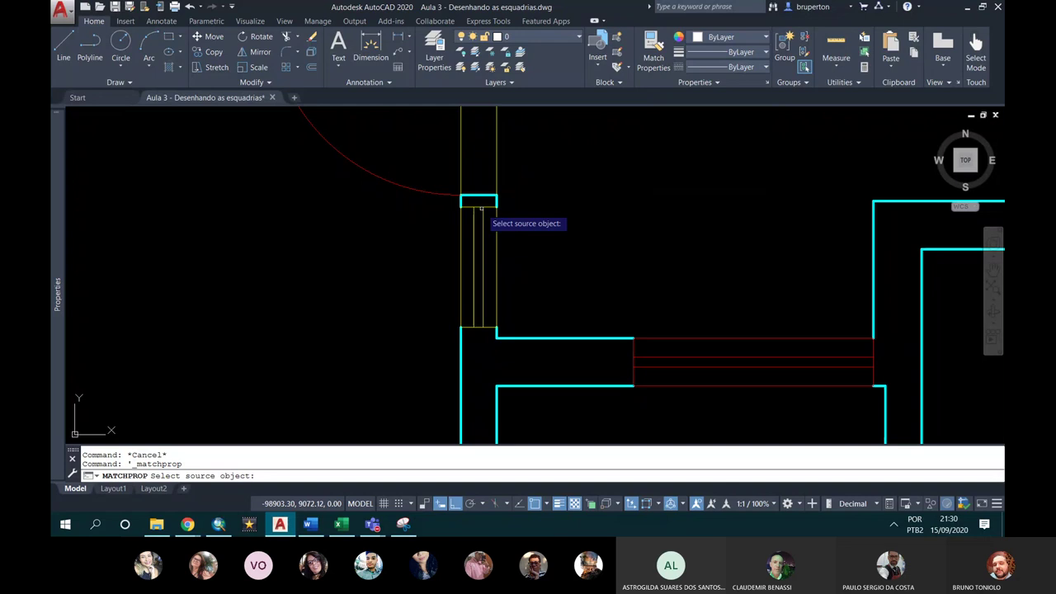
Step: Match the corrected window's properties onto the other window lines
{"action": "left_click", "coordinate": [700, 337]}
{"action": "left_click", "coordinate": [576, 327]}
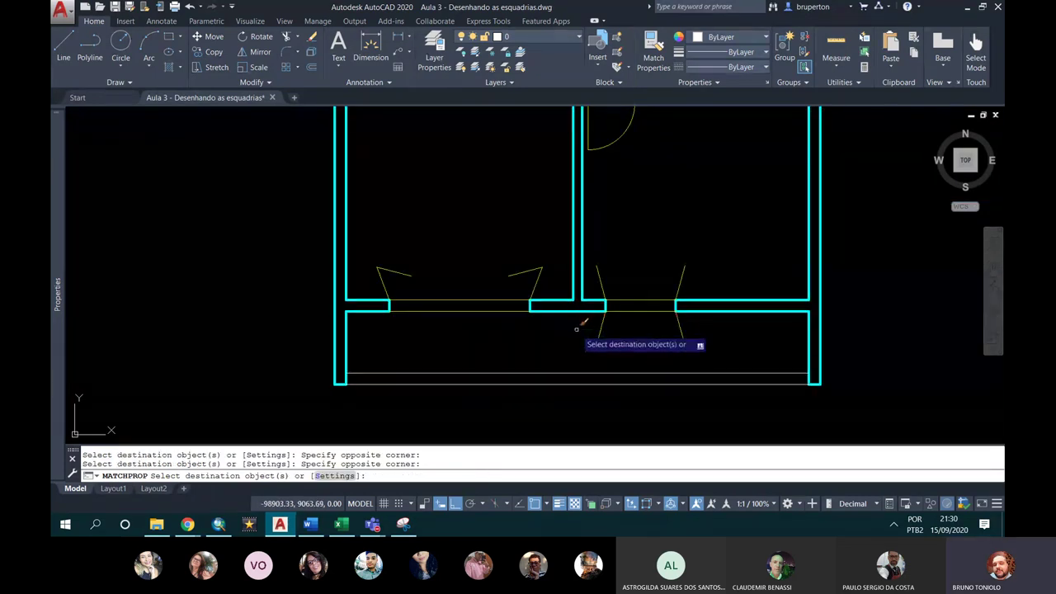
{"action": "scroll", "coordinate": [577, 327], "scroll_direction": "down", "scroll_amount": 3}
{"action": "key", "text": "Return"}
Step: Match a door jamb's properties onto the other jamb lines with MA
{"action": "scroll", "coordinate": [545, 207], "scroll_direction": "up", "scroll_amount": 2}
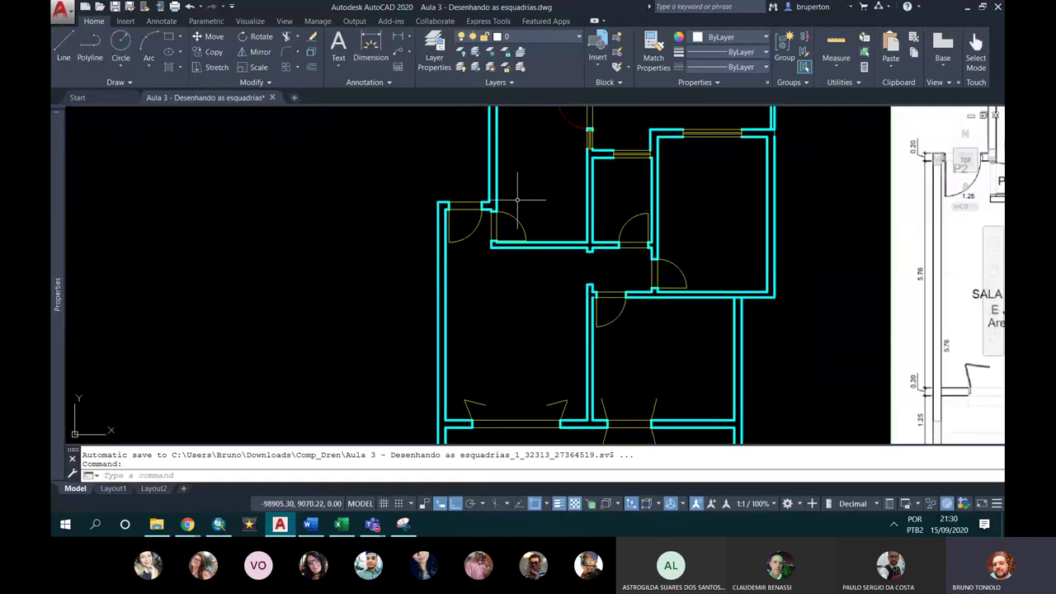
{"action": "scroll", "coordinate": [518, 199], "scroll_direction": "up", "scroll_amount": 4}
{"action": "left_click", "coordinate": [474, 217]}
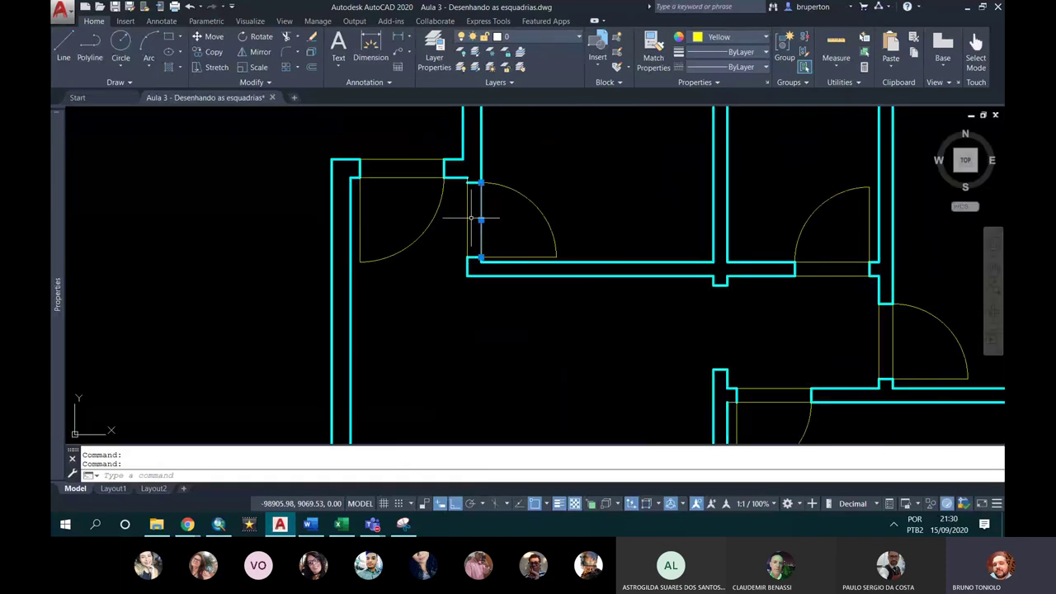
{"action": "left_click", "coordinate": [468, 218]}
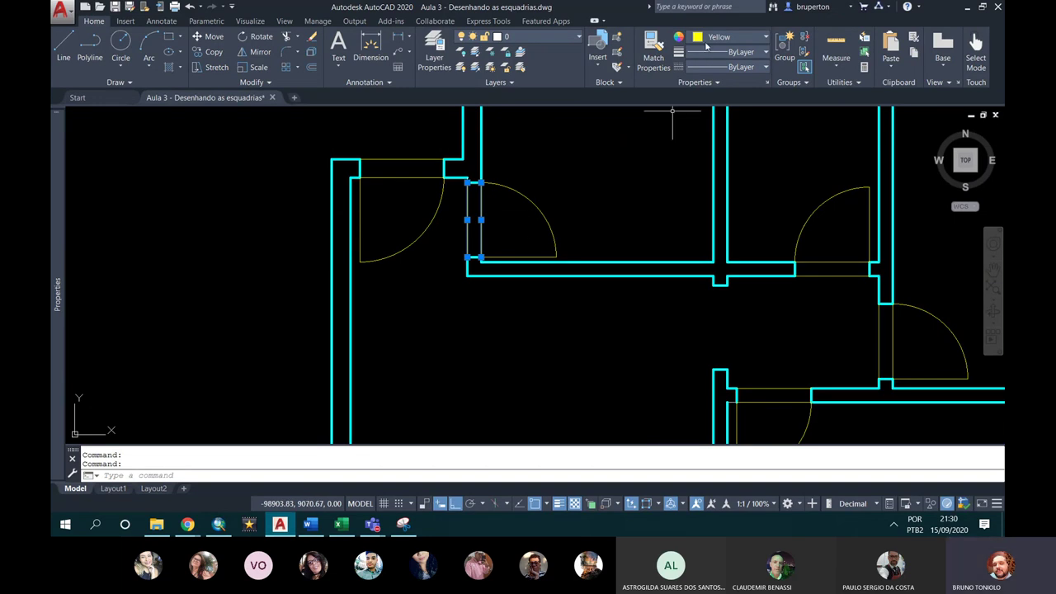
{"action": "key", "text": "Escape"}
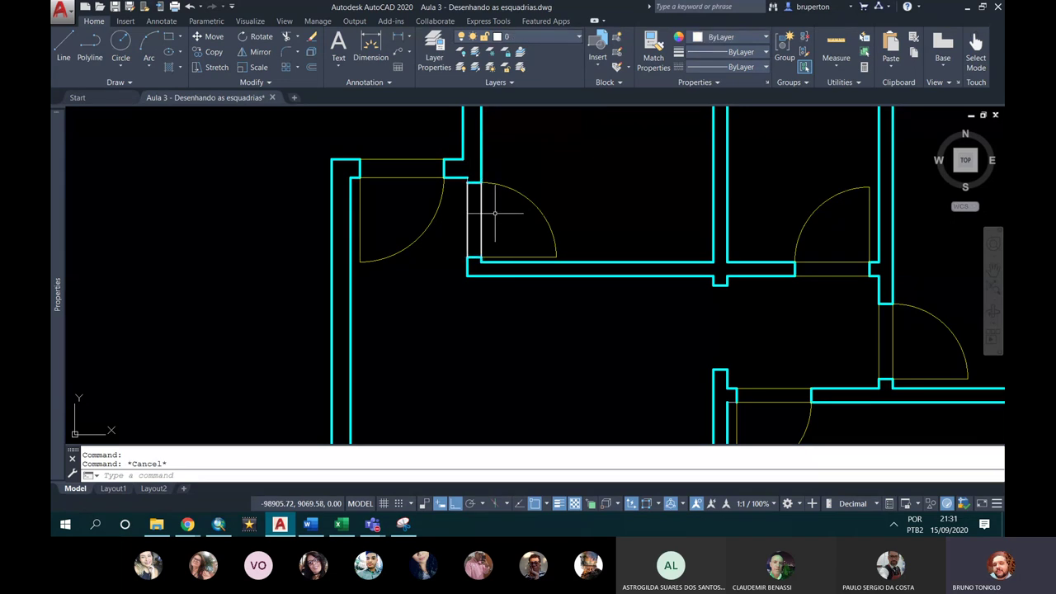
{"action": "type", "text": "ma"}
{"action": "key", "text": "Return"}
{"action": "left_click", "coordinate": [483, 224]}
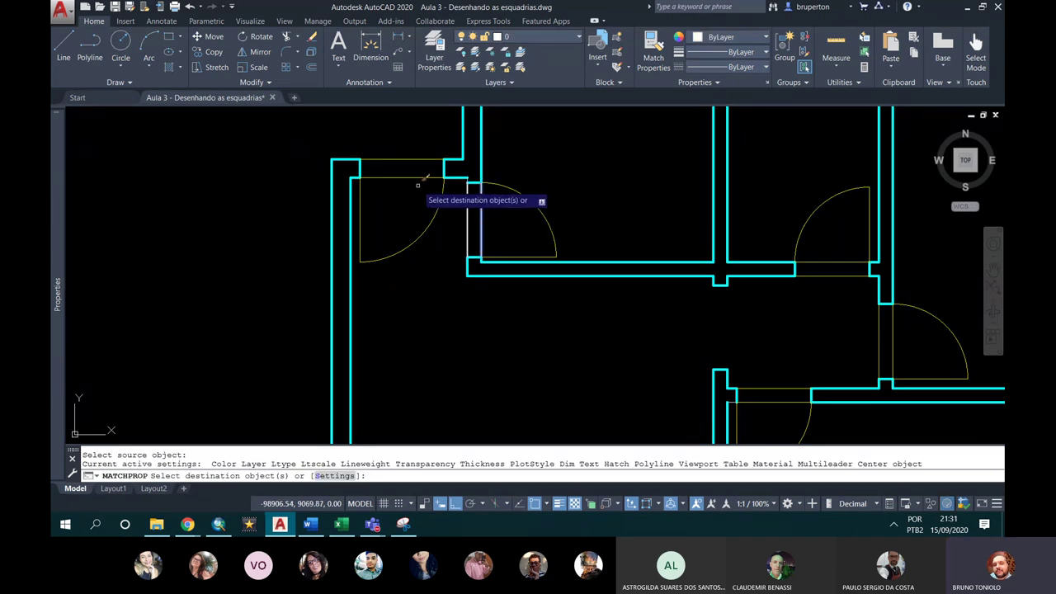
{"action": "left_click", "coordinate": [415, 187]}
{"action": "left_click", "coordinate": [382, 149]}
Step: Apply the same door properties to the doorway lines and further nearby lines
{"action": "scroll", "coordinate": [379, 146], "scroll_direction": "down", "scroll_amount": 2}
{"action": "scroll", "coordinate": [660, 233], "scroll_direction": "up", "scroll_amount": 2}
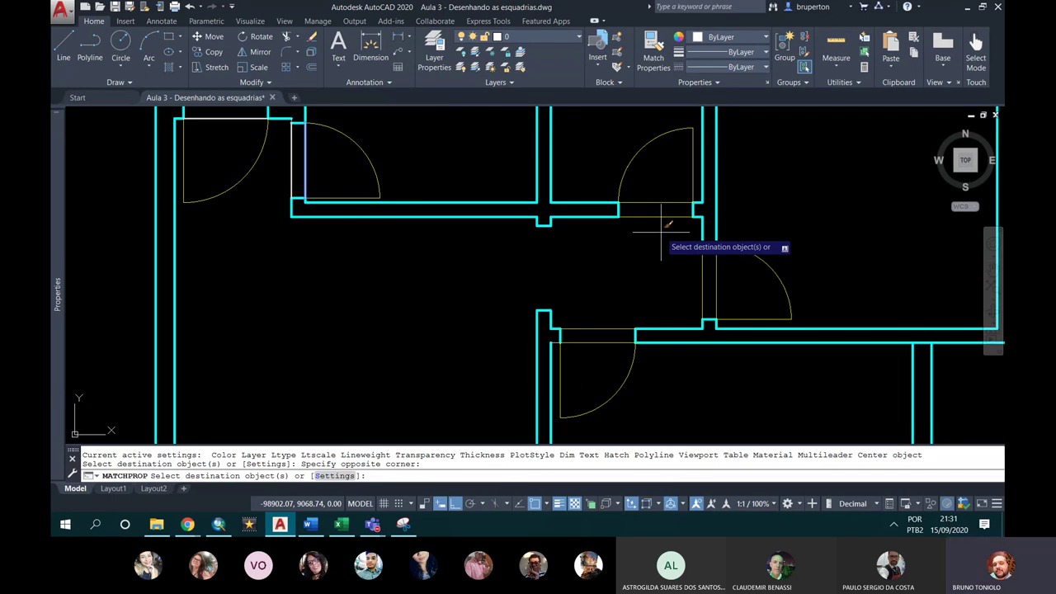
{"action": "scroll", "coordinate": [661, 225], "scroll_direction": "down", "scroll_amount": 4}
{"action": "scroll", "coordinate": [519, 324], "scroll_direction": "up", "scroll_amount": 4}
{"action": "left_click", "coordinate": [375, 309]}
{"action": "left_click", "coordinate": [467, 299]}
{"action": "left_click", "coordinate": [617, 291]}
{"action": "left_click", "coordinate": [580, 331]}
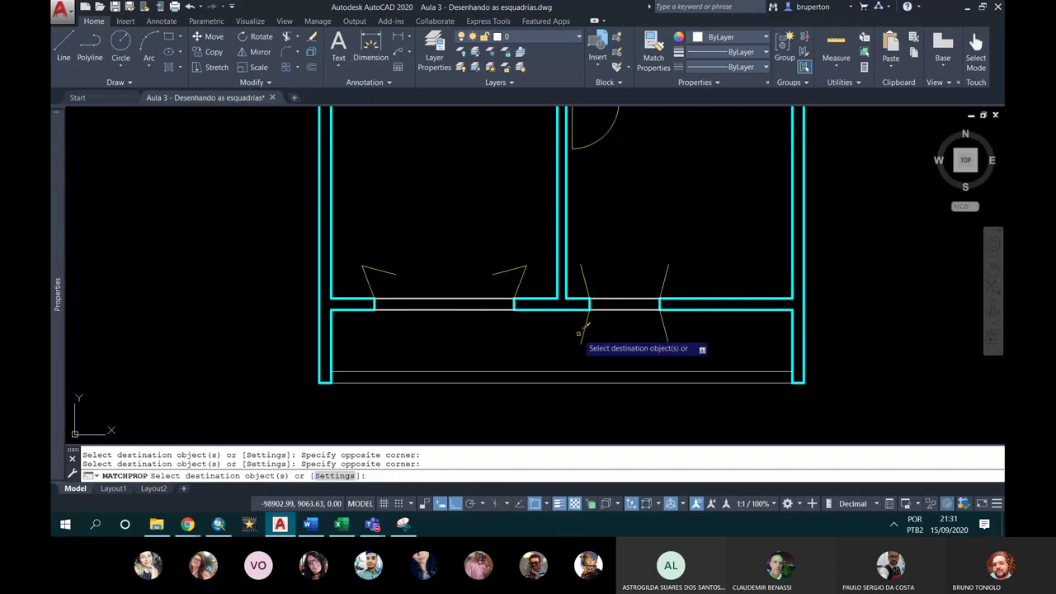
{"action": "scroll", "coordinate": [580, 334], "scroll_direction": "down", "scroll_amount": 3}
{"action": "scroll", "coordinate": [639, 366], "scroll_direction": "down", "scroll_amount": 2}
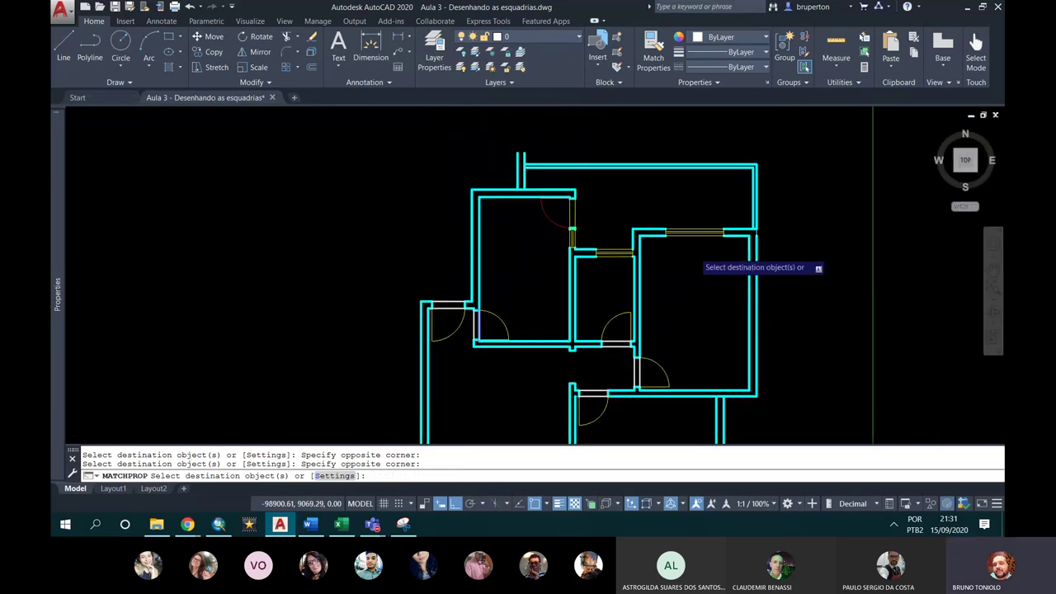
{"action": "scroll", "coordinate": [627, 260], "scroll_direction": "up", "scroll_amount": 1}
{"action": "scroll", "coordinate": [597, 211], "scroll_direction": "up", "scroll_amount": 2}
{"action": "scroll", "coordinate": [545, 222], "scroll_direction": "up", "scroll_amount": 2}
{"action": "scroll", "coordinate": [551, 214], "scroll_direction": "down", "scroll_amount": 1}
{"action": "scroll", "coordinate": [550, 205], "scroll_direction": "down", "scroll_amount": 4}
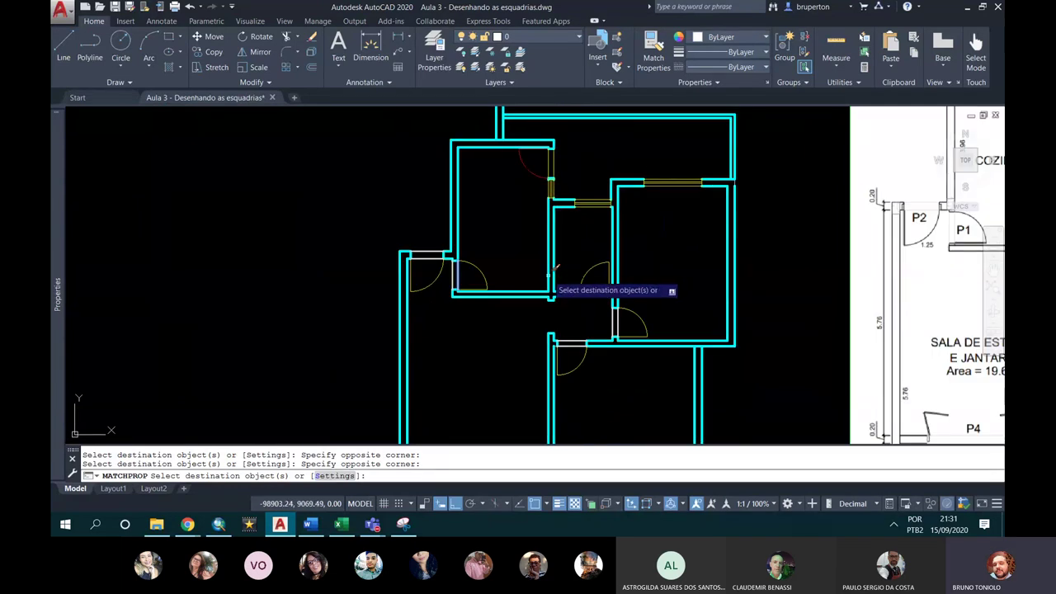
{"action": "key", "text": "Return"}
Step: Match a balcony window line's properties onto the other balcony lines
{"action": "middle_click_drag", "start_coordinate": [538, 271], "coordinate": [515, 155]}
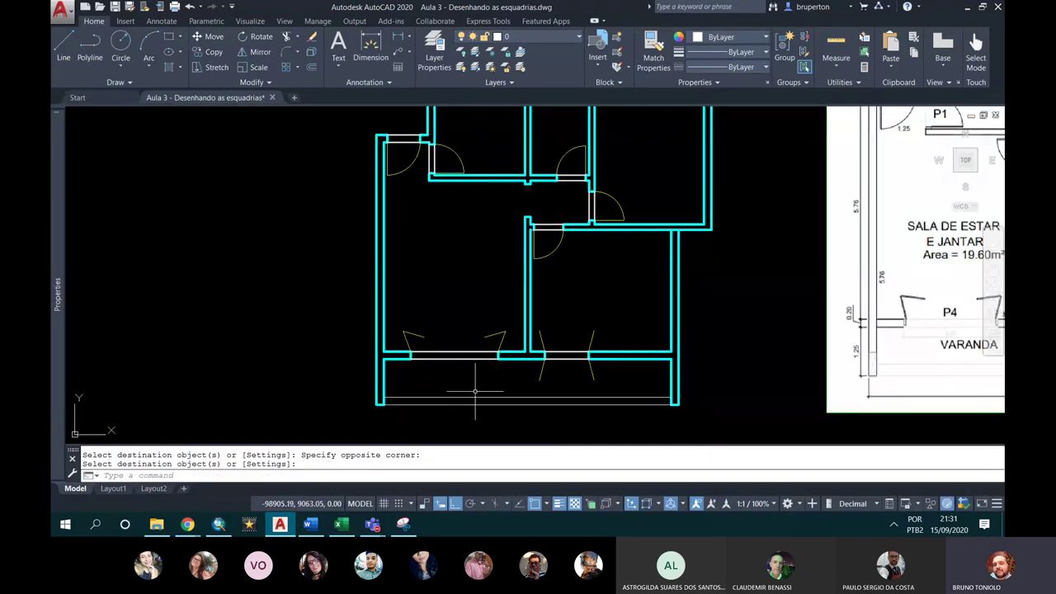
{"action": "mouse_move", "coordinate": [632, 331]}
{"action": "middle_mouse_down"}
{"action": "mouse_move", "coordinate": [523, 295]}
{"action": "mouse_move", "coordinate": [421, 323]}
{"action": "mouse_move", "coordinate": [464, 396]}
{"action": "mouse_move", "coordinate": [425, 352]}
{"action": "middle_mouse_up"}
{"action": "left_click", "coordinate": [424, 353]}
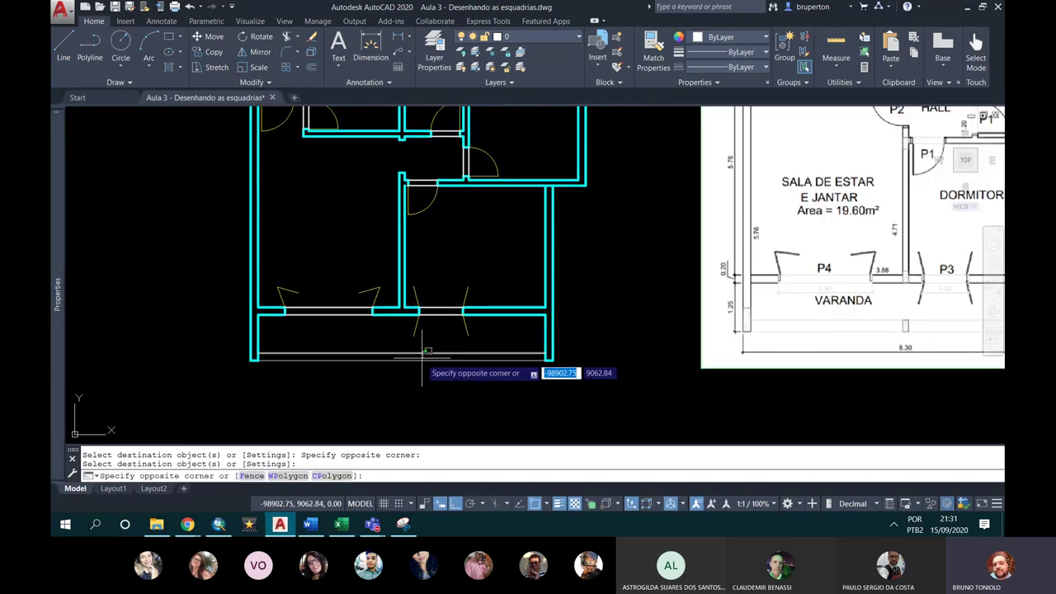
{"action": "left_click", "coordinate": [416, 357]}
{"action": "key", "text": "Escape"}
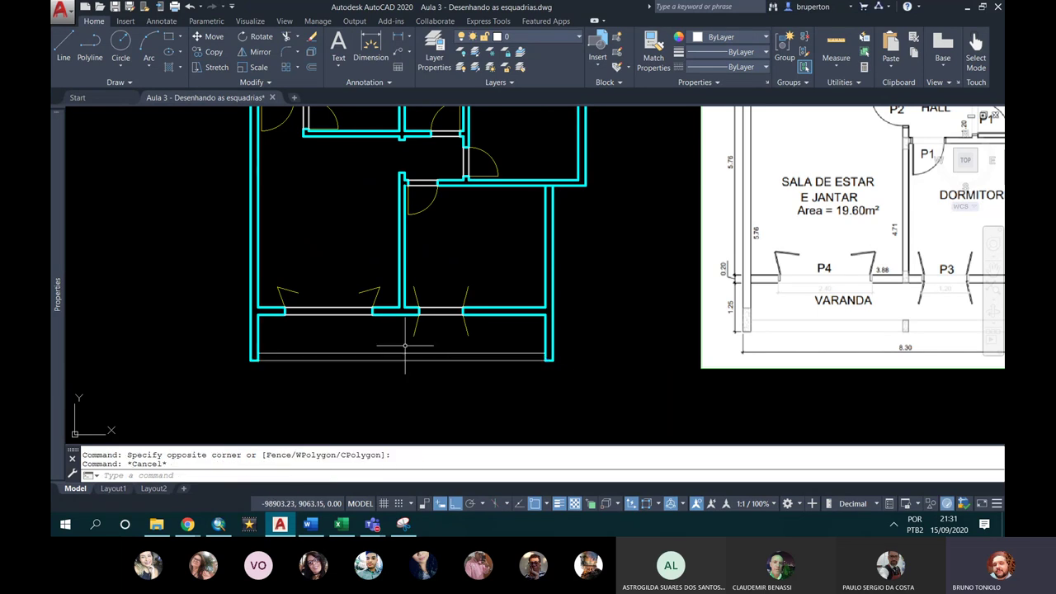
{"action": "key", "text": "Escape"}
{"action": "type", "text": "ma"}
{"action": "key", "text": "Return"}
{"action": "left_click", "coordinate": [354, 308]}
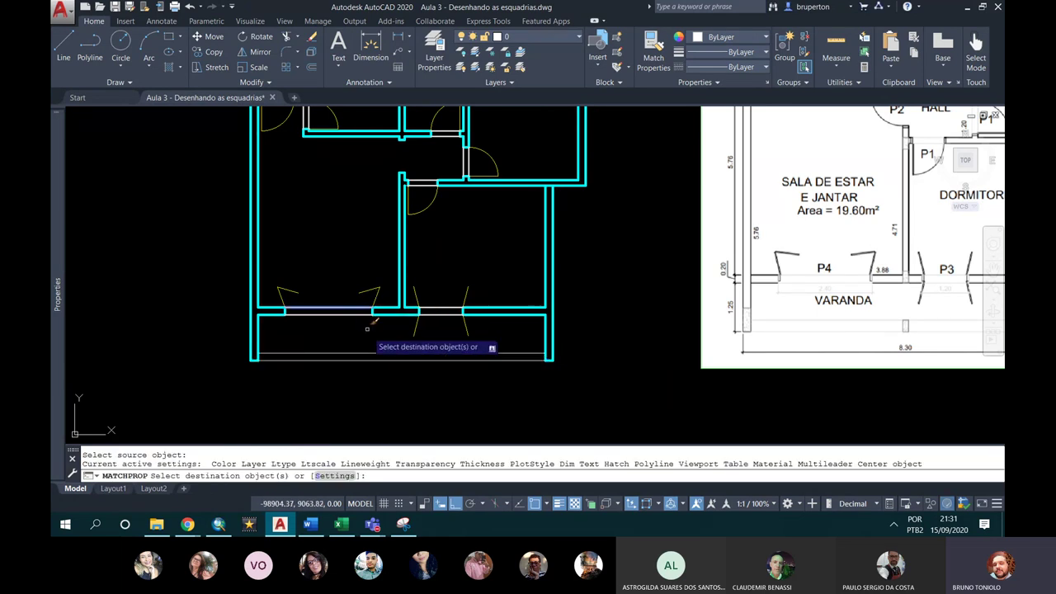
{"action": "left_click", "coordinate": [386, 371]}
{"action": "left_click", "coordinate": [361, 346]}
{"action": "key", "text": "Return"}
Step: Recentre the plan beside the reference image and finish matching onto the door arc
{"action": "scroll", "coordinate": [361, 347], "scroll_direction": "down", "scroll_amount": 2}
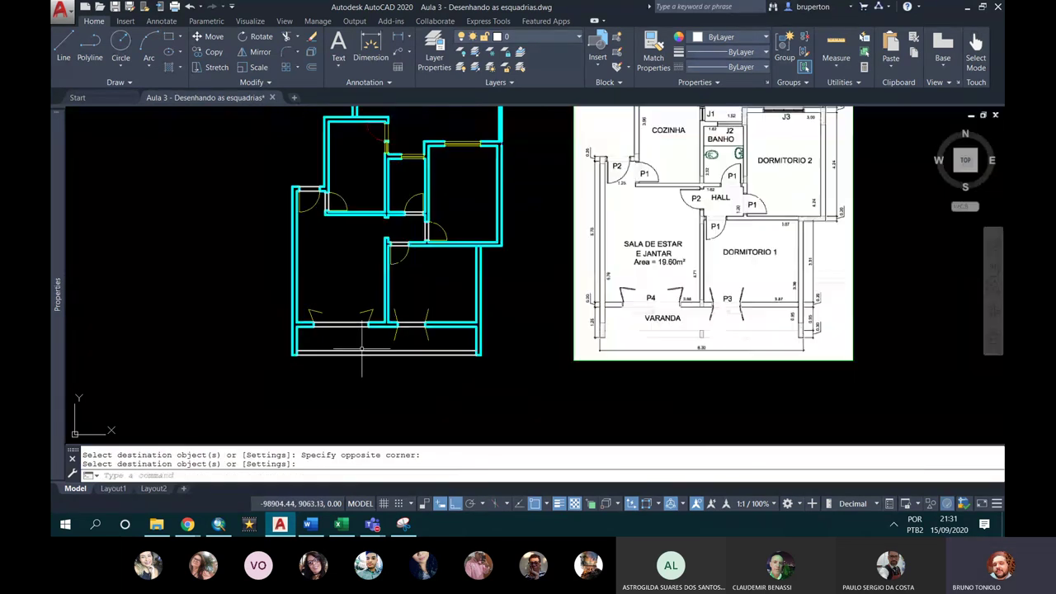
{"action": "middle_click_drag", "start_coordinate": [369, 335], "coordinate": [411, 407]}
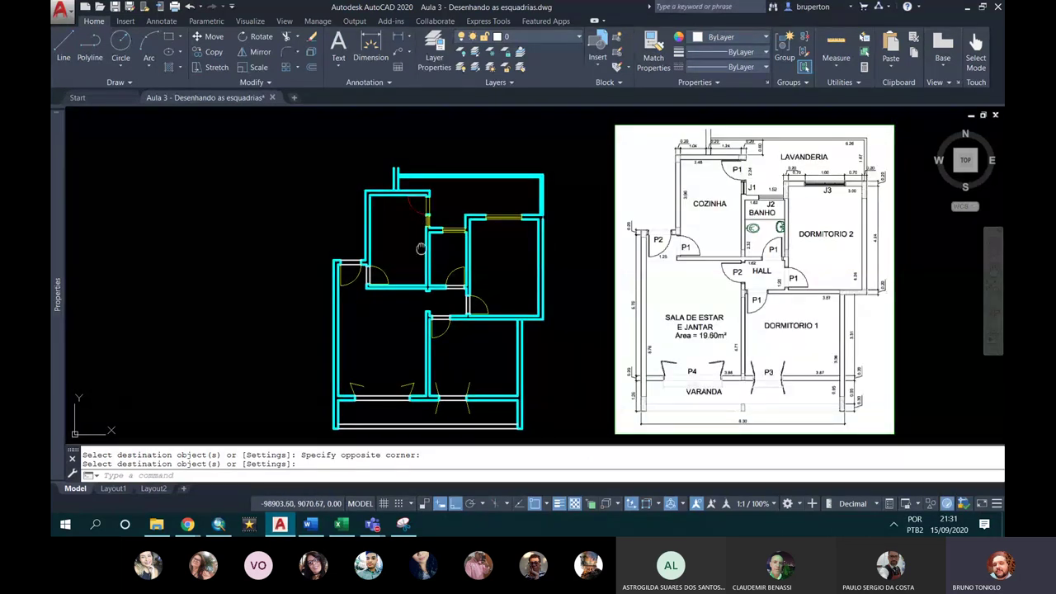
{"action": "scroll", "coordinate": [416, 235], "scroll_direction": "up", "scroll_amount": 4}
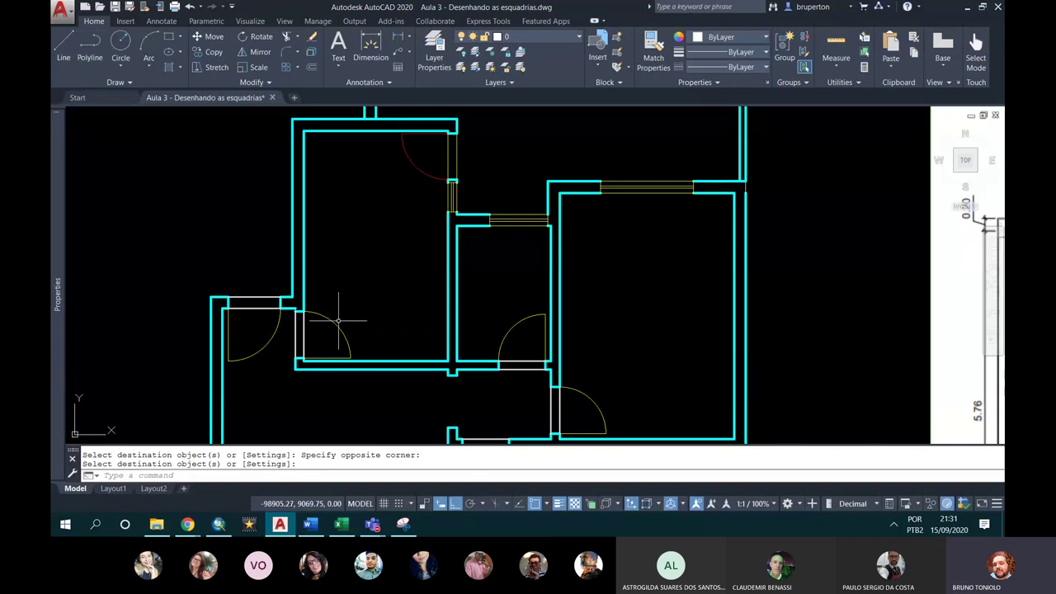
{"action": "key", "text": "Return"}
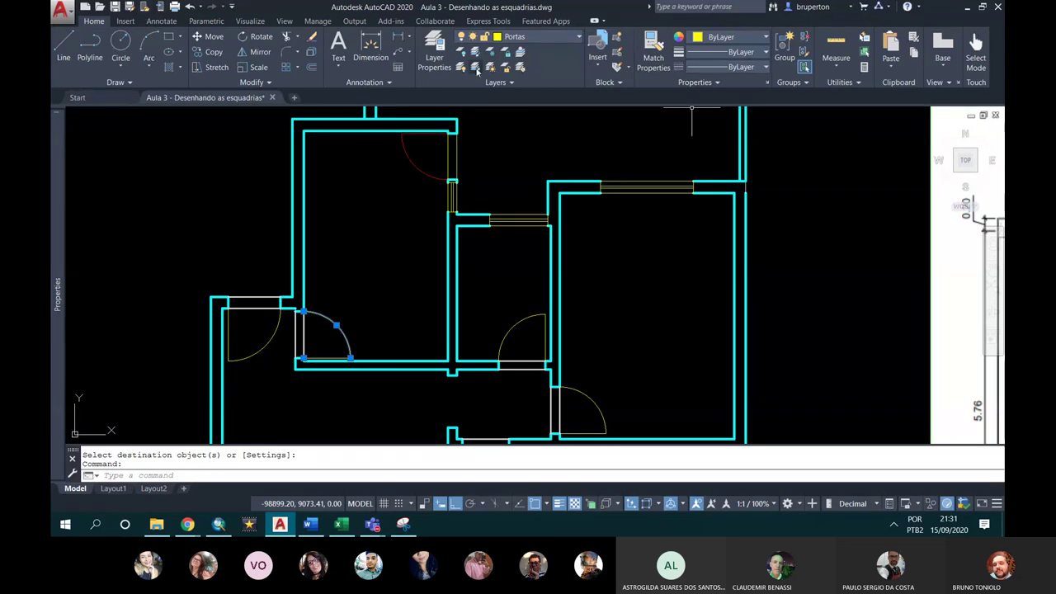
Step: Give the top door's swing arc the yellow Portas door properties
{"action": "key", "text": "Escape"}
{"action": "key", "text": "Return"}
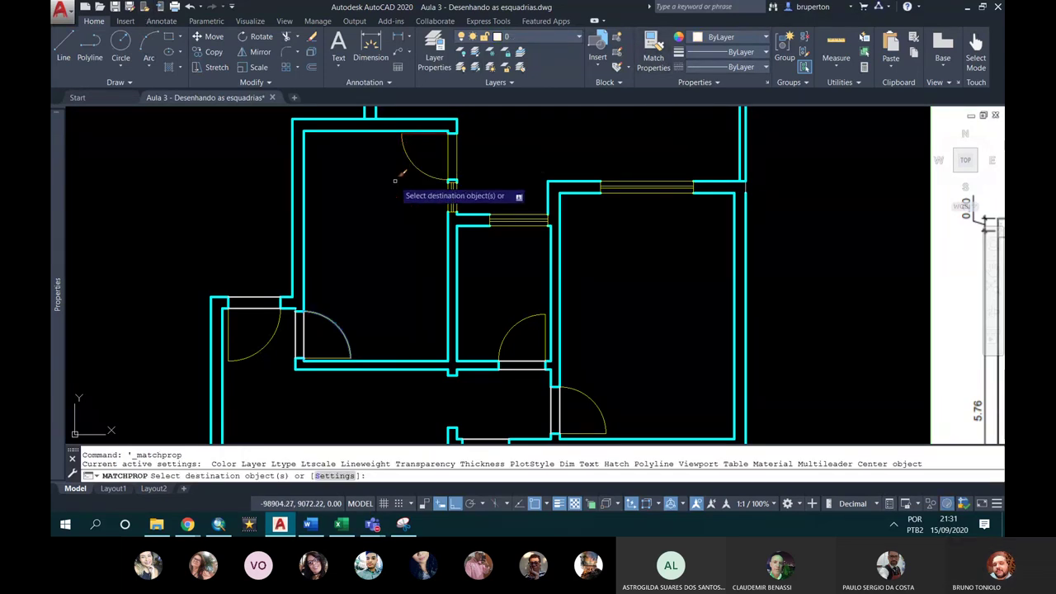
{"action": "left_click", "coordinate": [447, 134]}
{"action": "key", "text": "Return"}
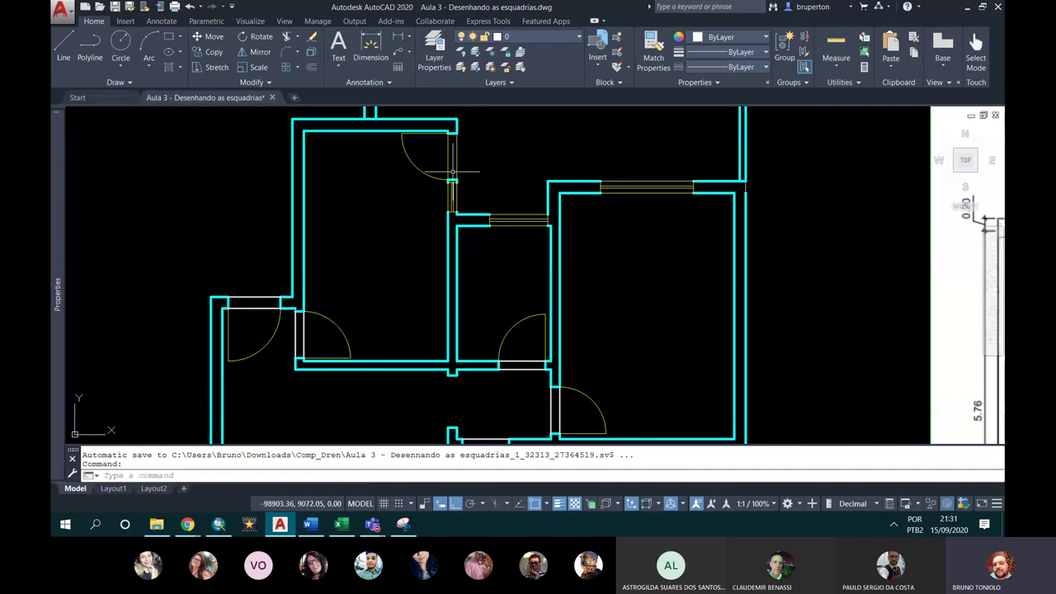
Step: Set the top door's frame lines to ByLayer colour instead of Yellow
{"action": "left_click", "coordinate": [476, 162]}
{"action": "scroll", "coordinate": [467, 159], "scroll_direction": "up", "scroll_amount": 2}
{"action": "left_click", "coordinate": [443, 158]}
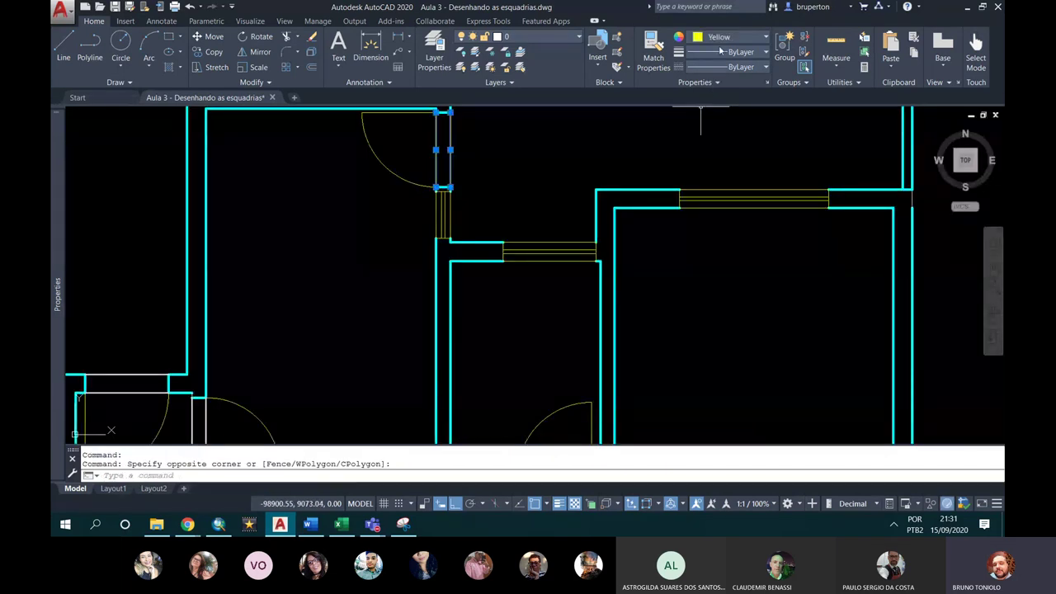
{"action": "left_click", "coordinate": [716, 45]}
{"action": "left_click", "coordinate": [710, 51]}
{"action": "left_click", "coordinate": [541, 37]}
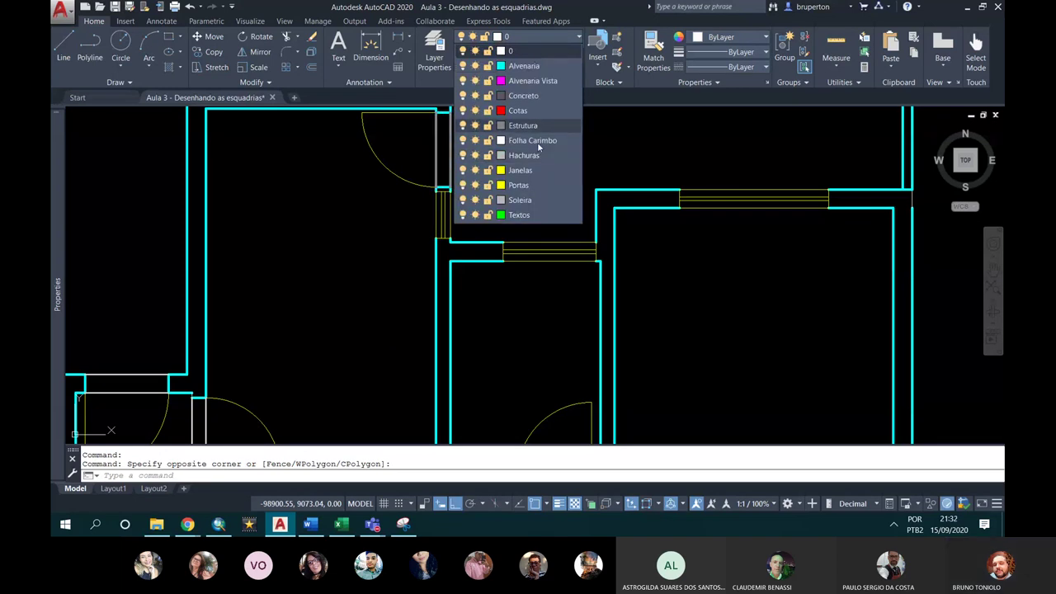
{"action": "left_click", "coordinate": [543, 201]}
{"action": "scroll", "coordinate": [491, 175], "scroll_direction": "down", "scroll_amount": 2}
{"action": "scroll", "coordinate": [491, 175], "scroll_direction": "down", "scroll_amount": 2}
{"action": "key", "text": "Escape"}
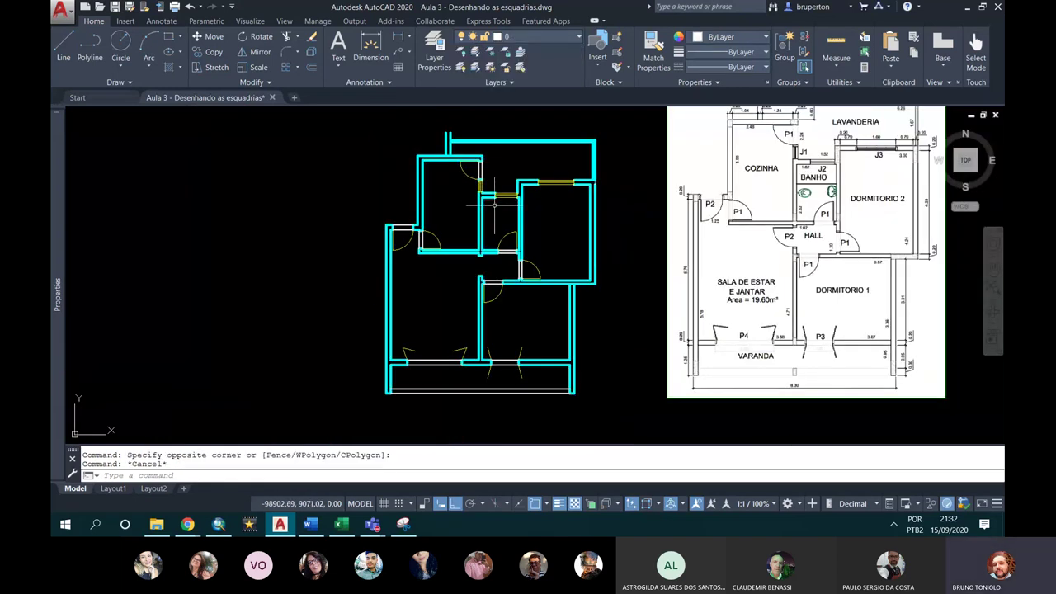
{"action": "mouse_move", "coordinate": [477, 195]}
{"action": "middle_mouse_down"}
{"action": "mouse_move", "coordinate": [457, 188]}
{"action": "mouse_move", "coordinate": [430, 205]}
{"action": "middle_mouse_up"}
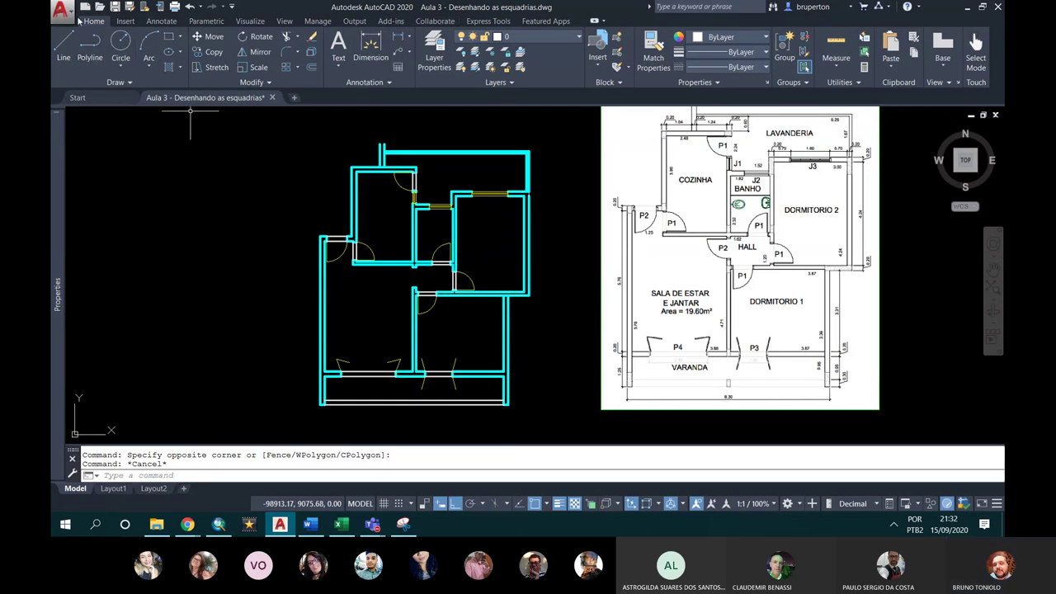
Step: Save the drawing as a new file 'Aula 4 - Layers e Textos.dwg'
{"action": "key", "text": "ctrl+shift+s"}
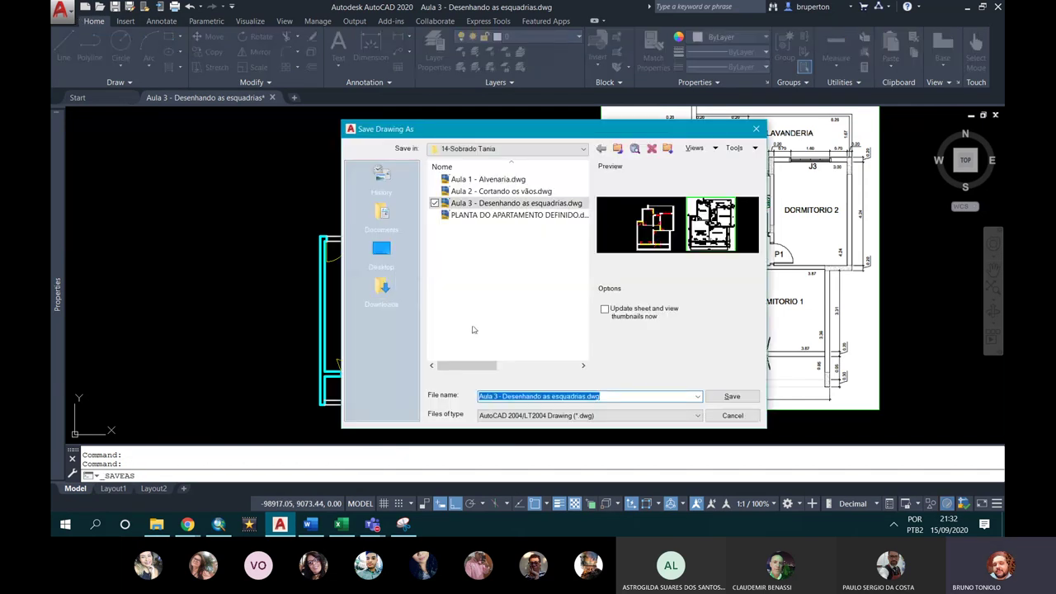
{"action": "type", "text": "Aul"}
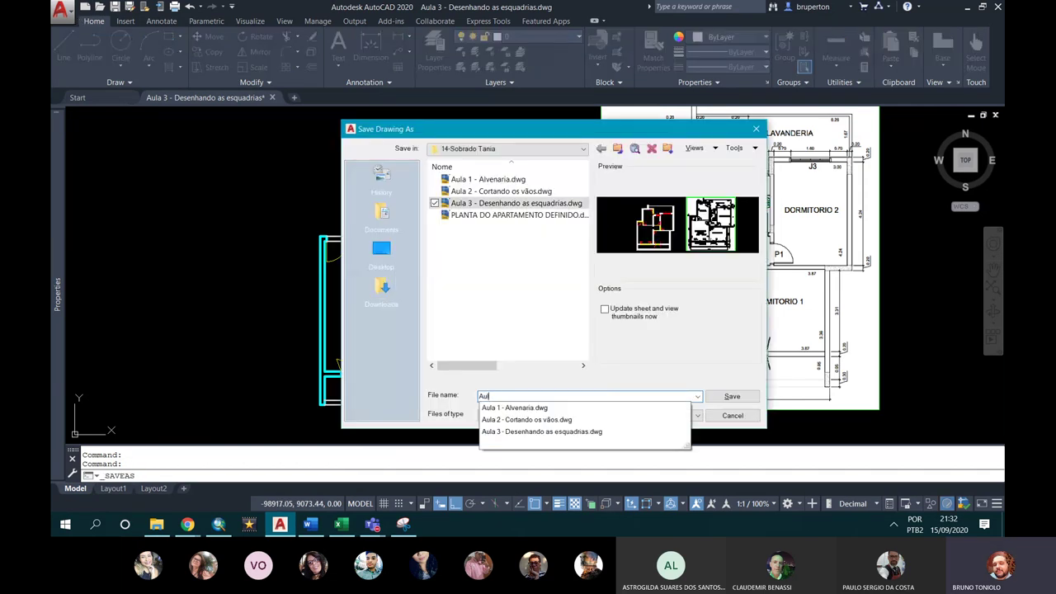
{"action": "type", "text": "a 4 - La"}
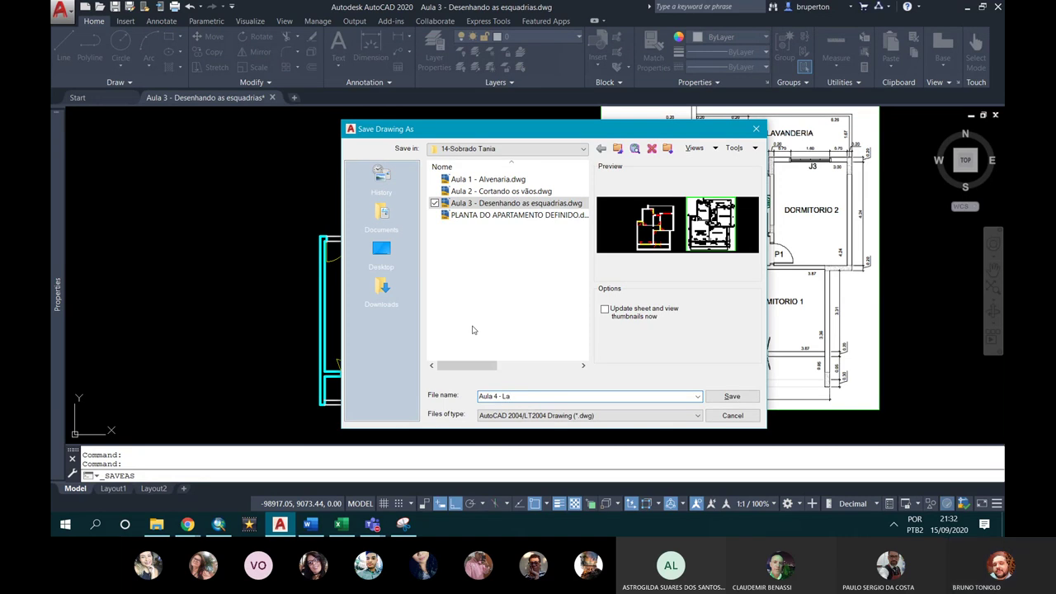
{"action": "type", "text": "extos"}
{"action": "left_click", "coordinate": [732, 396]}
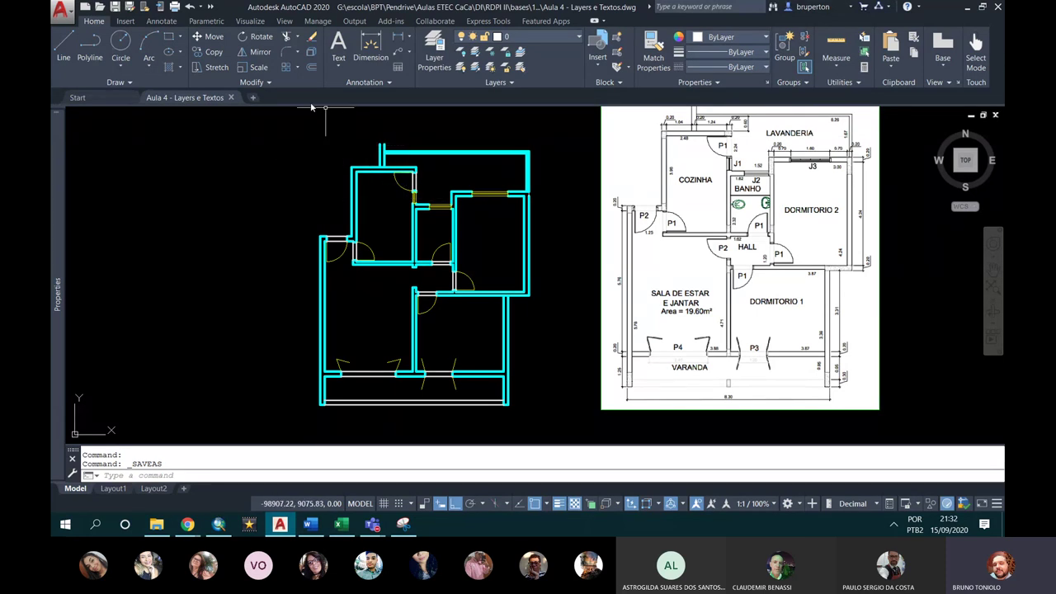
{"action": "left_click", "coordinate": [340, 67]}
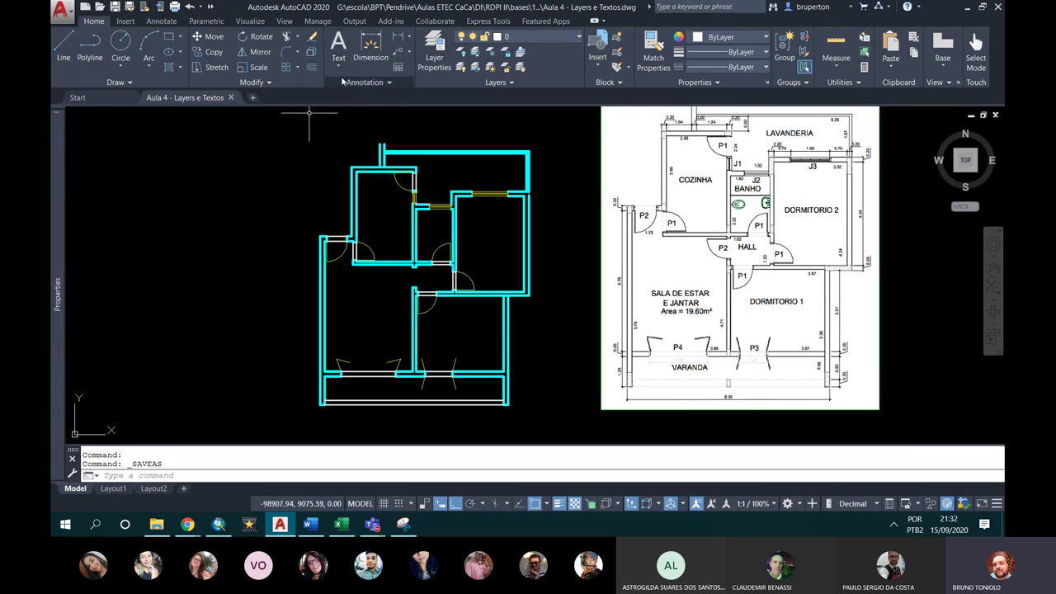
{"action": "left_click", "coordinate": [341, 80]}
{"action": "left_click", "coordinate": [336, 69]}
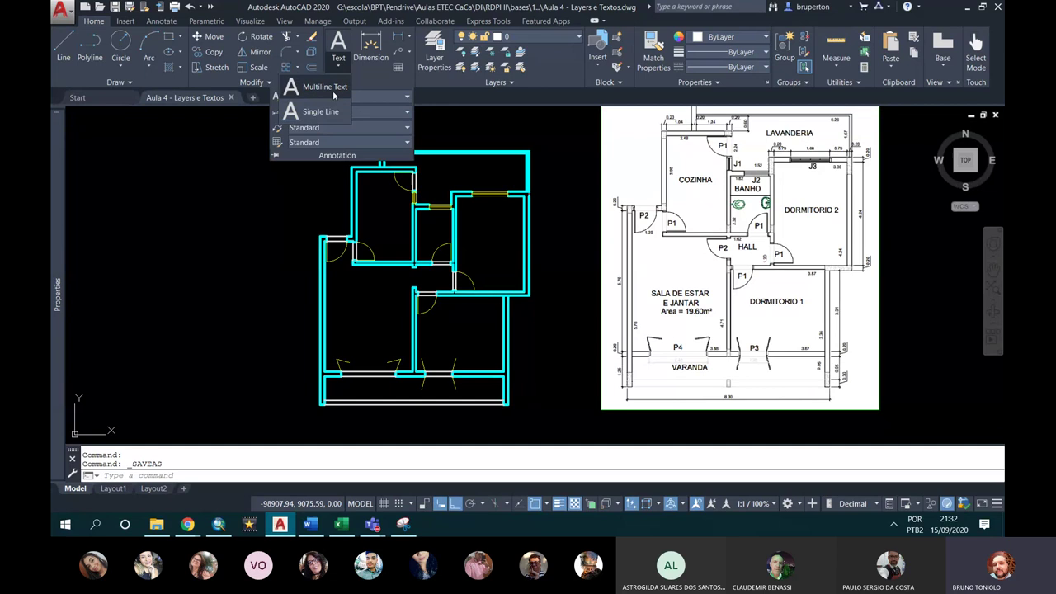
{"action": "left_click", "coordinate": [226, 157]}
{"action": "scroll", "coordinate": [226, 157], "scroll_direction": "down", "scroll_amount": 1}
{"action": "scroll", "coordinate": [303, 177], "scroll_direction": "up", "scroll_amount": 1}
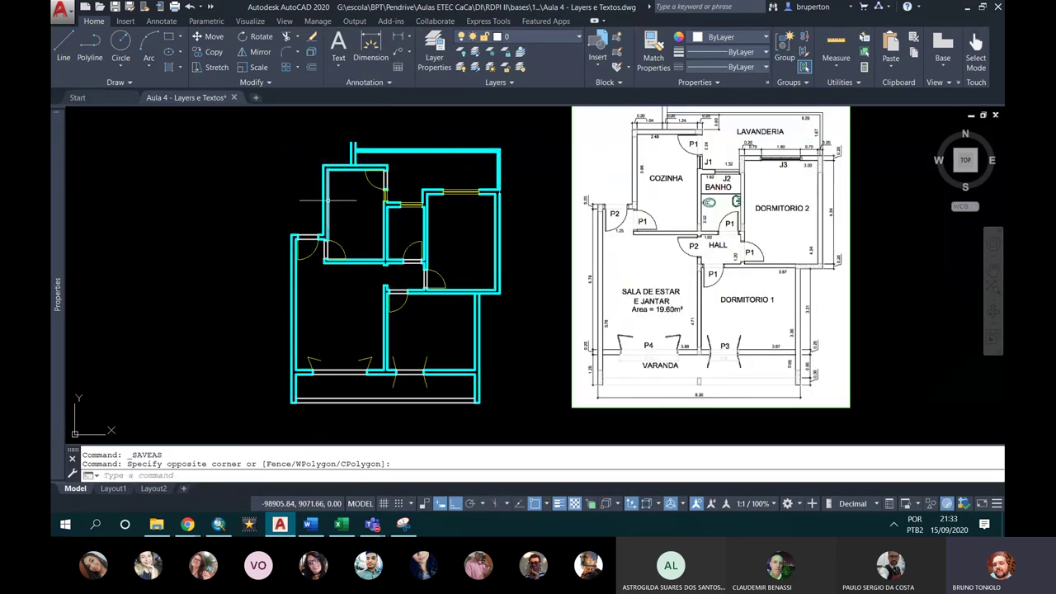
{"action": "middle_click_drag", "start_coordinate": [326, 201], "coordinate": [361, 220]}
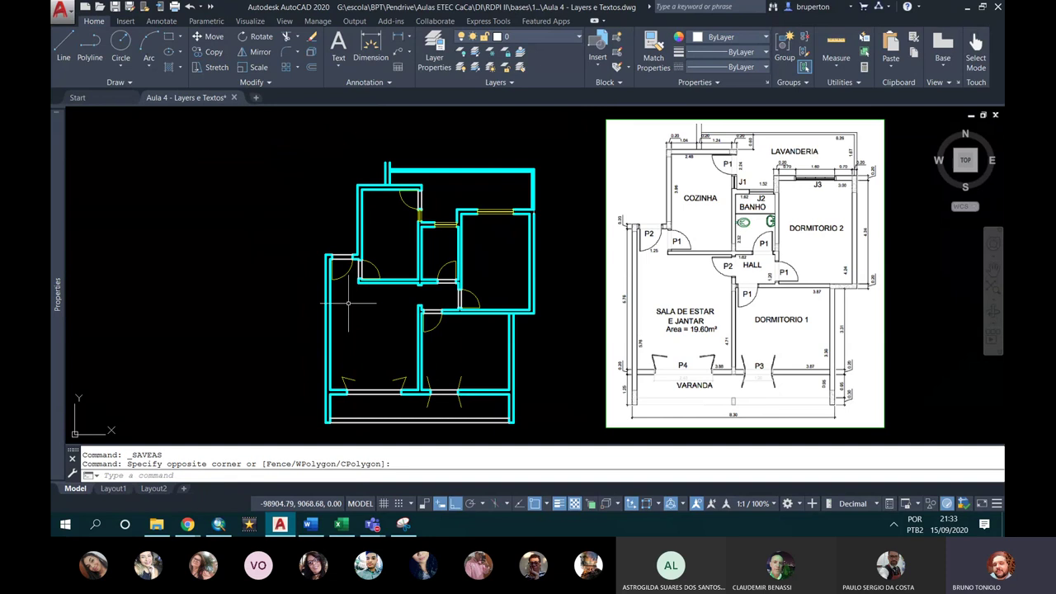
{"action": "mouse_move", "coordinate": [372, 524]}
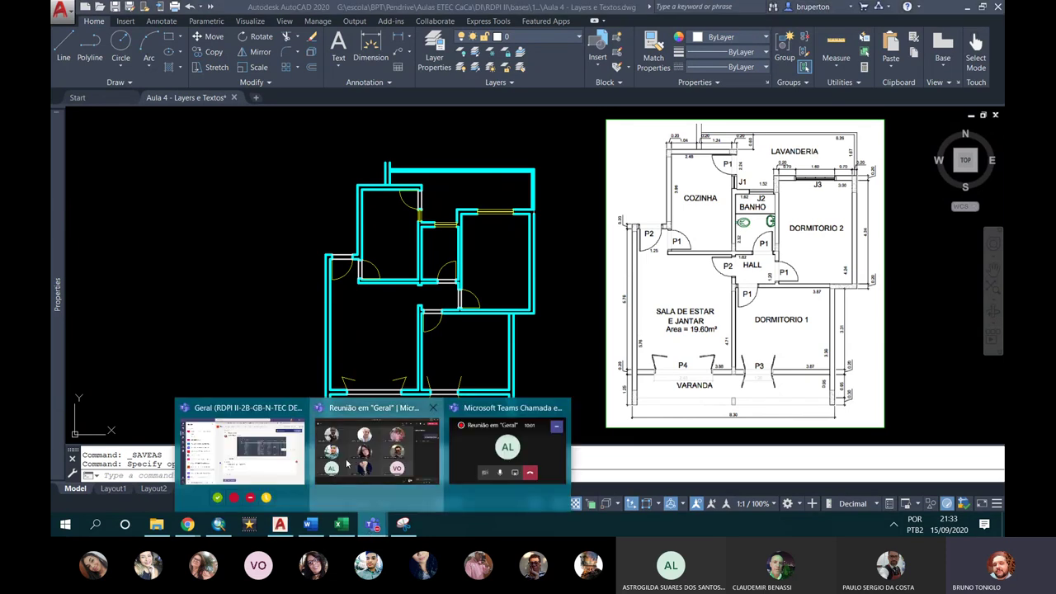
Step: Show the participants list in the Teams meeting, view a profile card, then return to AutoCAD
{"action": "left_click", "coordinate": [347, 465]}
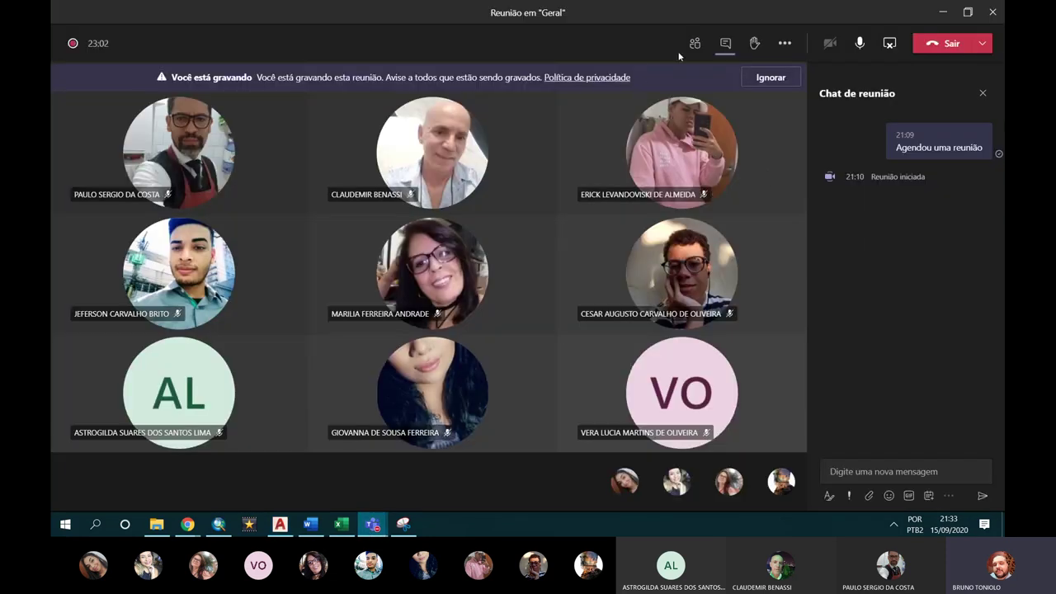
{"action": "left_click", "coordinate": [694, 45]}
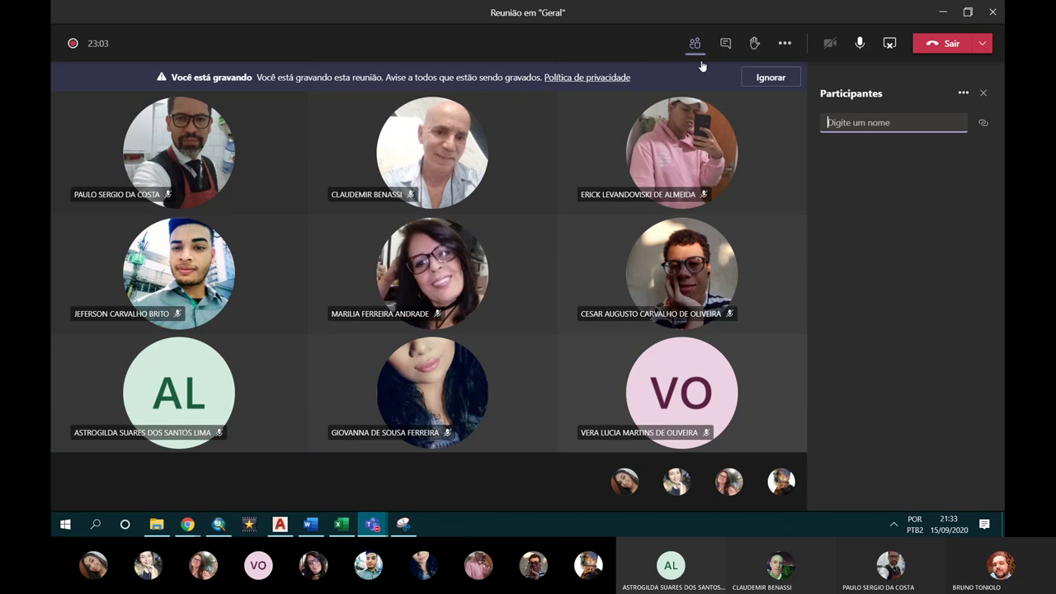
{"action": "left_click", "coordinate": [640, 195]}
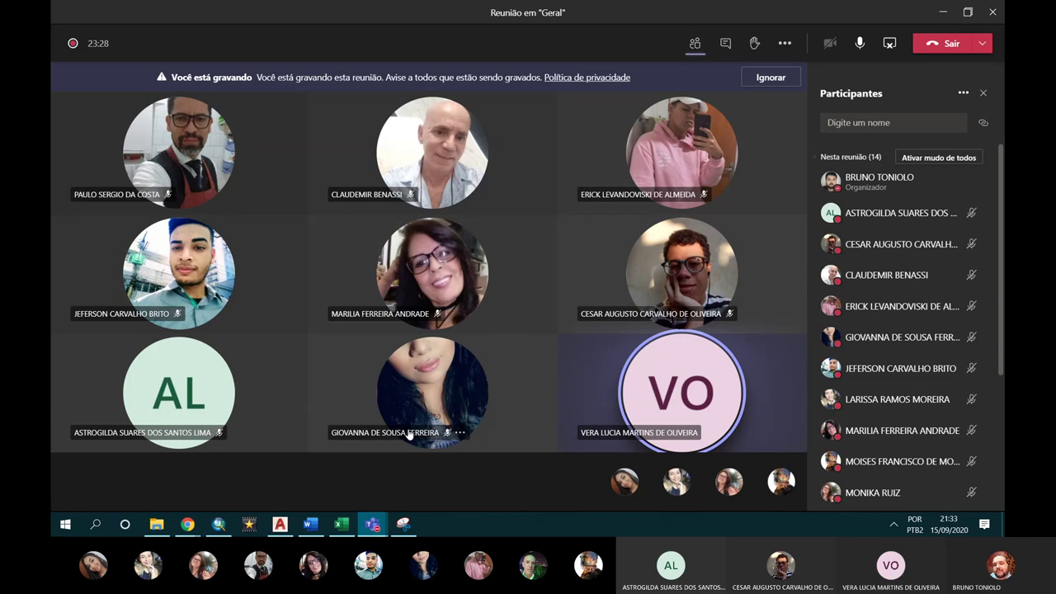
{"action": "left_click", "coordinate": [281, 523]}
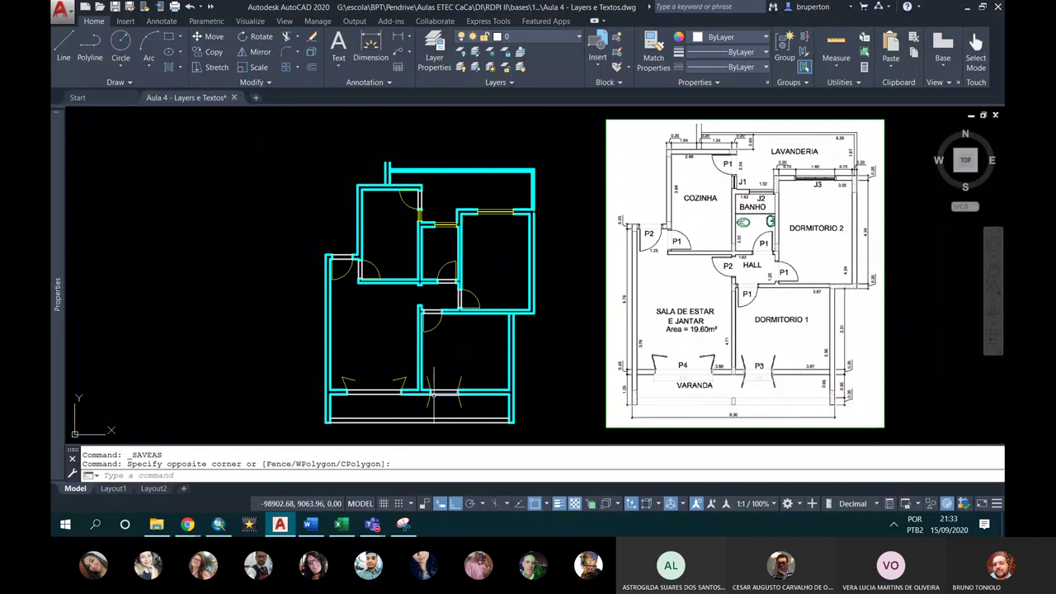
{"action": "scroll", "coordinate": [433, 394], "scroll_direction": "up", "scroll_amount": 3}
{"action": "scroll", "coordinate": [335, 330], "scroll_direction": "down", "scroll_amount": 1}
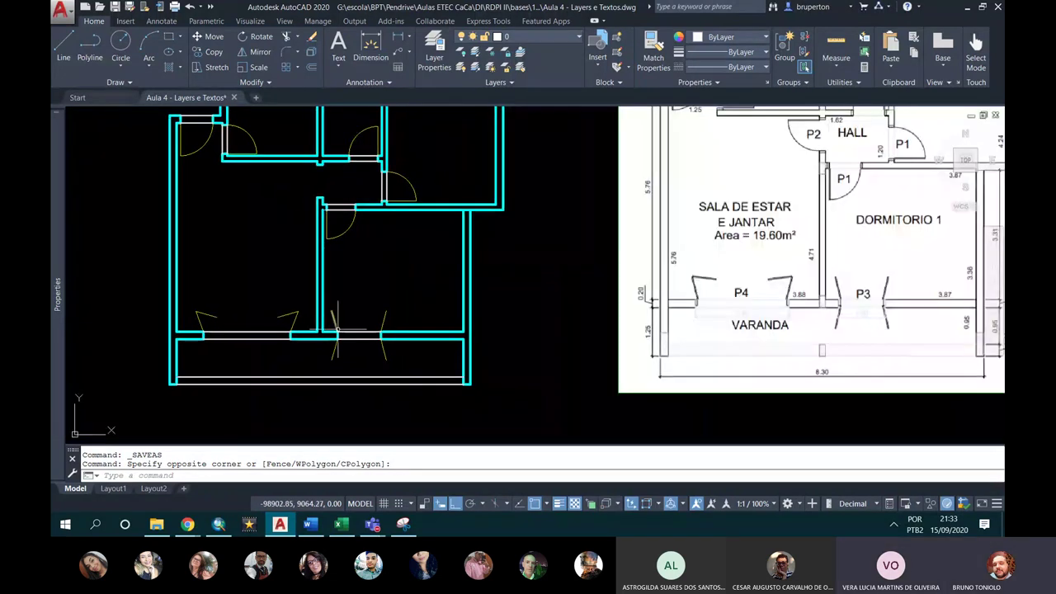
{"action": "scroll", "coordinate": [340, 331], "scroll_direction": "down", "scroll_amount": 2}
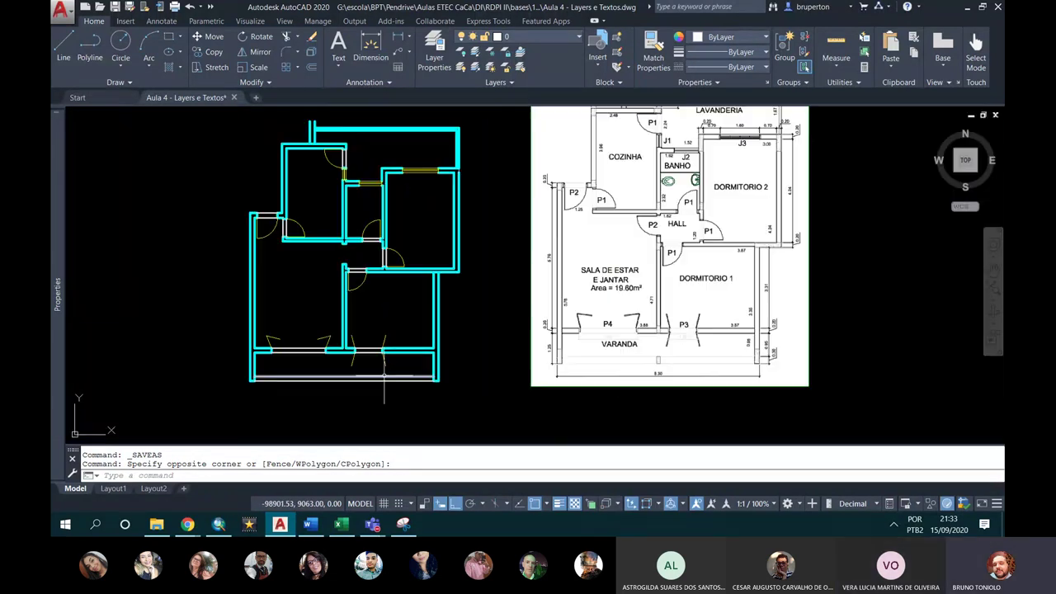
{"action": "scroll", "coordinate": [357, 340], "scroll_direction": "up", "scroll_amount": 2}
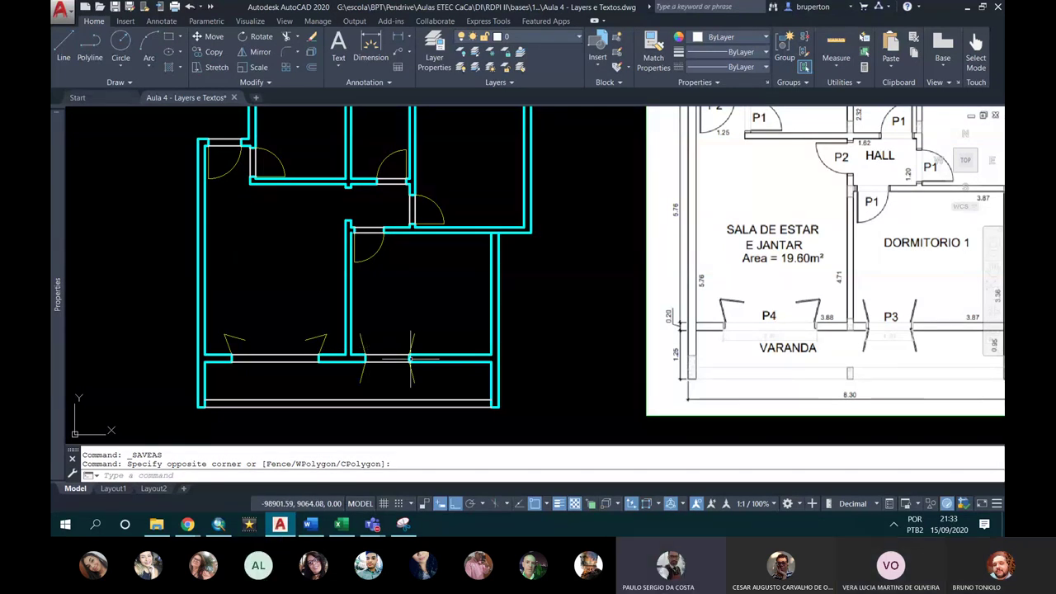
{"action": "scroll", "coordinate": [410, 359], "scroll_direction": "down", "scroll_amount": 2}
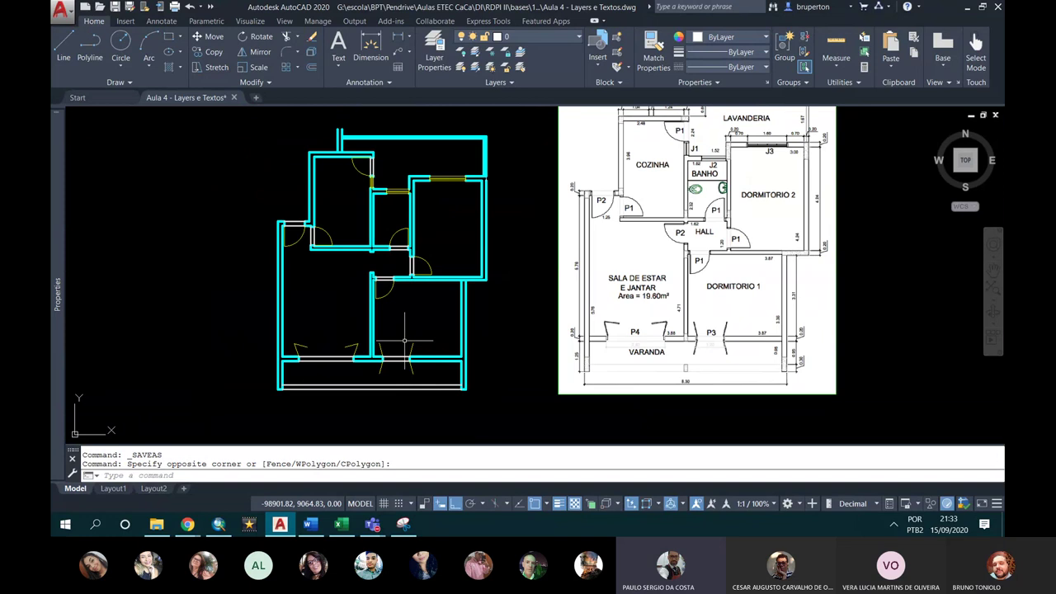
{"action": "scroll", "coordinate": [360, 265], "scroll_direction": "up", "scroll_amount": 3}
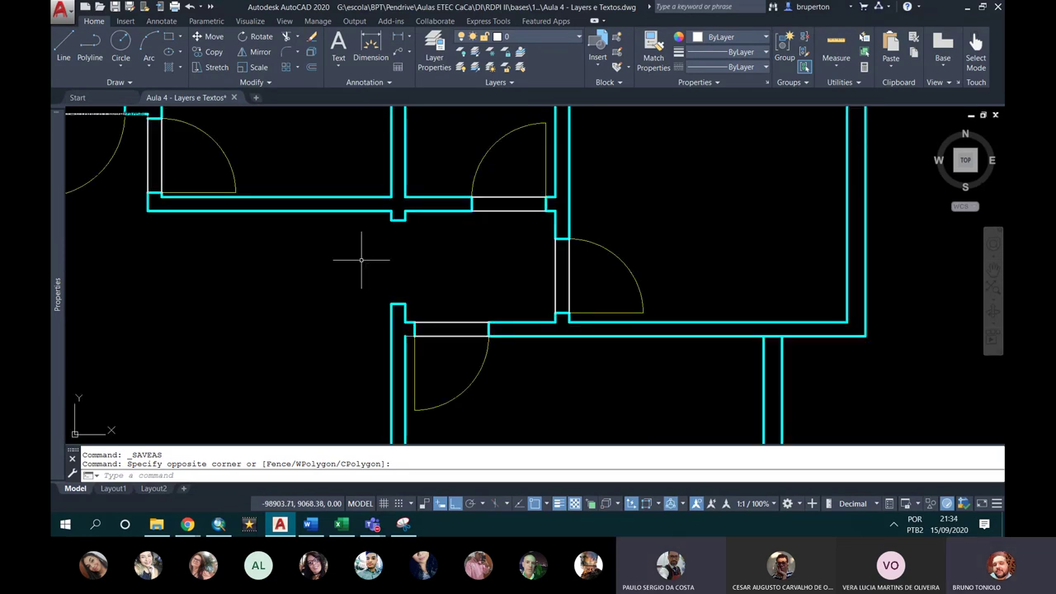
{"action": "scroll", "coordinate": [418, 278], "scroll_direction": "up", "scroll_amount": 1}
{"action": "scroll", "coordinate": [437, 240], "scroll_direction": "down", "scroll_amount": 2}
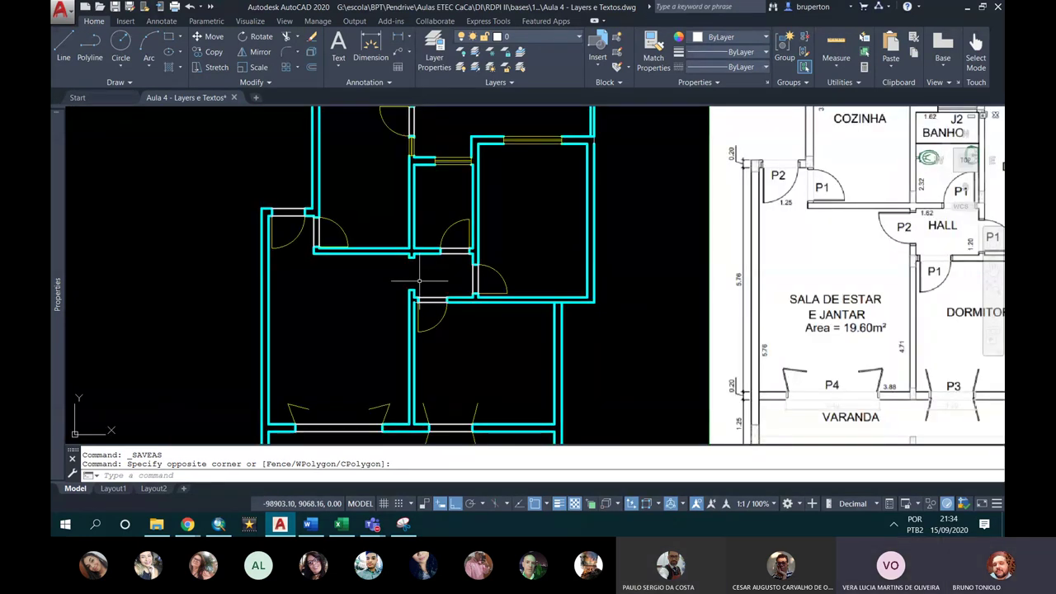
{"action": "scroll", "coordinate": [487, 227], "scroll_direction": "up", "scroll_amount": 2}
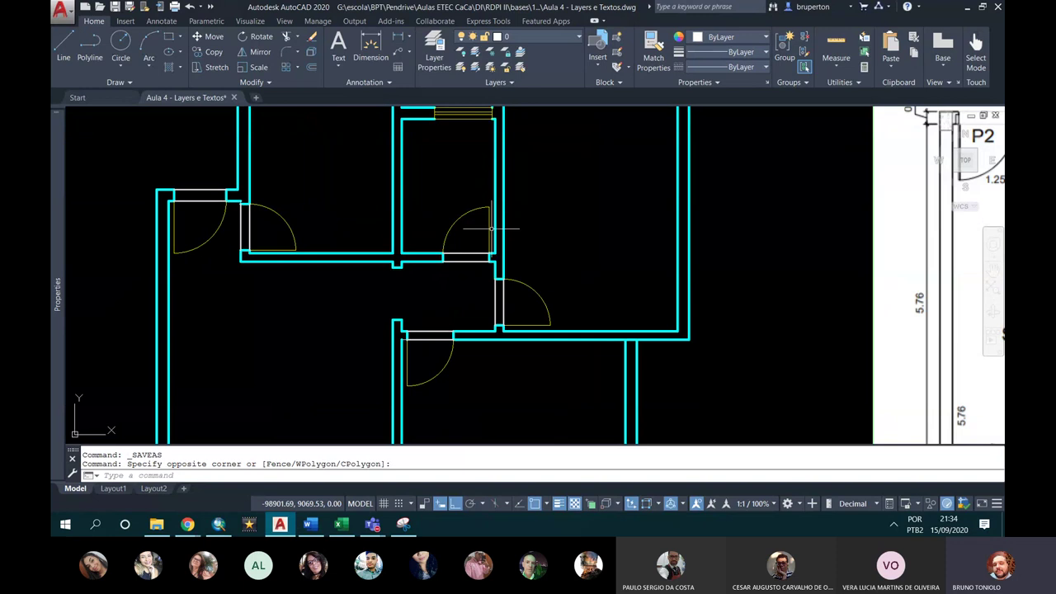
Step: Copy the selected door swing to the left
{"action": "left_click", "coordinate": [541, 301]}
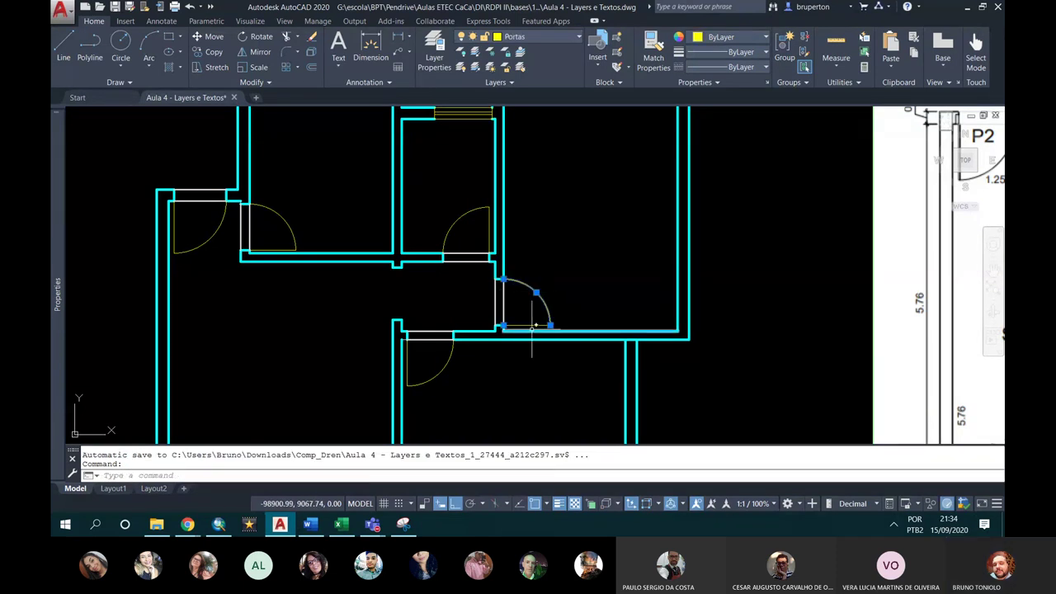
{"action": "left_click", "coordinate": [536, 338]}
{"action": "scroll", "coordinate": [518, 318], "scroll_direction": "down", "scroll_amount": 1}
{"action": "scroll", "coordinate": [515, 312], "scroll_direction": "down", "scroll_amount": 1}
{"action": "scroll", "coordinate": [516, 312], "scroll_direction": "up", "scroll_amount": 2}
{"action": "type", "text": "co"}
{"action": "key", "text": "Return"}
{"action": "left_click", "coordinate": [513, 307]}
{"action": "left_click", "coordinate": [373, 307]}
{"action": "key", "text": "Escape"}
Step: Rotate the copied door 180 degrees to flip its swing
{"action": "left_click", "coordinate": [422, 324]}
{"action": "left_click", "coordinate": [357, 299]}
{"action": "type", "text": "ro"}
{"action": "key", "text": "Return"}
{"action": "left_click", "coordinate": [426, 350]}
{"action": "left_click", "coordinate": [371, 346]}
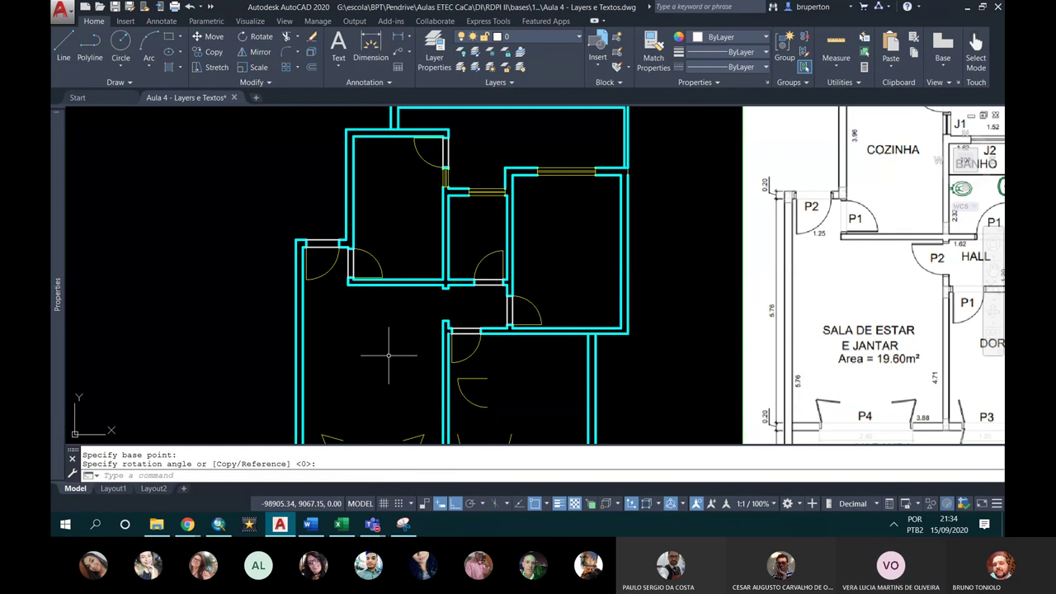
Step: Move the rotated door into its wall opening and zoom in on it
{"action": "type", "text": "m"}
{"action": "key", "text": "Return"}
{"action": "scroll", "coordinate": [512, 413], "scroll_direction": "up", "scroll_amount": 2}
{"action": "left_click", "coordinate": [474, 388]}
{"action": "key", "text": "Return"}
{"action": "left_click", "coordinate": [486, 361]}
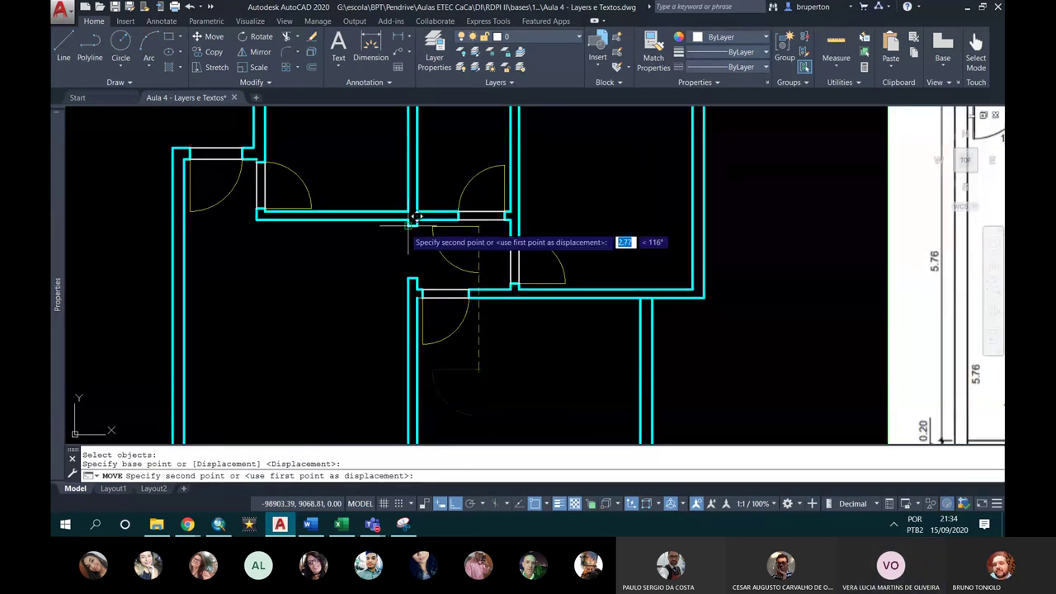
{"action": "left_click", "coordinate": [406, 224]}
{"action": "scroll", "coordinate": [406, 227], "scroll_direction": "down", "scroll_amount": 2}
{"action": "scroll", "coordinate": [409, 258], "scroll_direction": "down", "scroll_amount": 1}
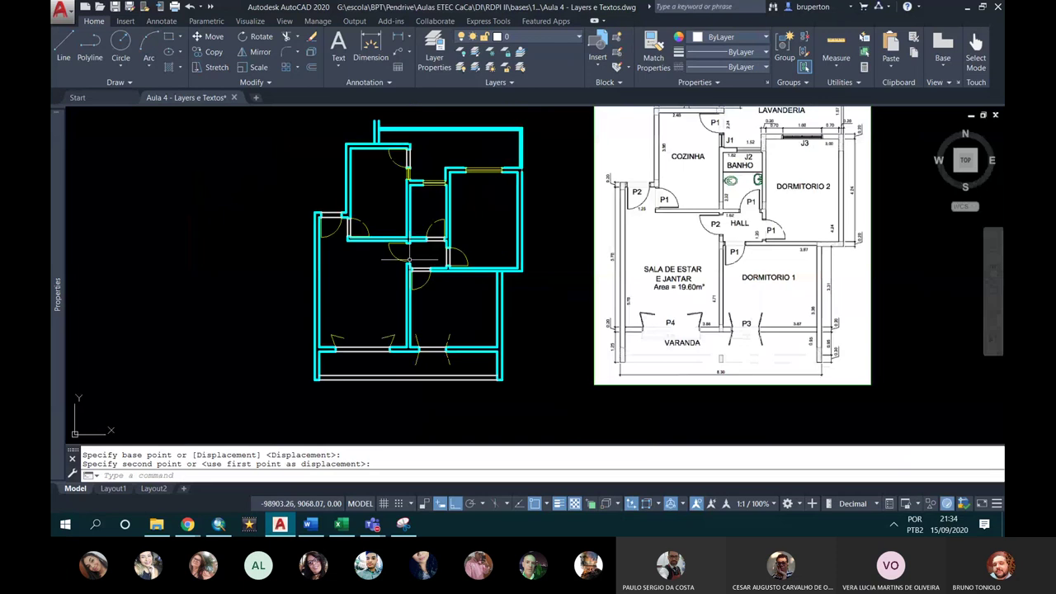
{"action": "scroll", "coordinate": [410, 260], "scroll_direction": "up", "scroll_amount": 2}
{"action": "scroll", "coordinate": [410, 251], "scroll_direction": "up", "scroll_amount": 2}
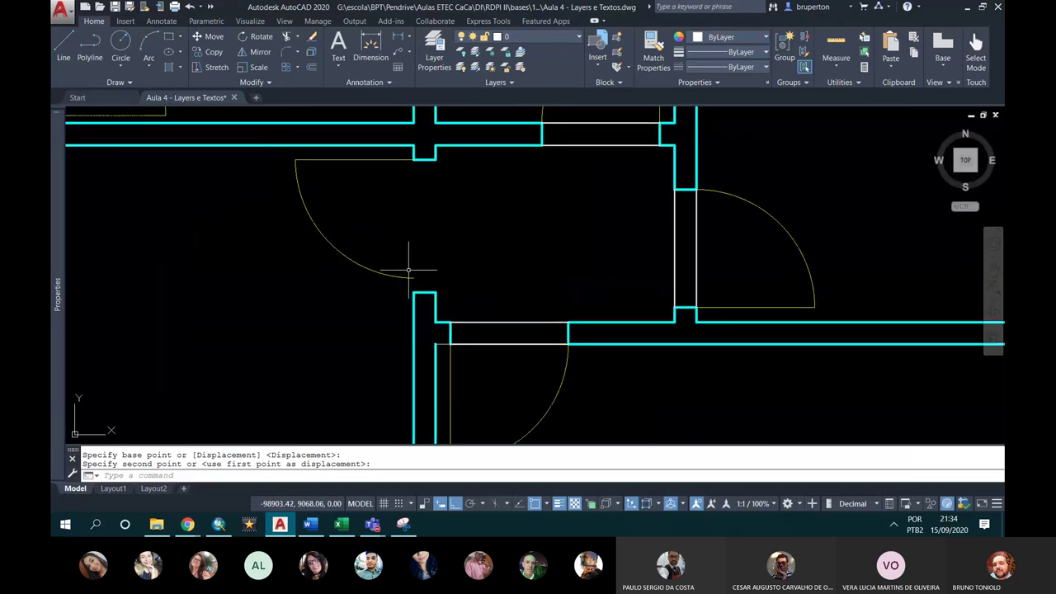
Step: Draw a circle centred on the door leaf's end with the door width as radius
{"action": "left_click", "coordinate": [378, 161]}
{"action": "key", "text": "Escape"}
{"action": "type", "text": "c"}
{"action": "key", "text": "Return"}
{"action": "left_click", "coordinate": [413, 159]}
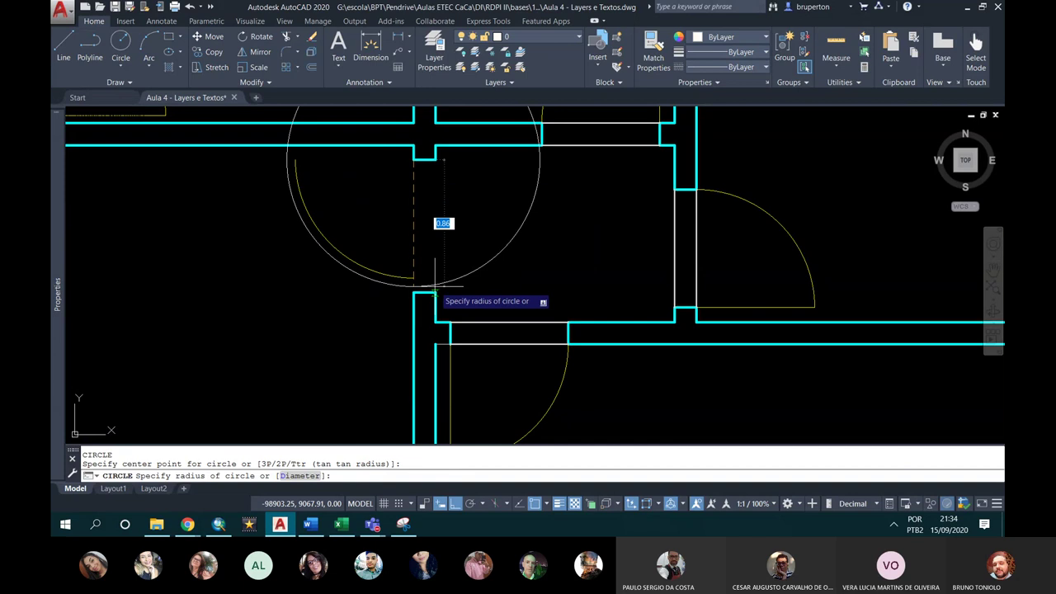
{"action": "left_click", "coordinate": [410, 291]}
{"action": "left_click", "coordinate": [386, 274]}
{"action": "key", "text": "Escape"}
Step: Draw a line from the door leaf's end to the circle's edge
{"action": "type", "text": "l"}
{"action": "key", "text": "Return"}
{"action": "left_click", "coordinate": [413, 160]}
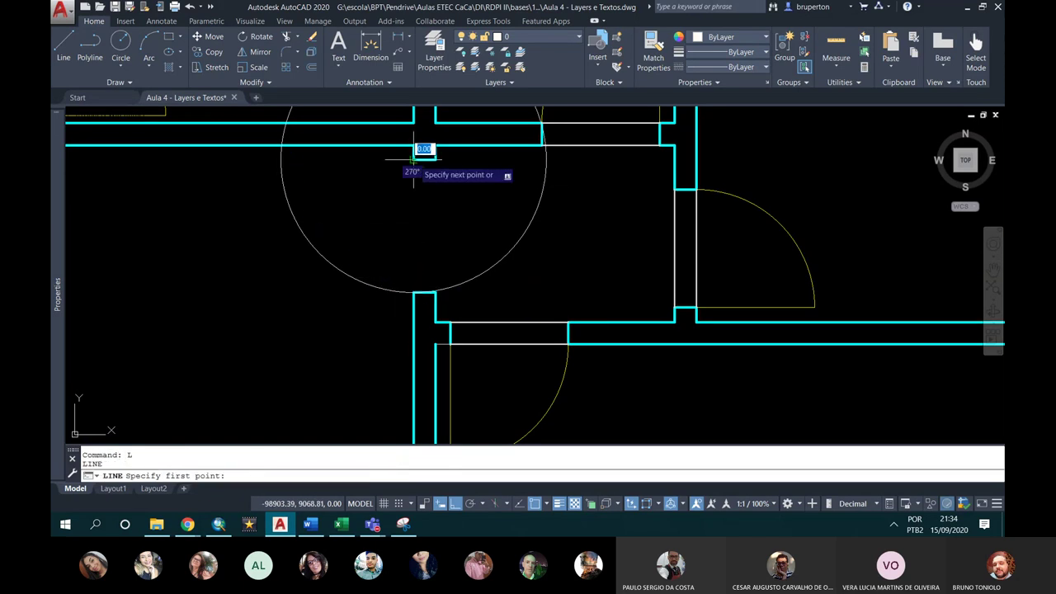
{"action": "left_click", "coordinate": [283, 160]}
{"action": "key", "text": "Escape"}
{"action": "key", "text": "Escape"}
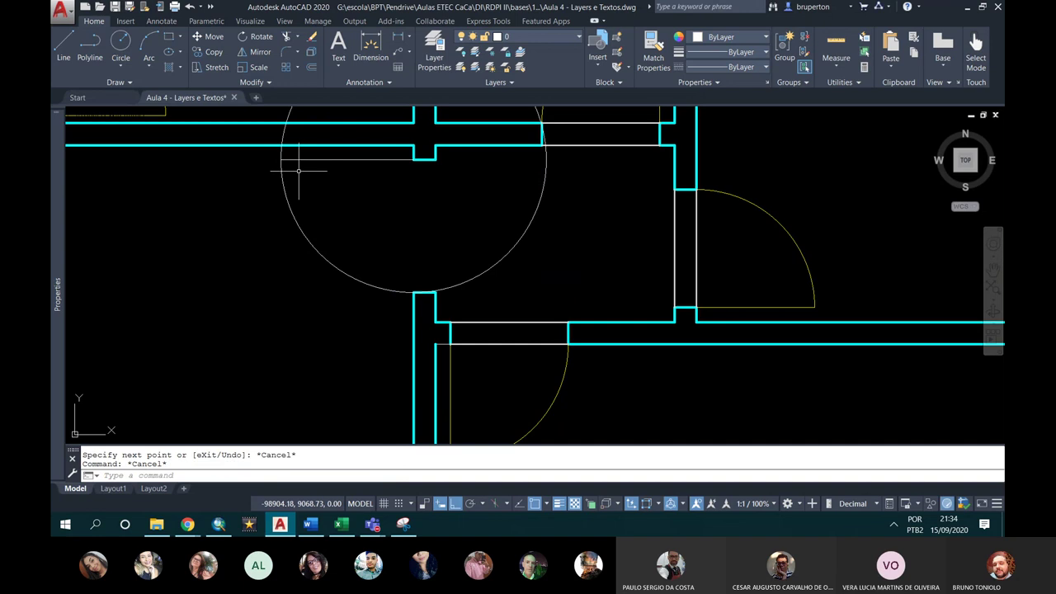
Step: Trim the circle and wall line across the opening, leaving a quarter-arc swing
{"action": "middle_click_drag", "start_coordinate": [299, 170], "coordinate": [393, 265]}
{"action": "type", "text": "tr"}
{"action": "key", "text": "Return"}
{"action": "key", "text": "Return"}
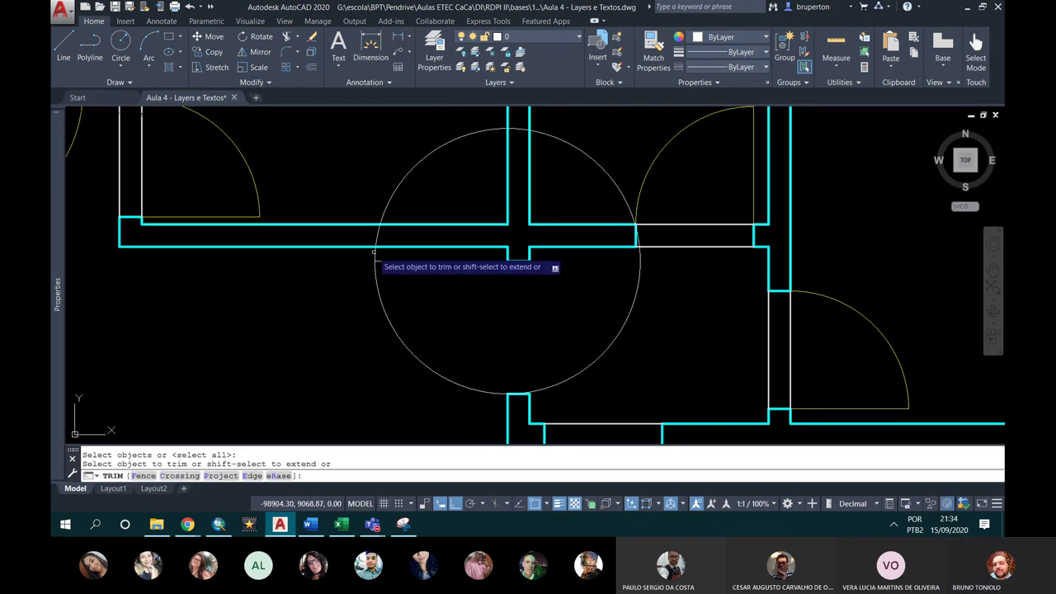
{"action": "left_click", "coordinate": [385, 213]}
{"action": "left_click", "coordinate": [518, 223]}
{"action": "left_click", "coordinate": [518, 129]}
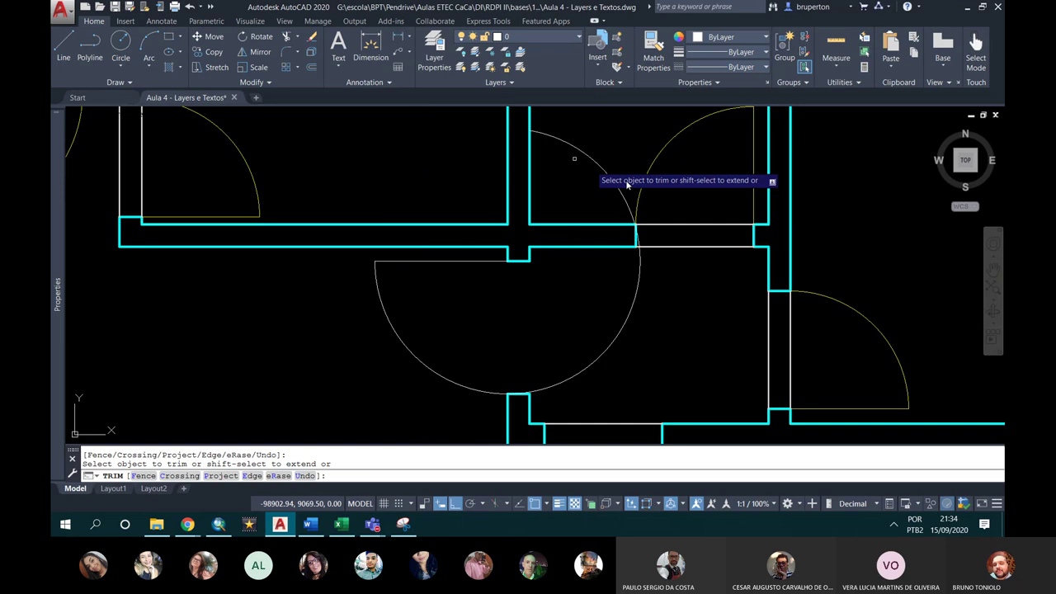
{"action": "left_click", "coordinate": [594, 163]}
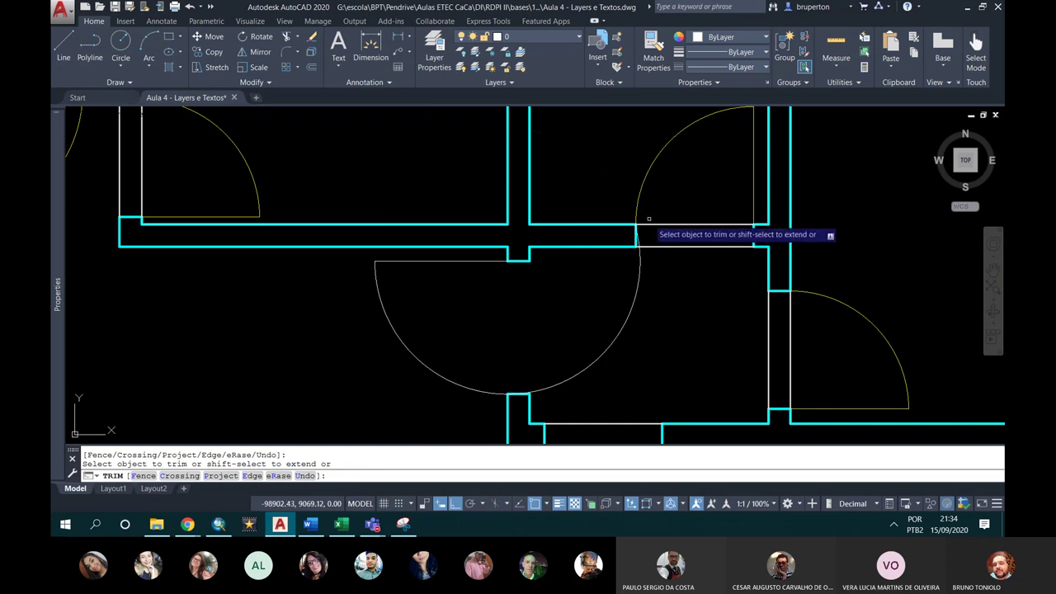
{"action": "left_click", "coordinate": [635, 271]}
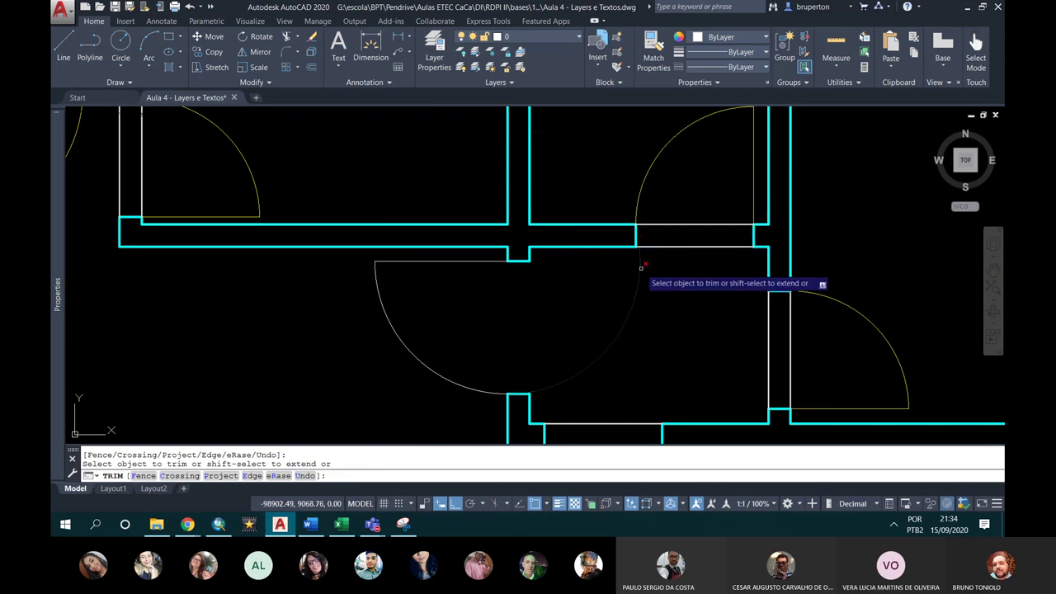
{"action": "key", "text": "Escape"}
Step: Match an existing yellow door arc's properties onto the new hall door swing
{"action": "type", "text": "ma"}
{"action": "key", "text": "Return"}
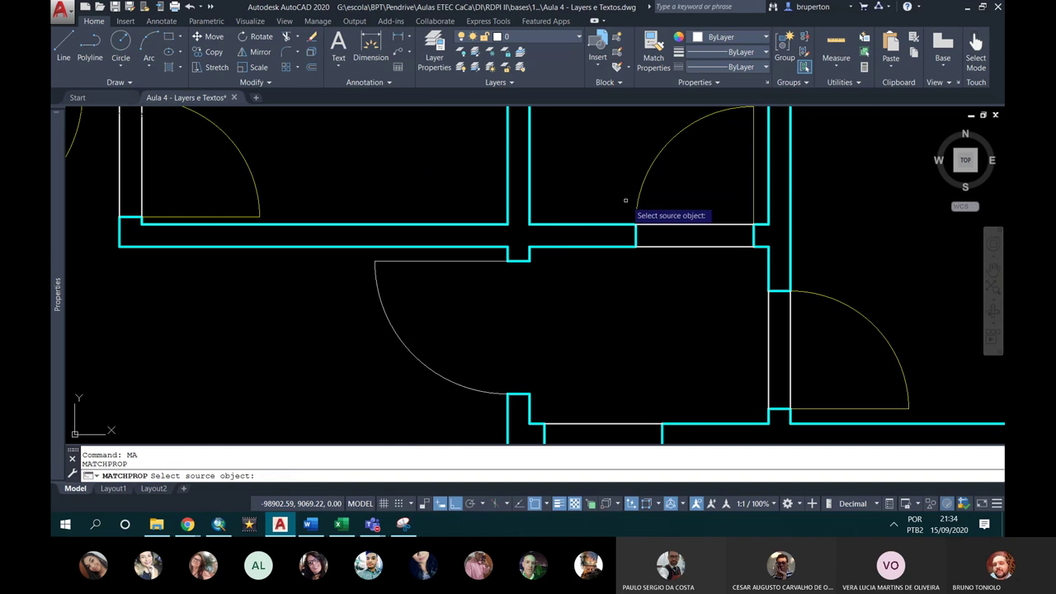
{"action": "left_click", "coordinate": [639, 215]}
{"action": "left_click", "coordinate": [379, 293]}
{"action": "left_click", "coordinate": [374, 306]}
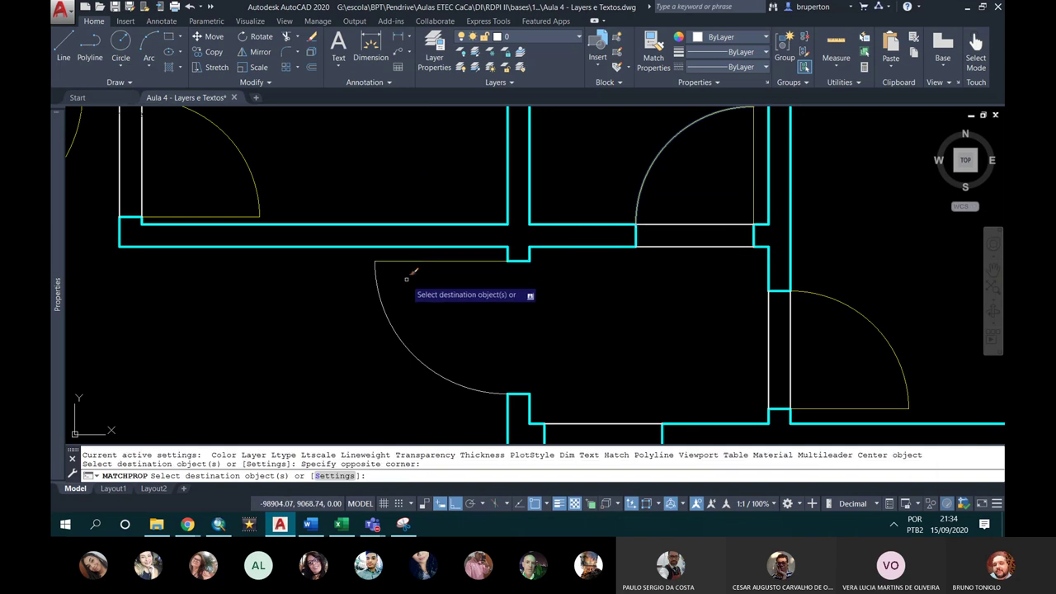
{"action": "left_click", "coordinate": [463, 318]}
{"action": "key", "text": "Return"}
Step: Save the drawing and zoom out to show the whole plan beside the reference
{"action": "scroll", "coordinate": [450, 264], "scroll_direction": "down", "scroll_amount": 2}
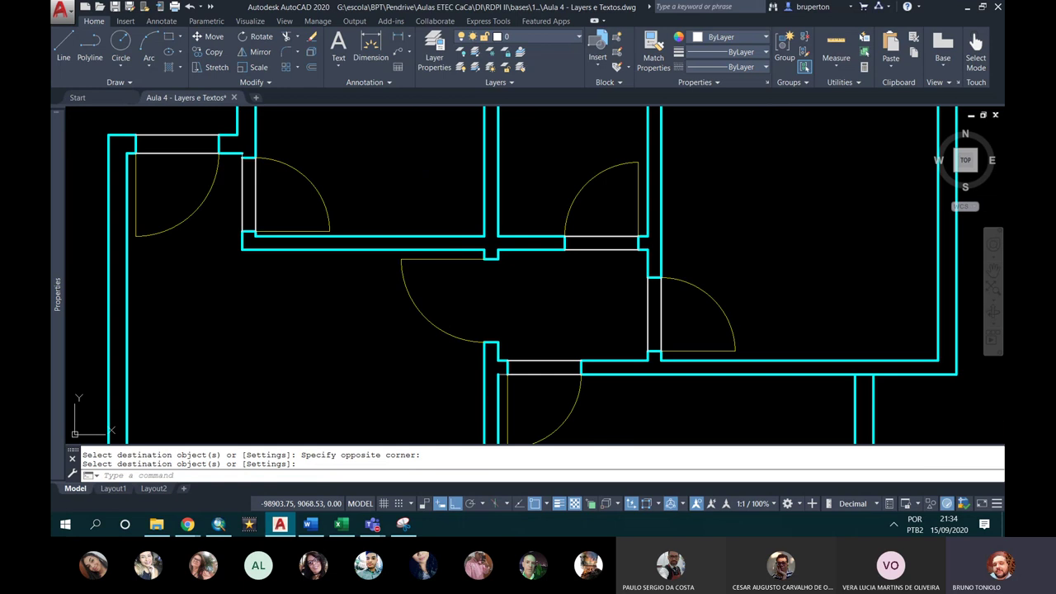
{"action": "key", "text": "ctrl+s"}
{"action": "scroll", "coordinate": [507, 272], "scroll_direction": "down", "scroll_amount": 2}
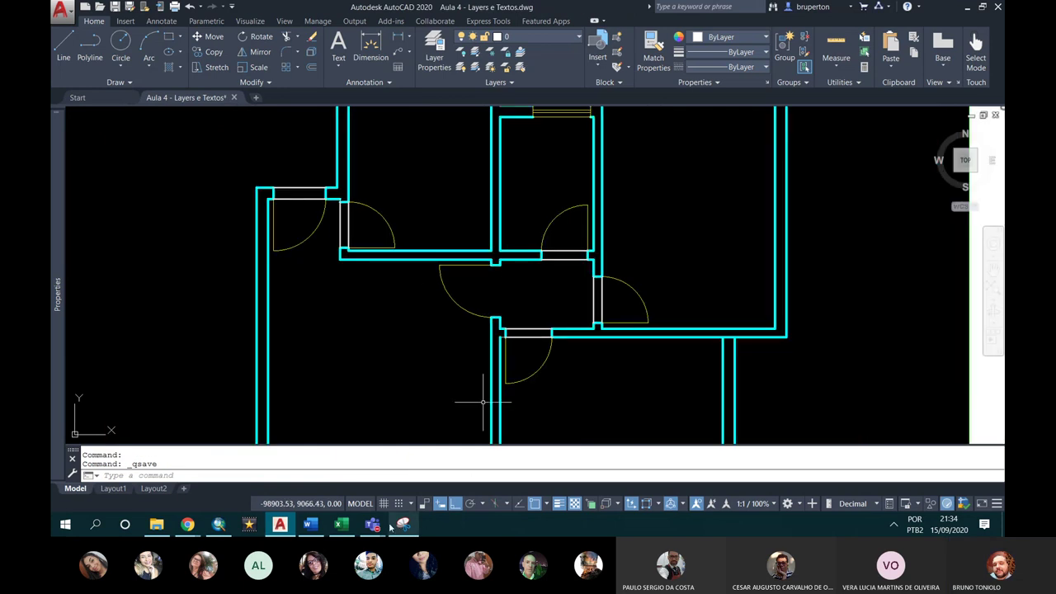
{"action": "scroll", "coordinate": [444, 314], "scroll_direction": "down", "scroll_amount": 3}
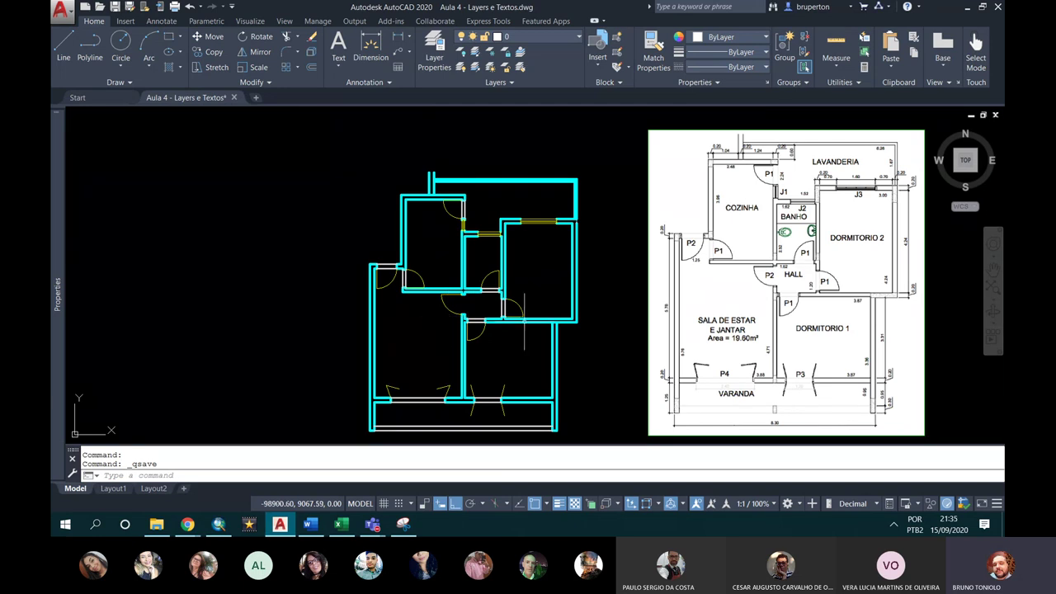
{"action": "scroll", "coordinate": [449, 310], "scroll_direction": "up", "scroll_amount": 5}
{"action": "scroll", "coordinate": [450, 300], "scroll_direction": "down", "scroll_amount": 3}
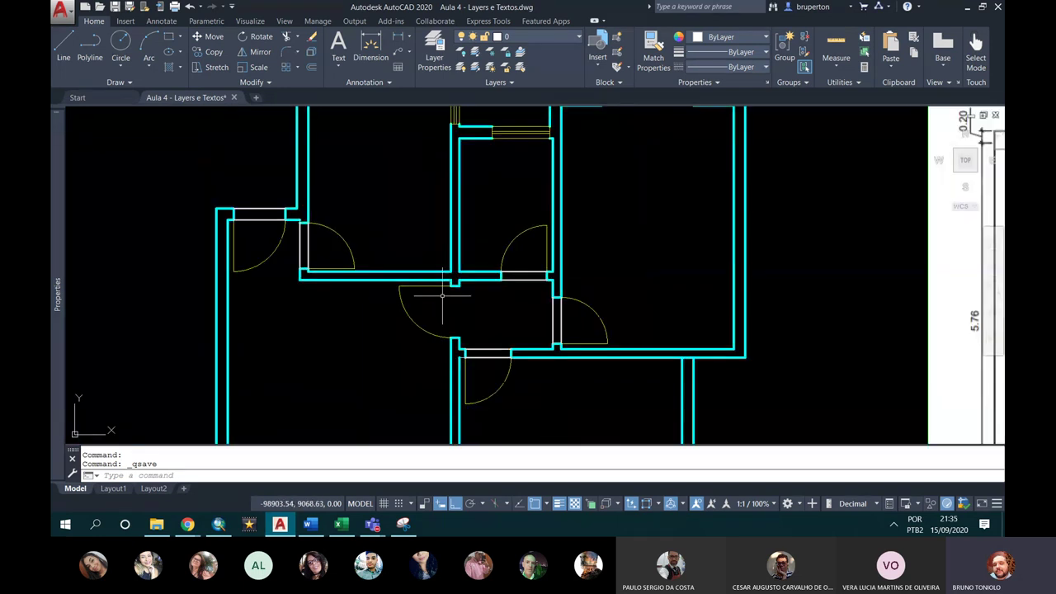
{"action": "scroll", "coordinate": [443, 299], "scroll_direction": "down", "scroll_amount": 2}
{"action": "scroll", "coordinate": [436, 291], "scroll_direction": "down", "scroll_amount": 2}
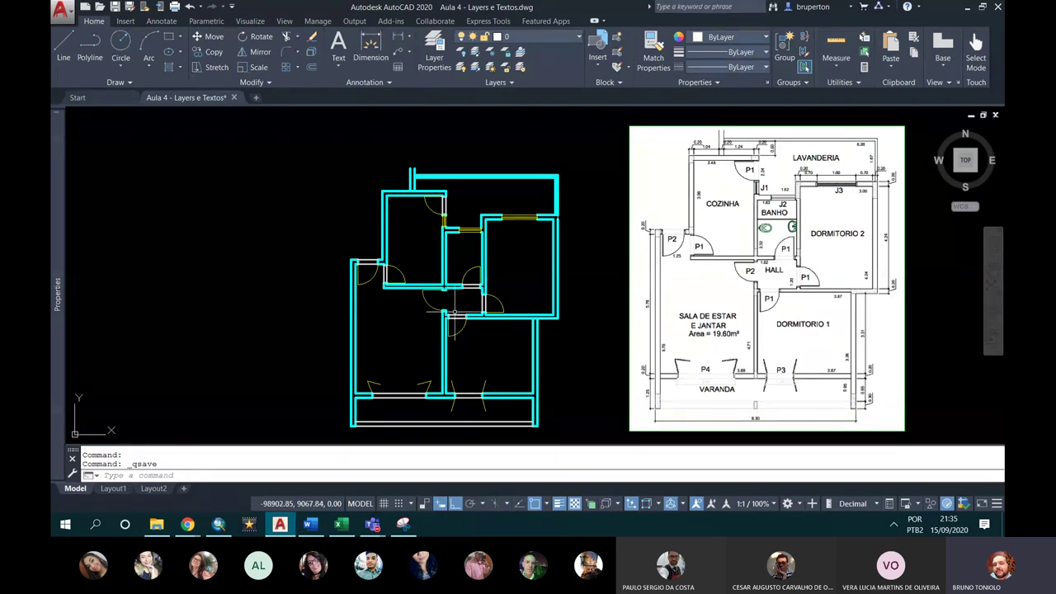
{"action": "middle_click_drag", "start_coordinate": [460, 245], "coordinate": [451, 231]}
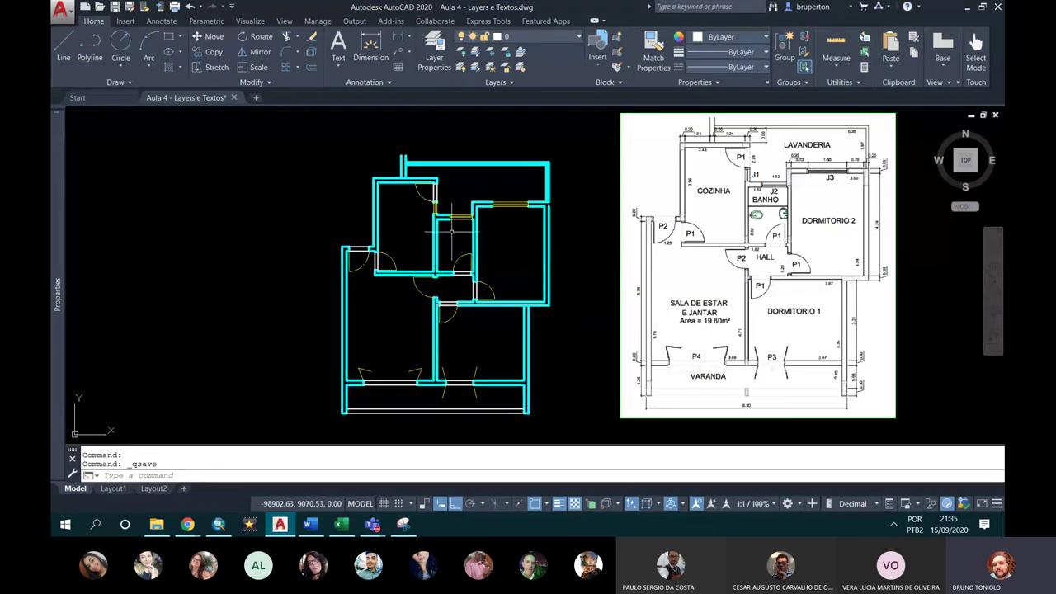
Step: Make Textos current and draw a multiline text box (Standard, height 0.20) in the living room
{"action": "left_click", "coordinate": [531, 40]}
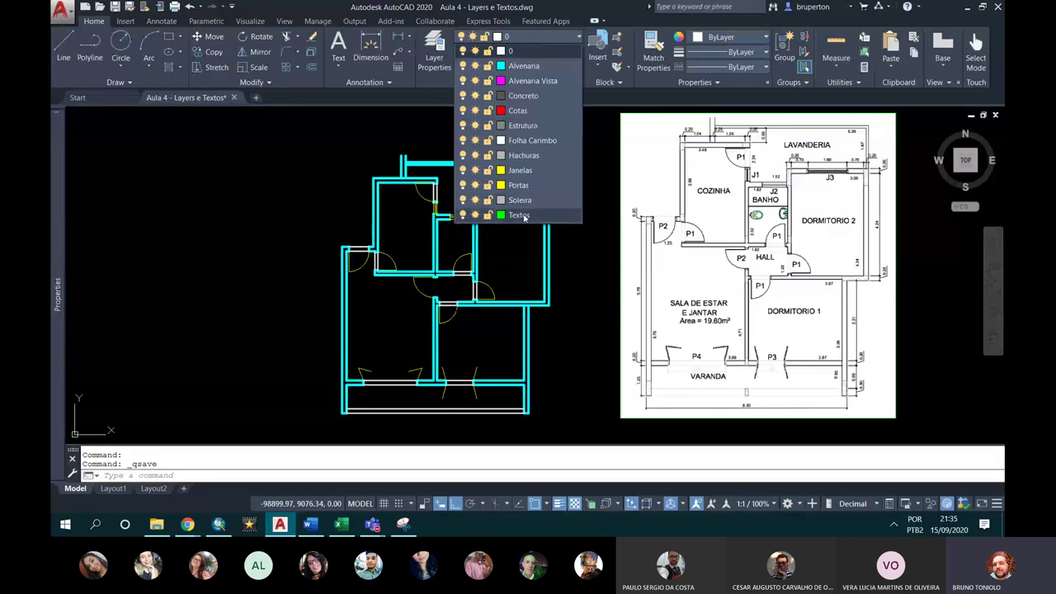
{"action": "left_click", "coordinate": [519, 216]}
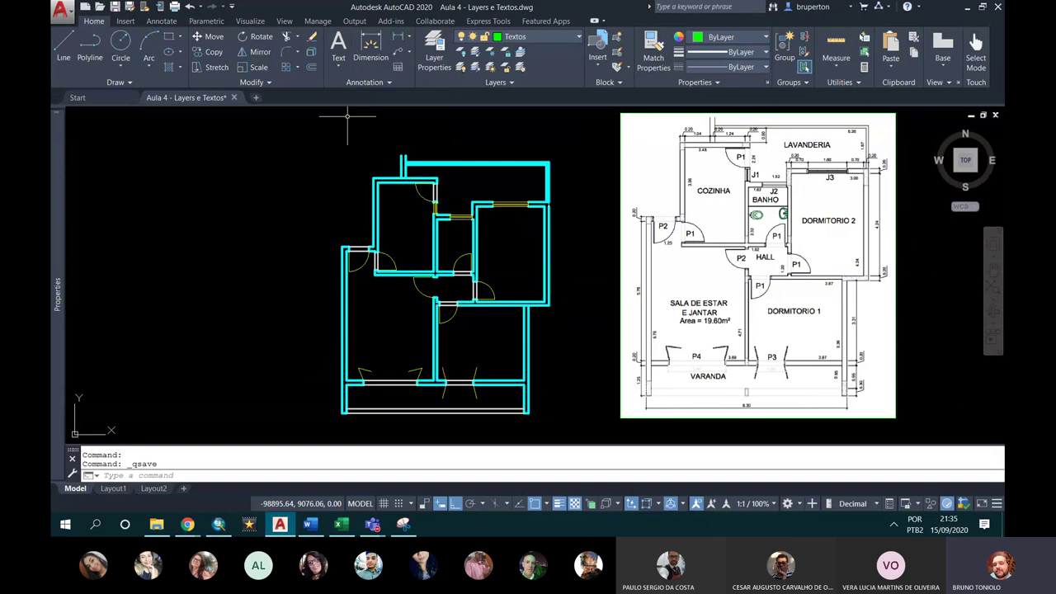
{"action": "type", "text": "MT"}
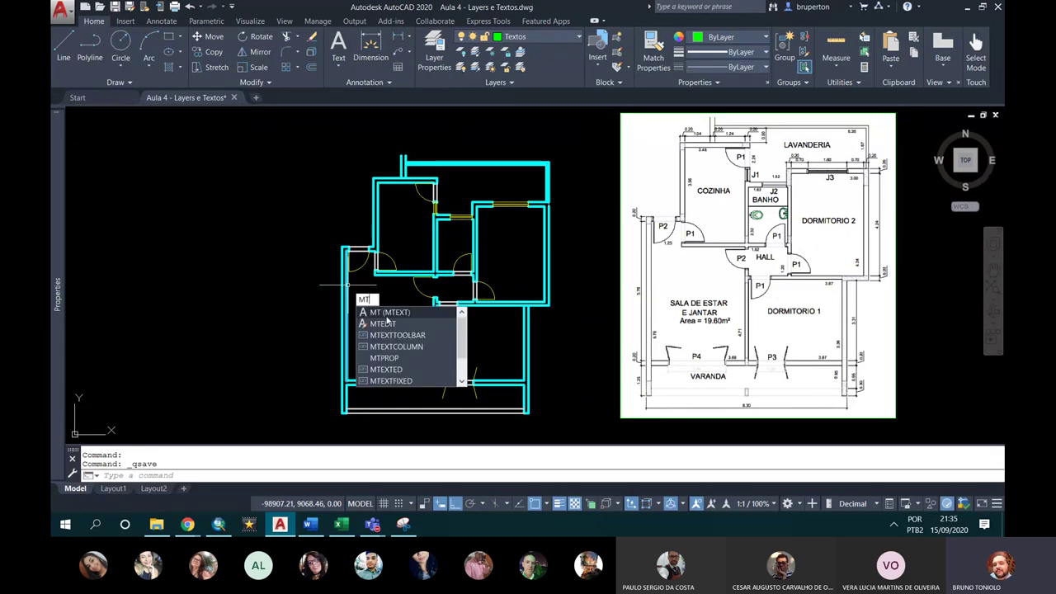
{"action": "left_click", "coordinate": [383, 314]}
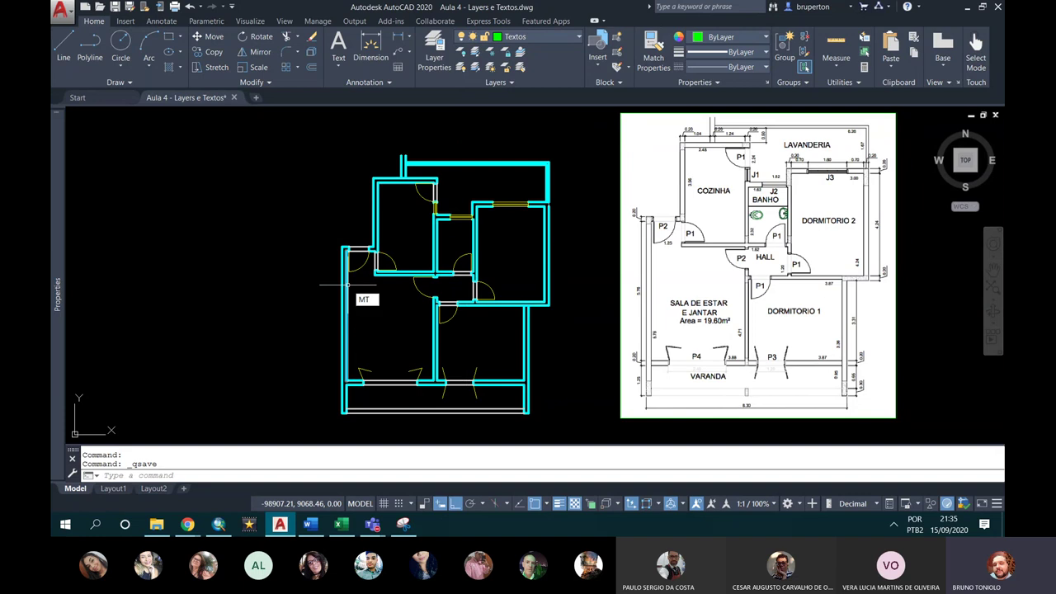
{"action": "scroll", "coordinate": [361, 315], "scroll_direction": "up", "scroll_amount": 3}
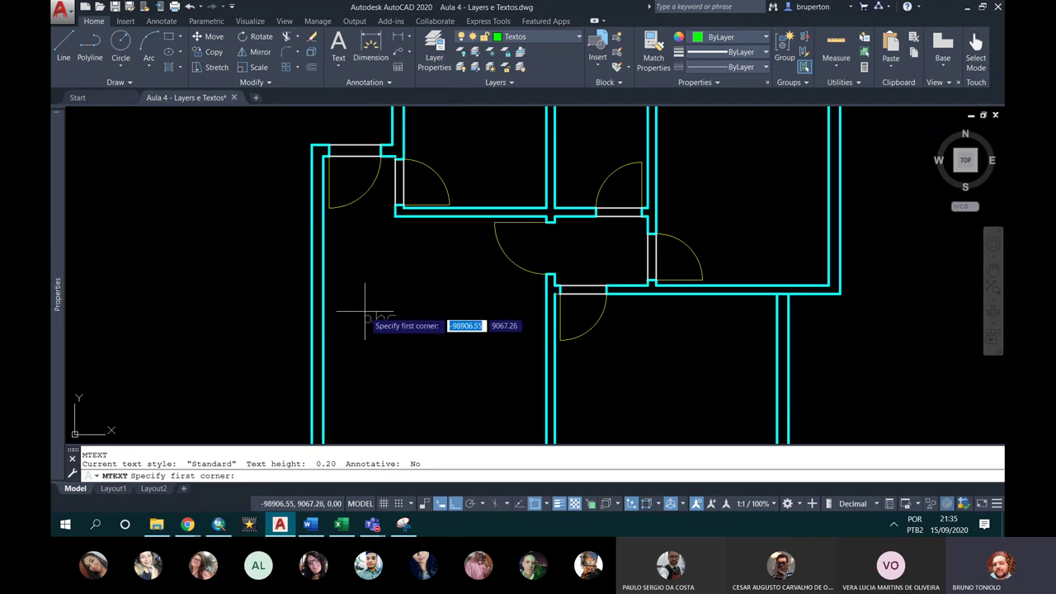
{"action": "scroll", "coordinate": [344, 217], "scroll_direction": "down", "scroll_amount": 1}
{"action": "scroll", "coordinate": [338, 221], "scroll_direction": "down", "scroll_amount": 1}
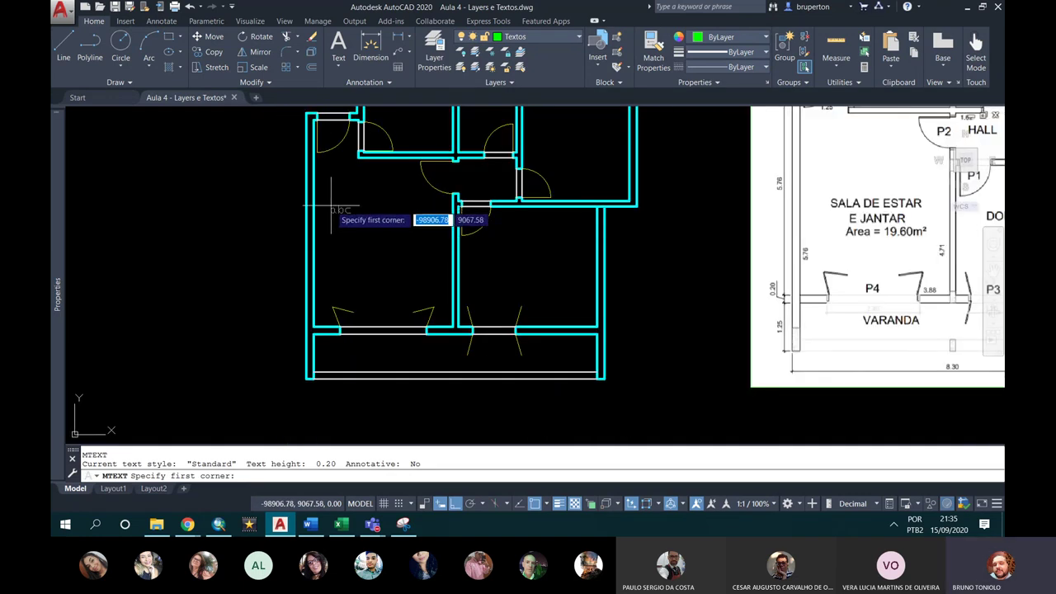
{"action": "left_click", "coordinate": [335, 206]}
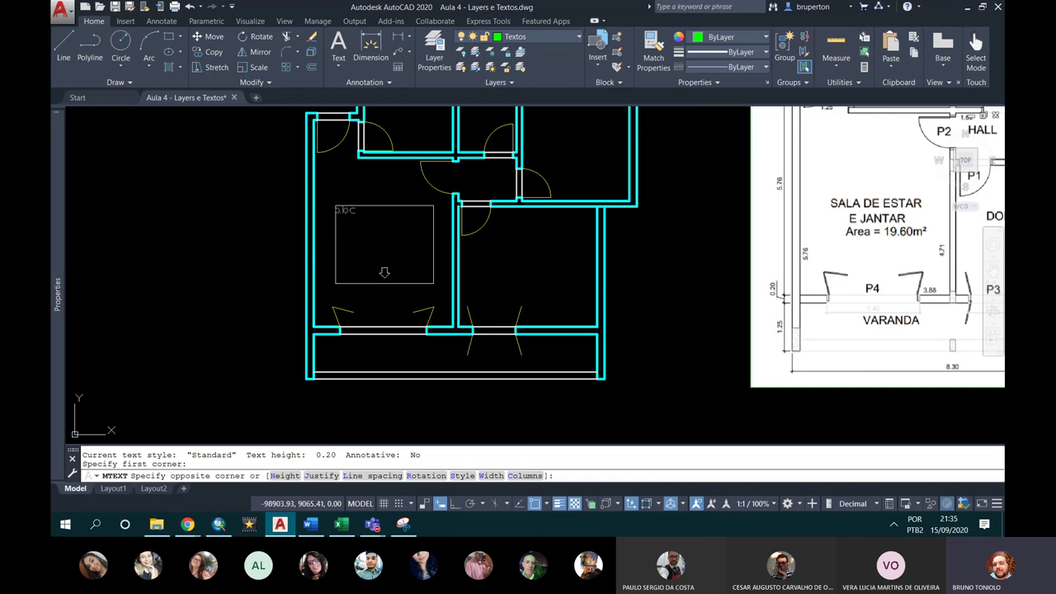
{"action": "left_click", "coordinate": [434, 283]}
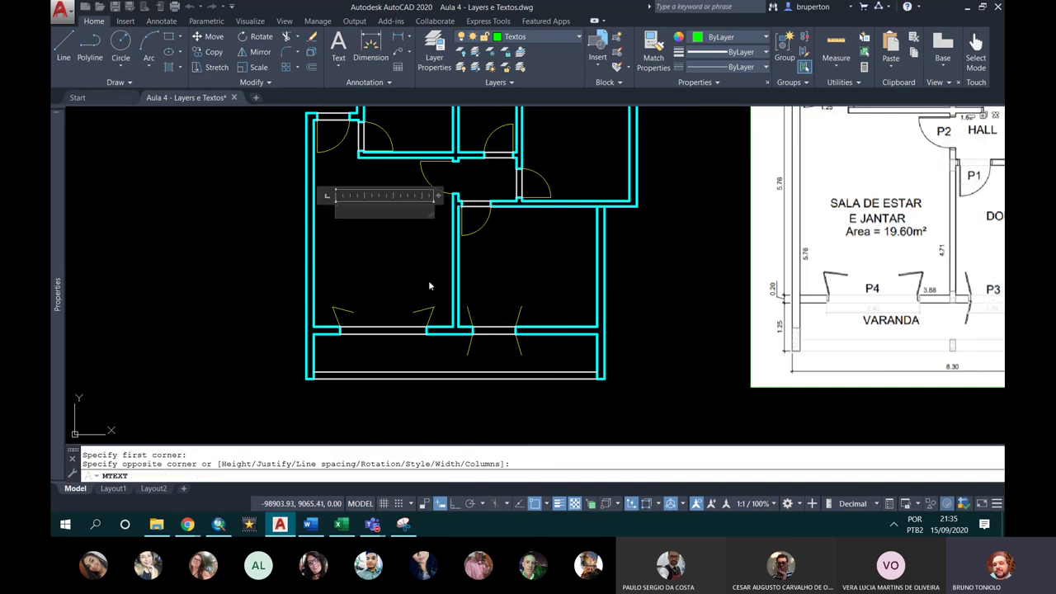
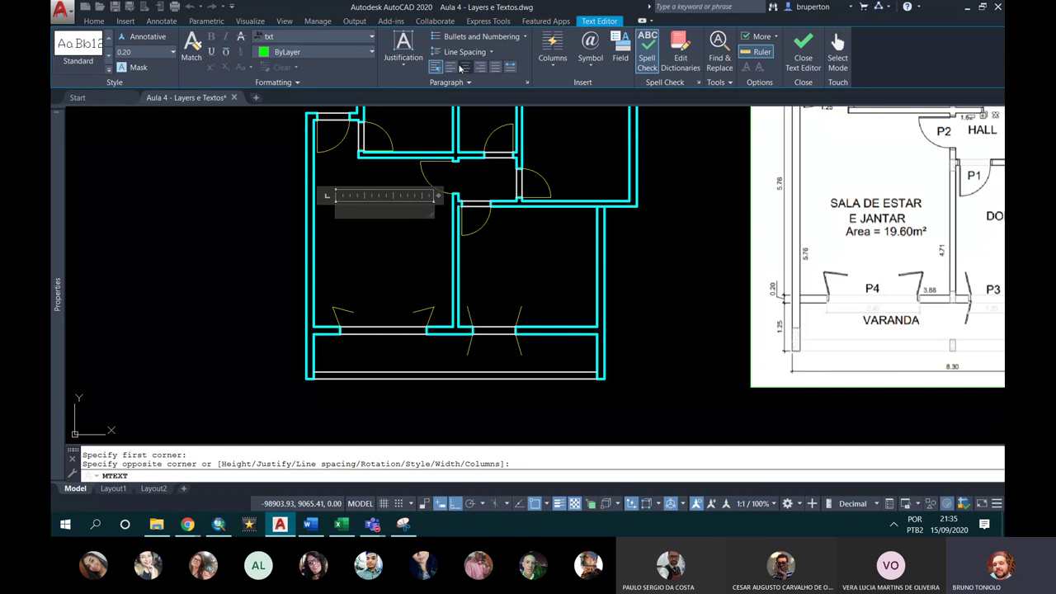
Step: Set the label font to Arial with a text height of 0.10
{"action": "left_click", "coordinate": [328, 39]}
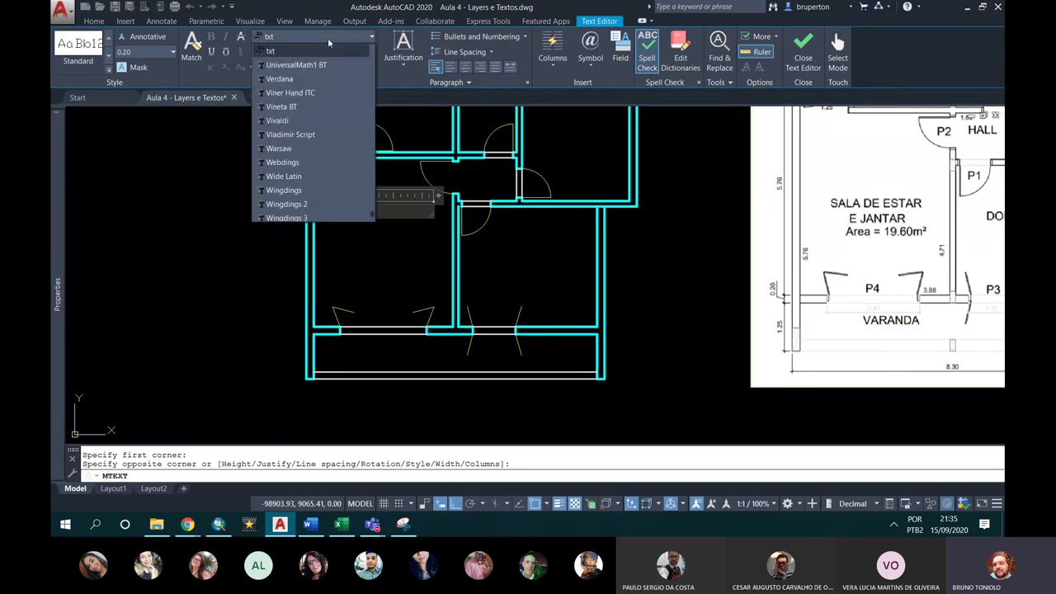
{"action": "scroll", "coordinate": [313, 132], "scroll_direction": "down", "scroll_amount": 5}
{"action": "left_click", "coordinate": [303, 203]}
{"action": "type", "text": "0.1"}
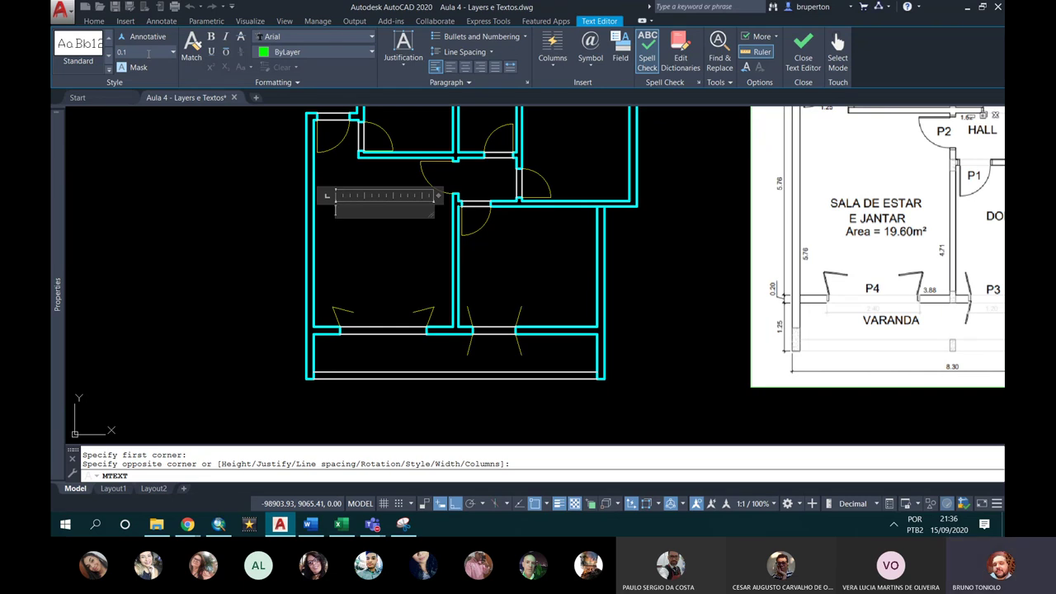
{"action": "key", "text": "Return"}
{"action": "type", "text": "SALA DE ESTAR"}
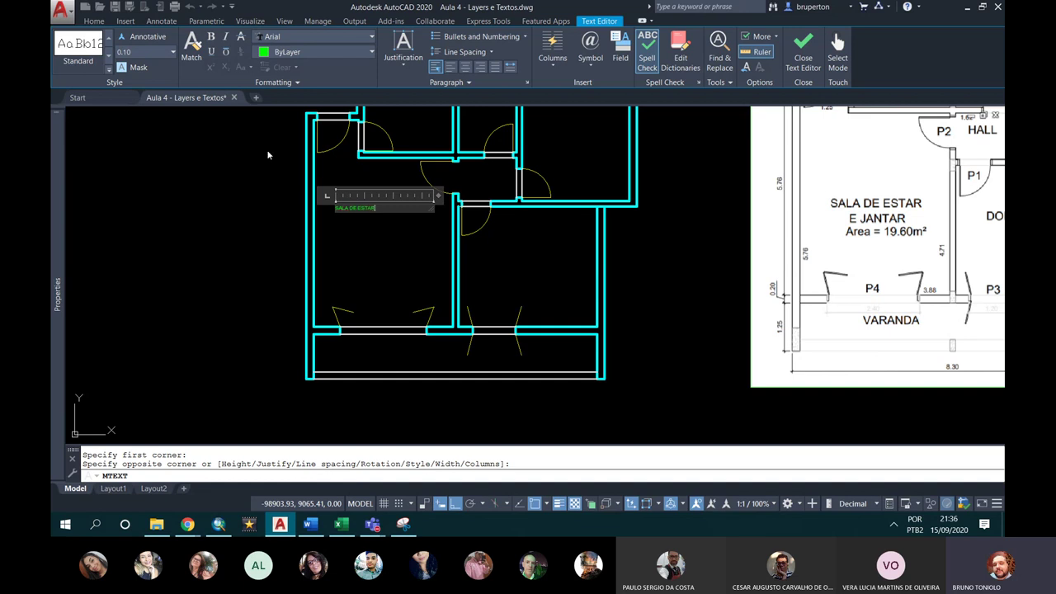
Step: Enter the label text 'SALA DE ESTAR E JANTAR' with 'Área = 19,60 m²' below
{"action": "scroll", "coordinate": [294, 183], "scroll_direction": "up", "scroll_amount": 3}
{"action": "scroll", "coordinate": [331, 203], "scroll_direction": "down", "scroll_amount": 2}
{"action": "scroll", "coordinate": [331, 203], "scroll_direction": "down", "scroll_amount": 1}
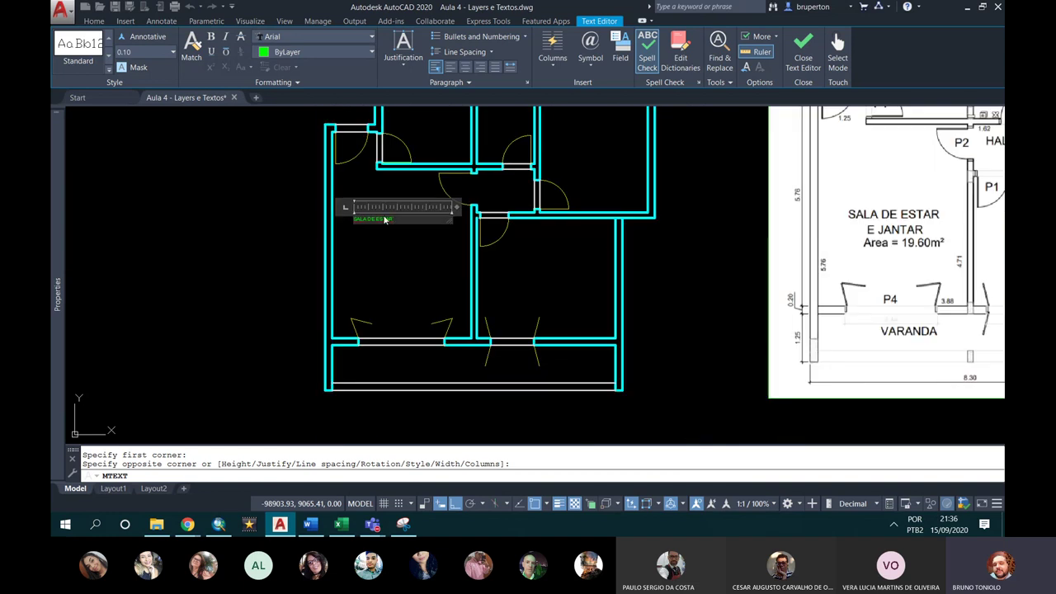
{"action": "key", "text": "ctrl+a"}
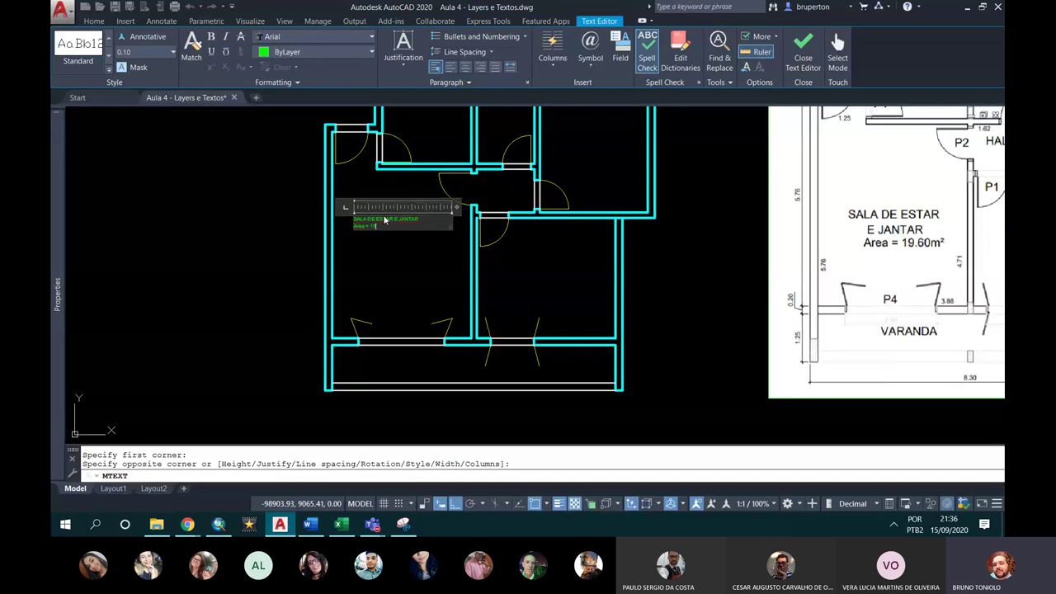
{"action": "type", "text": "19.60m²"}
{"action": "scroll", "coordinate": [384, 220], "scroll_direction": "up", "scroll_amount": 3}
{"action": "scroll", "coordinate": [400, 241], "scroll_direction": "down", "scroll_amount": 2}
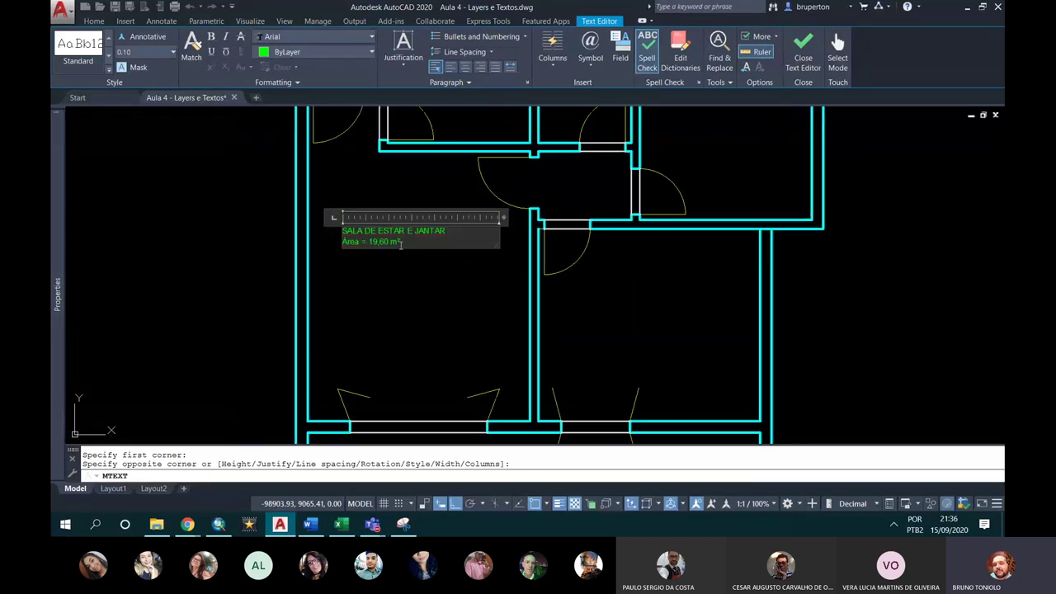
{"action": "key", "text": "ctrl+a"}
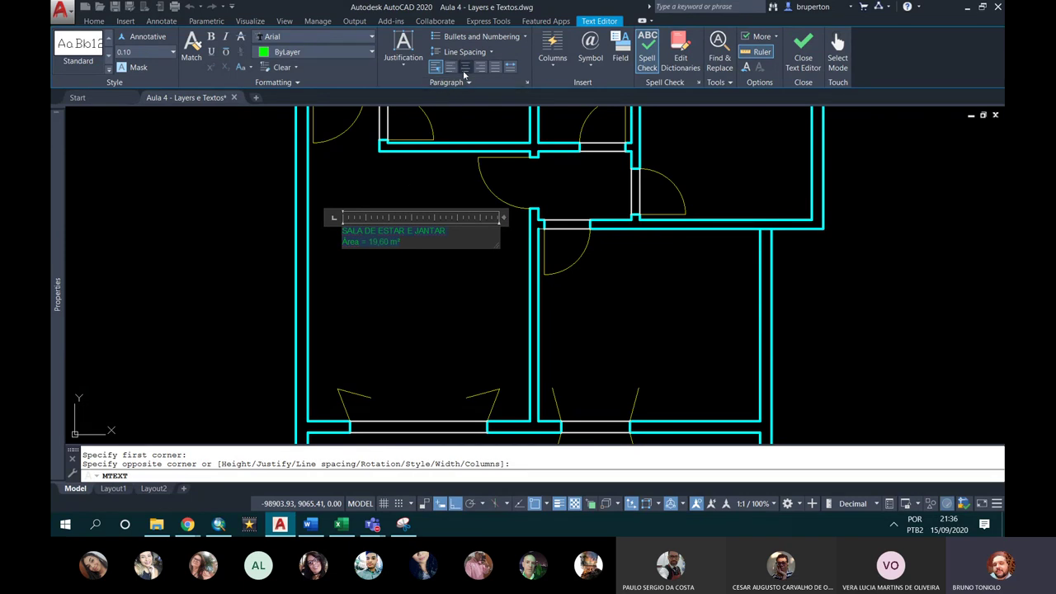
Step: Center-justify the label and narrow its box so the name wraps onto three lines
{"action": "left_click", "coordinate": [464, 72]}
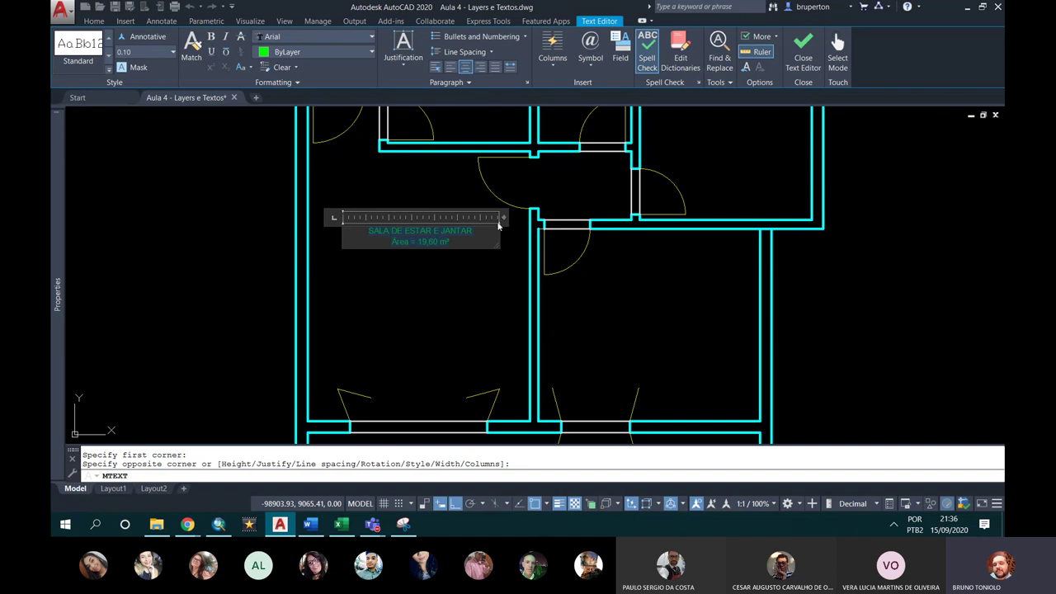
{"action": "left_click_drag", "start_coordinate": [502, 217], "coordinate": [419, 217]}
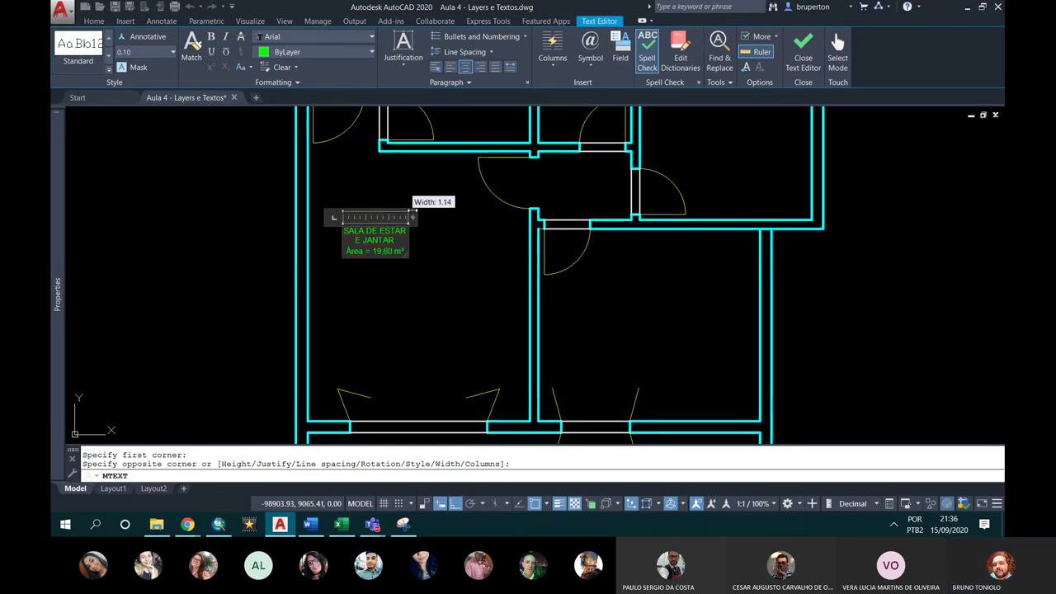
{"action": "left_click", "coordinate": [437, 289]}
{"action": "scroll", "coordinate": [396, 207], "scroll_direction": "down", "scroll_amount": 2}
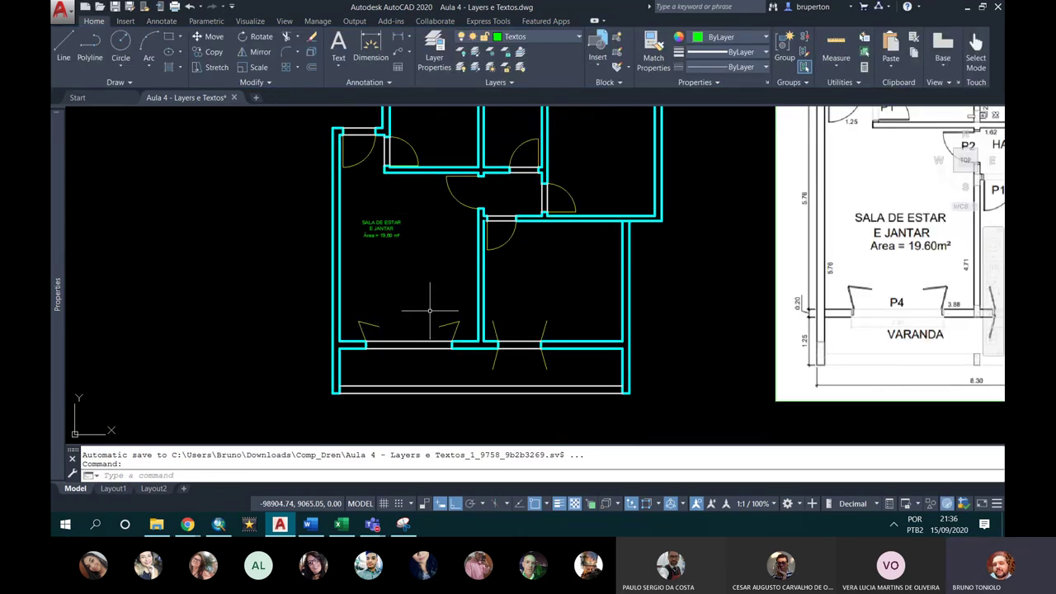
Step: Move the SALA DE ESTAR E JANTAR label to the middle of the living room
{"action": "left_click", "coordinate": [343, 265]}
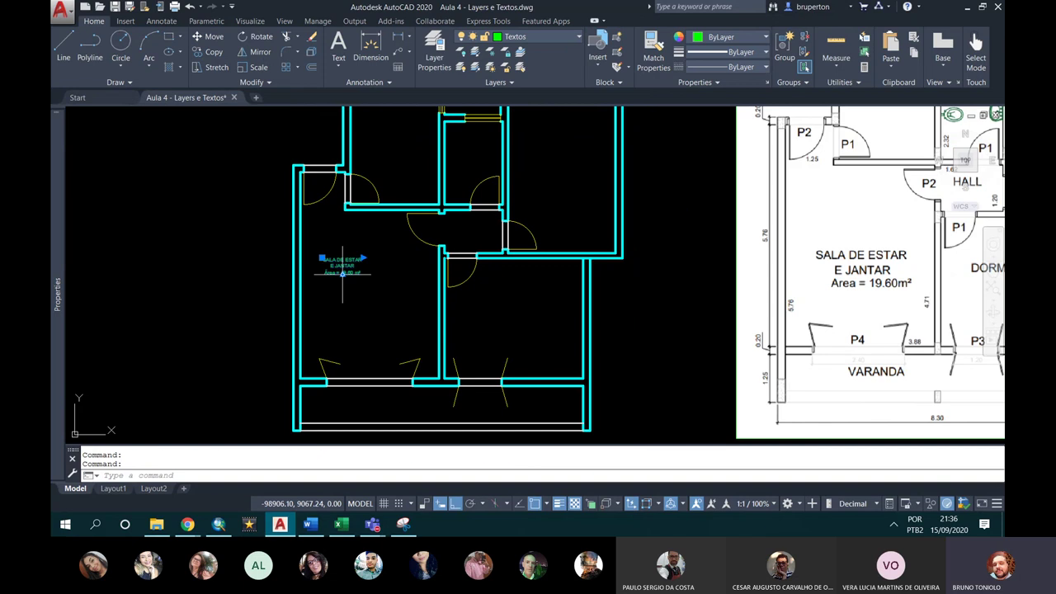
{"action": "type", "text": "m"}
{"action": "key", "text": "Return"}
{"action": "left_click", "coordinate": [341, 265]}
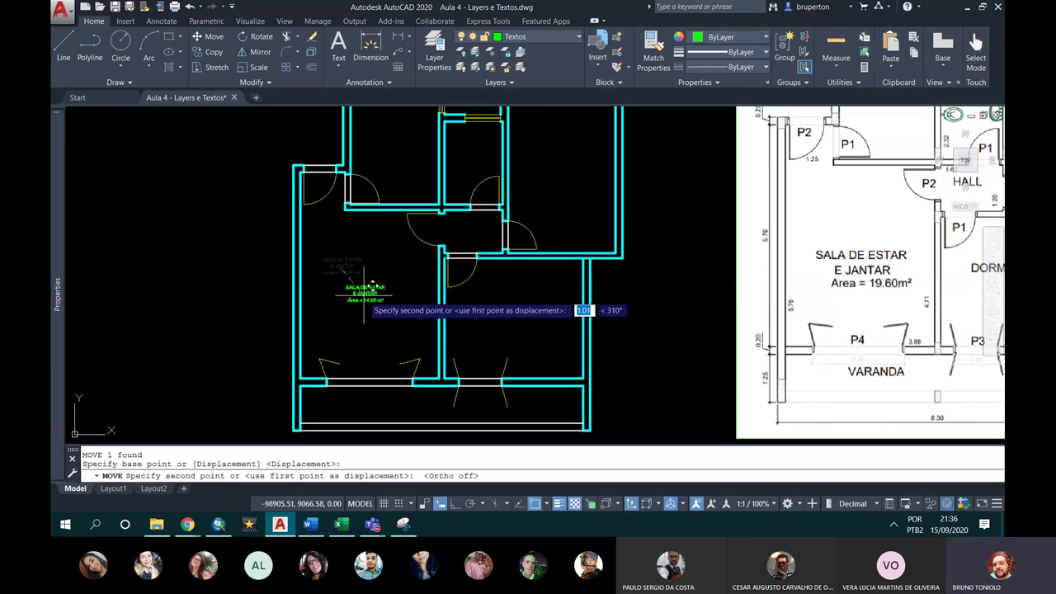
{"action": "left_click", "coordinate": [366, 294]}
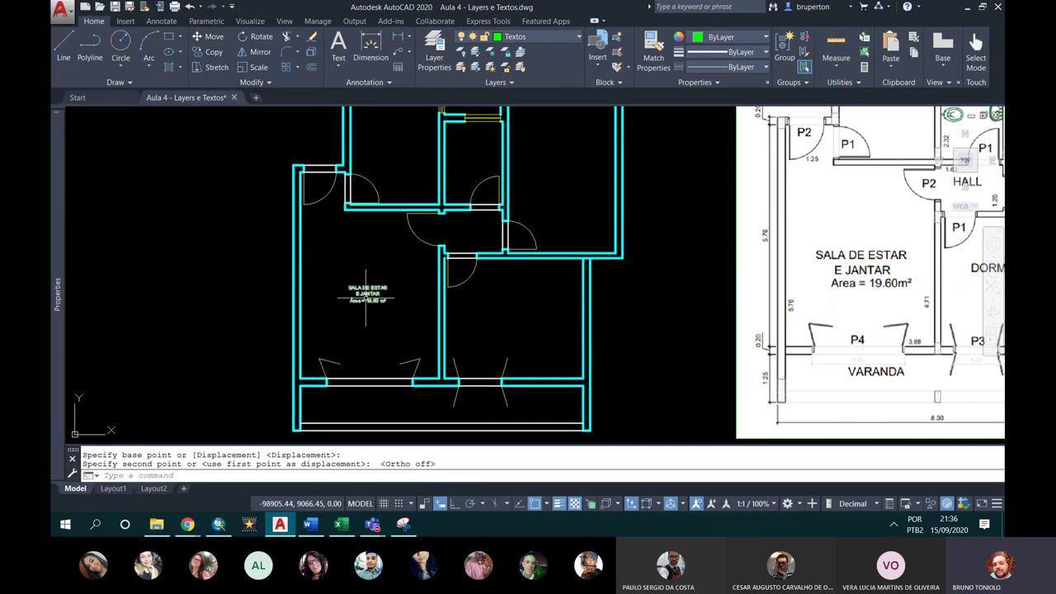
{"action": "scroll", "coordinate": [366, 294], "scroll_direction": "up", "scroll_amount": 5}
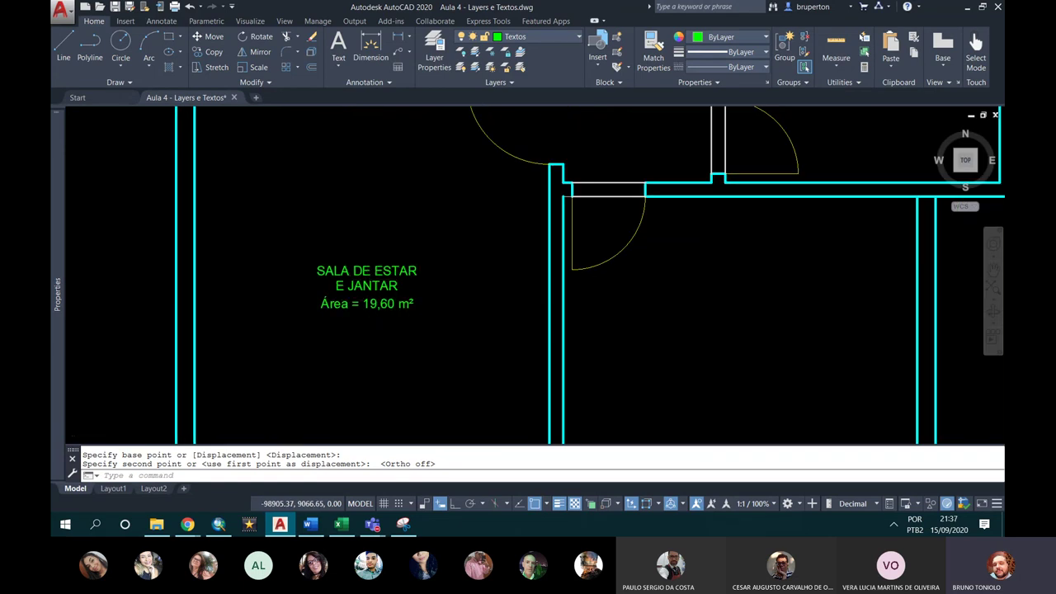
{"action": "scroll", "coordinate": [368, 284], "scroll_direction": "down", "scroll_amount": 3}
{"action": "scroll", "coordinate": [364, 278], "scroll_direction": "down", "scroll_amount": 2}
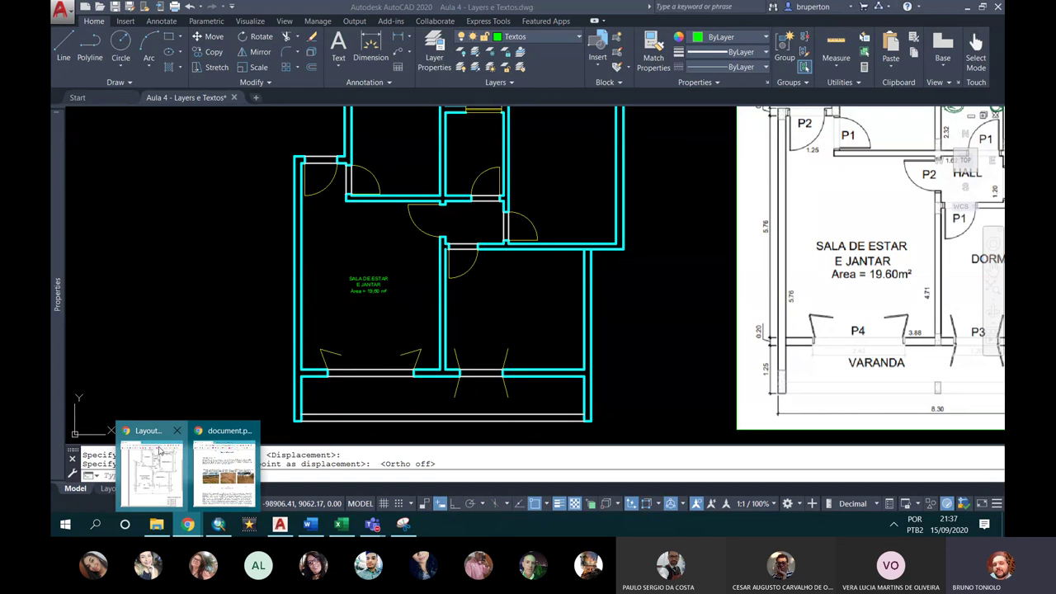
{"action": "mouse_move", "coordinate": [189, 524]}
{"action": "left_click", "coordinate": [165, 454]}
{"action": "scroll", "coordinate": [792, 372], "scroll_direction": "down", "scroll_amount": 3}
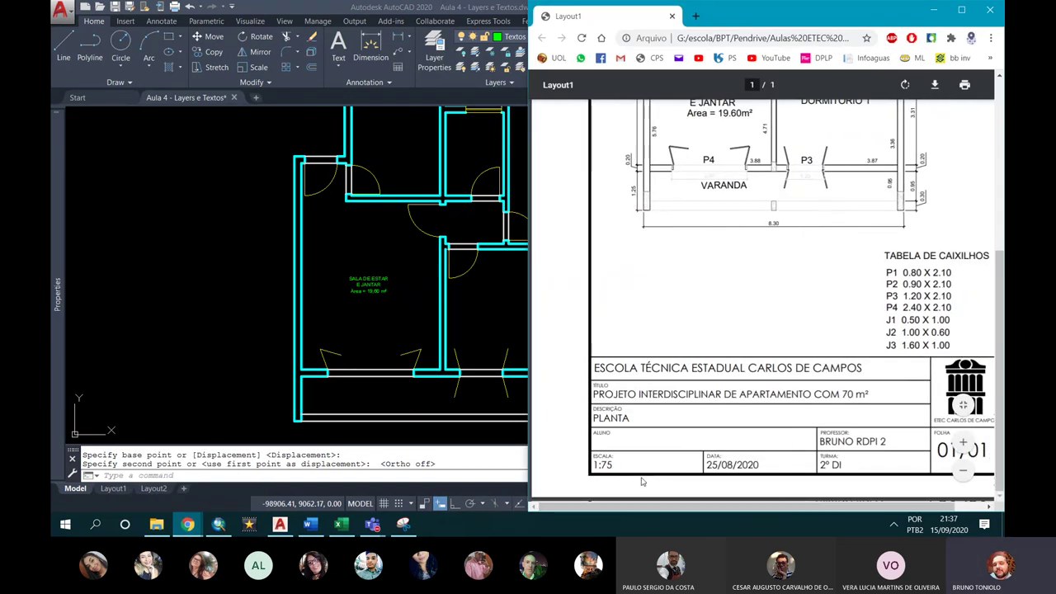
{"action": "scroll", "coordinate": [619, 446], "scroll_direction": "up", "scroll_amount": 3}
{"action": "scroll", "coordinate": [615, 454], "scroll_direction": "down", "scroll_amount": 3}
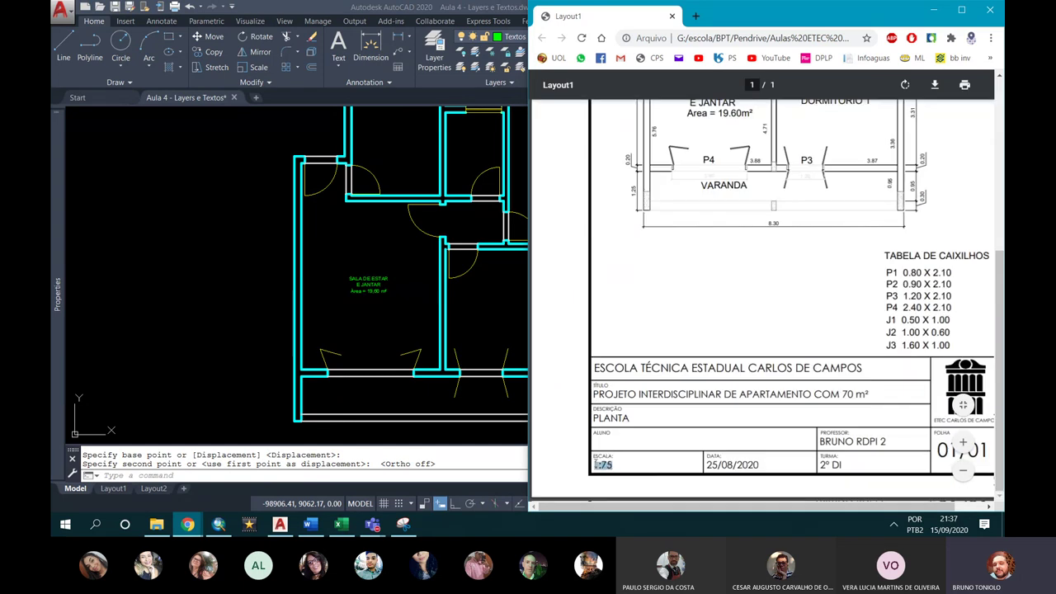
{"action": "left_click", "coordinate": [621, 464]}
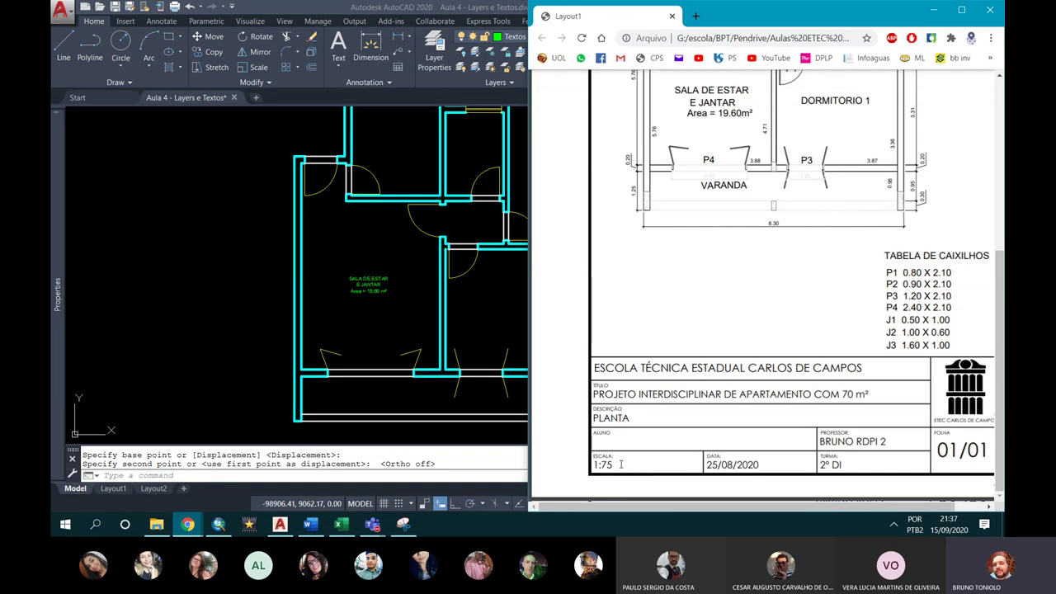
{"action": "left_click_drag", "start_coordinate": [593, 465], "coordinate": [601, 465]}
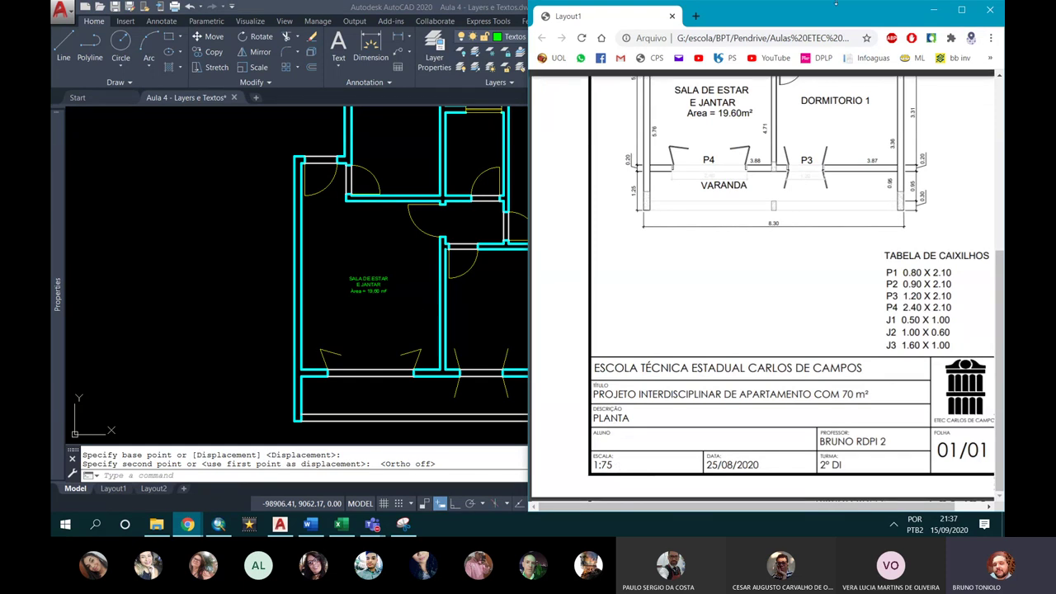
{"action": "left_click", "coordinate": [933, 10]}
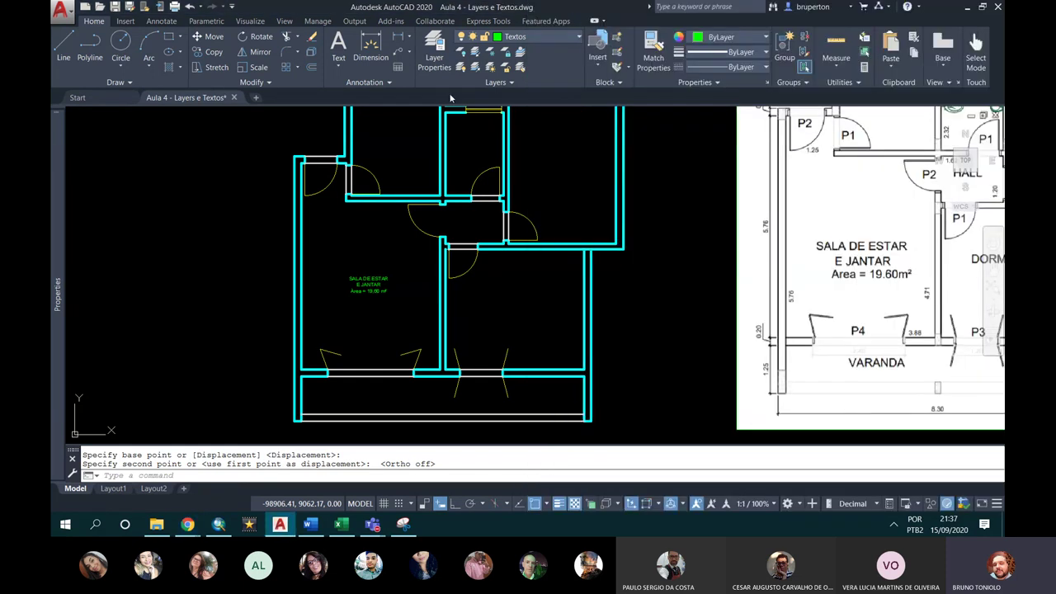
Step: Start copying the living-room label from a base point on the label
{"action": "middle_click_drag", "start_coordinate": [437, 277], "coordinate": [342, 287]}
{"action": "scroll", "coordinate": [343, 286], "scroll_direction": "down", "scroll_amount": 3}
{"action": "scroll", "coordinate": [355, 290], "scroll_direction": "up", "scroll_amount": 3}
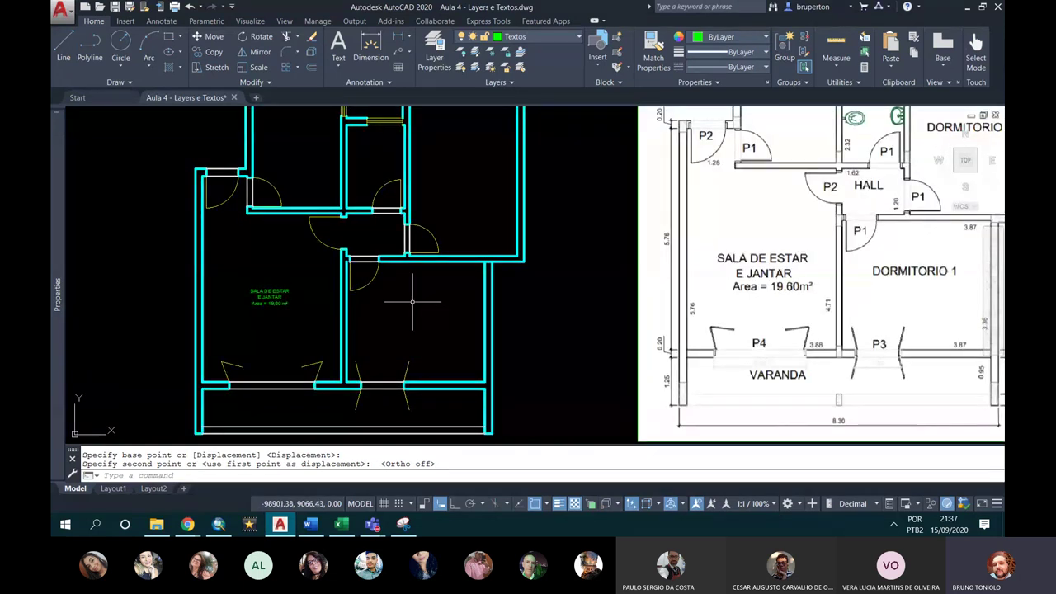
{"action": "scroll", "coordinate": [413, 302], "scroll_direction": "down", "scroll_amount": 3}
{"action": "scroll", "coordinate": [334, 314], "scroll_direction": "up", "scroll_amount": 3}
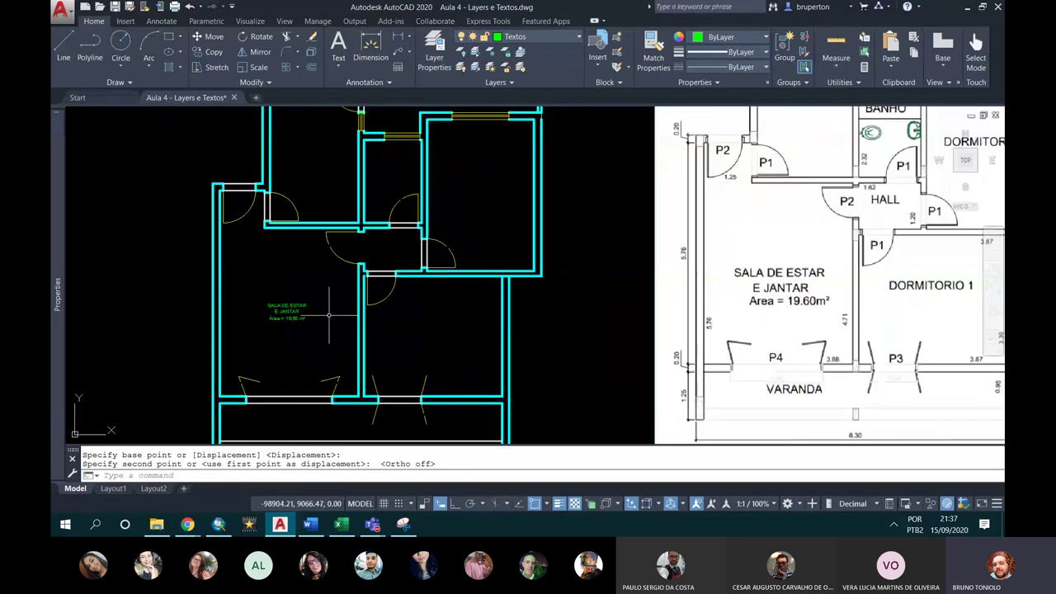
{"action": "left_click", "coordinate": [294, 313]}
{"action": "left_click", "coordinate": [291, 310]}
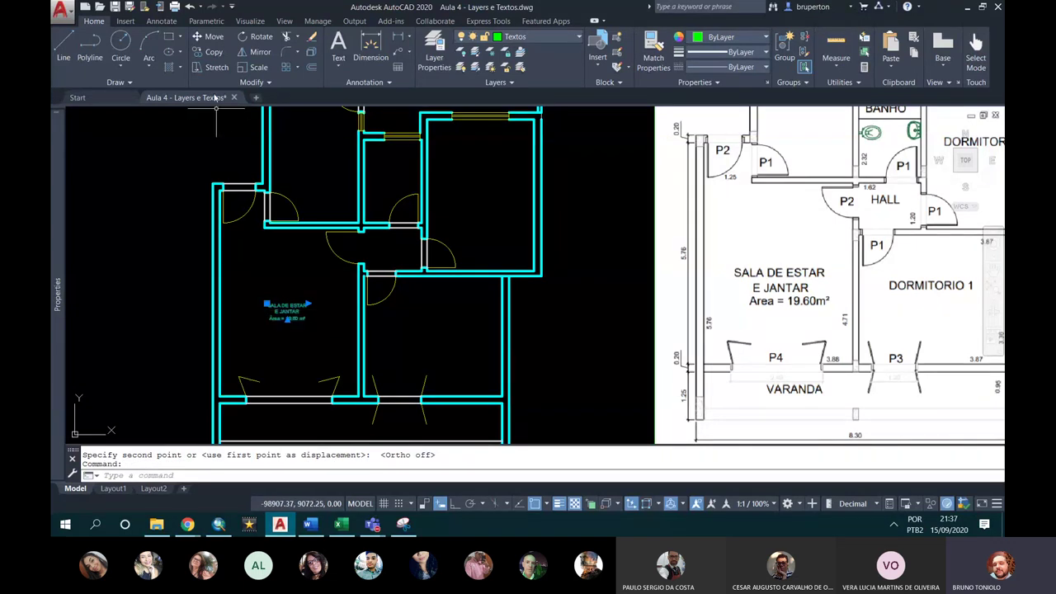
{"action": "left_click", "coordinate": [213, 52]}
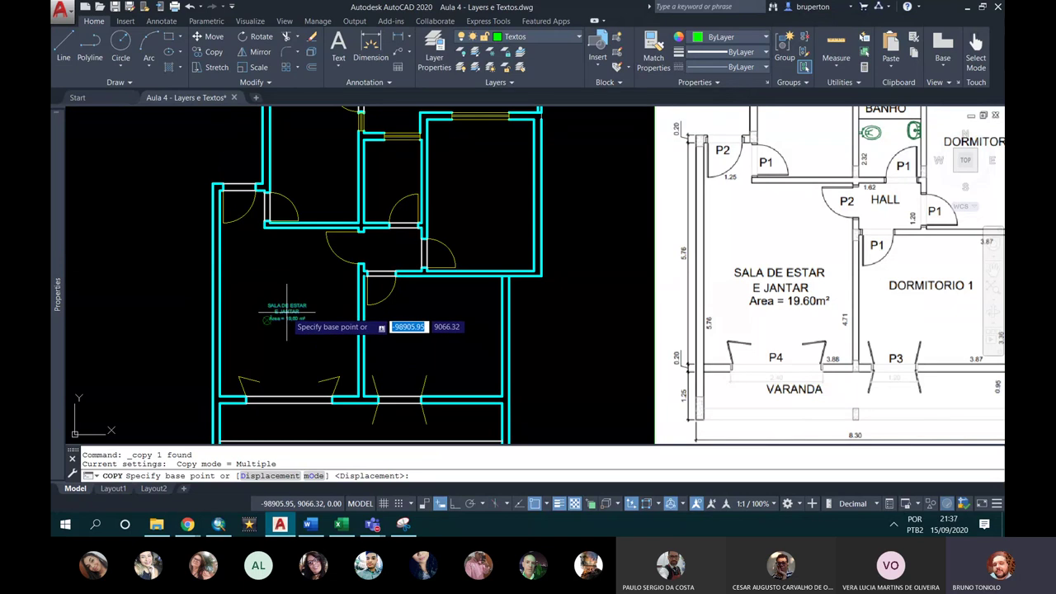
{"action": "left_click", "coordinate": [269, 318]}
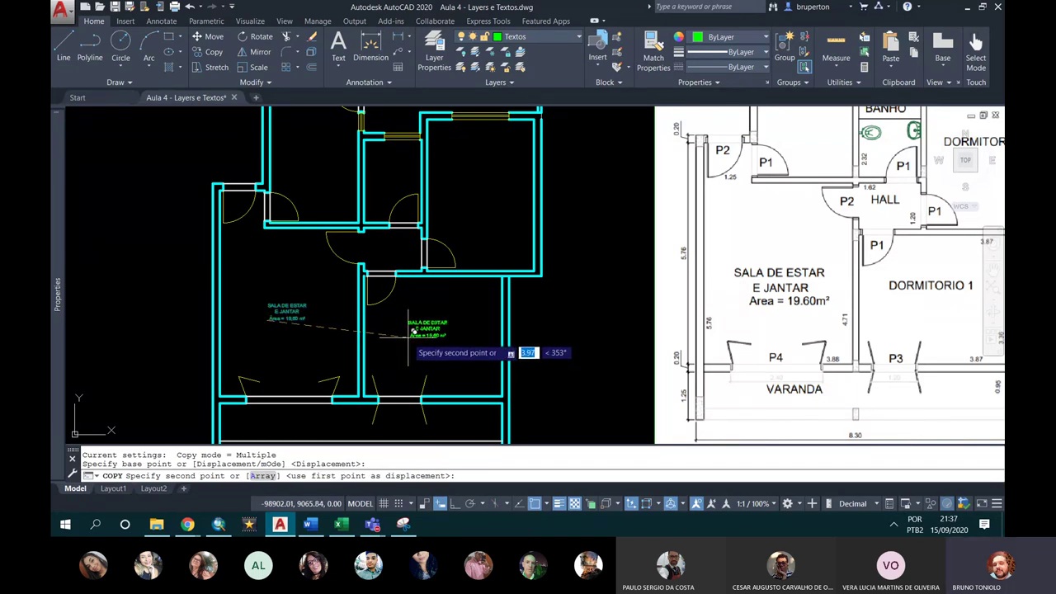
Step: Place label copies in the neighbouring bedroom, an upper room, the middle room and the upper-left room
{"action": "left_click", "coordinate": [412, 339]}
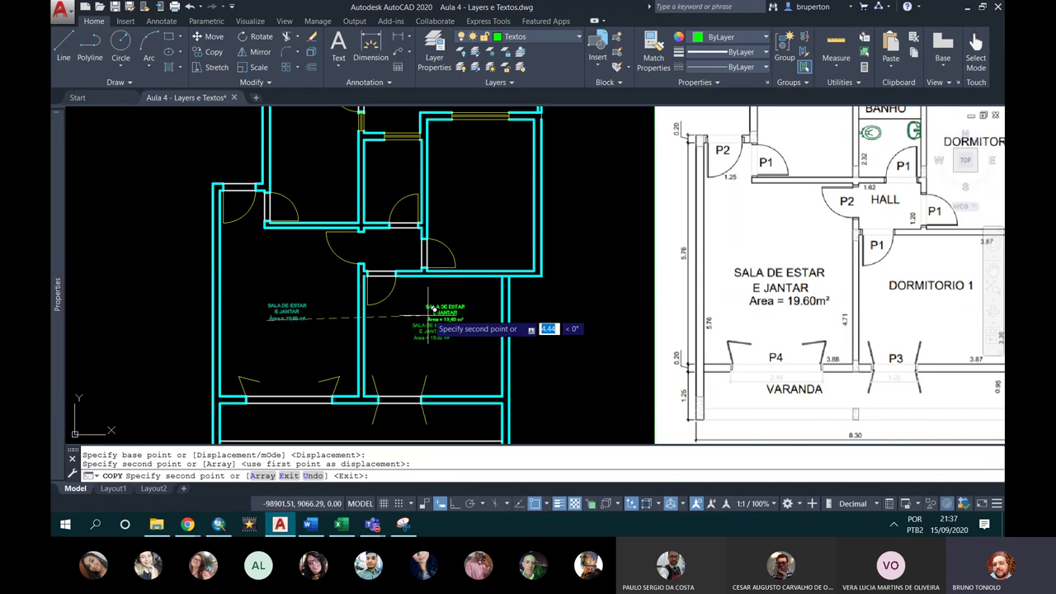
{"action": "middle_click_drag", "start_coordinate": [448, 232], "coordinate": [414, 287]}
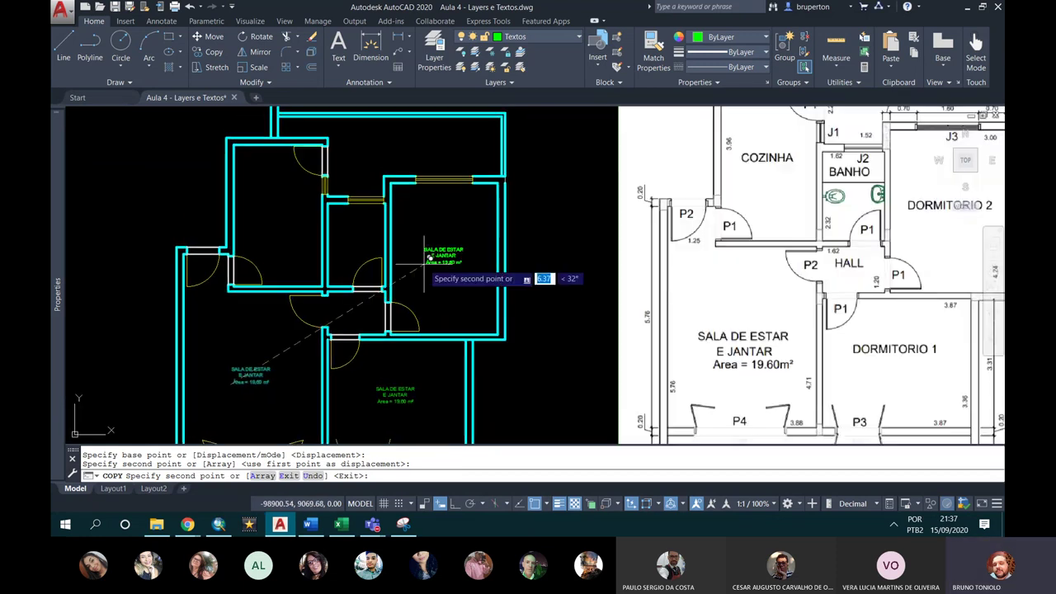
{"action": "left_click", "coordinate": [426, 253]}
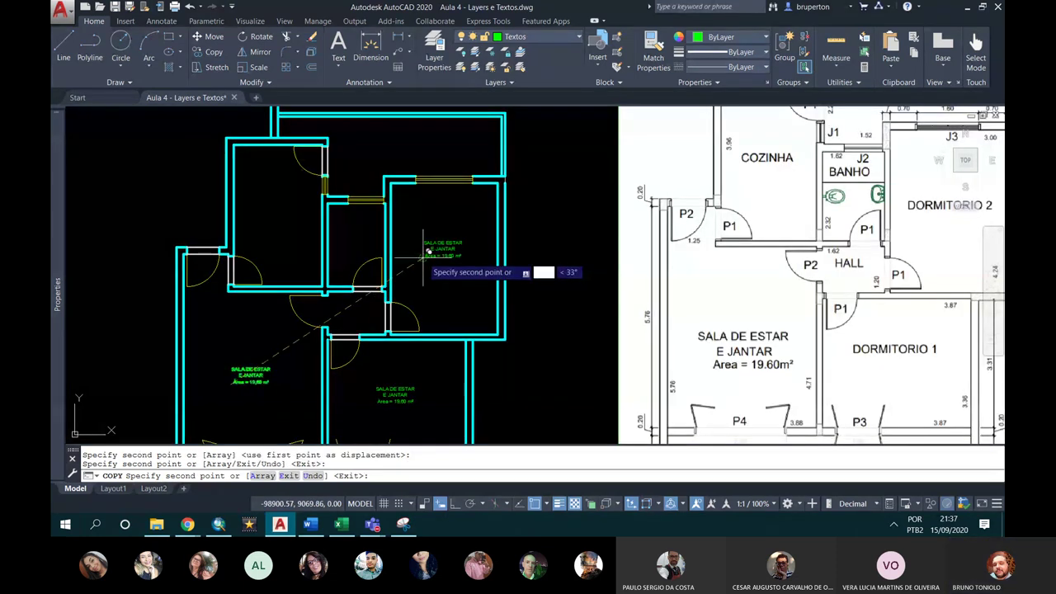
{"action": "left_click", "coordinate": [342, 225]}
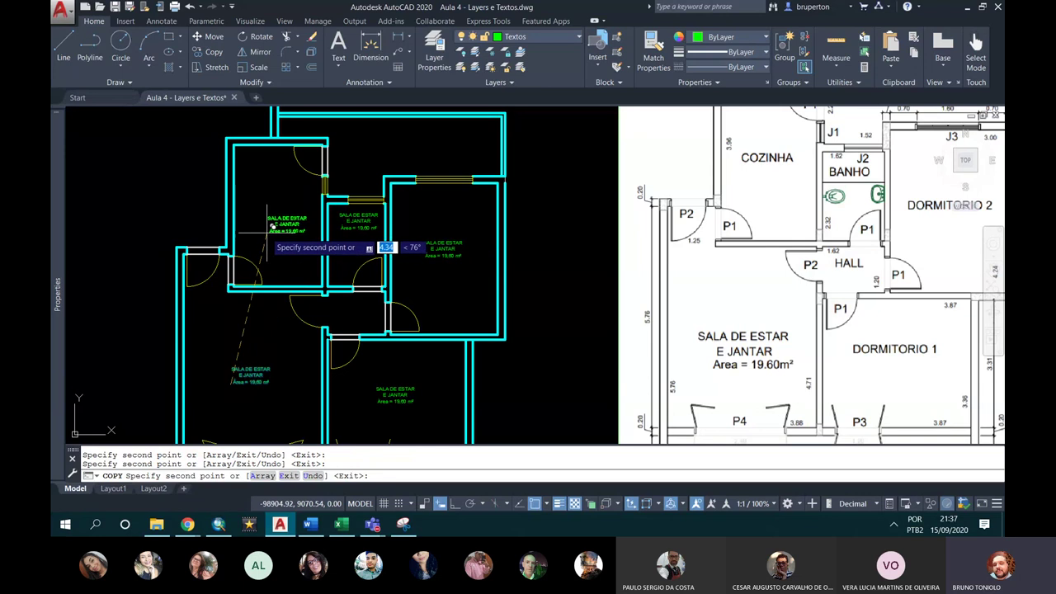
{"action": "left_click", "coordinate": [260, 217]}
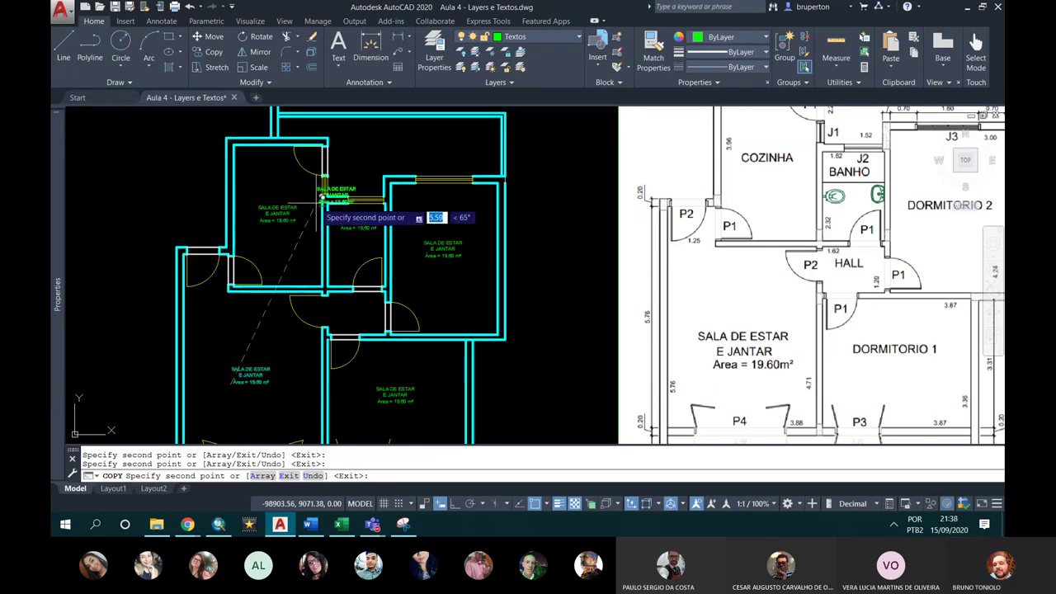
{"action": "scroll", "coordinate": [320, 200], "scroll_direction": "down", "scroll_amount": 2}
{"action": "scroll", "coordinate": [274, 354], "scroll_direction": "up", "scroll_amount": 4}
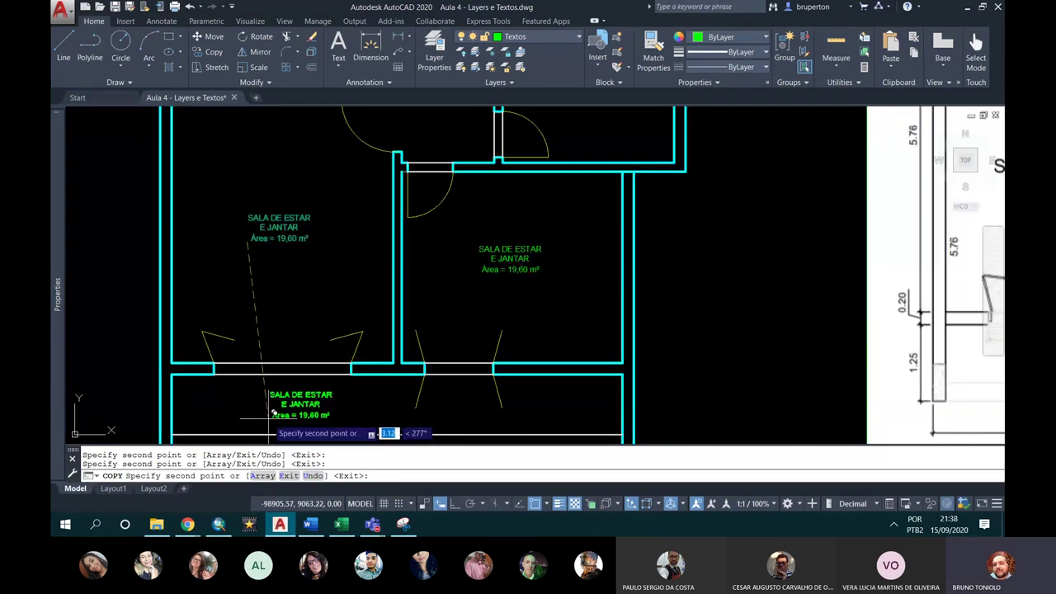
Step: Place the final copies in the bottom and top-right rooms and end the copy
{"action": "left_click", "coordinate": [251, 417]}
{"action": "scroll", "coordinate": [404, 392], "scroll_direction": "down", "scroll_amount": 4}
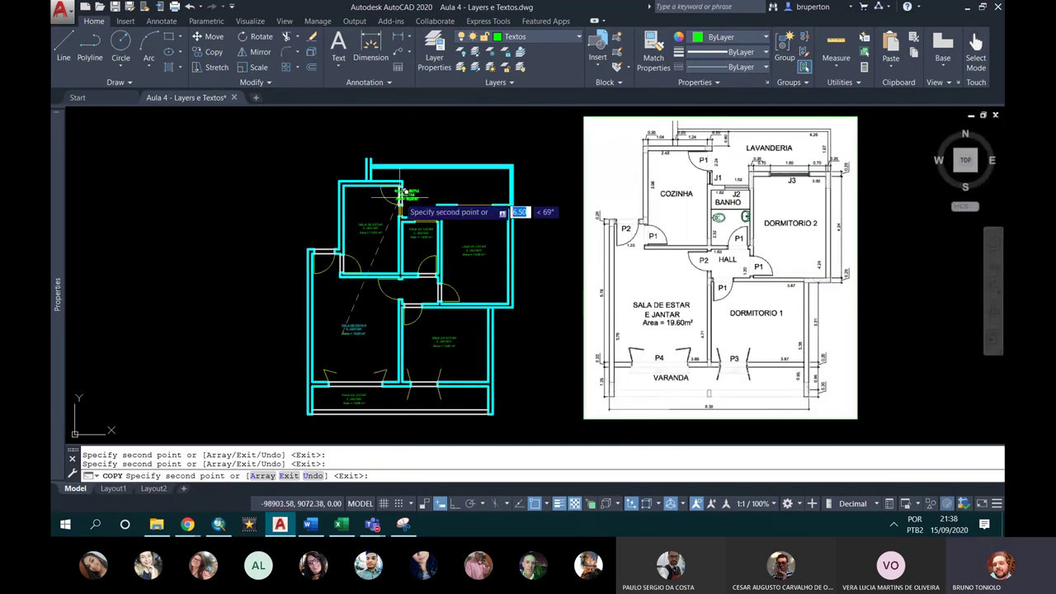
{"action": "scroll", "coordinate": [402, 190], "scroll_direction": "up", "scroll_amount": 3}
{"action": "left_click", "coordinate": [454, 191]}
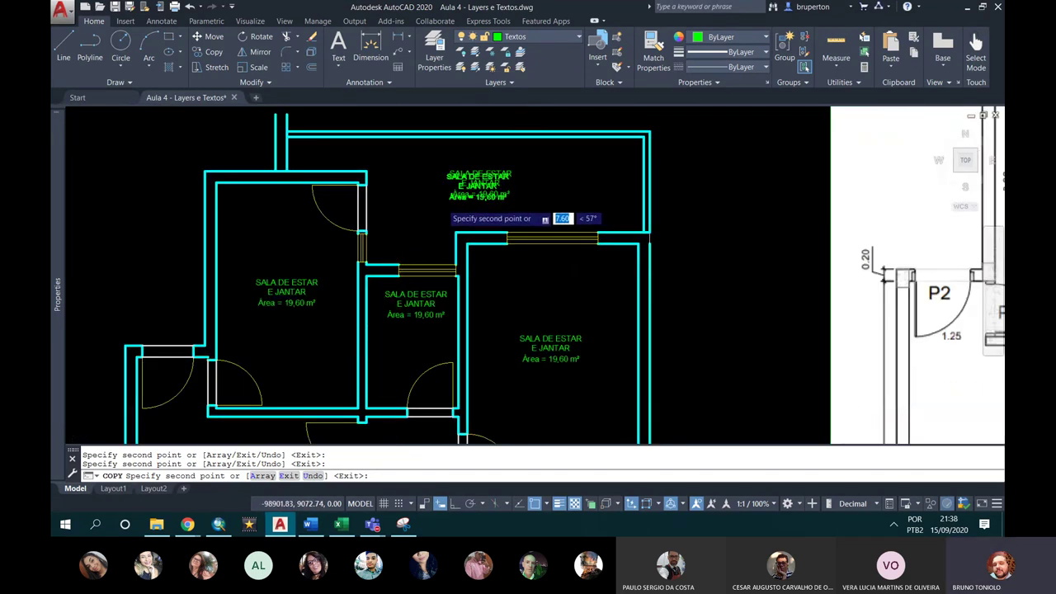
{"action": "scroll", "coordinate": [453, 191], "scroll_direction": "down", "scroll_amount": 4}
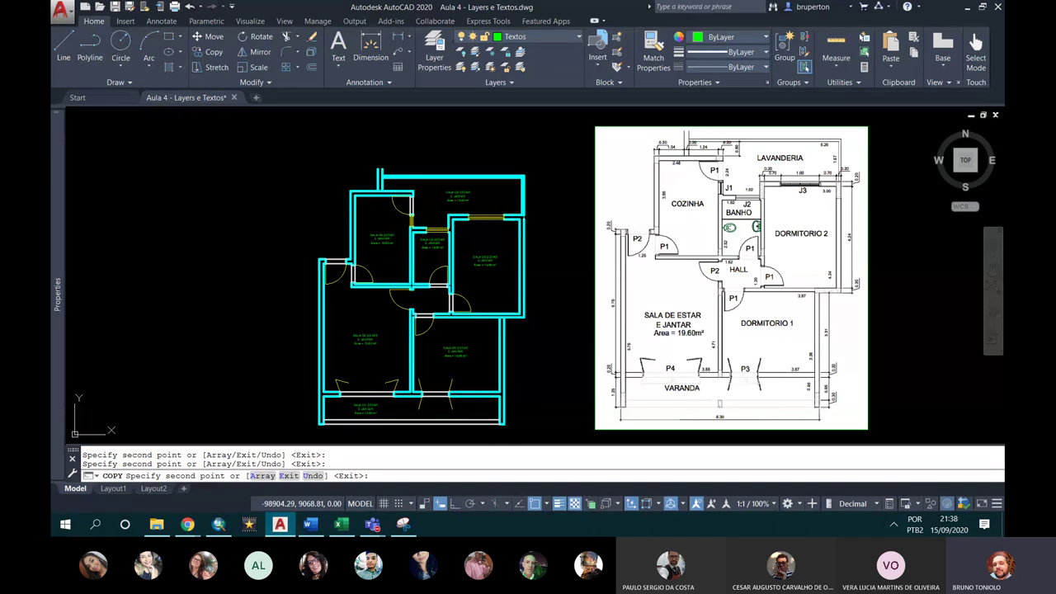
{"action": "key", "text": "Escape"}
{"action": "scroll", "coordinate": [430, 357], "scroll_direction": "up", "scroll_amount": 3}
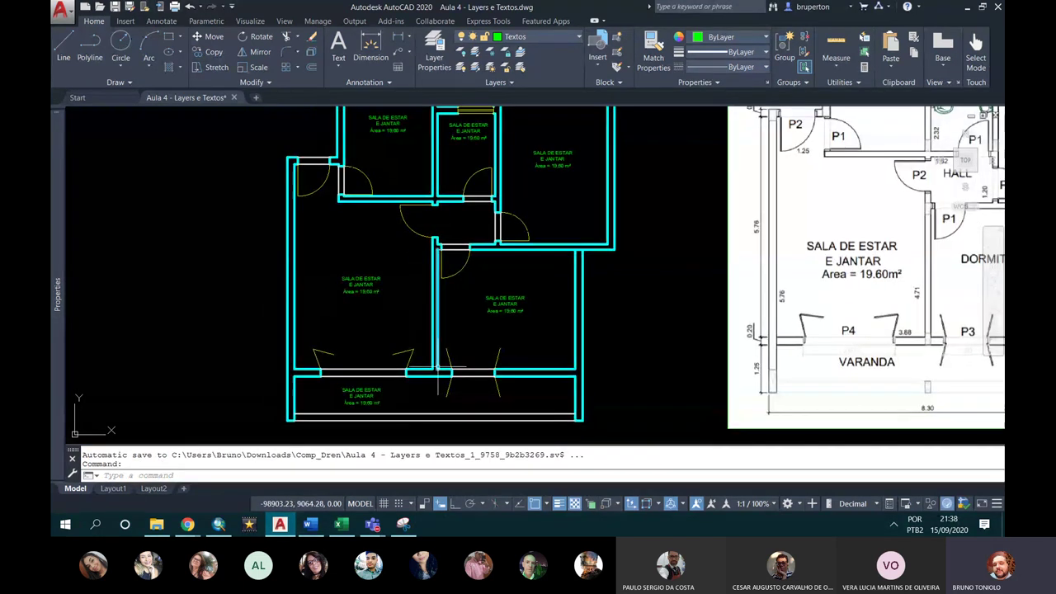
Step: Open the bottom room's label for editing and select its text, checking the reference plan
{"action": "middle_click_drag", "start_coordinate": [320, 346], "coordinate": [270, 316]}
{"action": "left_click", "coordinate": [316, 360]}
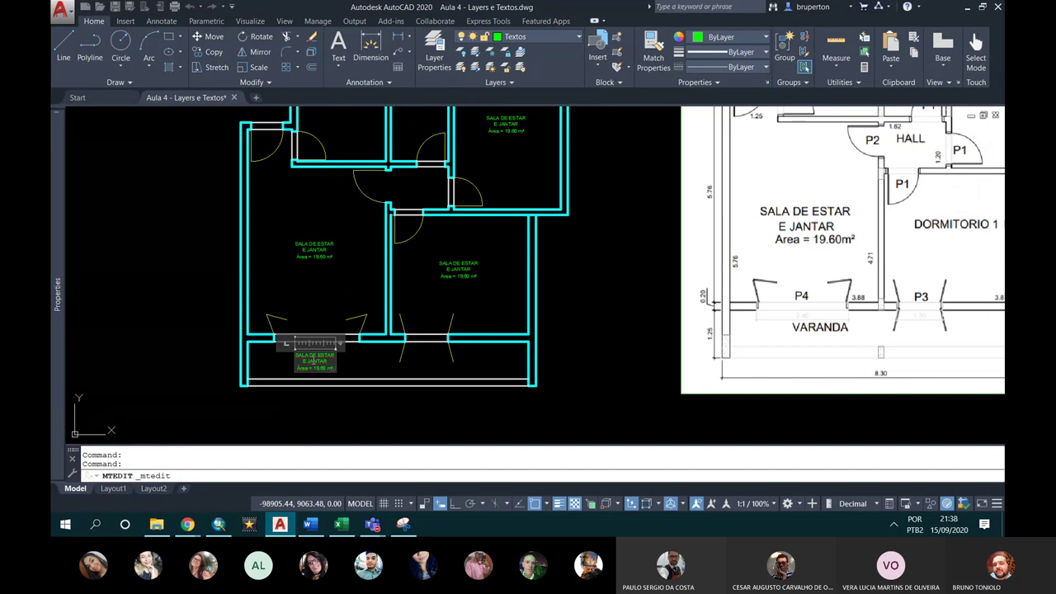
{"action": "double_click", "coordinate": [317, 363]}
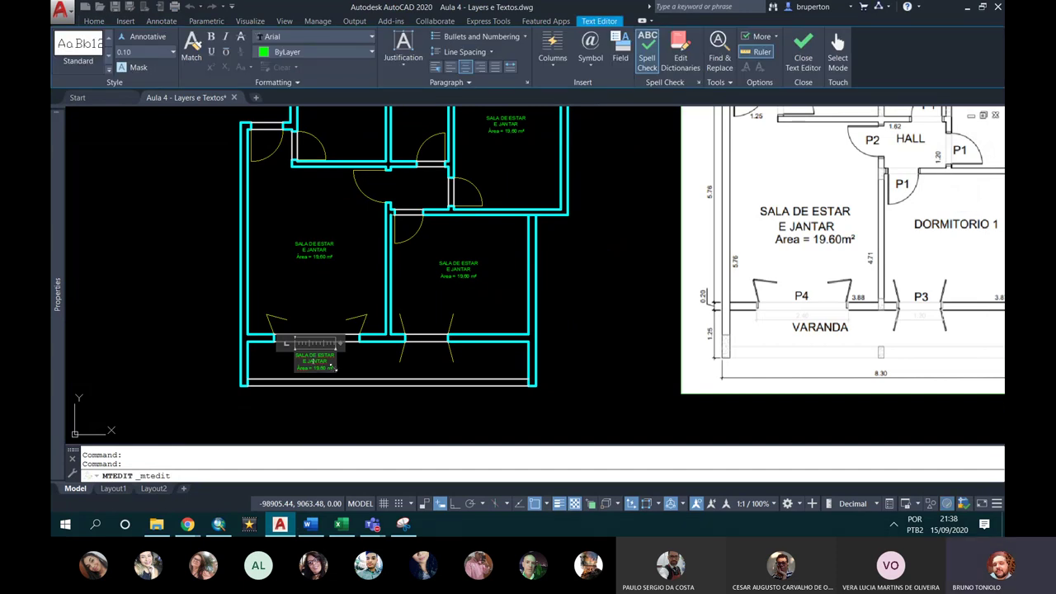
{"action": "scroll", "coordinate": [313, 362], "scroll_direction": "up", "scroll_amount": 2}
{"action": "left_click_drag", "start_coordinate": [337, 371], "coordinate": [276, 342]}
{"action": "scroll", "coordinate": [280, 347], "scroll_direction": "down", "scroll_amount": 3}
{"action": "scroll", "coordinate": [291, 357], "scroll_direction": "up", "scroll_amount": 2}
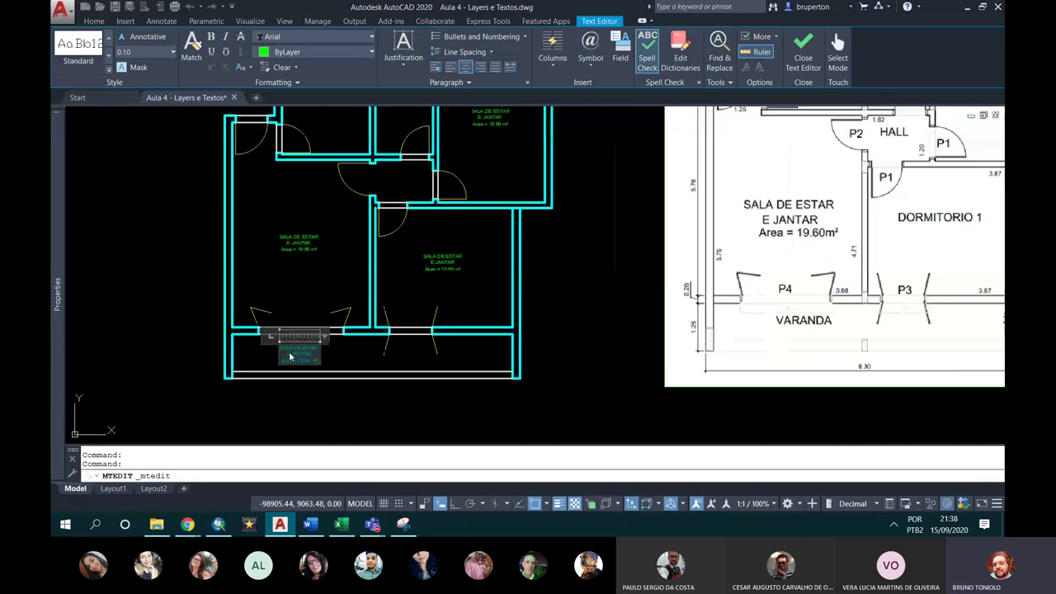
{"action": "scroll", "coordinate": [293, 361], "scroll_direction": "up", "scroll_amount": 1}
{"action": "scroll", "coordinate": [305, 371], "scroll_direction": "down", "scroll_amount": 2}
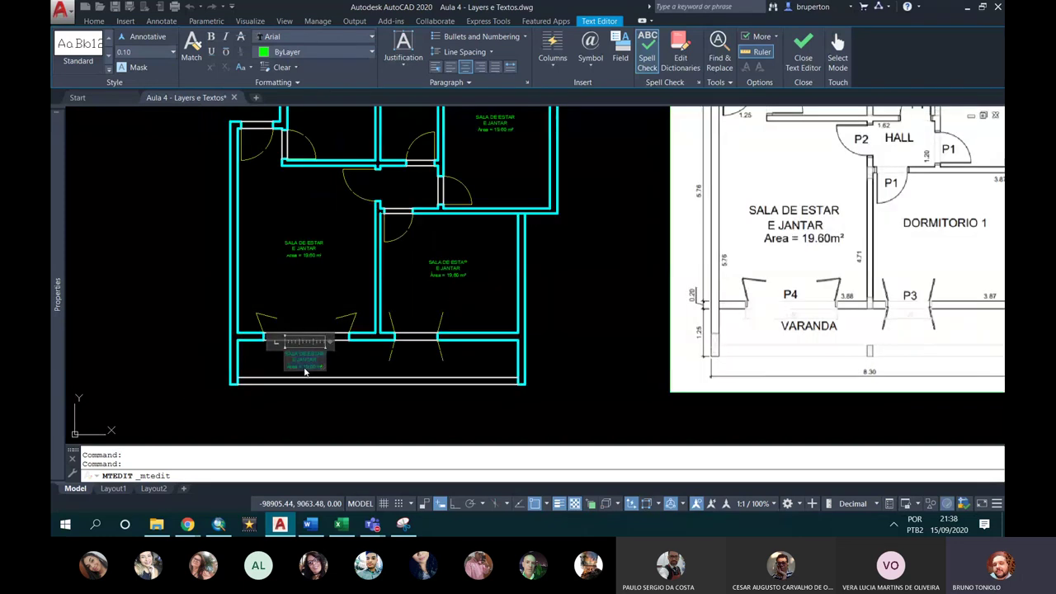
{"action": "scroll", "coordinate": [305, 367], "scroll_direction": "up", "scroll_amount": 2}
{"action": "scroll", "coordinate": [304, 367], "scroll_direction": "down", "scroll_amount": 2}
{"action": "scroll", "coordinate": [304, 368], "scroll_direction": "down", "scroll_amount": 4}
{"action": "scroll", "coordinate": [483, 305], "scroll_direction": "up", "scroll_amount": 2}
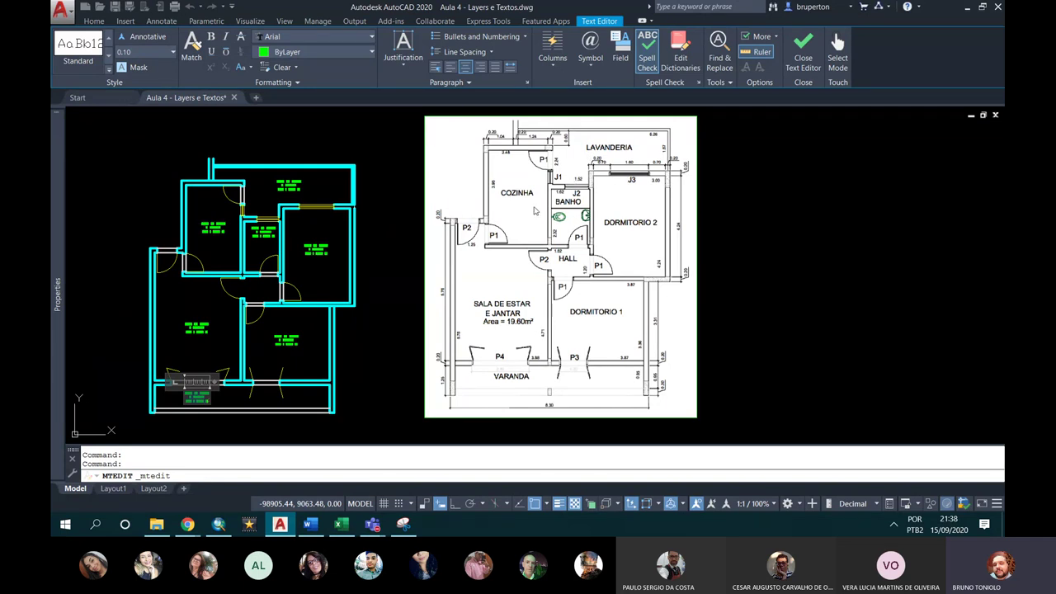
{"action": "scroll", "coordinate": [530, 210], "scroll_direction": "up", "scroll_amount": 2}
{"action": "scroll", "coordinate": [525, 233], "scroll_direction": "down", "scroll_amount": 2}
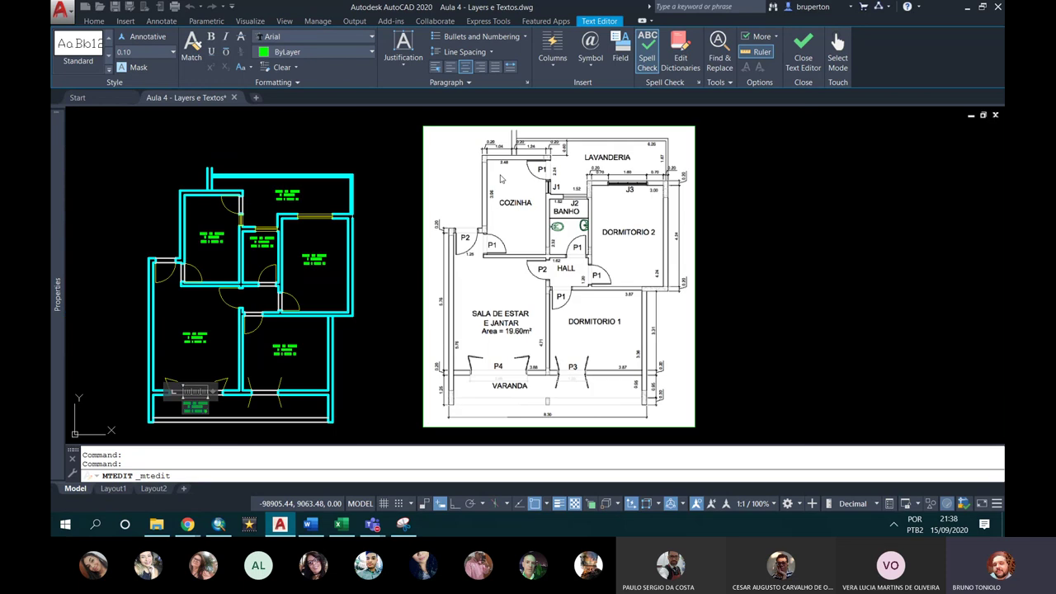
{"action": "scroll", "coordinate": [498, 169], "scroll_direction": "up", "scroll_amount": 4}
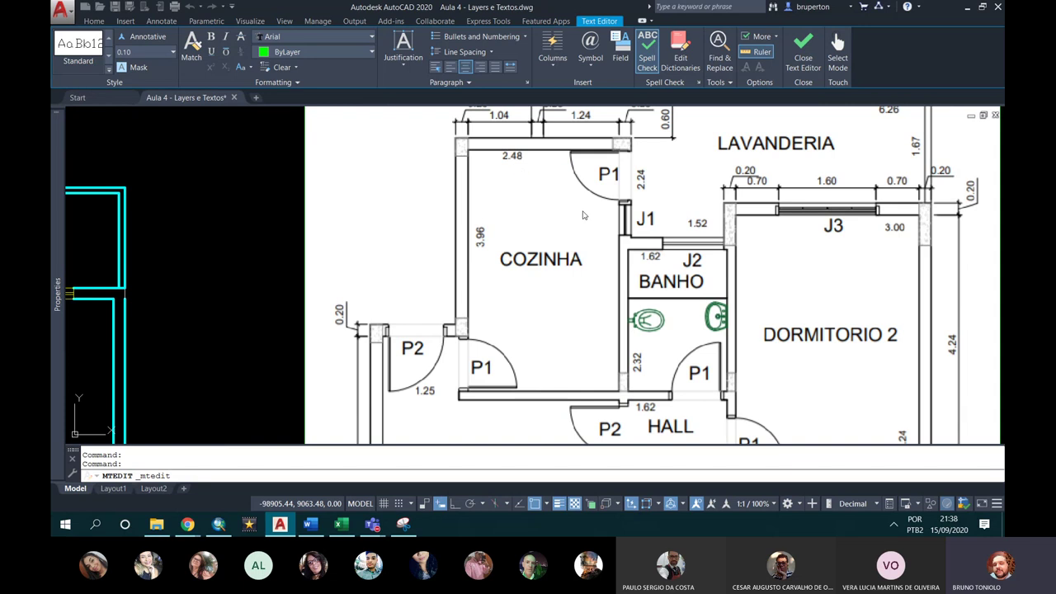
{"action": "scroll", "coordinate": [591, 213], "scroll_direction": "down", "scroll_amount": 2}
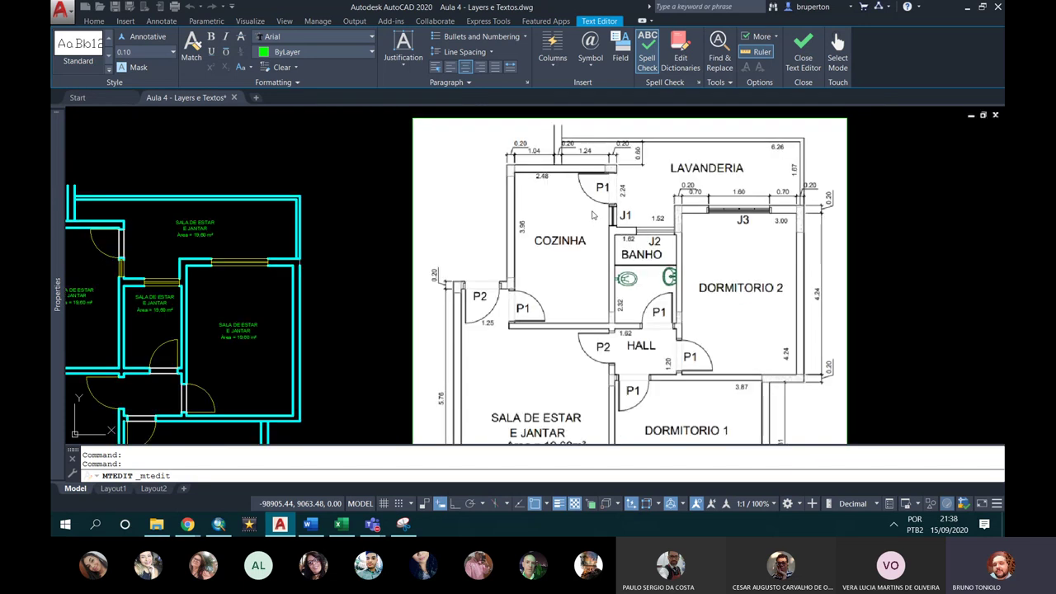
{"action": "scroll", "coordinate": [642, 174], "scroll_direction": "down", "scroll_amount": 2}
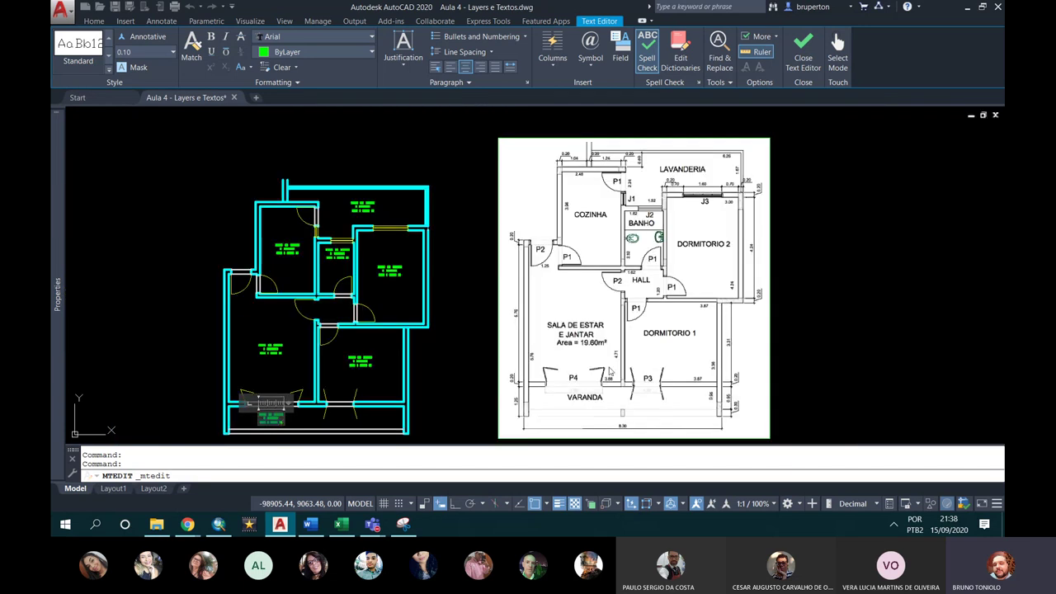
{"action": "scroll", "coordinate": [611, 404], "scroll_direction": "up", "scroll_amount": 2}
{"action": "scroll", "coordinate": [611, 405], "scroll_direction": "up", "scroll_amount": 2}
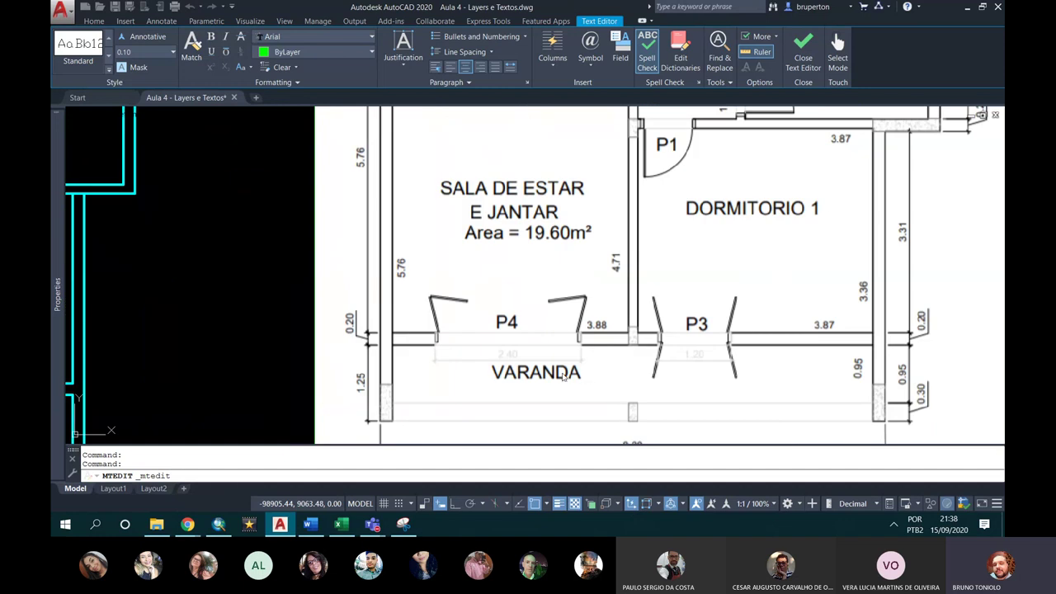
{"action": "scroll", "coordinate": [564, 375], "scroll_direction": "down", "scroll_amount": 2}
{"action": "middle_click_drag", "start_coordinate": [616, 182], "coordinate": [625, 243]}
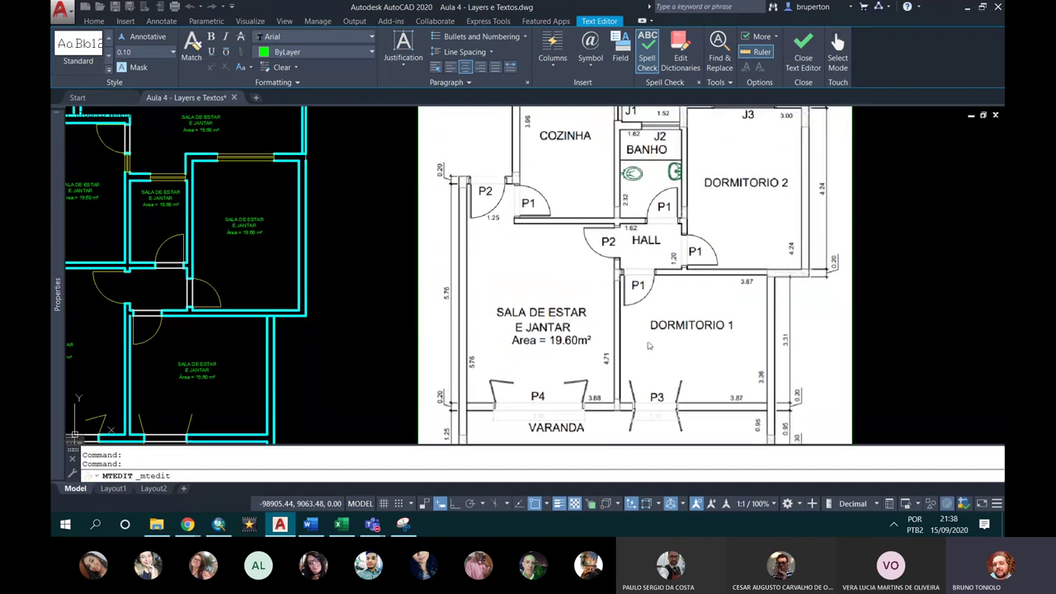
{"action": "scroll", "coordinate": [645, 305], "scroll_direction": "down", "scroll_amount": 3}
{"action": "scroll", "coordinate": [627, 176], "scroll_direction": "up", "scroll_amount": 3}
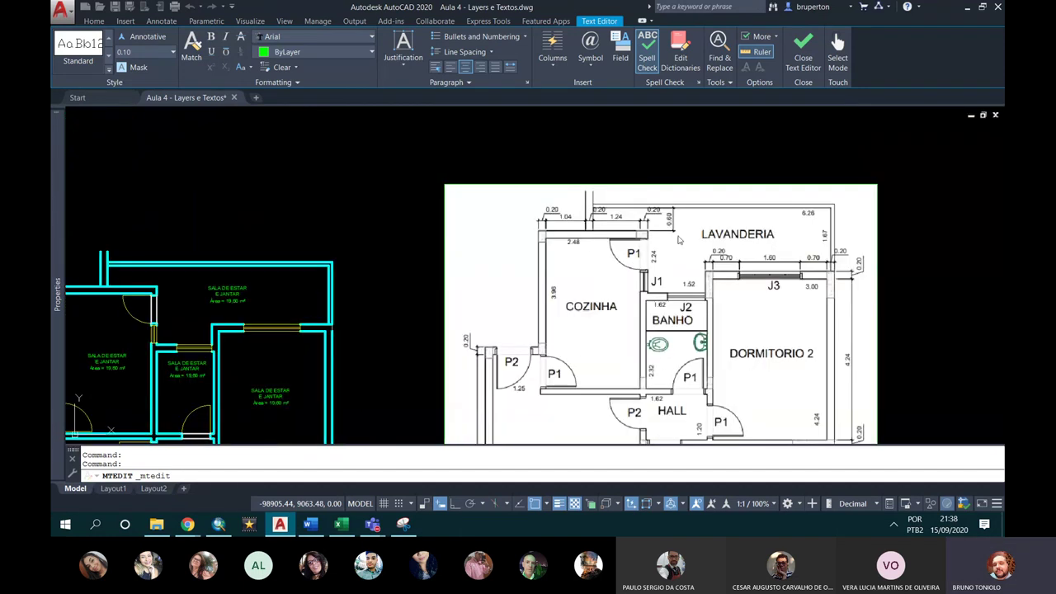
{"action": "scroll", "coordinate": [680, 240], "scroll_direction": "up", "scroll_amount": 2}
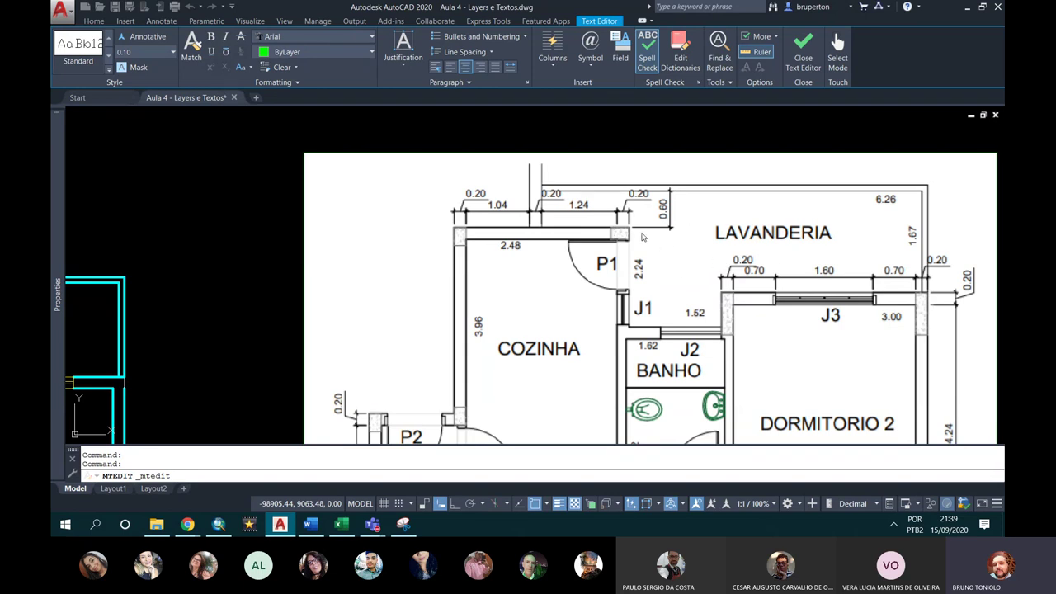
{"action": "scroll", "coordinate": [620, 172], "scroll_direction": "down", "scroll_amount": 3}
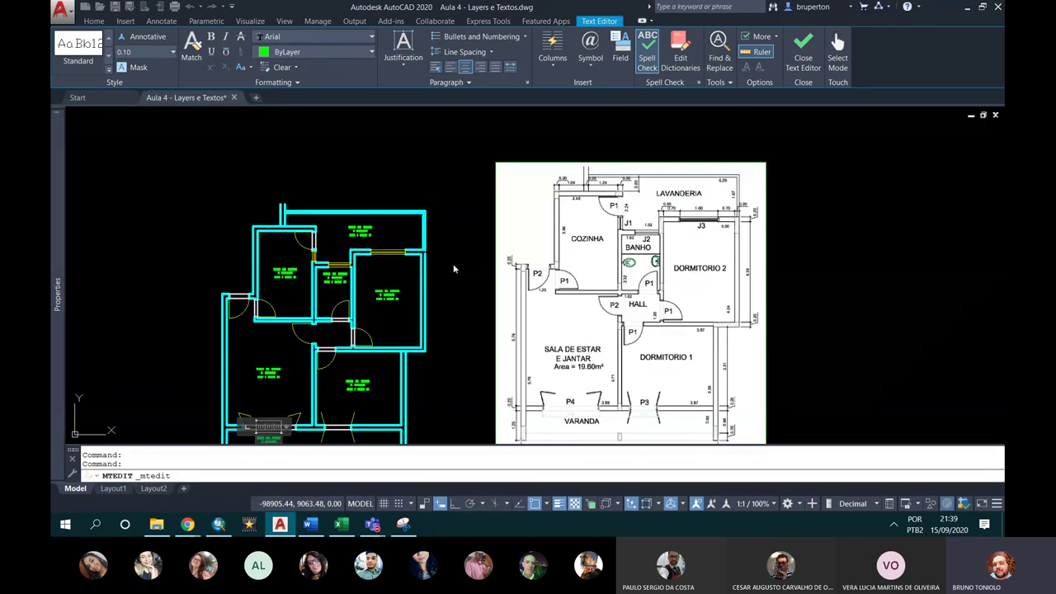
{"action": "middle_click_drag", "start_coordinate": [438, 314], "coordinate": [480, 261]}
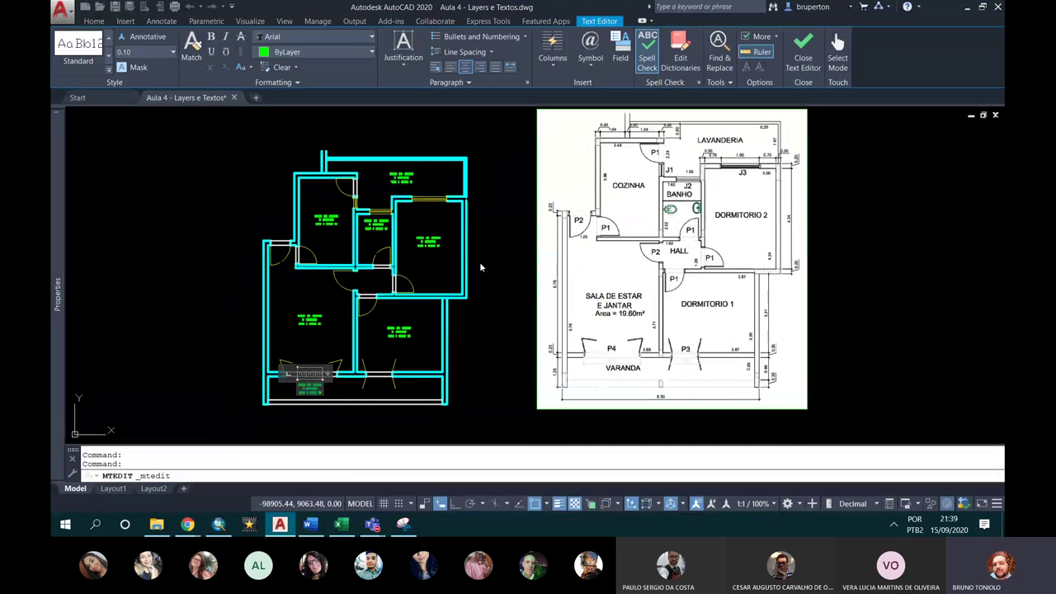
{"action": "scroll", "coordinate": [707, 347], "scroll_direction": "up", "scroll_amount": 3}
{"action": "scroll", "coordinate": [495, 330], "scroll_direction": "down", "scroll_amount": 3}
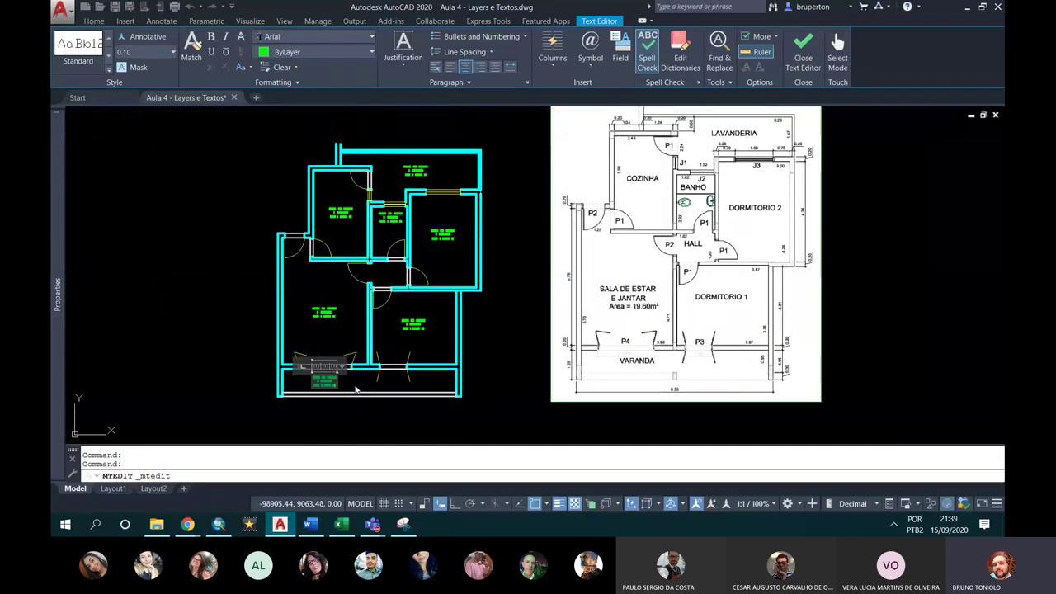
{"action": "scroll", "coordinate": [321, 407], "scroll_direction": "up", "scroll_amount": 2}
{"action": "scroll", "coordinate": [321, 406], "scroll_direction": "up", "scroll_amount": 4}
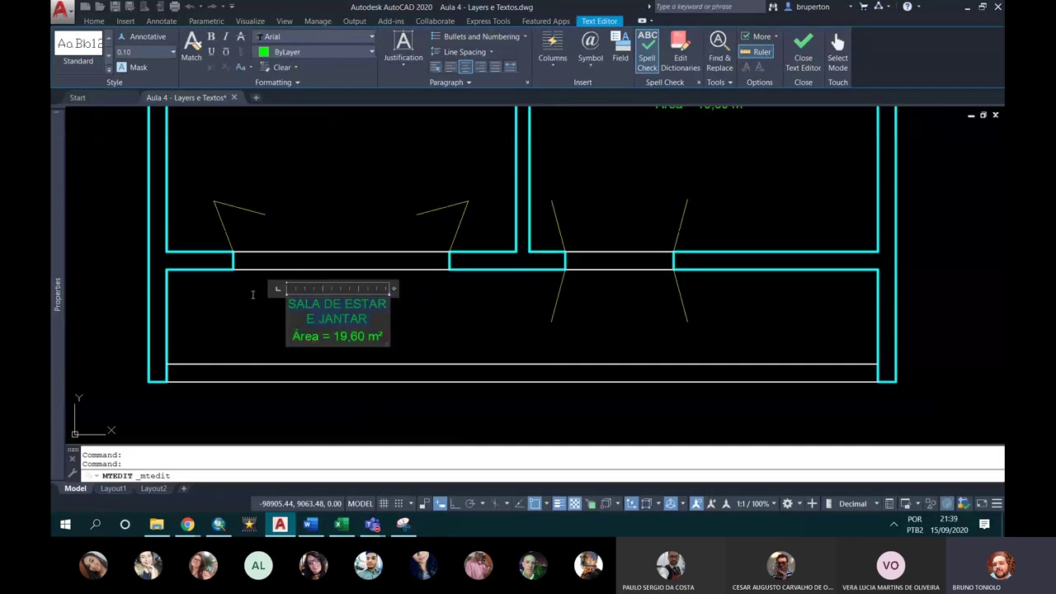
Step: Change the label to VARANDA with 'Área = XX m²' on the line below
{"action": "key", "text": "BackSpace"}
{"action": "type", "text": "VARANDA"}
{"action": "key", "text": "BackSpace"}
{"action": "key", "text": "Return"}
{"action": "left_click_drag", "start_coordinate": [333, 322], "coordinate": [352, 334]}
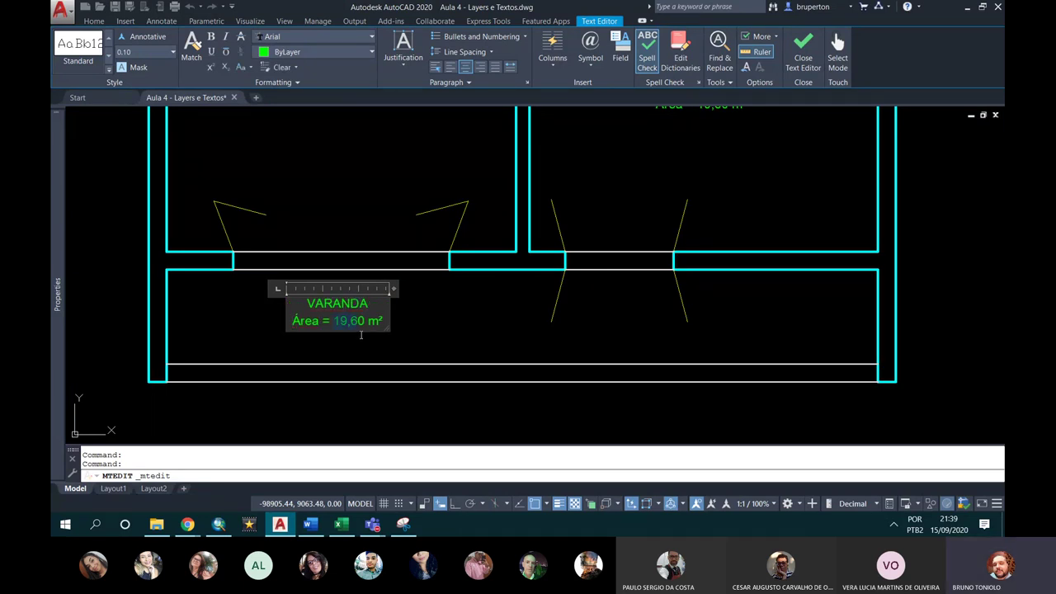
{"action": "type", "text": "XX"}
{"action": "left_click", "coordinate": [380, 367]}
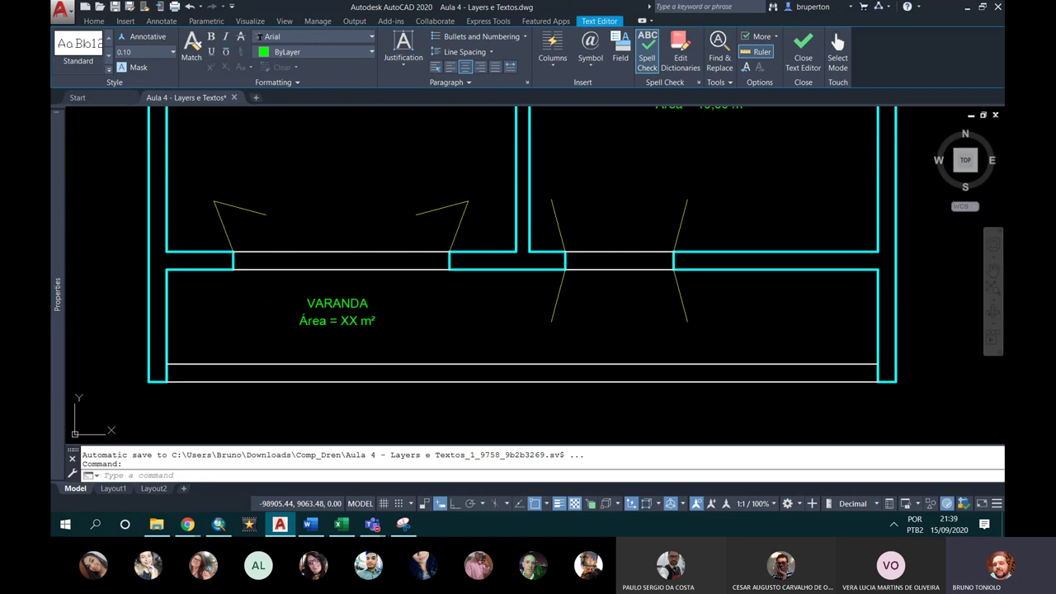
{"action": "scroll", "coordinate": [457, 307], "scroll_direction": "down", "scroll_amount": 4}
{"action": "scroll", "coordinate": [457, 307], "scroll_direction": "down", "scroll_amount": 2}
{"action": "scroll", "coordinate": [457, 307], "scroll_direction": "up", "scroll_amount": 2}
Step: Rename the lower-right room's label to DORMITÓRIO with area value XX
{"action": "middle_click_drag", "start_coordinate": [457, 307], "coordinate": [398, 294]}
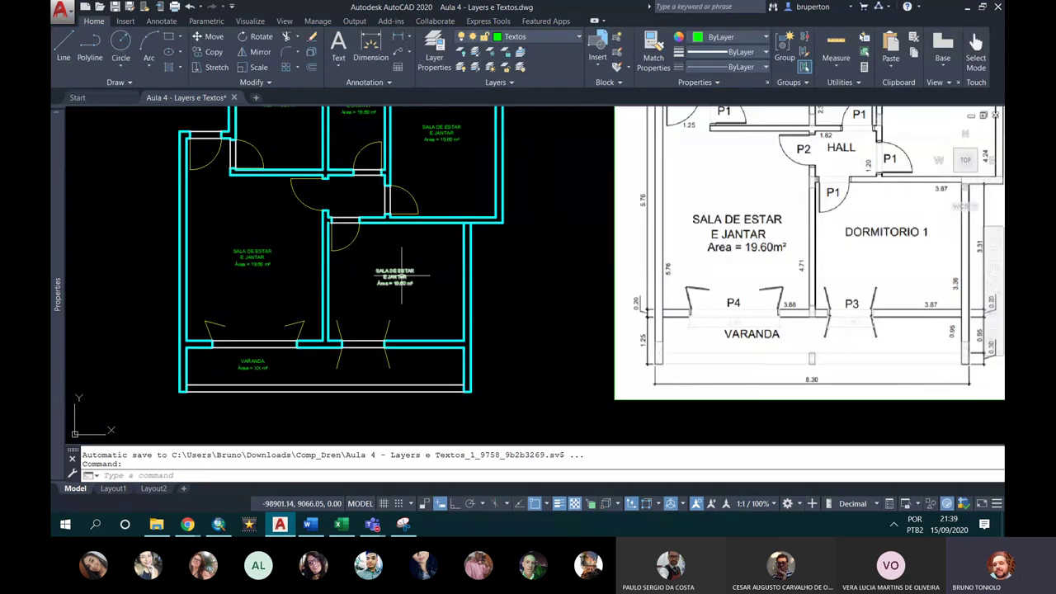
{"action": "double_click", "coordinate": [401, 272]}
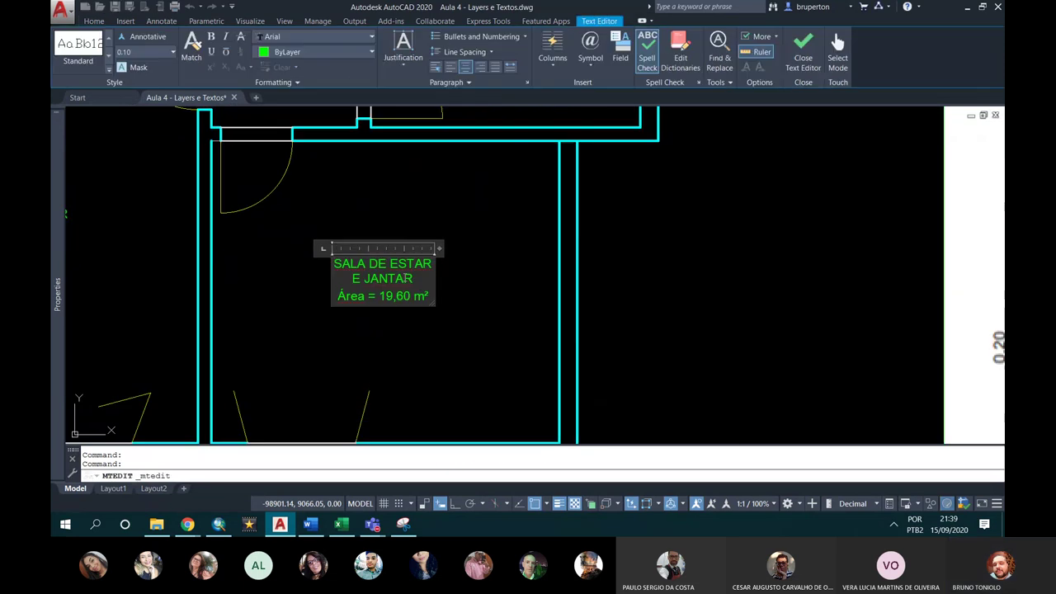
{"action": "left_click_drag", "start_coordinate": [414, 278], "coordinate": [286, 260]}
{"action": "type", "text": "DORMITÓRIO"}
{"action": "key", "text": "Return"}
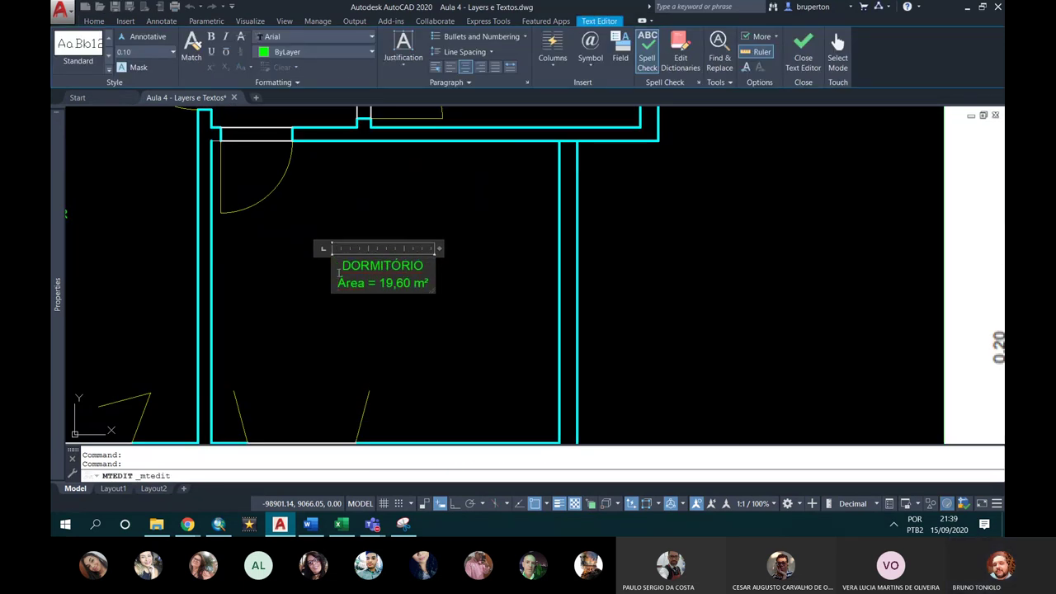
{"action": "key", "text": "Delete"}
{"action": "key", "text": "Delete"}
{"action": "key", "text": "Delete"}
{"action": "type", "text": "XX"}
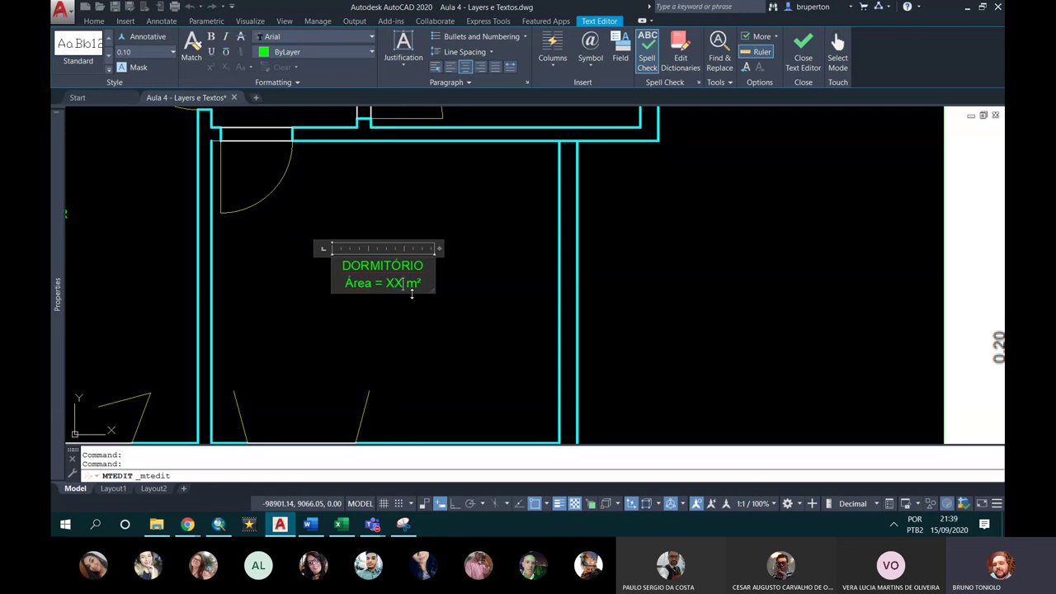
{"action": "key", "text": "ctrl+Return"}
{"action": "scroll", "coordinate": [398, 275], "scroll_direction": "down", "scroll_amount": 6}
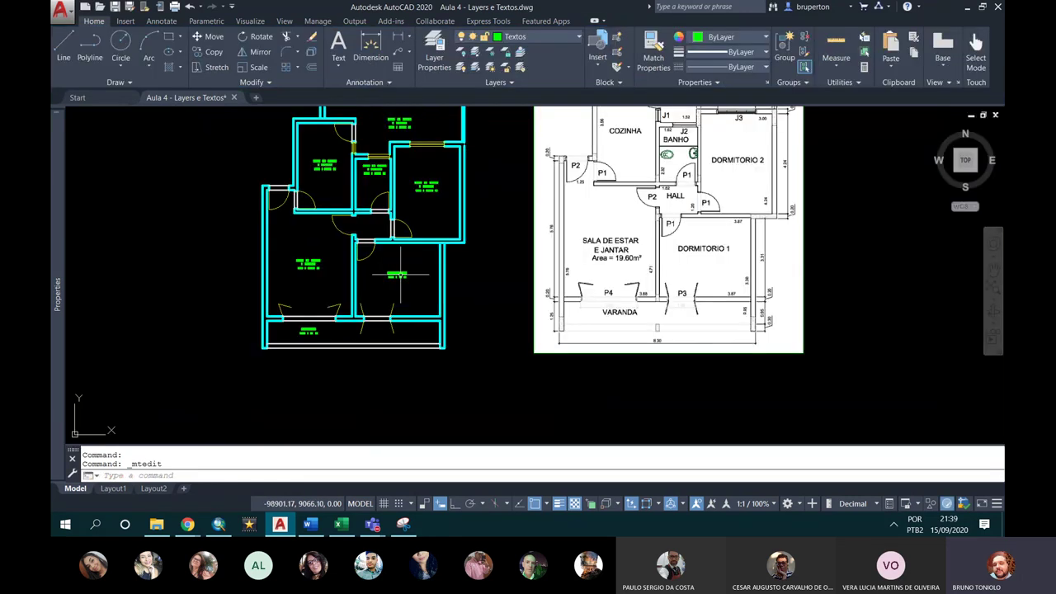
{"action": "scroll", "coordinate": [399, 275], "scroll_direction": "up", "scroll_amount": 4}
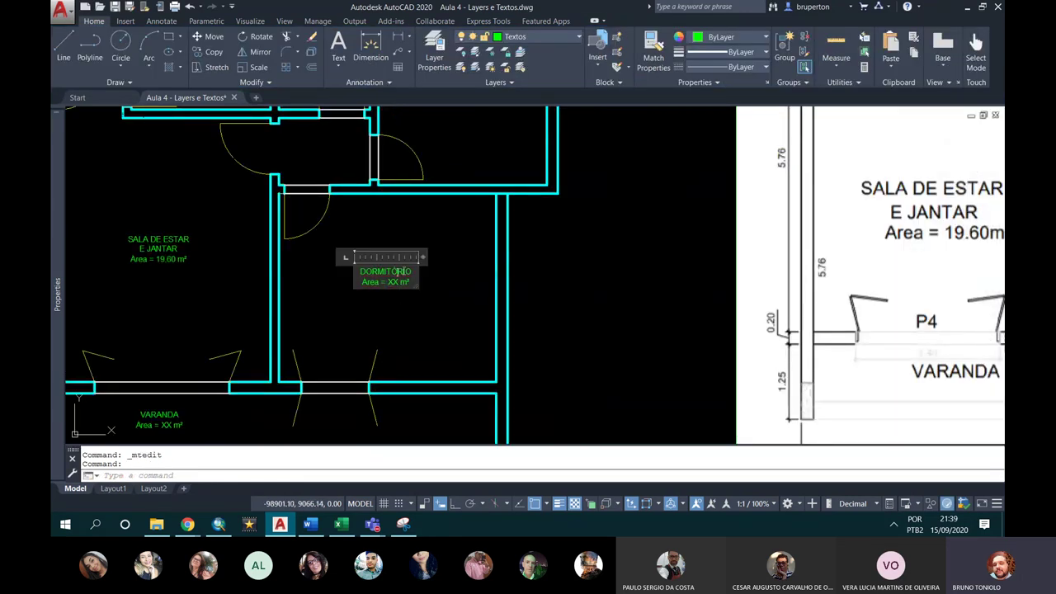
Step: Append ' 1' so the label reads DORMITÓRIO 1
{"action": "double_click", "coordinate": [399, 273]}
{"action": "type", "text": "1"}
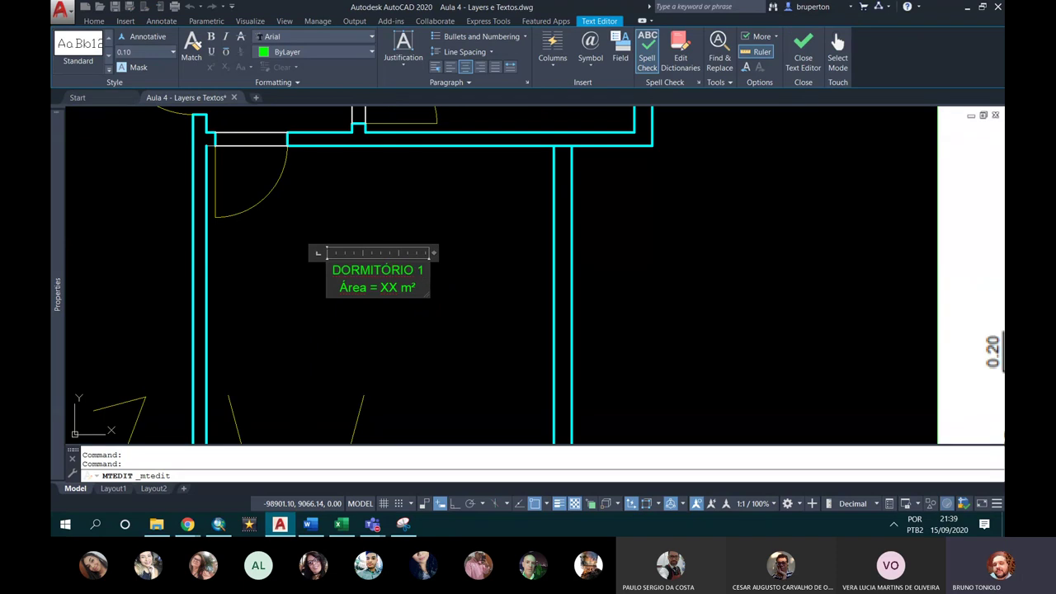
{"action": "left_click", "coordinate": [430, 310]}
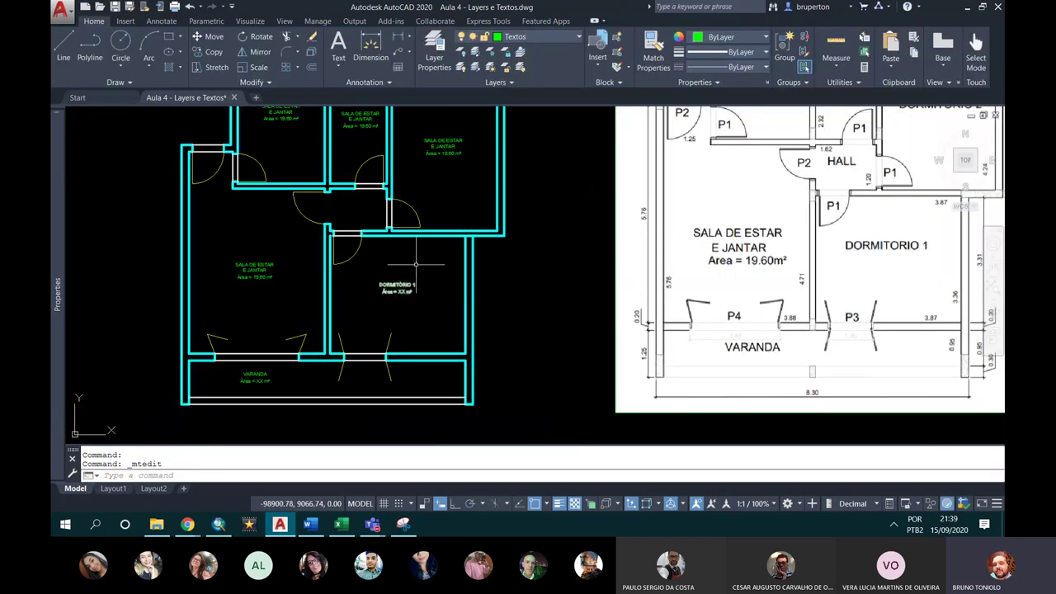
{"action": "middle_click_drag", "start_coordinate": [369, 211], "coordinate": [363, 264]}
{"action": "scroll", "coordinate": [363, 264], "scroll_direction": "down", "scroll_amount": 3}
Step: Rename the upper-right room's copied label to DORMITÓRIO 2
{"action": "scroll", "coordinate": [413, 218], "scroll_direction": "up", "scroll_amount": 3}
{"action": "scroll", "coordinate": [425, 213], "scroll_direction": "up", "scroll_amount": 3}
{"action": "left_click", "coordinate": [428, 212]}
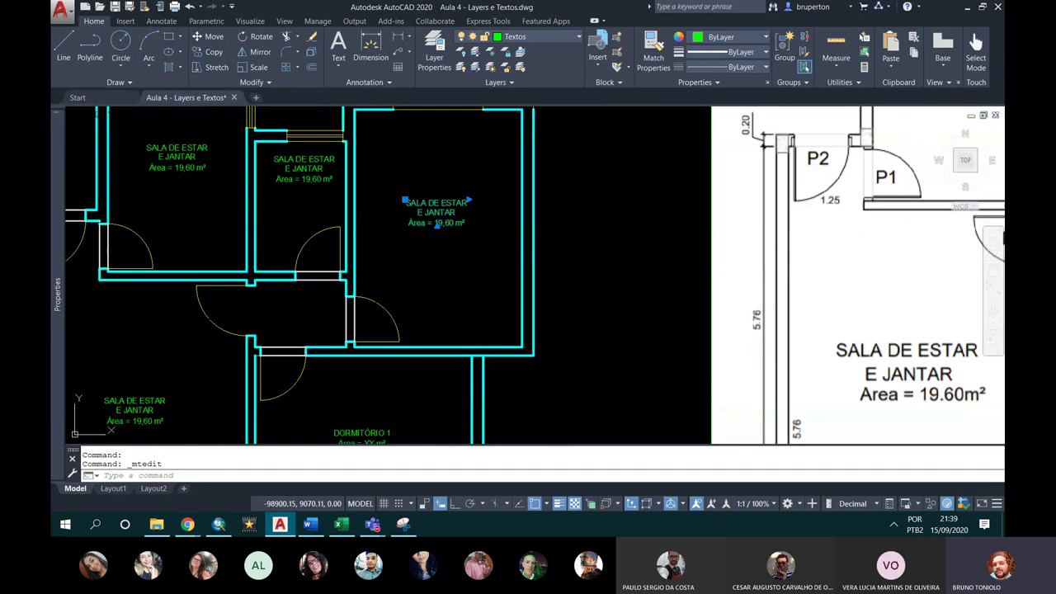
{"action": "key", "text": "BackSpace"}
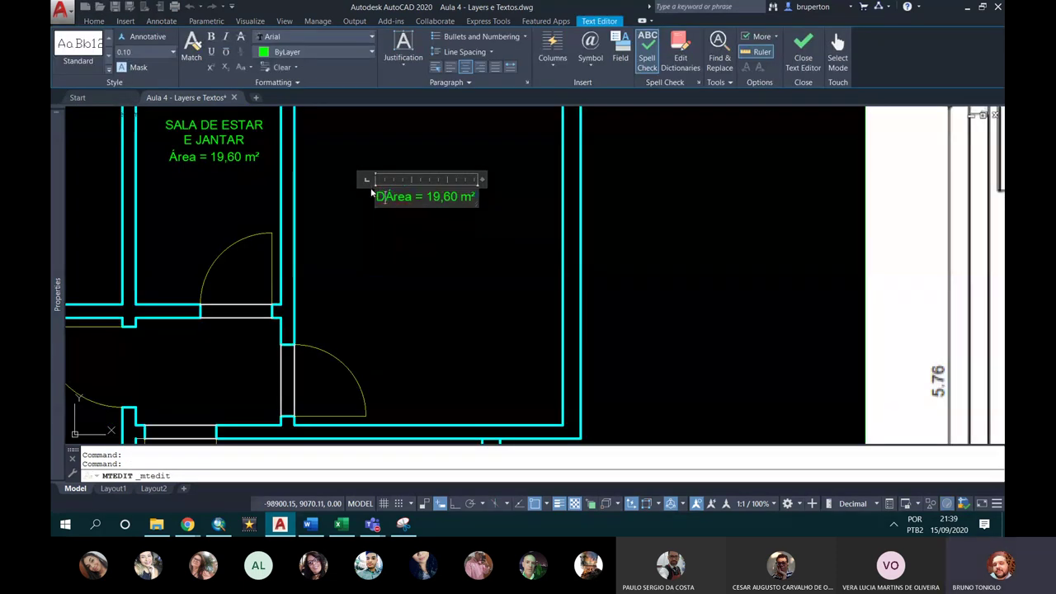
{"action": "type", "text": "DORMITÓRIO"}
{"action": "key", "text": "Return"}
{"action": "type", "text": "2"}
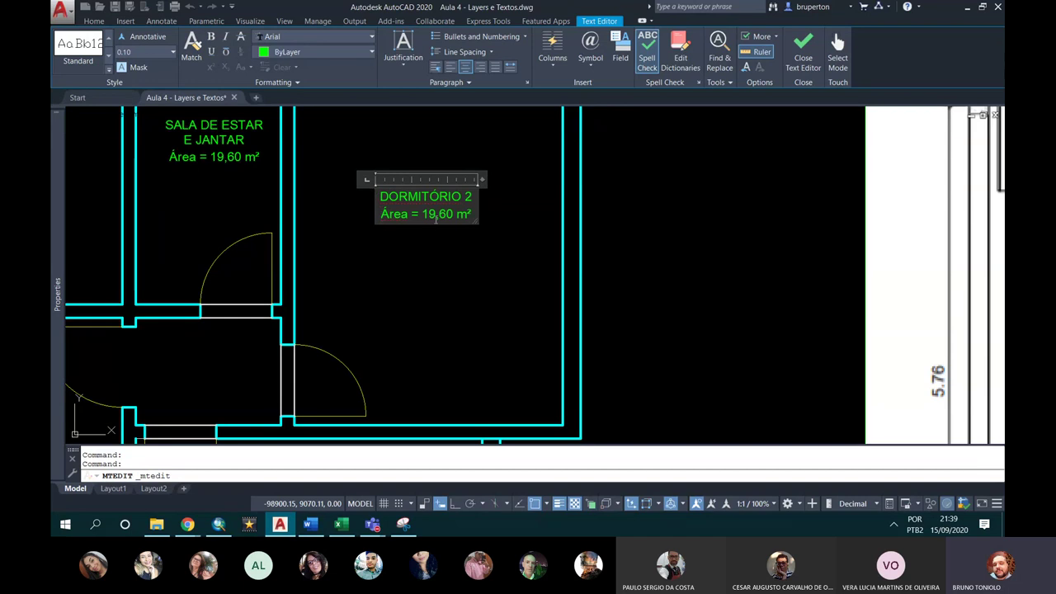
Step: Replace the 19,60 area value with XX in the DORMITÓRIO 2 label
{"action": "left_click", "coordinate": [437, 216]}
{"action": "left_click_drag", "start_coordinate": [439, 219], "coordinate": [454, 217]}
{"action": "type", "text": "XX"}
{"action": "left_click", "coordinate": [453, 251]}
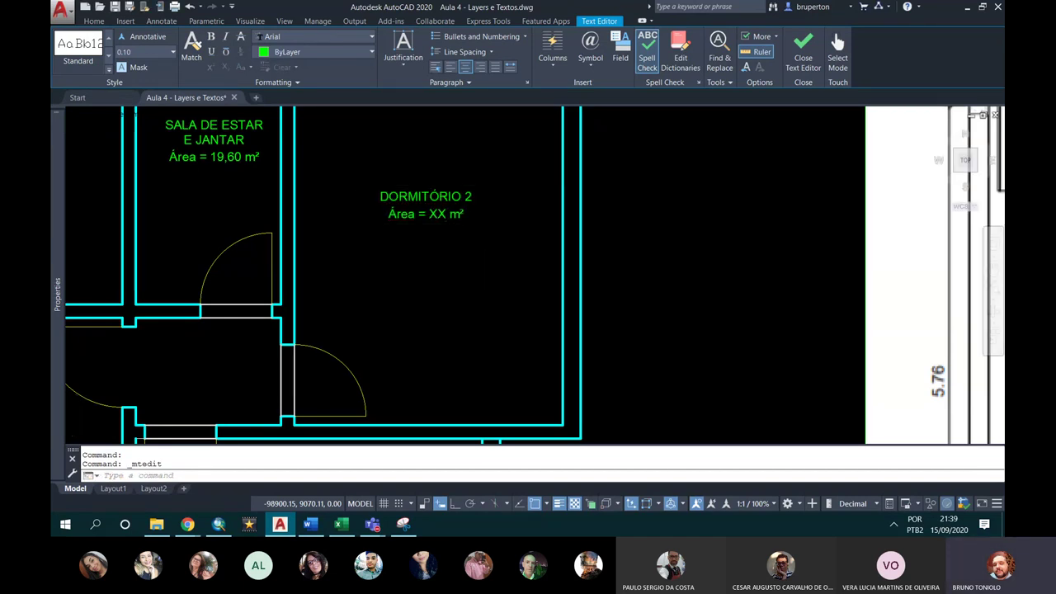
{"action": "scroll", "coordinate": [446, 248], "scroll_direction": "down", "scroll_amount": 4}
{"action": "scroll", "coordinate": [414, 244], "scroll_direction": "up", "scroll_amount": 3}
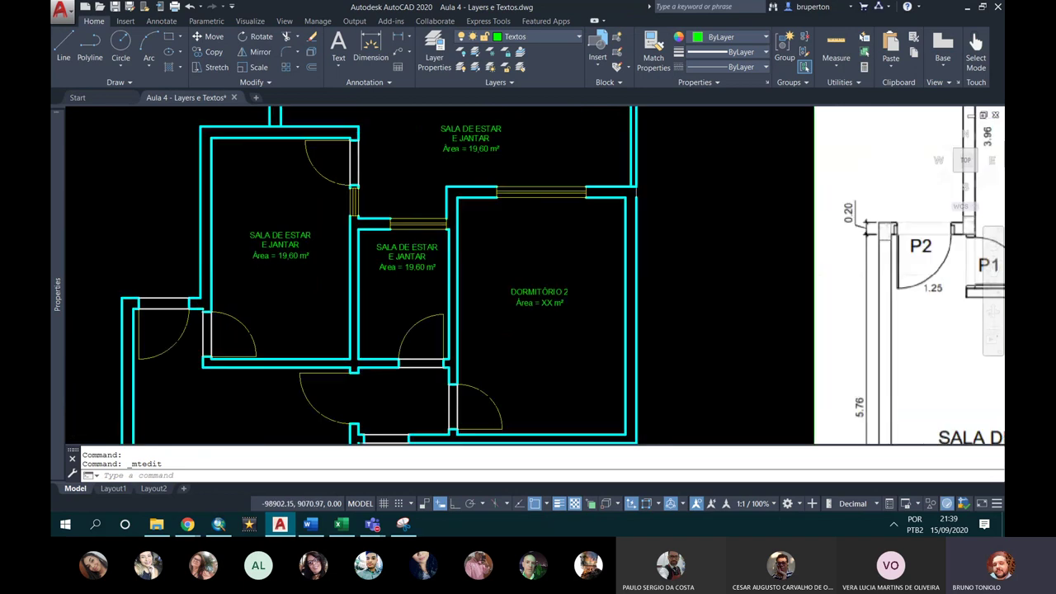
{"action": "scroll", "coordinate": [412, 244], "scroll_direction": "up", "scroll_amount": 2}
{"action": "left_click", "coordinate": [405, 246]}
{"action": "left_click", "coordinate": [404, 246]}
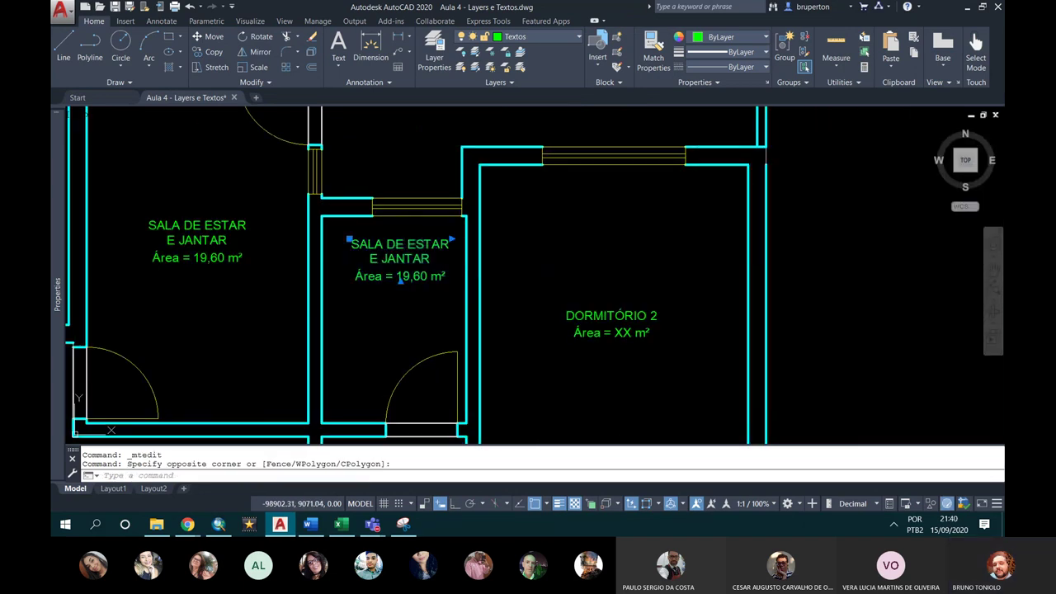
Step: Relabel the small room BANHEIRO with 'Área = XX m²'
{"action": "double_click", "coordinate": [420, 257]}
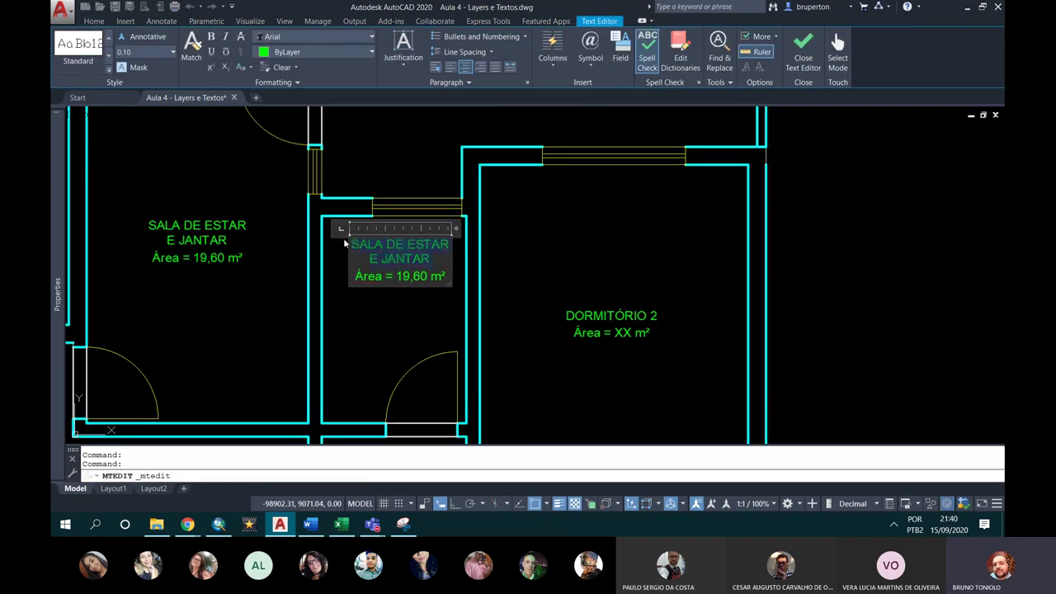
{"action": "type", "text": "BANHEIRO"}
{"action": "key", "text": "Return"}
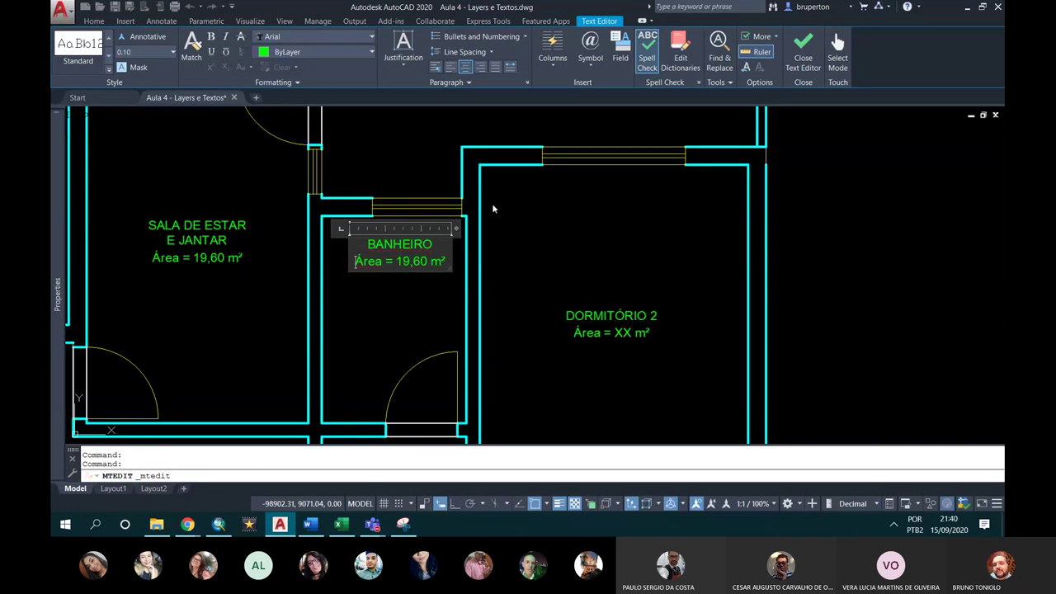
{"action": "type", "text": "XX"}
{"action": "left_click", "coordinate": [396, 288]}
{"action": "scroll", "coordinate": [372, 176], "scroll_direction": "down", "scroll_amount": 5}
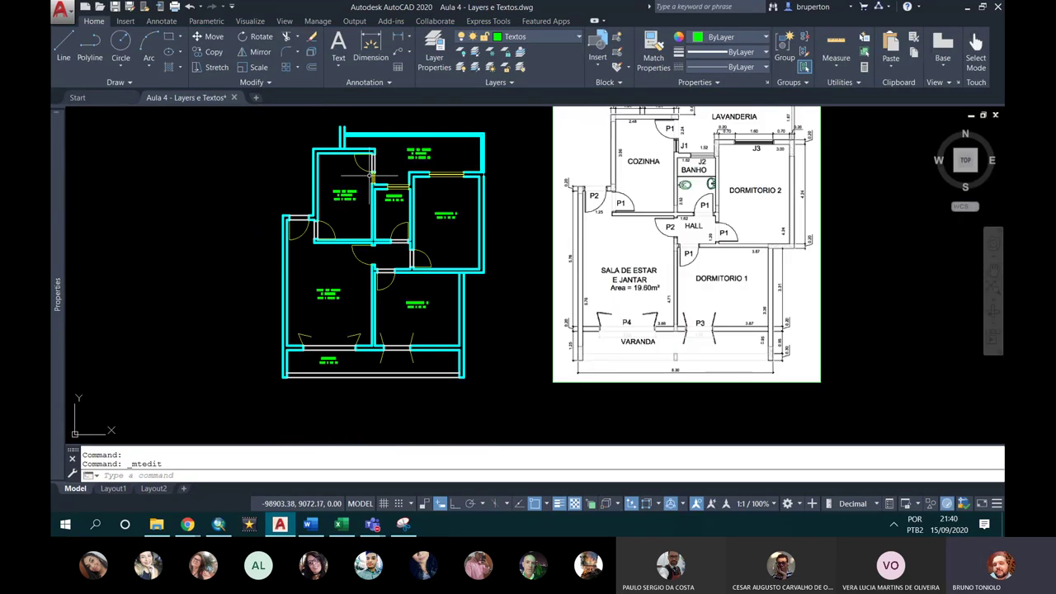
{"action": "scroll", "coordinate": [354, 185], "scroll_direction": "up", "scroll_amount": 5}
Step: Relabel the room to its left COZINHA with 'Área = XX m²'
{"action": "left_click", "coordinate": [324, 204]}
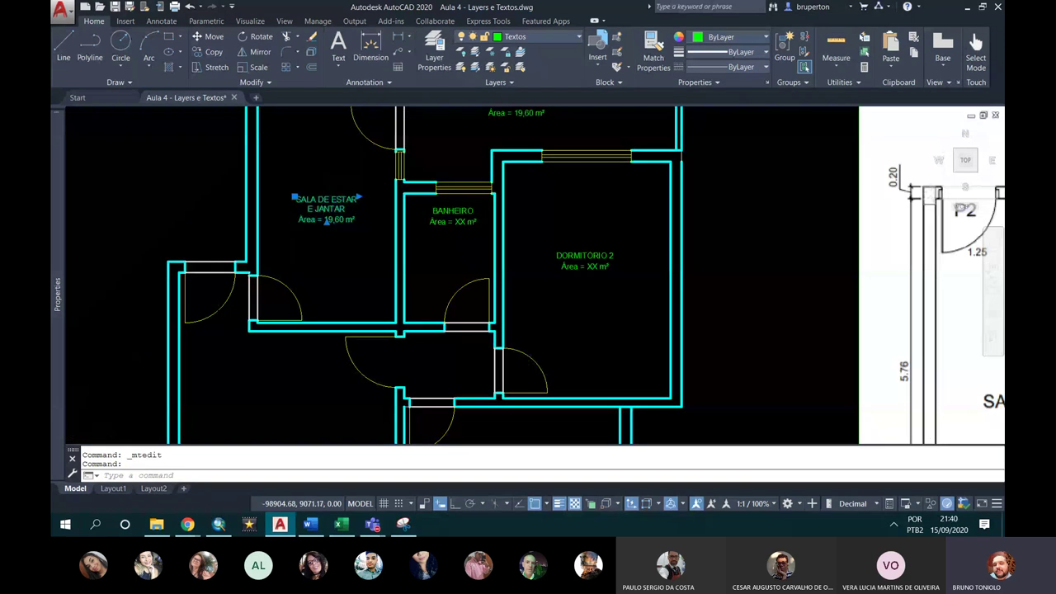
{"action": "scroll", "coordinate": [324, 205], "scroll_direction": "up", "scroll_amount": 2}
{"action": "double_click", "coordinate": [324, 205]}
{"action": "left_click_drag", "start_coordinate": [357, 209], "coordinate": [268, 189]}
{"action": "type", "text": "COZINHA"}
{"action": "key", "text": "Return"}
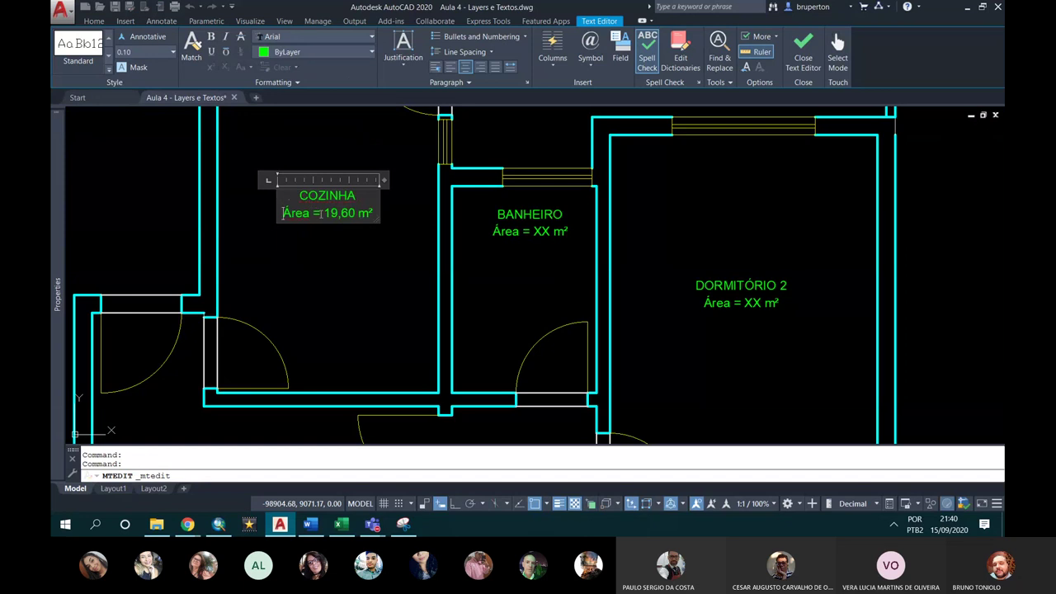
{"action": "type", "text": "XX"}
{"action": "key", "text": "ctrl+Return"}
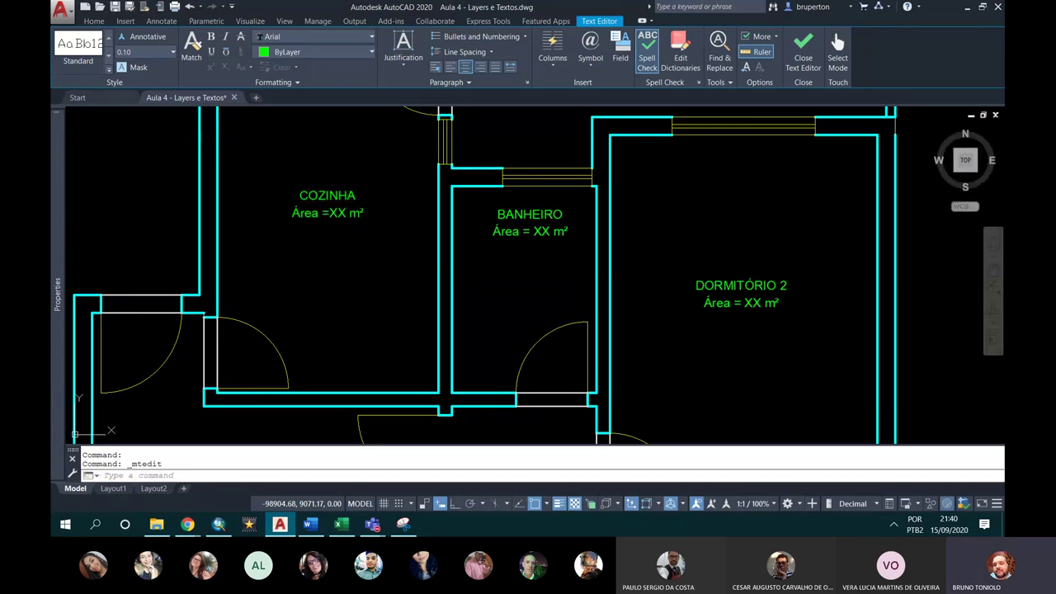
{"action": "scroll", "coordinate": [383, 216], "scroll_direction": "down", "scroll_amount": 4}
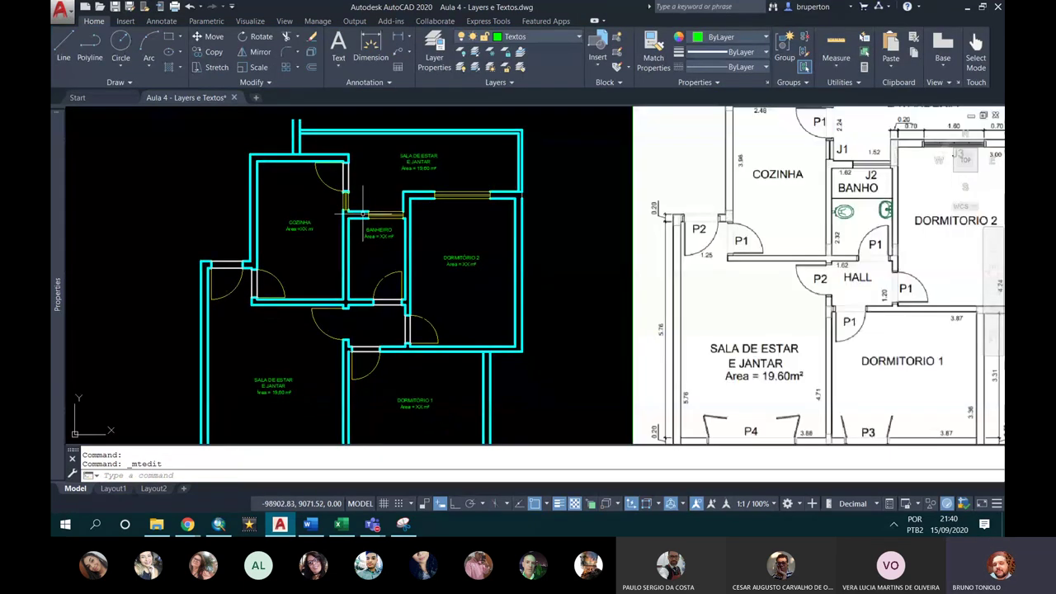
Step: Rename the top room's SALA DE ESTAR label to LAVANDERIA with an 'Área = XX m²' placeholder
{"action": "scroll", "coordinate": [425, 159], "scroll_direction": "up", "scroll_amount": 4}
{"action": "left_click", "coordinate": [425, 159]}
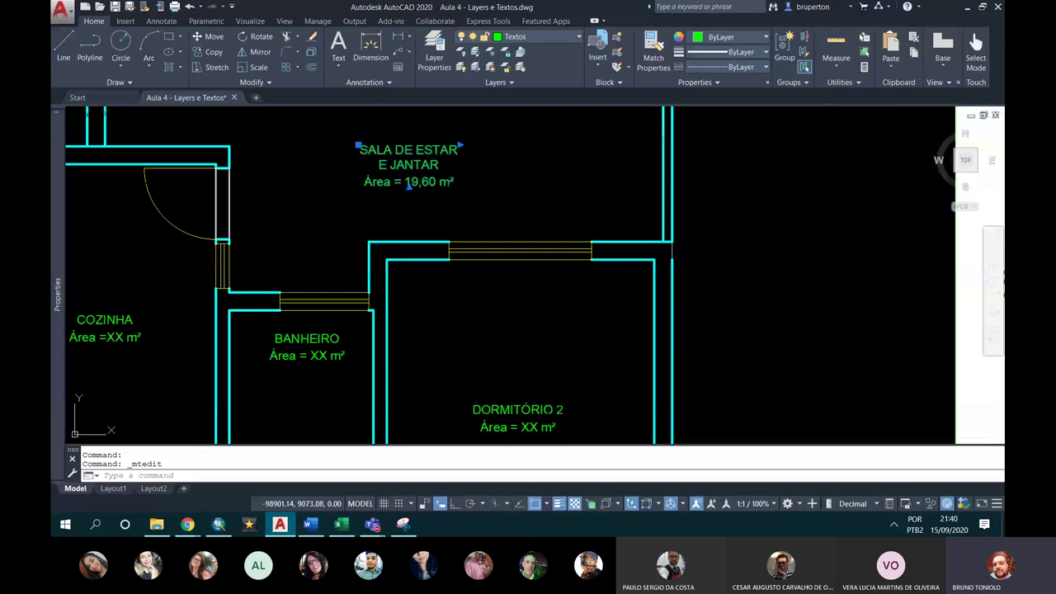
{"action": "double_click", "coordinate": [363, 151]}
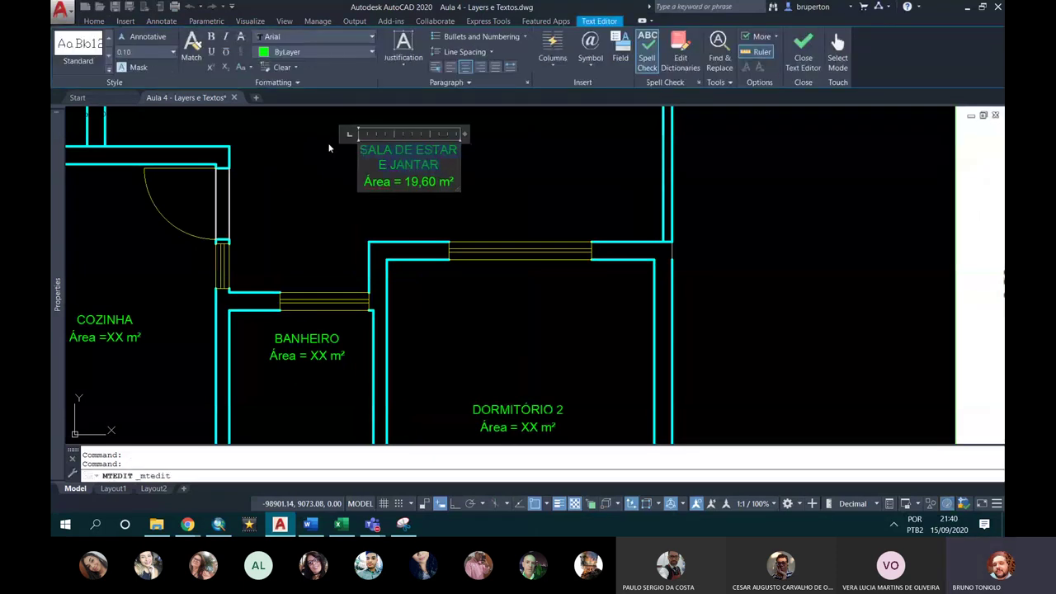
{"action": "type", "text": "LAVAN"}
{"action": "type", "text": "DERIA"}
{"action": "key", "text": "Return"}
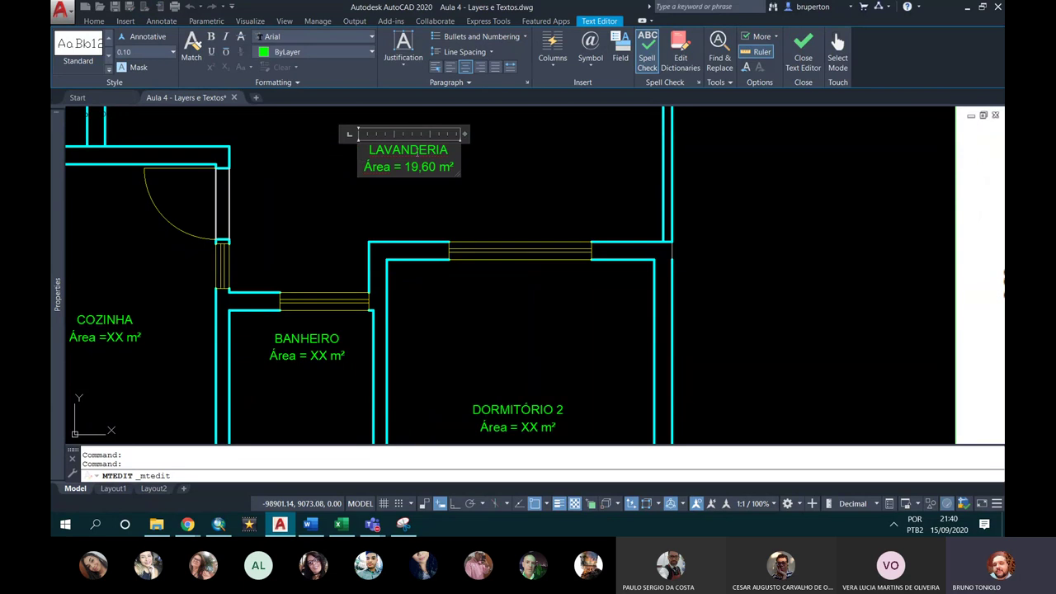
{"action": "type", "text": "XX"}
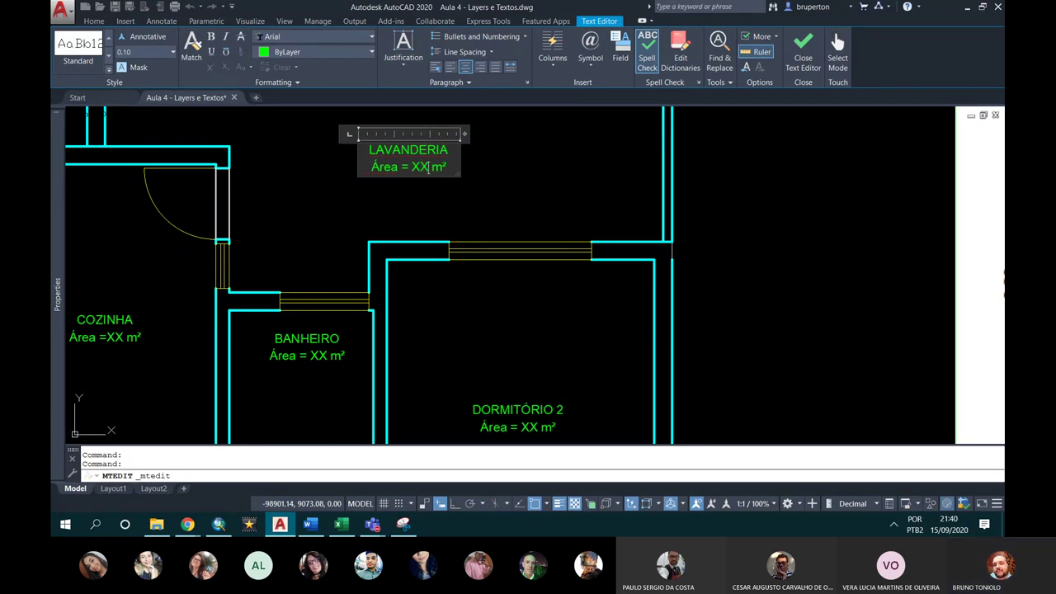
{"action": "left_click", "coordinate": [434, 195]}
{"action": "scroll", "coordinate": [396, 139], "scroll_direction": "down", "scroll_amount": 5}
{"action": "scroll", "coordinate": [396, 138], "scroll_direction": "down", "scroll_amount": 2}
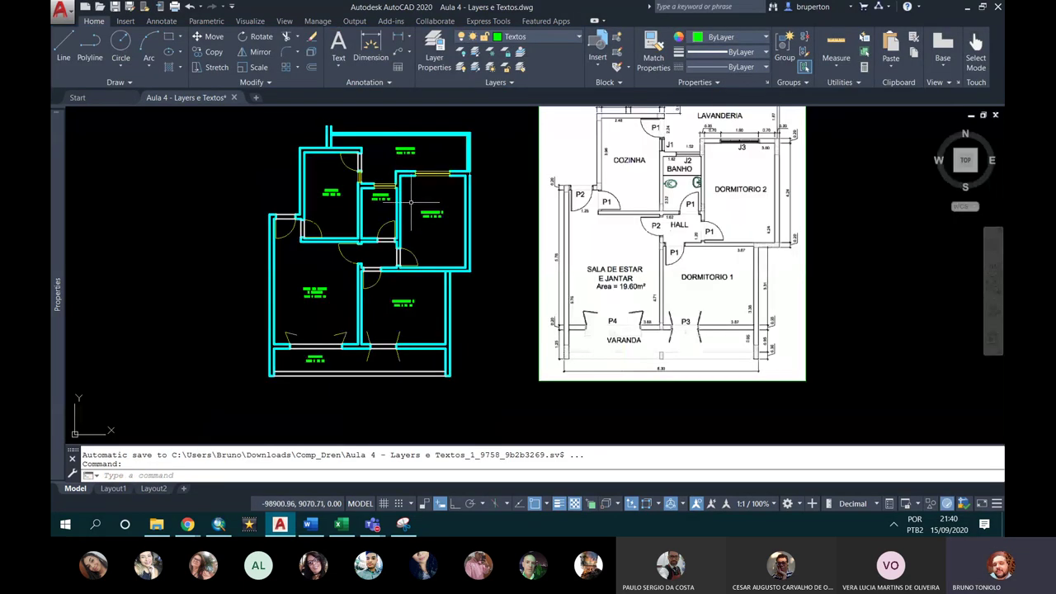
{"action": "scroll", "coordinate": [347, 237], "scroll_direction": "up", "scroll_amount": 3}
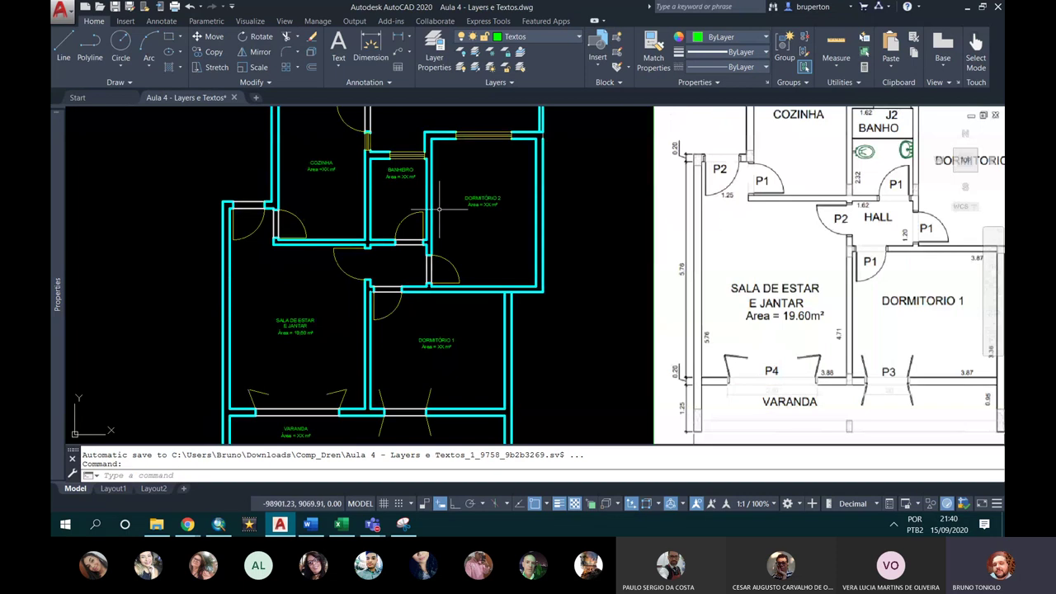
Step: Copy the BANHEIRO label into the hall using COPY
{"action": "scroll", "coordinate": [400, 182], "scroll_direction": "up", "scroll_amount": 2}
{"action": "left_click", "coordinate": [401, 177]}
{"action": "type", "text": "co"}
{"action": "key", "text": "Return"}
{"action": "left_click", "coordinate": [404, 171]}
{"action": "middle_click_drag", "start_coordinate": [395, 377], "coordinate": [394, 225]}
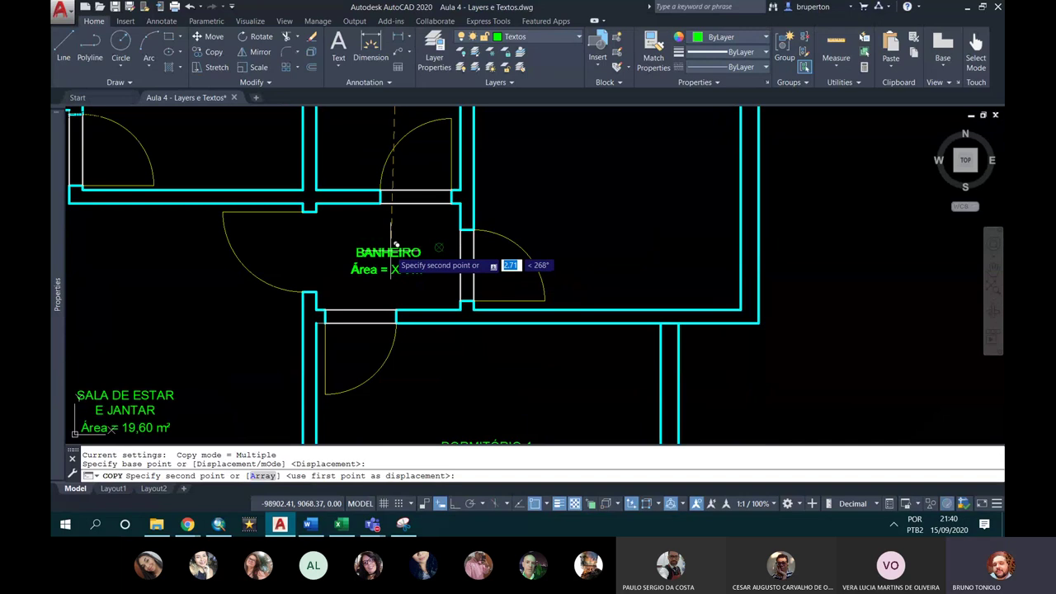
{"action": "key", "text": "Escape"}
Step: Rename the copied hall label from BANHEIRO to HALL
{"action": "double_click", "coordinate": [416, 258]}
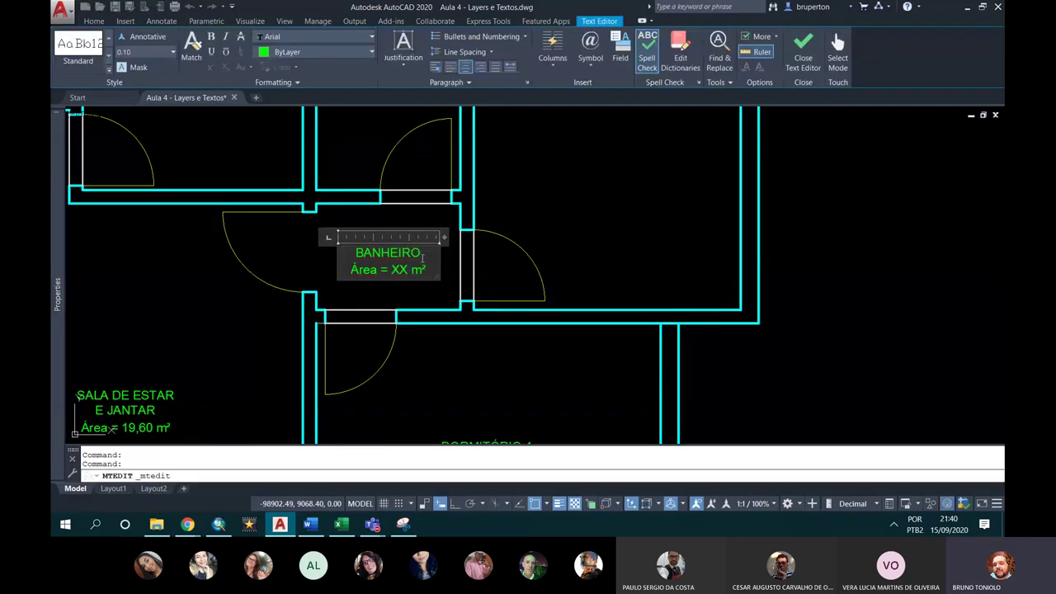
{"action": "key", "text": "BackSpace"}
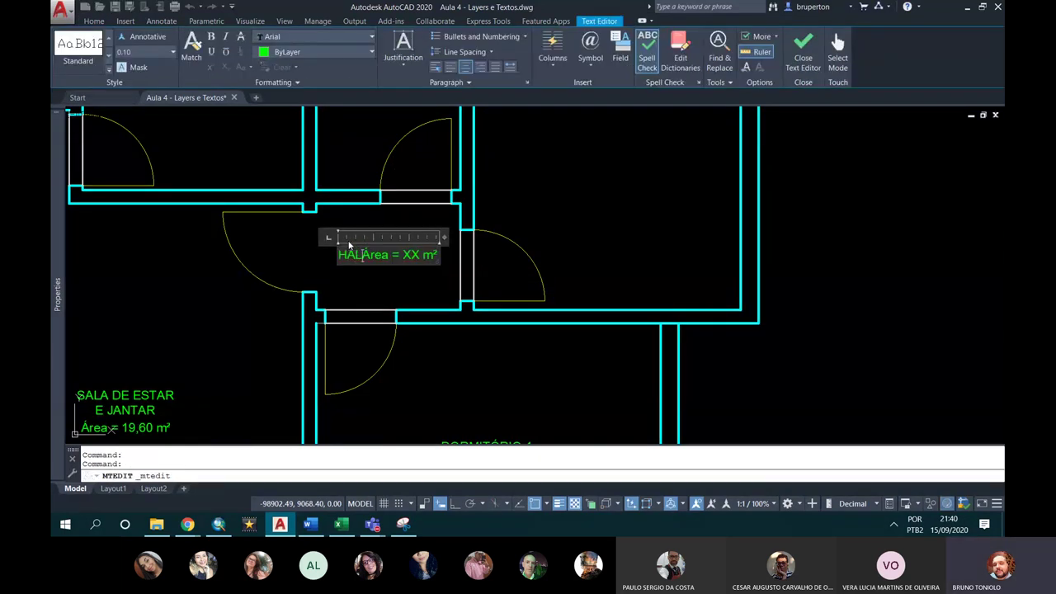
{"action": "type", "text": "HALL"}
{"action": "key", "text": "Return"}
{"action": "left_click", "coordinate": [342, 293]}
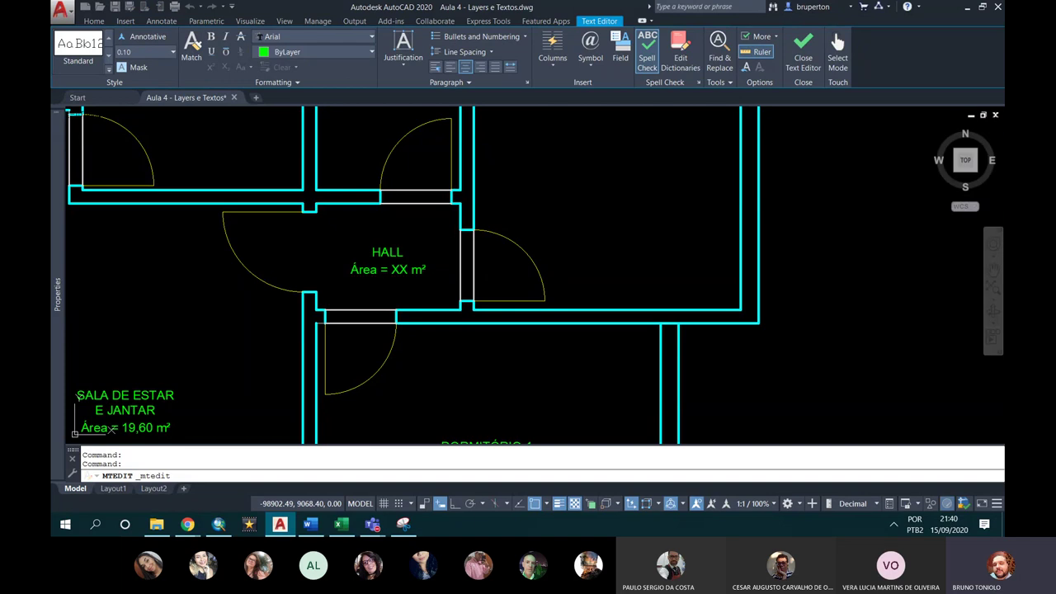
{"action": "scroll", "coordinate": [384, 251], "scroll_direction": "down", "scroll_amount": 5}
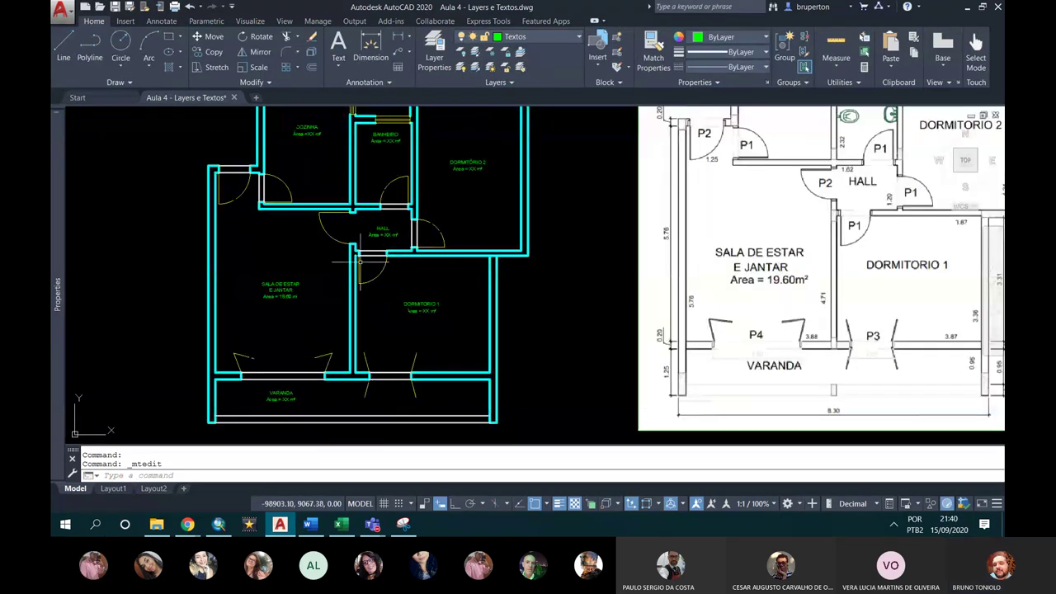
Step: Pan the plan and start the Measure Area tool from Home > Utilities
{"action": "middle_click_drag", "start_coordinate": [359, 262], "coordinate": [273, 308]}
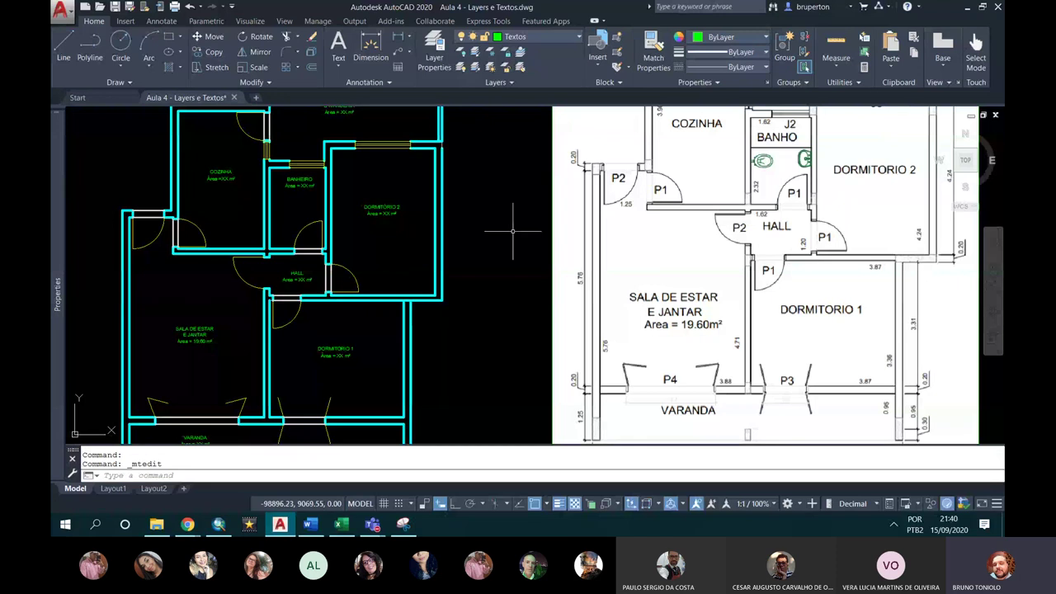
{"action": "middle_click_drag", "start_coordinate": [508, 231], "coordinate": [504, 208]}
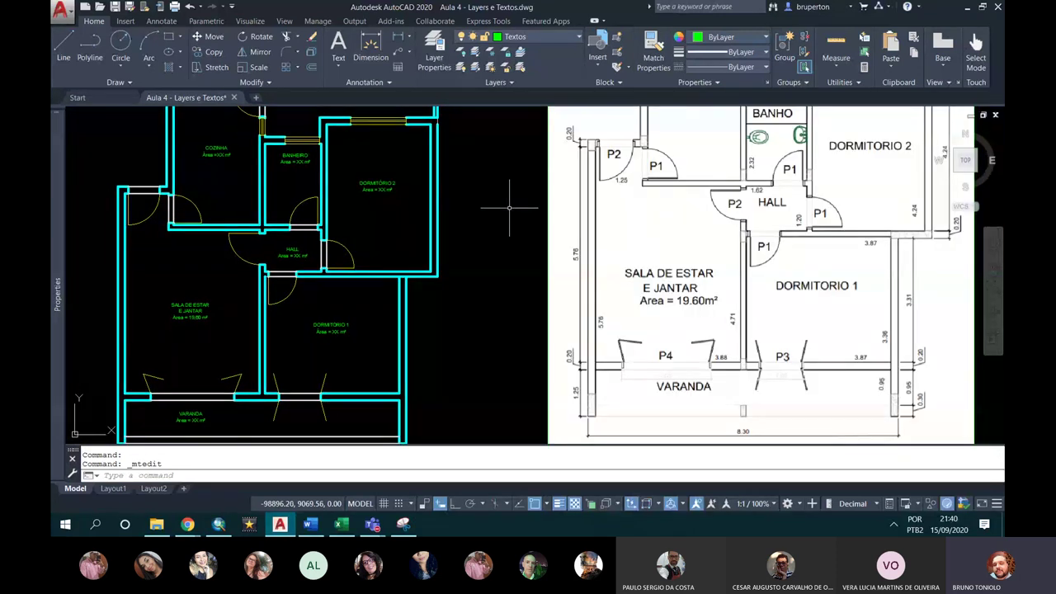
{"action": "left_click", "coordinate": [833, 69]}
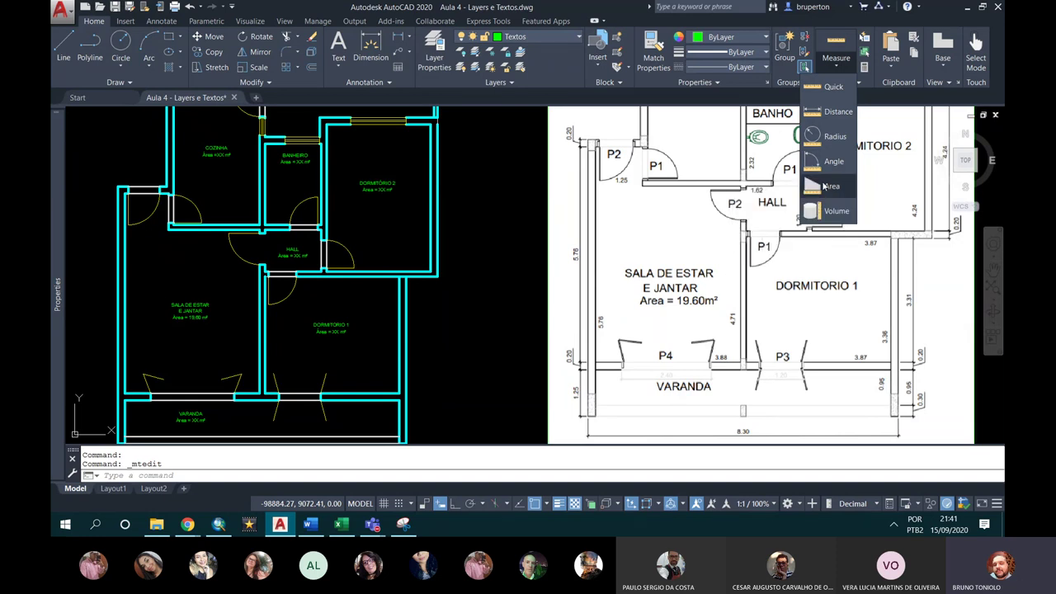
{"action": "left_click", "coordinate": [828, 188]}
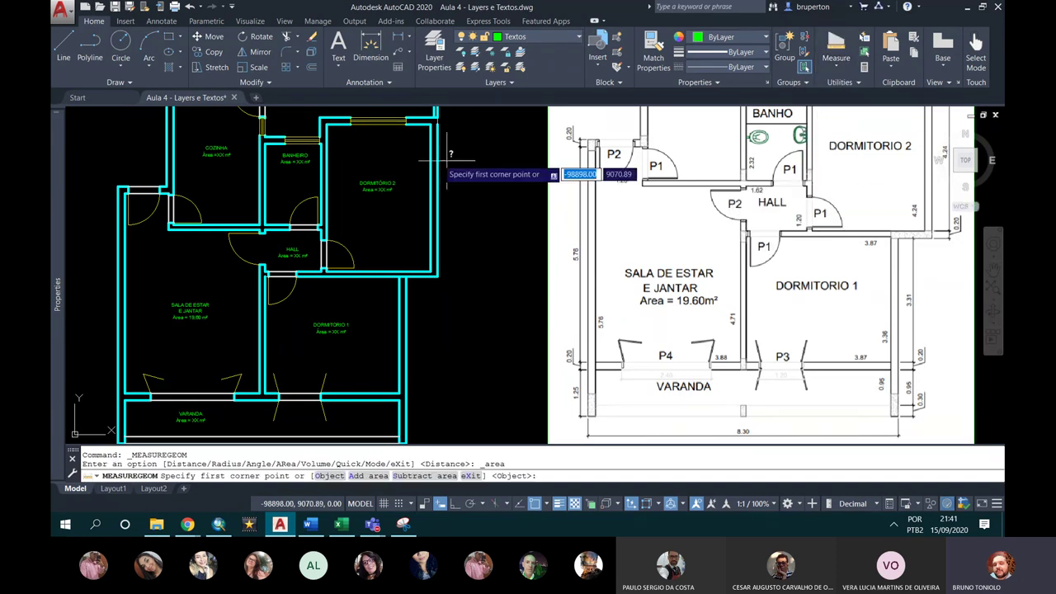
Step: Measure the veranda's area from its four corners, giving 8.29 m² (17.90 perimeter)
{"action": "middle_click_drag", "start_coordinate": [463, 165], "coordinate": [589, 130]}
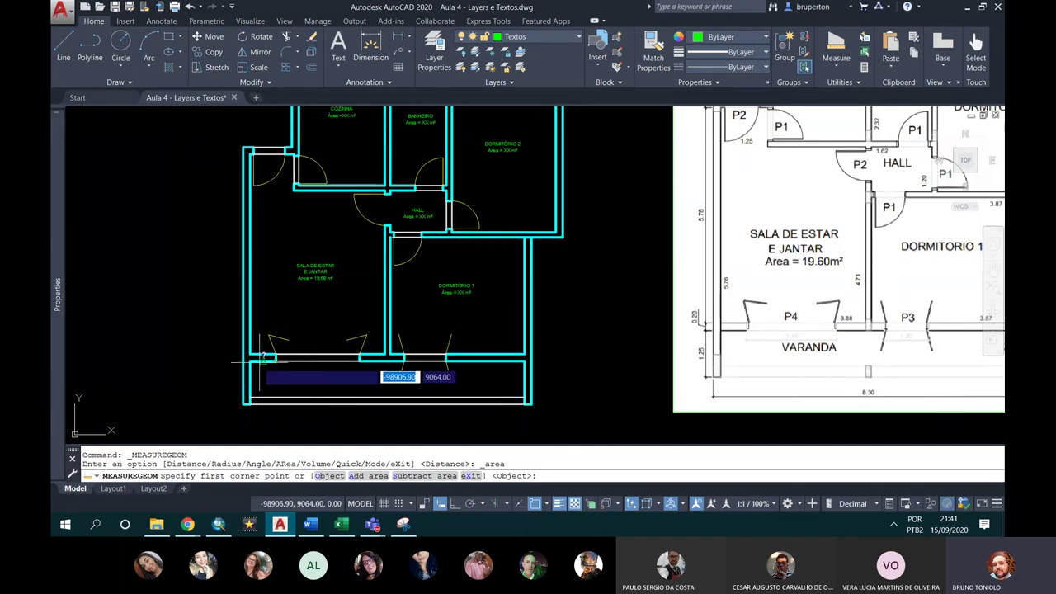
{"action": "scroll", "coordinate": [251, 357], "scroll_direction": "up", "scroll_amount": 2}
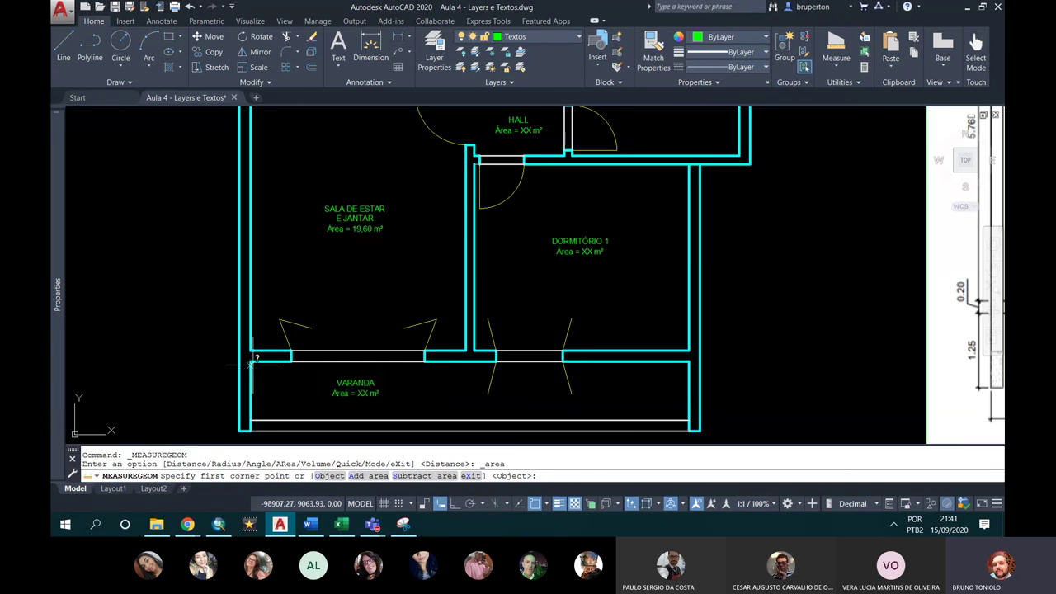
{"action": "scroll", "coordinate": [244, 366], "scroll_direction": "up", "scroll_amount": 3}
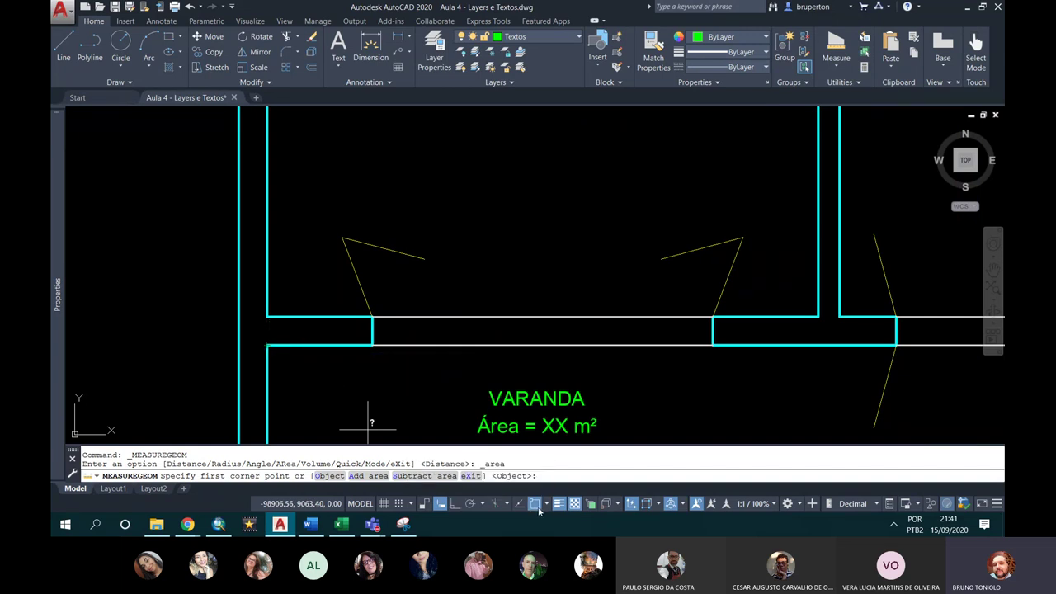
{"action": "left_click", "coordinate": [268, 342]}
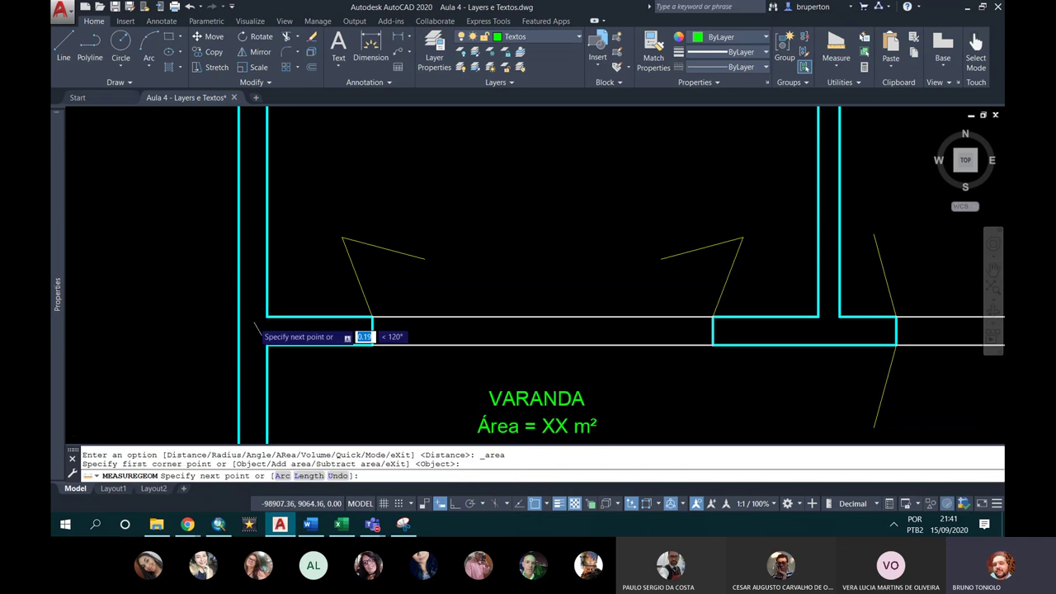
{"action": "scroll", "coordinate": [268, 347], "scroll_direction": "down", "scroll_amount": 5}
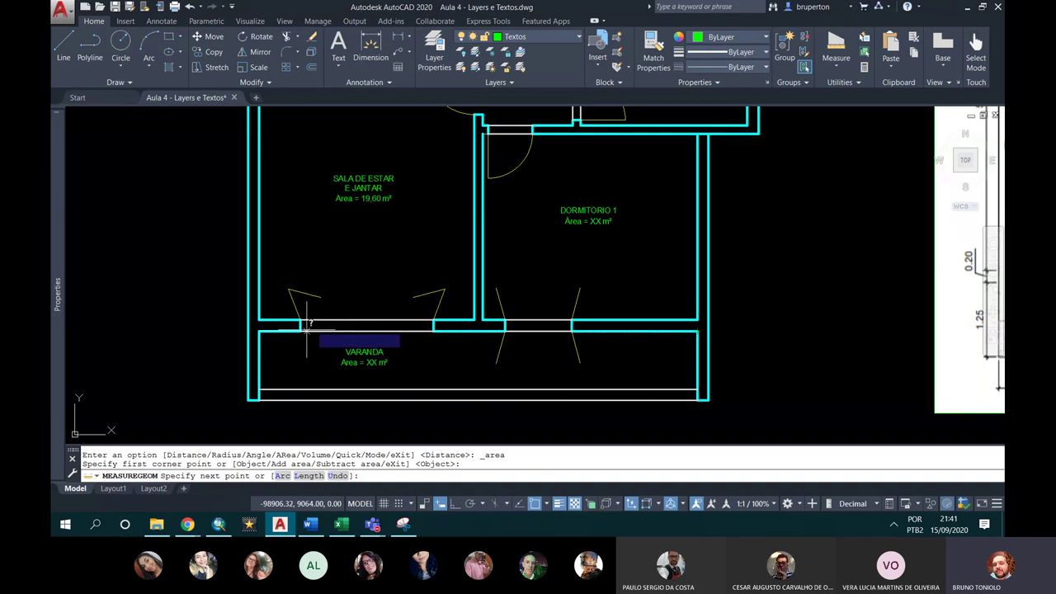
{"action": "left_click", "coordinate": [698, 332]}
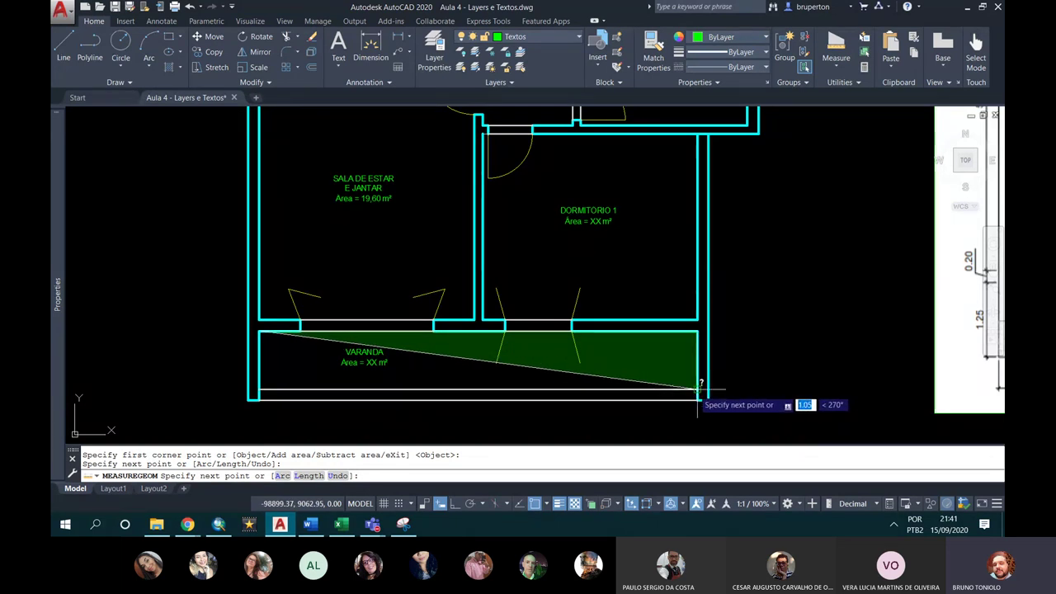
{"action": "left_click", "coordinate": [698, 389]}
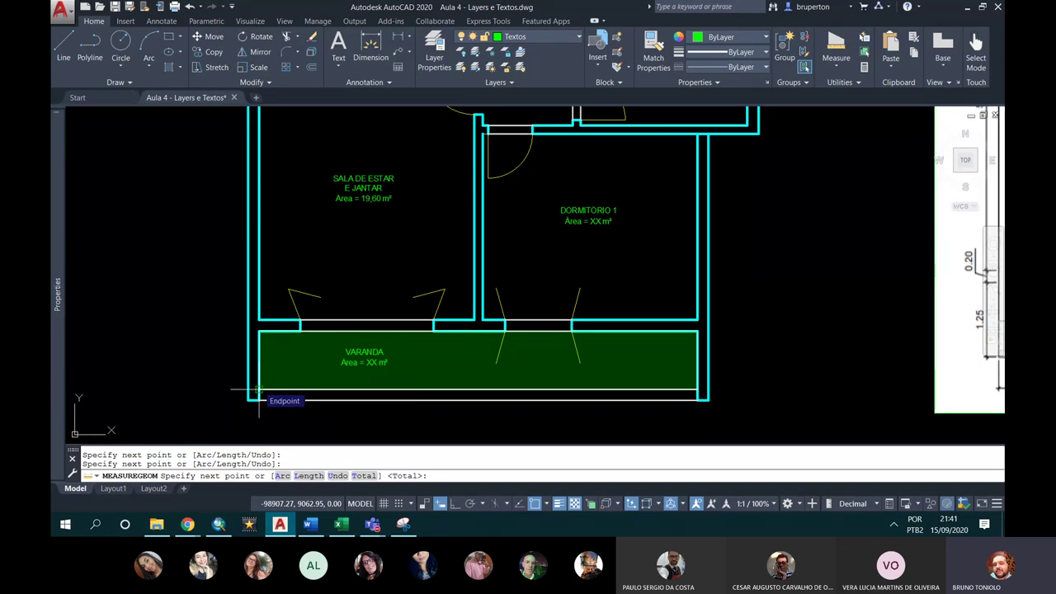
{"action": "left_click", "coordinate": [258, 390]}
{"action": "key", "text": "Return"}
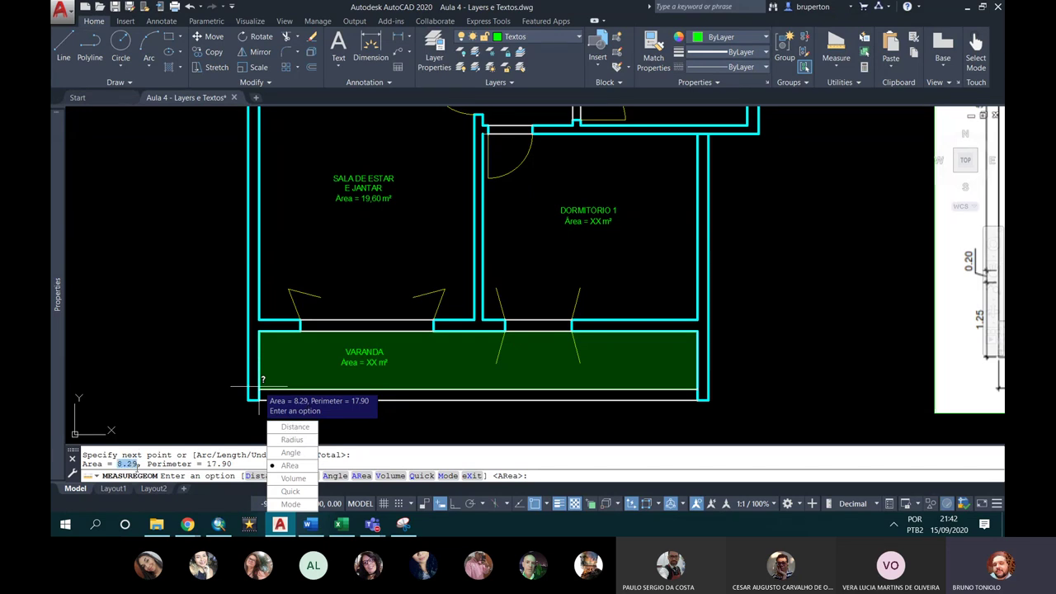
Step: Replace XX in the VARANDA label with 8,29
{"action": "left_click", "coordinate": [125, 466]}
{"action": "left_click_drag", "start_coordinate": [118, 462], "coordinate": [139, 465]}
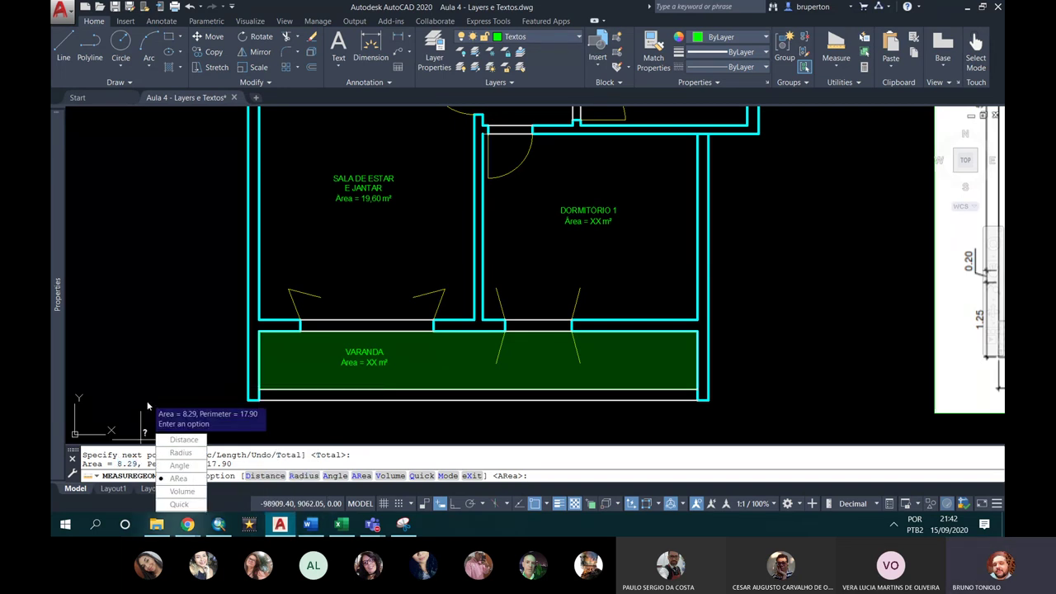
{"action": "key", "text": "Escape"}
{"action": "scroll", "coordinate": [379, 375], "scroll_direction": "up", "scroll_amount": 2}
{"action": "left_click", "coordinate": [359, 360]}
{"action": "double_click", "coordinate": [358, 360]}
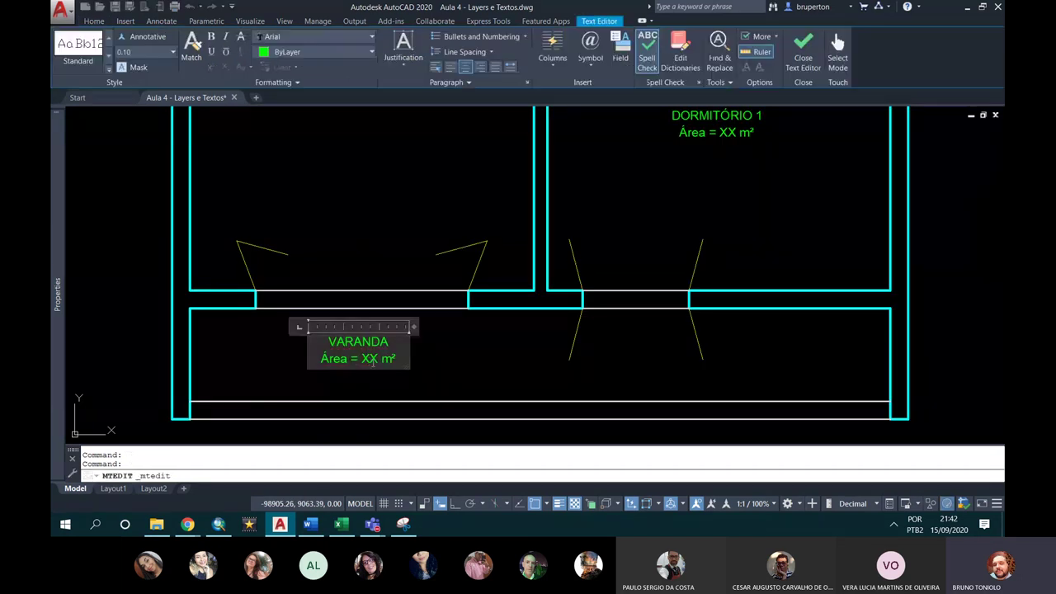
{"action": "type", "text": "8,29"}
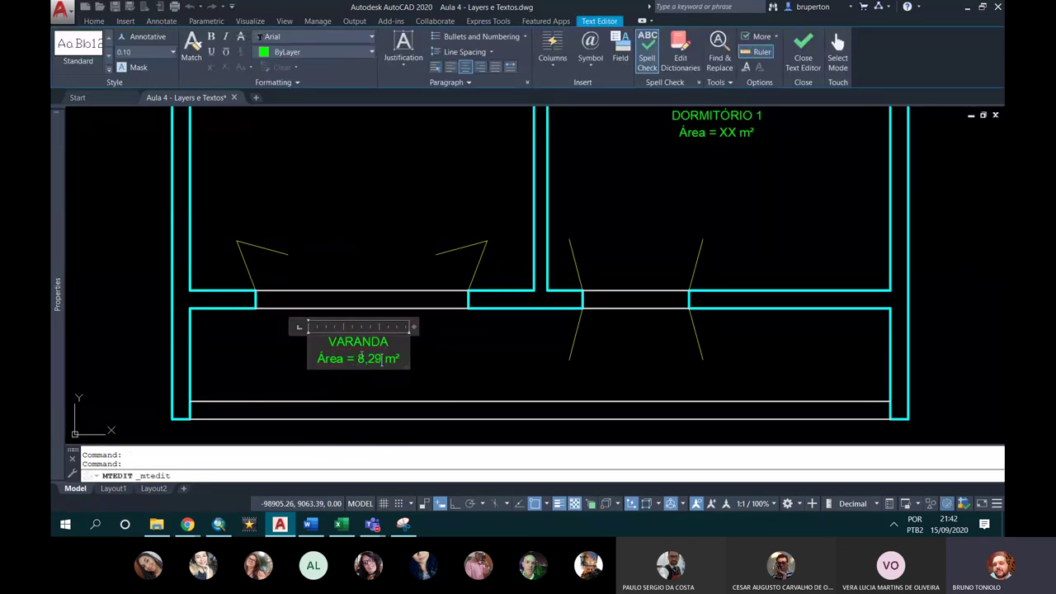
{"action": "left_click", "coordinate": [373, 400]}
{"action": "scroll", "coordinate": [392, 370], "scroll_direction": "down", "scroll_amount": 3}
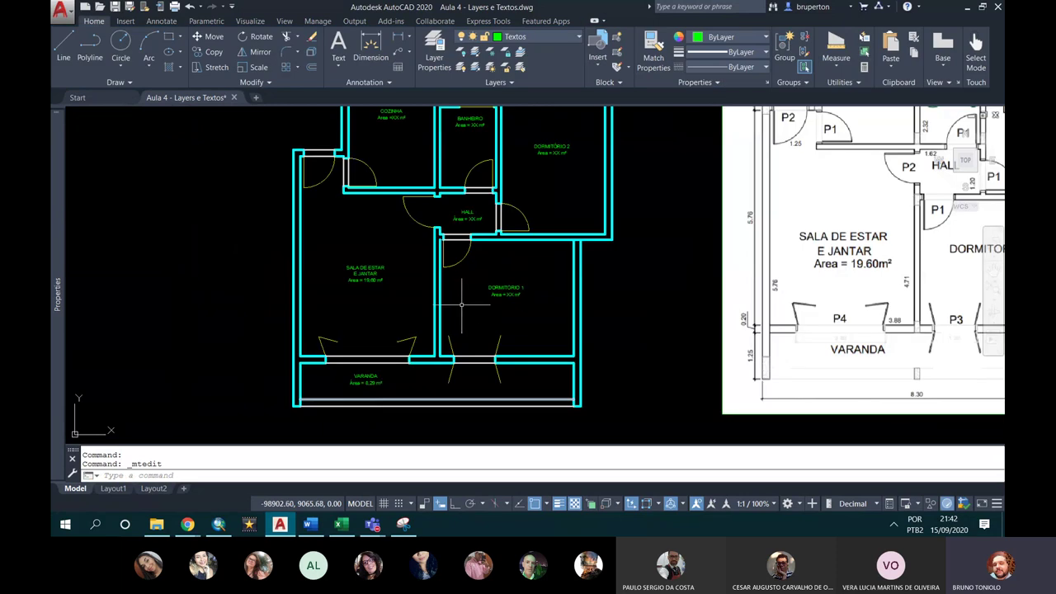
Step: Pan the plan left and start the Measure Area tool
{"action": "scroll", "coordinate": [459, 308], "scroll_direction": "up", "scroll_amount": 3}
{"action": "middle_click_drag", "start_coordinate": [535, 322], "coordinate": [462, 319]}
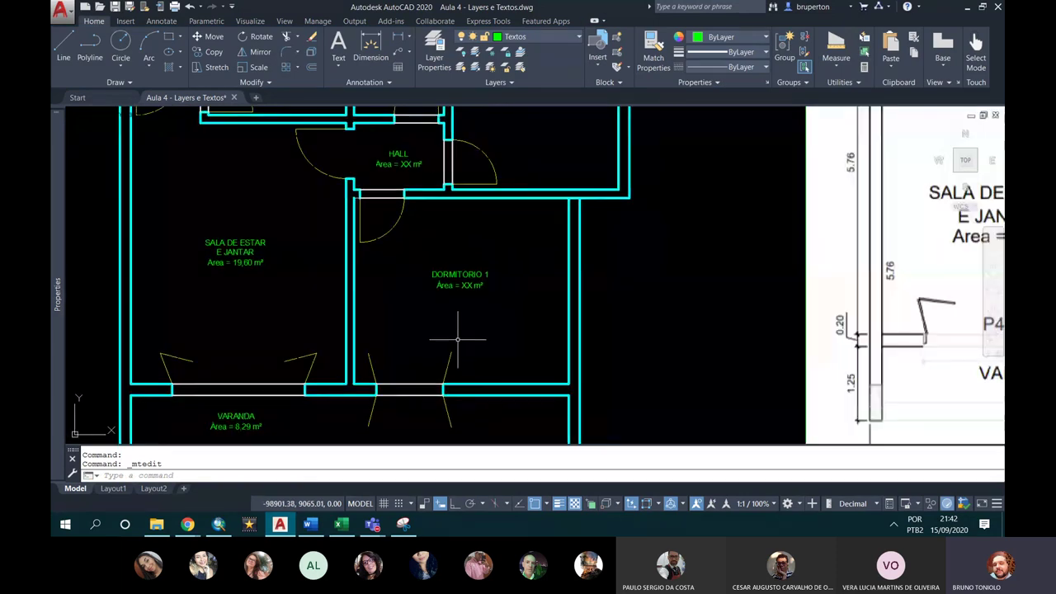
{"action": "left_click", "coordinate": [836, 69]}
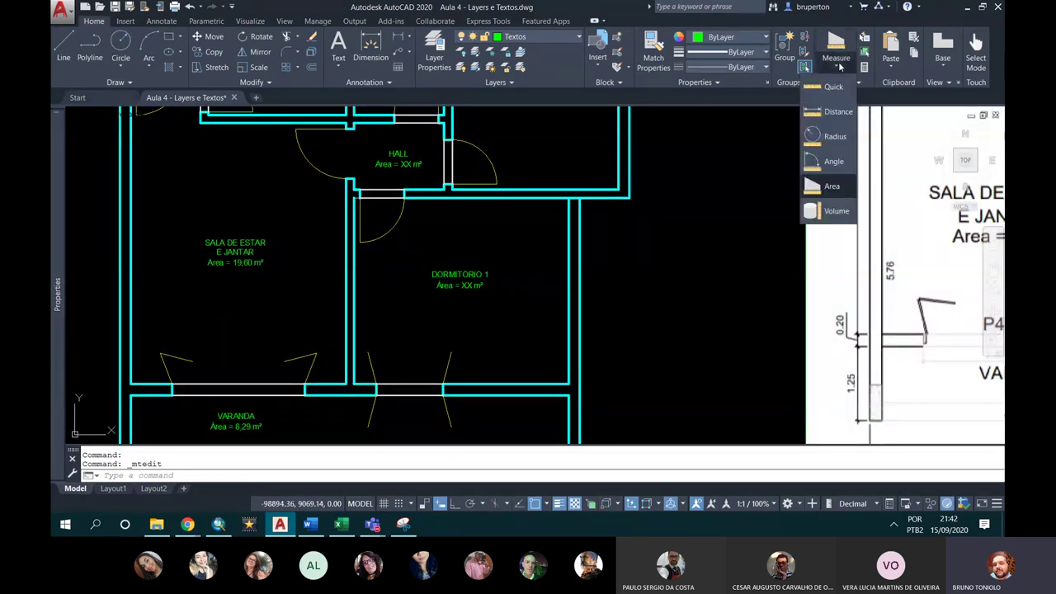
{"action": "left_click", "coordinate": [838, 185]}
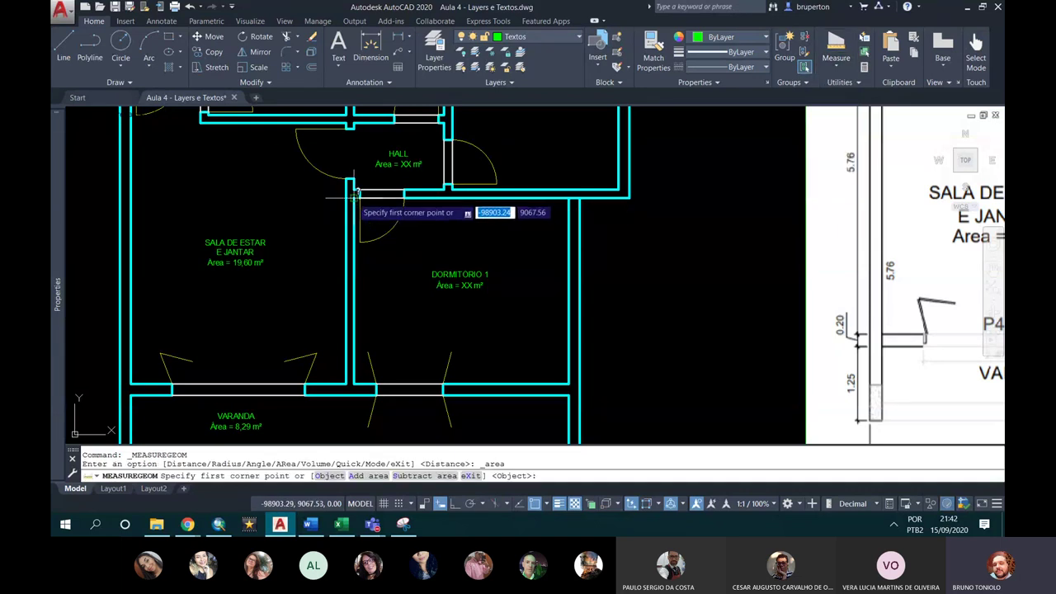
Step: Measure the DORMITORIO 1 bedroom's area from its four corners, giving 13.00
{"action": "scroll", "coordinate": [355, 197], "scroll_direction": "up", "scroll_amount": 4}
{"action": "left_click", "coordinate": [357, 197]}
{"action": "scroll", "coordinate": [357, 197], "scroll_direction": "down", "scroll_amount": 2}
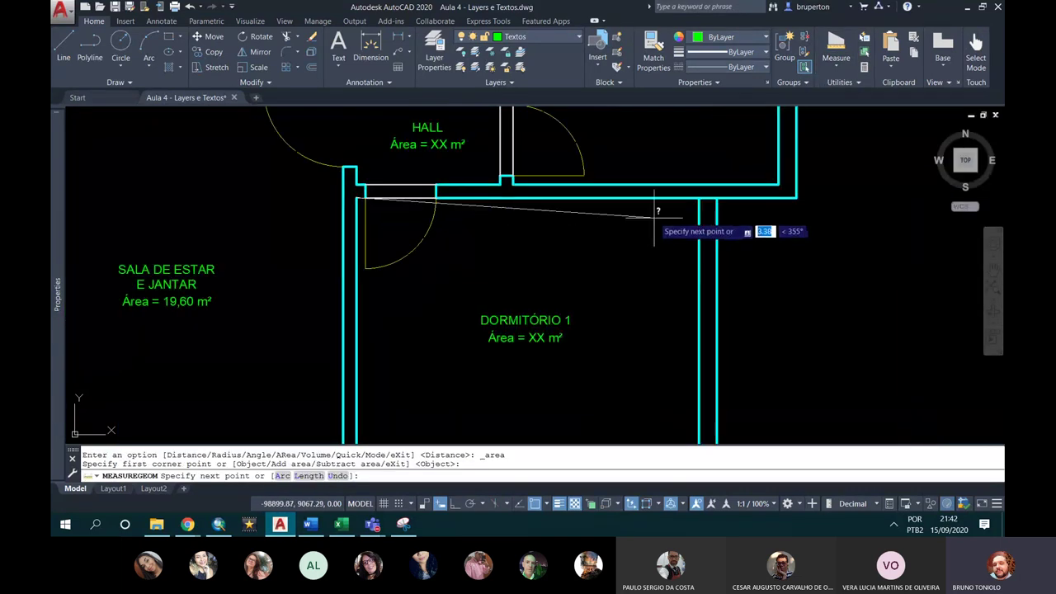
{"action": "left_click", "coordinate": [698, 196]}
{"action": "scroll", "coordinate": [698, 196], "scroll_direction": "down", "scroll_amount": 2}
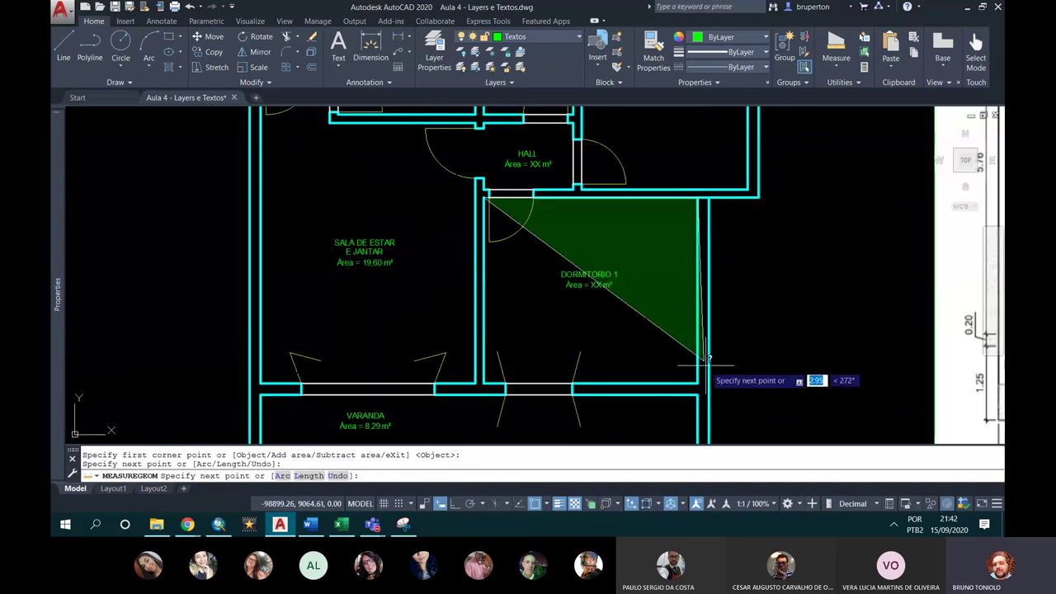
{"action": "left_click", "coordinate": [698, 382]}
{"action": "left_click", "coordinate": [483, 385]}
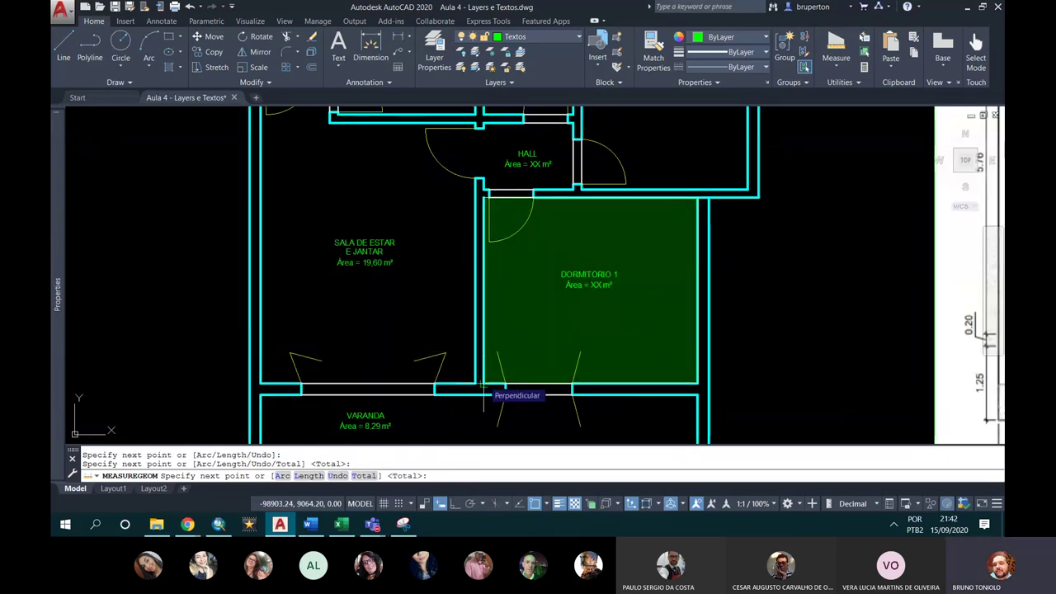
{"action": "key", "text": "Return"}
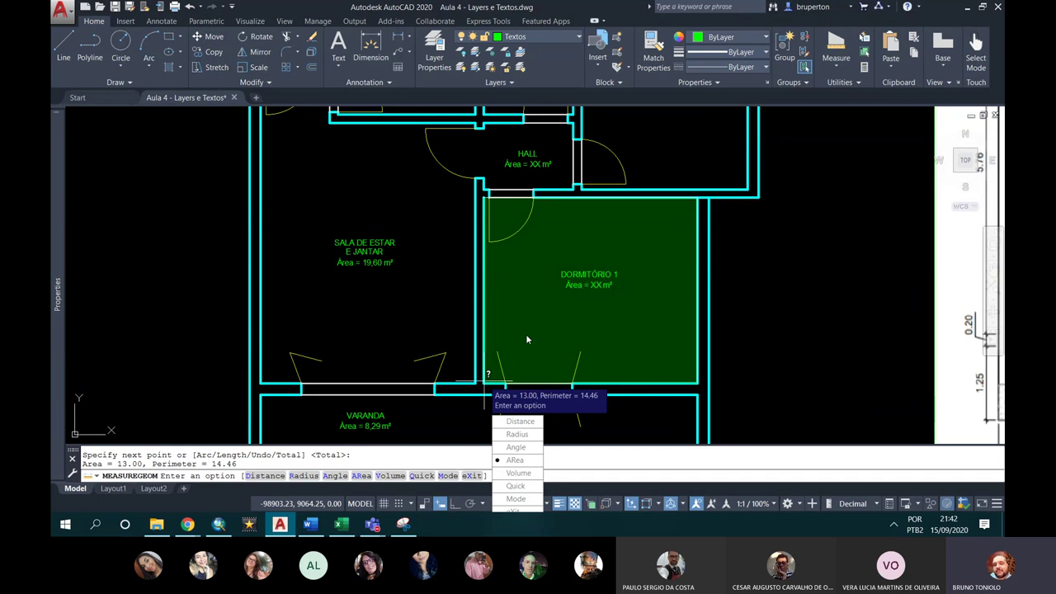
{"action": "key", "text": "Escape"}
Step: Replace XX in the DORMITORIO 1 label with 13,00
{"action": "scroll", "coordinate": [608, 290], "scroll_direction": "up", "scroll_amount": 2}
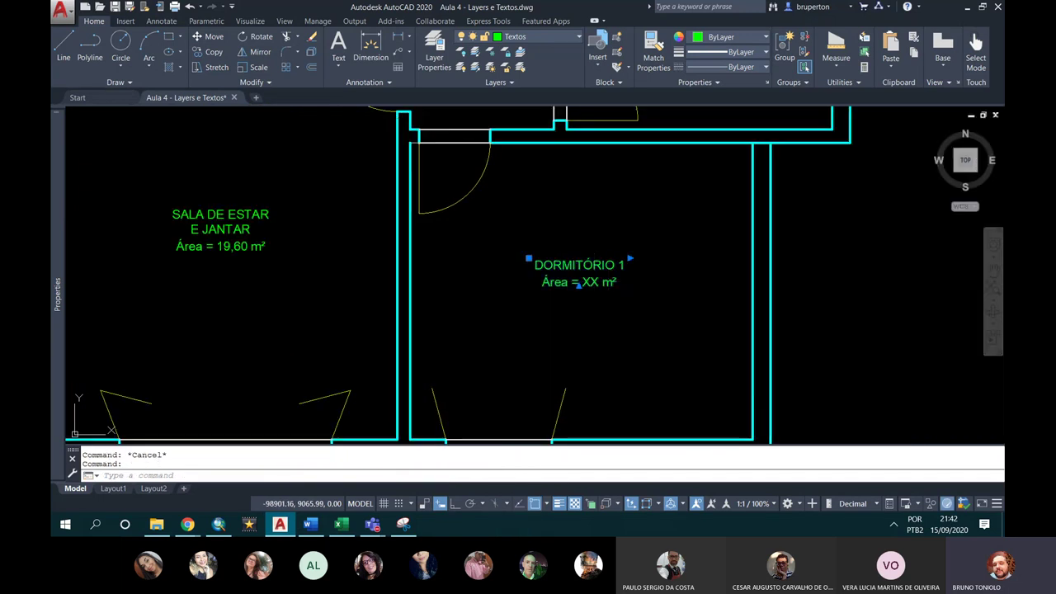
{"action": "double_click", "coordinate": [602, 284]}
{"action": "type", "text": "3,00"}
{"action": "left_click", "coordinate": [592, 309]}
{"action": "scroll", "coordinate": [578, 311], "scroll_direction": "down", "scroll_amount": 3}
{"action": "scroll", "coordinate": [540, 275], "scroll_direction": "up", "scroll_amount": 3}
{"action": "scroll", "coordinate": [458, 233], "scroll_direction": "up", "scroll_amount": 5}
Step: Start matching properties from a wall line, then cancel it
{"action": "key", "text": "Return"}
{"action": "left_click", "coordinate": [454, 243]}
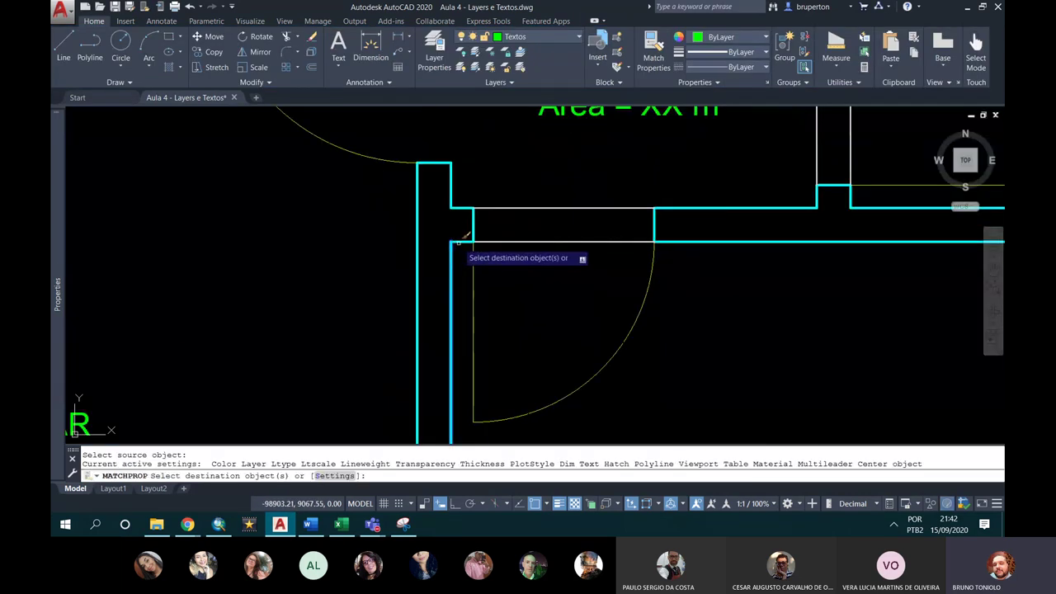
{"action": "scroll", "coordinate": [459, 241], "scroll_direction": "down", "scroll_amount": 3}
{"action": "scroll", "coordinate": [459, 241], "scroll_direction": "down", "scroll_amount": 3}
{"action": "scroll", "coordinate": [811, 300], "scroll_direction": "up", "scroll_amount": 4}
{"action": "key", "text": "Escape"}
Step: Start a trim on a wall line, cancel it, and pan to the upper rooms and HALL
{"action": "type", "text": "tr"}
{"action": "key", "text": "Return"}
{"action": "key", "text": "Return"}
{"action": "scroll", "coordinate": [758, 267], "scroll_direction": "up", "scroll_amount": 2}
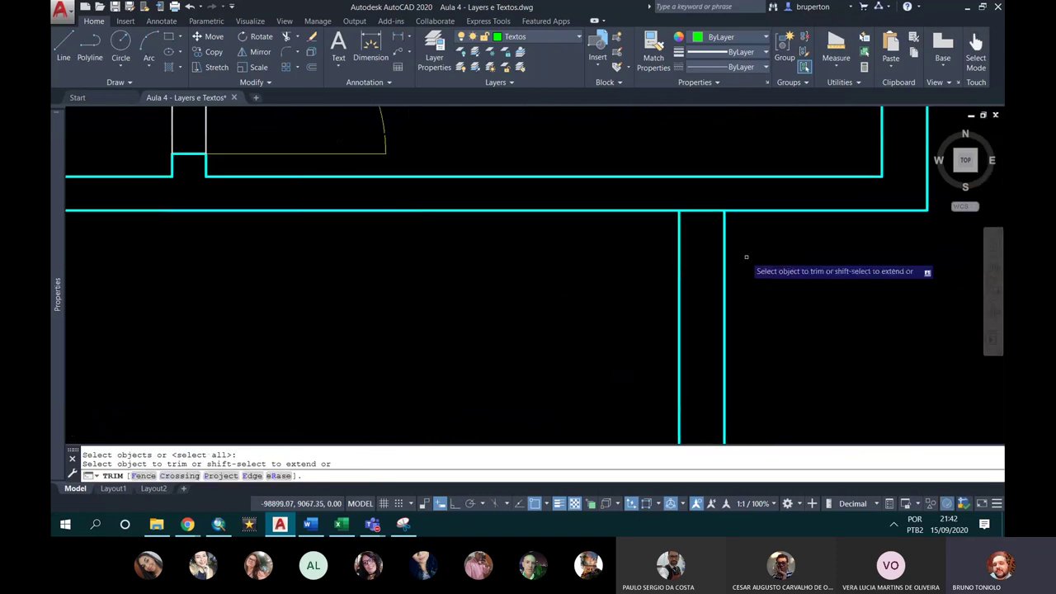
{"action": "left_click", "coordinate": [707, 215]}
{"action": "key", "text": "Escape"}
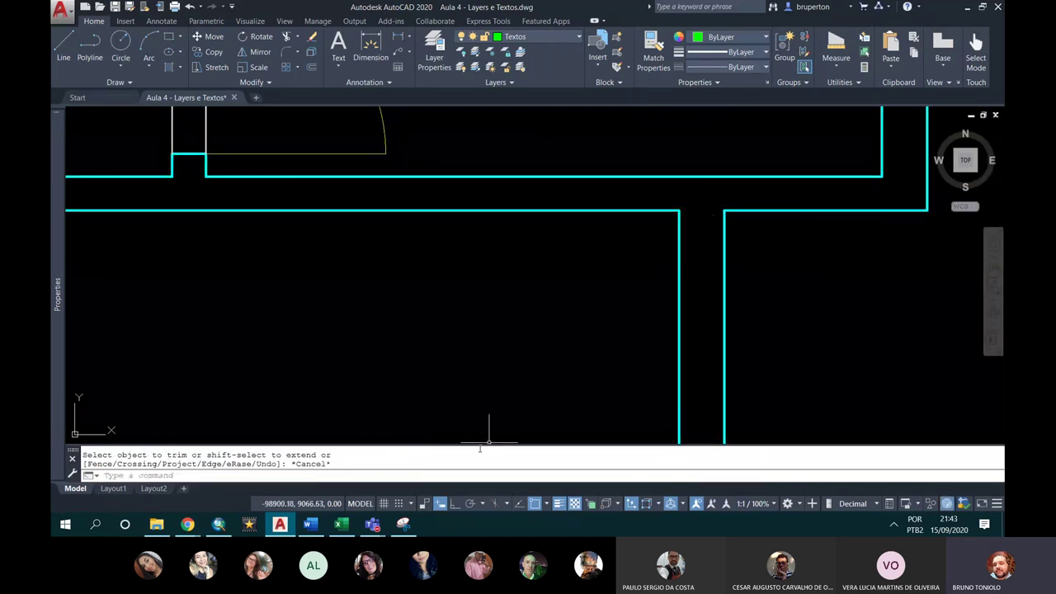
{"action": "scroll", "coordinate": [517, 346], "scroll_direction": "down", "scroll_amount": 5}
{"action": "scroll", "coordinate": [540, 309], "scroll_direction": "up", "scroll_amount": 2}
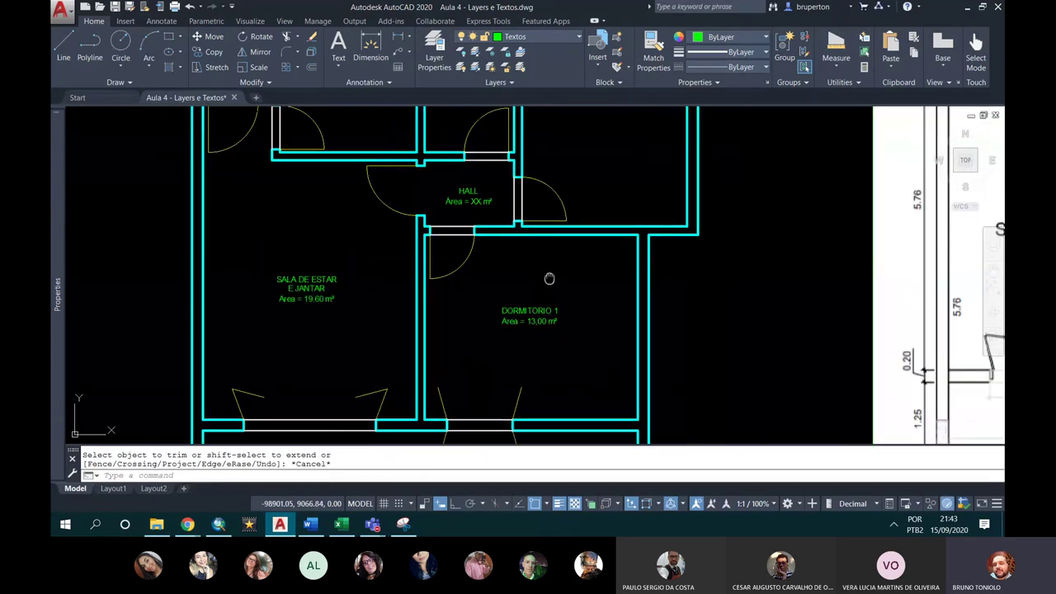
{"action": "scroll", "coordinate": [545, 274], "scroll_direction": "down", "scroll_amount": 2}
{"action": "middle_click_drag", "start_coordinate": [545, 281], "coordinate": [504, 330]}
{"action": "scroll", "coordinate": [501, 268], "scroll_direction": "up", "scroll_amount": 4}
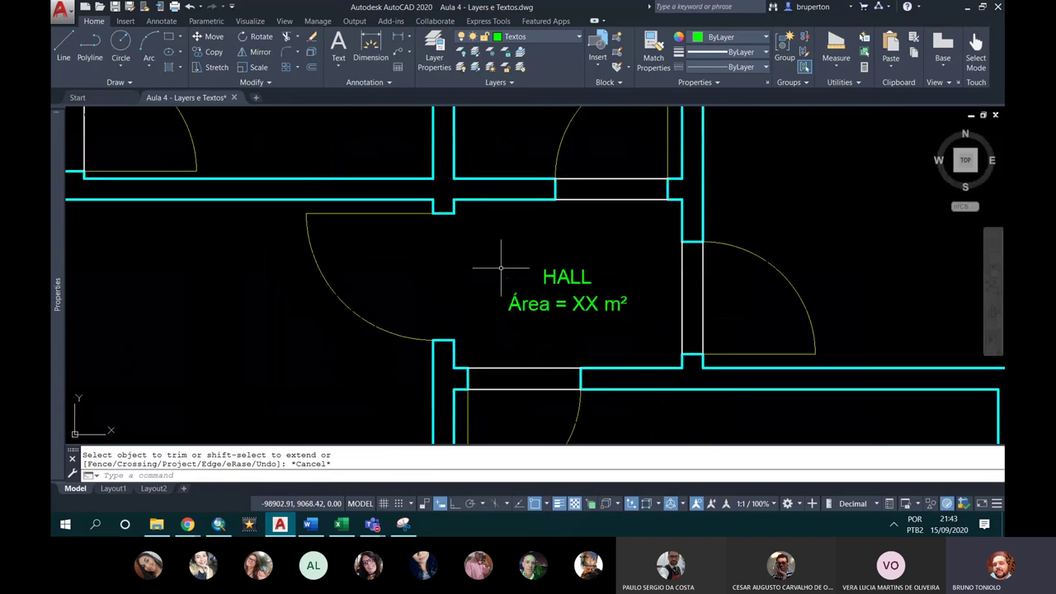
Step: Measure the hall's area with AA from its four corners, giving 1.94
{"action": "type", "text": "AREA"}
{"action": "key", "text": "Return"}
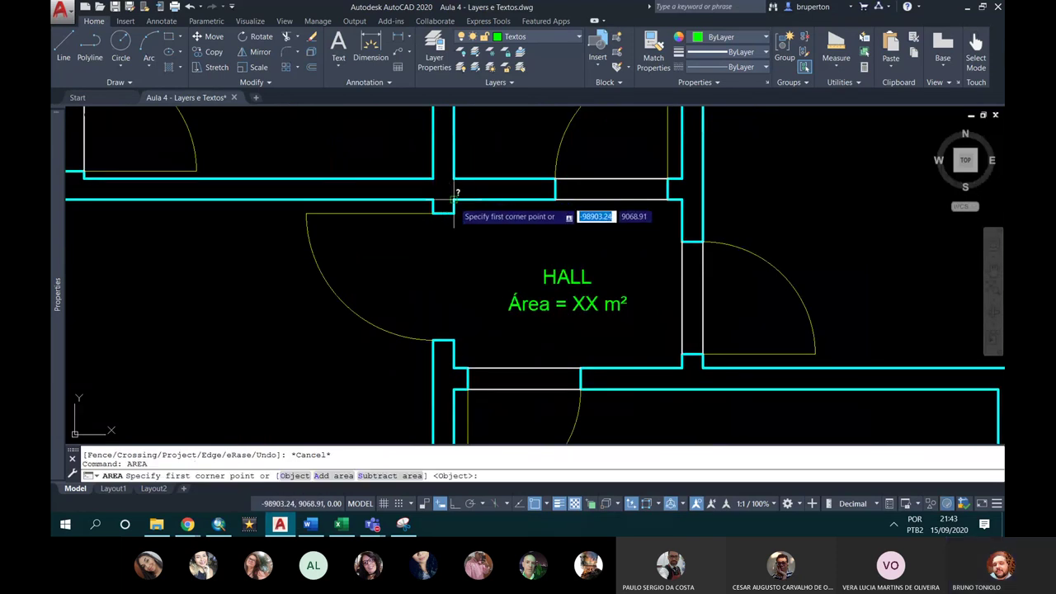
{"action": "key", "text": "Escape"}
{"action": "type", "text": "AREA"}
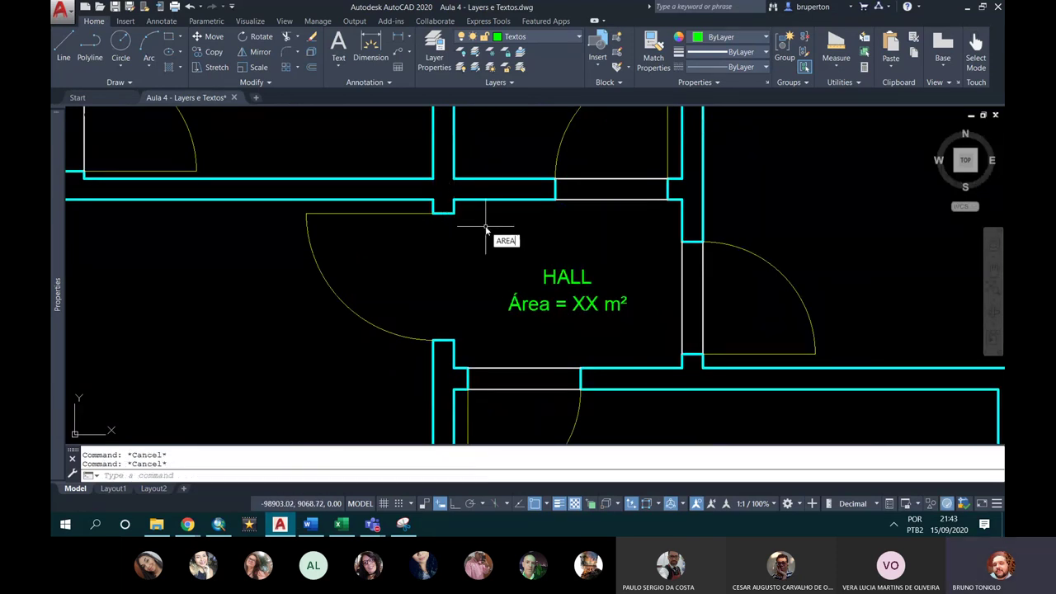
{"action": "key", "text": "BackSpace"}
{"action": "key", "text": "BackSpace"}
{"action": "key", "text": "BackSpace"}
{"action": "type", "text": "AA"}
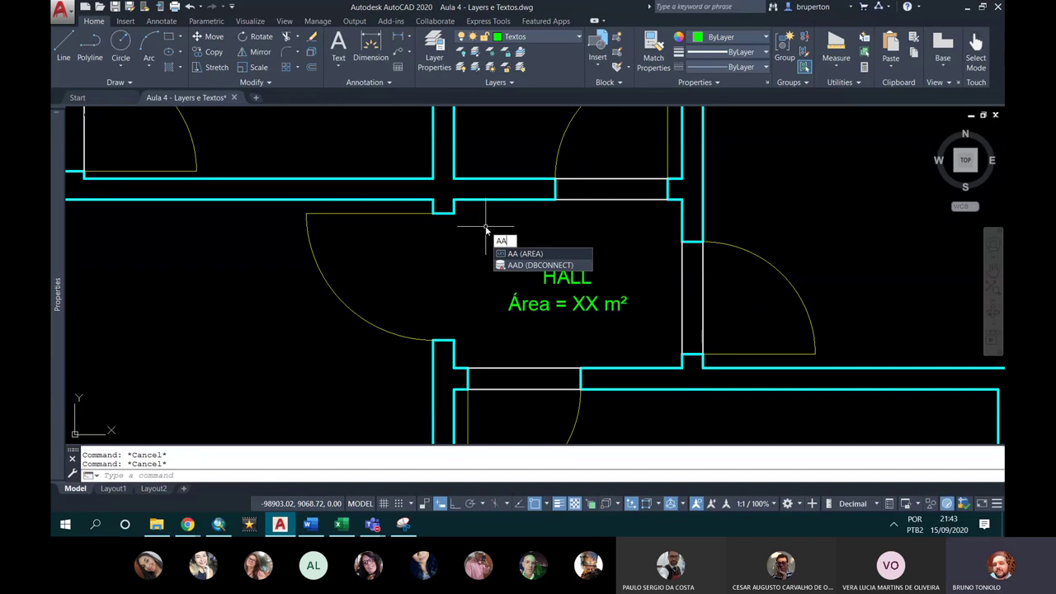
{"action": "key", "text": "Return"}
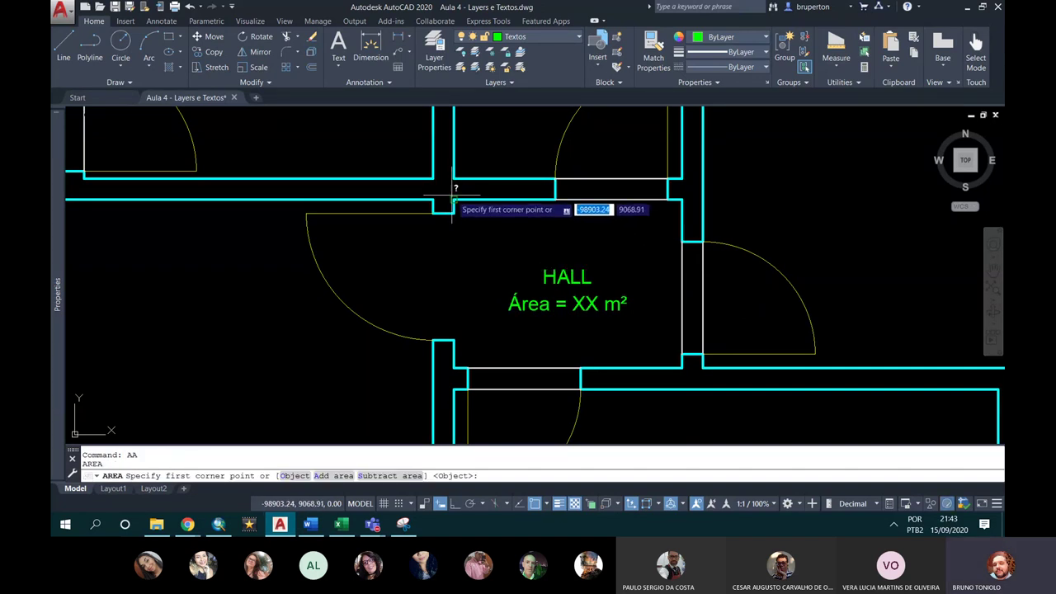
{"action": "left_click", "coordinate": [453, 200]}
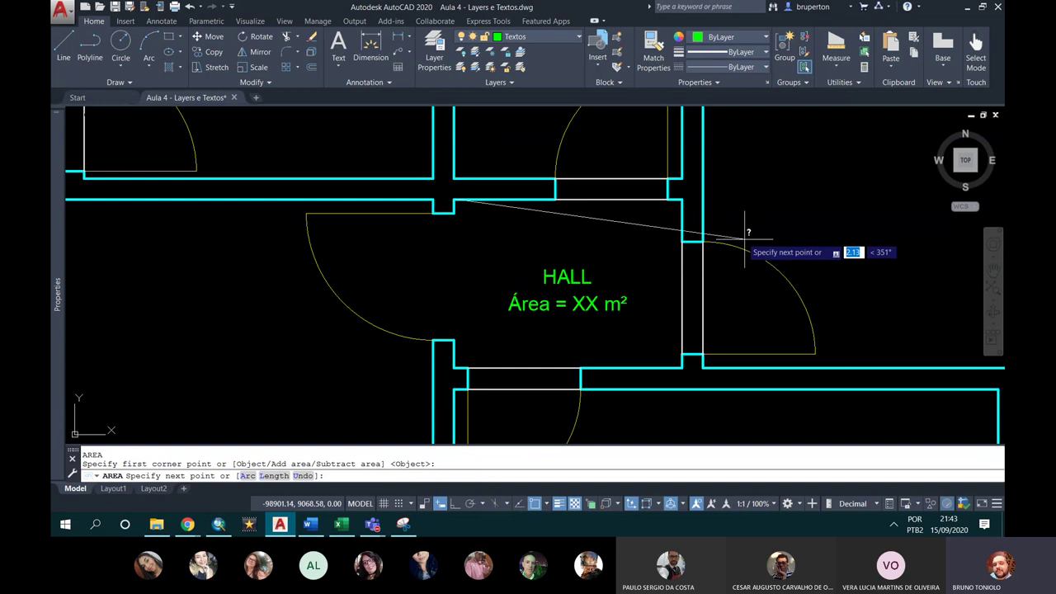
{"action": "left_click", "coordinate": [682, 200]}
{"action": "left_click", "coordinate": [682, 366]}
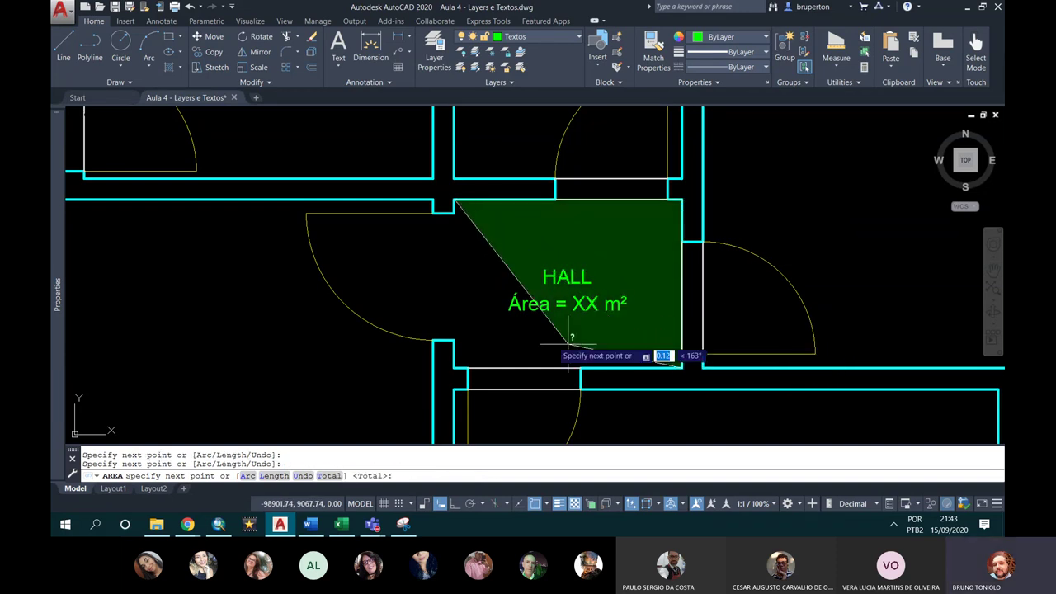
{"action": "left_click", "coordinate": [453, 366]}
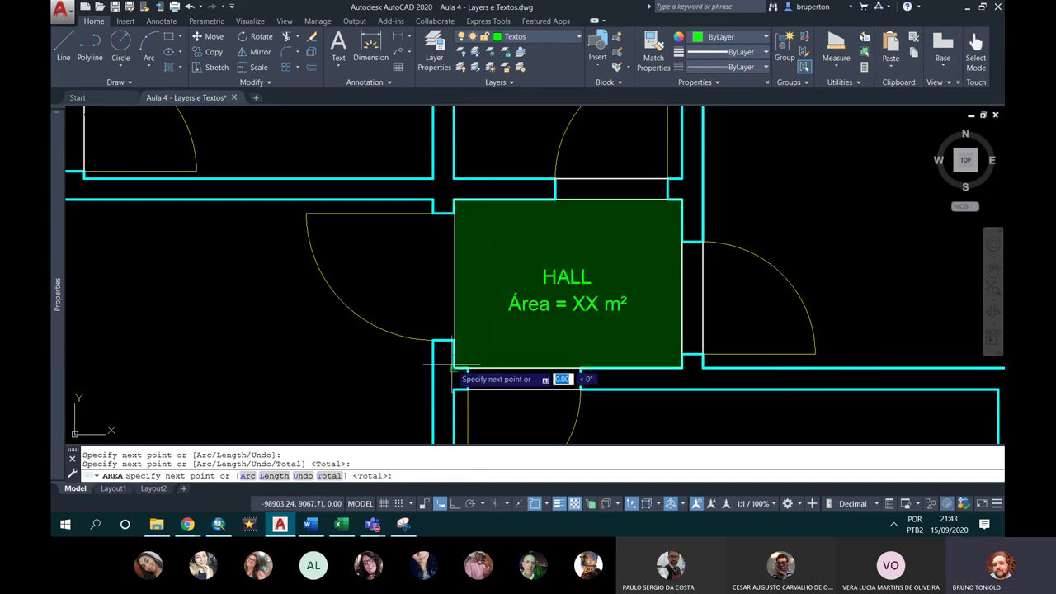
{"action": "key", "text": "Return"}
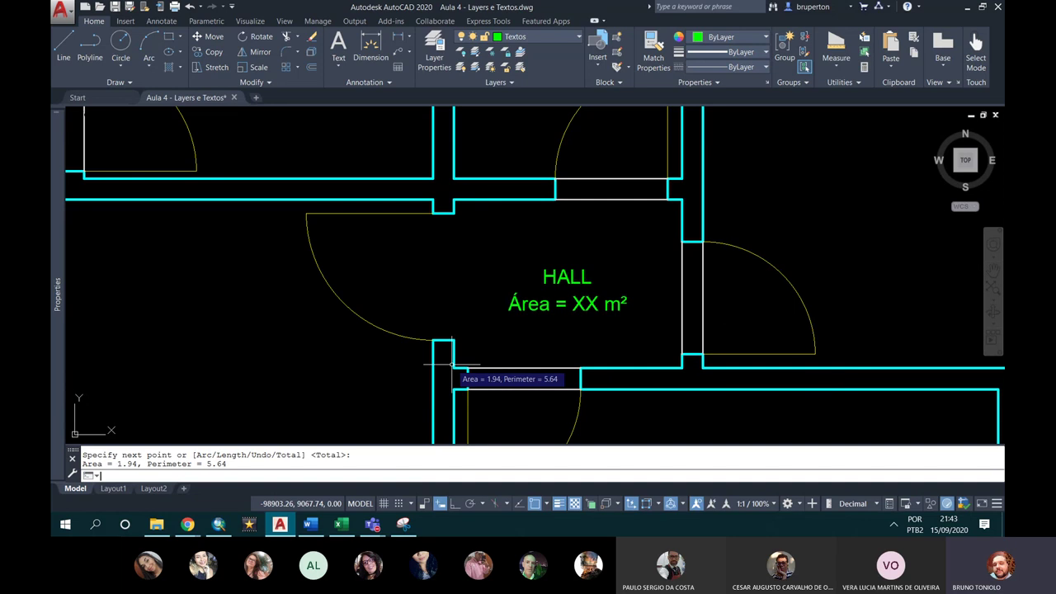
Step: Replace XX in the HALL label with 1,94
{"action": "left_click", "coordinate": [588, 304]}
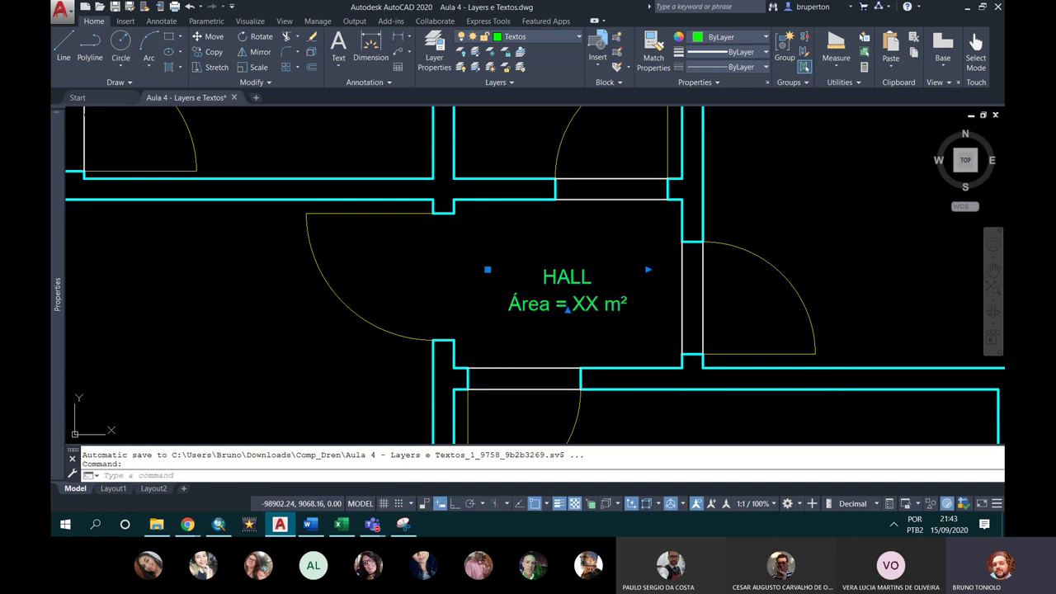
{"action": "double_click", "coordinate": [587, 304]}
{"action": "left_click_drag", "start_coordinate": [600, 304], "coordinate": [575, 304]}
{"action": "type", "text": "1,94"}
{"action": "left_click", "coordinate": [528, 382]}
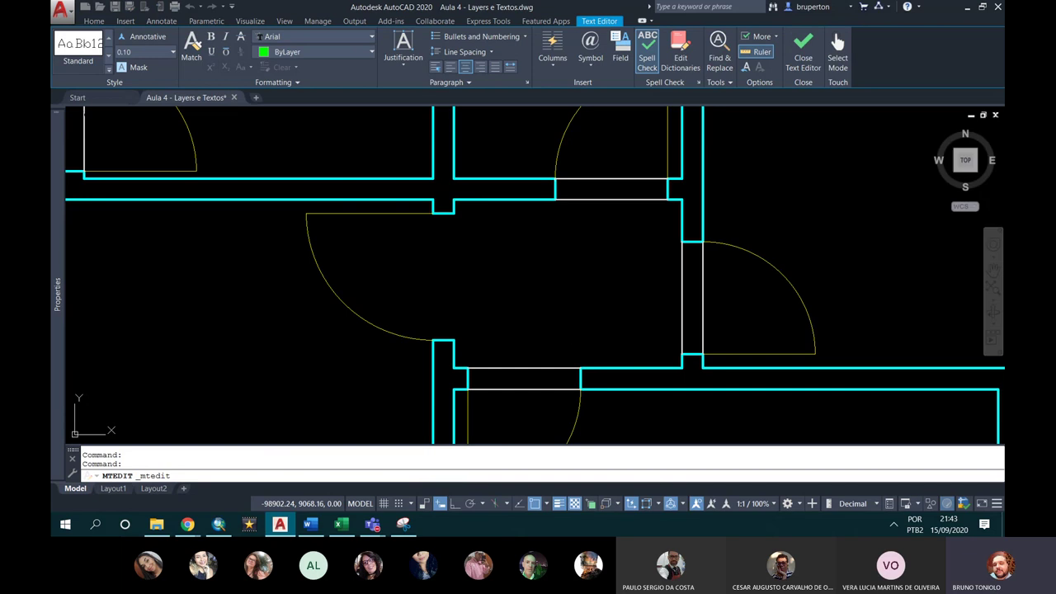
{"action": "scroll", "coordinate": [532, 363], "scroll_direction": "down", "scroll_amount": 3}
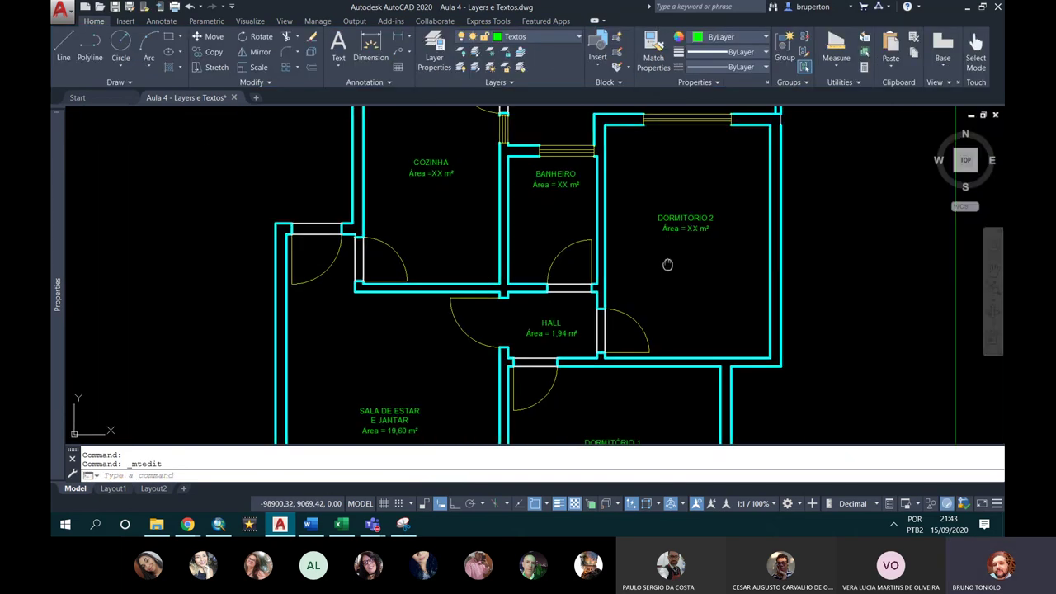
Step: Start an AA area measurement on DORMITÓRIO 2 and cancel the wrongly traced outline
{"action": "scroll", "coordinate": [618, 272], "scroll_direction": "up", "scroll_amount": 2}
{"action": "type", "text": "AA"}
{"action": "key", "text": "Return"}
{"action": "scroll", "coordinate": [587, 299], "scroll_direction": "down", "scroll_amount": 1}
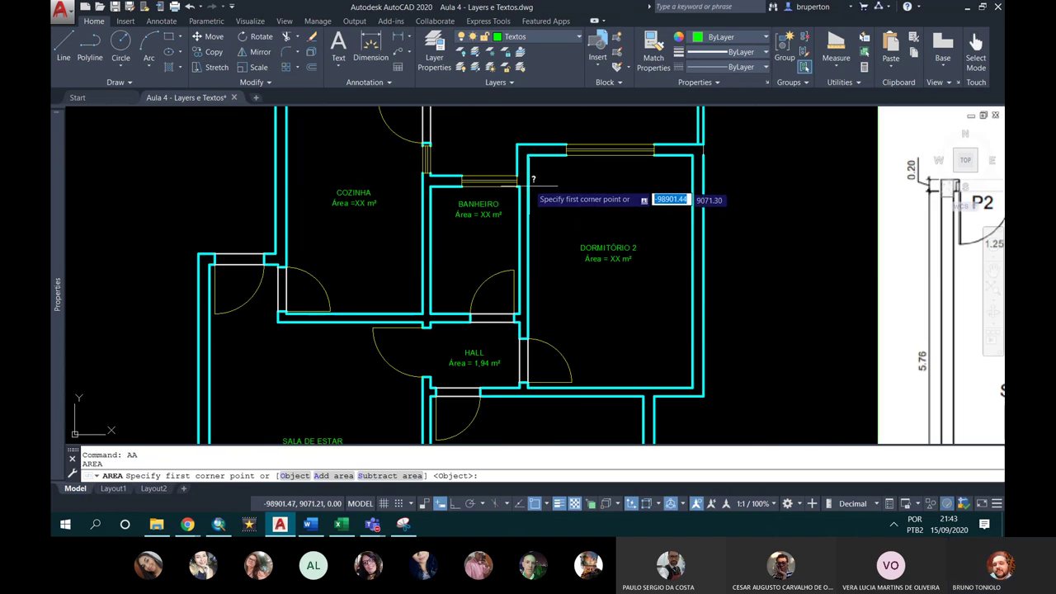
{"action": "left_click", "coordinate": [537, 155]}
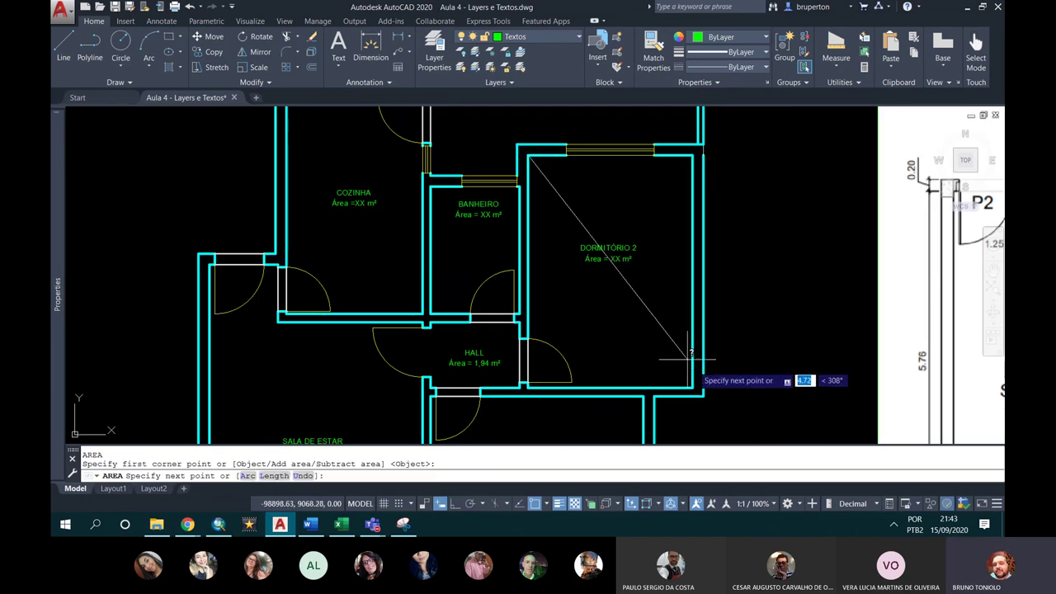
{"action": "left_click", "coordinate": [691, 385]}
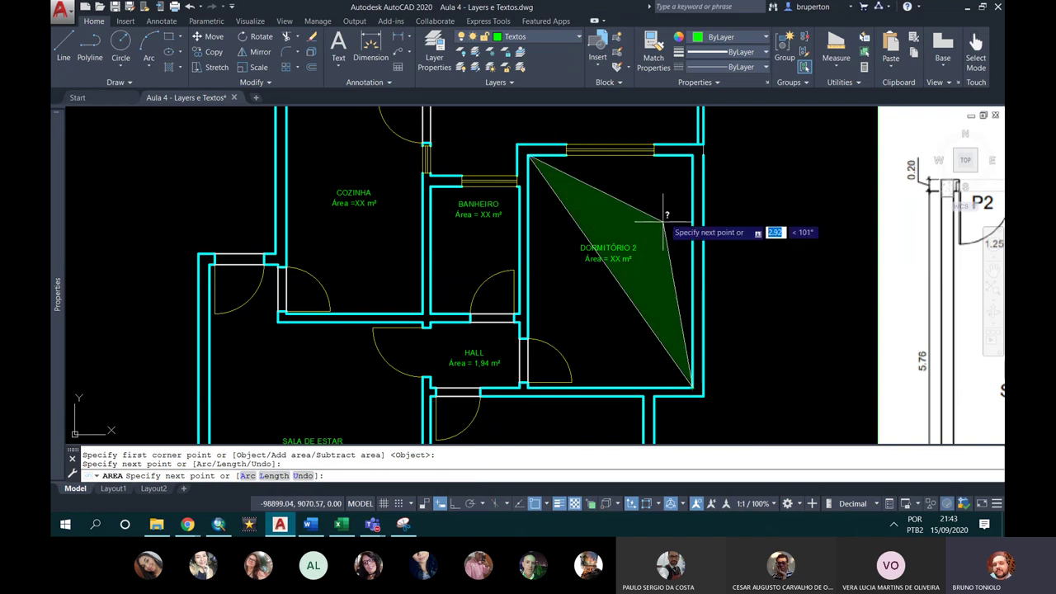
{"action": "left_click", "coordinate": [692, 153]}
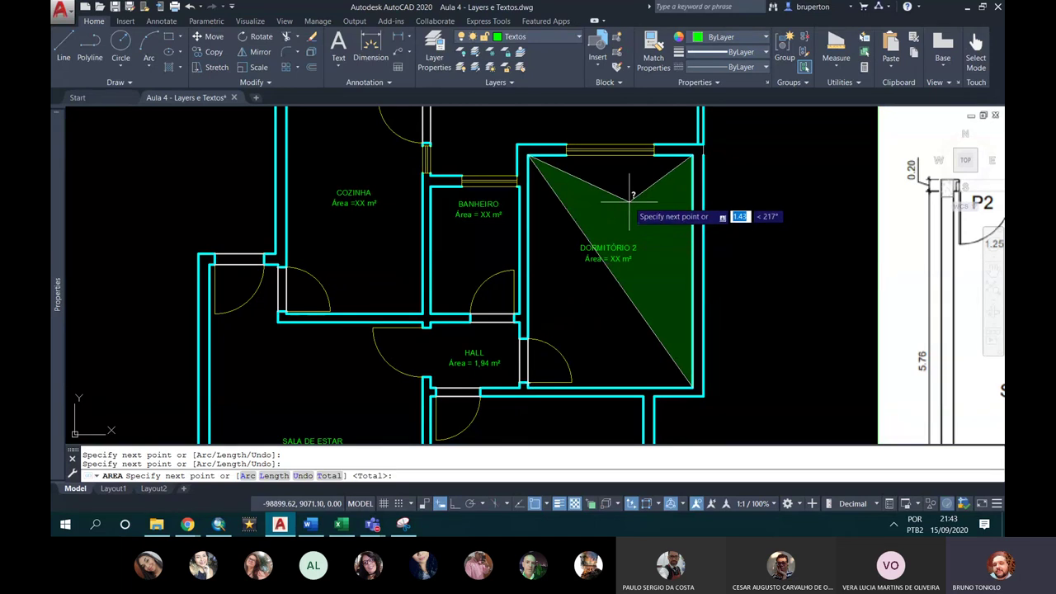
{"action": "key", "text": "Escape"}
{"action": "type", "text": "AA"}
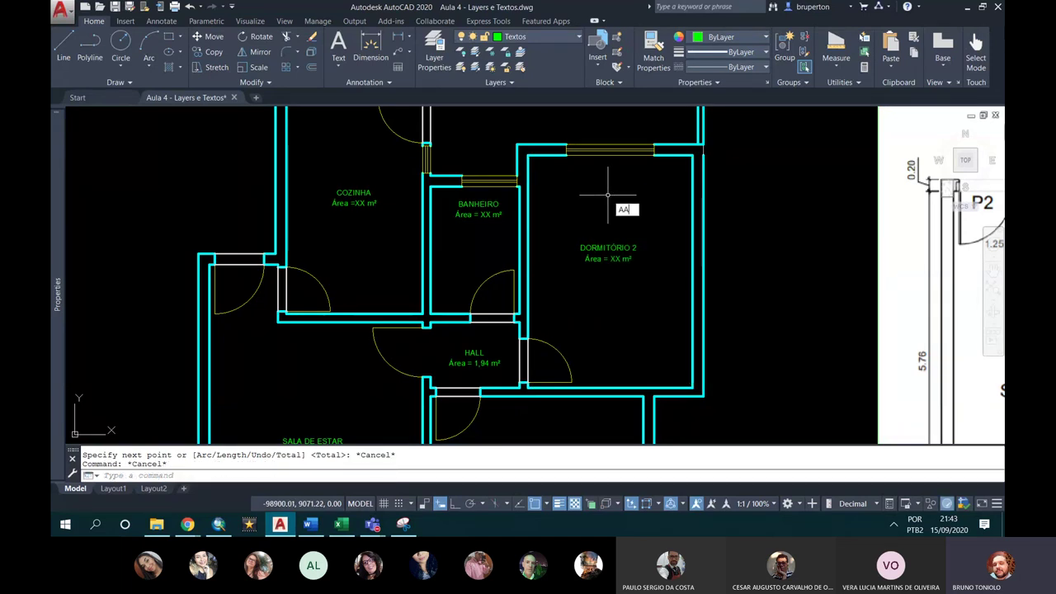
Step: Re-measure DORMITÓRIO 2 from its four corners, giving 12.72
{"action": "key", "text": "Return"}
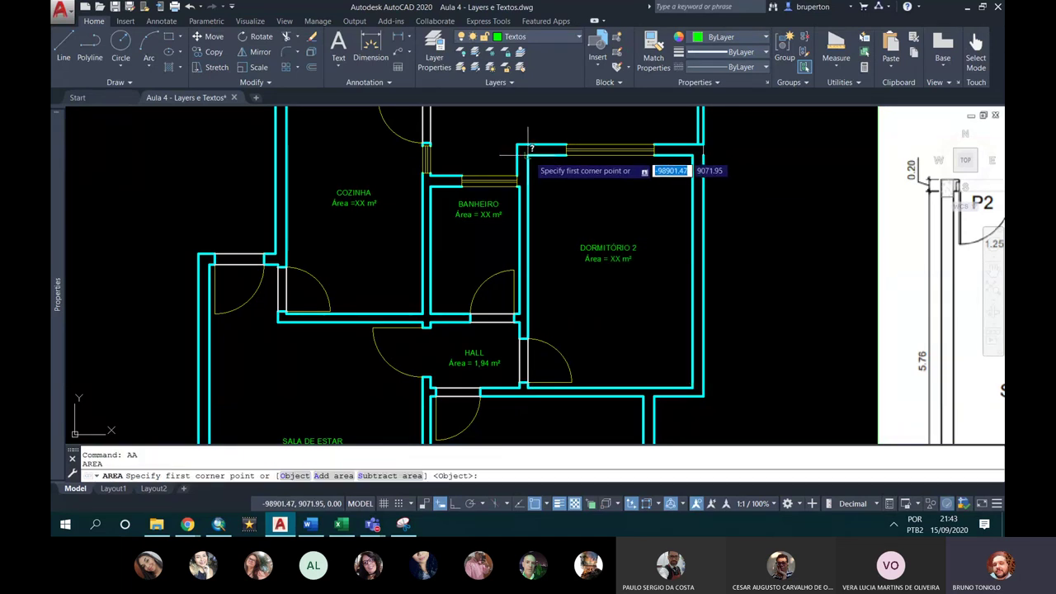
{"action": "left_click", "coordinate": [528, 153]}
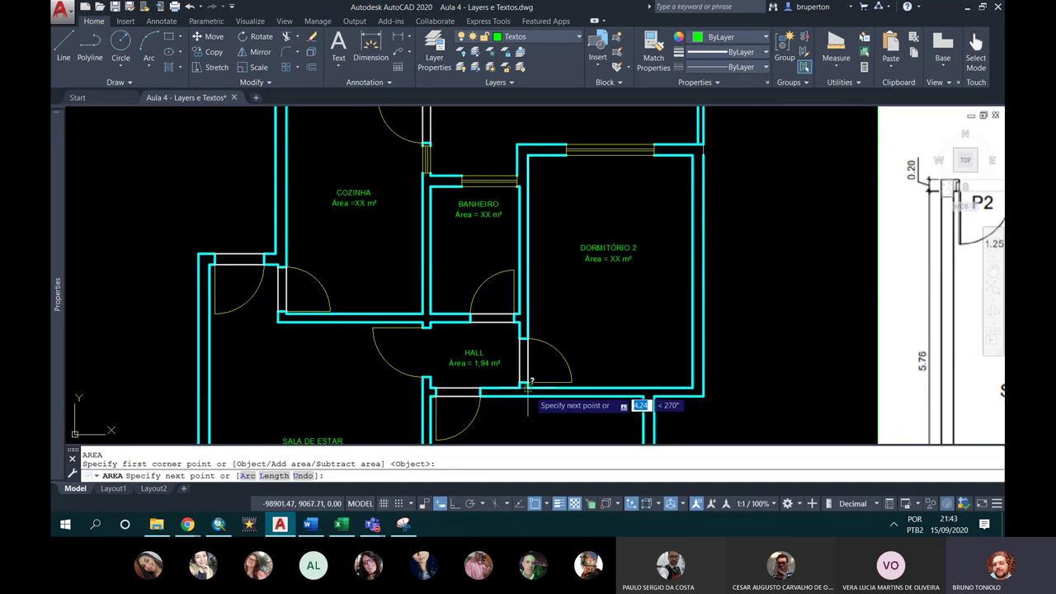
{"action": "left_click", "coordinate": [528, 386]}
{"action": "left_click", "coordinate": [693, 386]}
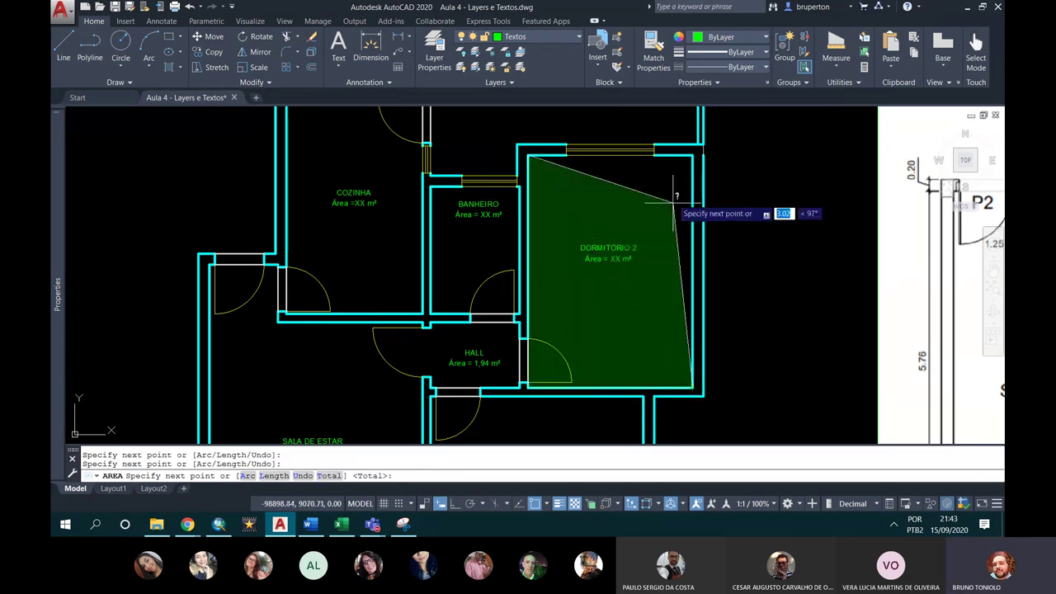
{"action": "left_click", "coordinate": [694, 152]}
{"action": "key", "text": "Return"}
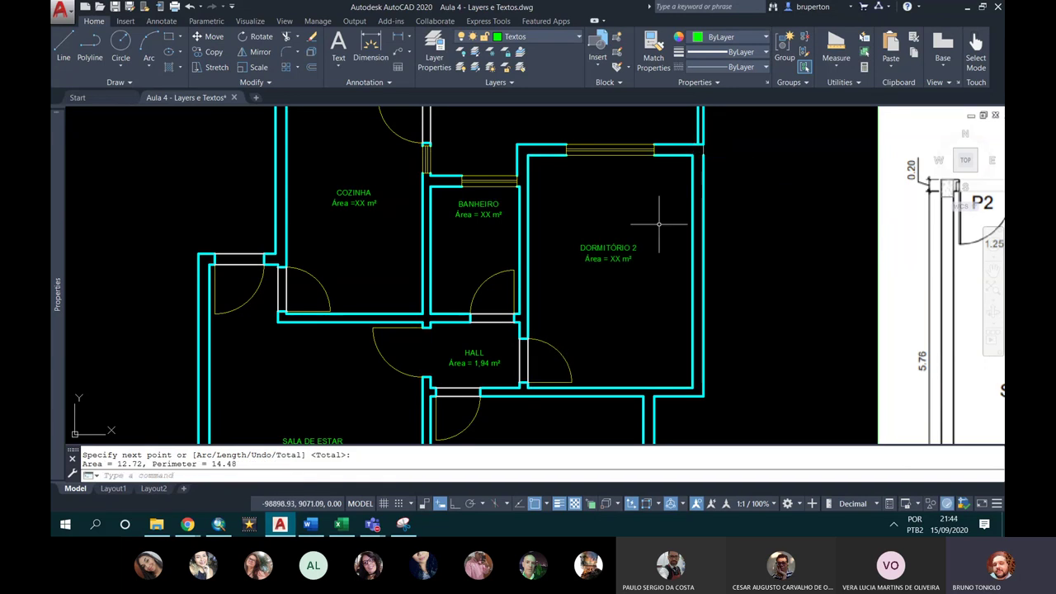
Step: Replace XX in the DORMITÓRIO 2 label with 12,72
{"action": "scroll", "coordinate": [616, 256], "scroll_direction": "up", "scroll_amount": 2}
{"action": "left_click", "coordinate": [615, 258]}
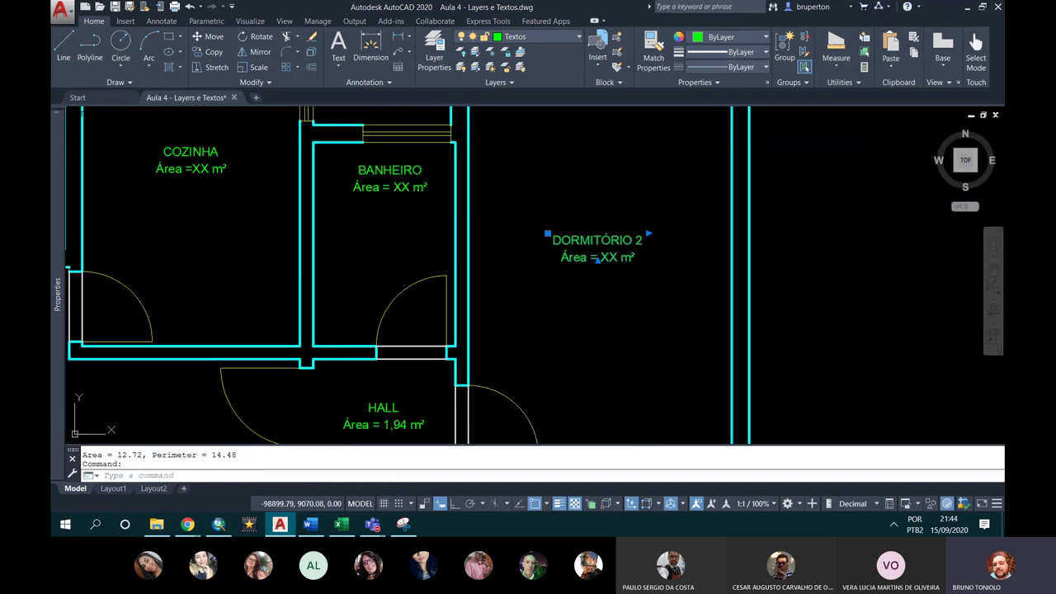
{"action": "double_click", "coordinate": [616, 259]}
{"action": "type", "text": "12,72"}
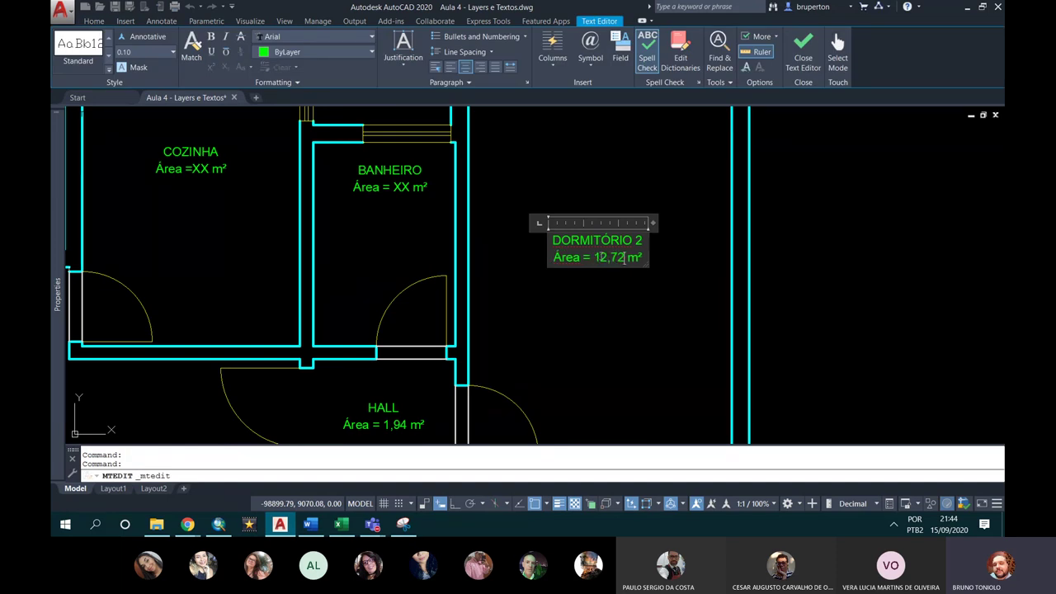
{"action": "left_click", "coordinate": [578, 317]}
{"action": "scroll", "coordinate": [489, 261], "scroll_direction": "down", "scroll_amount": 2}
{"action": "scroll", "coordinate": [489, 262], "scroll_direction": "down", "scroll_amount": 2}
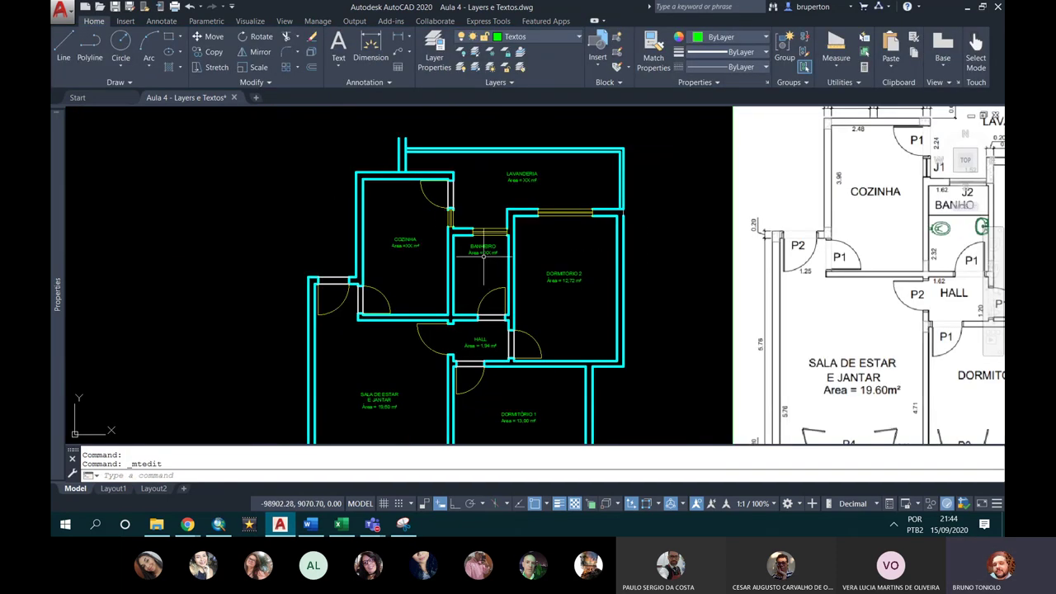
{"action": "scroll", "coordinate": [483, 256], "scroll_direction": "up", "scroll_amount": 4}
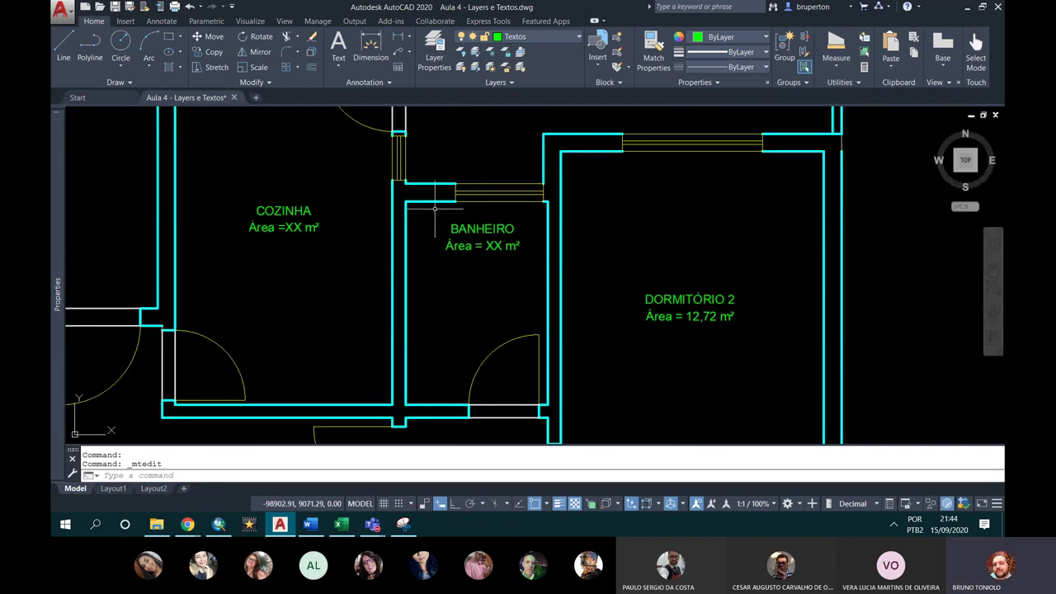
Step: Measure the bathroom's area from its four corners, giving 3.76
{"action": "type", "text": "AA"}
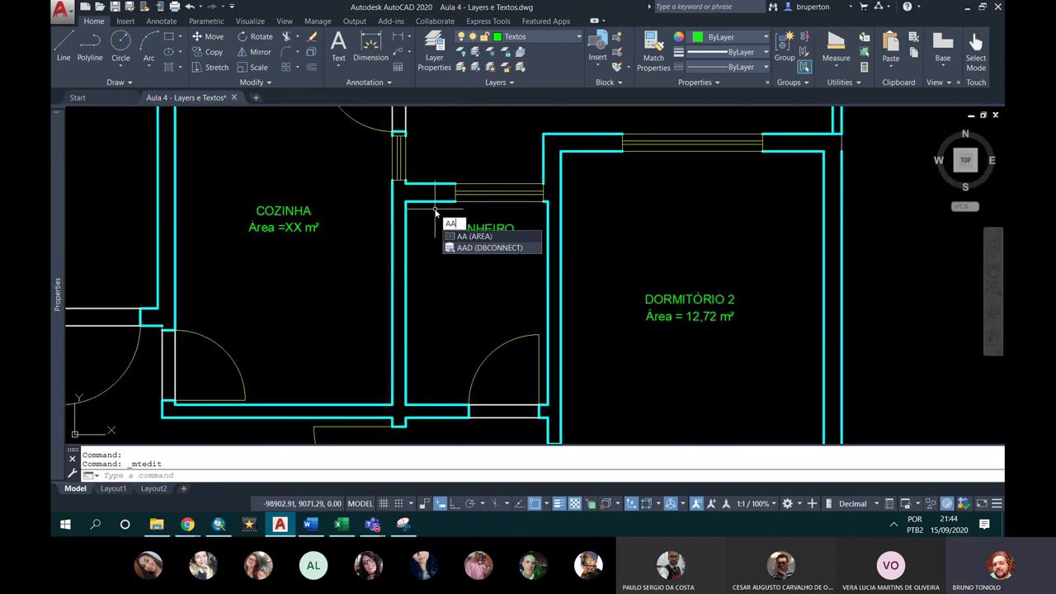
{"action": "key", "text": "Return"}
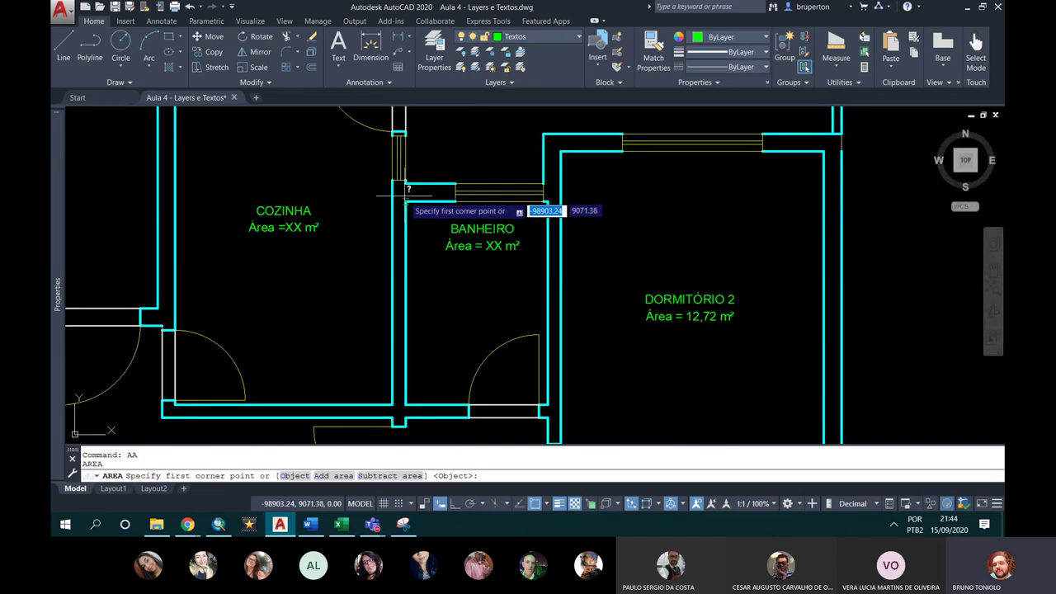
{"action": "left_click", "coordinate": [405, 201]}
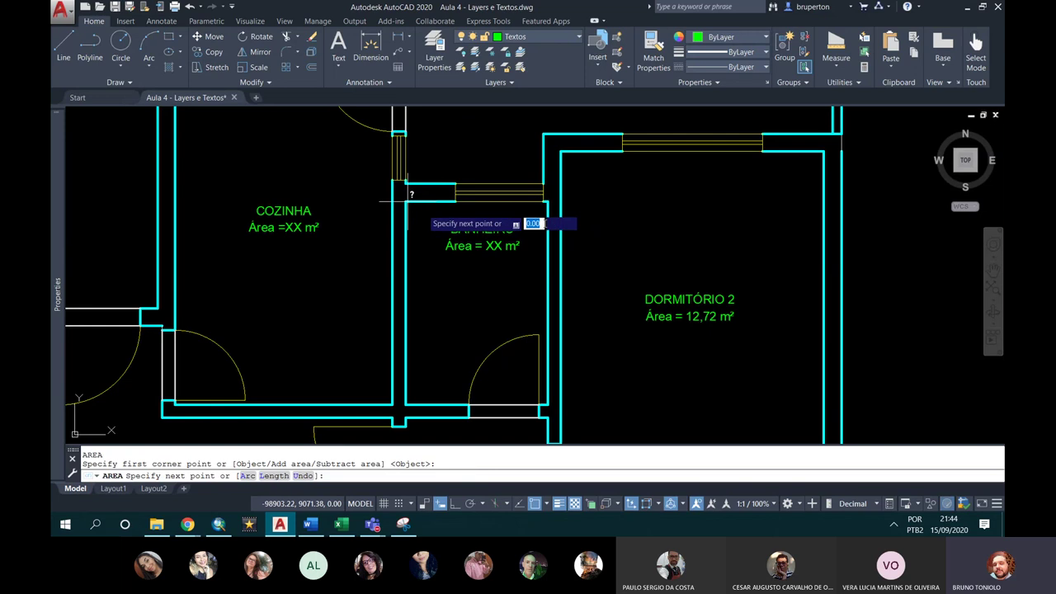
{"action": "left_click", "coordinate": [547, 201]}
{"action": "middle_click_drag", "start_coordinate": [589, 323], "coordinate": [608, 227]}
{"action": "left_click", "coordinate": [566, 307]}
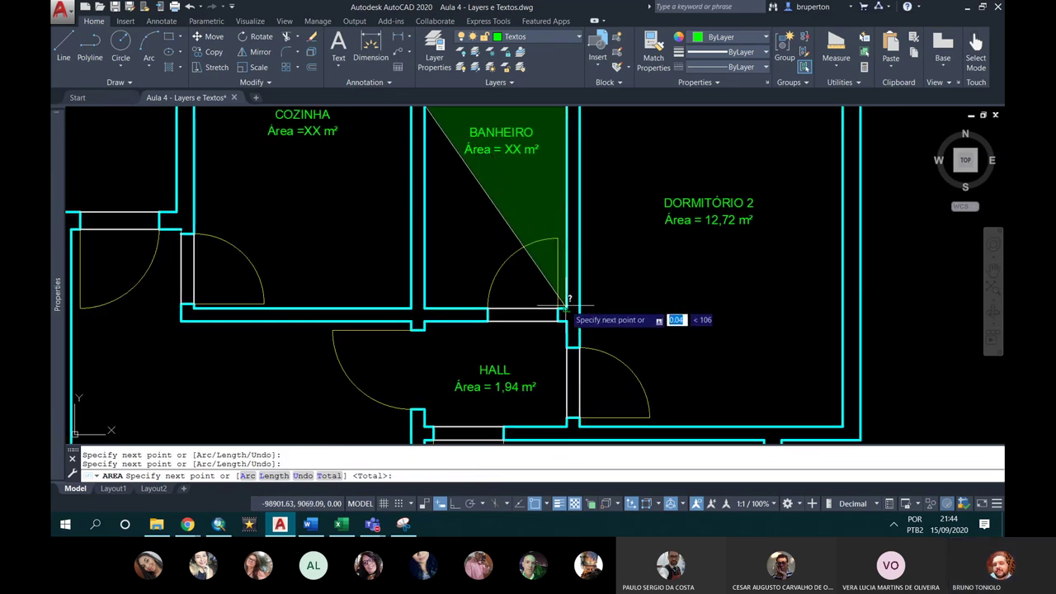
{"action": "left_click", "coordinate": [425, 307]}
{"action": "key", "text": "Return"}
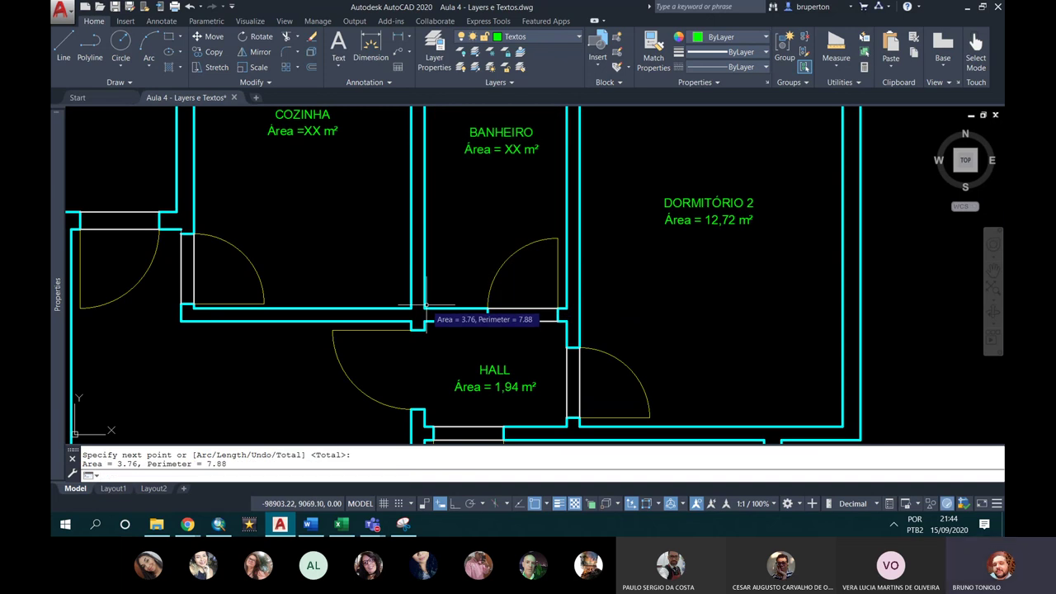
Step: Replace XX in the BANHEIRO label with 3,76
{"action": "left_click", "coordinate": [513, 148]}
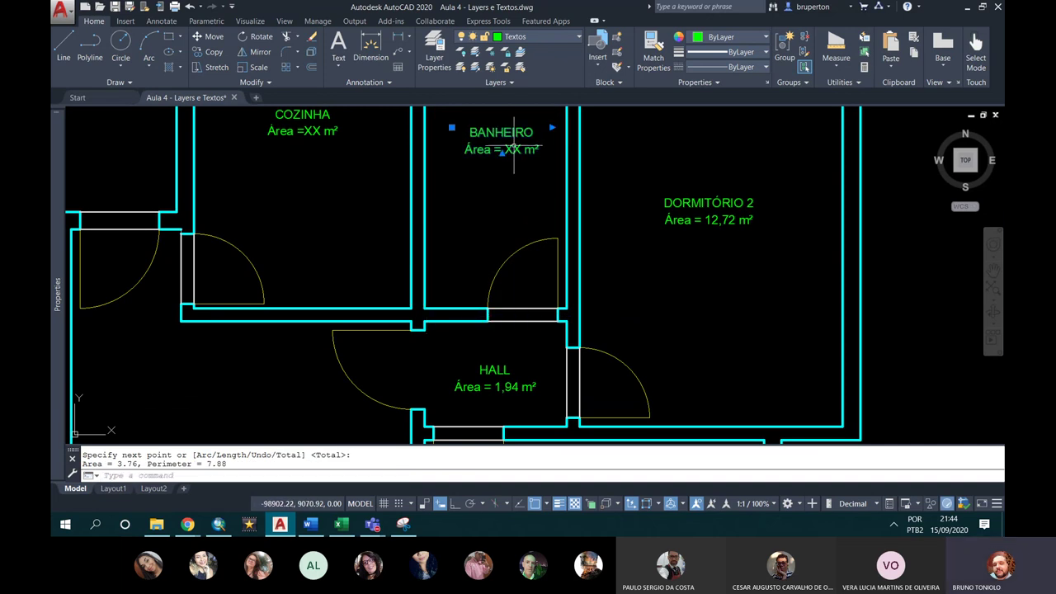
{"action": "double_click", "coordinate": [503, 151]}
{"action": "type", "text": "3"}
{"action": "type", "text": ",76"}
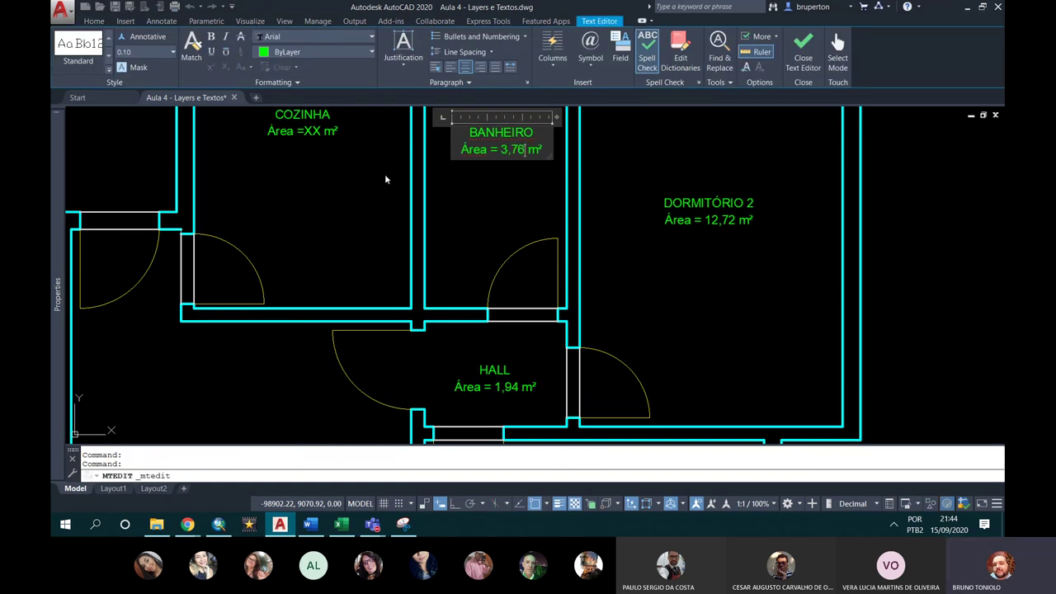
{"action": "left_click", "coordinate": [386, 179]}
{"action": "scroll", "coordinate": [637, 257], "scroll_direction": "down", "scroll_amount": 2}
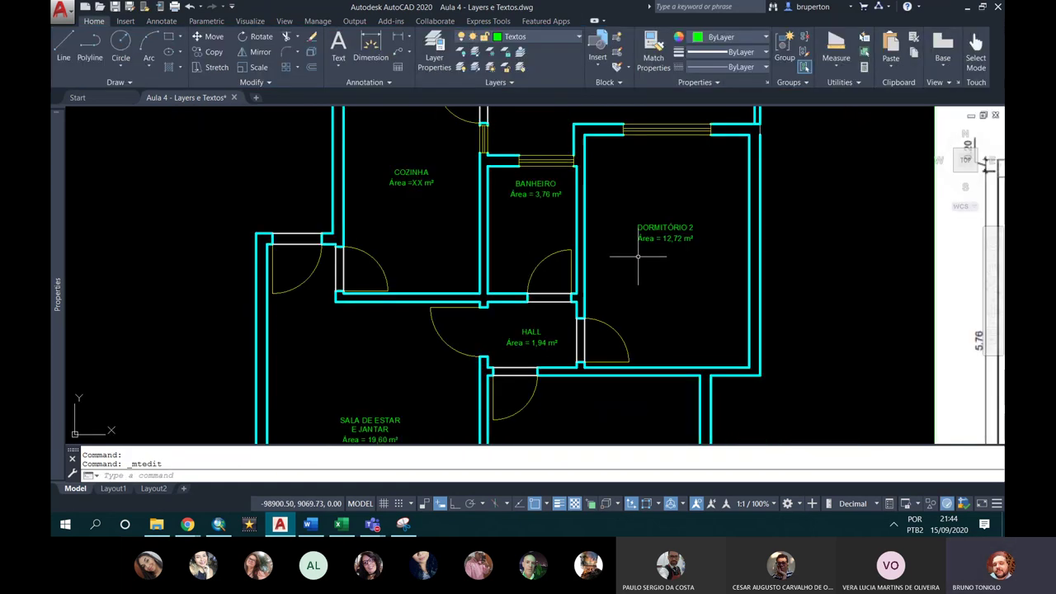
{"action": "scroll", "coordinate": [478, 182], "scroll_direction": "up", "scroll_amount": 2}
{"action": "mouse_move", "coordinate": [479, 183]}
{"action": "middle_mouse_down"}
{"action": "mouse_move", "coordinate": [599, 263]}
{"action": "mouse_move", "coordinate": [624, 293]}
{"action": "middle_mouse_up"}
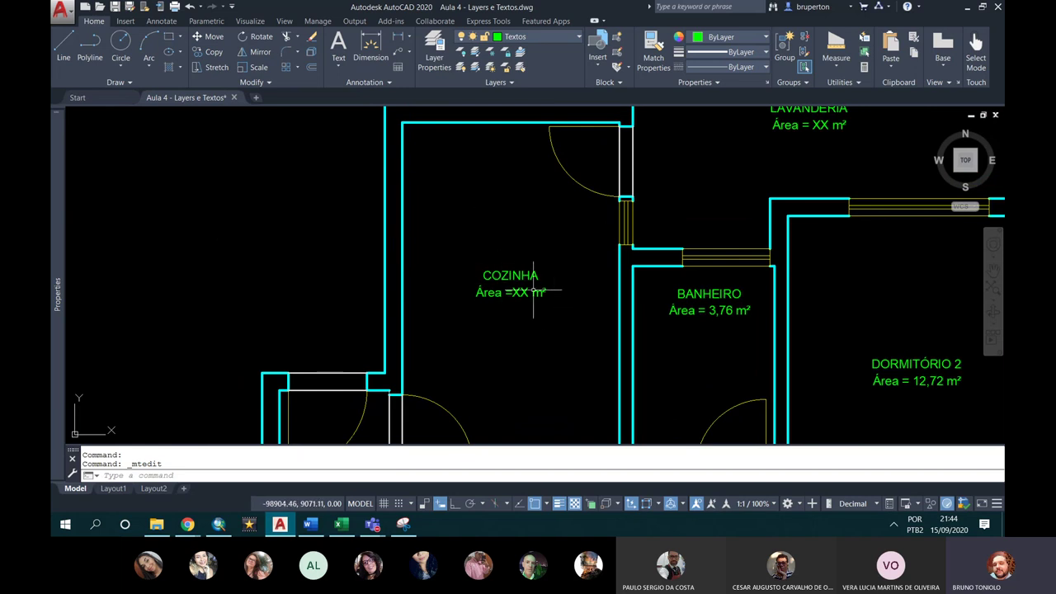
{"action": "mouse_move", "coordinate": [557, 304]}
{"action": "middle_mouse_down"}
{"action": "mouse_move", "coordinate": [520, 230]}
{"action": "mouse_move", "coordinate": [681, 214]}
{"action": "middle_mouse_up"}
{"action": "scroll", "coordinate": [648, 229], "scroll_direction": "down", "scroll_amount": 2}
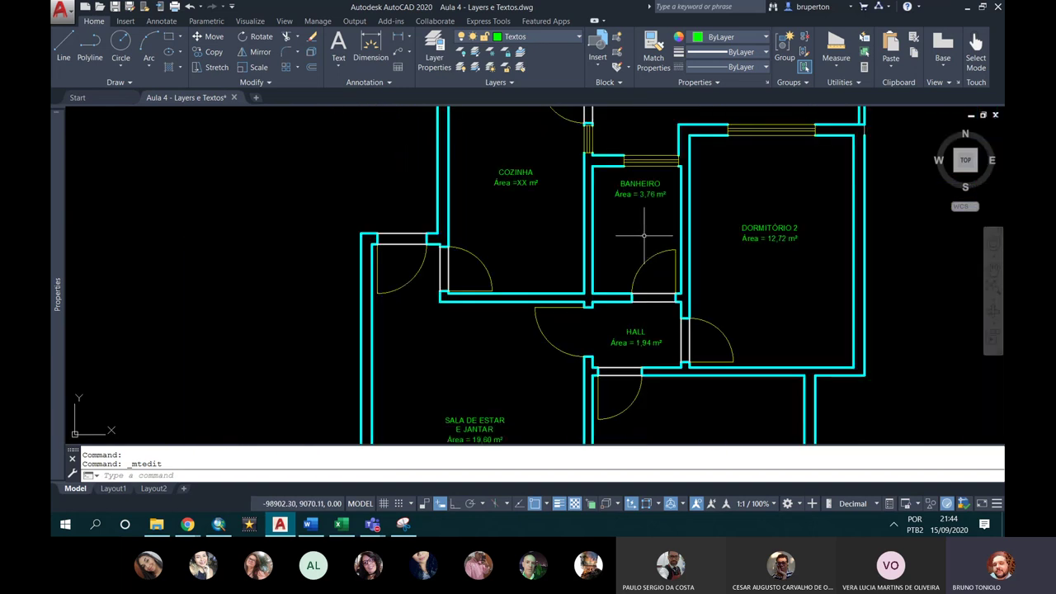
{"action": "scroll", "coordinate": [669, 383], "scroll_direction": "up", "scroll_amount": 2}
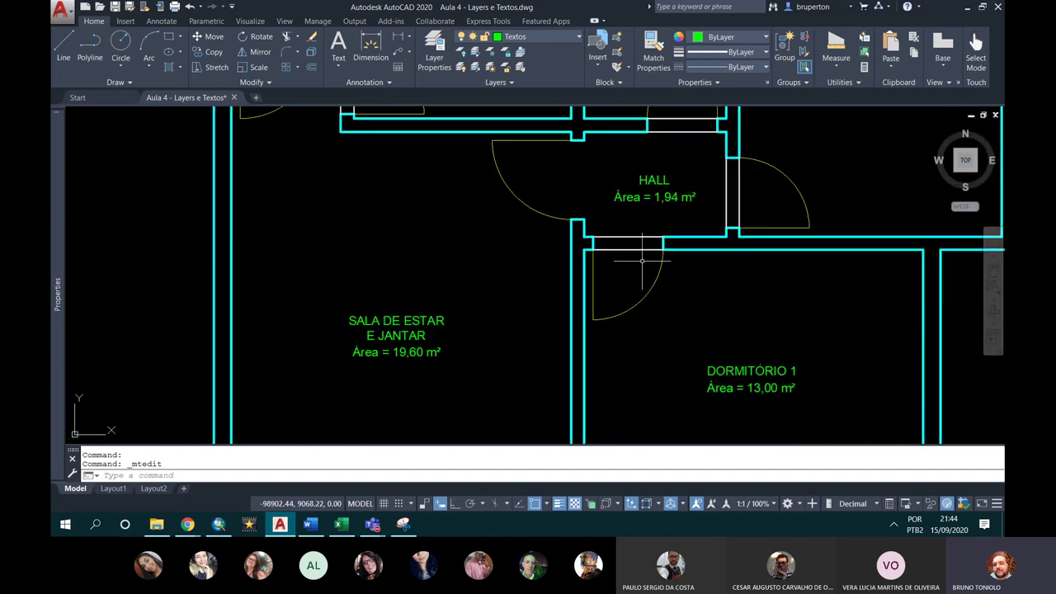
{"action": "middle_click_drag", "start_coordinate": [508, 441], "coordinate": [577, 254]}
{"action": "middle_click_drag", "start_coordinate": [468, 264], "coordinate": [479, 217]}
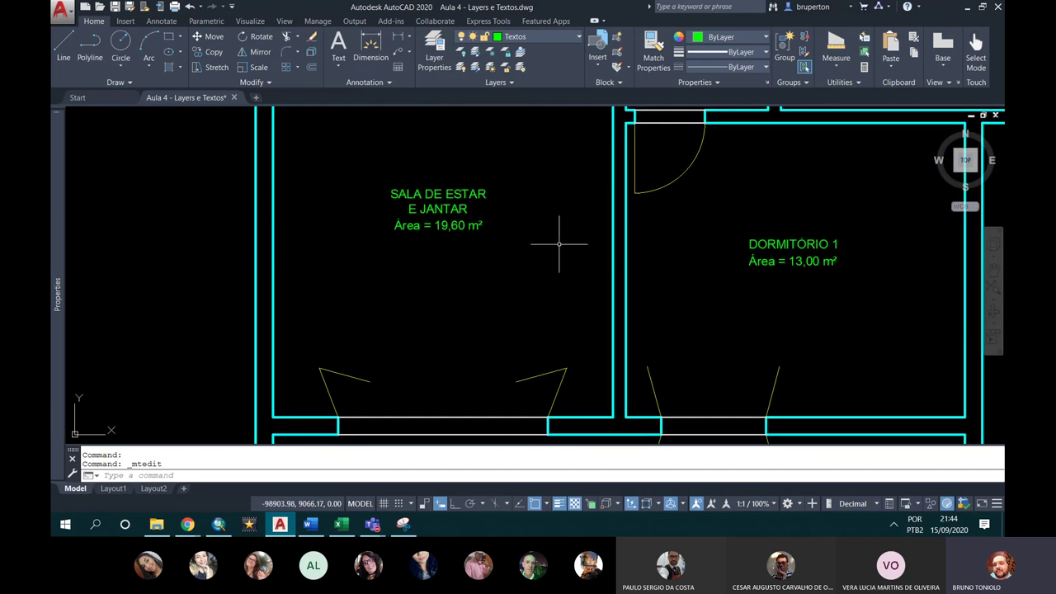
{"action": "middle_click_drag", "start_coordinate": [449, 201], "coordinate": [449, 280]}
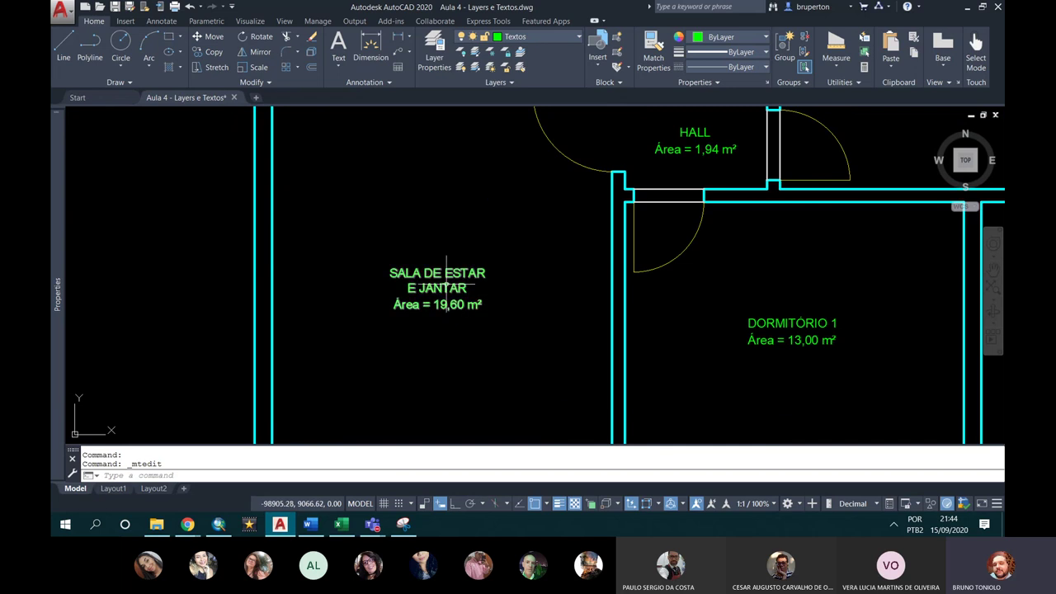
{"action": "scroll", "coordinate": [437, 293], "scroll_direction": "up", "scroll_amount": 2}
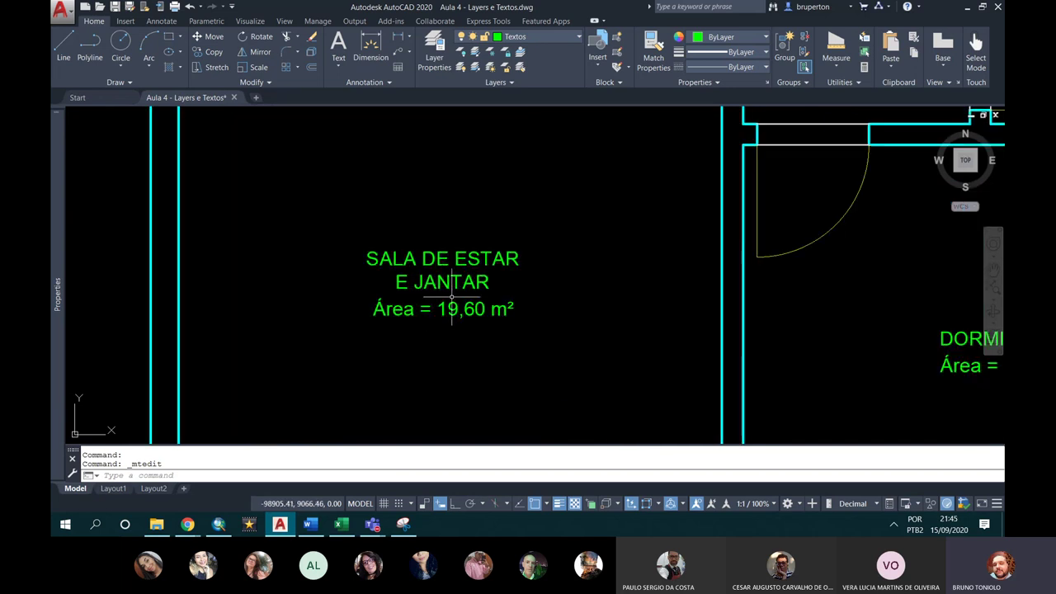
{"action": "middle_click_drag", "start_coordinate": [311, 315], "coordinate": [341, 316]}
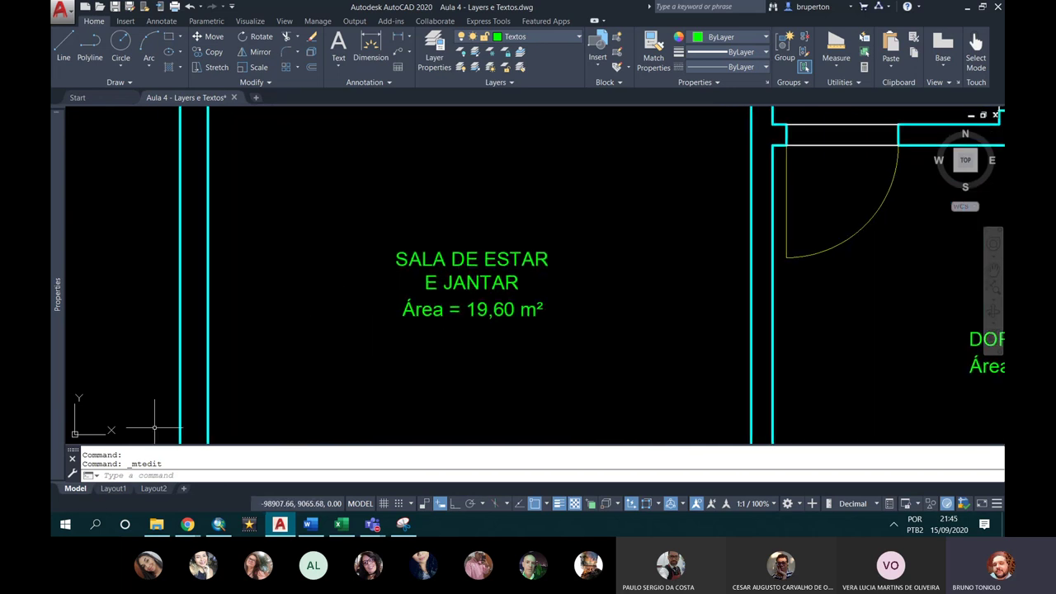
Step: Launch Windows Calculator beside the drawing and work out 20 × 1.1 = 22
{"action": "left_click", "coordinate": [65, 524]}
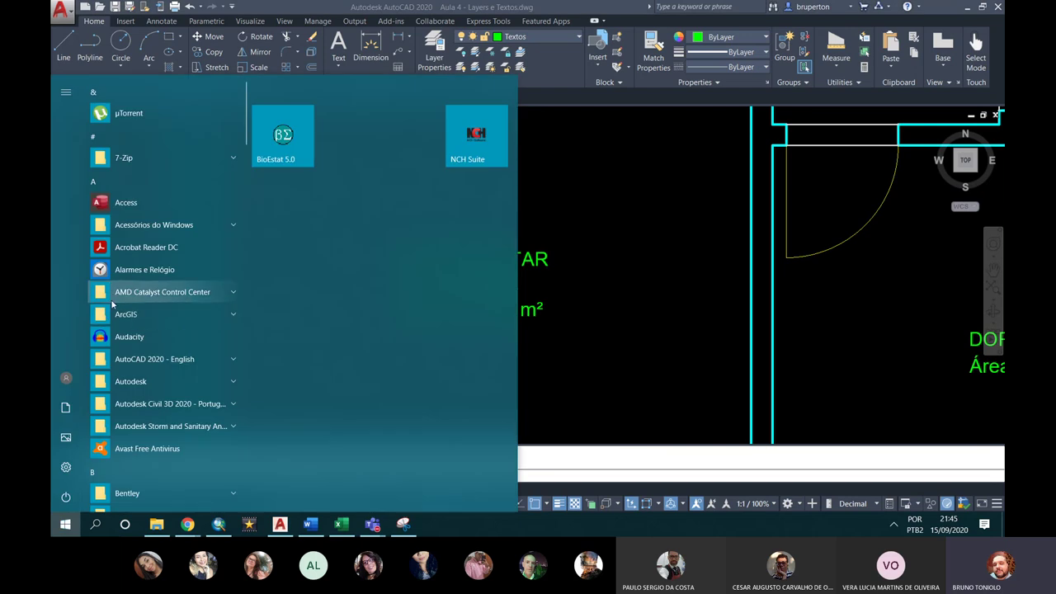
{"action": "type", "text": "CA"}
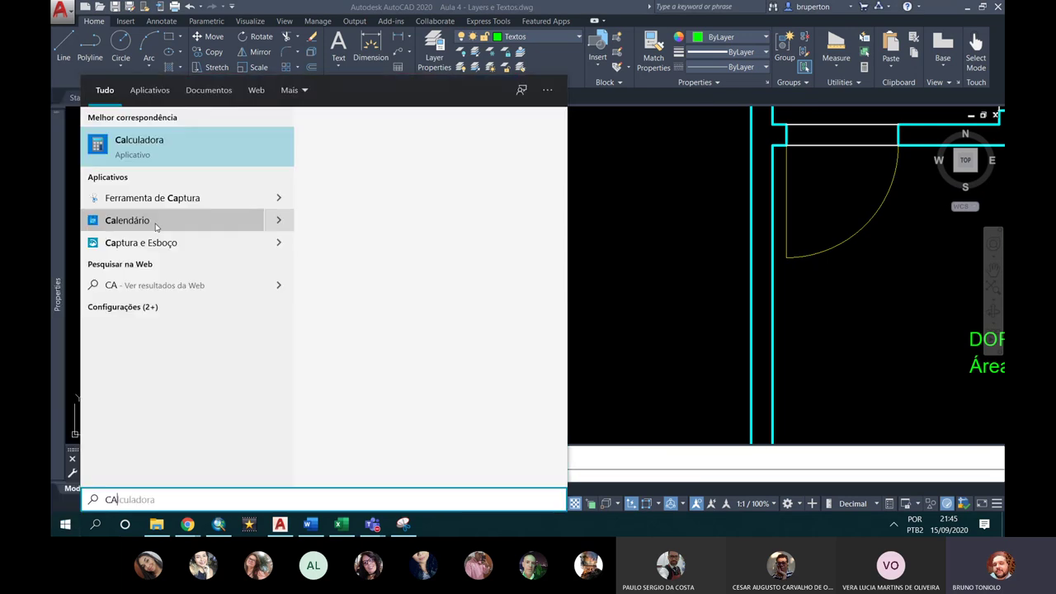
{"action": "left_click", "coordinate": [500, 289]}
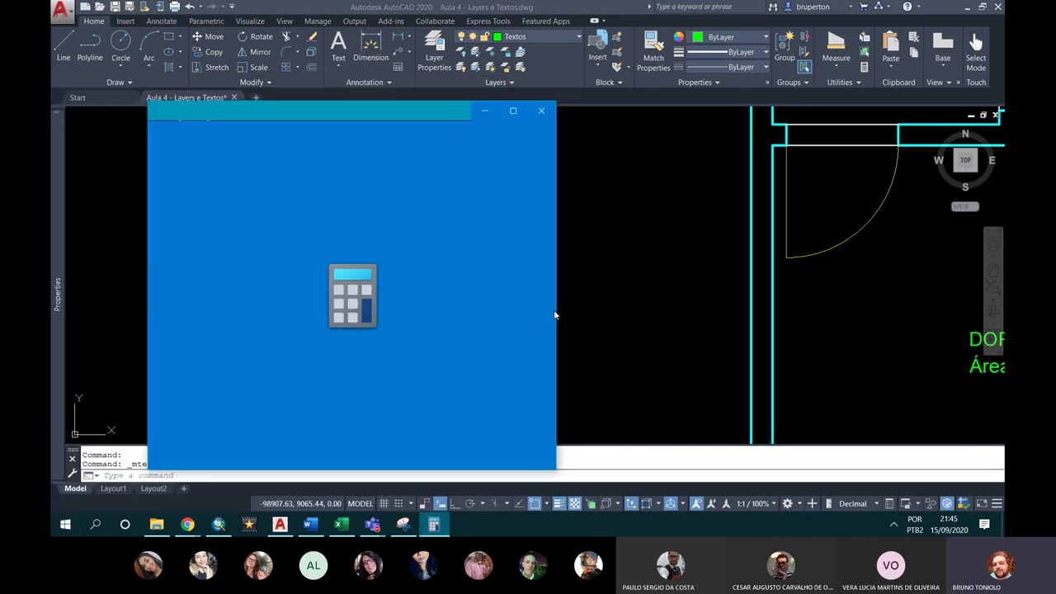
{"action": "left_click_drag", "start_coordinate": [326, 117], "coordinate": [776, 119]}
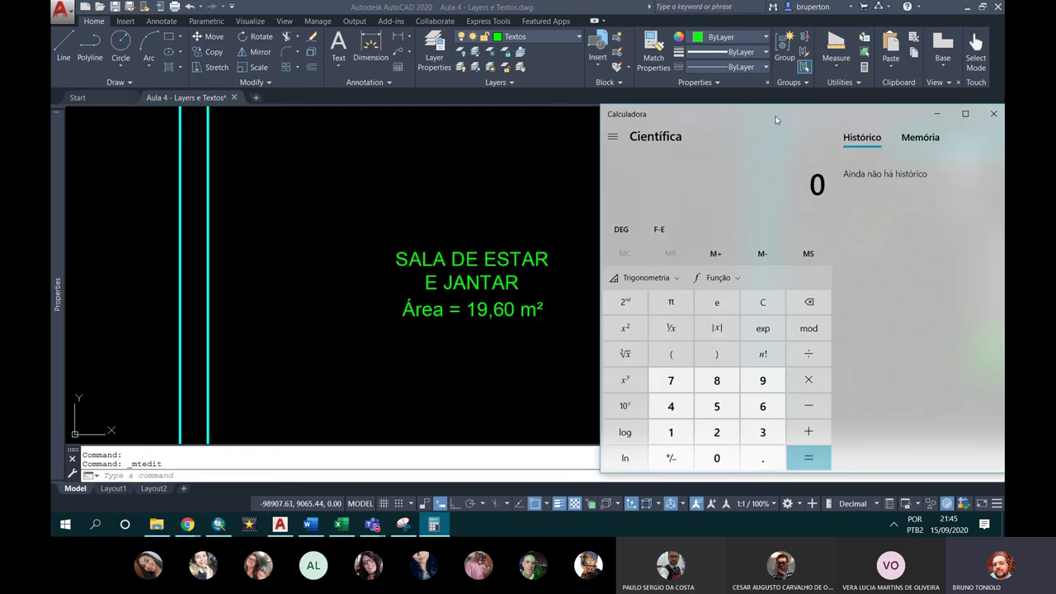
{"action": "type", "text": "19.6"}
{"action": "left_click", "coordinate": [753, 302]}
{"action": "type", "text": "20 × "}
{"action": "type", "text": "1.1"}
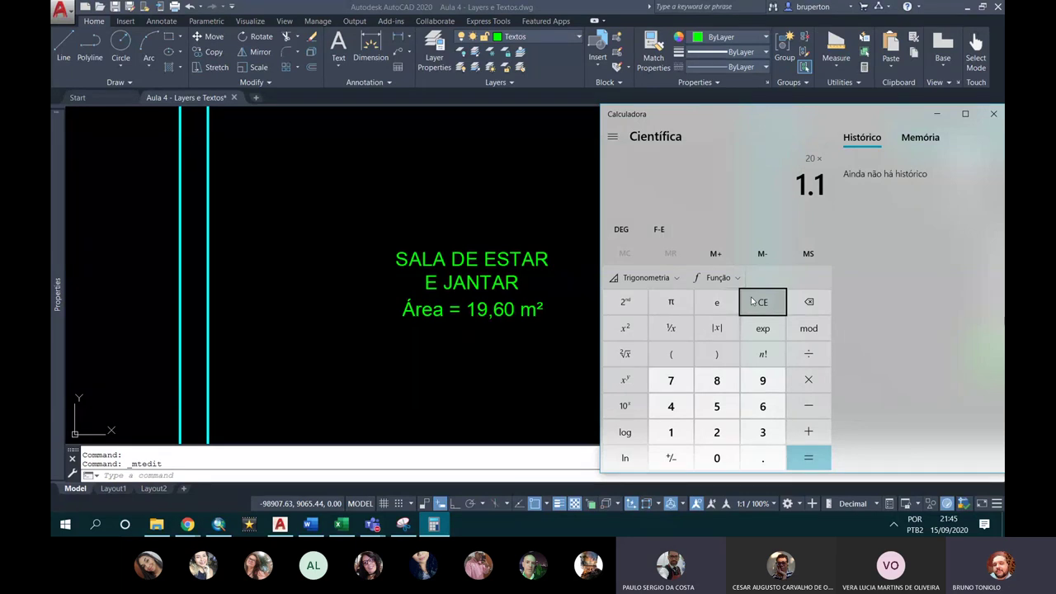
{"action": "key", "text": "Return"}
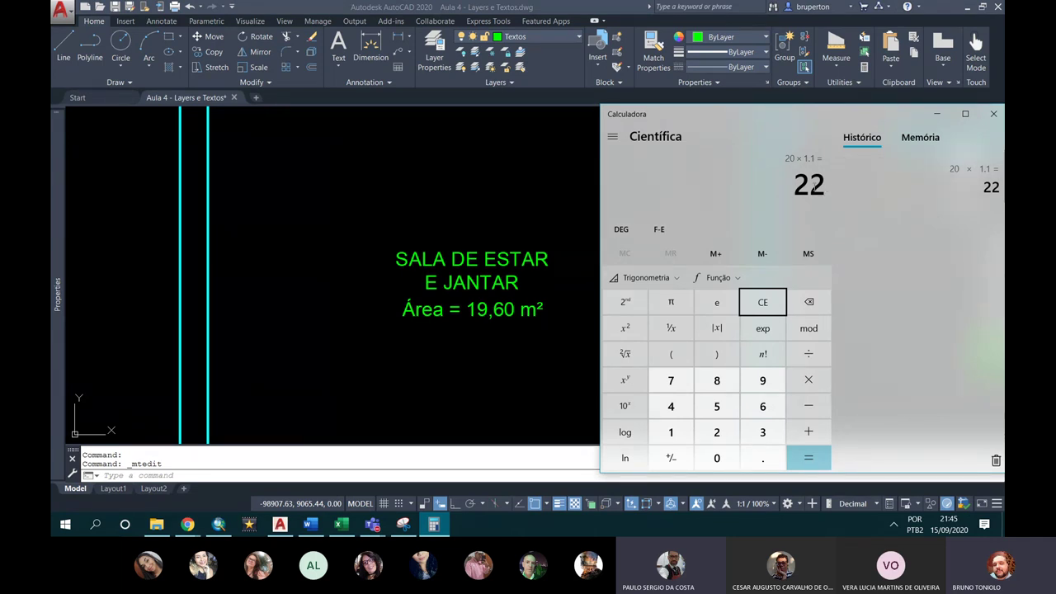
Step: Return to AutoCAD and recenter the floor plan on the kitchen
{"action": "left_click", "coordinate": [395, 232]}
{"action": "scroll", "coordinate": [477, 280], "scroll_direction": "down", "scroll_amount": 3}
{"action": "mouse_move", "coordinate": [565, 157]}
{"action": "middle_mouse_down"}
{"action": "mouse_move", "coordinate": [549, 199]}
{"action": "mouse_move", "coordinate": [588, 266]}
{"action": "middle_mouse_up"}
{"action": "middle_click_drag", "start_coordinate": [547, 188], "coordinate": [569, 238]}
{"action": "scroll", "coordinate": [718, 233], "scroll_direction": "up", "scroll_amount": 2}
{"action": "scroll", "coordinate": [674, 217], "scroll_direction": "up", "scroll_amount": 1}
{"action": "middle_click_drag", "start_coordinate": [673, 218], "coordinate": [794, 329]}
{"action": "middle_click_drag", "start_coordinate": [556, 271], "coordinate": [488, 189]}
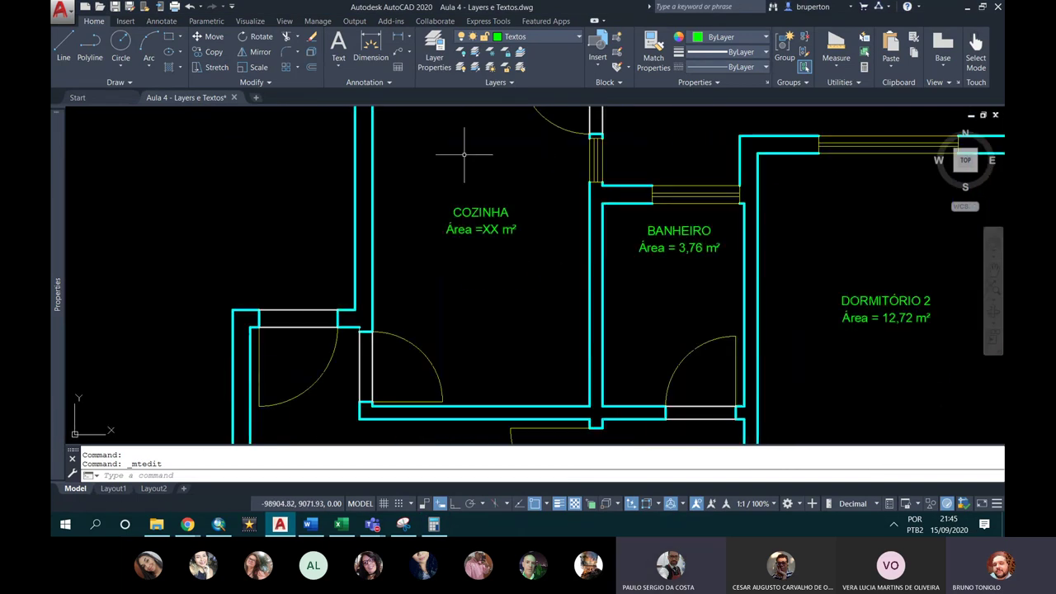
Step: Measure the kitchen's area from its four inner corners, giving 9.82
{"action": "middle_click_drag", "start_coordinate": [489, 229], "coordinate": [510, 258]}
{"action": "type", "text": "AA"}
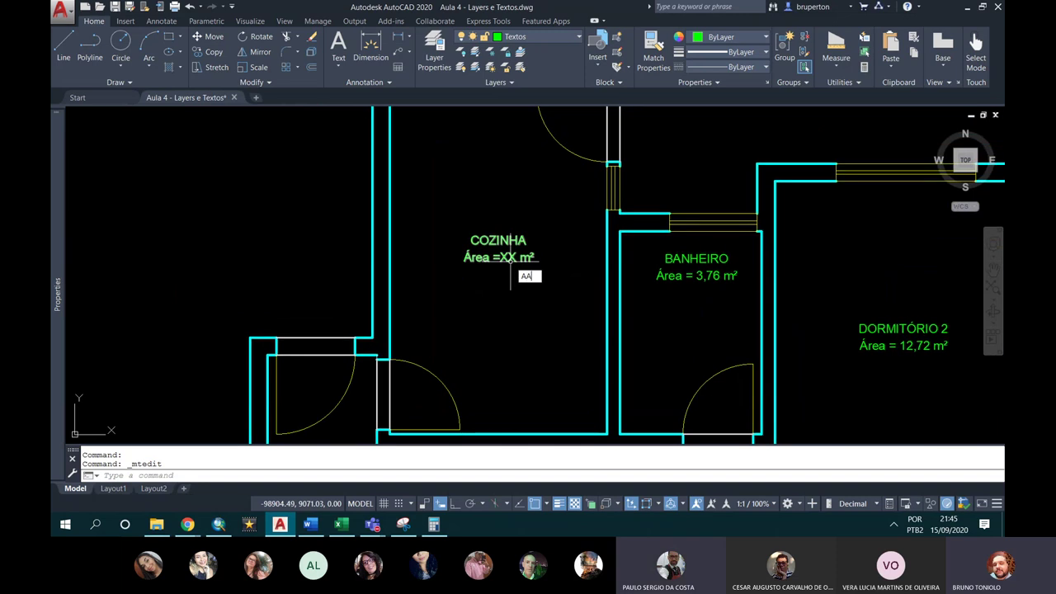
{"action": "key", "text": "Return"}
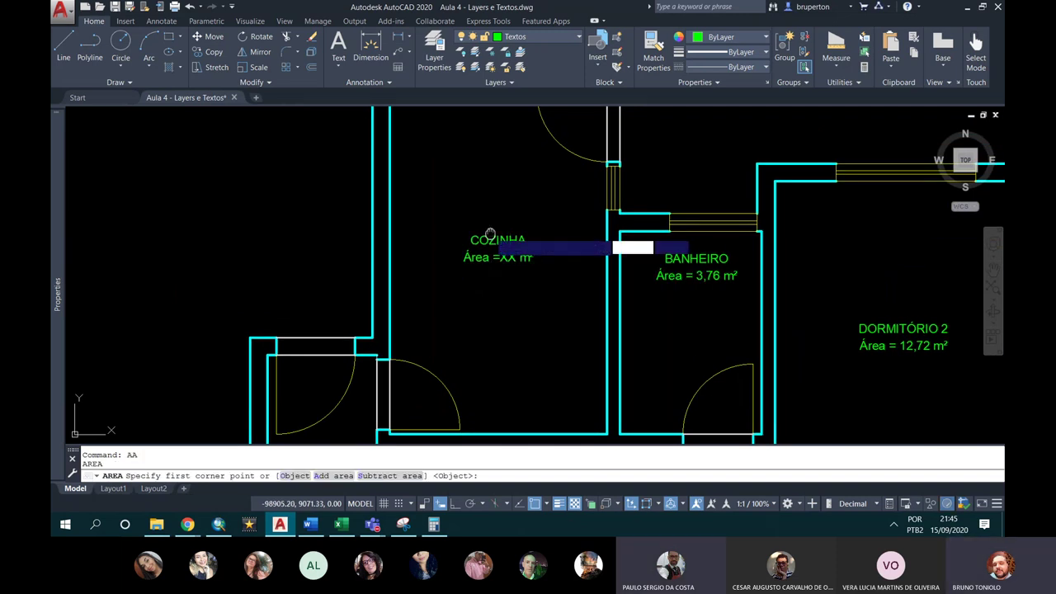
{"action": "middle_click_drag", "start_coordinate": [390, 112], "coordinate": [417, 190]}
{"action": "left_click", "coordinate": [418, 169]}
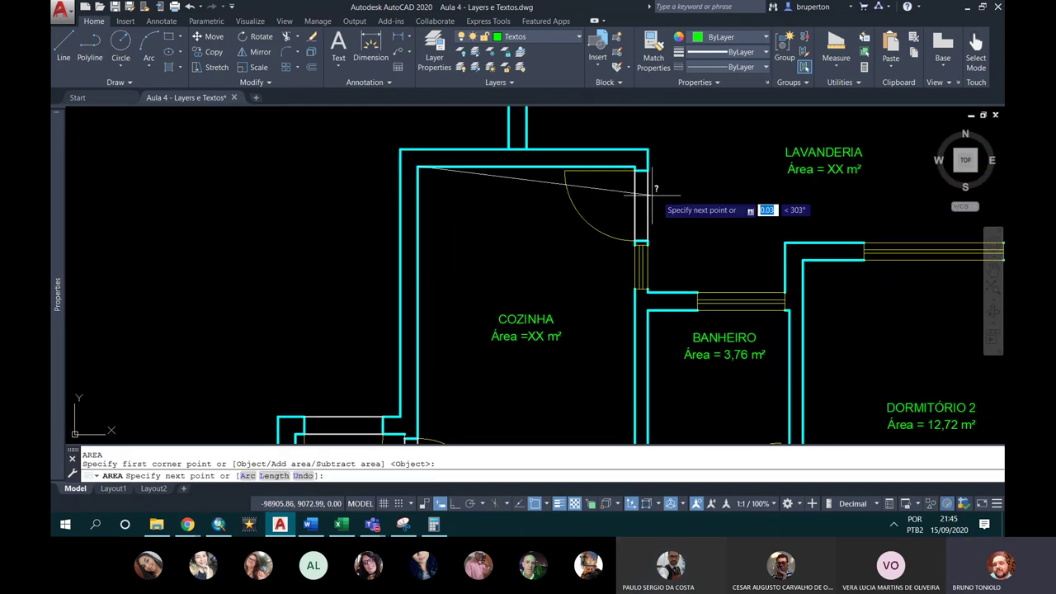
{"action": "left_click", "coordinate": [636, 170]}
{"action": "middle_click_drag", "start_coordinate": [645, 444], "coordinate": [620, 319]}
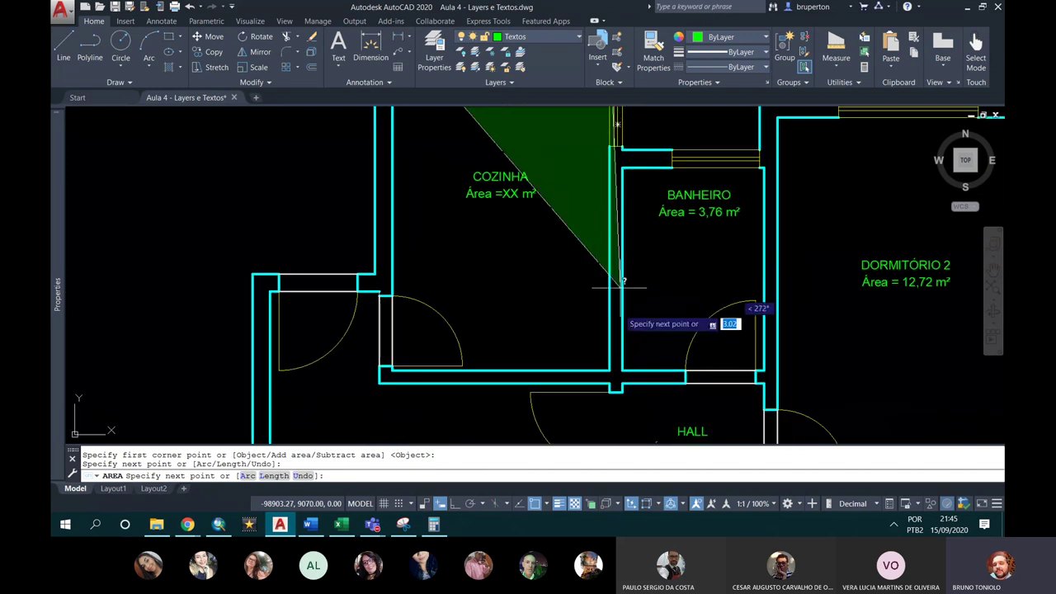
{"action": "left_click", "coordinate": [610, 370]}
{"action": "left_click", "coordinate": [390, 371]}
{"action": "scroll", "coordinate": [390, 371], "scroll_direction": "down", "scroll_amount": 2}
{"action": "key", "text": "Return"}
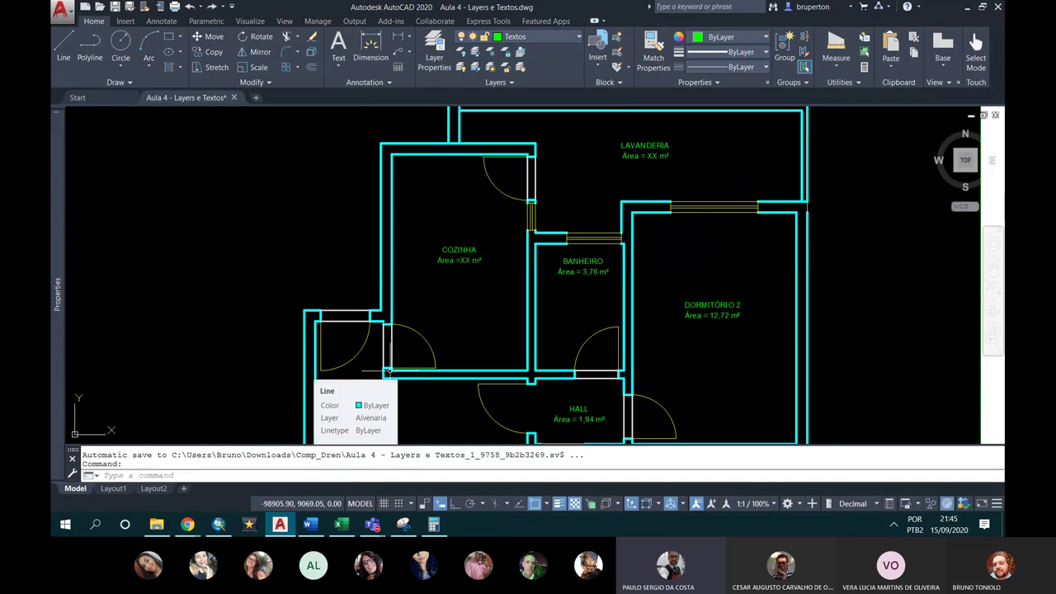
{"action": "scroll", "coordinate": [245, 454], "scroll_direction": "up", "scroll_amount": 1}
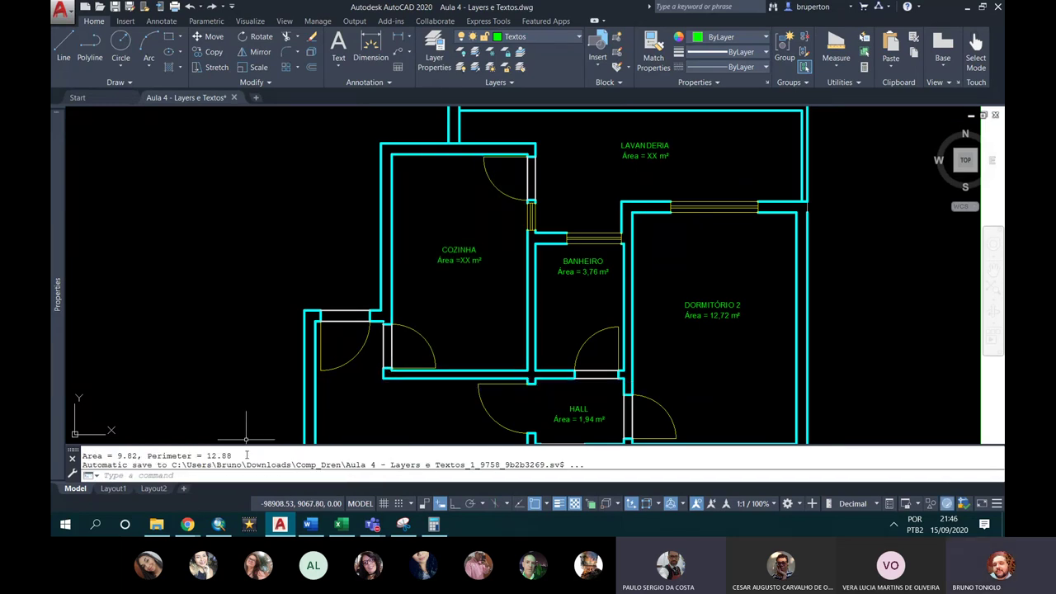
{"action": "left_click_drag", "start_coordinate": [118, 455], "coordinate": [133, 465]}
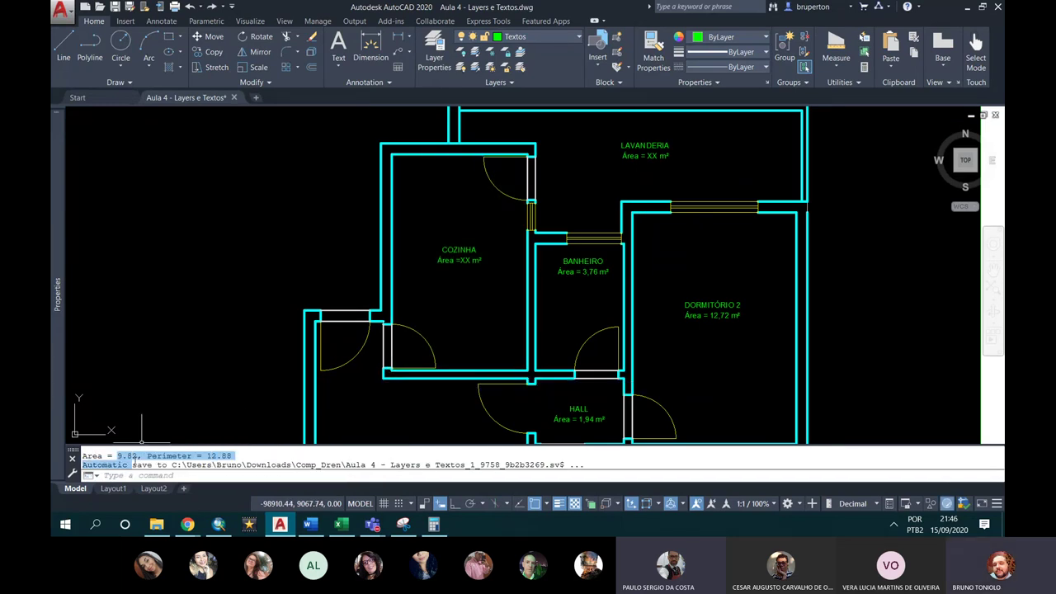
Step: Replace the XX placeholder in the COZINHA label with 9,82
{"action": "scroll", "coordinate": [447, 286], "scroll_direction": "up", "scroll_amount": 3}
{"action": "scroll", "coordinate": [447, 287], "scroll_direction": "down", "scroll_amount": 5}
{"action": "scroll", "coordinate": [447, 287], "scroll_direction": "up", "scroll_amount": 5}
{"action": "left_click", "coordinate": [467, 284]}
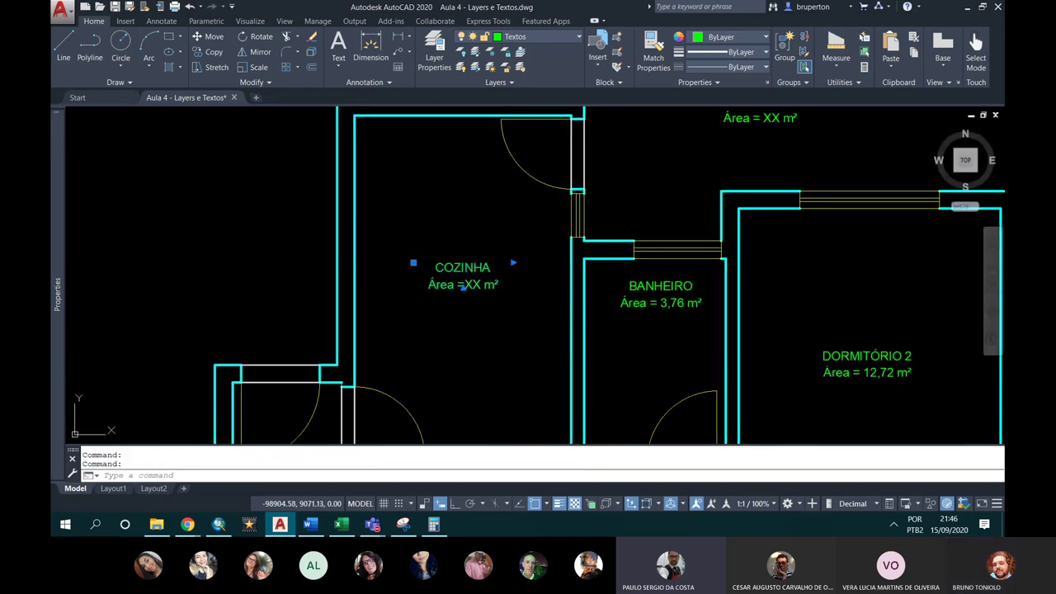
{"action": "double_click", "coordinate": [467, 284]}
{"action": "double_click", "coordinate": [472, 283]}
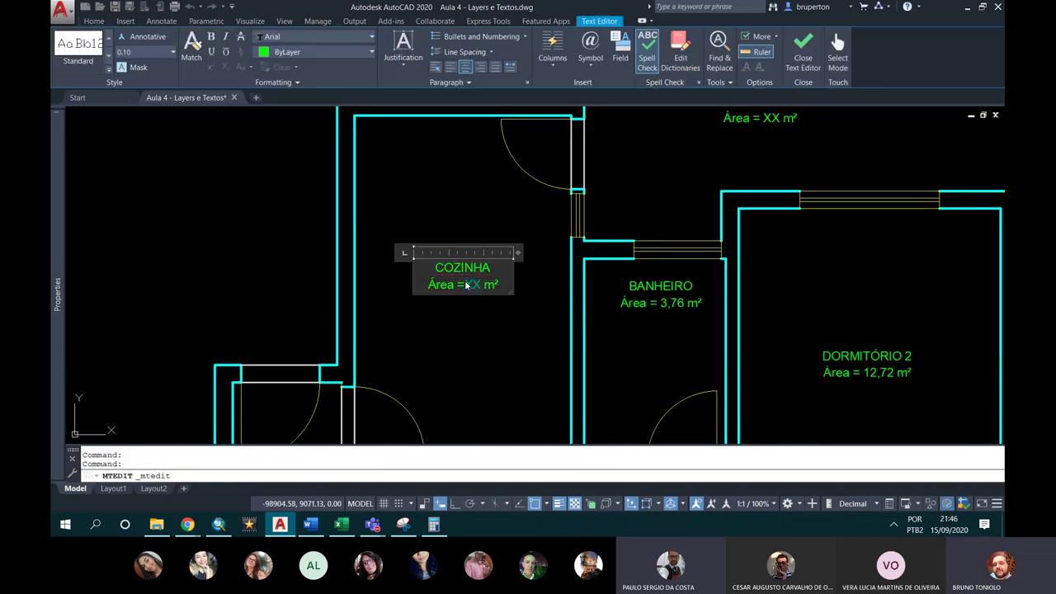
{"action": "type", "text": "9,82"}
{"action": "left_click", "coordinate": [463, 308]}
{"action": "scroll", "coordinate": [464, 305], "scroll_direction": "down", "scroll_amount": 2}
{"action": "scroll", "coordinate": [631, 198], "scroll_direction": "up", "scroll_amount": 2}
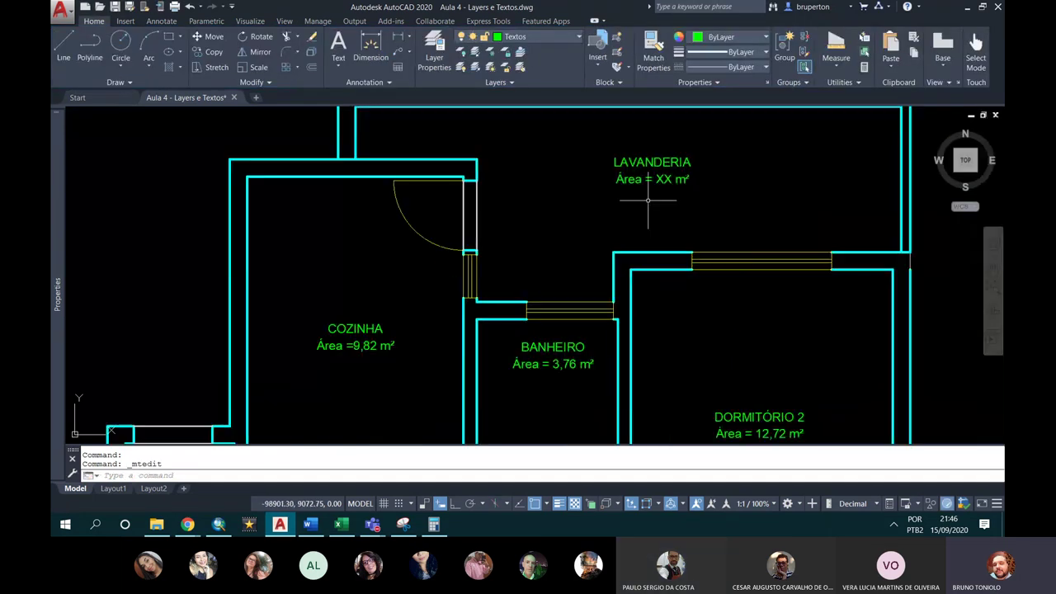
{"action": "middle_click_drag", "start_coordinate": [631, 198], "coordinate": [631, 247]}
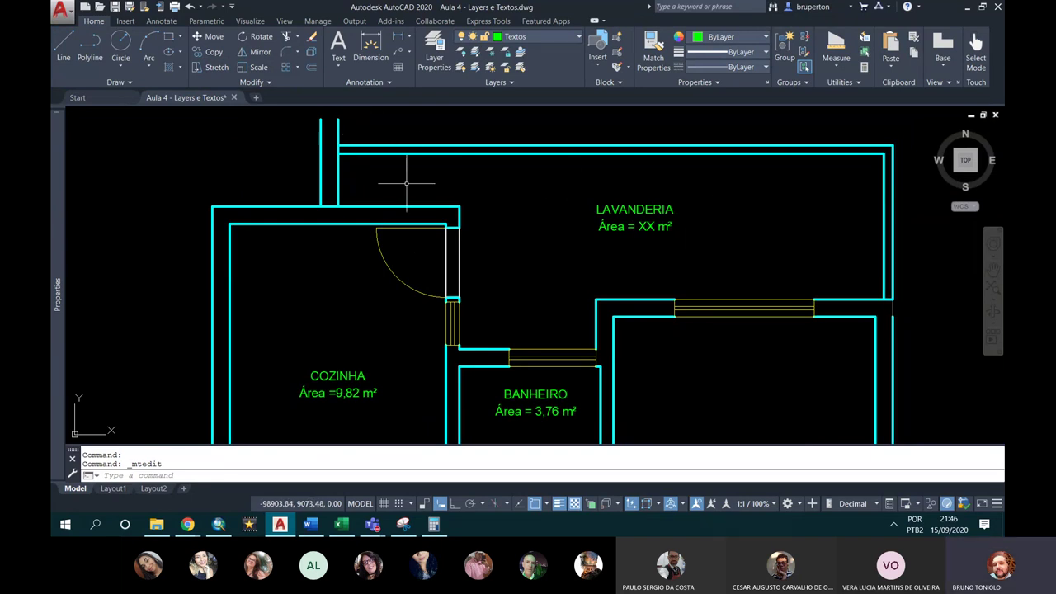
{"action": "type", "text": "REc"}
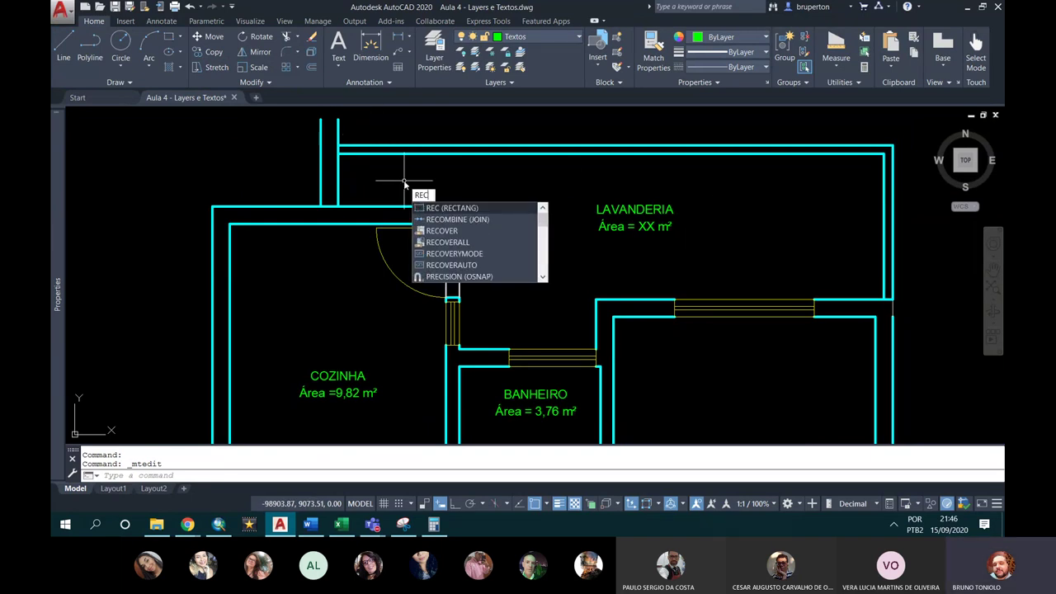
{"action": "key", "text": "Return"}
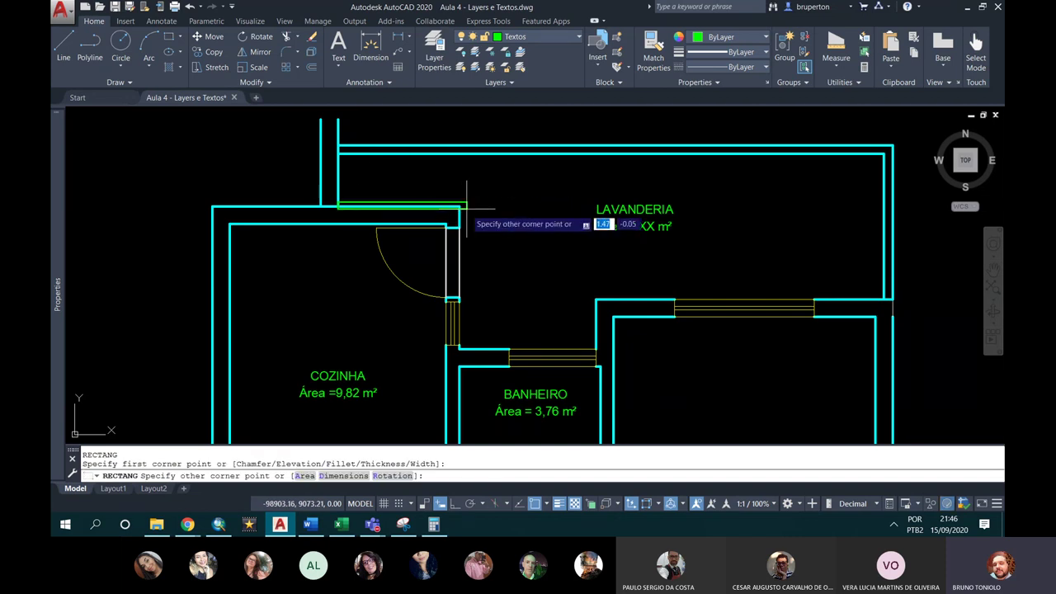
{"action": "left_click", "coordinate": [338, 203]}
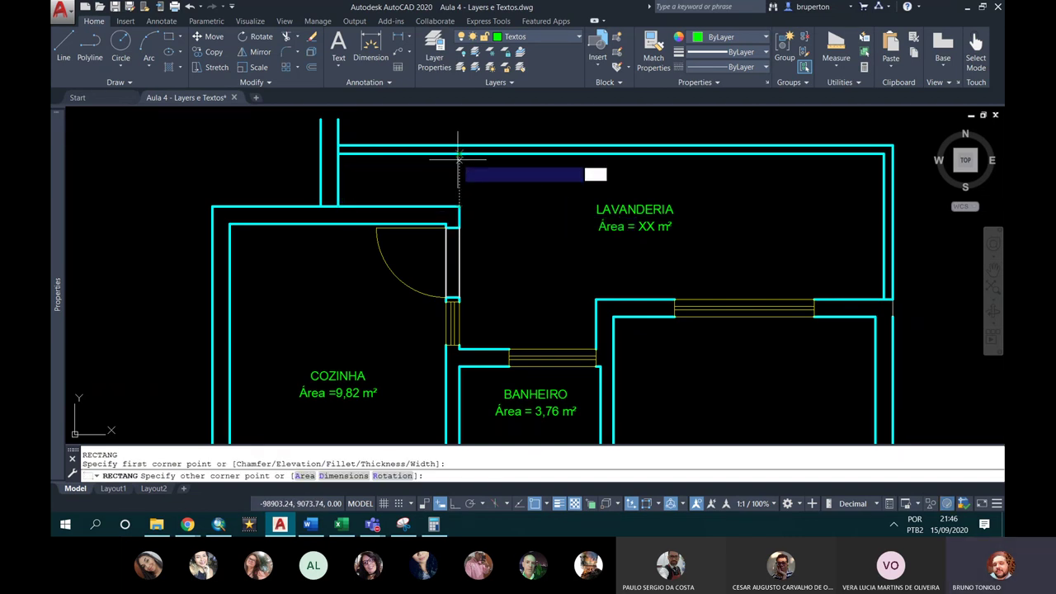
{"action": "scroll", "coordinate": [359, 179], "scroll_direction": "up", "scroll_amount": 2}
{"action": "key", "text": "Return"}
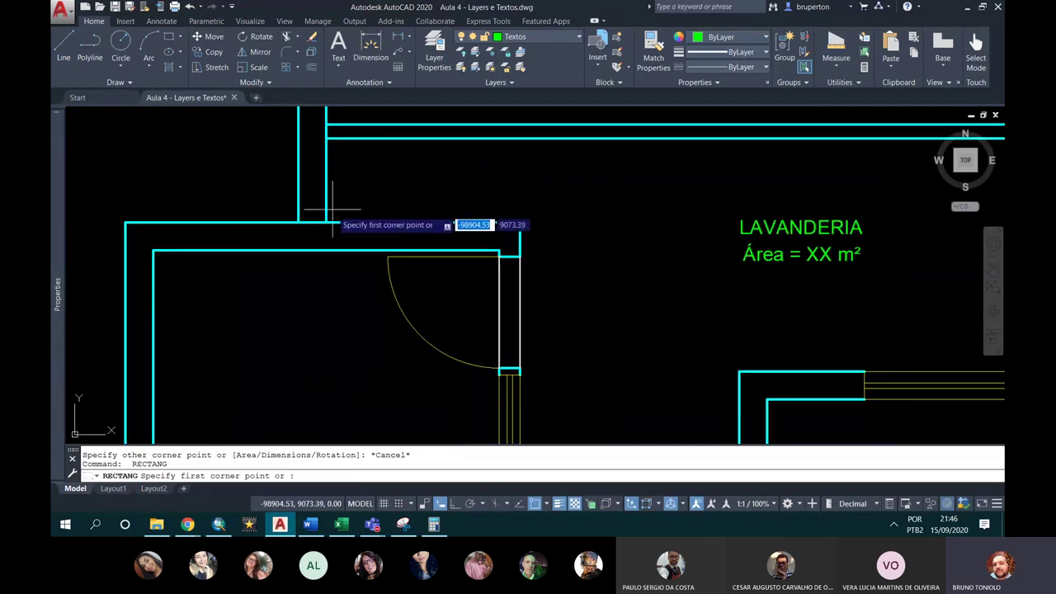
{"action": "left_click", "coordinate": [326, 221]}
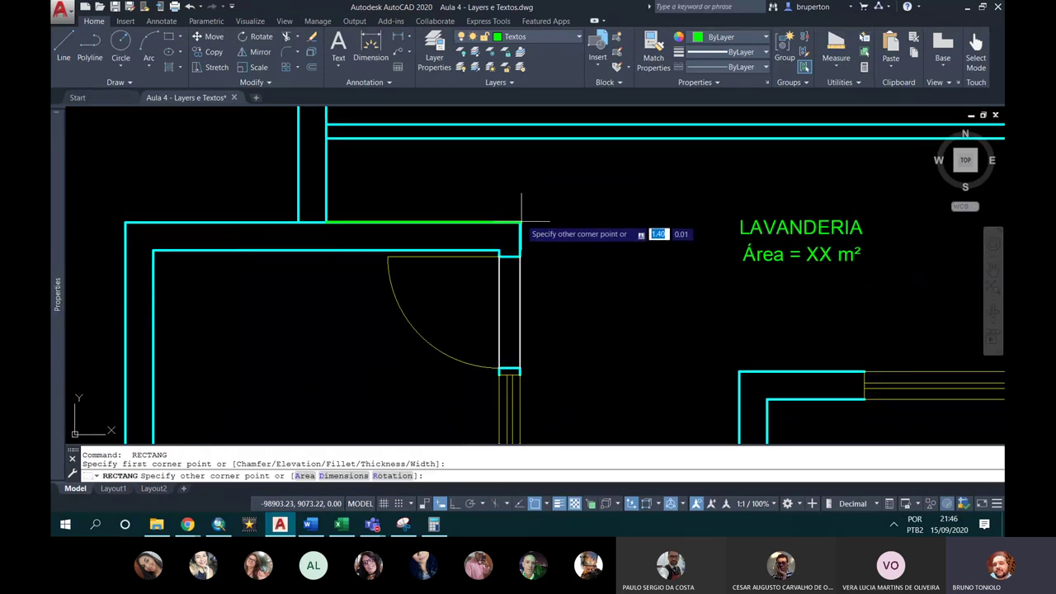
{"action": "left_click", "coordinate": [520, 146]}
{"action": "scroll", "coordinate": [520, 147], "scroll_direction": "down", "scroll_amount": 2}
{"action": "key", "text": "Escape"}
{"action": "key", "text": "Return"}
{"action": "left_click", "coordinate": [519, 142]}
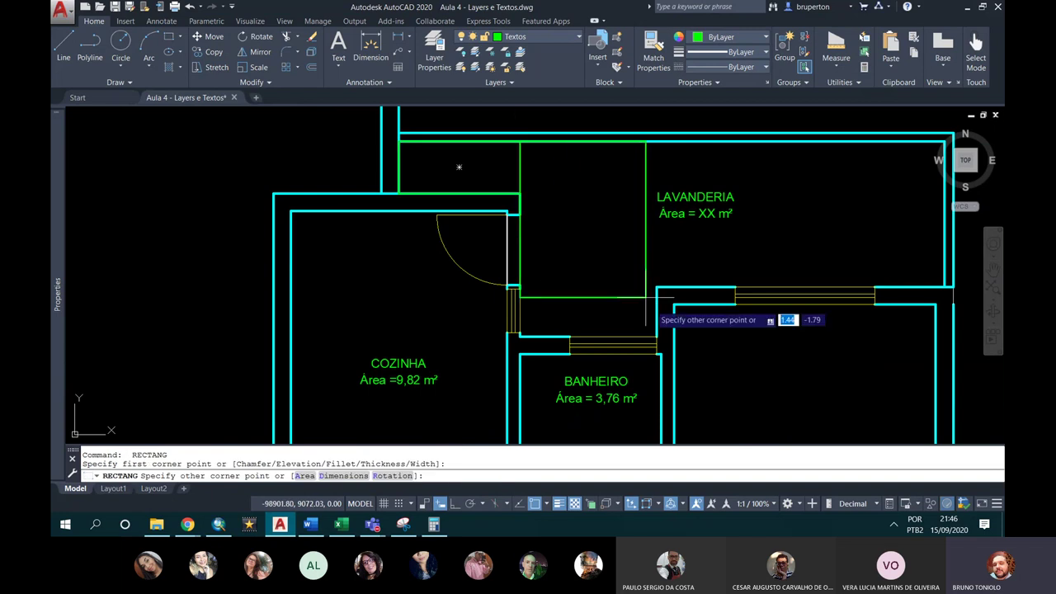
{"action": "left_click", "coordinate": [657, 335]}
{"action": "key", "text": "Return"}
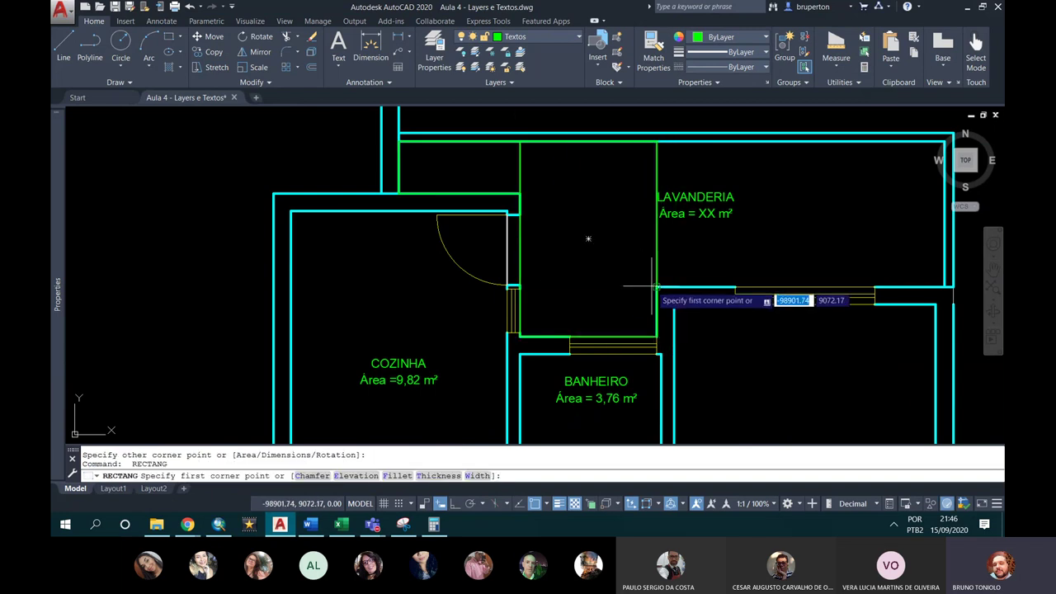
{"action": "mouse_move", "coordinate": [837, 211]}
{"action": "middle_mouse_down"}
{"action": "mouse_move", "coordinate": [720, 202]}
{"action": "mouse_move", "coordinate": [668, 213]}
{"action": "middle_mouse_up"}
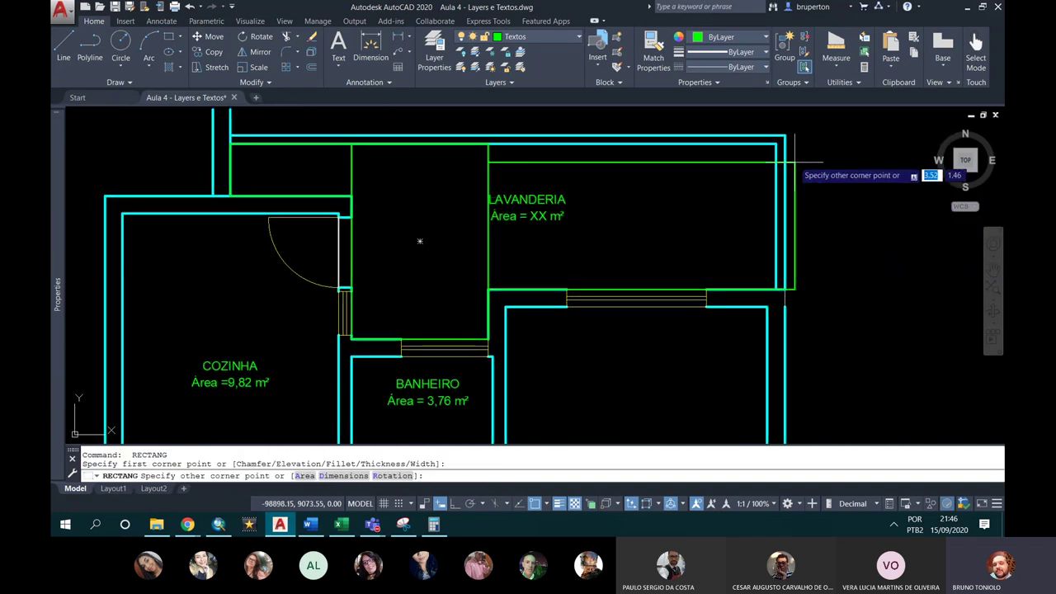
{"action": "left_click", "coordinate": [775, 144]}
{"action": "left_click", "coordinate": [580, 146]}
{"action": "key", "text": "Delete"}
{"action": "left_click", "coordinate": [489, 149]}
{"action": "key", "text": "Delete"}
{"action": "left_click", "coordinate": [352, 155]}
{"action": "key", "text": "Delete"}
{"action": "middle_click_drag", "start_coordinate": [384, 170], "coordinate": [460, 176]}
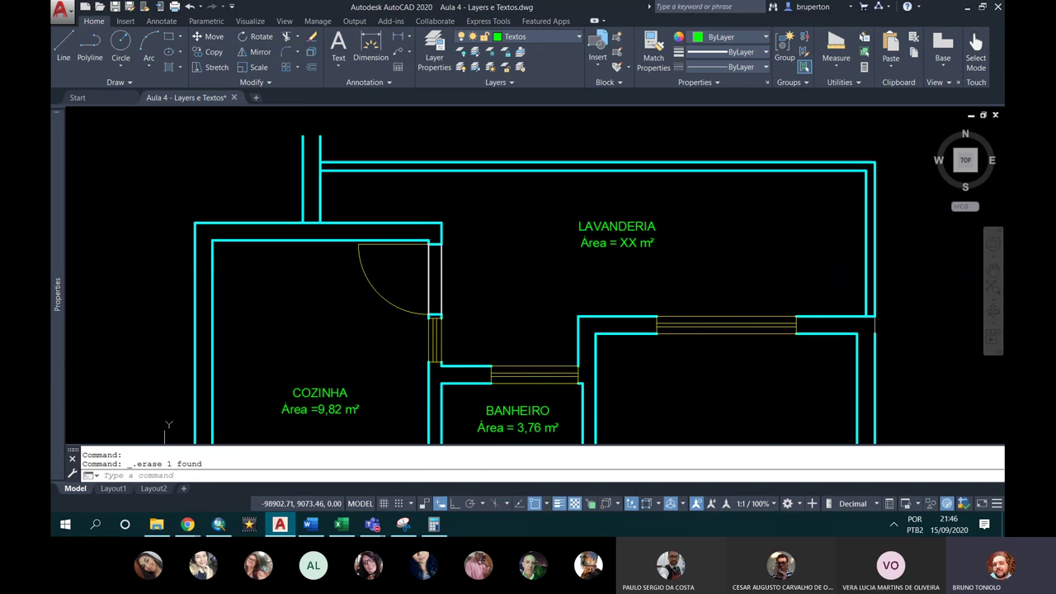
{"action": "left_click", "coordinate": [836, 66]}
Step: Measure the laundry's eight-corner outline: 9.86 area, 17.00 perimeter
{"action": "left_click", "coordinate": [825, 186]}
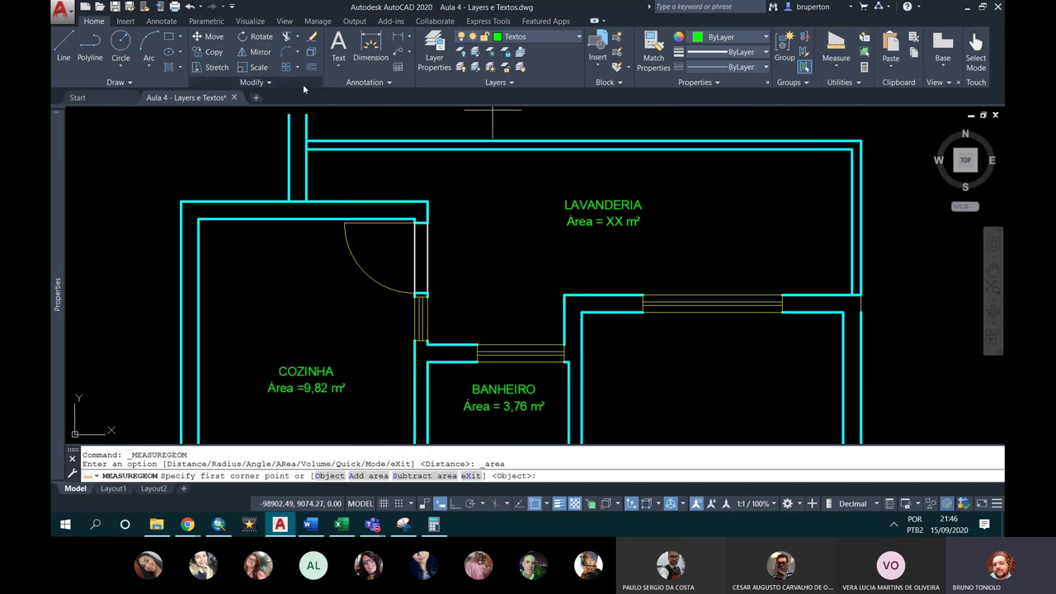
{"action": "left_click", "coordinate": [307, 150]}
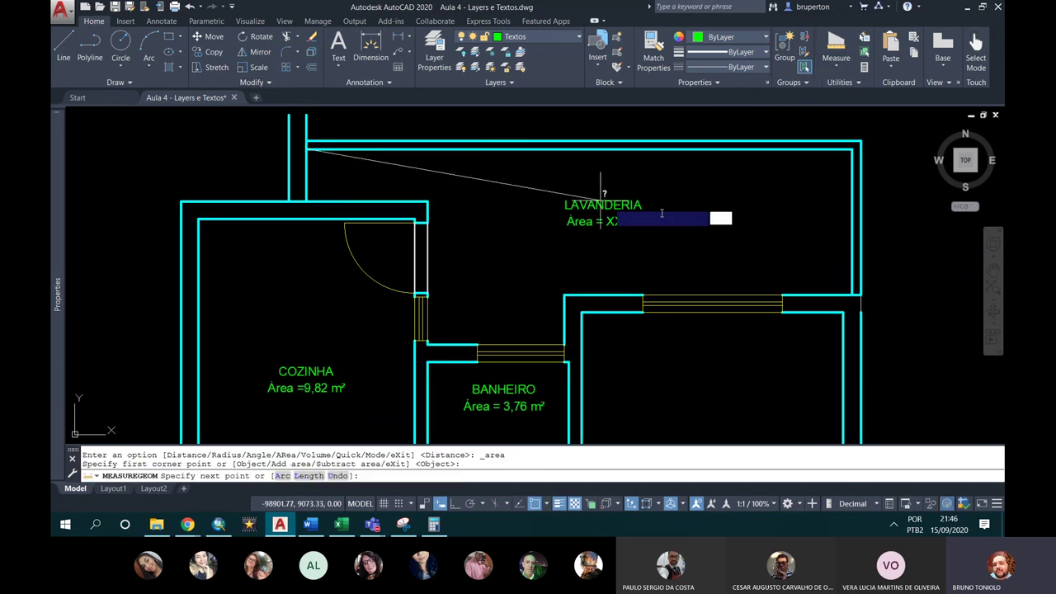
{"action": "left_click", "coordinate": [853, 149]}
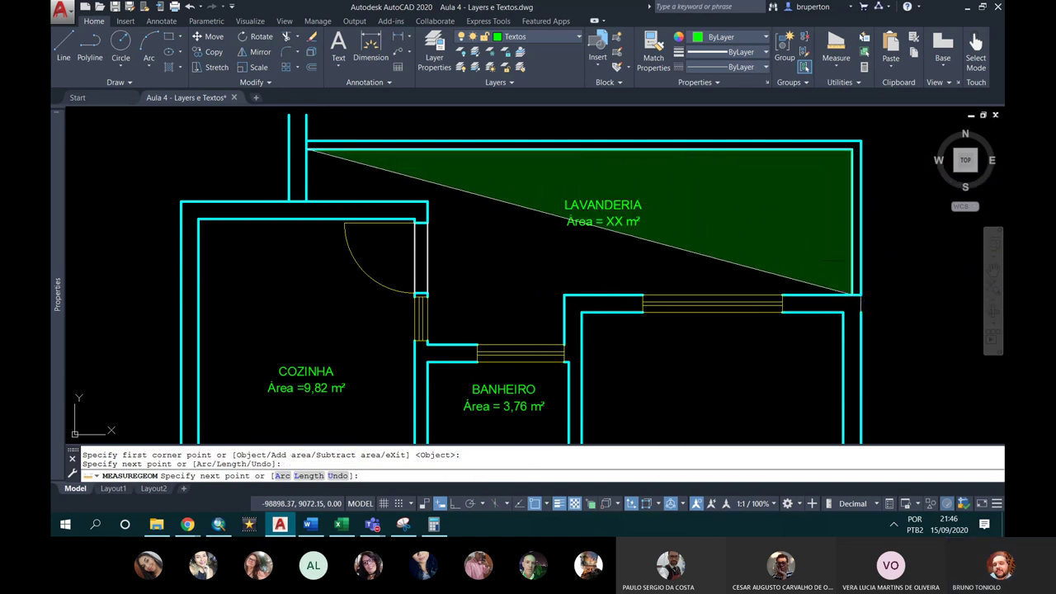
{"action": "left_click", "coordinate": [852, 293]}
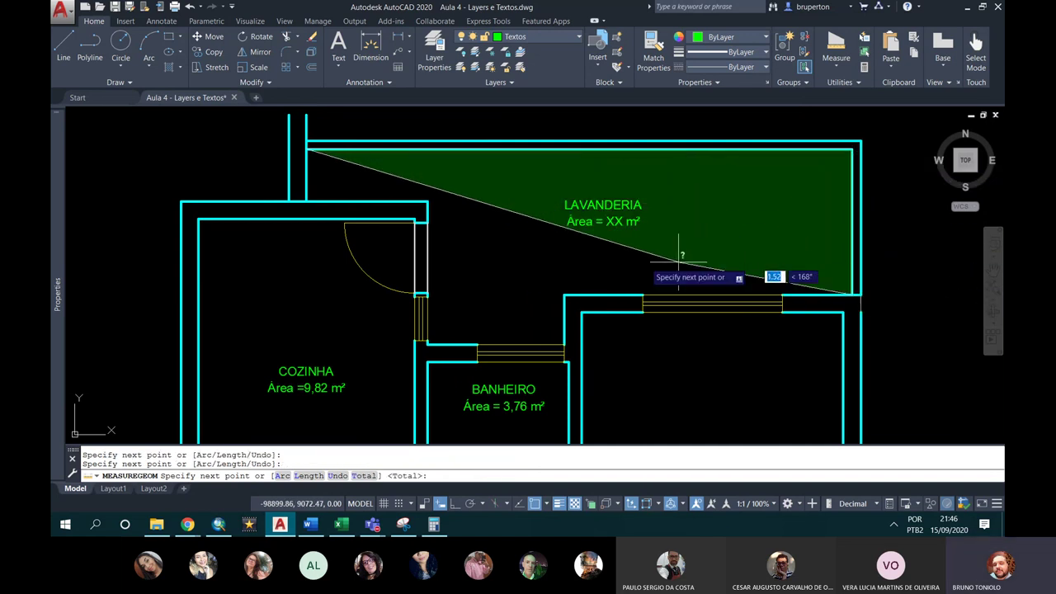
{"action": "left_click", "coordinate": [566, 294]}
{"action": "left_click", "coordinate": [564, 344]}
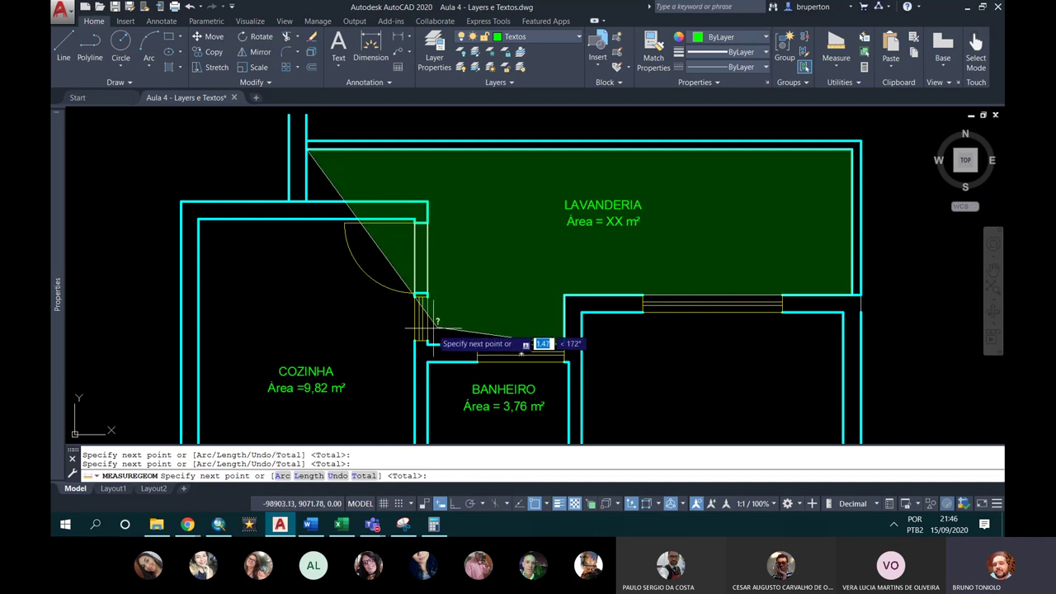
{"action": "left_click", "coordinate": [428, 344]}
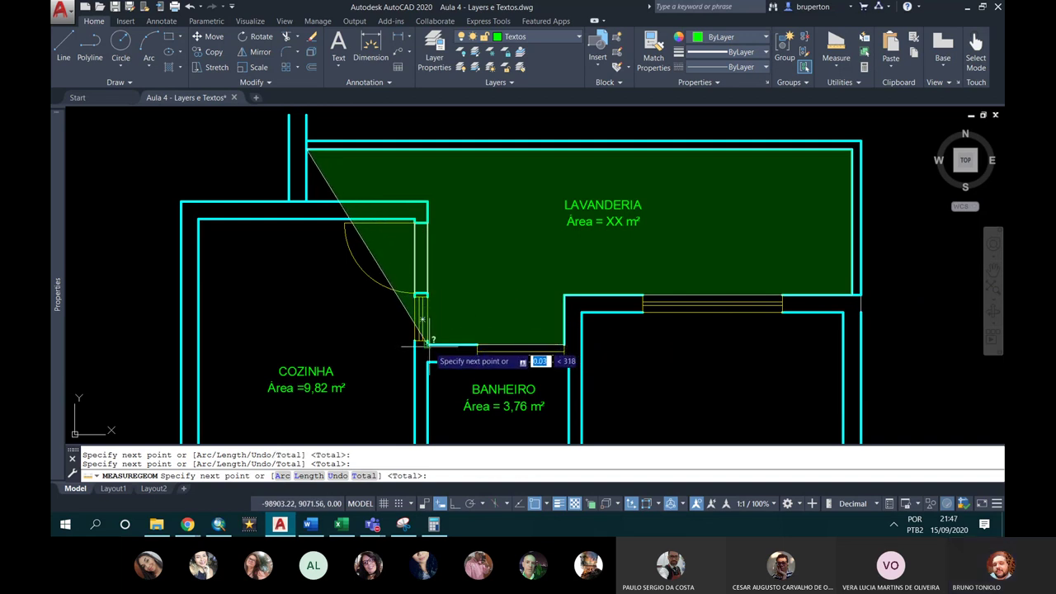
{"action": "left_click", "coordinate": [428, 200]}
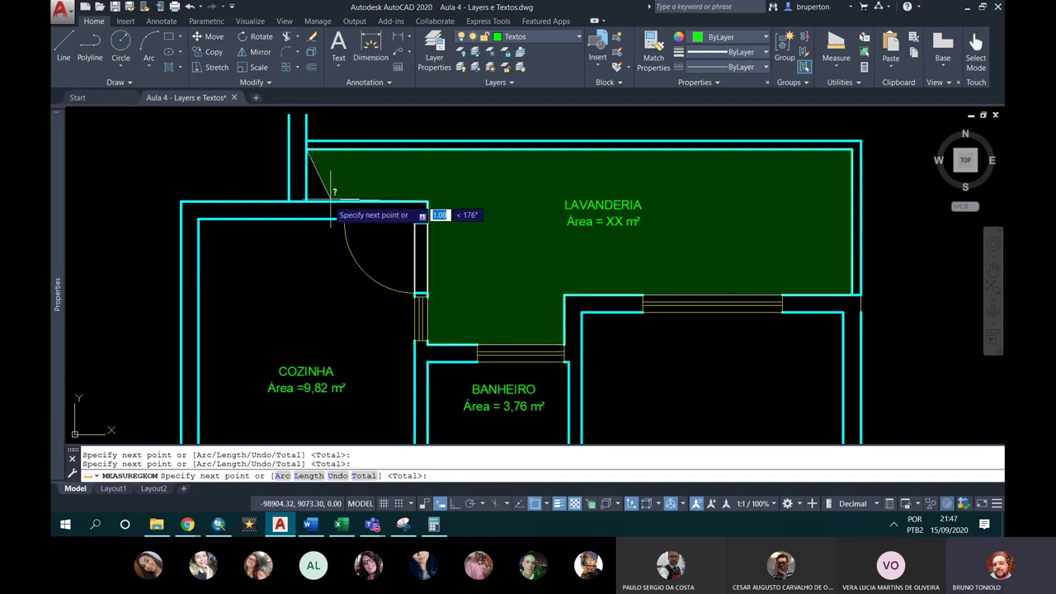
{"action": "left_click", "coordinate": [308, 200]}
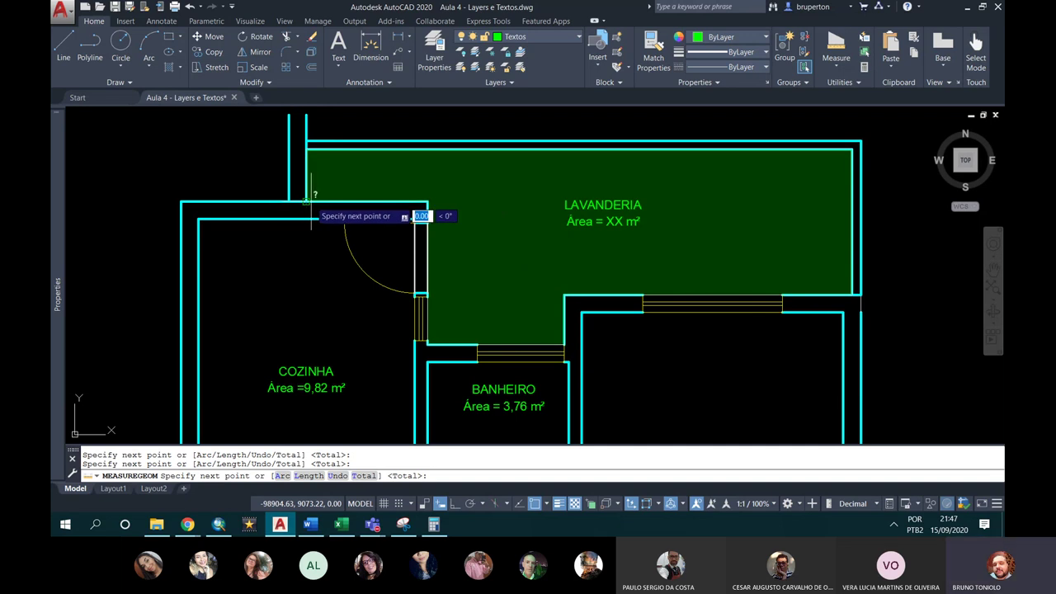
{"action": "key", "text": "Return"}
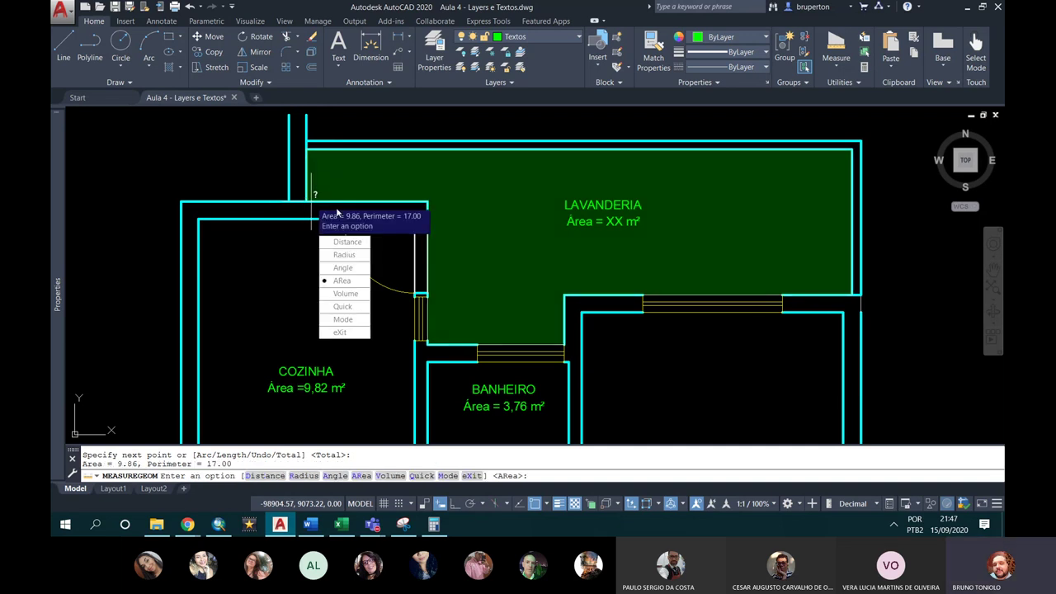
{"action": "key", "text": "Escape"}
Step: Replace the XX placeholder in the LAVANDERIA label with 9,86
{"action": "left_click", "coordinate": [603, 219]}
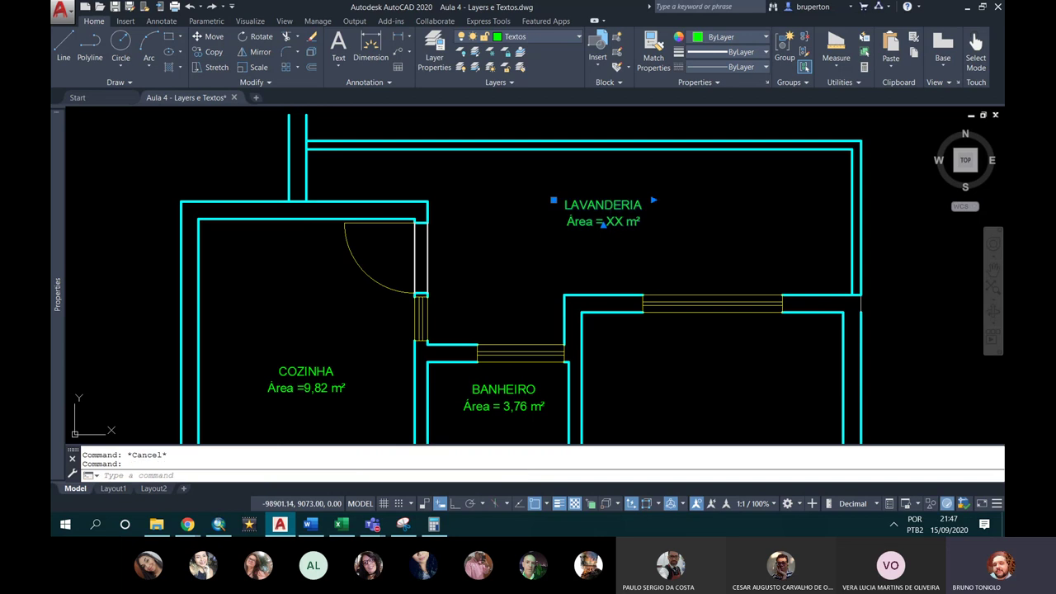
{"action": "double_click", "coordinate": [603, 221]}
{"action": "type", "text": "9,86"}
{"action": "left_click", "coordinate": [477, 228]}
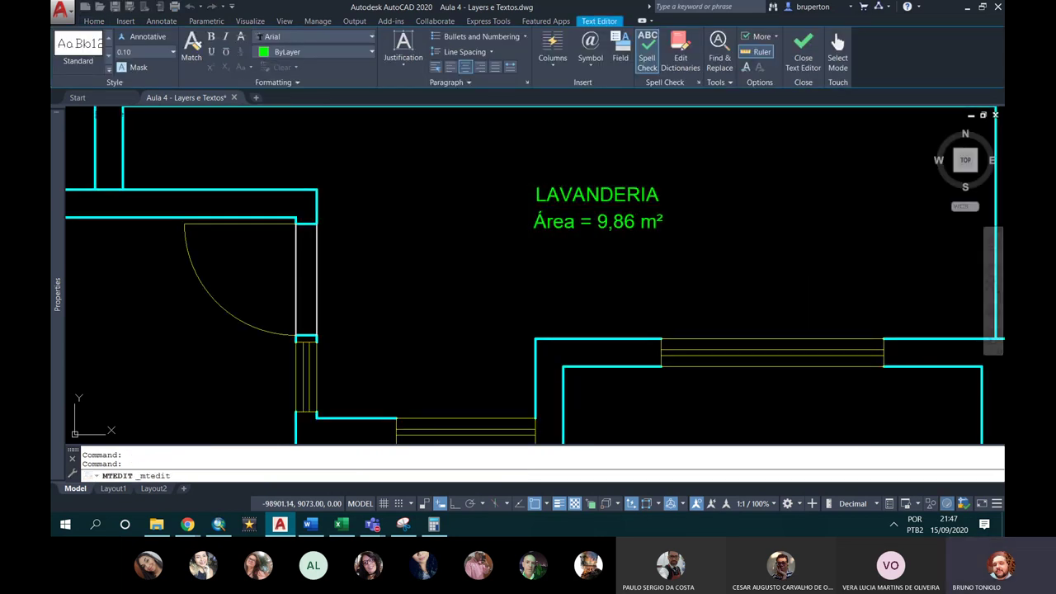
{"action": "scroll", "coordinate": [495, 210], "scroll_direction": "down", "scroll_amount": 3}
{"action": "scroll", "coordinate": [577, 190], "scroll_direction": "down", "scroll_amount": 2}
{"action": "middle_click_drag", "start_coordinate": [526, 236], "coordinate": [560, 157]}
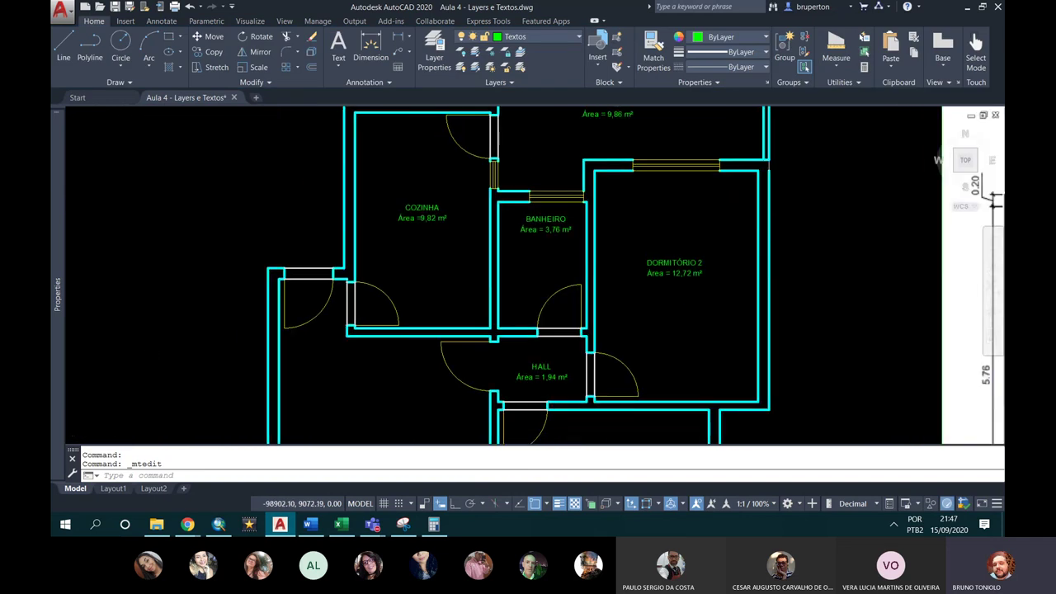
Step: Measure the living/dining room outline with AREA: 19.62 area, 19.22 perimeter
{"action": "scroll", "coordinate": [561, 156], "scroll_direction": "down", "scroll_amount": 2}
{"action": "scroll", "coordinate": [441, 363], "scroll_direction": "up", "scroll_amount": 4}
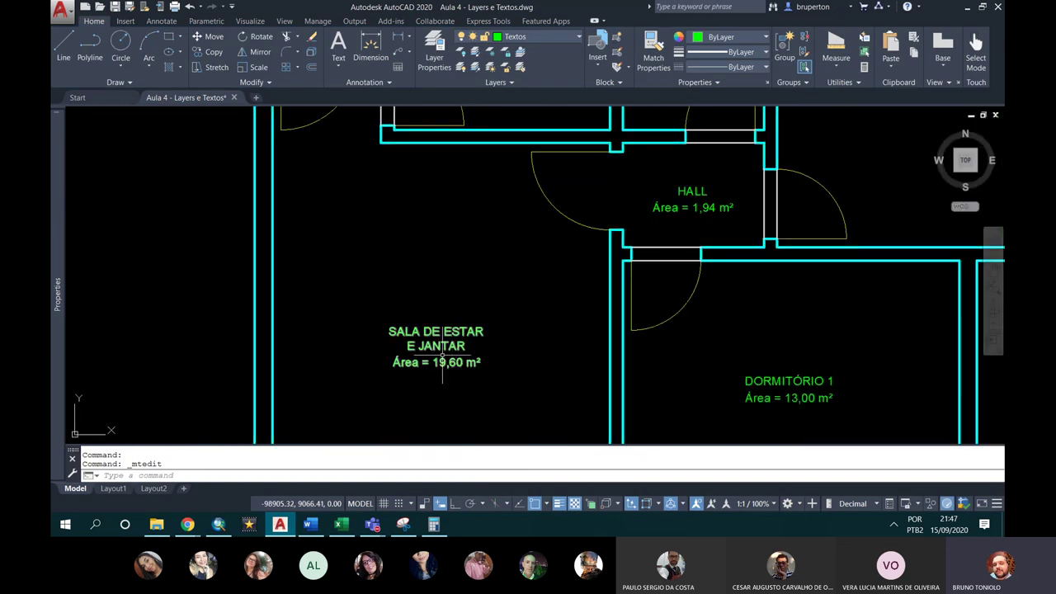
{"action": "scroll", "coordinate": [487, 248], "scroll_direction": "down", "scroll_amount": 2}
{"action": "middle_click_drag", "start_coordinate": [399, 250], "coordinate": [406, 240]}
{"action": "type", "text": "area"}
{"action": "key", "text": "Return"}
{"action": "scroll", "coordinate": [368, 198], "scroll_direction": "up", "scroll_amount": 2}
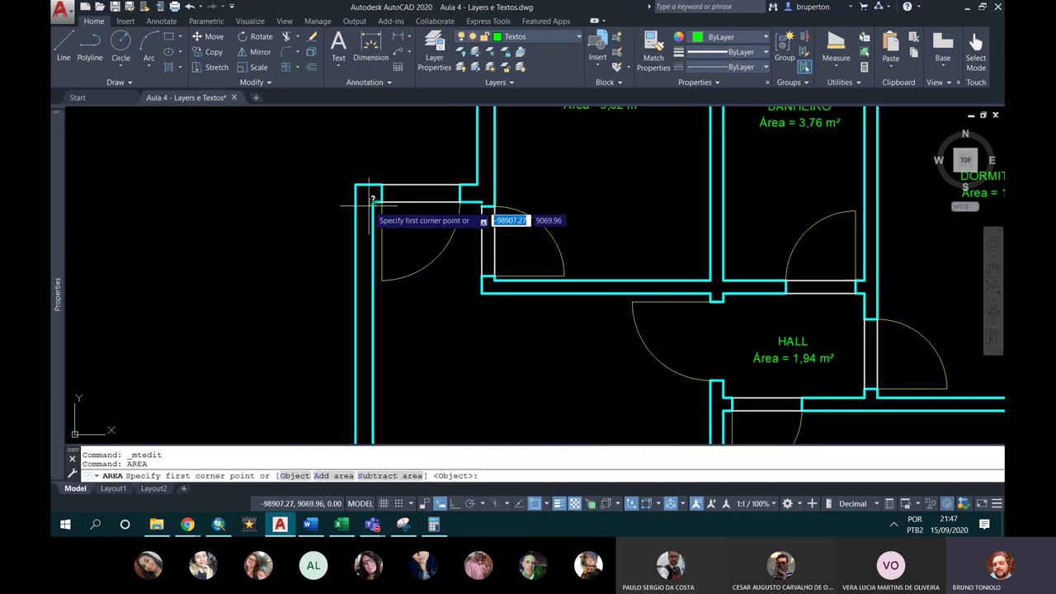
{"action": "left_click", "coordinate": [374, 201]}
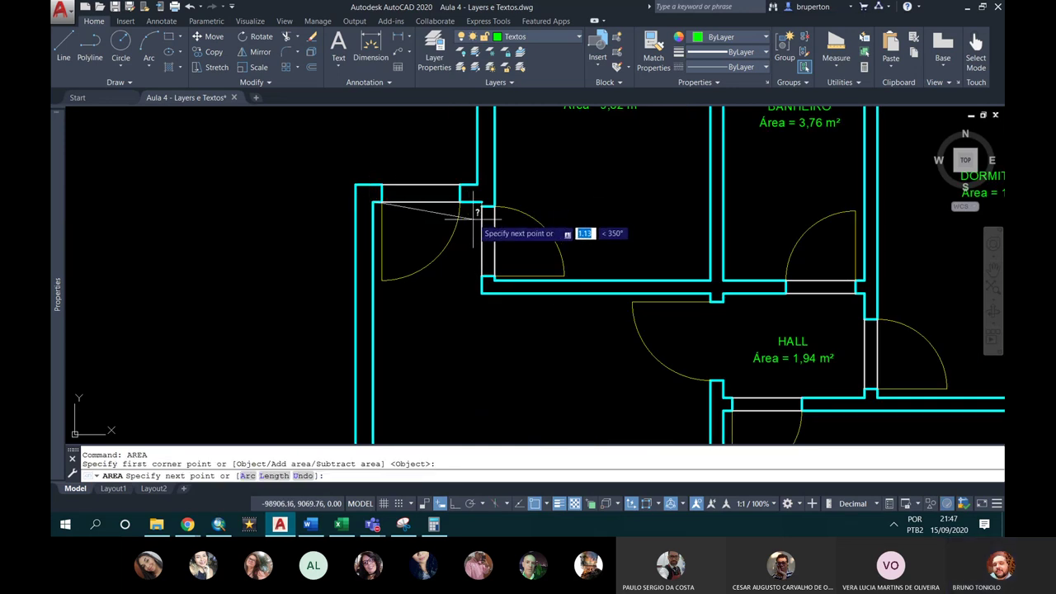
{"action": "left_click", "coordinate": [481, 293]}
{"action": "scroll", "coordinate": [495, 252], "scroll_direction": "down", "scroll_amount": 1}
{"action": "scroll", "coordinate": [615, 250], "scroll_direction": "up", "scroll_amount": 2}
{"action": "scroll", "coordinate": [611, 245], "scroll_direction": "up", "scroll_amount": 1}
{"action": "scroll", "coordinate": [643, 234], "scroll_direction": "up", "scroll_amount": 1}
{"action": "left_click", "coordinate": [632, 233]}
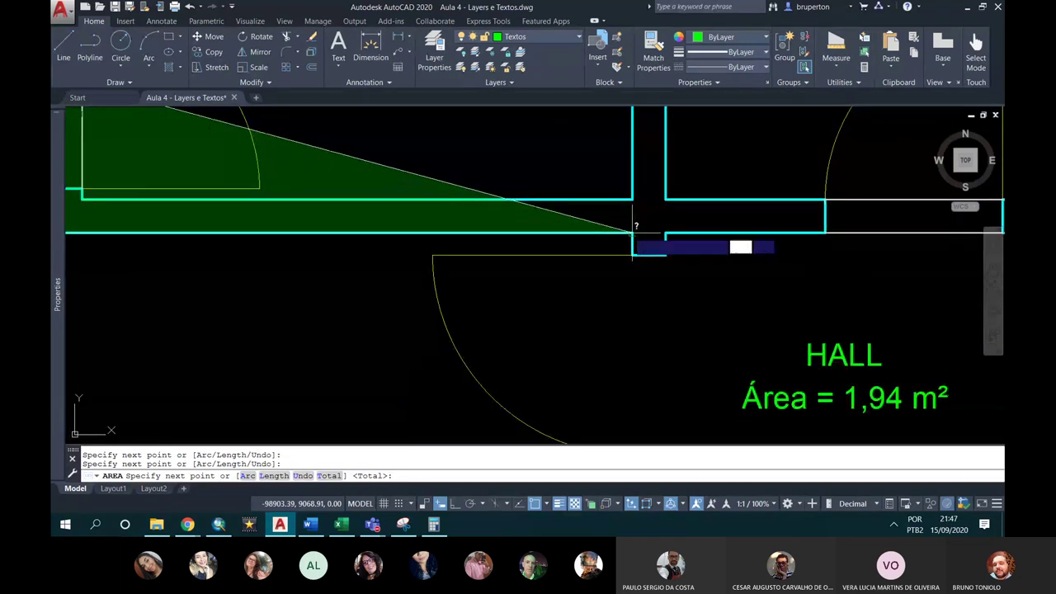
{"action": "scroll", "coordinate": [585, 169], "scroll_direction": "down", "scroll_amount": 2}
{"action": "left_click", "coordinate": [589, 175]}
{"action": "scroll", "coordinate": [582, 330], "scroll_direction": "up", "scroll_amount": 2}
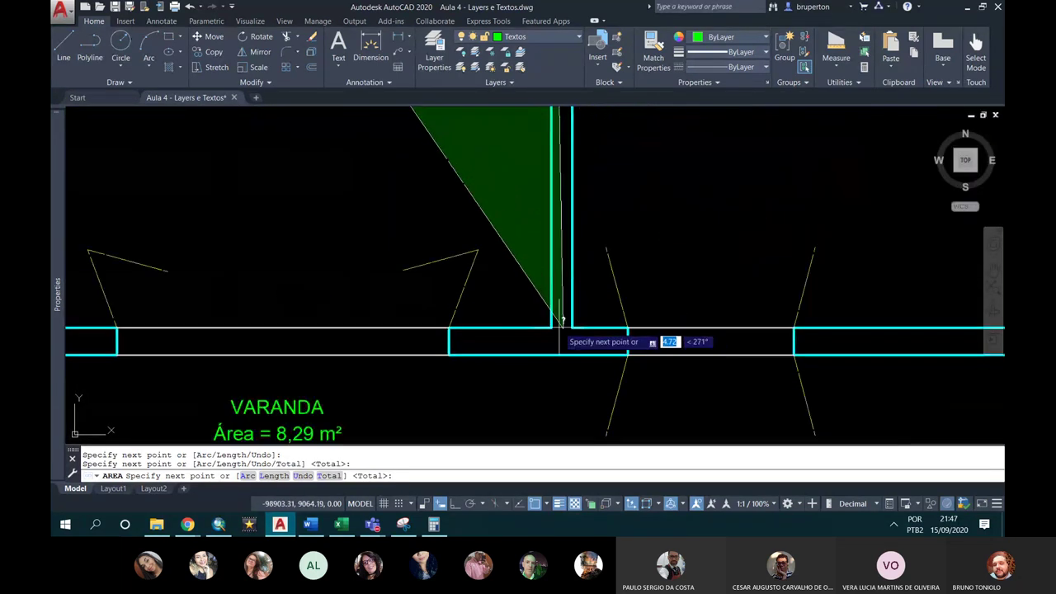
{"action": "left_click", "coordinate": [576, 328]}
{"action": "scroll", "coordinate": [570, 330], "scroll_direction": "down", "scroll_amount": 2}
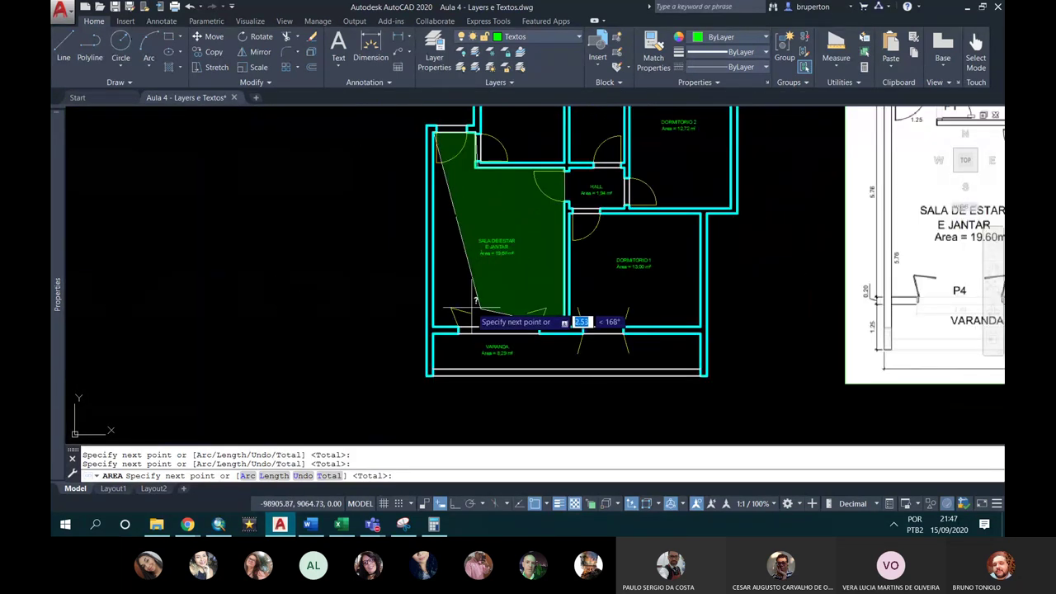
{"action": "left_click", "coordinate": [433, 327]}
{"action": "key", "text": "Return"}
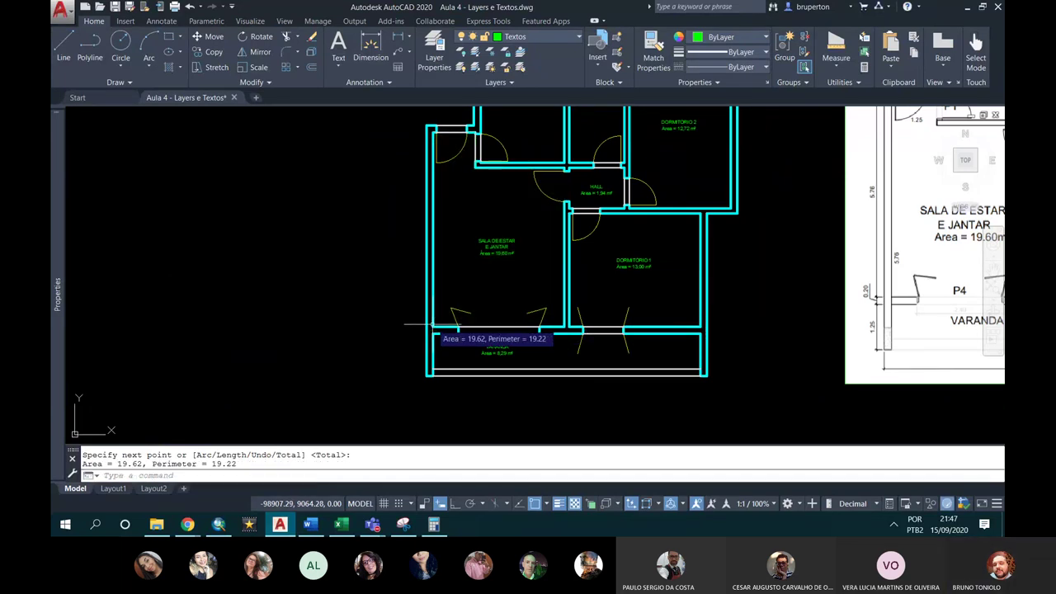
{"action": "scroll", "coordinate": [495, 247], "scroll_direction": "up", "scroll_amount": 5}
{"action": "scroll", "coordinate": [505, 249], "scroll_direction": "up", "scroll_amount": 1}
Step: Correct the SALA DE ESTAR E JANTAR label from 19,60 to 19,62 m²
{"action": "left_click", "coordinate": [505, 248]}
{"action": "double_click", "coordinate": [512, 251]}
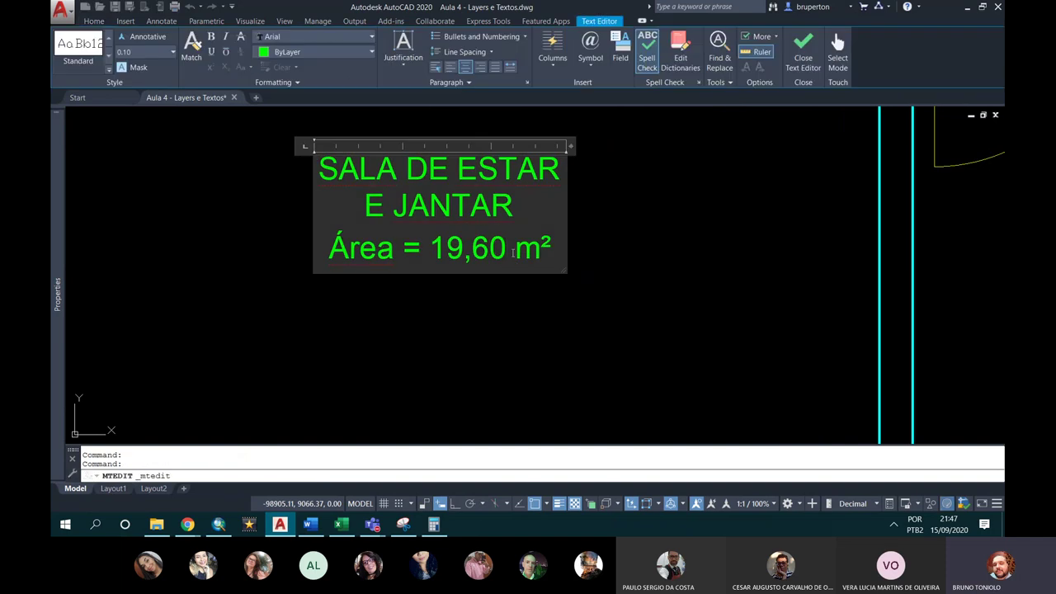
{"action": "type", "text": "2"}
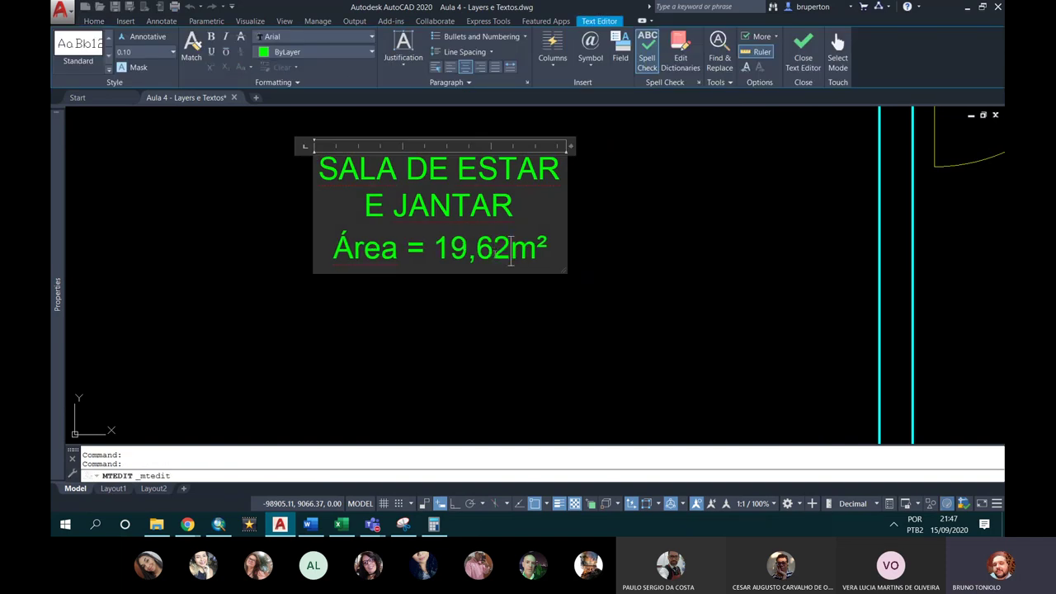
{"action": "left_click", "coordinate": [492, 318]}
{"action": "scroll", "coordinate": [499, 272], "scroll_direction": "down", "scroll_amount": 4}
{"action": "middle_click_drag", "start_coordinate": [506, 250], "coordinate": [547, 266]}
{"action": "scroll", "coordinate": [547, 266], "scroll_direction": "up", "scroll_amount": 2}
{"action": "scroll", "coordinate": [608, 275], "scroll_direction": "up", "scroll_amount": 2}
{"action": "scroll", "coordinate": [618, 300], "scroll_direction": "down", "scroll_amount": 1}
{"action": "scroll", "coordinate": [346, 151], "scroll_direction": "up", "scroll_amount": 3}
{"action": "scroll", "coordinate": [396, 144], "scroll_direction": "up", "scroll_amount": 2}
{"action": "scroll", "coordinate": [408, 204], "scroll_direction": "up", "scroll_amount": 2}
{"action": "key", "text": "Return"}
Step: Give the short white wall segment the cyan wall's properties
{"action": "left_click", "coordinate": [408, 212]}
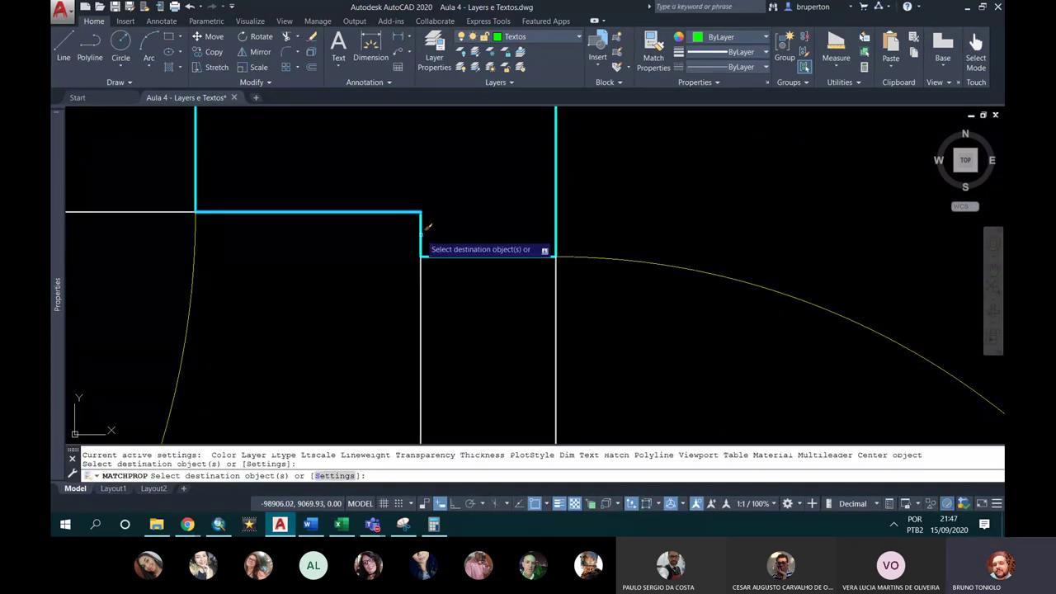
{"action": "left_click", "coordinate": [421, 231]}
{"action": "key", "text": "Return"}
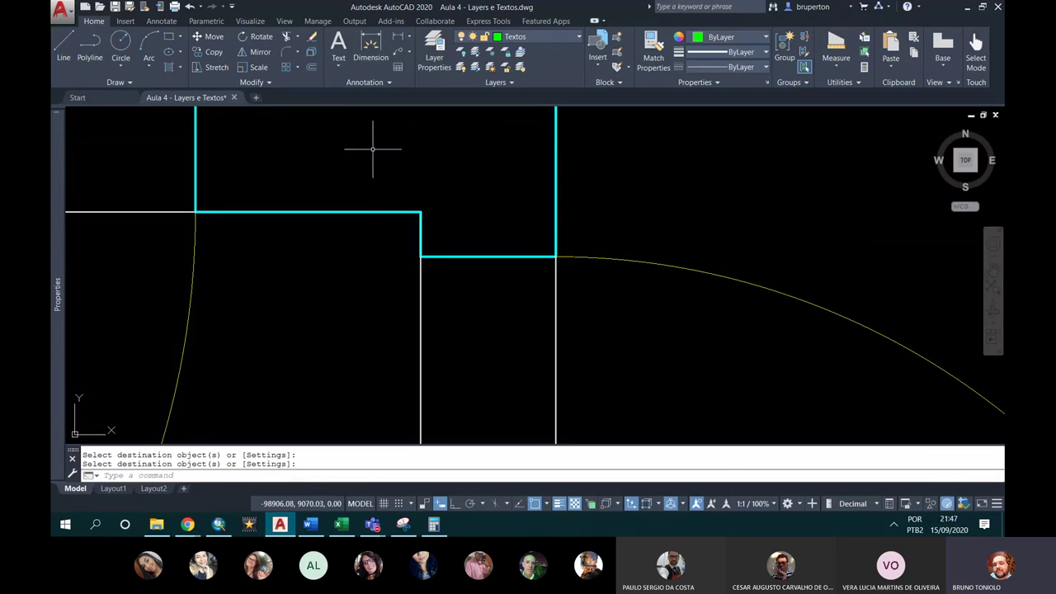
Step: Save the drawing Aula 4 - Layers e Textos.dwg
{"action": "scroll", "coordinate": [373, 145], "scroll_direction": "down", "scroll_amount": 2}
{"action": "scroll", "coordinate": [388, 165], "scroll_direction": "down", "scroll_amount": 2}
{"action": "scroll", "coordinate": [408, 185], "scroll_direction": "down", "scroll_amount": 3}
{"action": "middle_click_drag", "start_coordinate": [413, 189], "coordinate": [405, 230]}
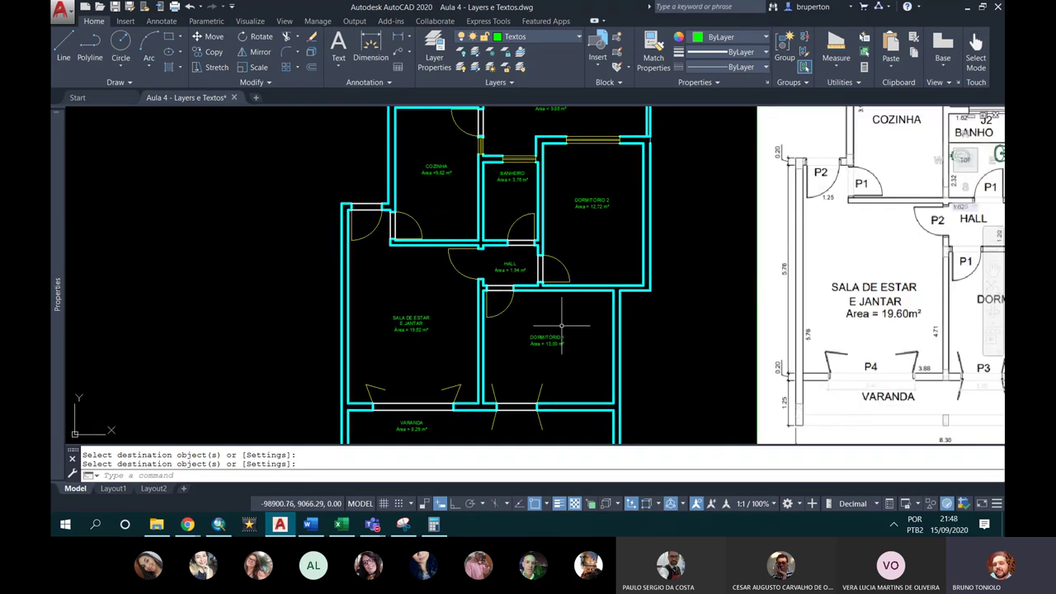
{"action": "middle_click_drag", "start_coordinate": [492, 232], "coordinate": [474, 239]}
{"action": "scroll", "coordinate": [469, 259], "scroll_direction": "down", "scroll_amount": 3}
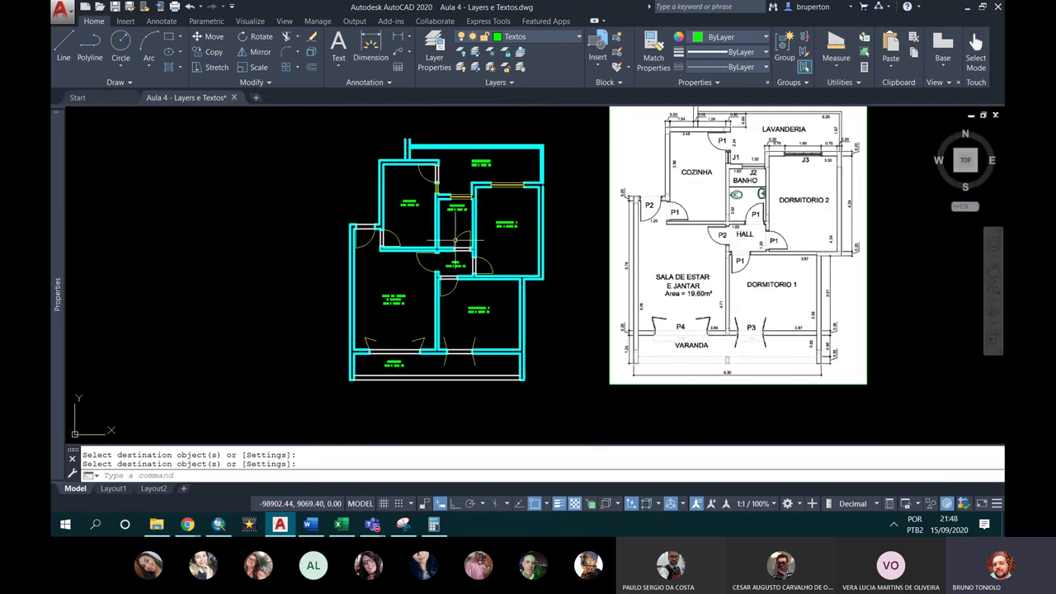
{"action": "scroll", "coordinate": [457, 289], "scroll_direction": "up", "scroll_amount": 2}
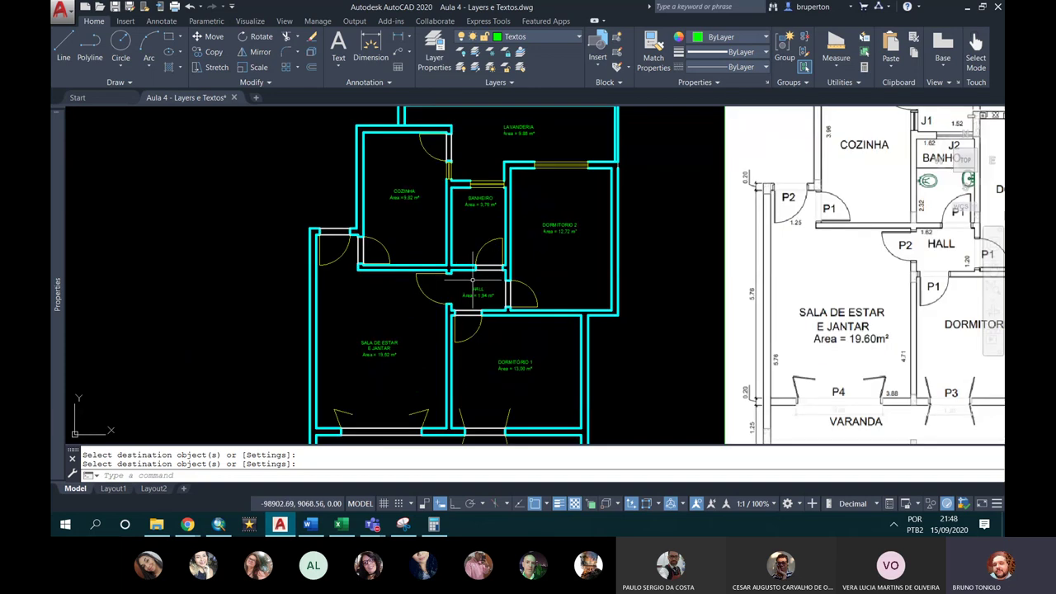
{"action": "left_click", "coordinate": [116, 6]}
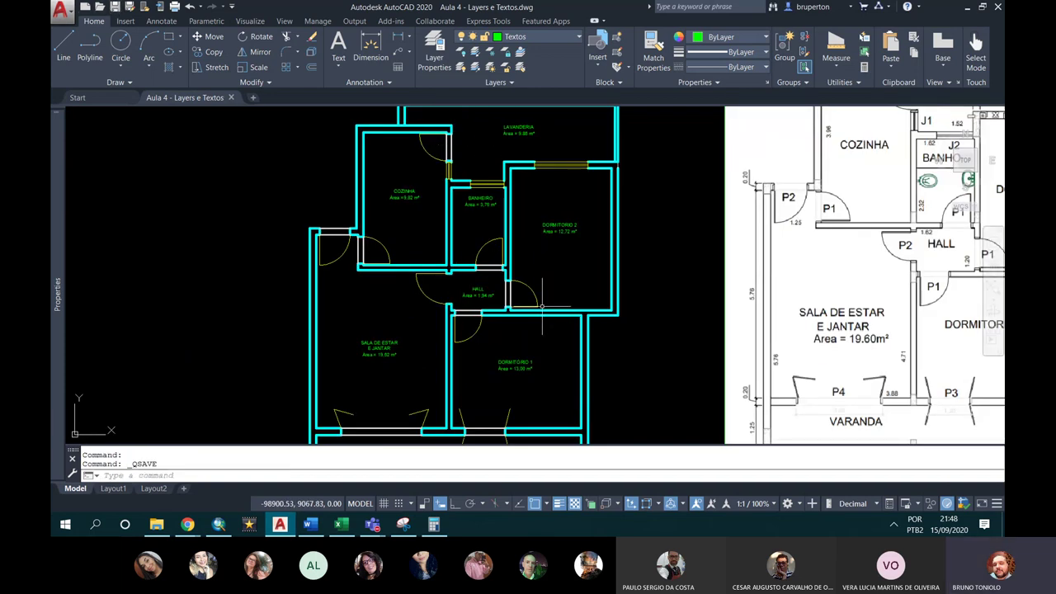
{"action": "middle_click_drag", "start_coordinate": [651, 322], "coordinate": [607, 315]}
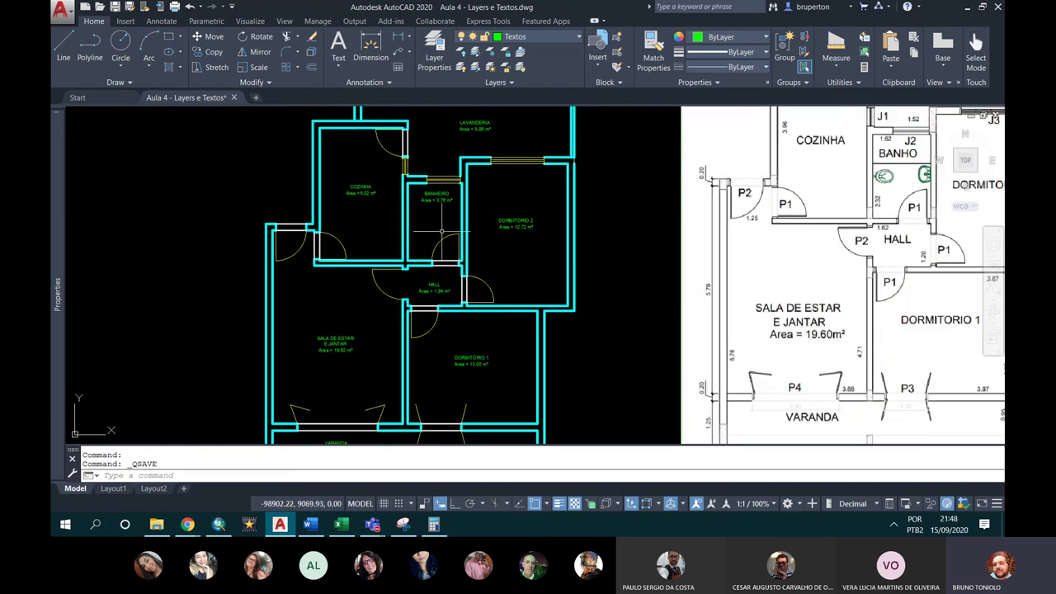
{"action": "middle_click_drag", "start_coordinate": [442, 232], "coordinate": [469, 272]}
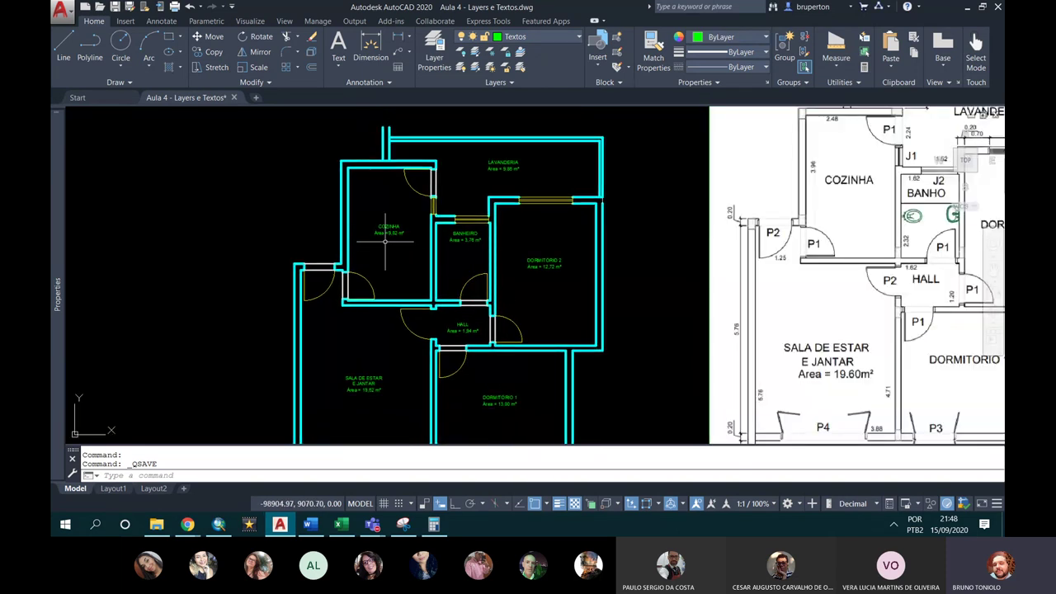
{"action": "middle_click_drag", "start_coordinate": [429, 244], "coordinate": [412, 217]}
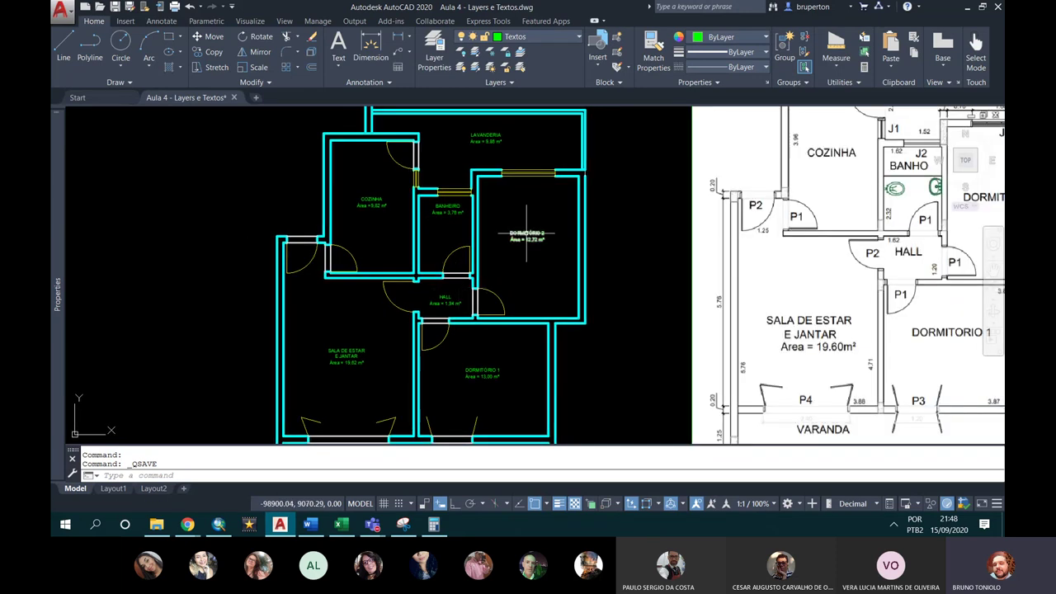
{"action": "middle_click_drag", "start_coordinate": [521, 246], "coordinate": [518, 242]}
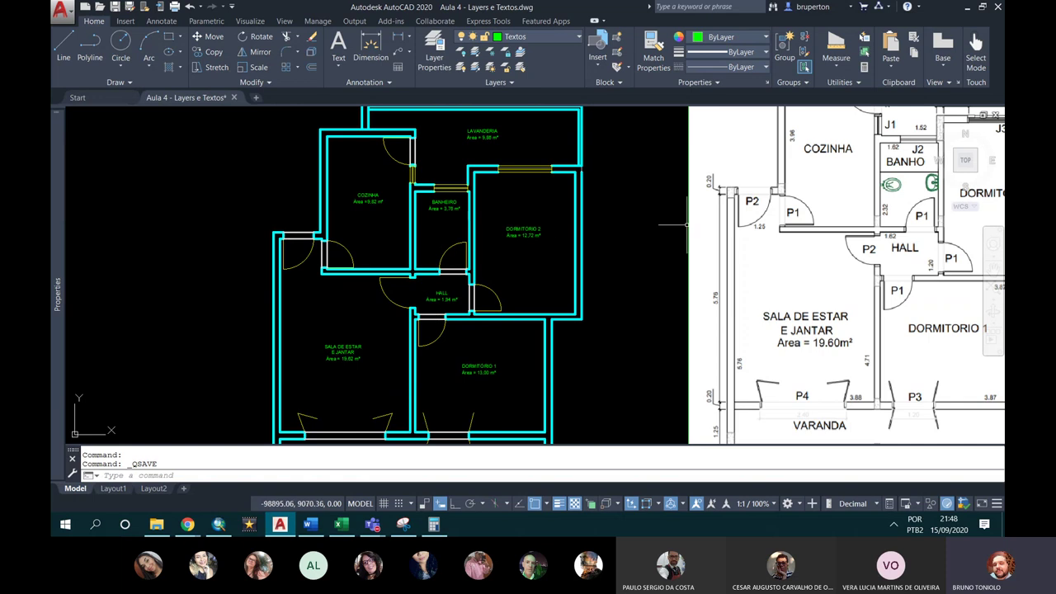
{"action": "middle_click_drag", "start_coordinate": [605, 213], "coordinate": [611, 218]}
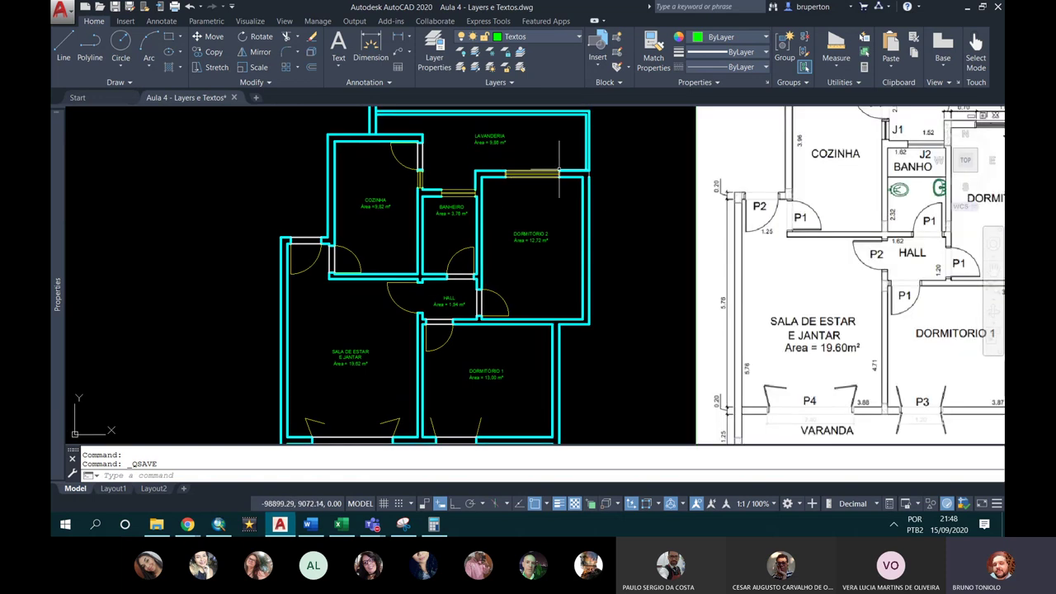
{"action": "scroll", "coordinate": [602, 163], "scroll_direction": "up", "scroll_amount": 5}
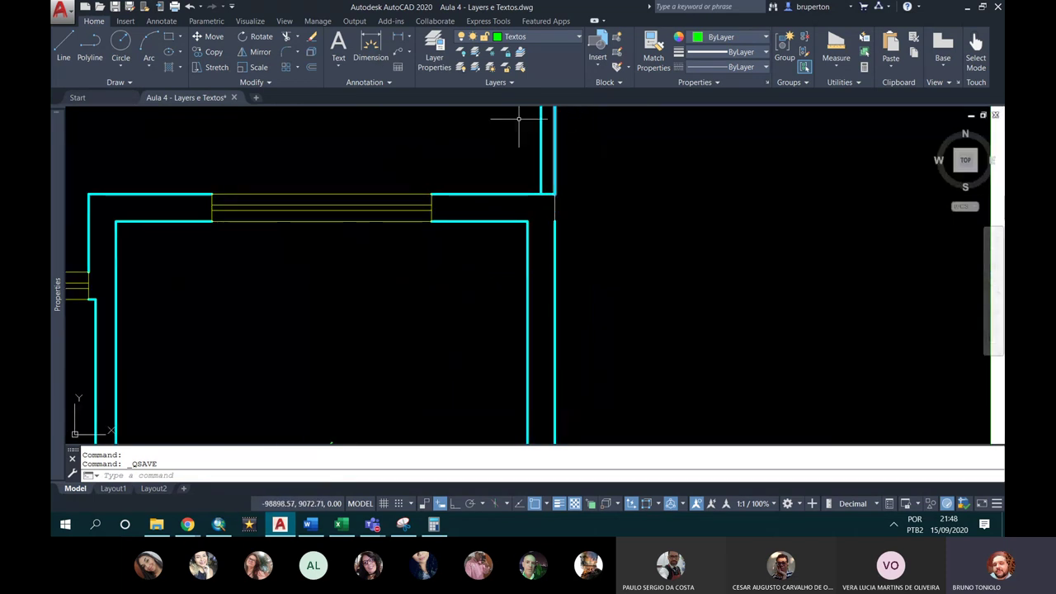
{"action": "left_click", "coordinate": [653, 53]}
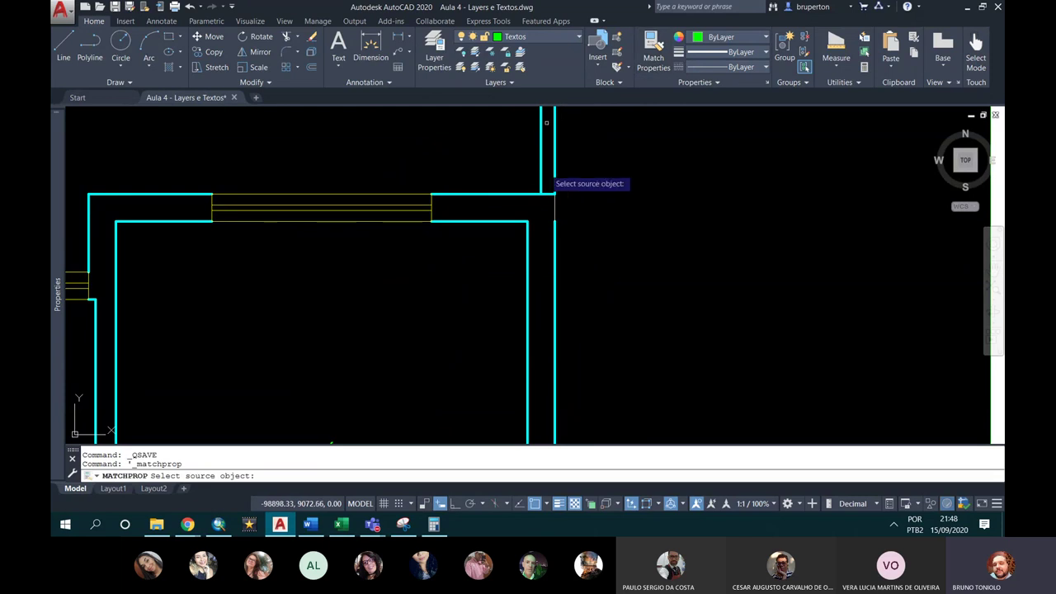
{"action": "left_click", "coordinate": [531, 193]}
{"action": "scroll", "coordinate": [555, 215], "scroll_direction": "down", "scroll_amount": 3}
{"action": "scroll", "coordinate": [528, 231], "scroll_direction": "down", "scroll_amount": 3}
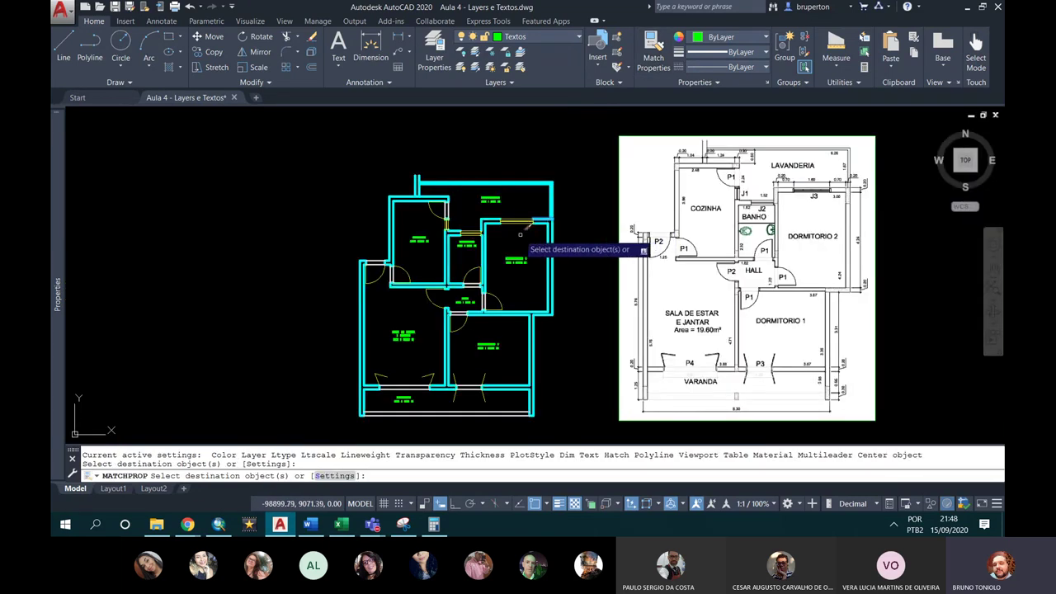
{"action": "key", "text": "Escape"}
{"action": "scroll", "coordinate": [466, 241], "scroll_direction": "up", "scroll_amount": 3}
{"action": "mouse_move", "coordinate": [480, 261]}
{"action": "middle_mouse_down"}
{"action": "mouse_move", "coordinate": [477, 226]}
{"action": "mouse_move", "coordinate": [476, 236]}
{"action": "middle_mouse_up"}
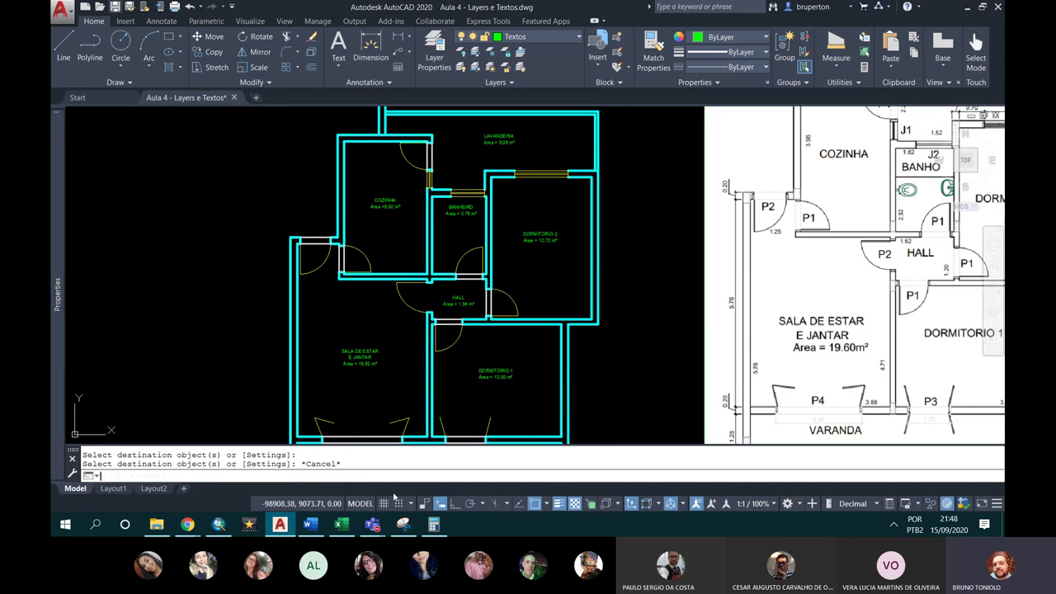
{"action": "left_click", "coordinate": [114, 6]}
{"action": "mouse_move", "coordinate": [372, 525]}
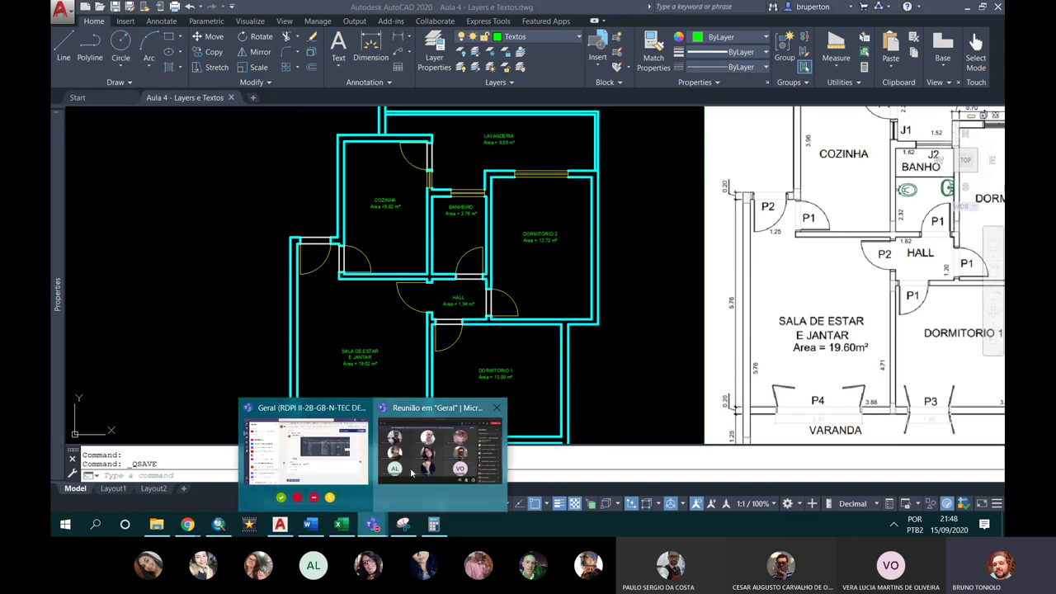
Step: Briefly view the Teams meeting's participant gallery, then go back to the AutoCAD floor plan
{"action": "left_click", "coordinate": [411, 473]}
{"action": "mouse_move", "coordinate": [178, 272]}
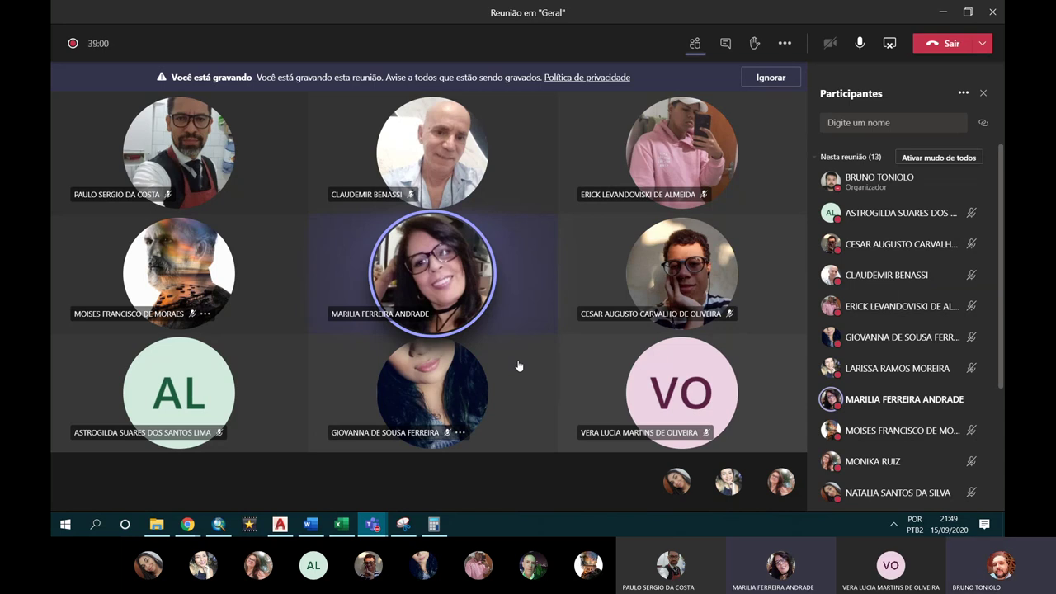
{"action": "mouse_move", "coordinate": [279, 524]}
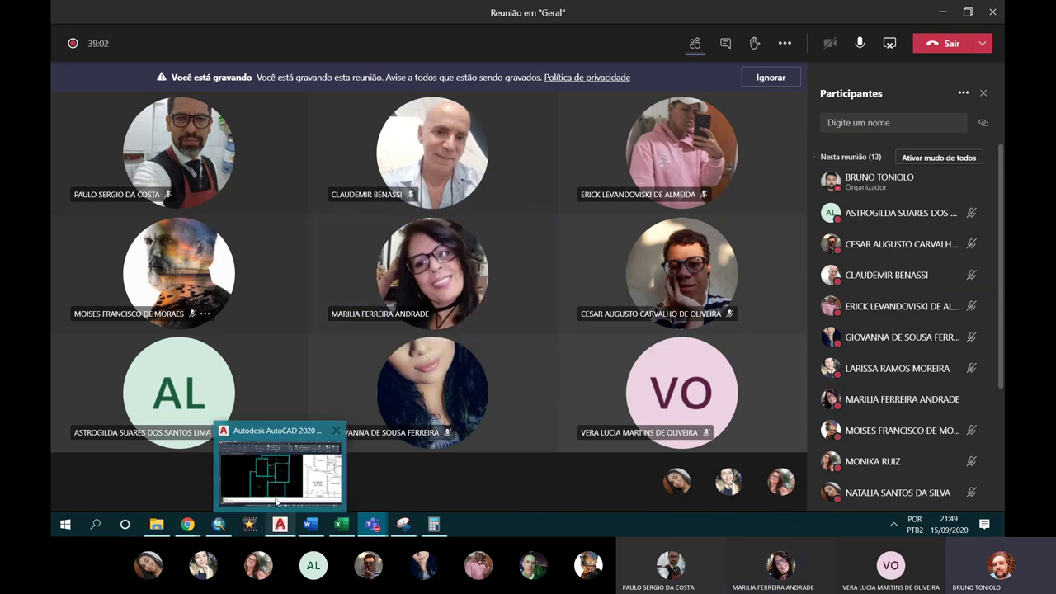
{"action": "left_click", "coordinate": [264, 478]}
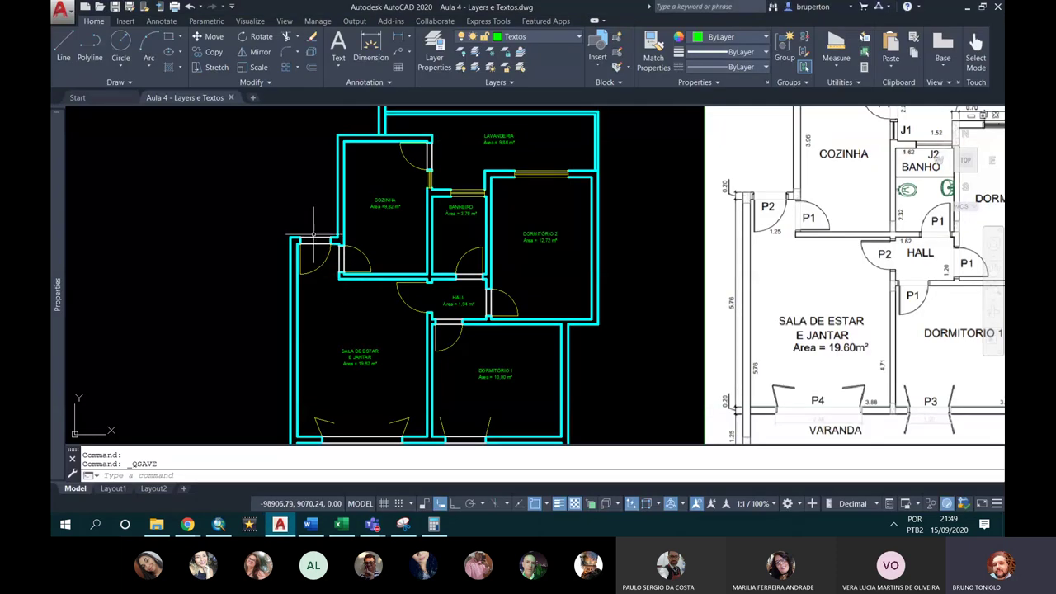
Step: Zoom and pan to inspect the COZINHA 9,82 m² and BANHEIRO 3,76 m² labels
{"action": "scroll", "coordinate": [346, 271], "scroll_direction": "up", "scroll_amount": 3}
{"action": "scroll", "coordinate": [384, 264], "scroll_direction": "up", "scroll_amount": 3}
{"action": "scroll", "coordinate": [383, 261], "scroll_direction": "down", "scroll_amount": 5}
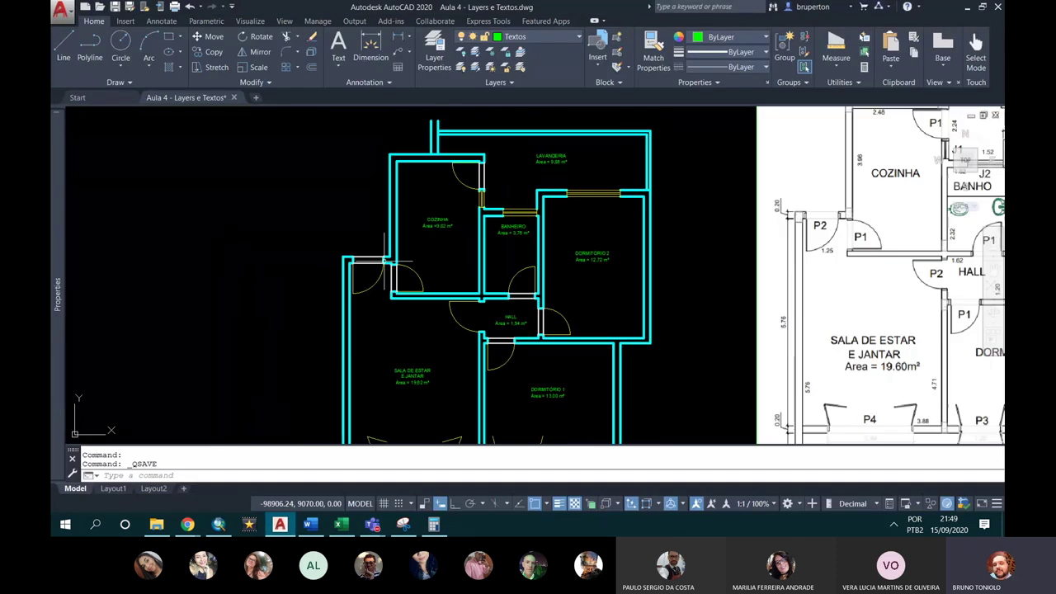
{"action": "scroll", "coordinate": [411, 227], "scroll_direction": "up", "scroll_amount": 3}
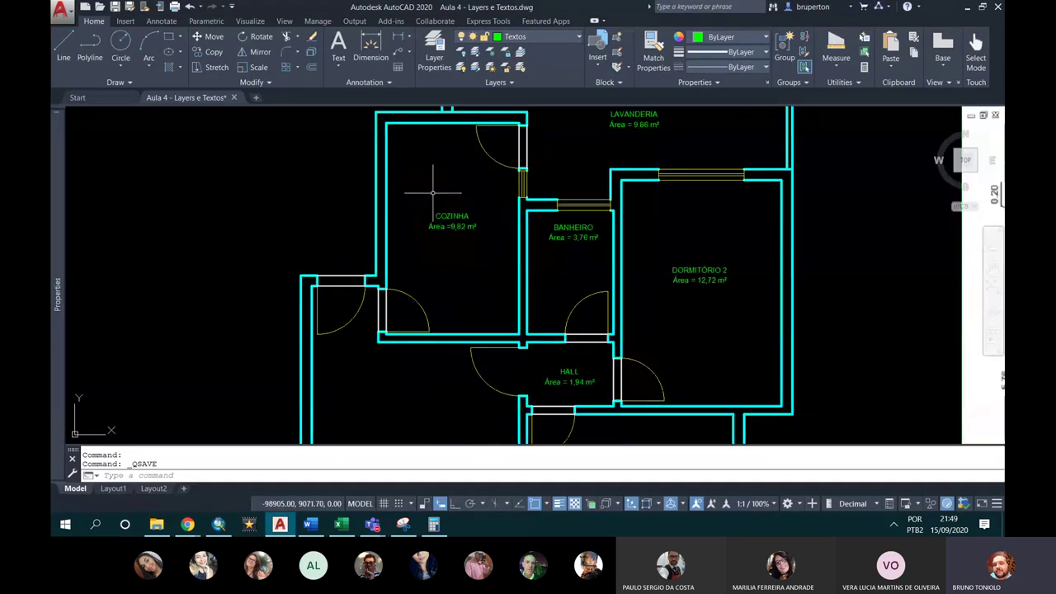
{"action": "middle_click_drag", "start_coordinate": [416, 132], "coordinate": [430, 220]}
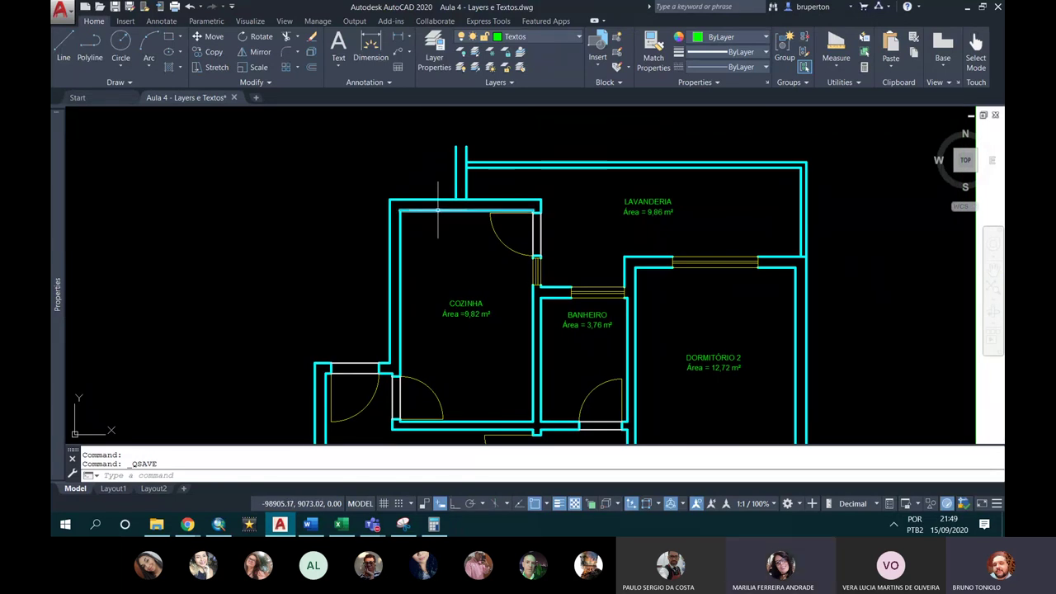
{"action": "scroll", "coordinate": [508, 215], "scroll_direction": "down", "scroll_amount": 5}
{"action": "scroll", "coordinate": [507, 216], "scroll_direction": "up", "scroll_amount": 4}
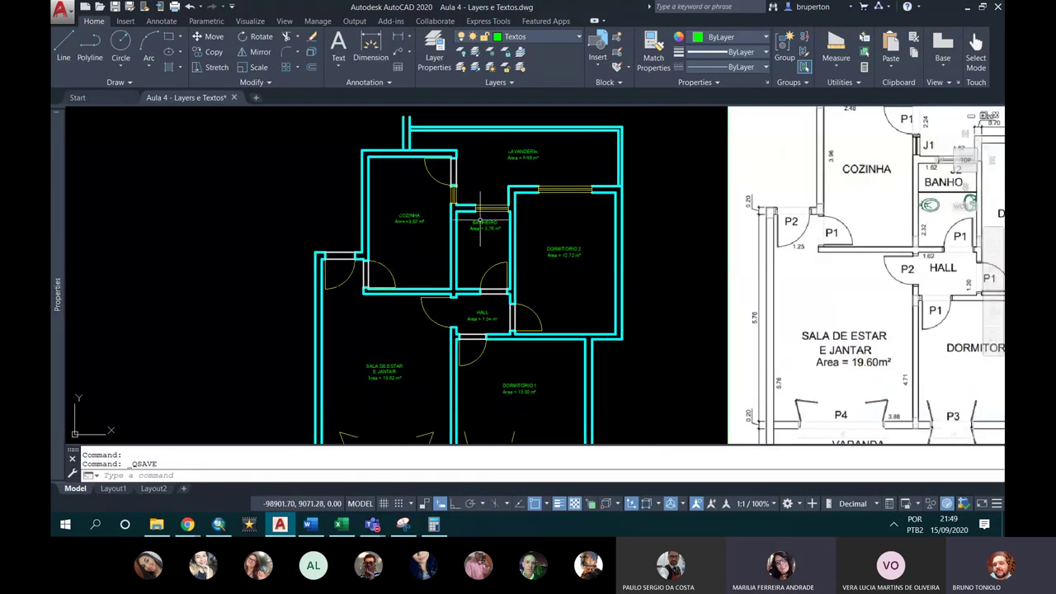
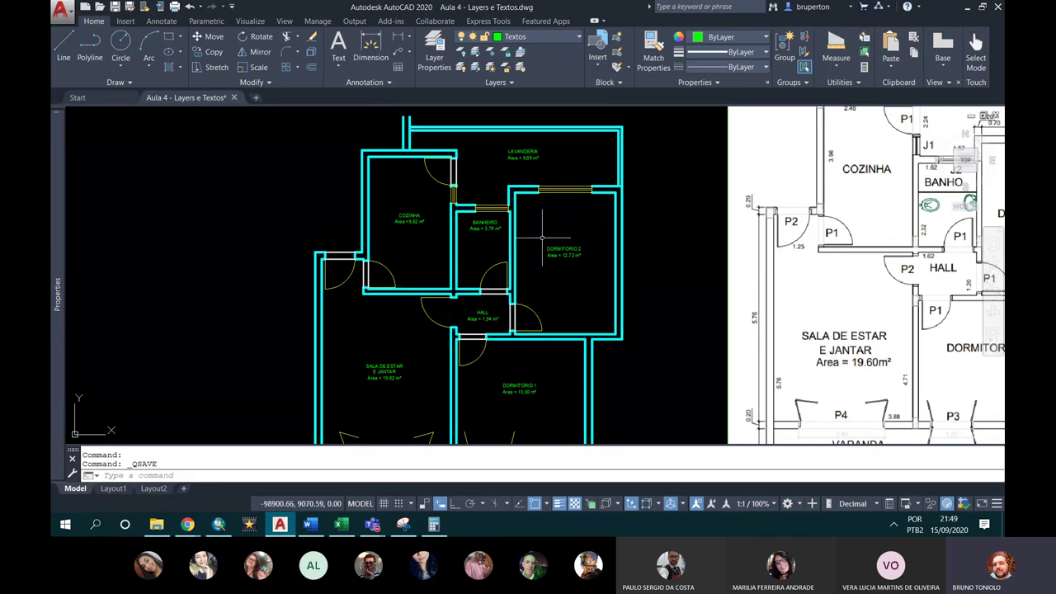
Step: Copy the COZINHA room label to a spot left of the kitchen
{"action": "scroll", "coordinate": [454, 235], "scroll_direction": "down", "scroll_amount": 2}
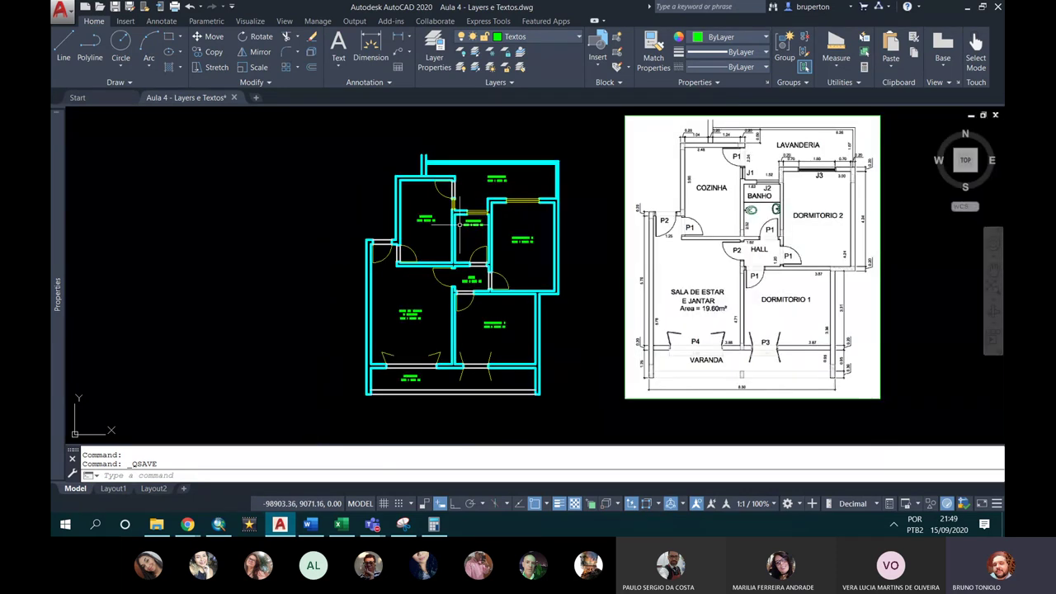
{"action": "scroll", "coordinate": [470, 239], "scroll_direction": "up", "scroll_amount": 2}
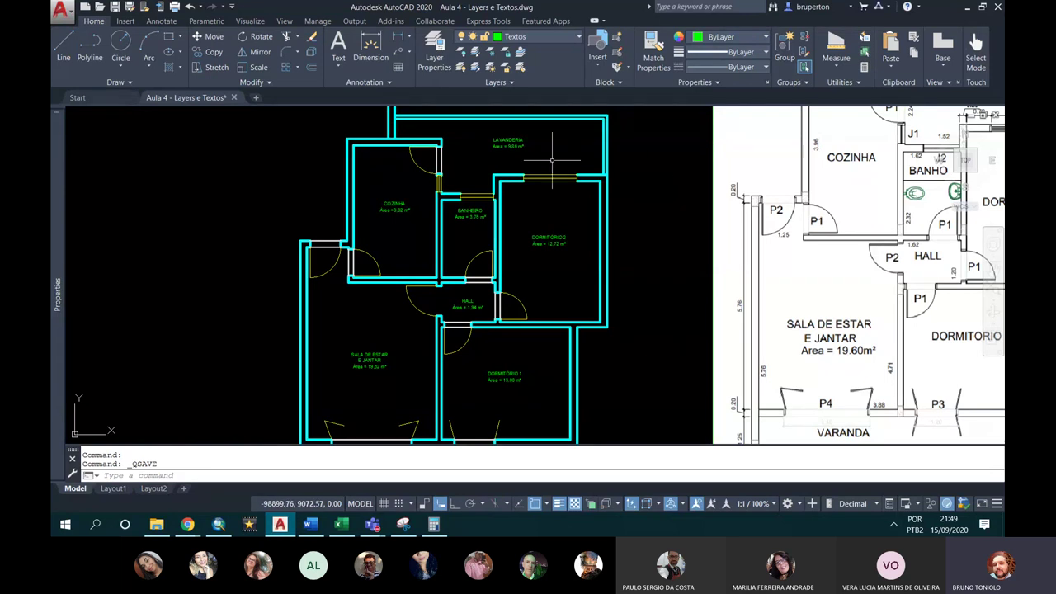
{"action": "scroll", "coordinate": [552, 176], "scroll_direction": "down", "scroll_amount": 2}
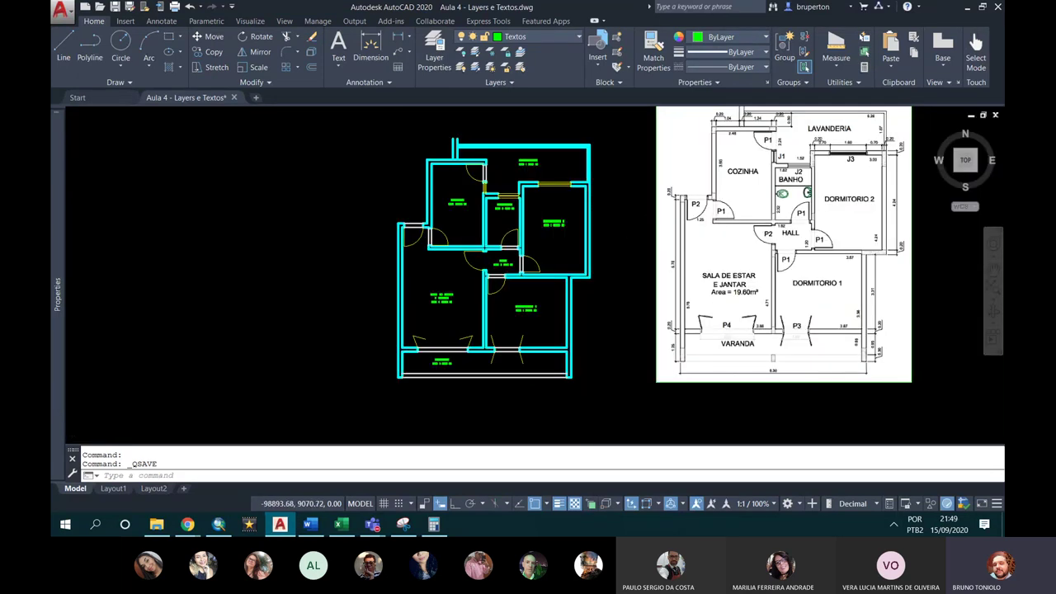
{"action": "scroll", "coordinate": [691, 210], "scroll_direction": "up", "scroll_amount": 2}
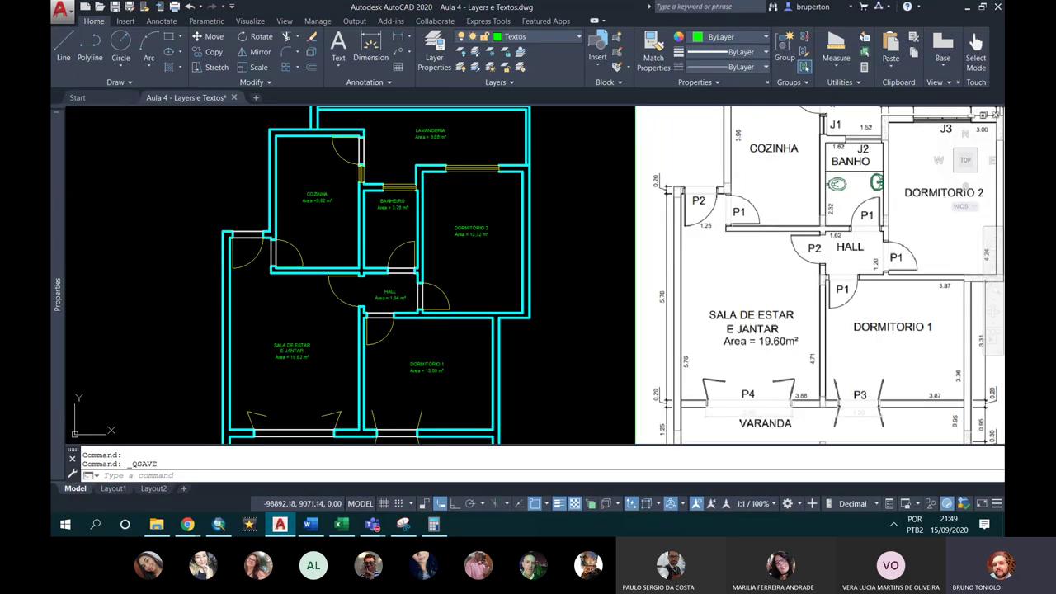
{"action": "mouse_move", "coordinate": [750, 193]}
{"action": "middle_mouse_down"}
{"action": "mouse_move", "coordinate": [707, 219]}
{"action": "mouse_move", "coordinate": [623, 94]}
{"action": "middle_mouse_up"}
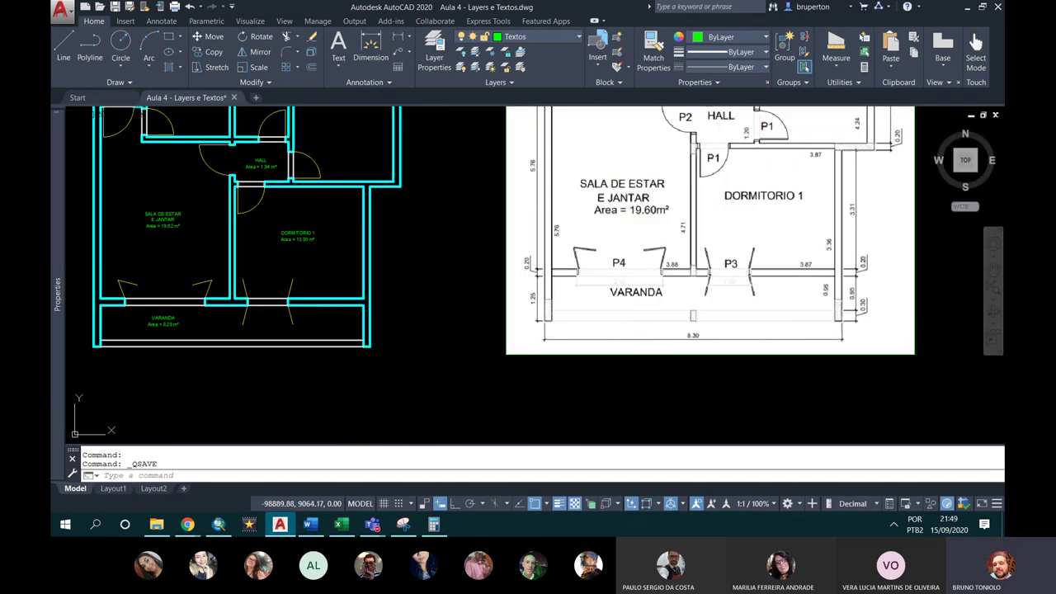
{"action": "scroll", "coordinate": [778, 429], "scroll_direction": "down", "scroll_amount": 1}
{"action": "scroll", "coordinate": [778, 429], "scroll_direction": "down", "scroll_amount": 1}
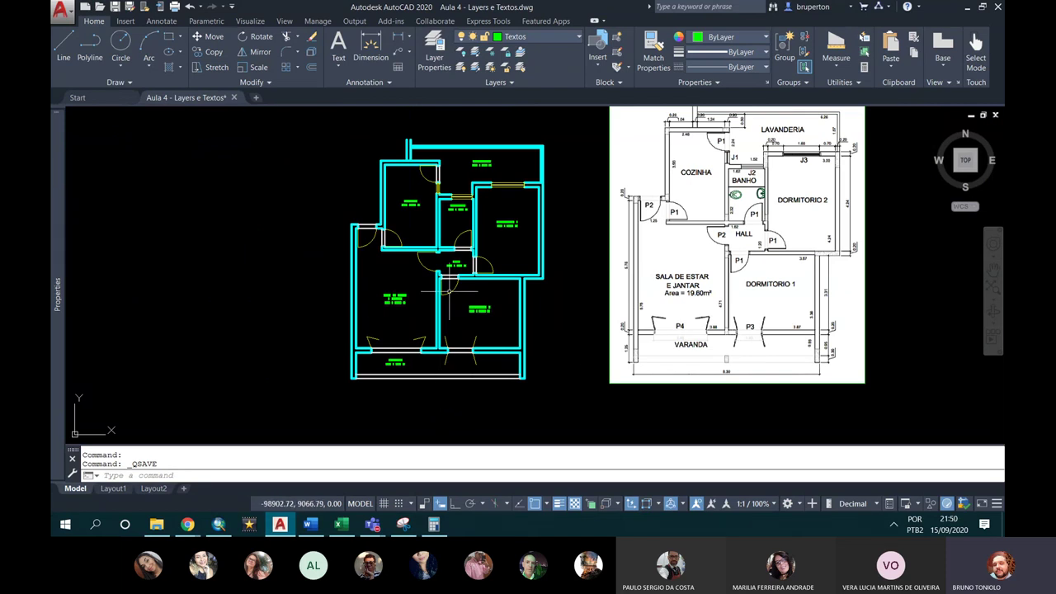
{"action": "scroll", "coordinate": [399, 219], "scroll_direction": "up", "scroll_amount": 4}
{"action": "scroll", "coordinate": [385, 206], "scroll_direction": "down", "scroll_amount": 2}
{"action": "scroll", "coordinate": [441, 276], "scroll_direction": "down", "scroll_amount": 1}
{"action": "scroll", "coordinate": [441, 275], "scroll_direction": "up", "scroll_amount": 2}
{"action": "scroll", "coordinate": [446, 291], "scroll_direction": "up", "scroll_amount": 1}
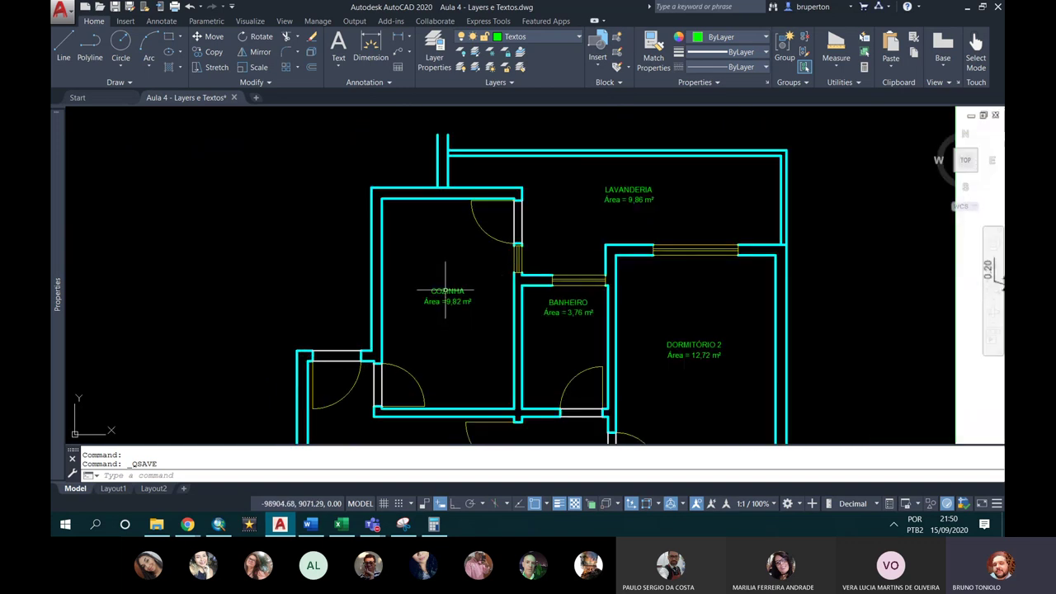
{"action": "key", "text": "Return"}
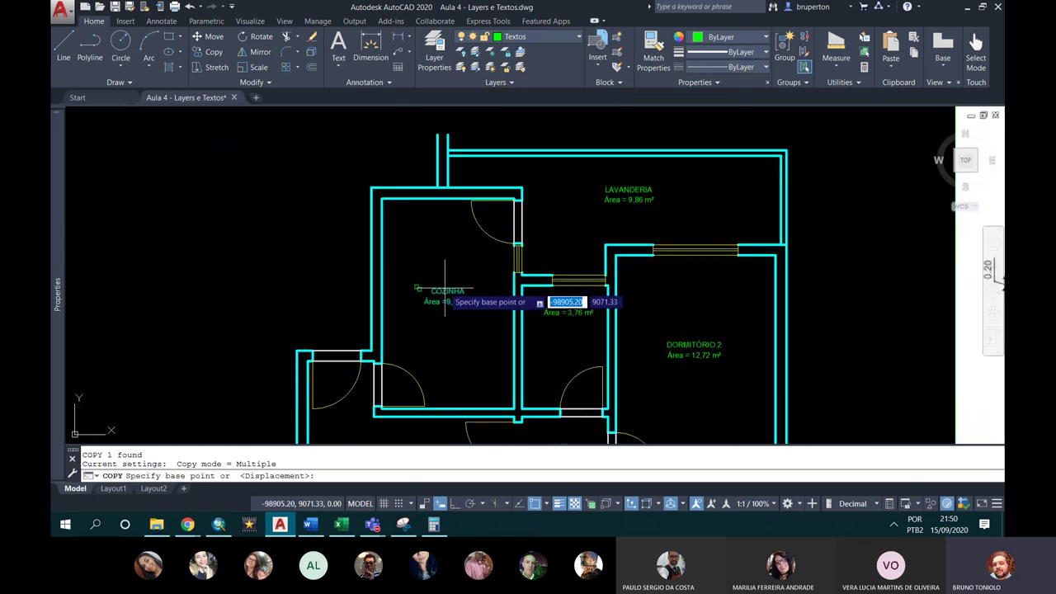
{"action": "left_click", "coordinate": [418, 288]}
{"action": "scroll", "coordinate": [371, 276], "scroll_direction": "down", "scroll_amount": 2}
{"action": "scroll", "coordinate": [330, 318], "scroll_direction": "up", "scroll_amount": 2}
{"action": "left_click", "coordinate": [266, 318]}
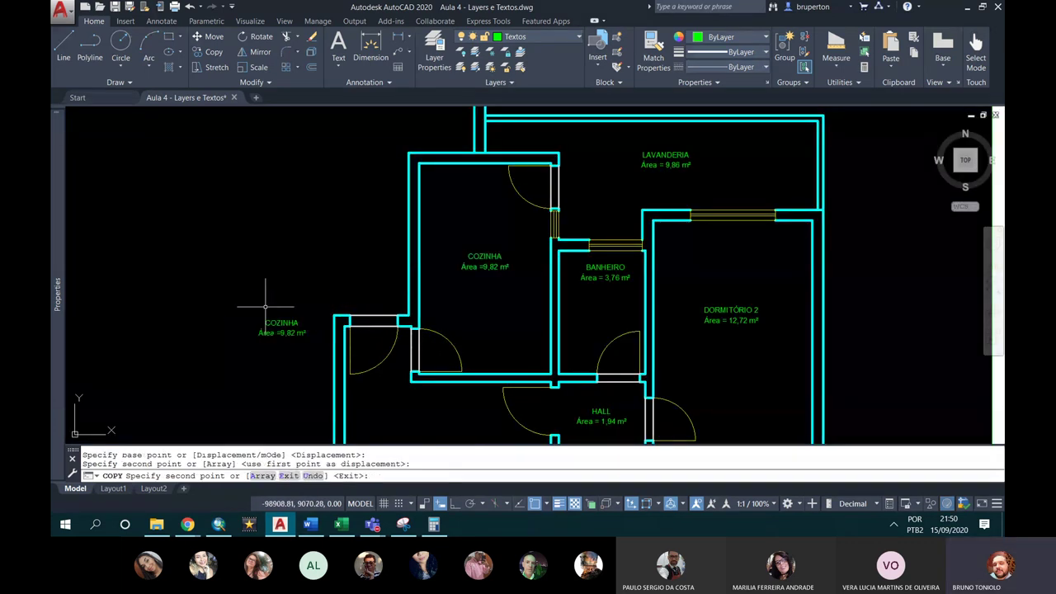
{"action": "key", "text": "Escape"}
Step: Change the copied label's text from COZINHA to P2
{"action": "scroll", "coordinate": [273, 314], "scroll_direction": "down", "scroll_amount": 4}
{"action": "scroll", "coordinate": [273, 315], "scroll_direction": "up", "scroll_amount": 3}
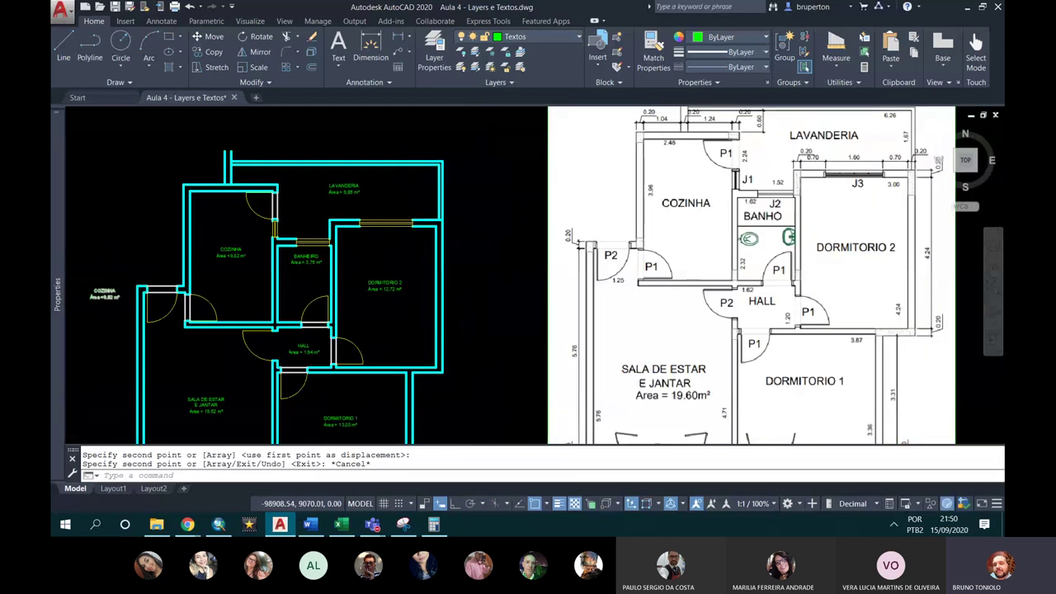
{"action": "scroll", "coordinate": [107, 309], "scroll_direction": "up", "scroll_amount": 3}
{"action": "double_click", "coordinate": [108, 307]}
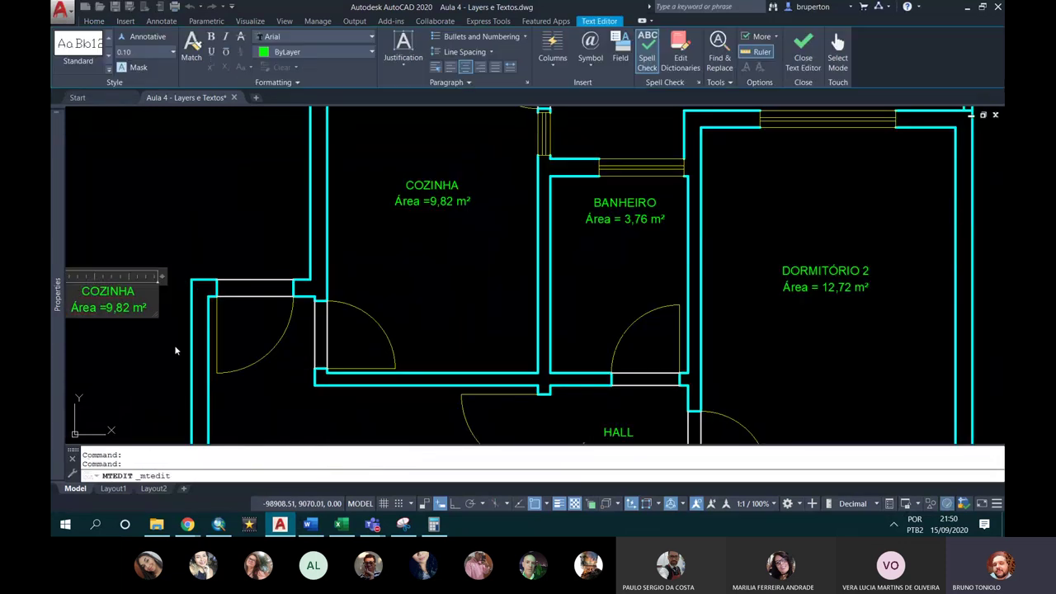
{"action": "middle_click_drag", "start_coordinate": [174, 344], "coordinate": [288, 378]}
{"action": "type", "text": "P"}
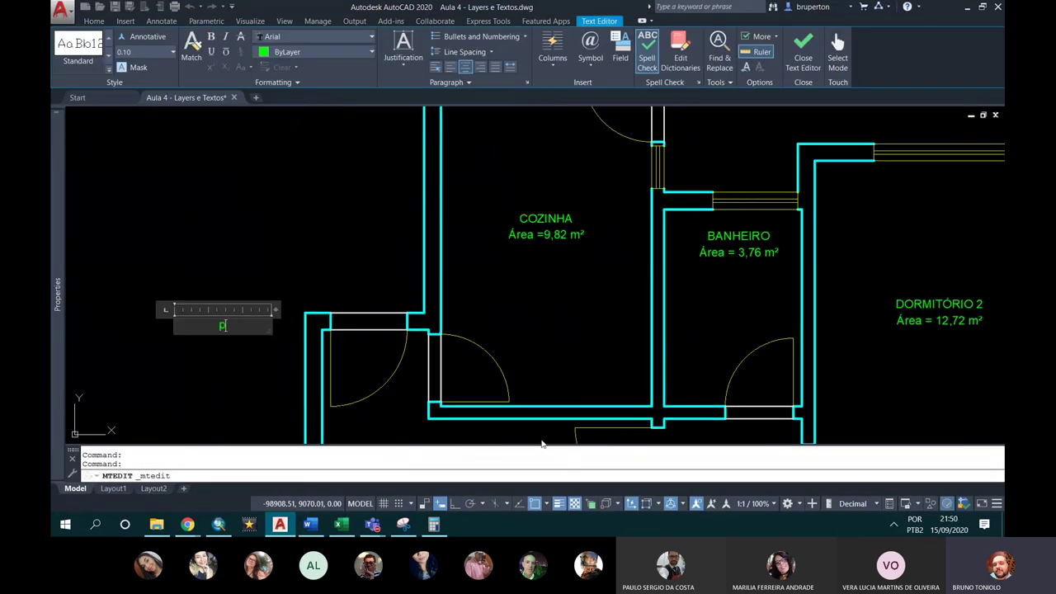
{"action": "key", "text": "BackSpace"}
{"action": "key", "text": "BackSpace"}
{"action": "type", "text": "P"}
{"action": "left_click", "coordinate": [279, 375]}
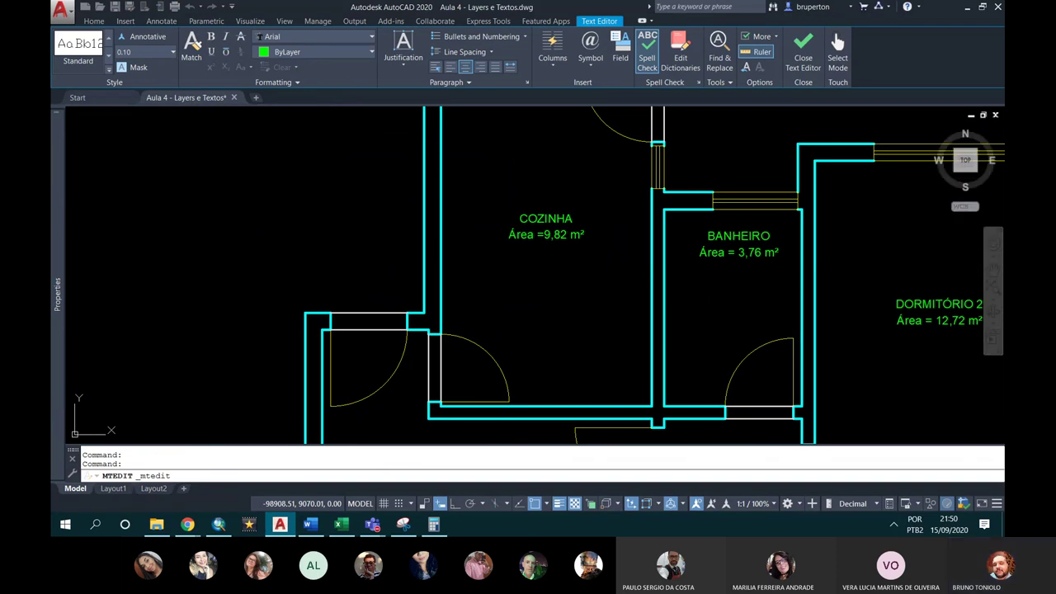
{"action": "type", "text": "geo"}
{"action": "key", "text": "Return"}
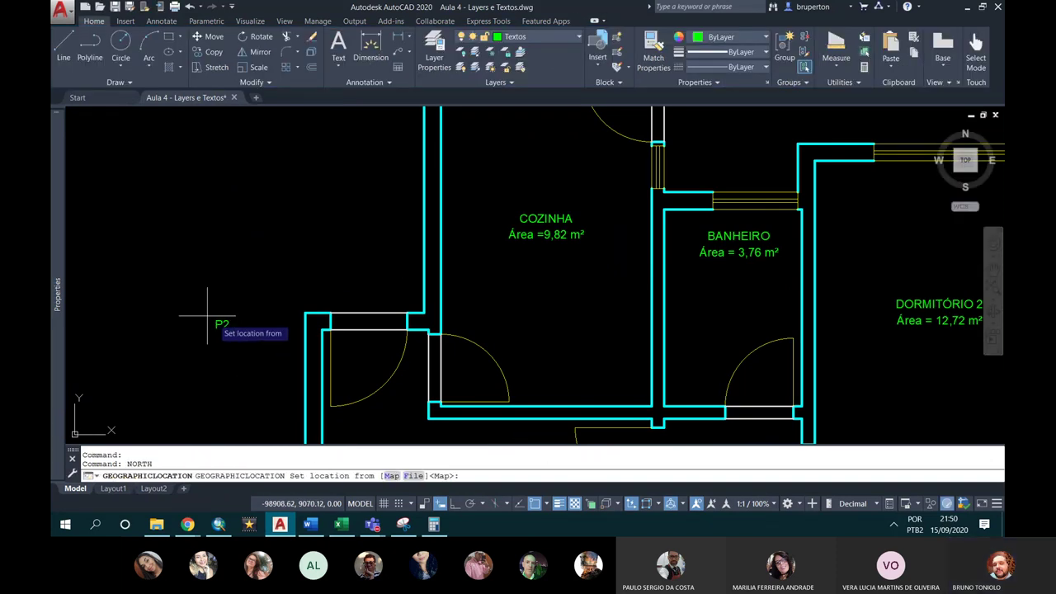
{"action": "key", "text": "Escape"}
Step: Start moving the P2 label, then cancel the move
{"action": "type", "text": "m"}
{"action": "key", "text": "Return"}
{"action": "left_click", "coordinate": [222, 325]}
{"action": "key", "text": "Return"}
{"action": "left_click", "coordinate": [179, 317]}
{"action": "scroll", "coordinate": [347, 363], "scroll_direction": "down", "scroll_amount": 1}
{"action": "scroll", "coordinate": [314, 355], "scroll_direction": "down", "scroll_amount": 1}
{"action": "scroll", "coordinate": [304, 350], "scroll_direction": "down", "scroll_amount": 1}
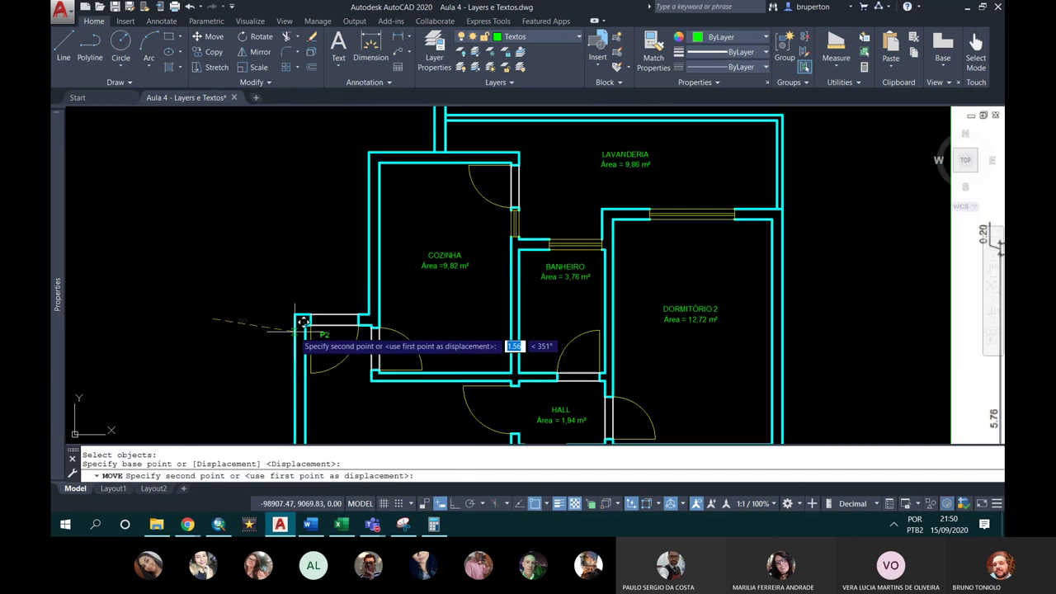
{"action": "scroll", "coordinate": [303, 330], "scroll_direction": "down", "scroll_amount": 2}
{"action": "scroll", "coordinate": [302, 324], "scroll_direction": "up", "scroll_amount": 3}
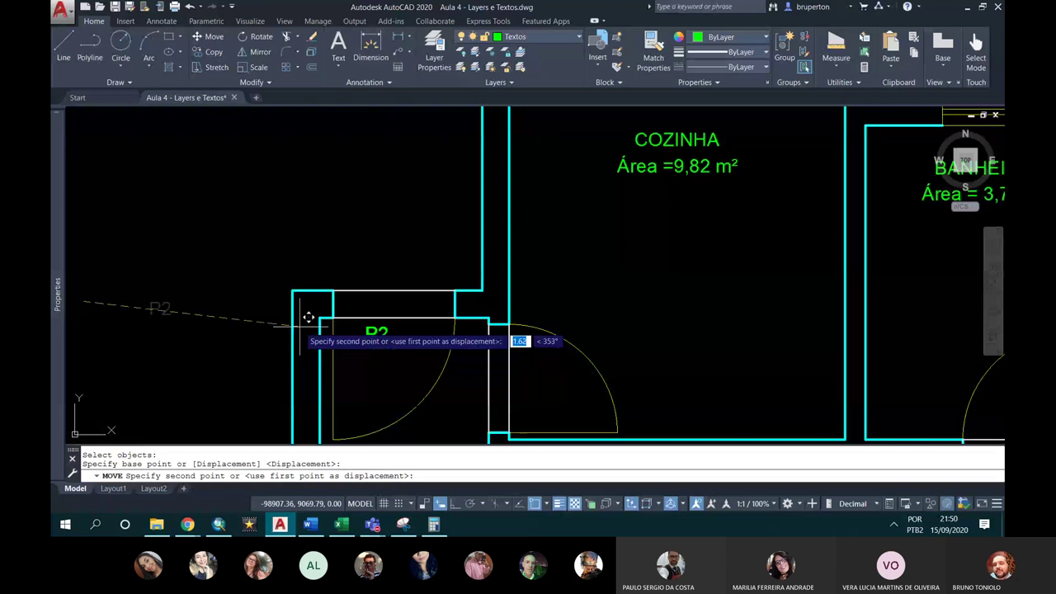
{"action": "scroll", "coordinate": [307, 327], "scroll_direction": "down", "scroll_amount": 2}
{"action": "scroll", "coordinate": [311, 295], "scroll_direction": "up", "scroll_amount": 2}
{"action": "key", "text": "Escape"}
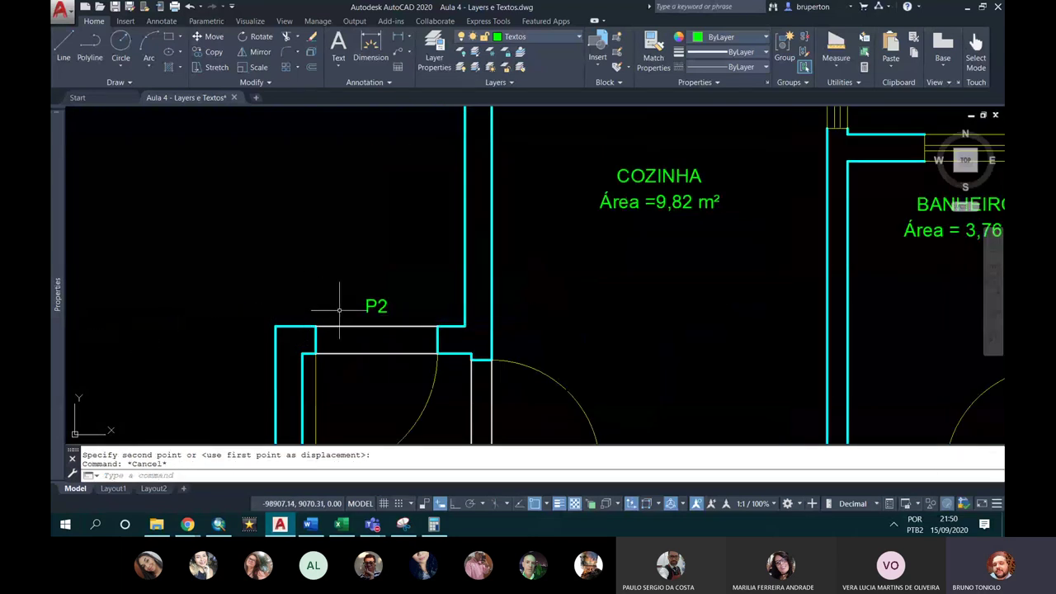
Step: Set the P2 label's text height to 0.15
{"action": "left_click", "coordinate": [370, 316]}
{"action": "key", "text": "Escape"}
{"action": "key", "text": "Escape"}
{"action": "left_click", "coordinate": [368, 308]}
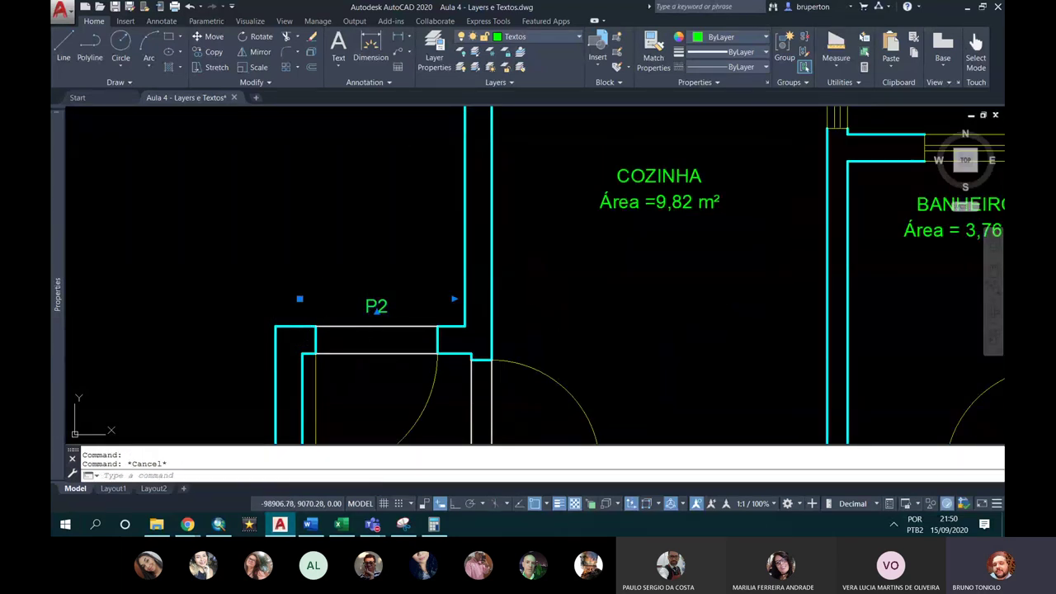
{"action": "double_click", "coordinate": [376, 308]}
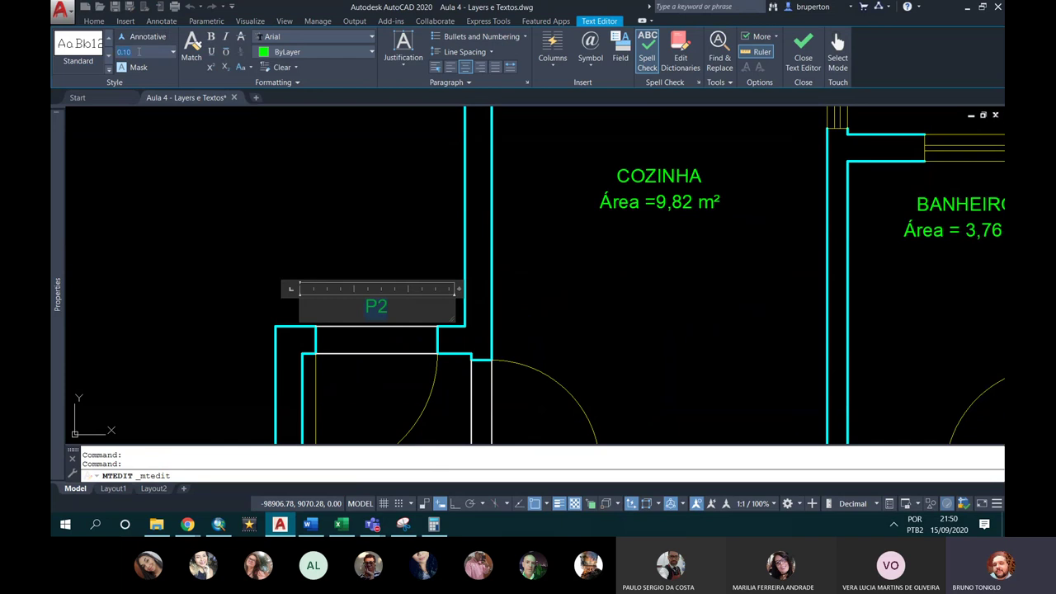
{"action": "type", "text": "1"}
{"action": "key", "text": "Return"}
{"action": "left_click", "coordinate": [309, 185]}
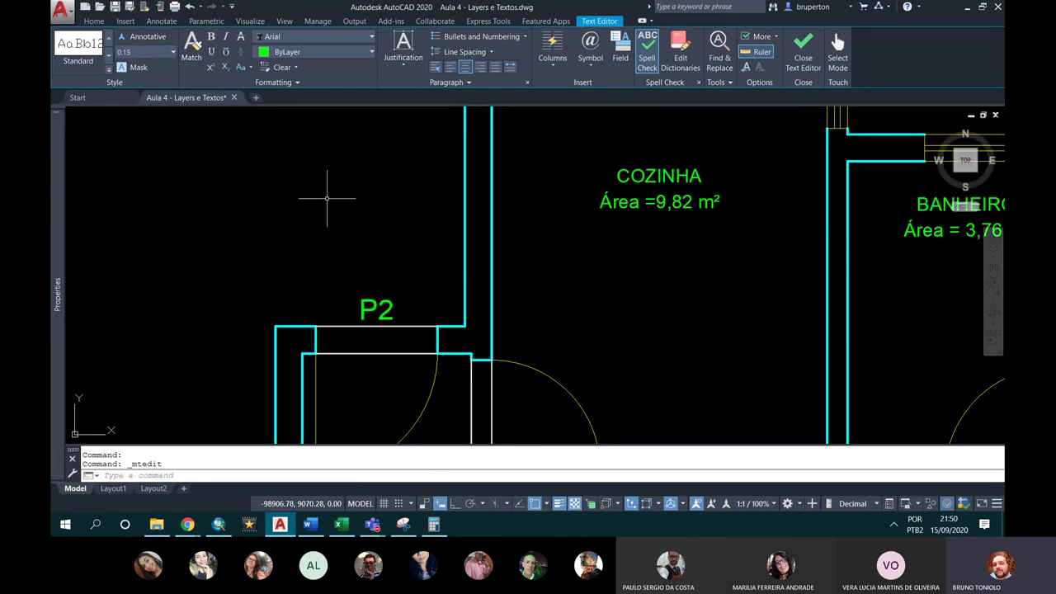
Step: Move P2 into the doorway left of the kitchen
{"action": "type", "text": "M"}
{"action": "key", "text": "Return"}
{"action": "left_click_drag", "start_coordinate": [396, 307], "coordinate": [364, 318]}
{"action": "key", "text": "Return"}
{"action": "left_click", "coordinate": [394, 297]}
{"action": "middle_click_drag", "start_coordinate": [392, 381], "coordinate": [371, 253]}
{"action": "left_click", "coordinate": [370, 252]}
{"action": "scroll", "coordinate": [355, 247], "scroll_direction": "down", "scroll_amount": 4}
{"action": "scroll", "coordinate": [346, 241], "scroll_direction": "up", "scroll_amount": 3}
Step: Copy the P2 label into the kitchen door with CO
{"action": "scroll", "coordinate": [346, 241], "scroll_direction": "up", "scroll_amount": 2}
{"action": "type", "text": "co"}
{"action": "key", "text": "Return"}
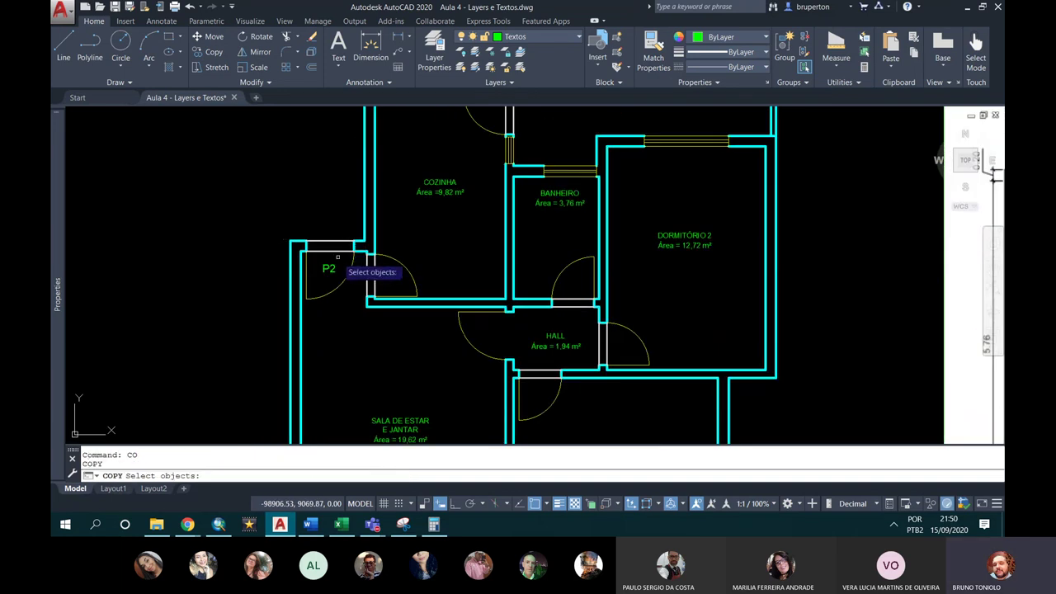
{"action": "left_click", "coordinate": [327, 271]}
{"action": "key", "text": "Return"}
{"action": "left_click", "coordinate": [299, 264]}
{"action": "scroll", "coordinate": [386, 287], "scroll_direction": "up", "scroll_amount": 3}
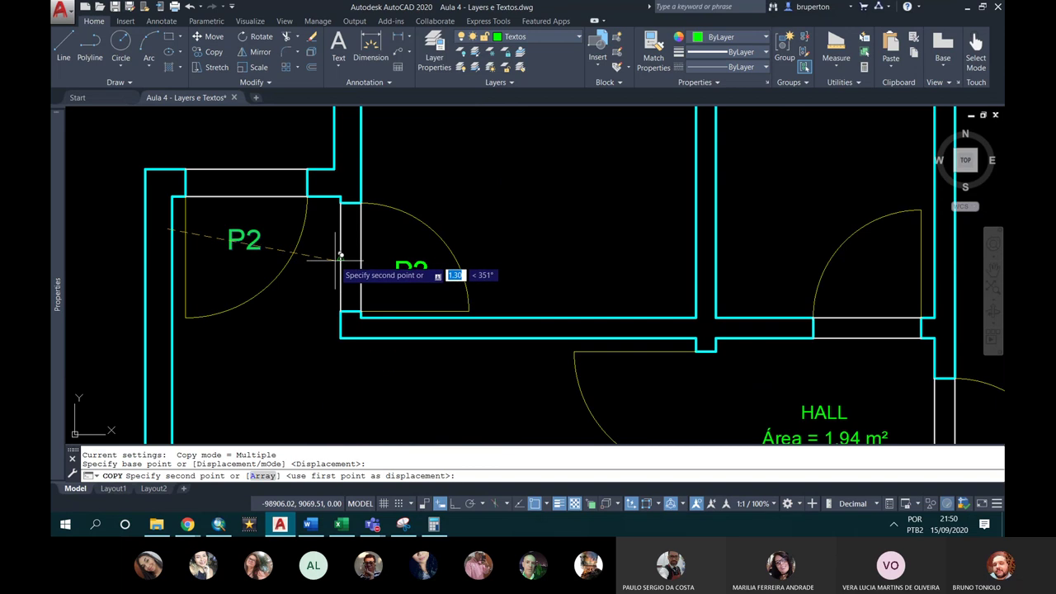
{"action": "left_click", "coordinate": [339, 256]}
{"action": "key", "text": "Escape"}
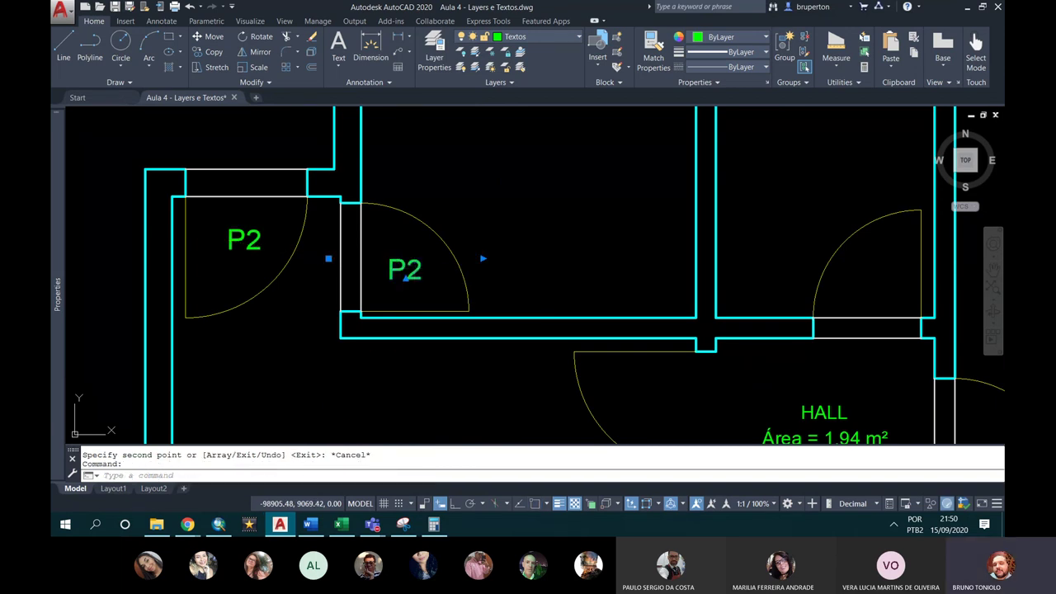
Step: Renumber the kitchen-door copy to P1
{"action": "double_click", "coordinate": [406, 273]}
{"action": "key", "text": "BackSpace"}
{"action": "type", "text": "1"}
{"action": "key", "text": "ctrl+Return"}
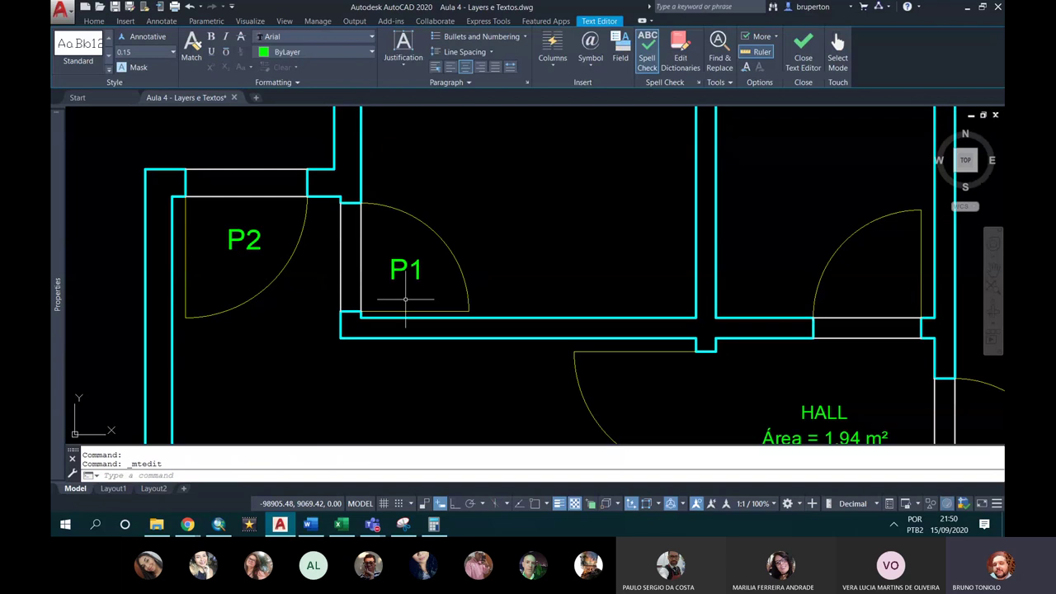
{"action": "type", "text": "co"}
Step: Copy the P2 label to another door opening after abandoning a P1 copy
{"action": "key", "text": "Return"}
{"action": "left_click", "coordinate": [405, 270]}
{"action": "key", "text": "Return"}
{"action": "left_click", "coordinate": [401, 280]}
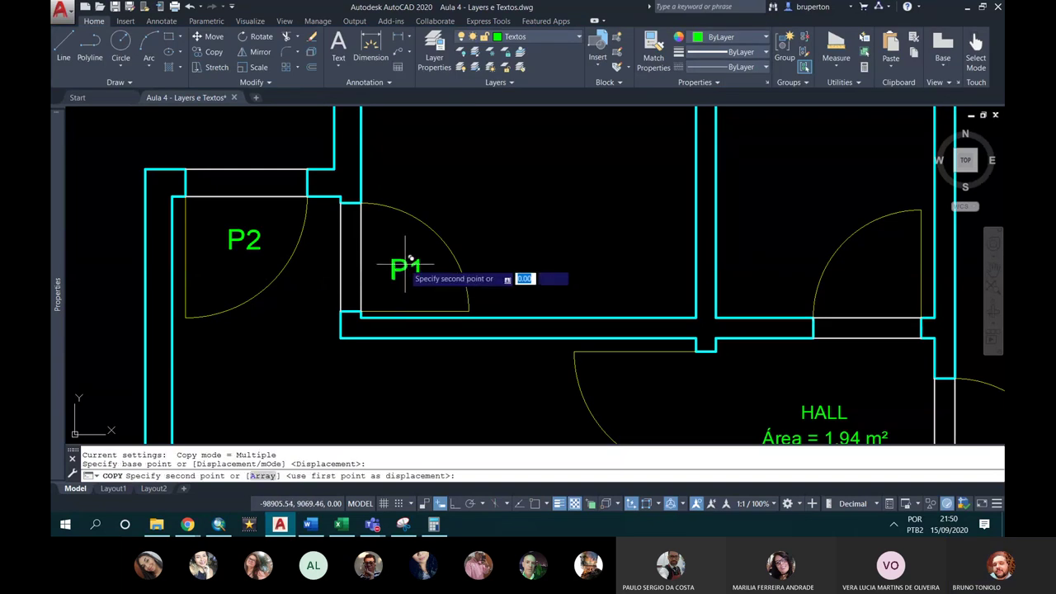
{"action": "scroll", "coordinate": [373, 240], "scroll_direction": "down", "scroll_amount": 5}
{"action": "scroll", "coordinate": [404, 273], "scroll_direction": "up", "scroll_amount": 5}
{"action": "key", "text": "Escape"}
{"action": "key", "text": "Return"}
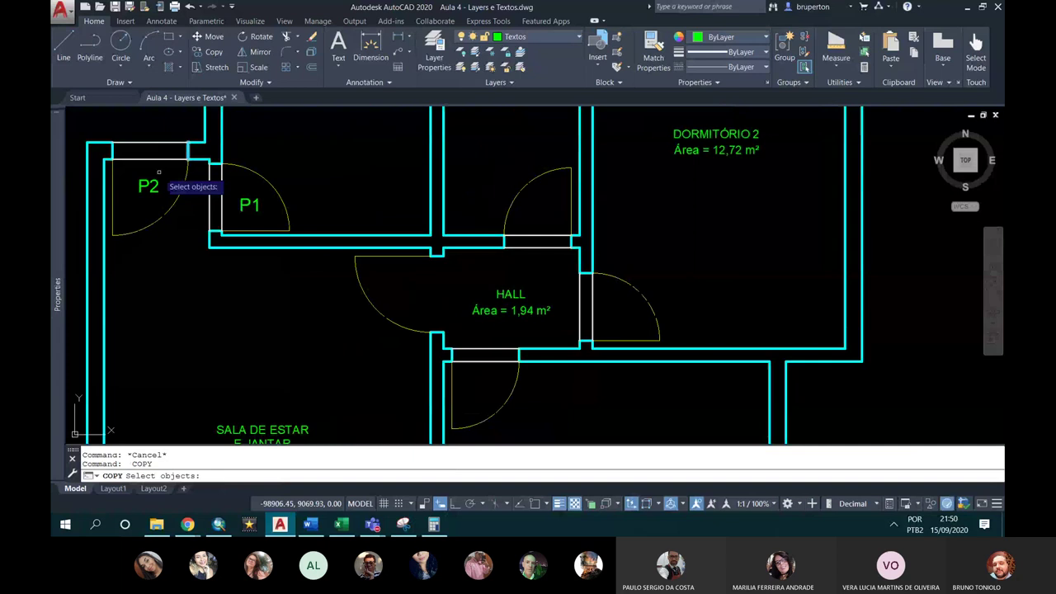
{"action": "left_click", "coordinate": [150, 186]}
{"action": "key", "text": "Return"}
{"action": "left_click", "coordinate": [165, 189]}
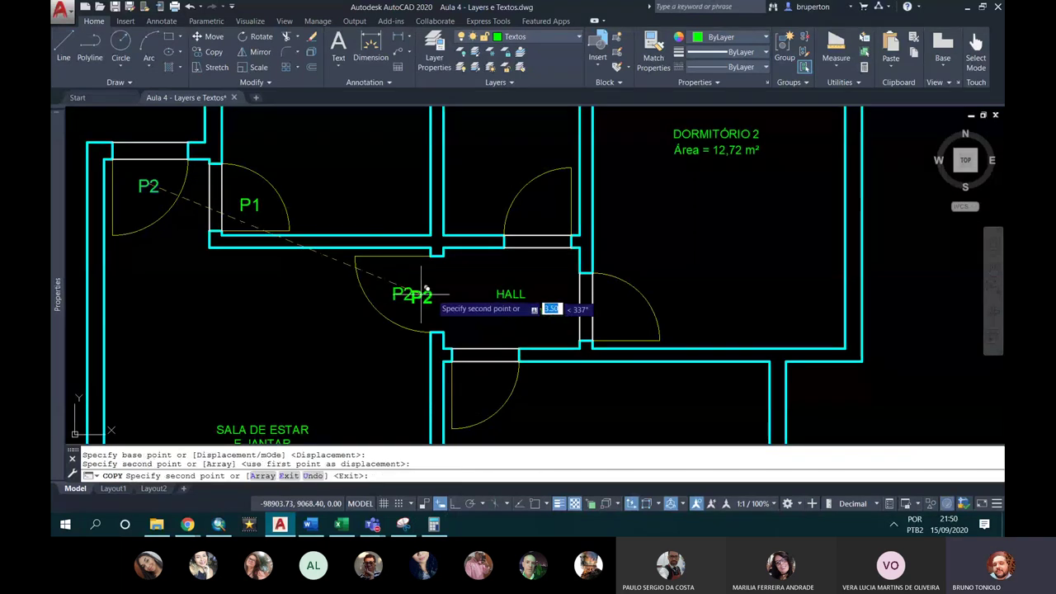
{"action": "scroll", "coordinate": [413, 295], "scroll_direction": "down", "scroll_amount": 5}
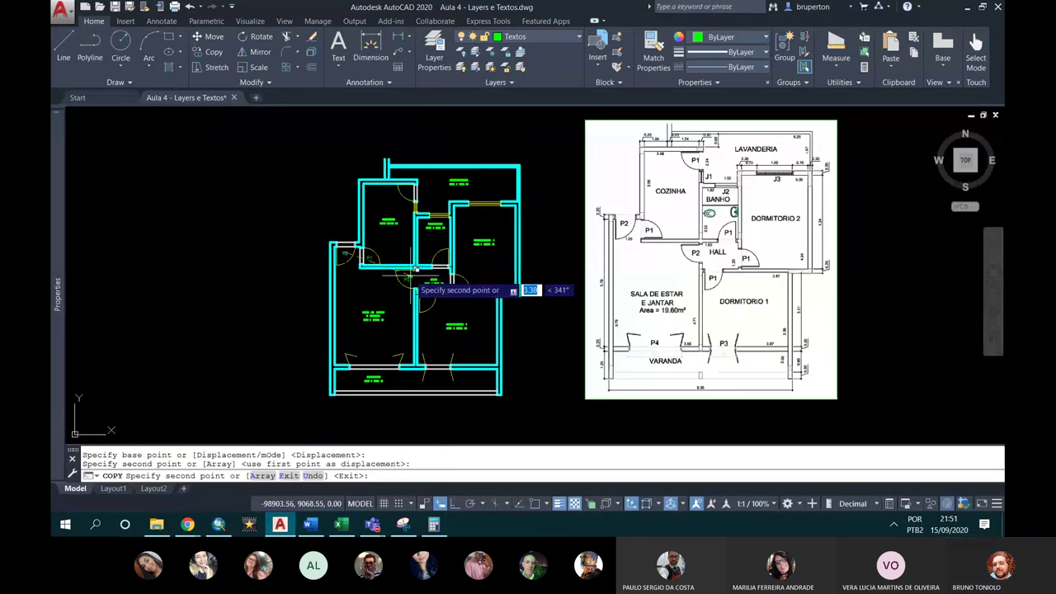
{"action": "scroll", "coordinate": [417, 269], "scroll_direction": "up", "scroll_amount": 3}
{"action": "key", "text": "Escape"}
Step: Copy the P1 label into the hall's right door
{"action": "key", "text": "Return"}
{"action": "left_click", "coordinate": [347, 248]}
{"action": "key", "text": "Return"}
{"action": "left_click", "coordinate": [350, 249]}
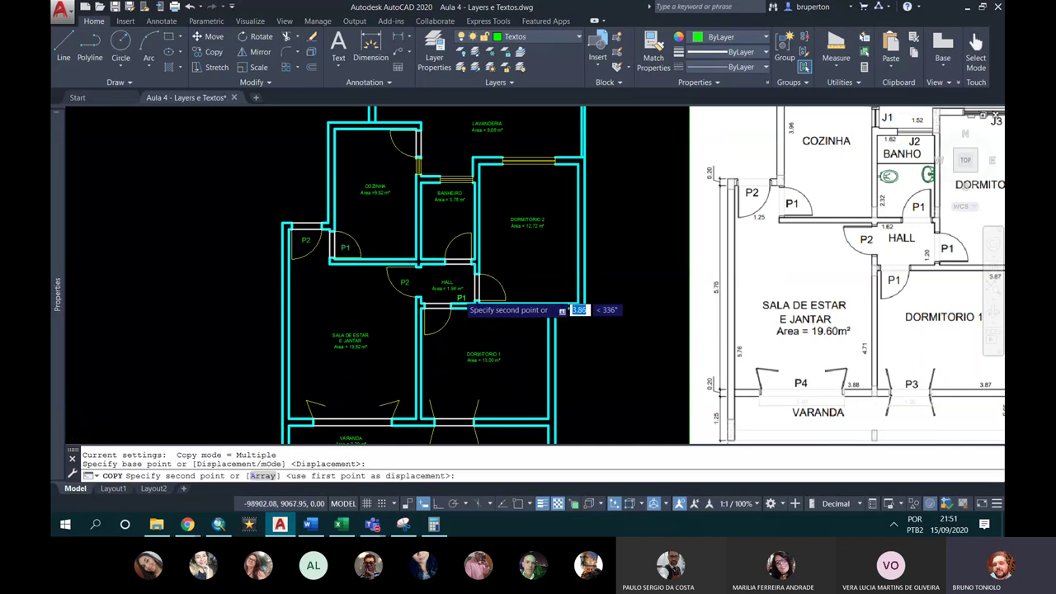
{"action": "scroll", "coordinate": [483, 295], "scroll_direction": "up", "scroll_amount": 3}
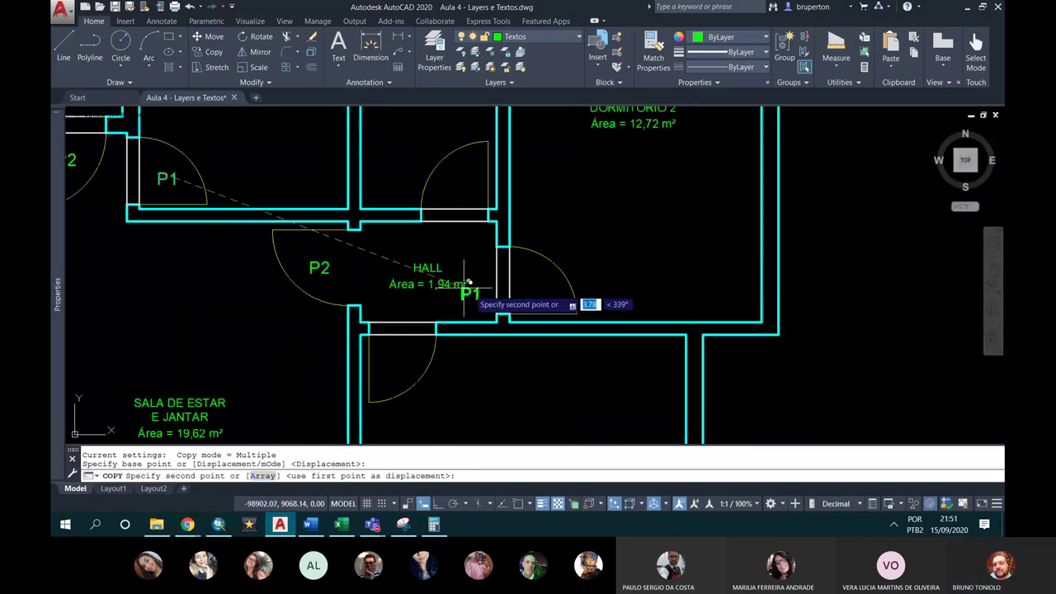
{"action": "left_click", "coordinate": [529, 280]}
{"action": "scroll", "coordinate": [532, 264], "scroll_direction": "down", "scroll_amount": 5}
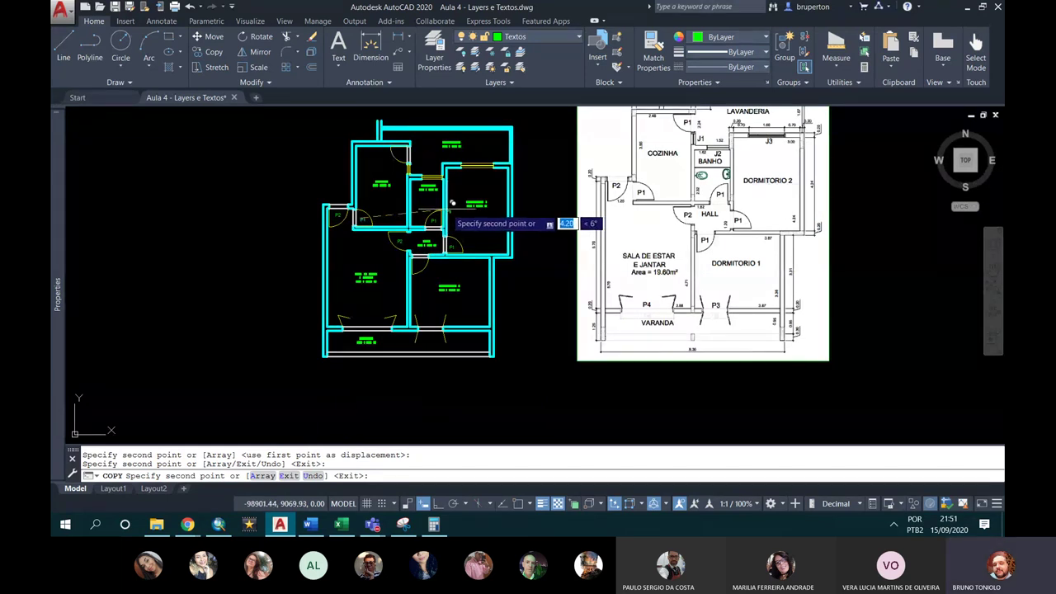
{"action": "key", "text": "Escape"}
Step: Copy P1 into the DORMITÓRIO 1–VARANDA opening
{"action": "scroll", "coordinate": [380, 208], "scroll_direction": "up", "scroll_amount": 2}
{"action": "key", "text": "Return"}
{"action": "key", "text": "Return"}
{"action": "left_click", "coordinate": [495, 280]}
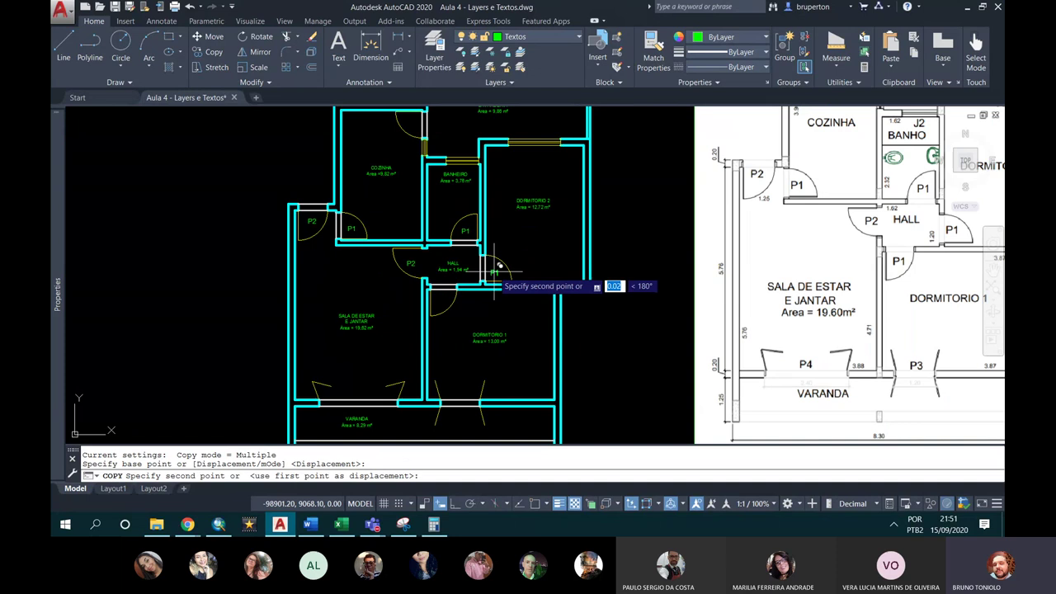
{"action": "scroll", "coordinate": [483, 363], "scroll_direction": "up", "scroll_amount": 3}
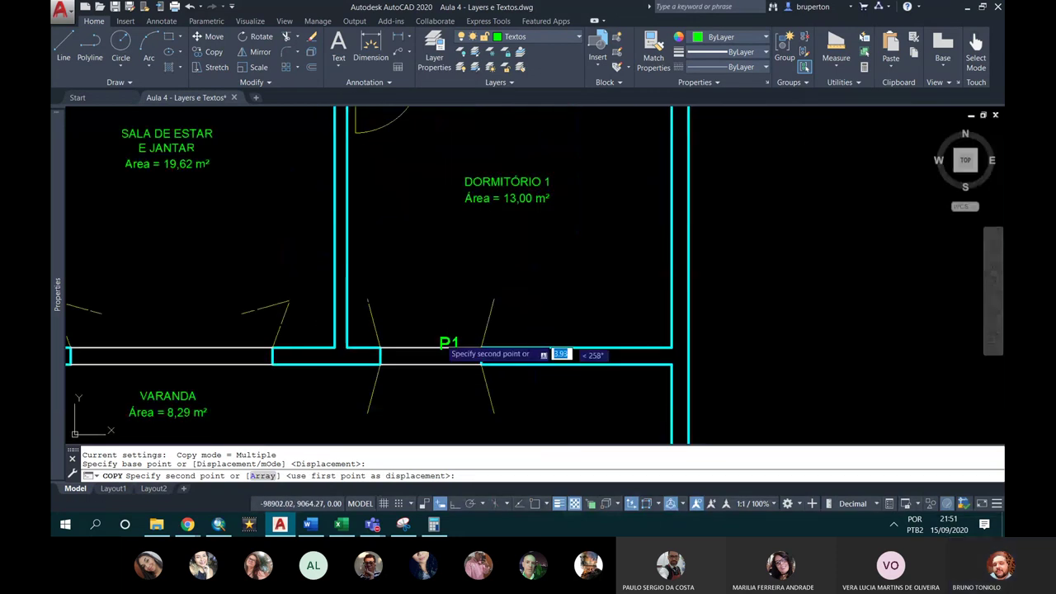
{"action": "key", "text": "Escape"}
{"action": "scroll", "coordinate": [442, 337], "scroll_direction": "up", "scroll_amount": 4}
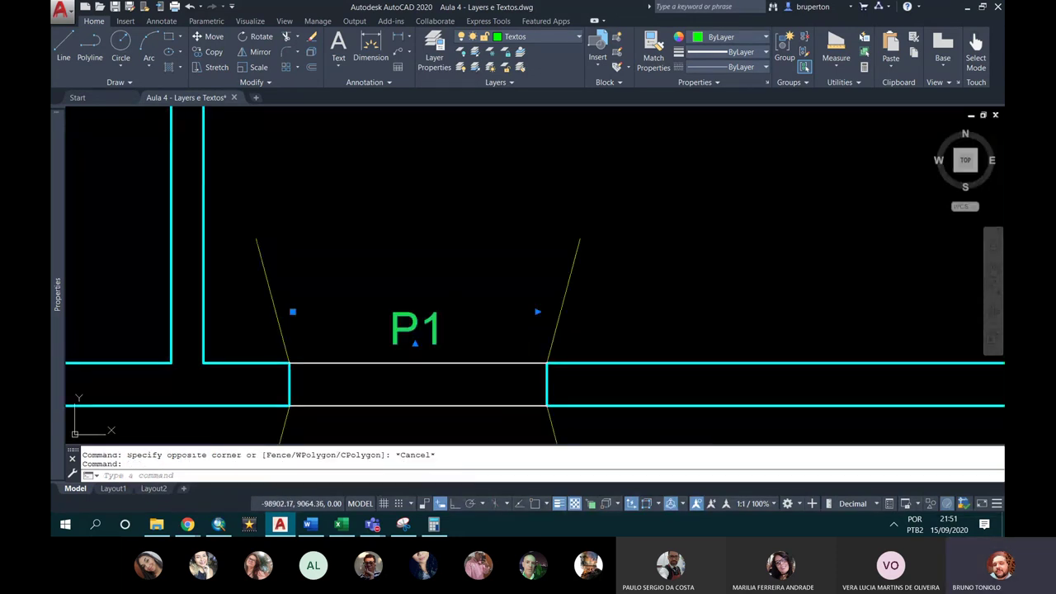
Step: Change the DORMITÓRIO 1–VARANDA door label from P1 to P3
{"action": "double_click", "coordinate": [415, 328]}
{"action": "key", "text": "BackSpace"}
{"action": "type", "text": "3"}
{"action": "key", "text": "Escape"}
Step: Copy the P3 label into the living room–veranda opening
{"action": "key", "text": "Return"}
{"action": "left_click", "coordinate": [421, 329]}
{"action": "key", "text": "Return"}
{"action": "left_click", "coordinate": [433, 330]}
{"action": "scroll", "coordinate": [515, 334], "scroll_direction": "down", "scroll_amount": 3}
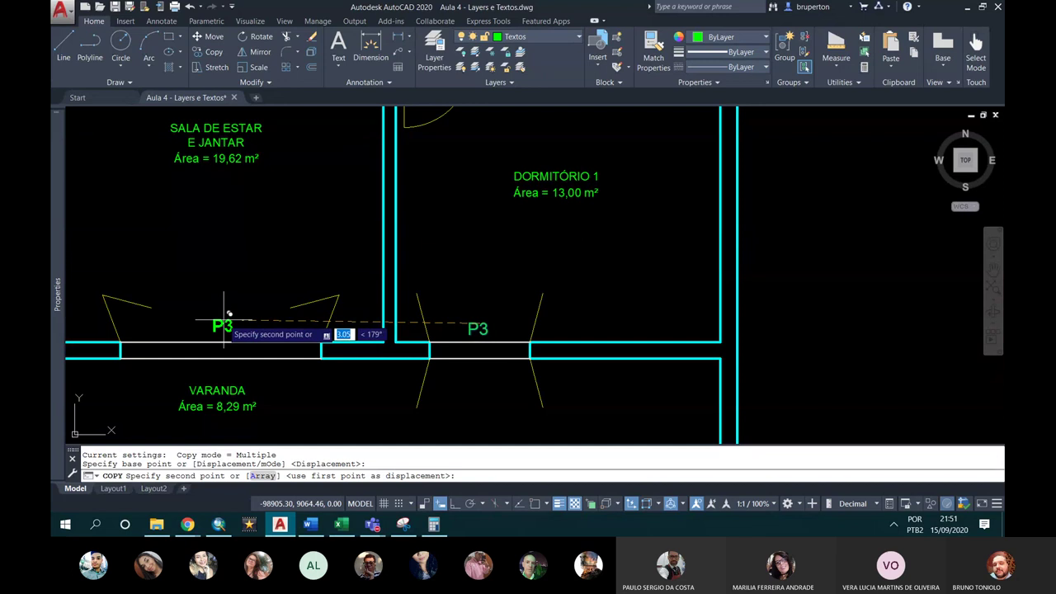
{"action": "left_click", "coordinate": [224, 319]}
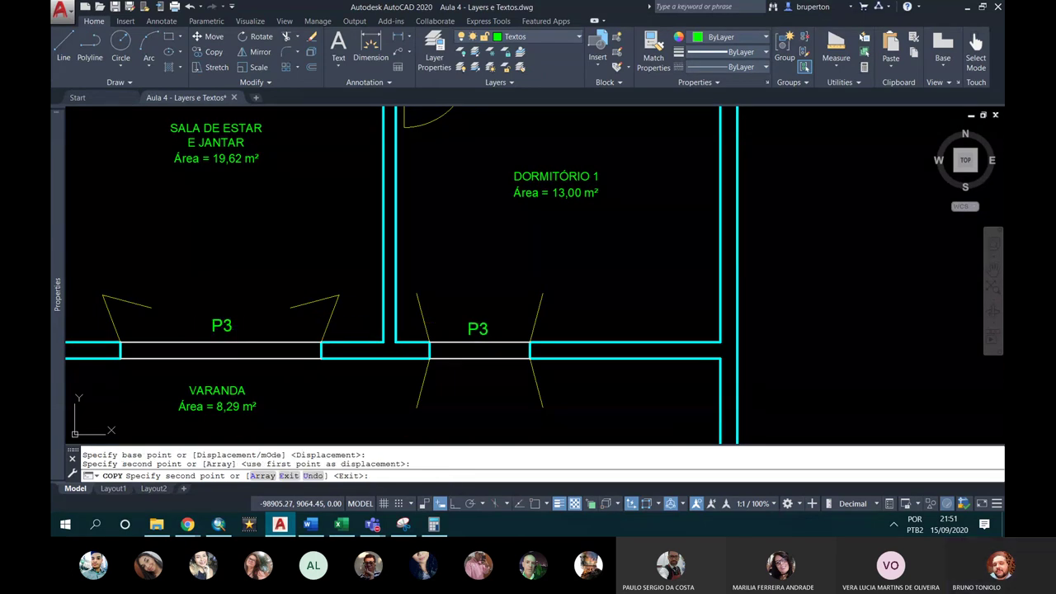
{"action": "key", "text": "Escape"}
Step: Renumber the living room–veranda copy to P4
{"action": "scroll", "coordinate": [293, 316], "scroll_direction": "down", "scroll_amount": 3}
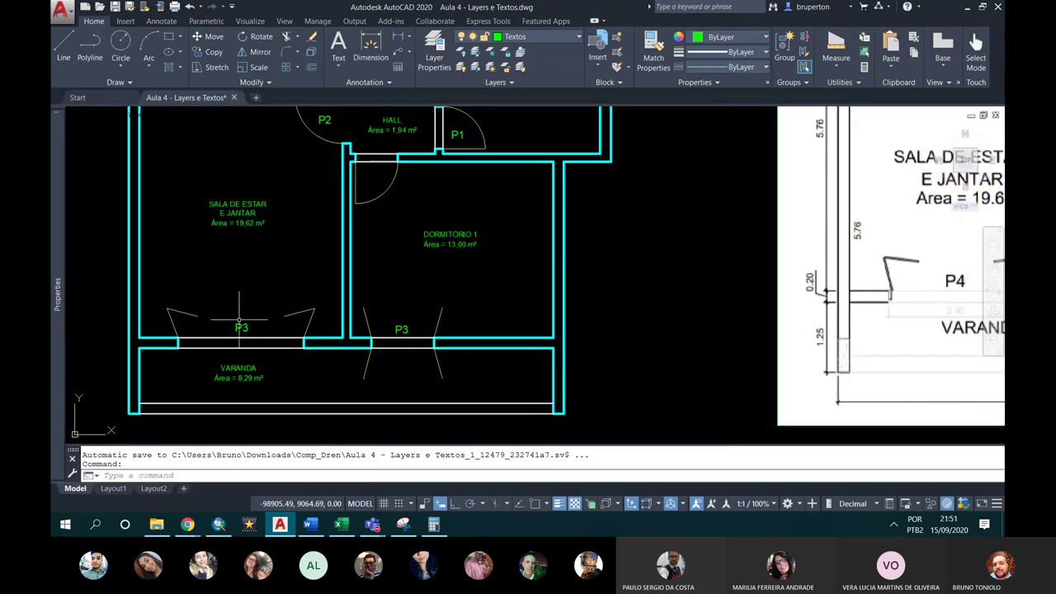
{"action": "scroll", "coordinate": [232, 312], "scroll_direction": "up", "scroll_amount": 5}
{"action": "left_click", "coordinate": [238, 340]}
{"action": "double_click", "coordinate": [247, 341]}
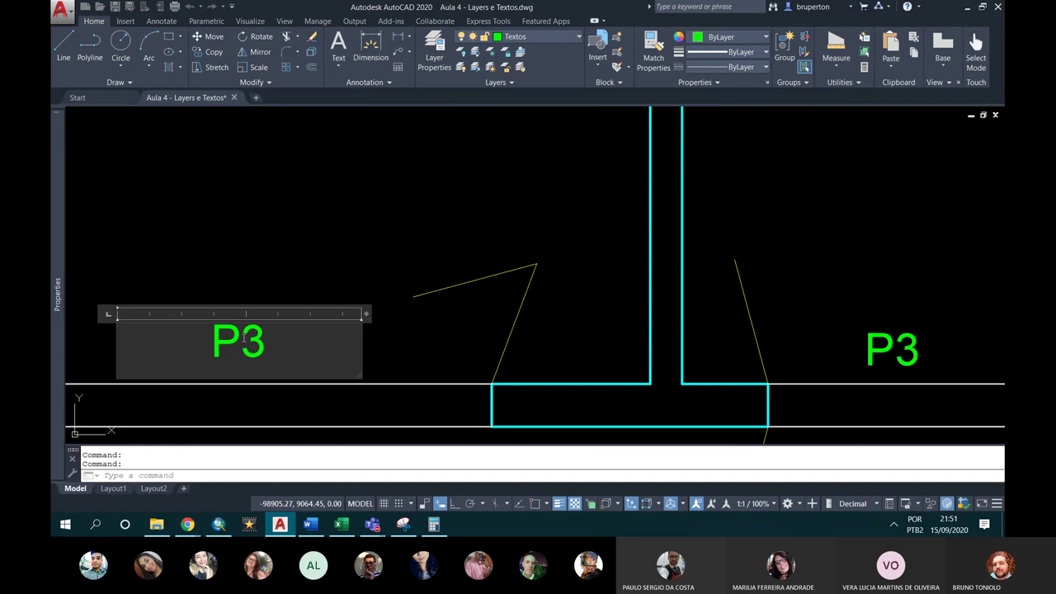
{"action": "type", "text": "4"}
{"action": "left_click", "coordinate": [388, 346]}
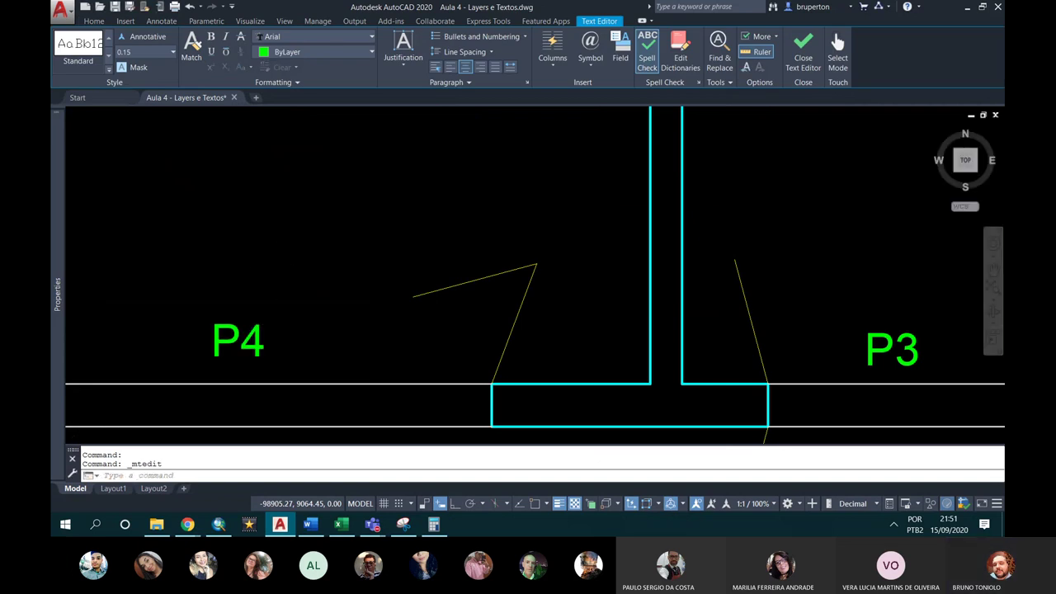
{"action": "scroll", "coordinate": [358, 348], "scroll_direction": "down", "scroll_amount": 5}
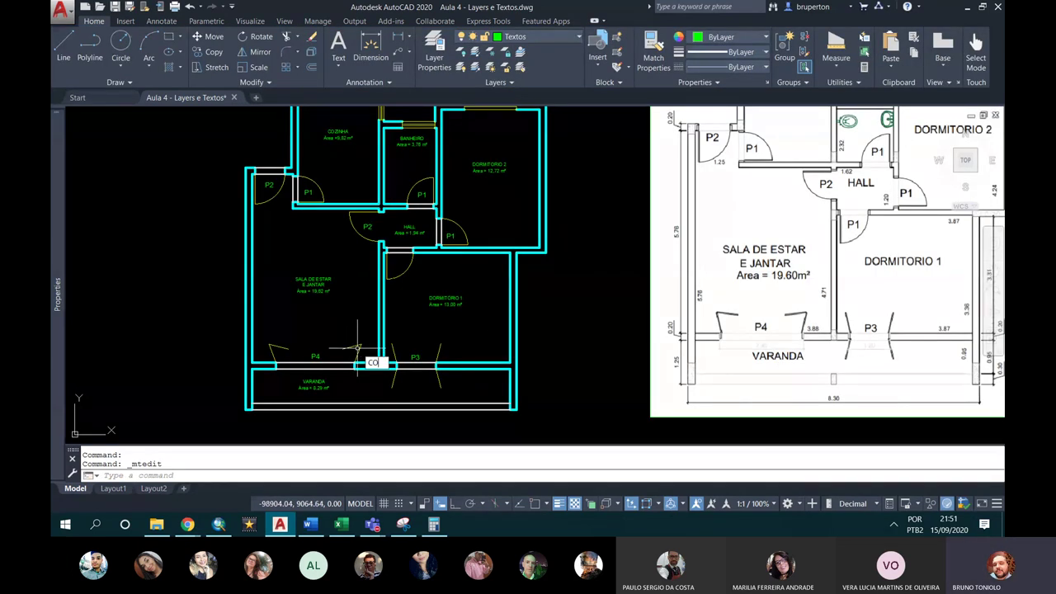
{"action": "type", "text": "CO"}
Step: Copy the P4 label and move it beside the kitchen window with Ortho on
{"action": "key", "text": "Return"}
{"action": "left_click", "coordinate": [358, 349]}
{"action": "middle_click_drag", "start_coordinate": [480, 385], "coordinate": [403, 357]}
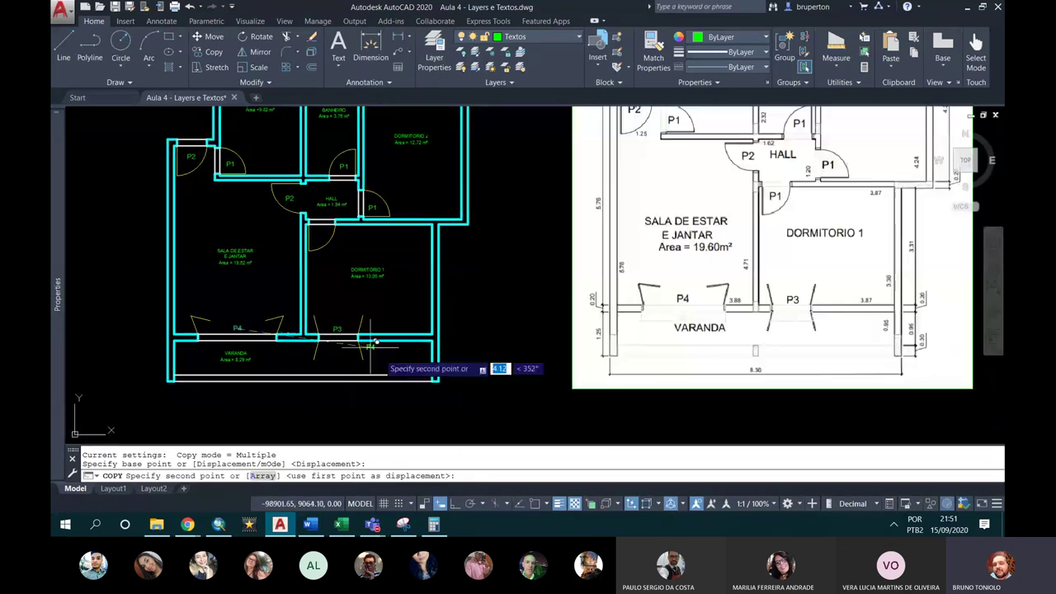
{"action": "scroll", "coordinate": [872, 379], "scroll_direction": "down", "scroll_amount": 2}
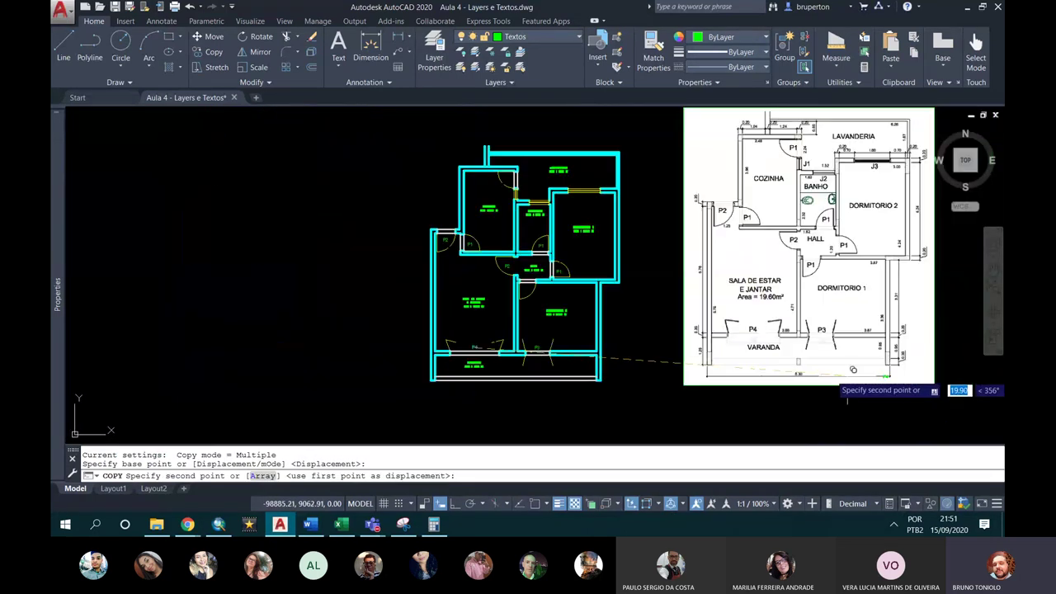
{"action": "scroll", "coordinate": [850, 161], "scroll_direction": "up", "scroll_amount": 2}
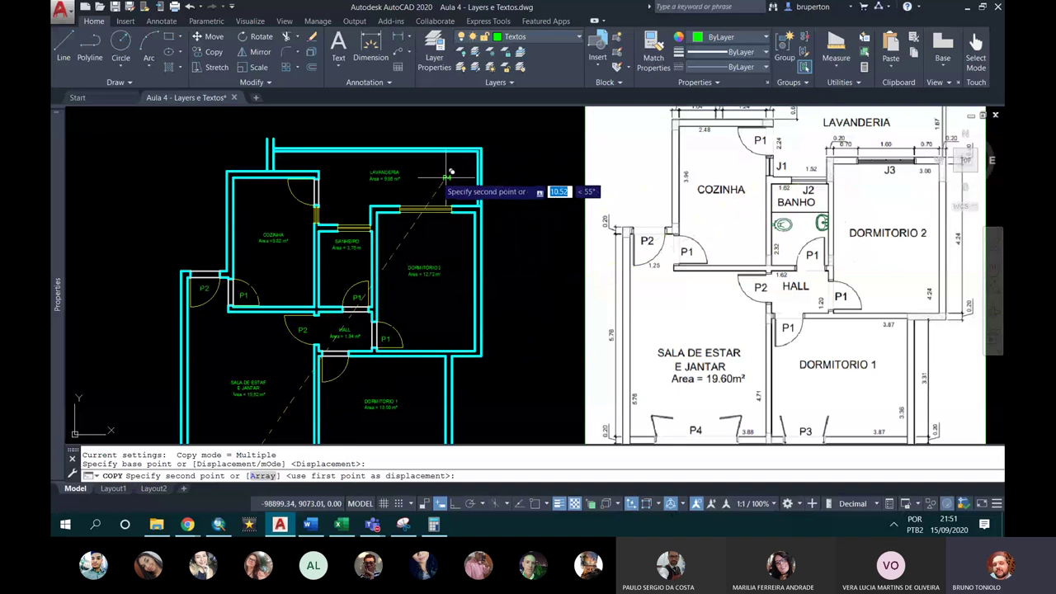
{"action": "scroll", "coordinate": [342, 200], "scroll_direction": "up", "scroll_amount": 5}
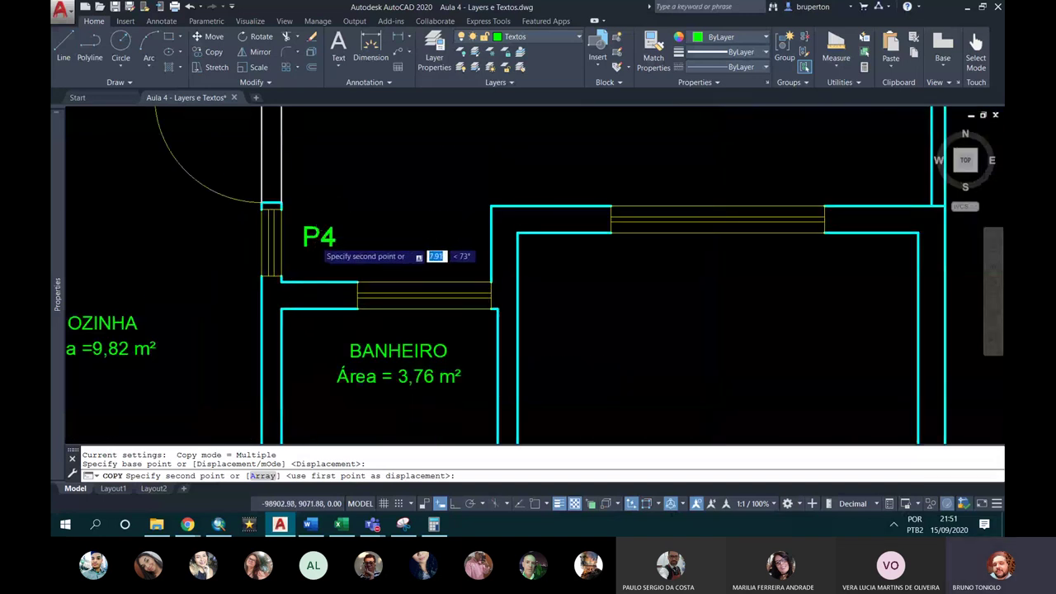
{"action": "scroll", "coordinate": [324, 233], "scroll_direction": "up", "scroll_amount": 2}
{"action": "key", "text": "Escape"}
{"action": "type", "text": "m"}
{"action": "key", "text": "space"}
{"action": "key", "text": "F8"}
{"action": "left_click", "coordinate": [315, 202]}
Step: Edit the copied kitchen-window label to read J1
{"action": "key", "text": "Escape"}
{"action": "key", "text": "Escape"}
{"action": "left_click", "coordinate": [326, 223]}
{"action": "key", "text": "Escape"}
{"action": "double_click", "coordinate": [322, 239]}
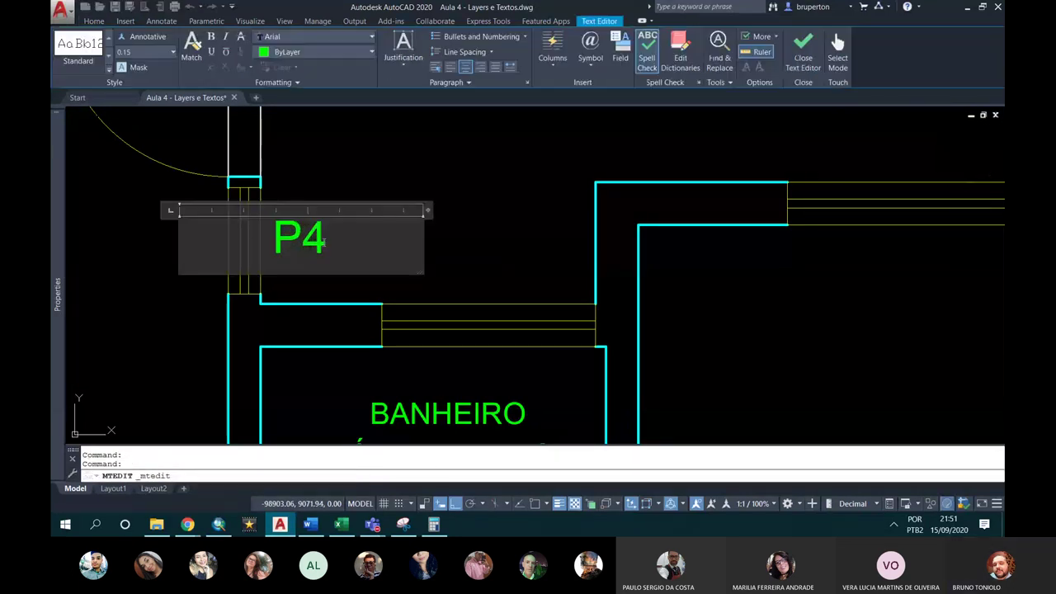
{"action": "type", "text": "J1"}
{"action": "left_click", "coordinate": [394, 295]}
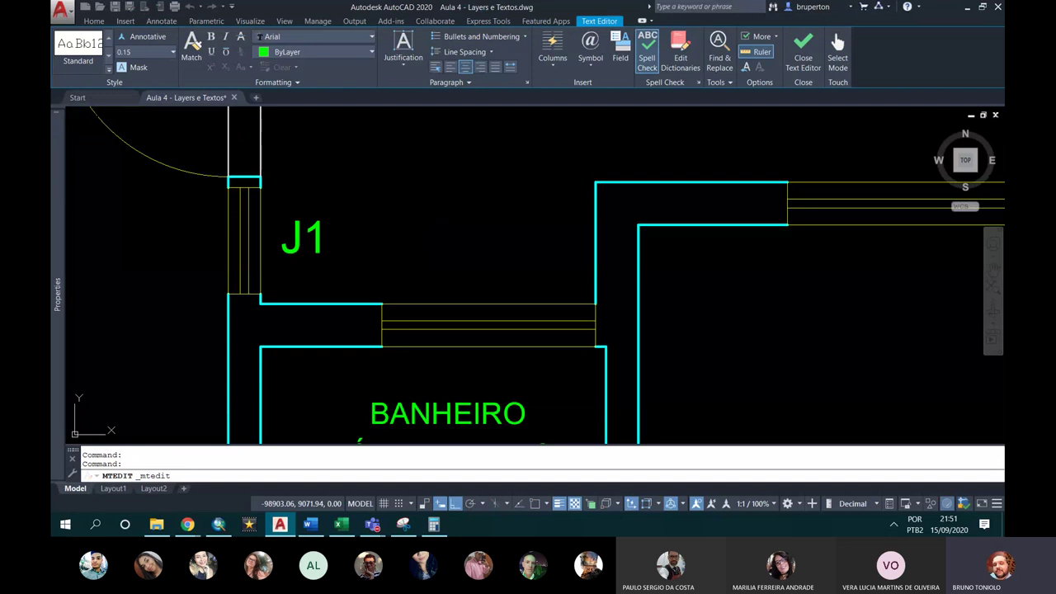
{"action": "scroll", "coordinate": [276, 198], "scroll_direction": "down", "scroll_amount": 5}
{"action": "scroll", "coordinate": [282, 184], "scroll_direction": "up", "scroll_amount": 4}
Step: Copy the J1 label to the bathroom window
{"action": "type", "text": "CO"}
{"action": "key", "text": "Return"}
{"action": "left_click", "coordinate": [305, 262]}
{"action": "key", "text": "Return"}
{"action": "left_click", "coordinate": [299, 238]}
{"action": "scroll", "coordinate": [375, 239], "scroll_direction": "up", "scroll_amount": 2}
{"action": "key", "text": "F8"}
{"action": "left_click", "coordinate": [386, 254]}
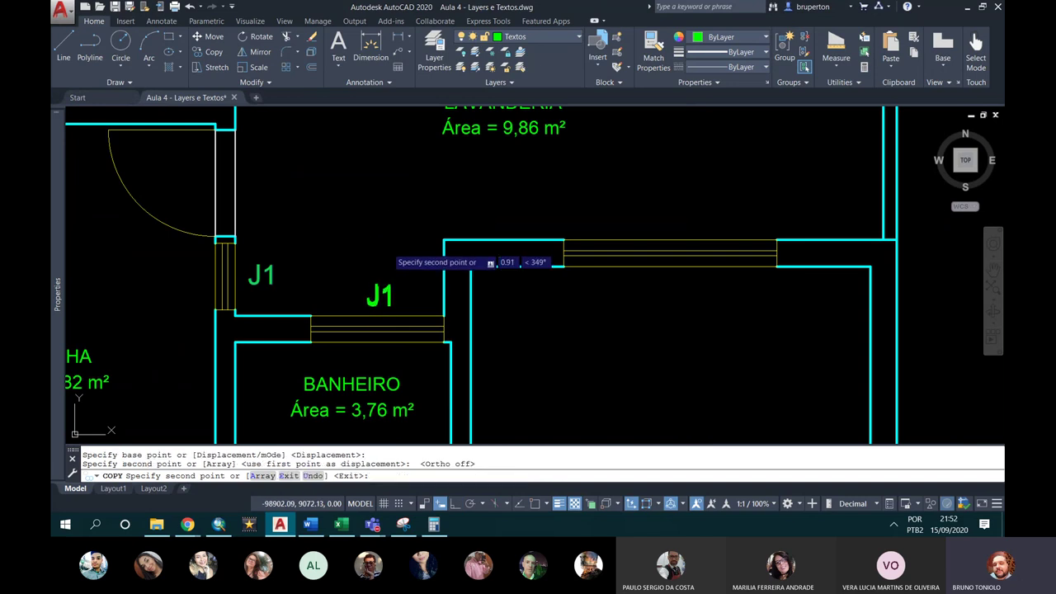
{"action": "key", "text": "Escape"}
Step: Edit the bathroom-window copy to read J2
{"action": "left_click", "coordinate": [380, 295]}
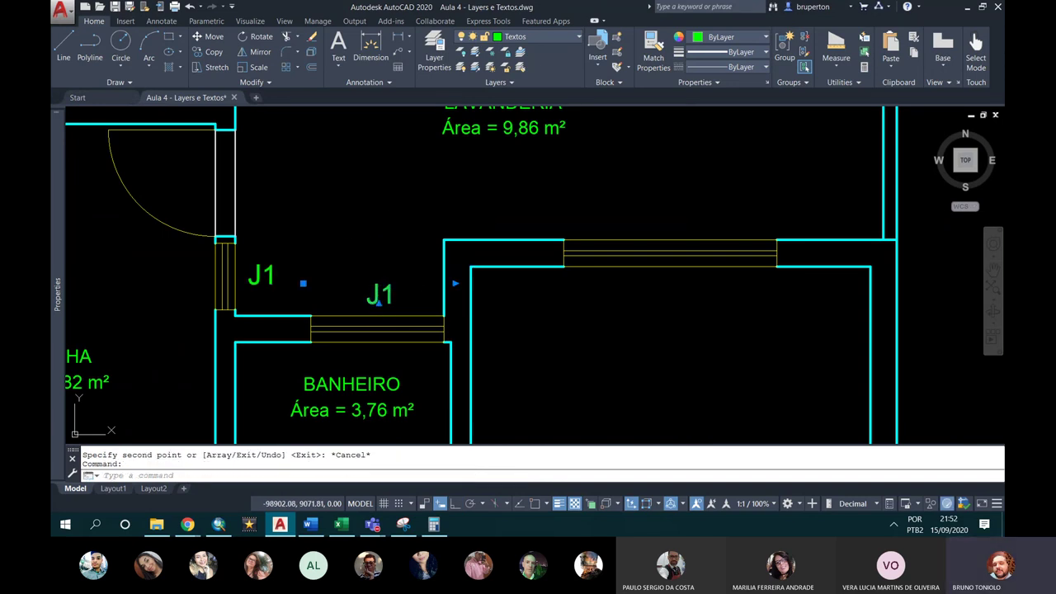
{"action": "double_click", "coordinate": [381, 295]}
{"action": "left_click", "coordinate": [378, 239]}
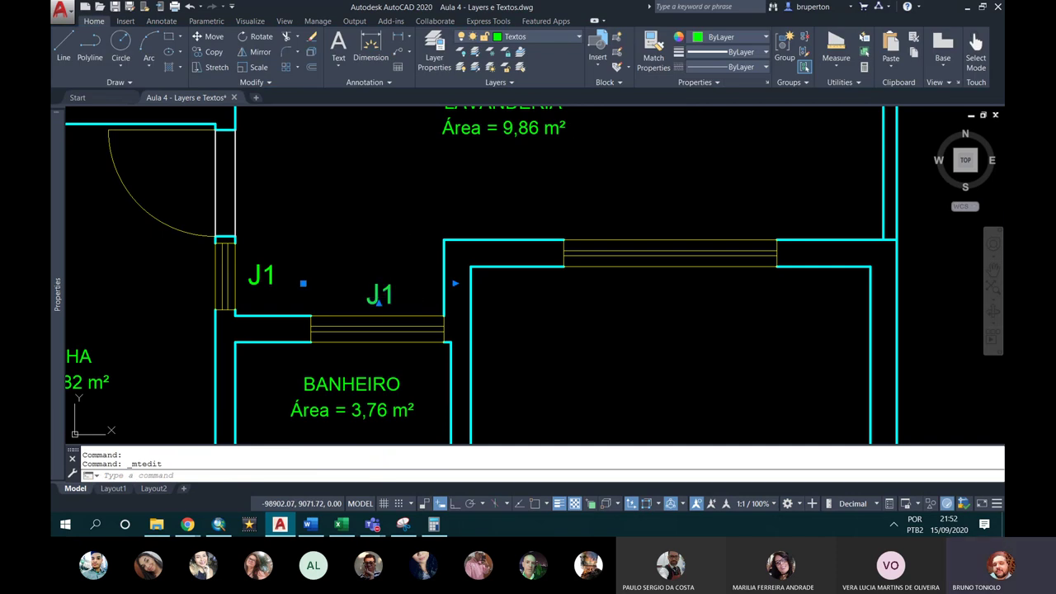
{"action": "double_click", "coordinate": [381, 295]}
{"action": "left_click", "coordinate": [381, 249]}
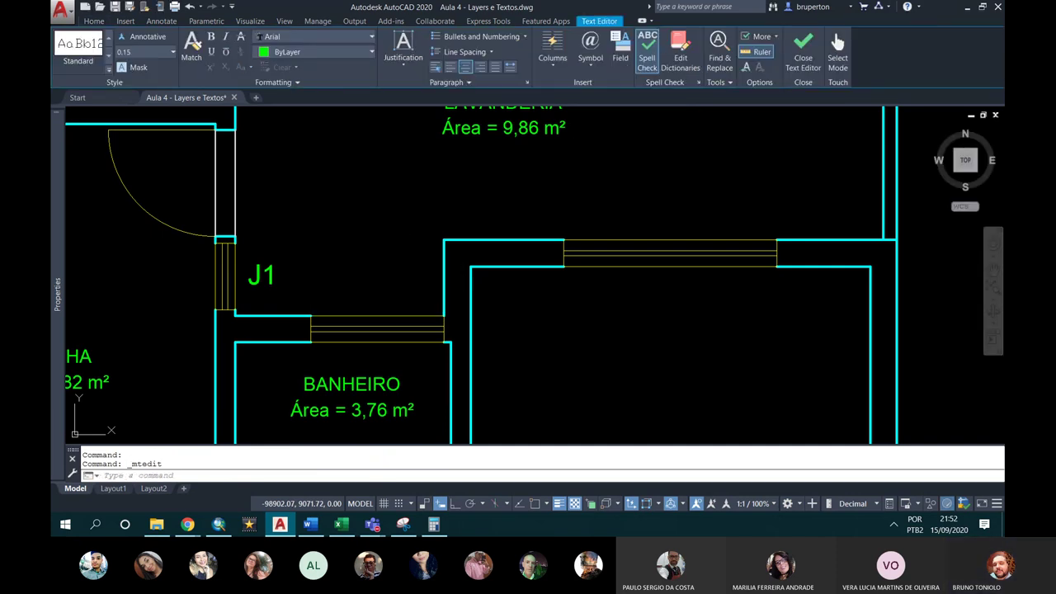
{"action": "type", "text": "J2"}
{"action": "scroll", "coordinate": [351, 238], "scroll_direction": "down", "scroll_amount": 5}
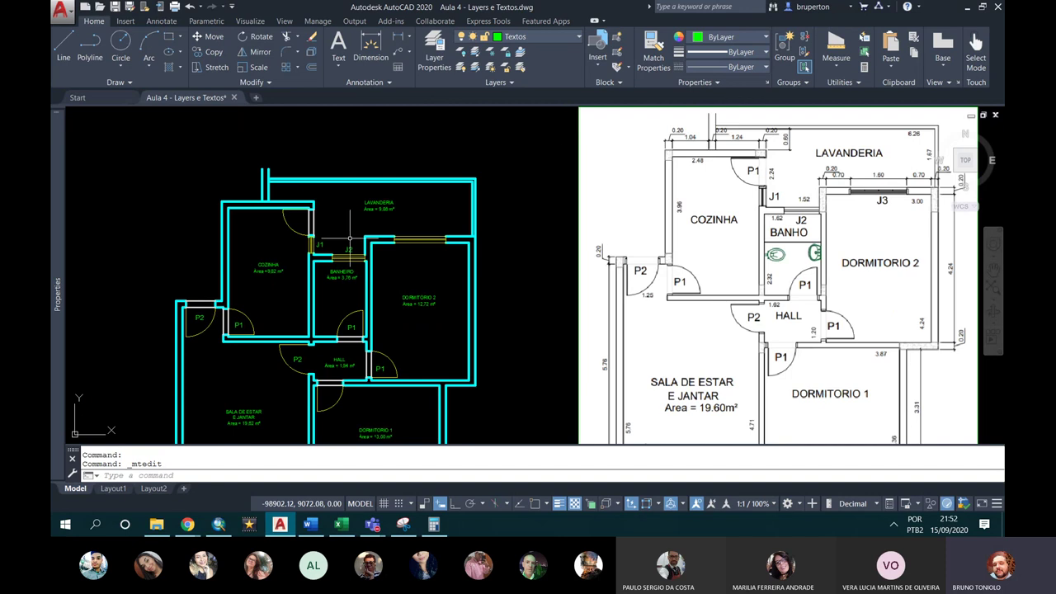
{"action": "type", "text": "co"}
{"action": "key", "text": "Return"}
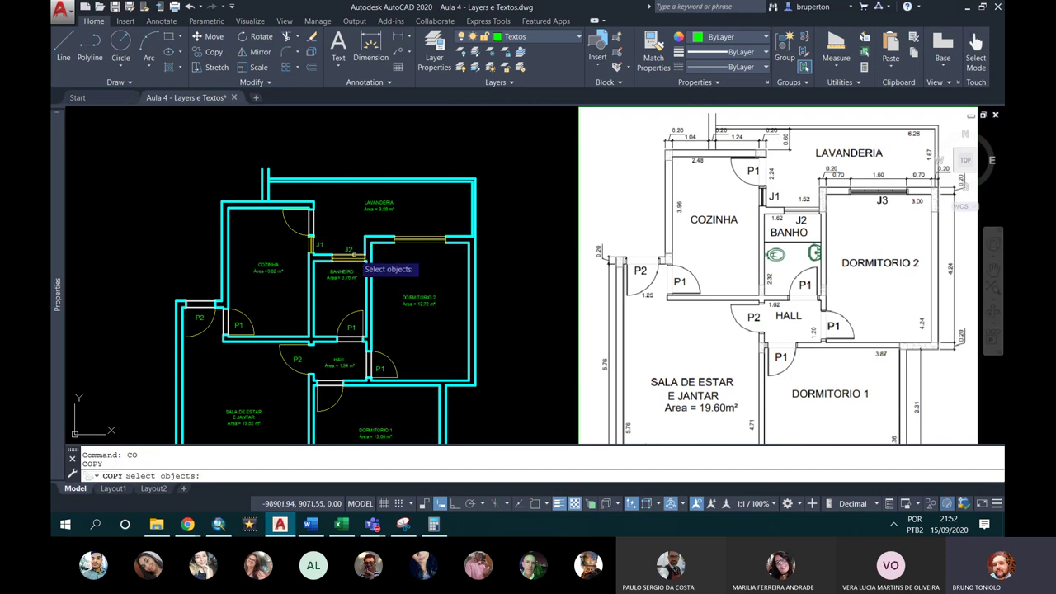
Step: Copy the J2 label to the Dormitório 2 window
{"action": "scroll", "coordinate": [350, 244], "scroll_direction": "up", "scroll_amount": 3}
{"action": "left_click", "coordinate": [348, 248]}
{"action": "key", "text": "Return"}
{"action": "left_click", "coordinate": [351, 239]}
{"action": "scroll", "coordinate": [437, 222], "scroll_direction": "up", "scroll_amount": 2}
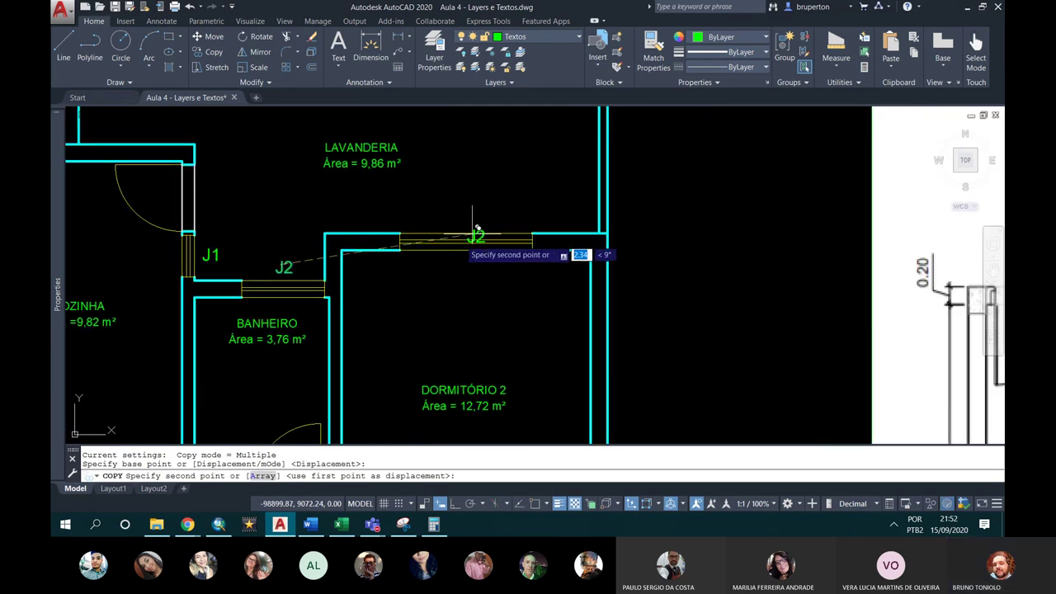
{"action": "scroll", "coordinate": [463, 237], "scroll_direction": "down", "scroll_amount": 4}
{"action": "scroll", "coordinate": [456, 243], "scroll_direction": "up", "scroll_amount": 6}
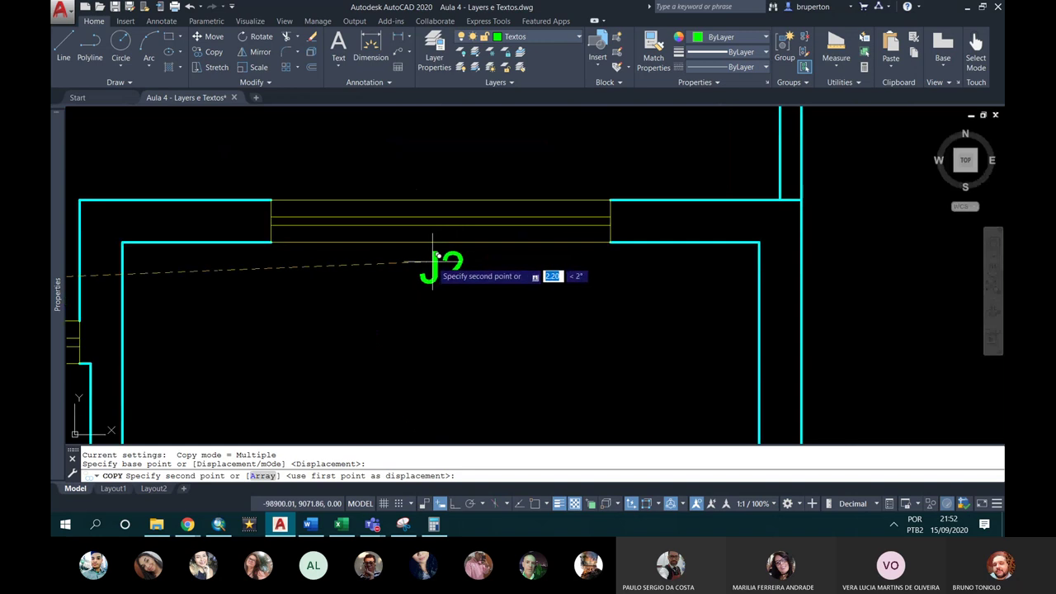
{"action": "left_click", "coordinate": [431, 261]}
{"action": "key", "text": "Escape"}
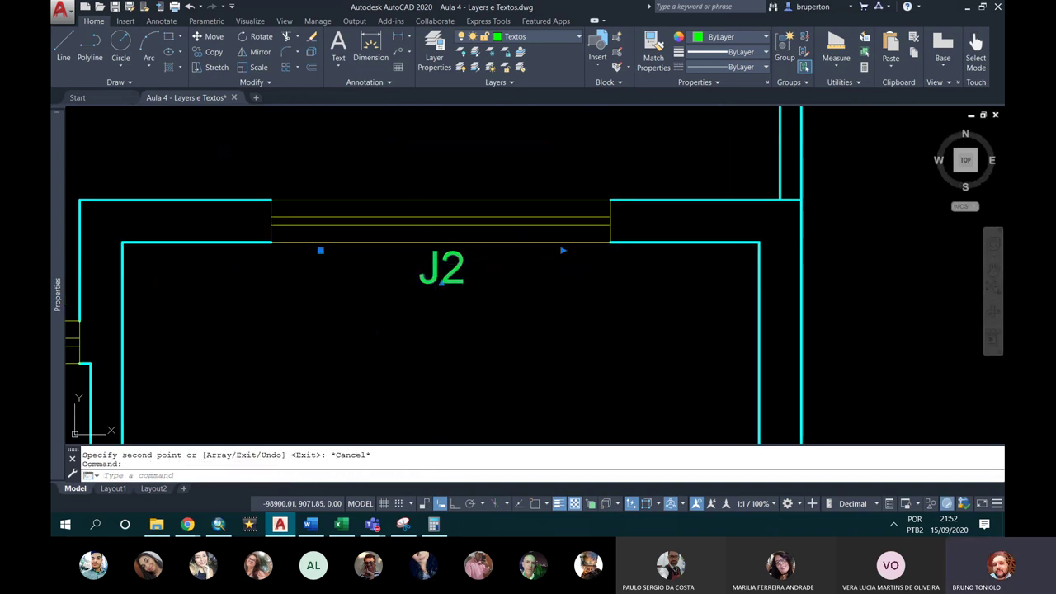
Step: Change the new copy's text from J2 to J3
{"action": "double_click", "coordinate": [444, 266]}
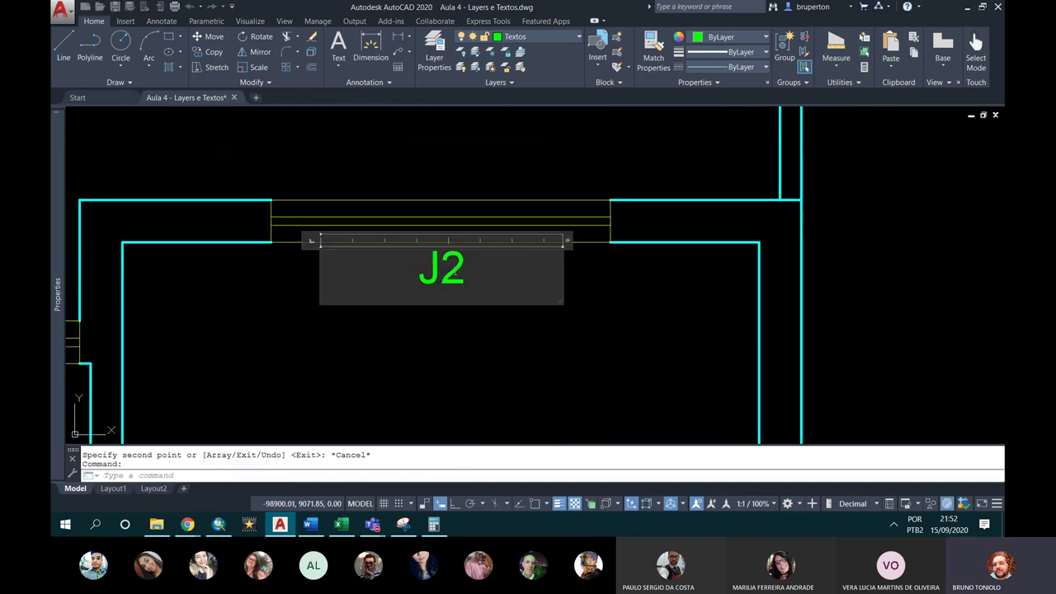
{"action": "type", "text": "3"}
{"action": "left_click", "coordinate": [462, 317]}
{"action": "scroll", "coordinate": [413, 233], "scroll_direction": "down", "scroll_amount": 8}
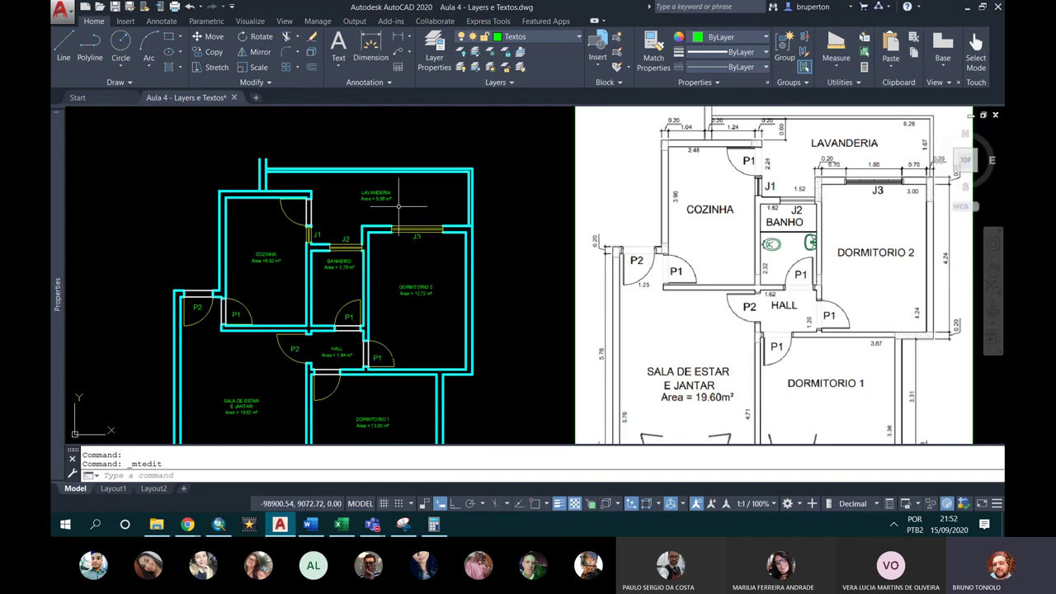
{"action": "scroll", "coordinate": [385, 179], "scroll_direction": "down", "scroll_amount": 3}
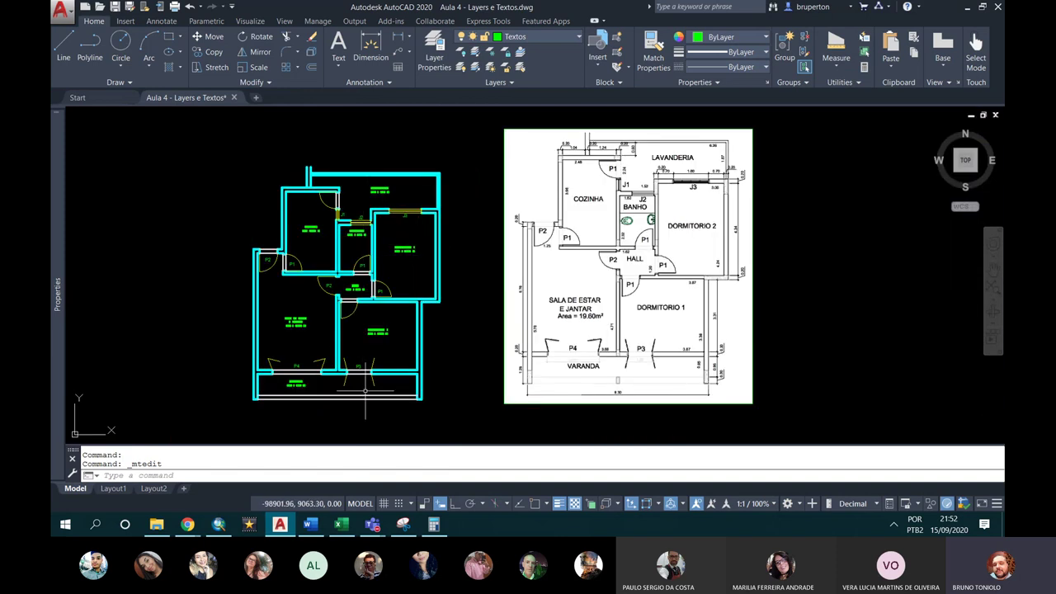
Step: Copy the SALA DE ESTAR E JANTAR label to below the balcony
{"action": "scroll", "coordinate": [355, 409], "scroll_direction": "up", "scroll_amount": 2}
{"action": "scroll", "coordinate": [283, 338], "scroll_direction": "up", "scroll_amount": 2}
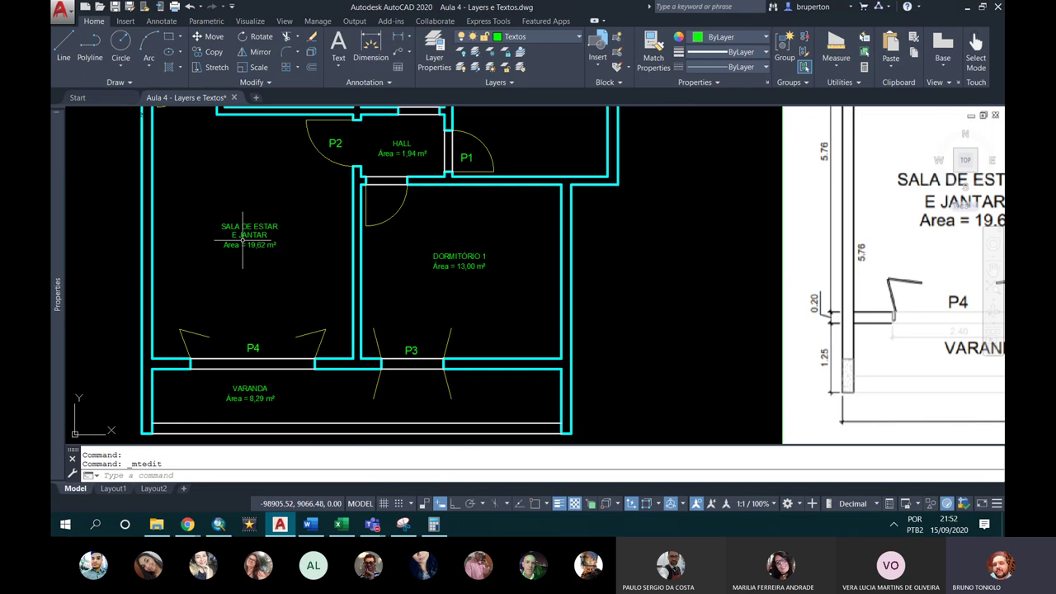
{"action": "left_click", "coordinate": [246, 236]}
{"action": "key", "text": "Return"}
{"action": "left_click", "coordinate": [246, 237]}
{"action": "middle_click_drag", "start_coordinate": [246, 237], "coordinate": [274, 113]}
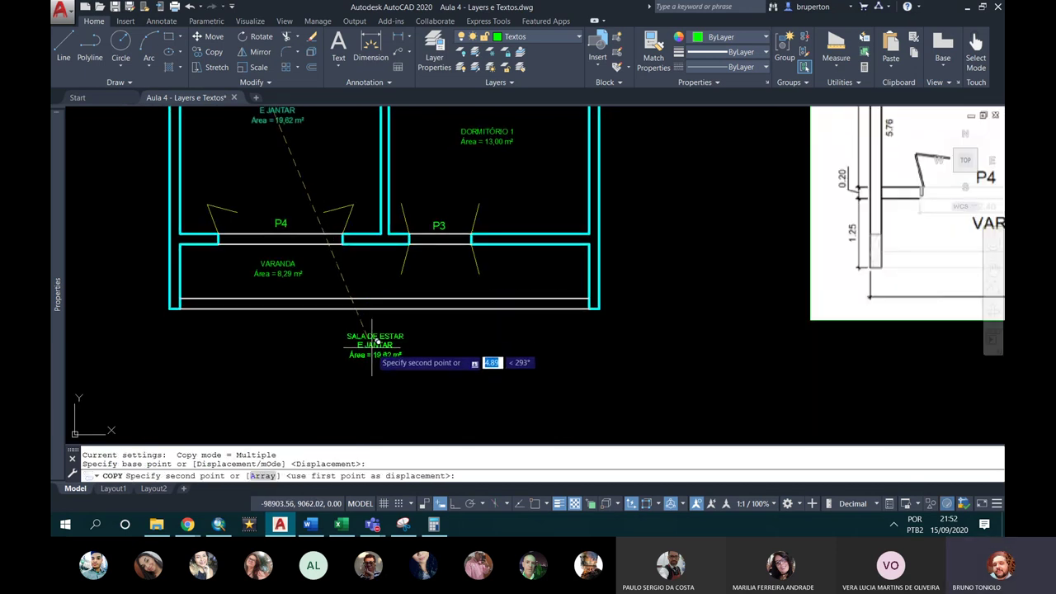
{"action": "left_click", "coordinate": [370, 336]}
{"action": "key", "text": "Escape"}
{"action": "key", "text": "Escape"}
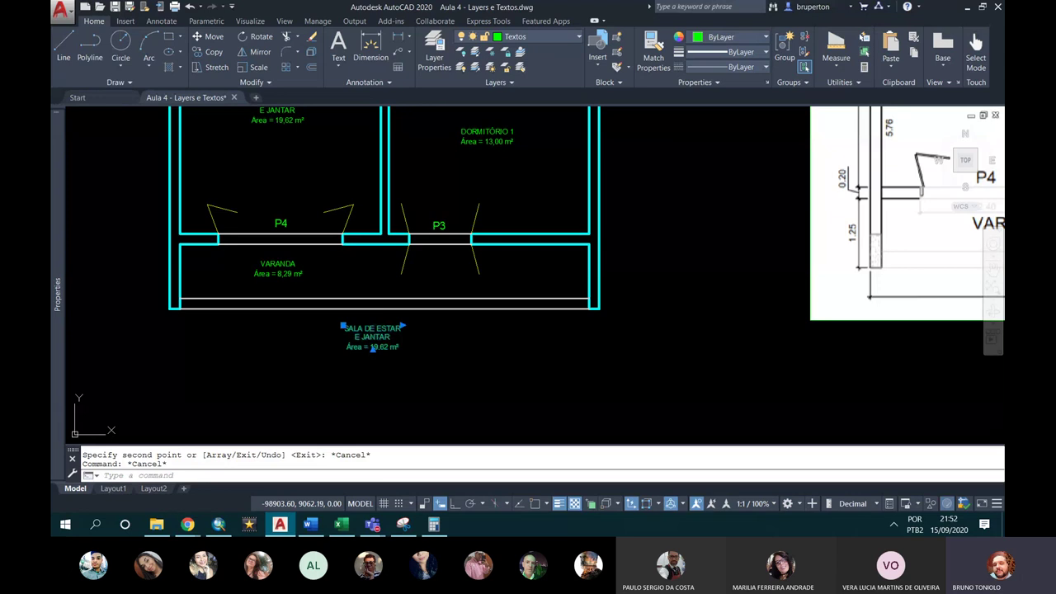
Step: Widen the copied text box and centre-align its text
{"action": "double_click", "coordinate": [372, 339]}
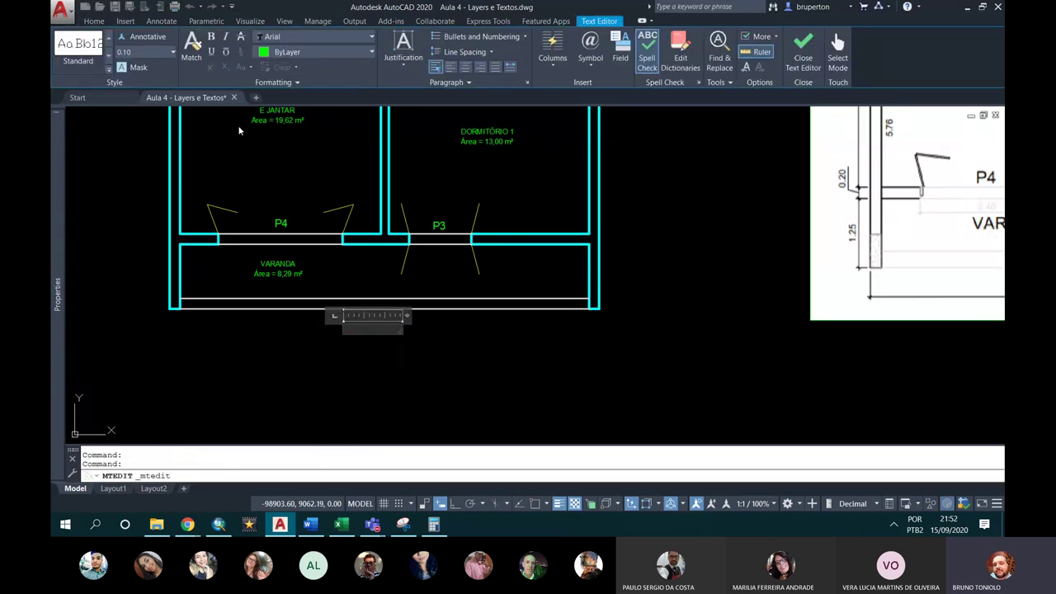
{"action": "left_click", "coordinate": [173, 52]}
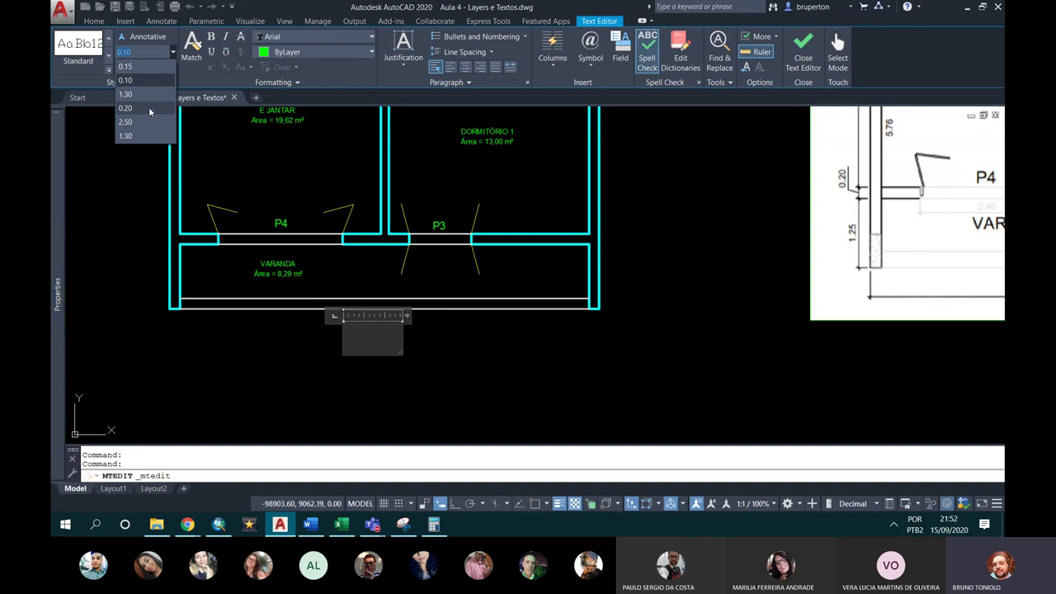
{"action": "left_click", "coordinate": [174, 52]}
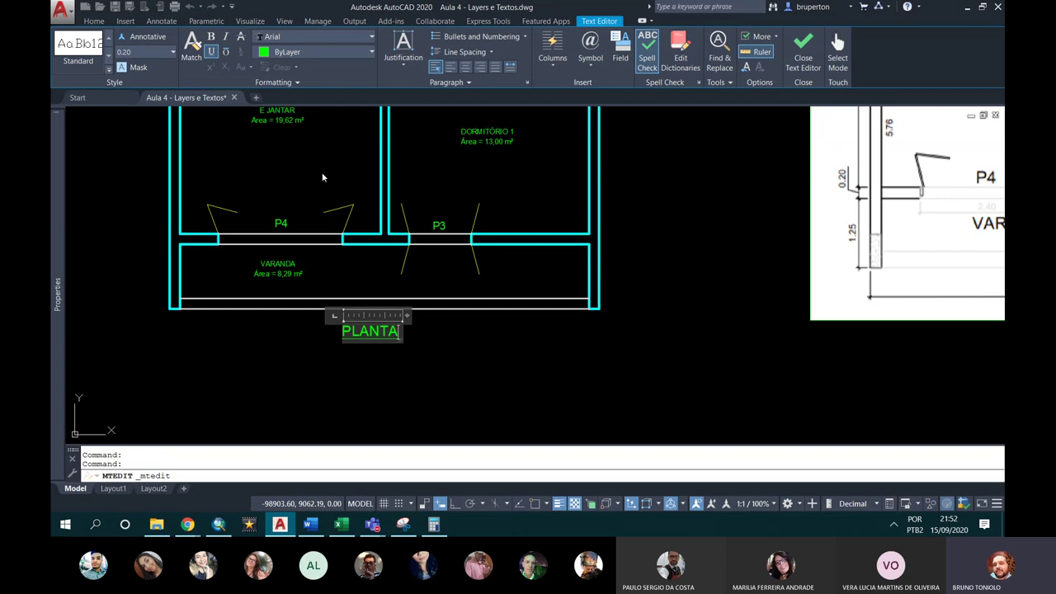
{"action": "left_click_drag", "start_coordinate": [406, 314], "coordinate": [481, 314]}
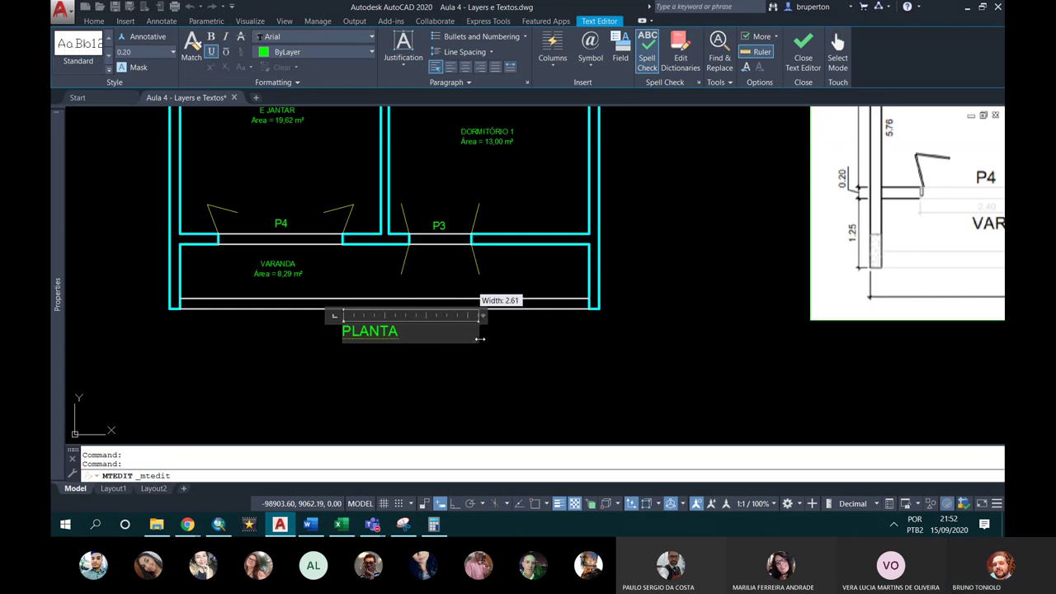
{"action": "type", "text": " EXIS"}
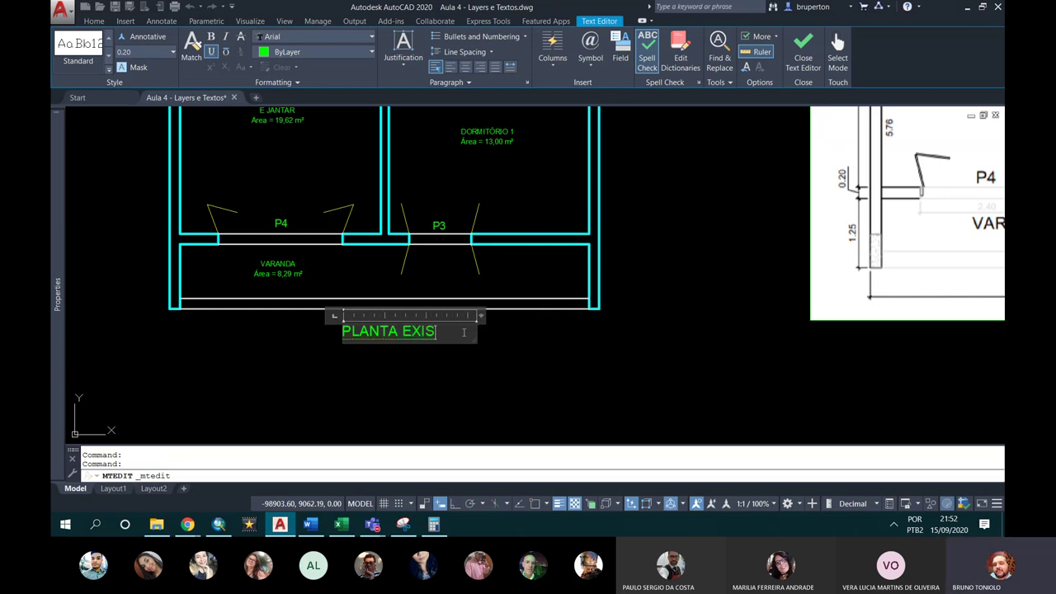
{"action": "type", "text": "TENTE"}
{"action": "left_click_drag", "start_coordinate": [452, 341], "coordinate": [328, 301]}
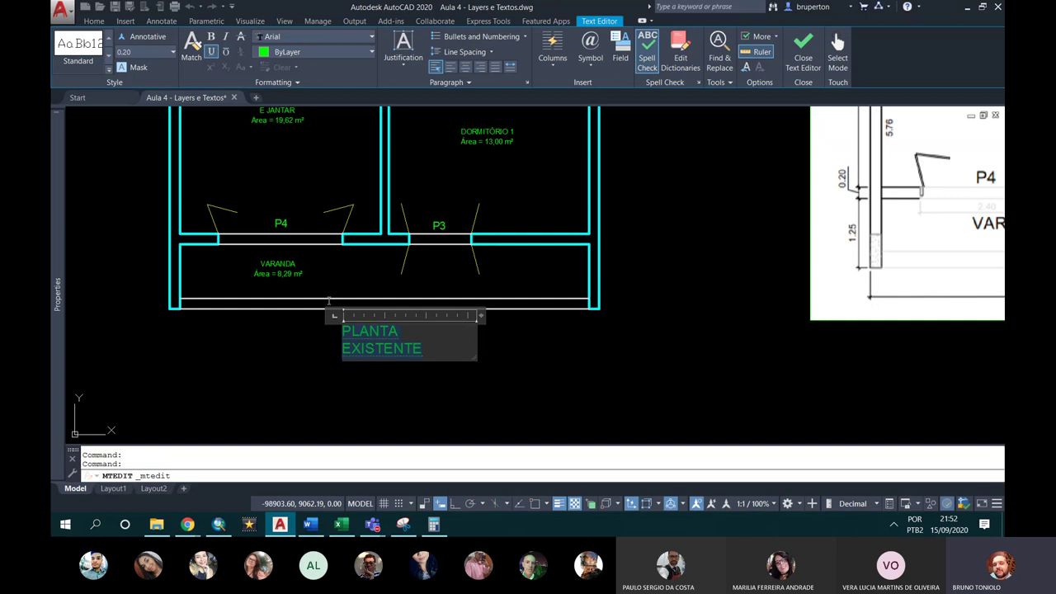
{"action": "left_click", "coordinate": [451, 67]}
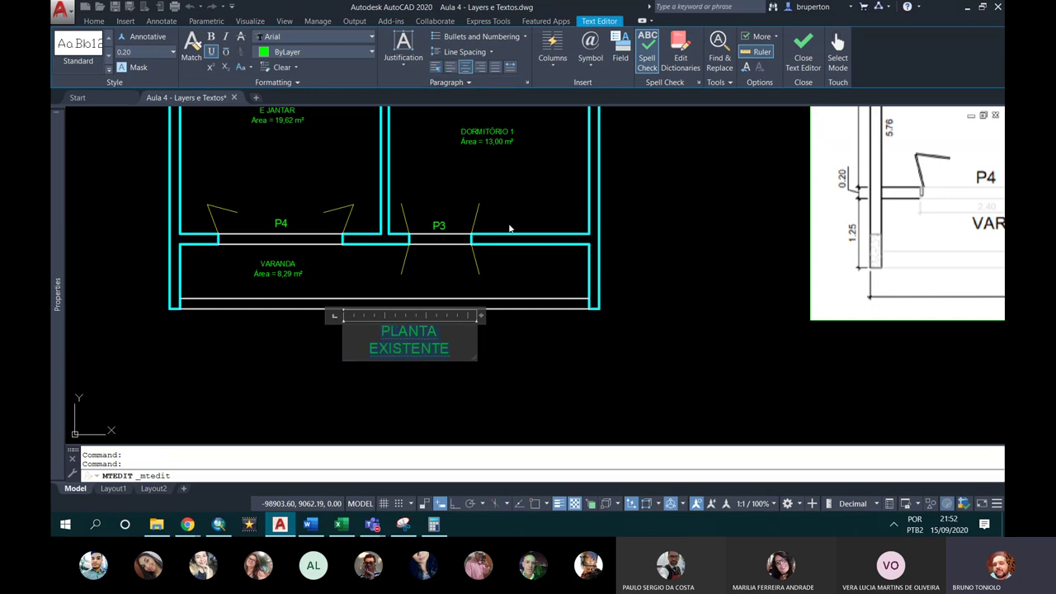
{"action": "left_click_drag", "start_coordinate": [483, 316], "coordinate": [516, 317]}
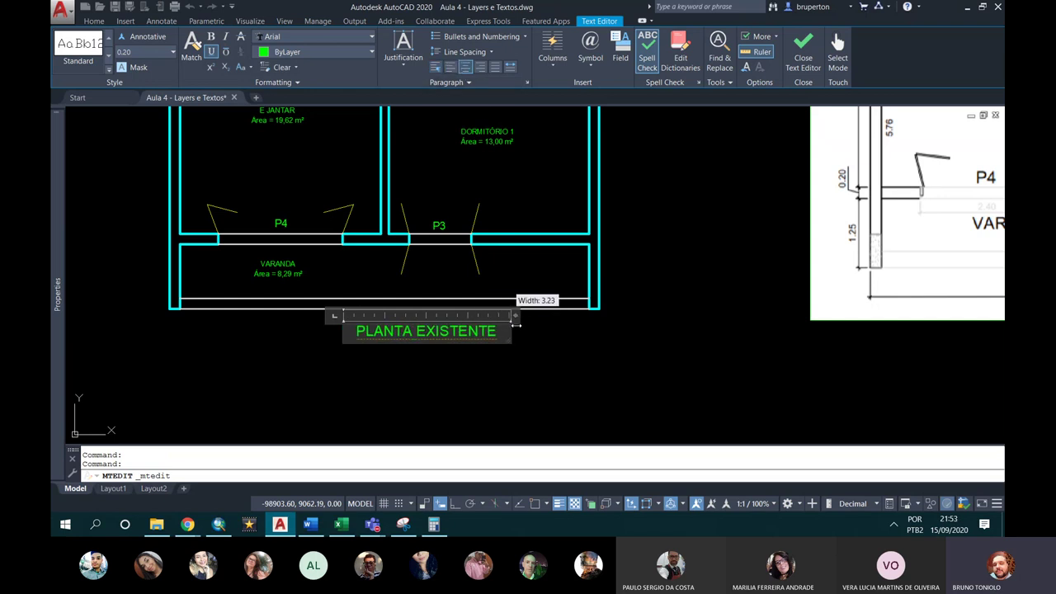
{"action": "left_click", "coordinate": [466, 336]}
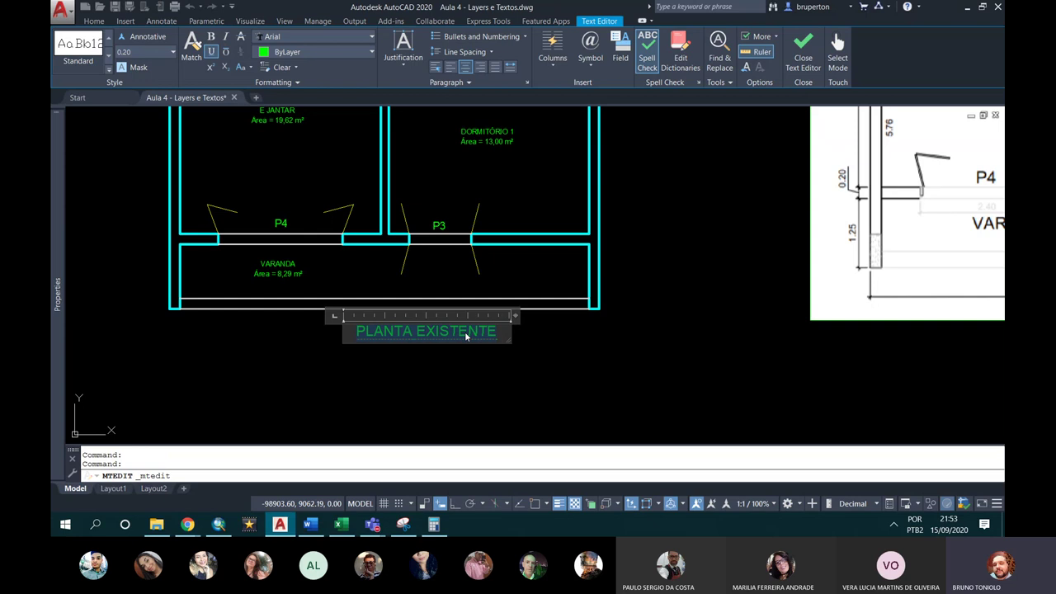
Step: Write the title PLANTA EXISTENTE with a second line 'esc. 1:50' at height 0.15
{"action": "type", "text": "PLAN"}
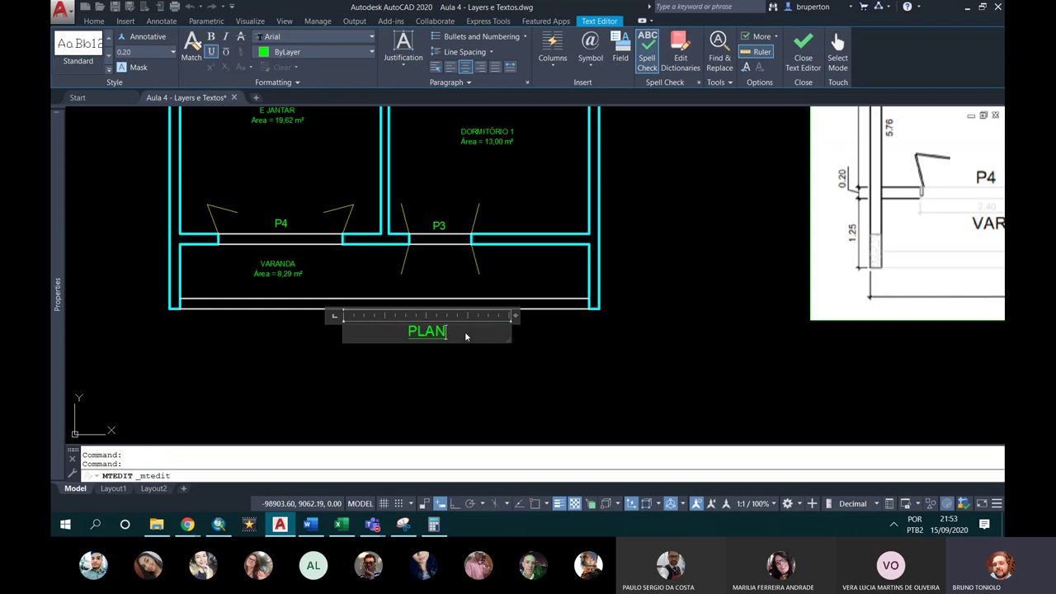
{"action": "type", "text": "TA EXISTENE"}
{"action": "key", "text": "BackSpace"}
{"action": "type", "text": "TE"}
{"action": "key", "text": "Return"}
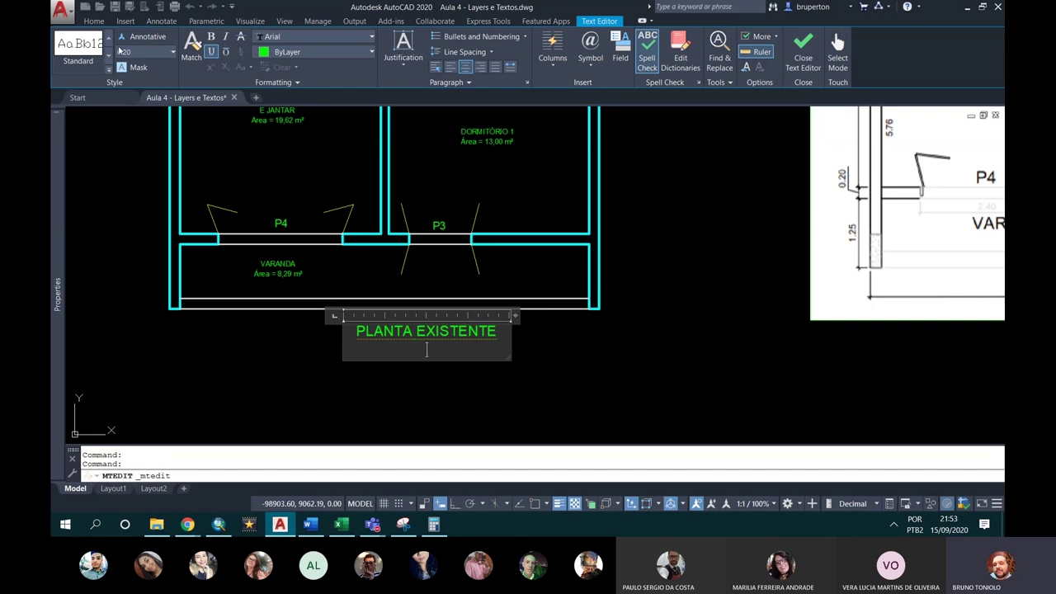
{"action": "left_click", "coordinate": [173, 52]}
{"action": "left_click", "coordinate": [132, 73]}
{"action": "type", "text": "ES"}
{"action": "key", "text": "BackSpace"}
{"action": "type", "text": "esc."}
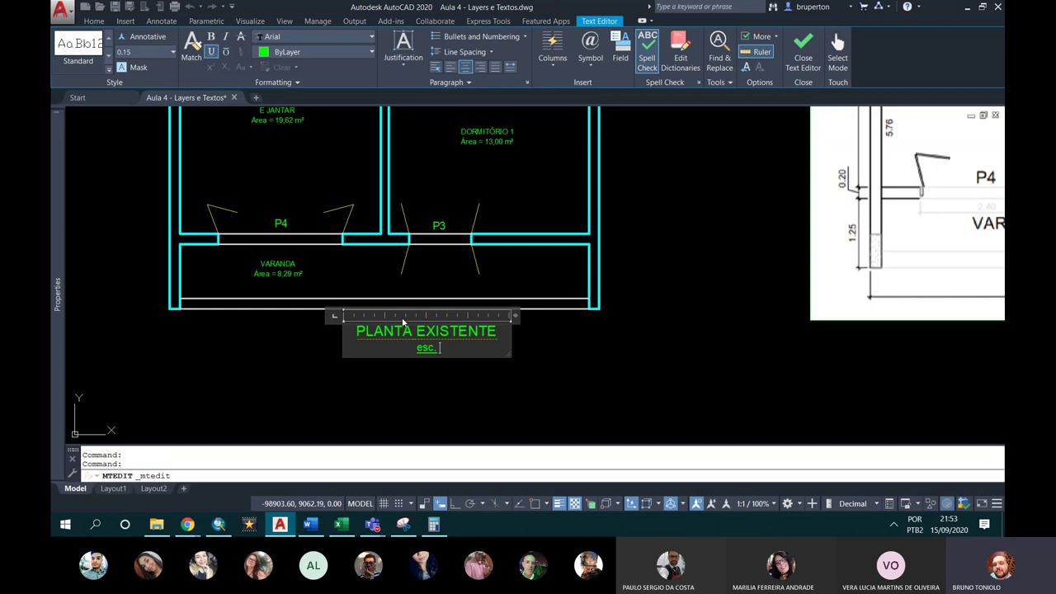
{"action": "type", "text": "50"}
Step: Commit the title text and window-select it
{"action": "left_click", "coordinate": [426, 388]}
{"action": "scroll", "coordinate": [426, 346], "scroll_direction": "down", "scroll_amount": 2}
{"action": "scroll", "coordinate": [427, 330], "scroll_direction": "down", "scroll_amount": 1}
{"action": "scroll", "coordinate": [427, 322], "scroll_direction": "up", "scroll_amount": 1}
{"action": "left_click", "coordinate": [427, 322]}
{"action": "left_click", "coordinate": [594, 354]}
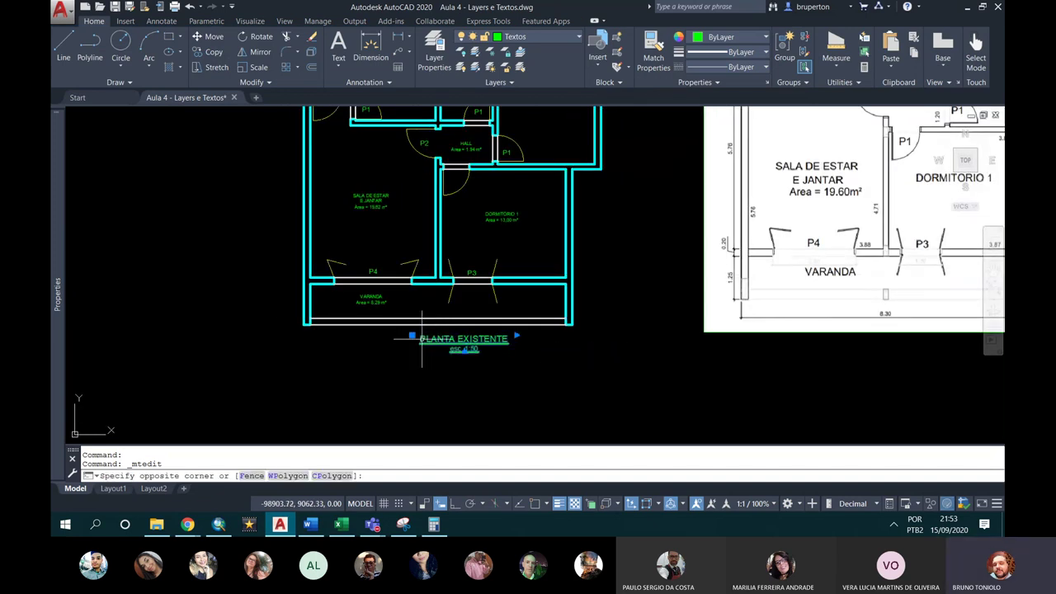
Step: Set the title's Justify property to Middle center in the Properties palette
{"action": "scroll", "coordinate": [427, 348], "scroll_direction": "up", "scroll_amount": 2}
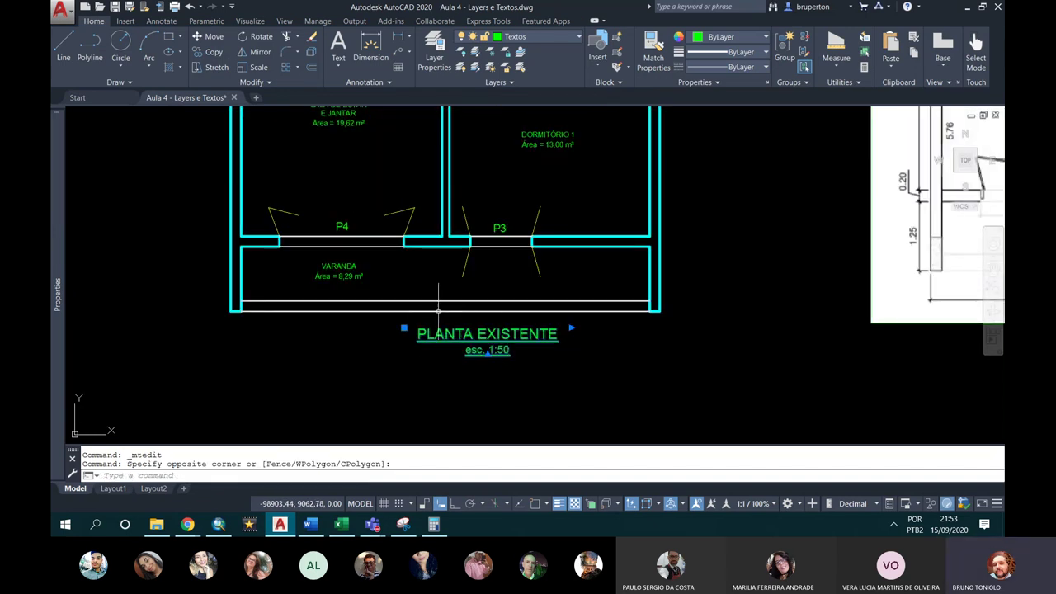
{"action": "scroll", "coordinate": [544, 356], "scroll_direction": "down", "scroll_amount": 3}
{"action": "scroll", "coordinate": [486, 338], "scroll_direction": "up", "scroll_amount": 5}
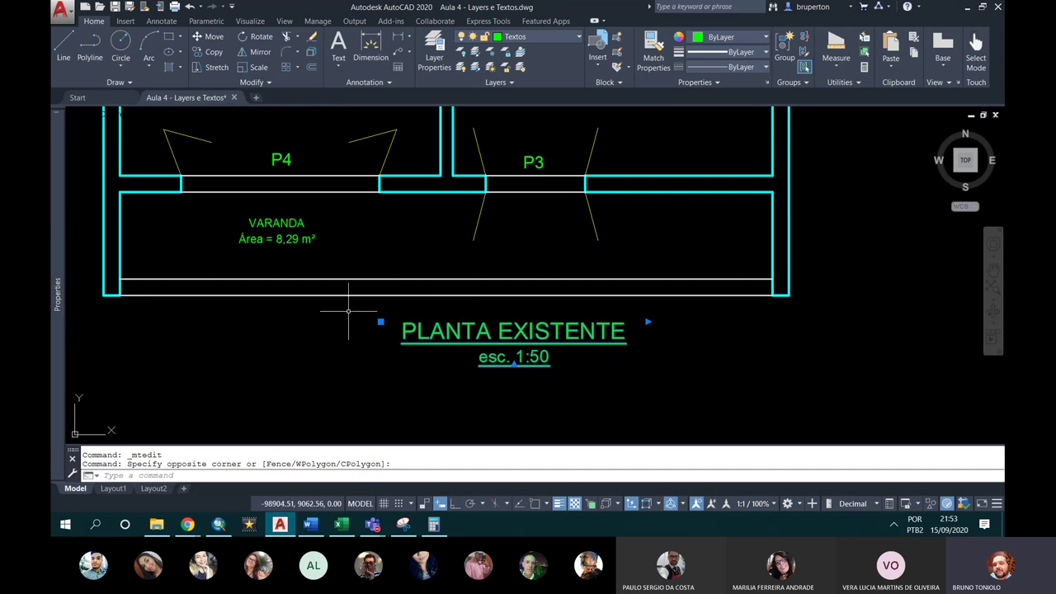
{"action": "right_click", "coordinate": [499, 333]}
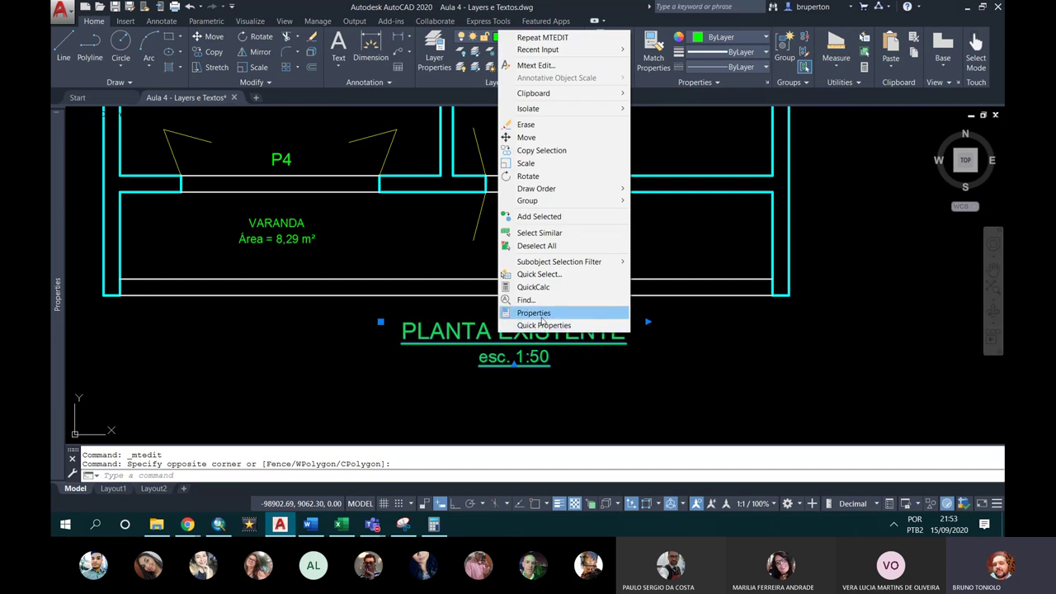
{"action": "left_click", "coordinate": [543, 314]}
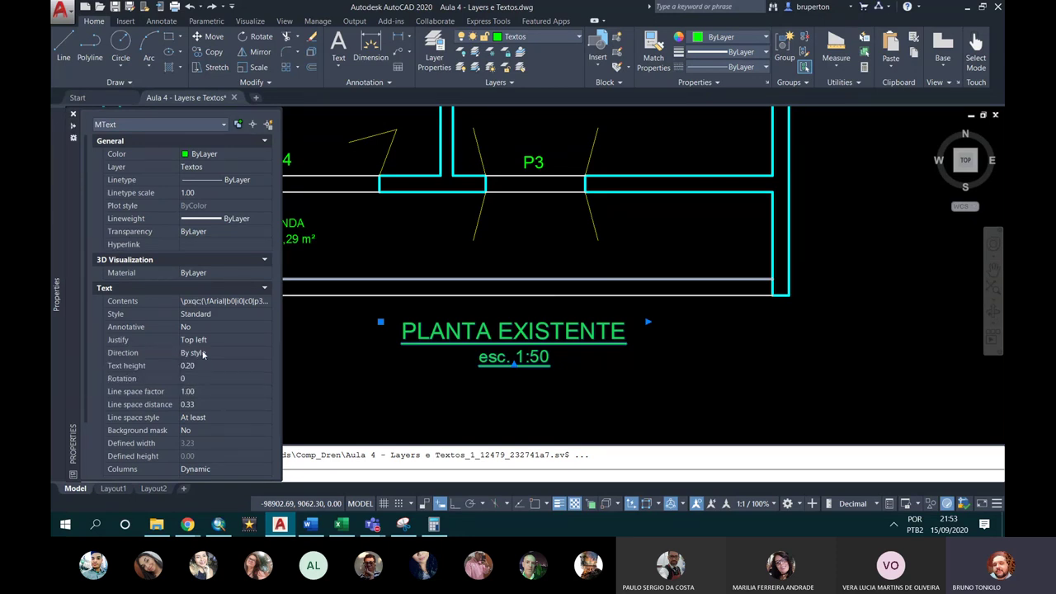
{"action": "left_click", "coordinate": [208, 340]}
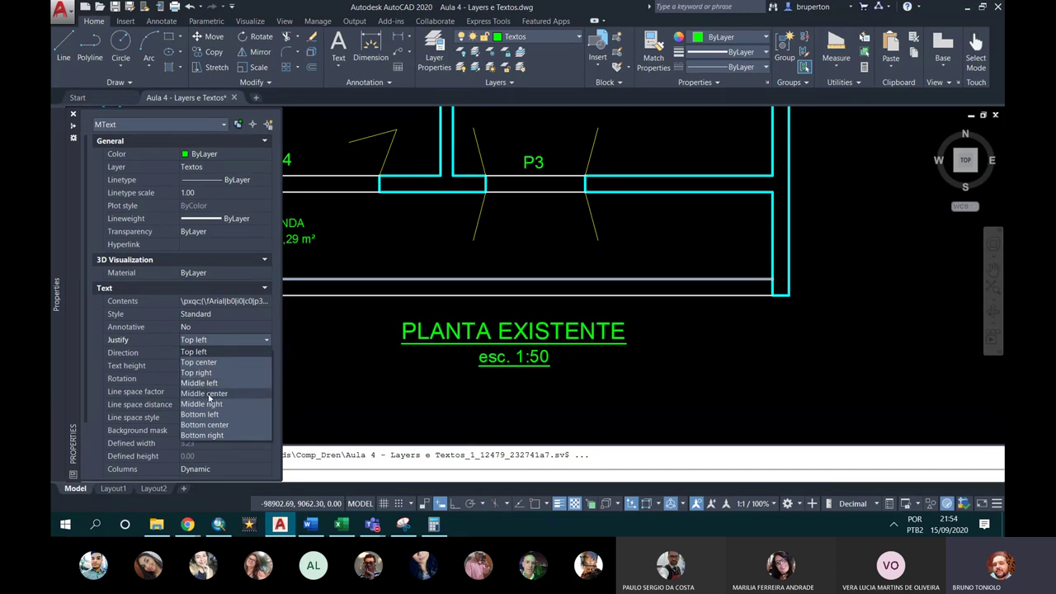
{"action": "left_click", "coordinate": [212, 397]}
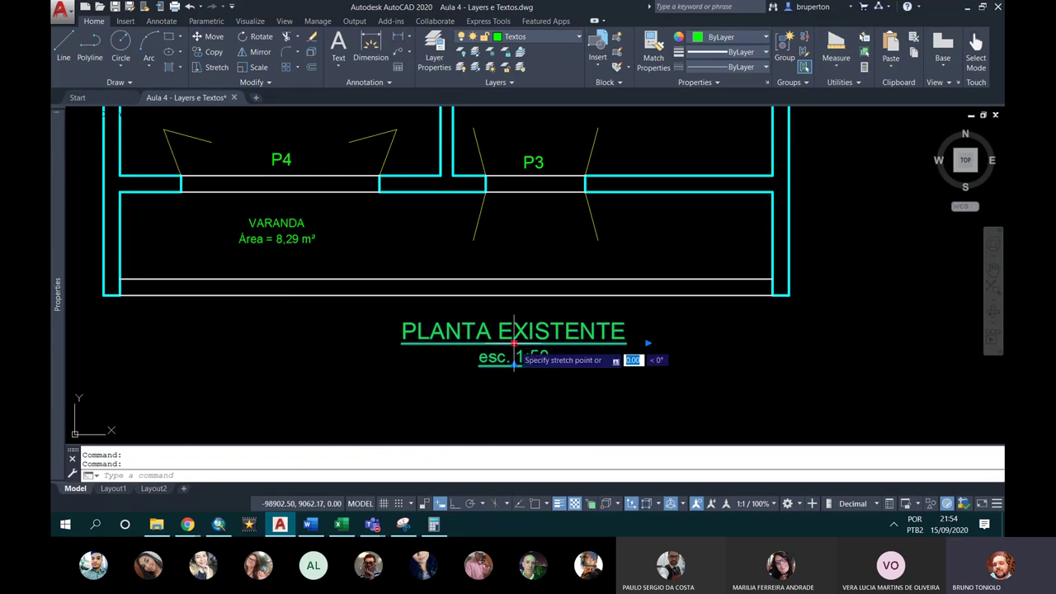
Step: Reposition the title by grip, then MOVE it vertically to sit centred below the balcony
{"action": "left_click", "coordinate": [514, 343]}
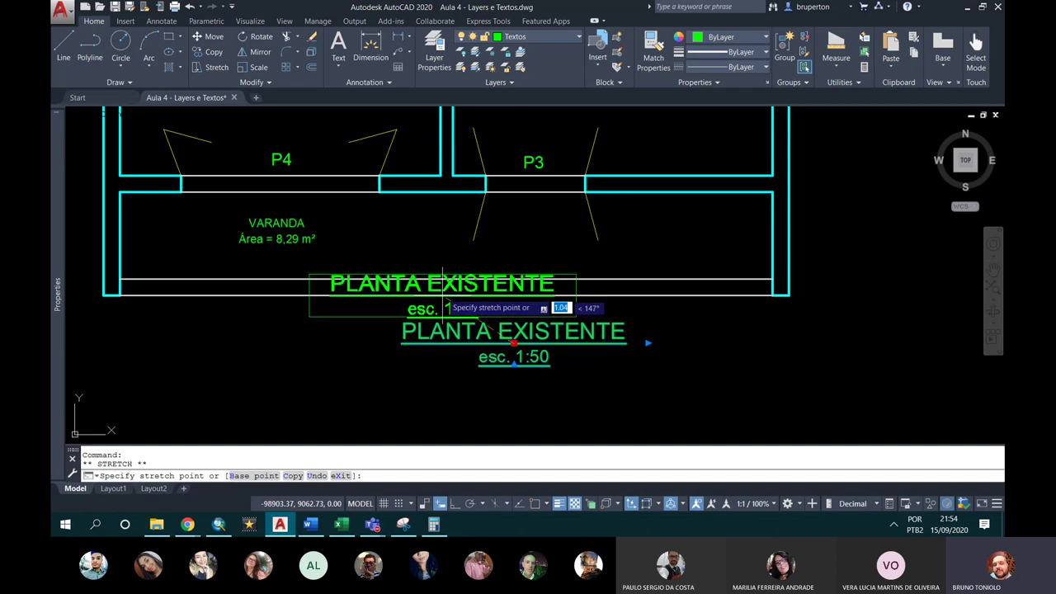
{"action": "key", "text": "F3"}
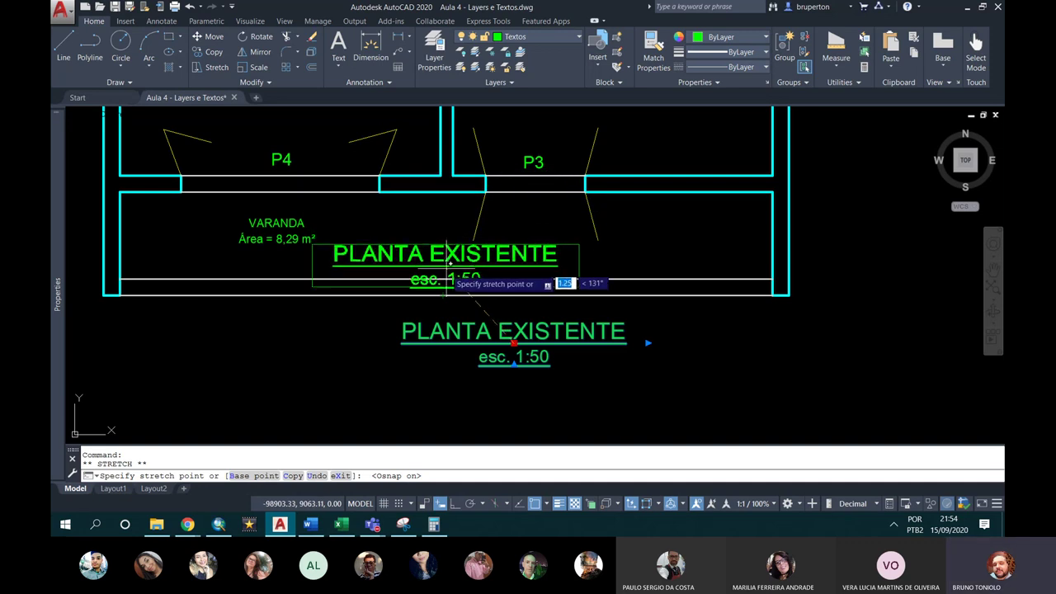
{"action": "left_click", "coordinate": [447, 285]}
{"action": "type", "text": "m"}
{"action": "key", "text": "Return"}
{"action": "left_click", "coordinate": [446, 288]}
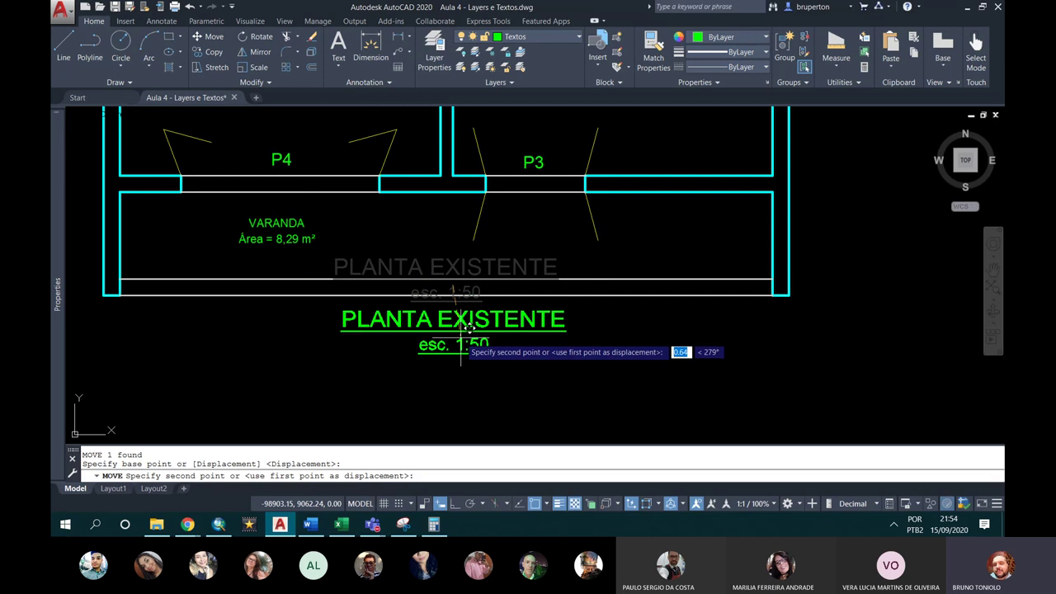
{"action": "key", "text": "F8"}
{"action": "scroll", "coordinate": [454, 330], "scroll_direction": "down", "scroll_amount": 2}
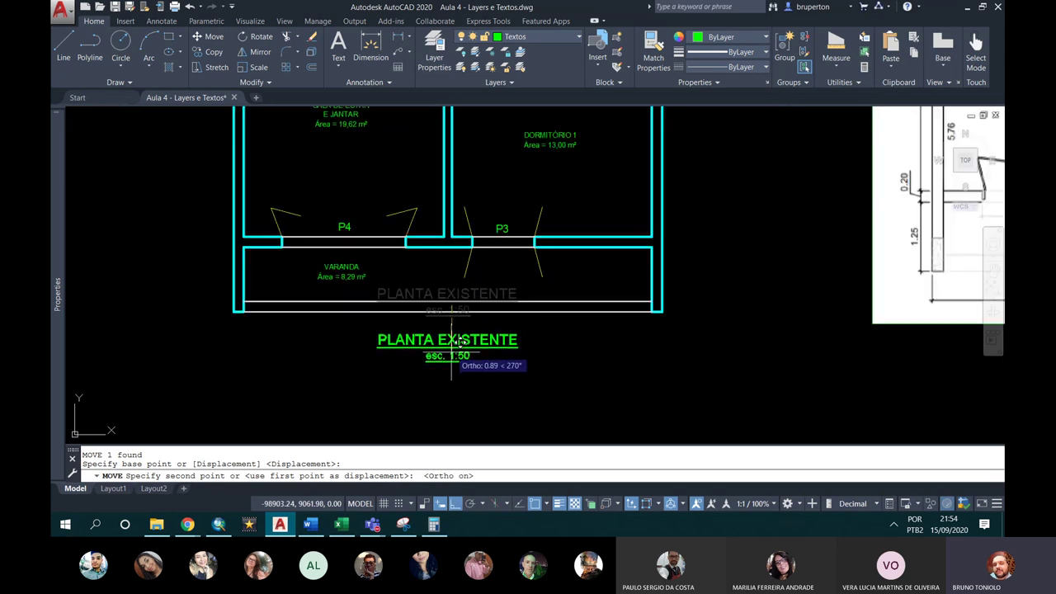
{"action": "left_click", "coordinate": [451, 341]}
Step: Zoom and pan to frame the floor plan with its title
{"action": "scroll", "coordinate": [458, 354], "scroll_direction": "down", "scroll_amount": 3}
{"action": "scroll", "coordinate": [465, 362], "scroll_direction": "up", "scroll_amount": 5}
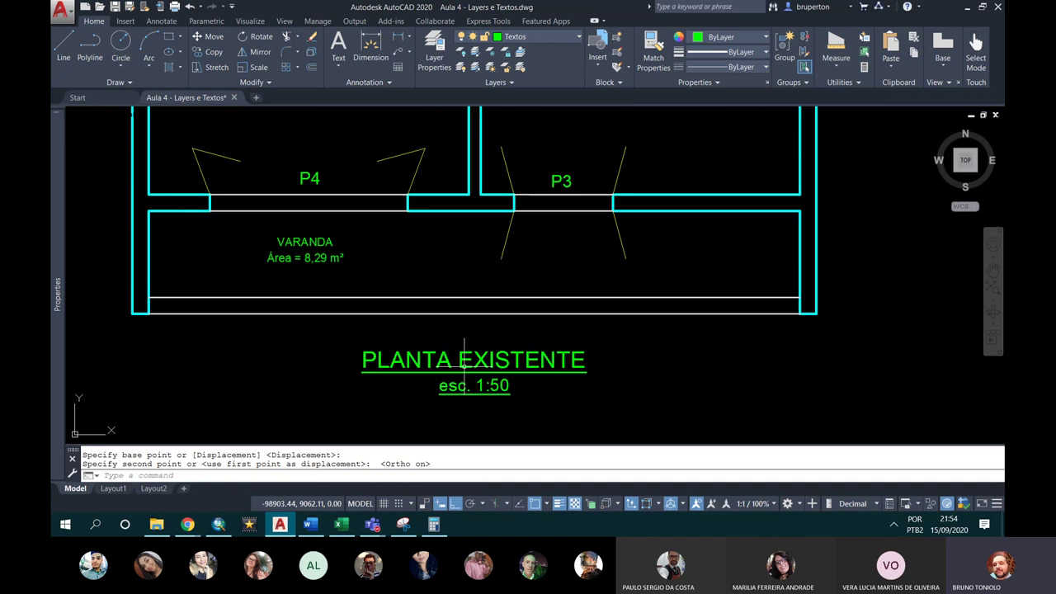
{"action": "scroll", "coordinate": [464, 361], "scroll_direction": "down", "scroll_amount": 2}
{"action": "scroll", "coordinate": [465, 362], "scroll_direction": "down", "scroll_amount": 2}
{"action": "scroll", "coordinate": [445, 223], "scroll_direction": "down", "scroll_amount": 1}
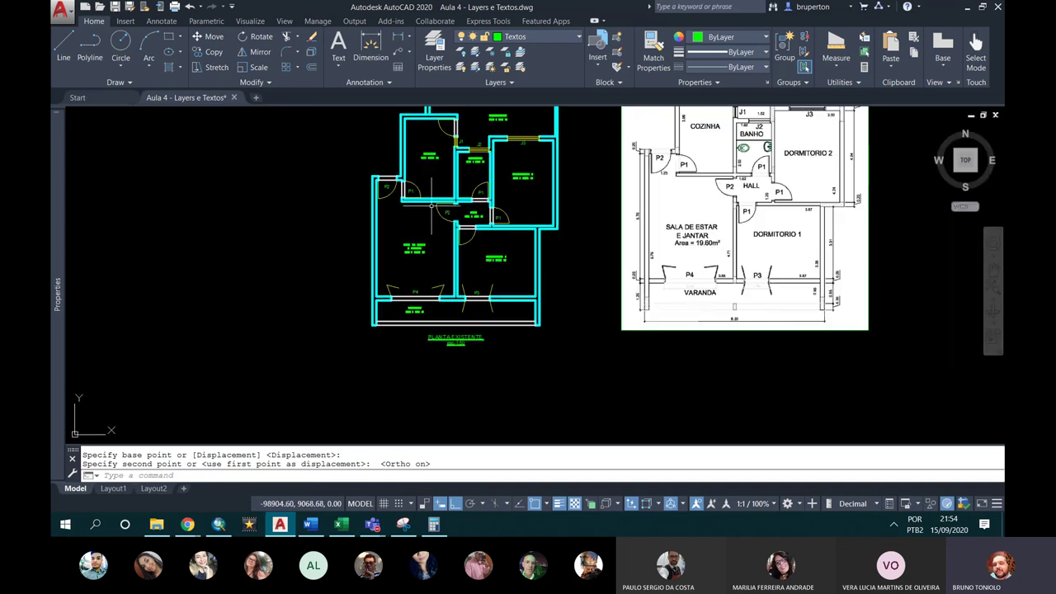
{"action": "middle_click_drag", "start_coordinate": [485, 204], "coordinate": [492, 274]}
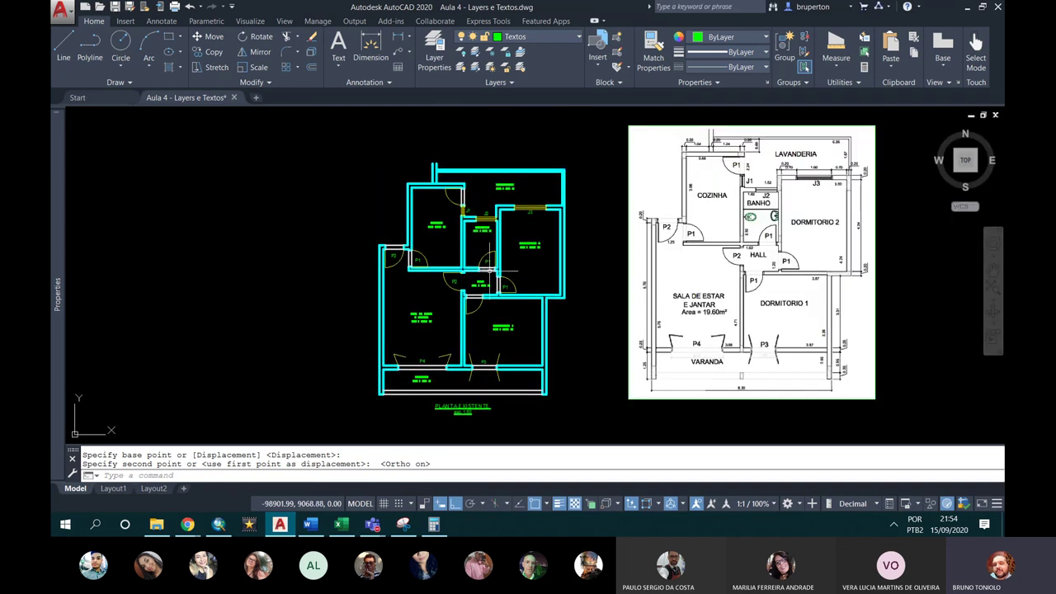
{"action": "scroll", "coordinate": [477, 347], "scroll_direction": "up", "scroll_amount": 2}
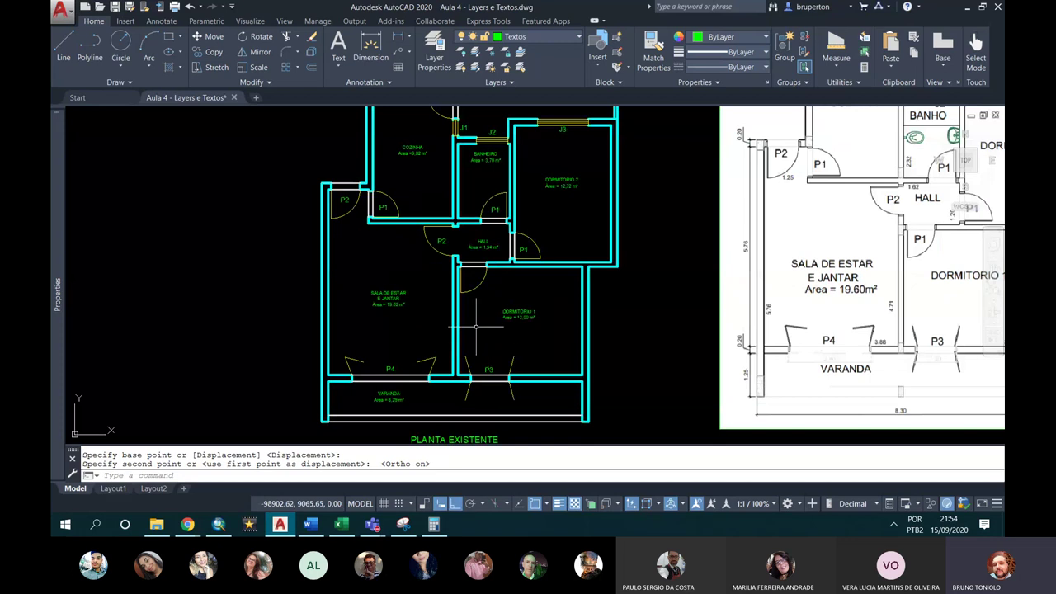
{"action": "middle_click_drag", "start_coordinate": [476, 327], "coordinate": [440, 305]}
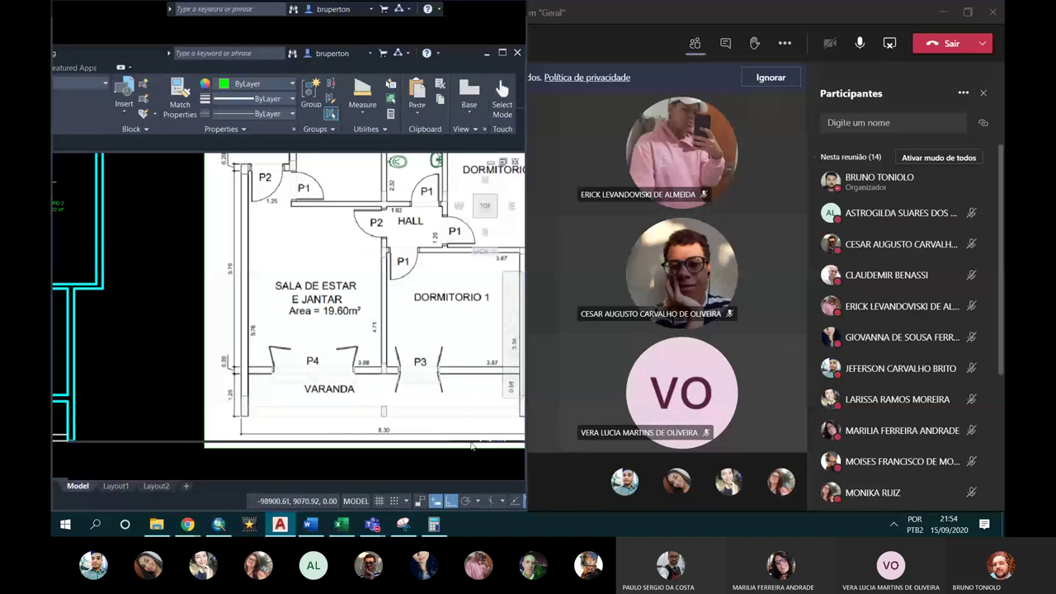
Step: Snap AutoCAD to the left half beside the Layout1 PDF in Chrome
{"action": "key", "text": "super+Left"}
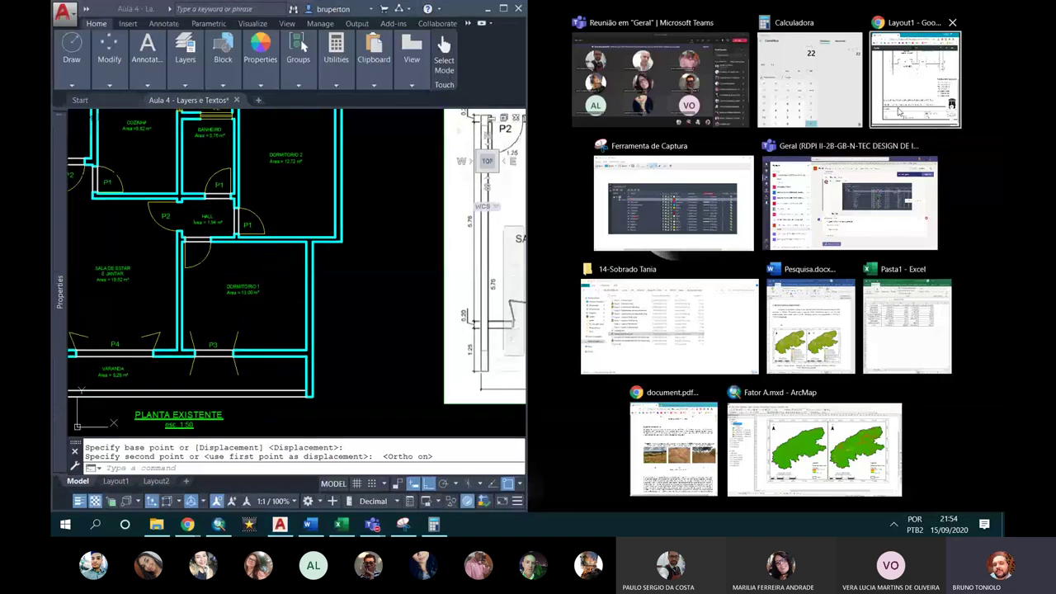
{"action": "left_click", "coordinate": [899, 111]}
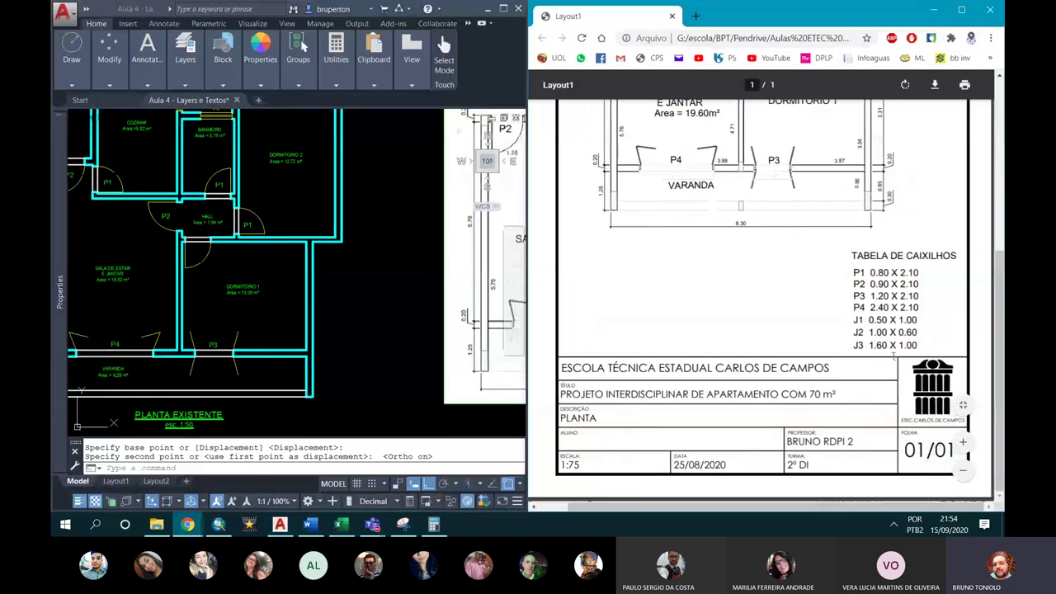
{"action": "left_click", "coordinate": [346, 292]}
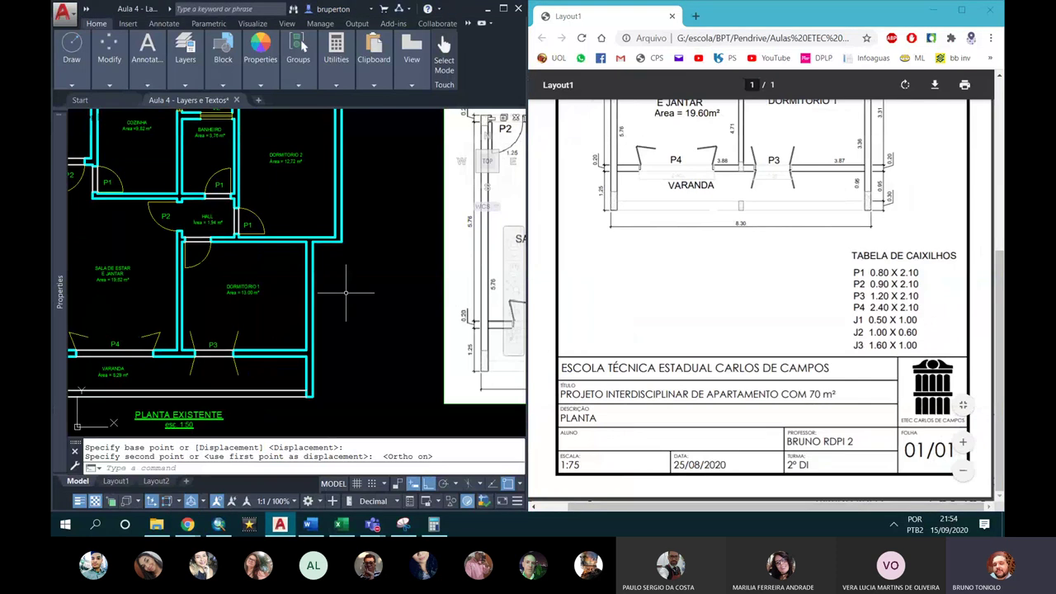
Step: Start copying the DORMITÓRIO 1 label from a picked base point
{"action": "scroll", "coordinate": [248, 281], "scroll_direction": "down", "scroll_amount": 2}
{"action": "scroll", "coordinate": [231, 285], "scroll_direction": "up", "scroll_amount": 4}
{"action": "left_click", "coordinate": [230, 282]}
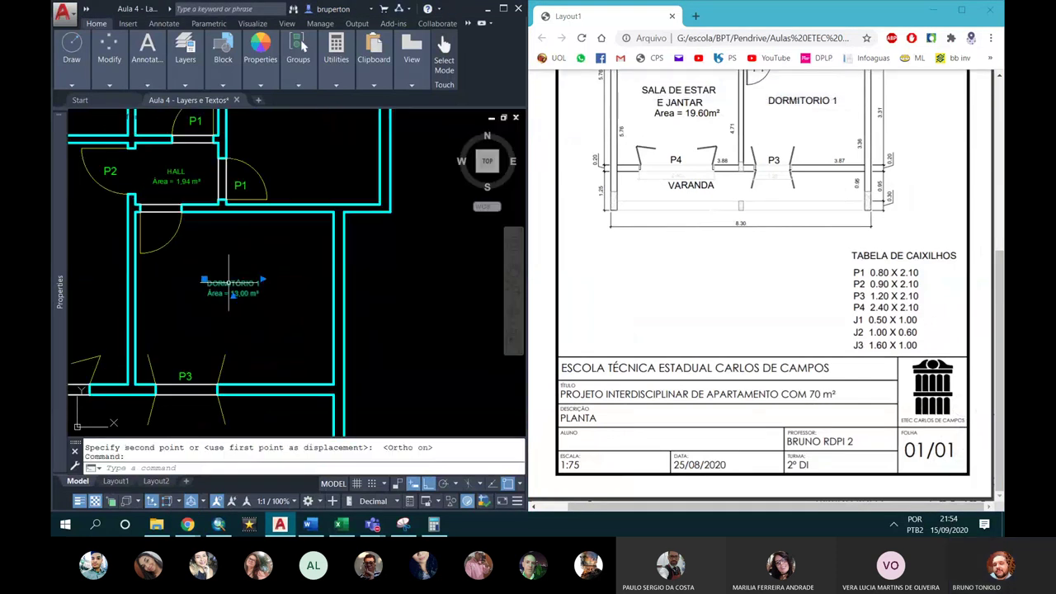
{"action": "type", "text": "co"}
{"action": "key", "text": "Return"}
{"action": "left_click", "coordinate": [231, 284]}
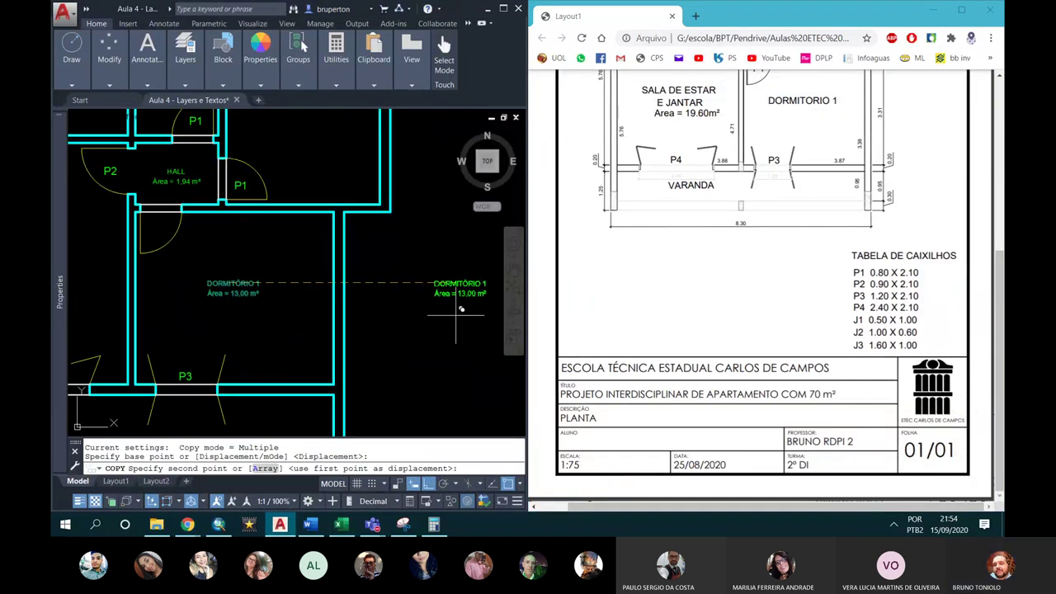
Step: Place the DORMITÓRIO 1 label copy in the empty area to the right
{"action": "middle_click_drag", "start_coordinate": [446, 272], "coordinate": [280, 235]}
{"action": "left_click", "coordinate": [271, 246]}
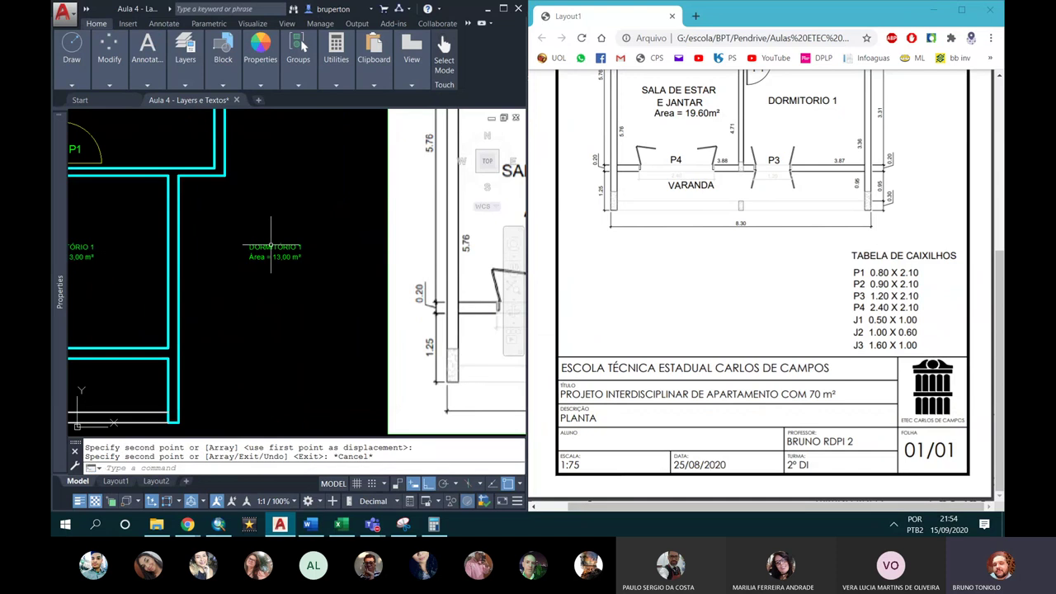
{"action": "key", "text": "Escape"}
Step: Rewrite the copy as TABELA DE ESQUADRIAS with P1 0.80 x 2.10 m and P2 0,90 x 2,10 m
{"action": "double_click", "coordinate": [277, 251]}
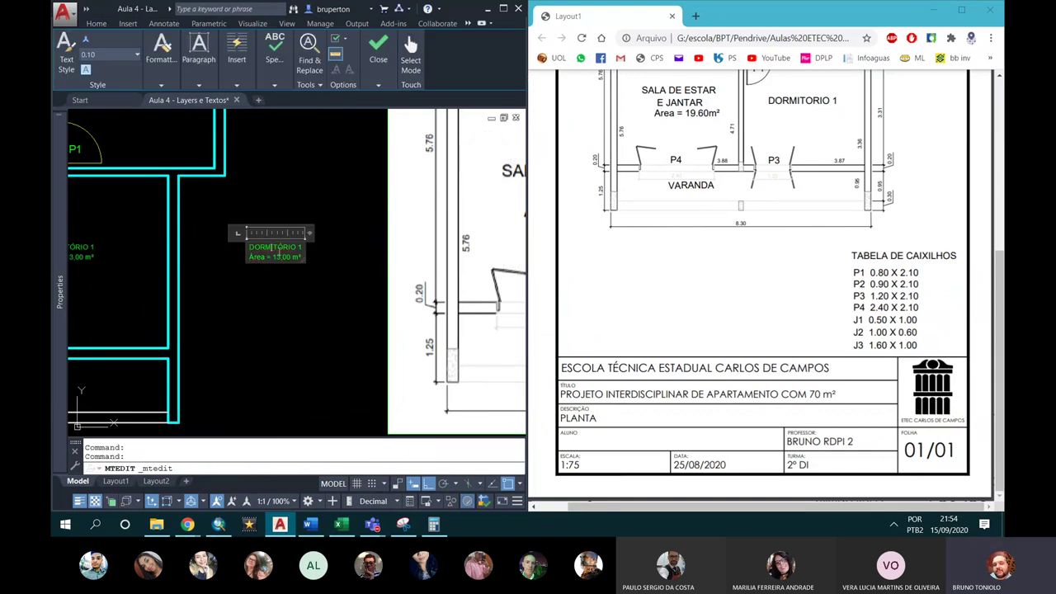
{"action": "type", "text": "TABELA DE ESQUADRIAS"}
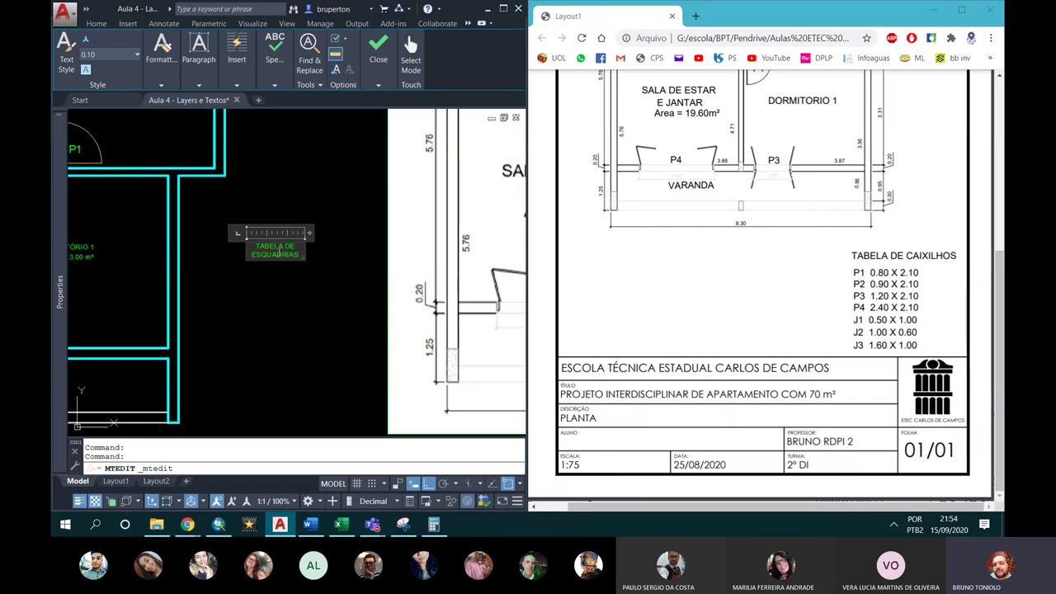
{"action": "left_click_drag", "start_coordinate": [302, 257], "coordinate": [357, 289]}
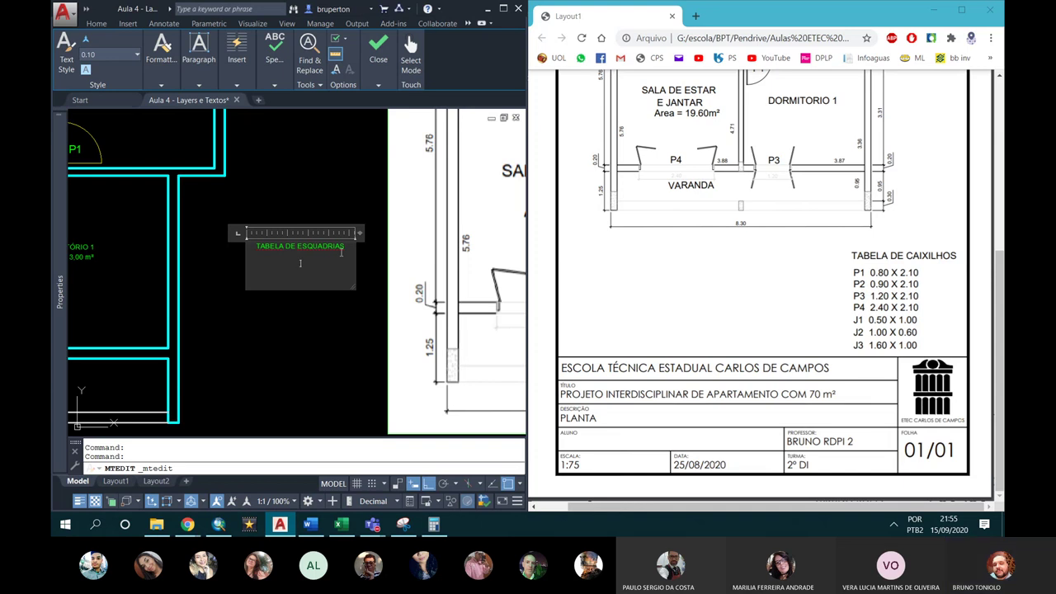
{"action": "type", "text": "P1- 0.80 X "}
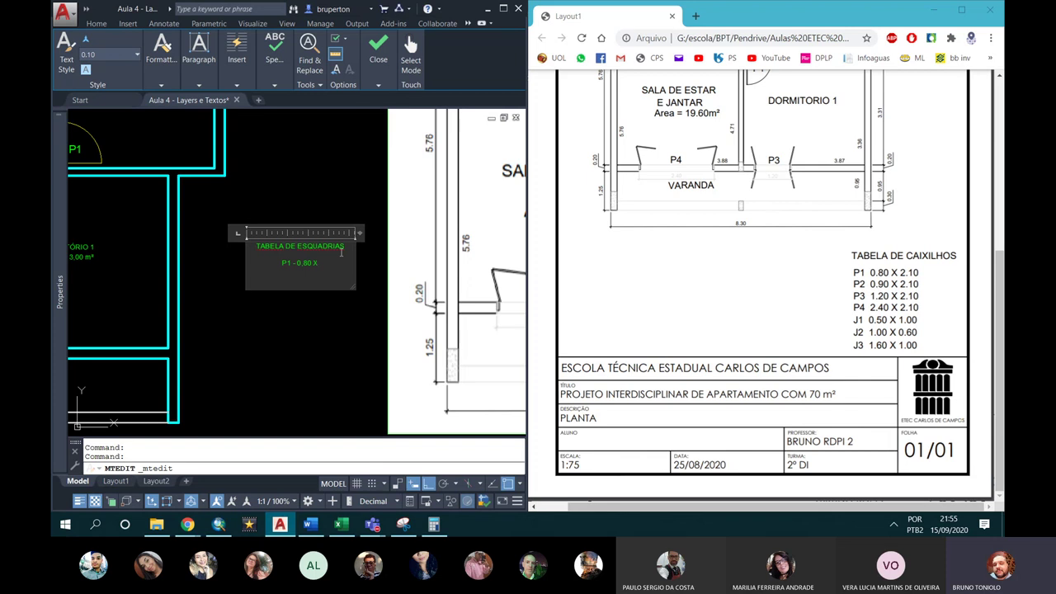
{"action": "type", "text": "2.10 m"}
{"action": "key", "text": "Return"}
{"action": "type", "text": "P2"}
{"action": "type", "text": " - 0,90 x "}
{"action": "type", "text": "2,10"}
{"action": "type", "text": " m"}
Step: Add P3 1,20 x 2,10 m and windows J1 0,50 x 1,00, J2 1,00 x 0,60, J3 1,60 x 1,00 m
{"action": "key", "text": "BackSpace"}
{"action": "key", "text": "BackSpace"}
{"action": "type", "text": "- 1,20 X"}
{"action": "type", "text": " 2,10"}
{"action": "type", "text": " m"}
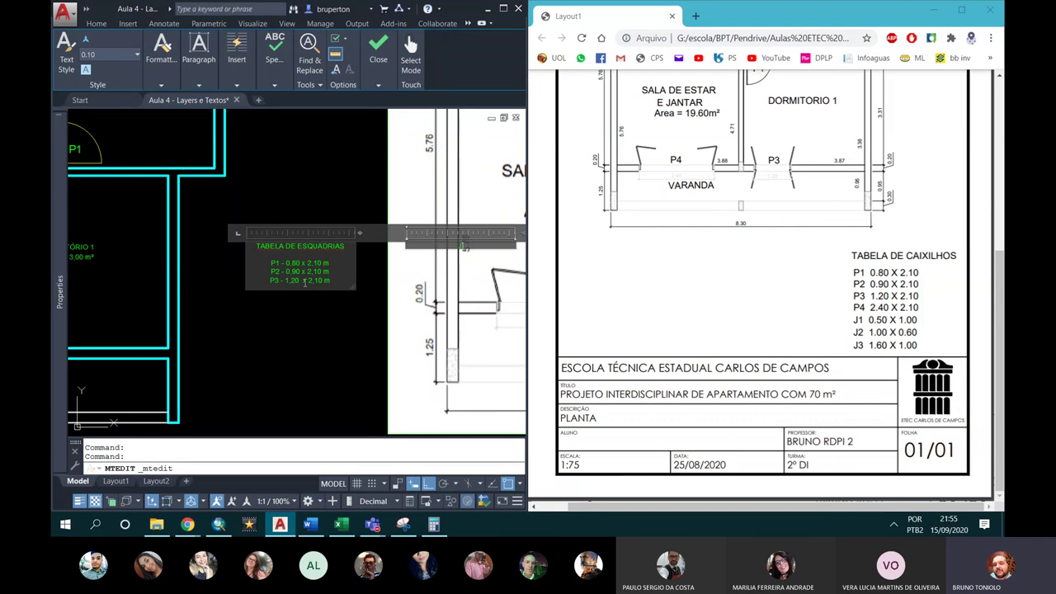
{"action": "key", "text": "Return"}
{"action": "type", "text": "J1"}
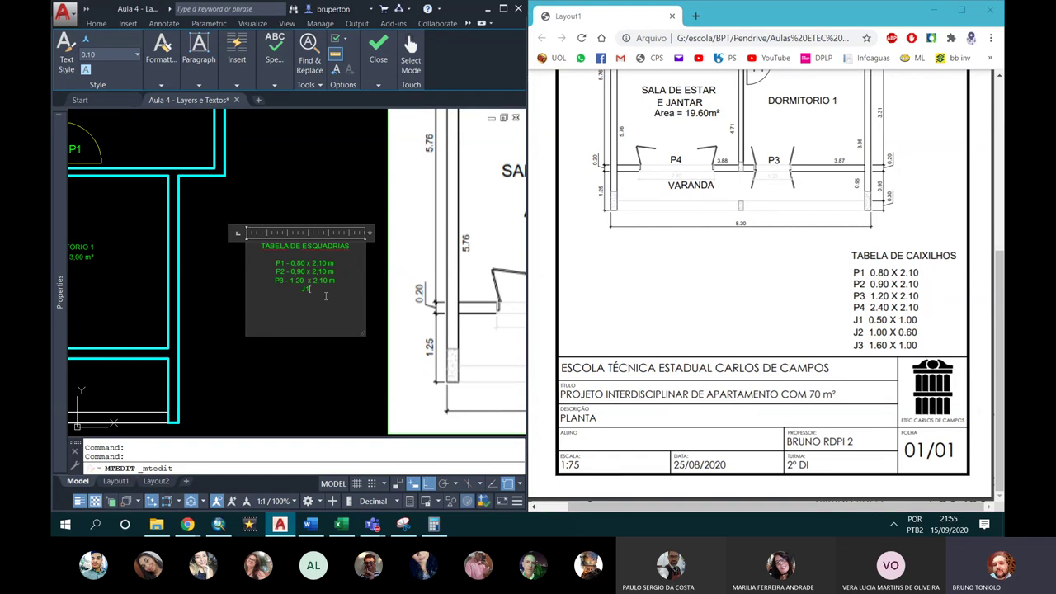
{"action": "type", "text": " - 0,50 x 1"}
{"action": "type", "text": " 1,00 m"}
{"action": "type", "text": " - "}
{"action": "type", "text": "1,00 x"}
{"action": "type", "text": " 0,60"}
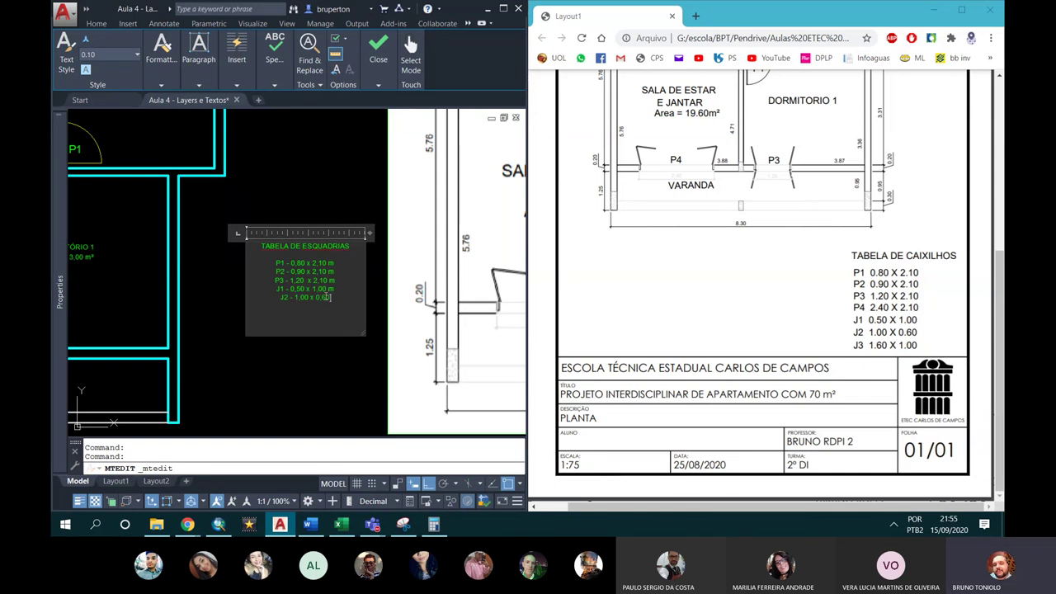
{"action": "type", "text": " m"}
{"action": "key", "text": "BackSpace"}
{"action": "key", "text": "BackSpace"}
{"action": "type", "text": "J3 ="}
{"action": "key", "text": "BackSpace"}
{"action": "type", "text": "-"}
{"action": "type", "text": " 1,60 x 1,00 m"}
Step: Shrink the table's text frame and add 'P4 - 2,40 x 2,10' as a new line between P3 and J1
{"action": "scroll", "coordinate": [323, 296], "scroll_direction": "up", "scroll_amount": 2}
{"action": "scroll", "coordinate": [361, 322], "scroll_direction": "up", "scroll_amount": 2}
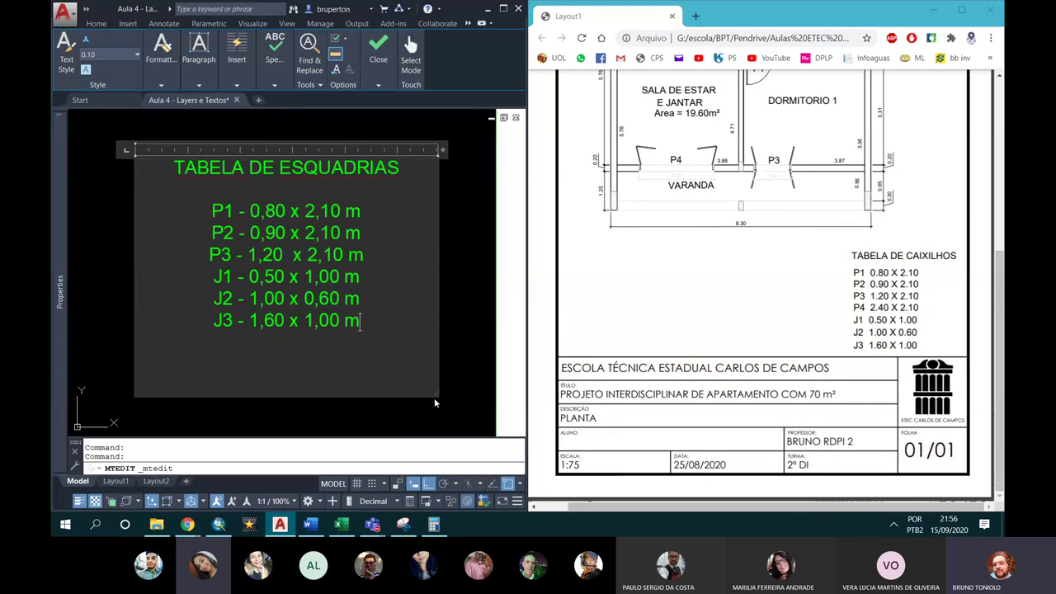
{"action": "mouse_move", "coordinate": [437, 397]}
{"action": "left_mouse_down"}
{"action": "mouse_move", "coordinate": [398, 341]}
{"action": "mouse_move", "coordinate": [411, 353]}
{"action": "left_mouse_up"}
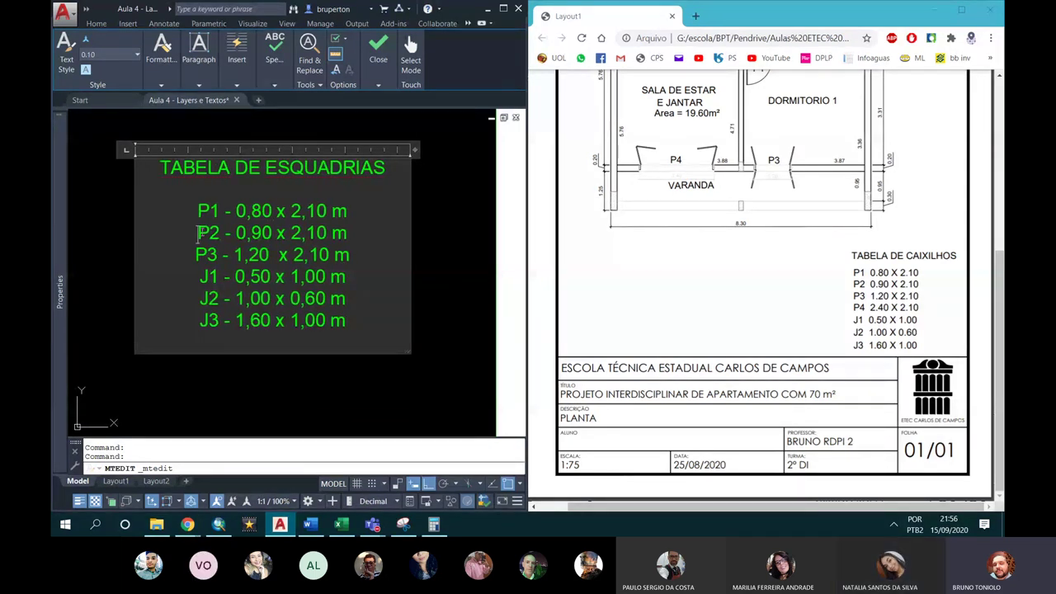
{"action": "left_click", "coordinate": [204, 258]}
{"action": "key", "text": "Down"}
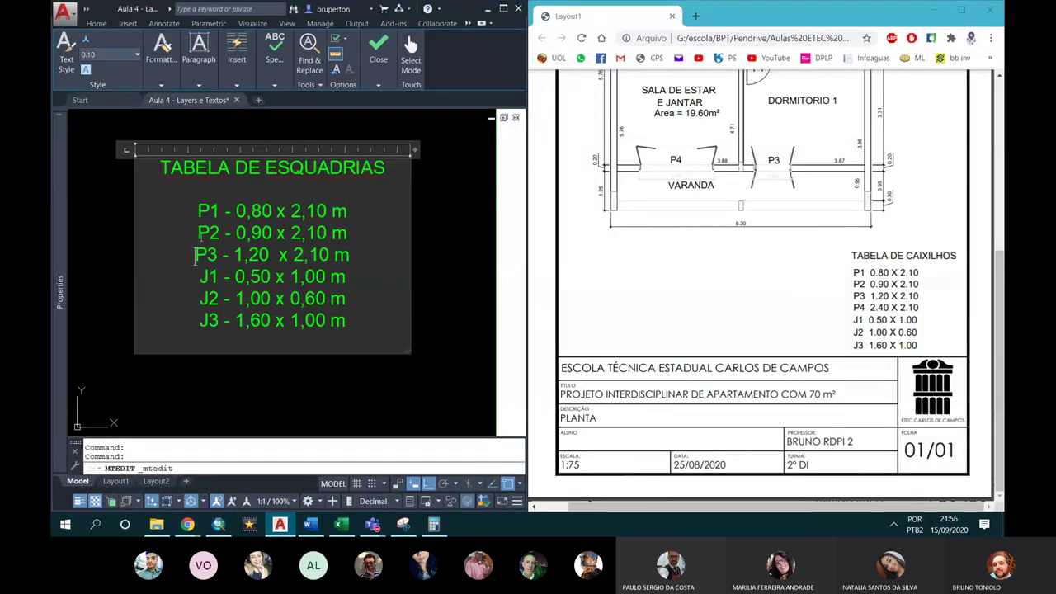
{"action": "key", "text": "Return"}
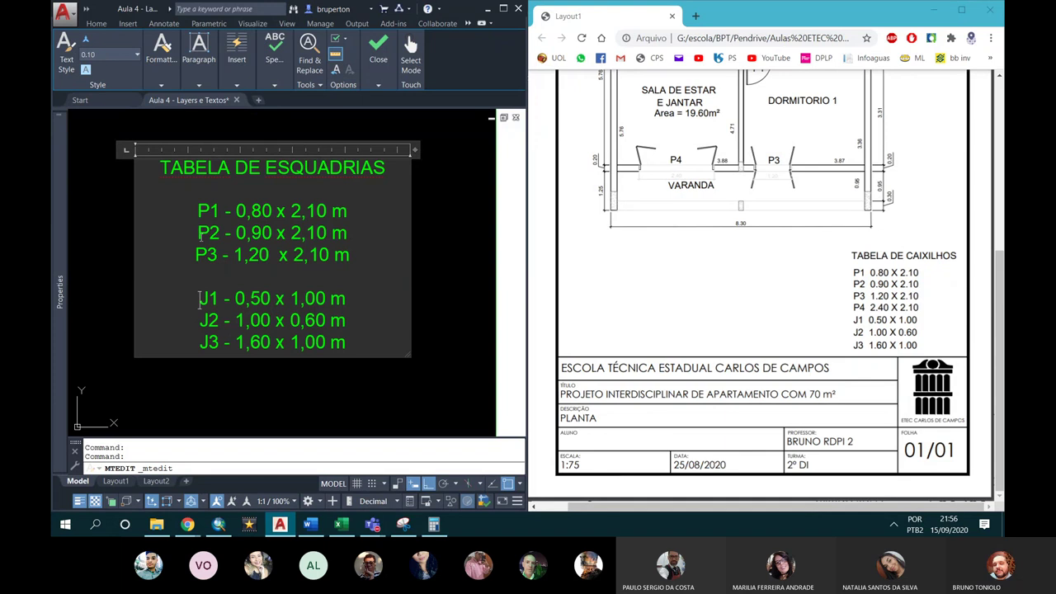
{"action": "type", "text": "P4 - 2,40"}
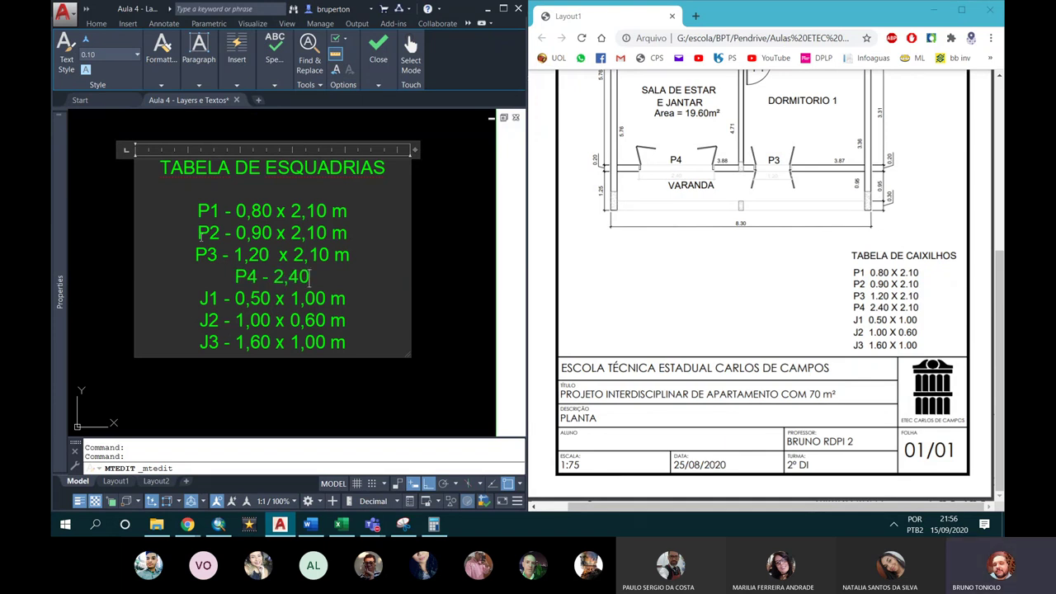
{"action": "type", "text": " x 2,10"}
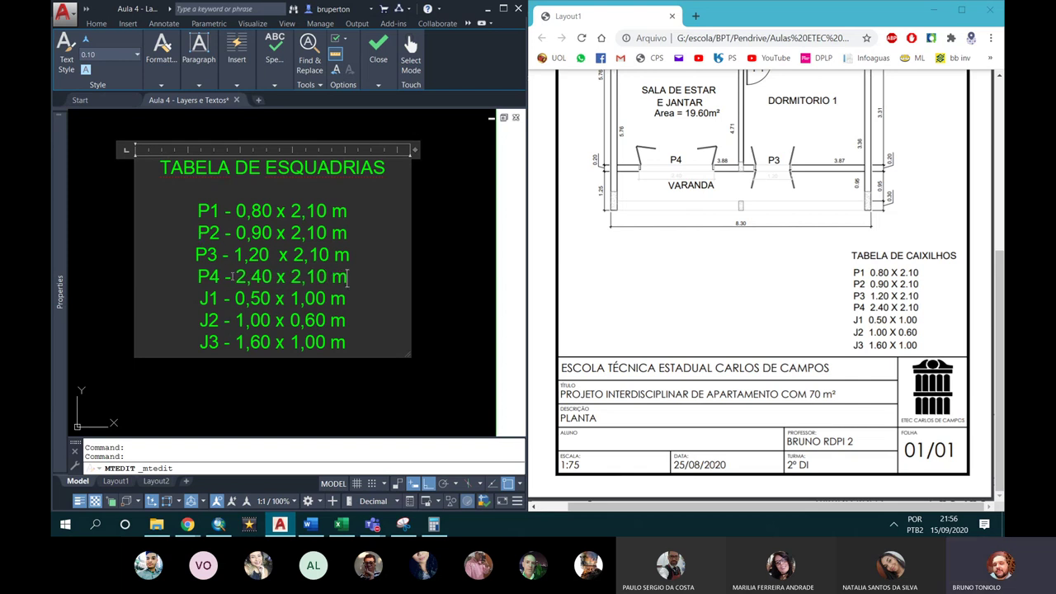
{"action": "left_click", "coordinate": [341, 423]}
{"action": "scroll", "coordinate": [334, 285], "scroll_direction": "down", "scroll_amount": 5}
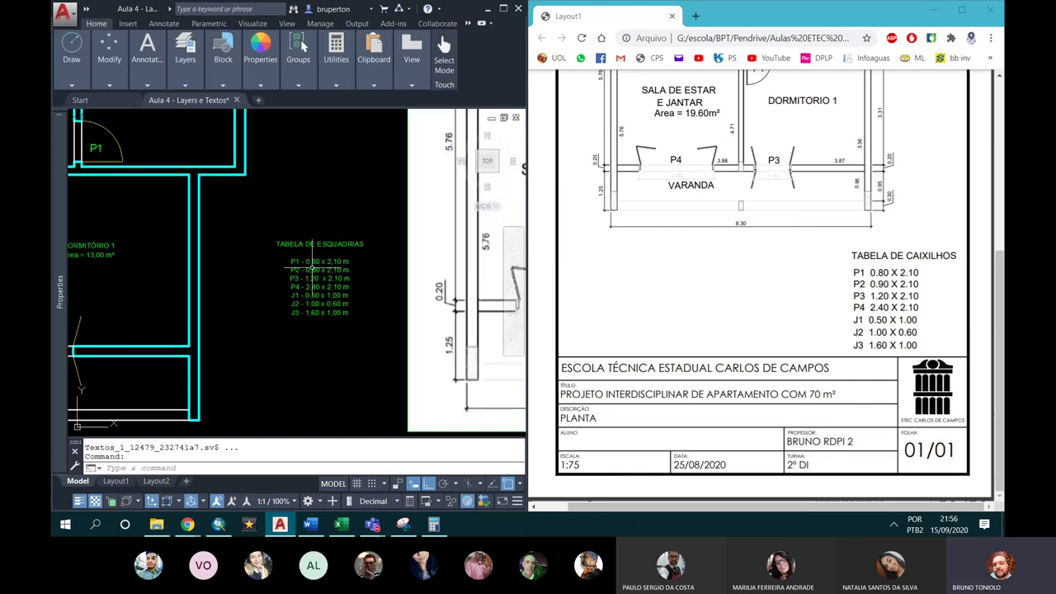
Step: Move the table to the right of DORMITÓRIO 1 and maximize the AutoCAD window
{"action": "left_click", "coordinate": [321, 279]}
{"action": "key", "text": "m"}
{"action": "key", "text": "Return"}
{"action": "mouse_move", "coordinate": [321, 279]}
{"action": "middle_mouse_down"}
{"action": "mouse_move", "coordinate": [410, 312]}
{"action": "mouse_move", "coordinate": [369, 256]}
{"action": "middle_mouse_up"}
{"action": "left_click", "coordinate": [410, 312]}
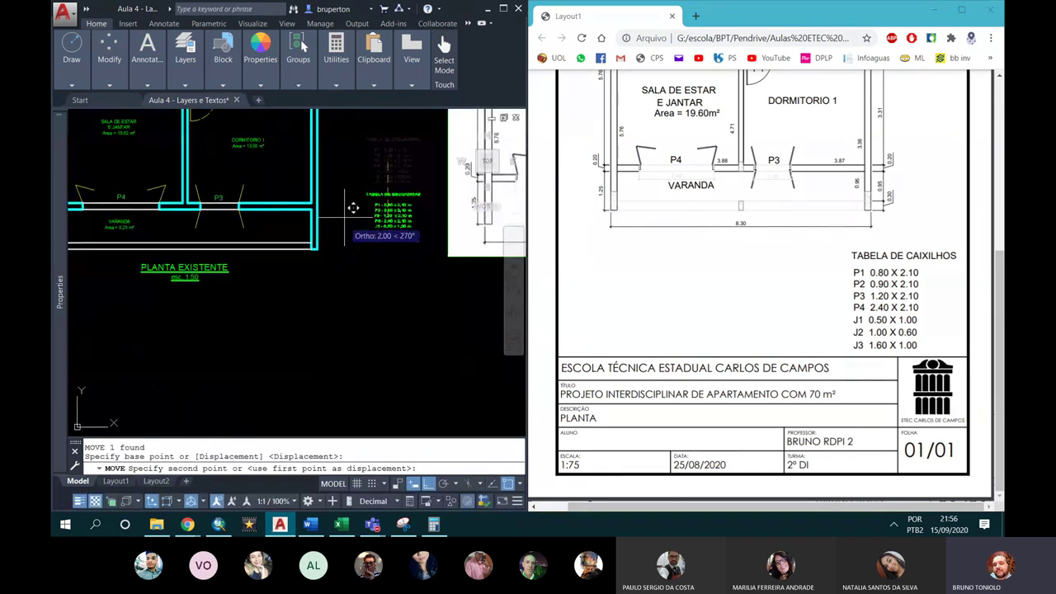
{"action": "left_click", "coordinate": [397, 323]}
{"action": "scroll", "coordinate": [398, 323], "scroll_direction": "up", "scroll_amount": 2}
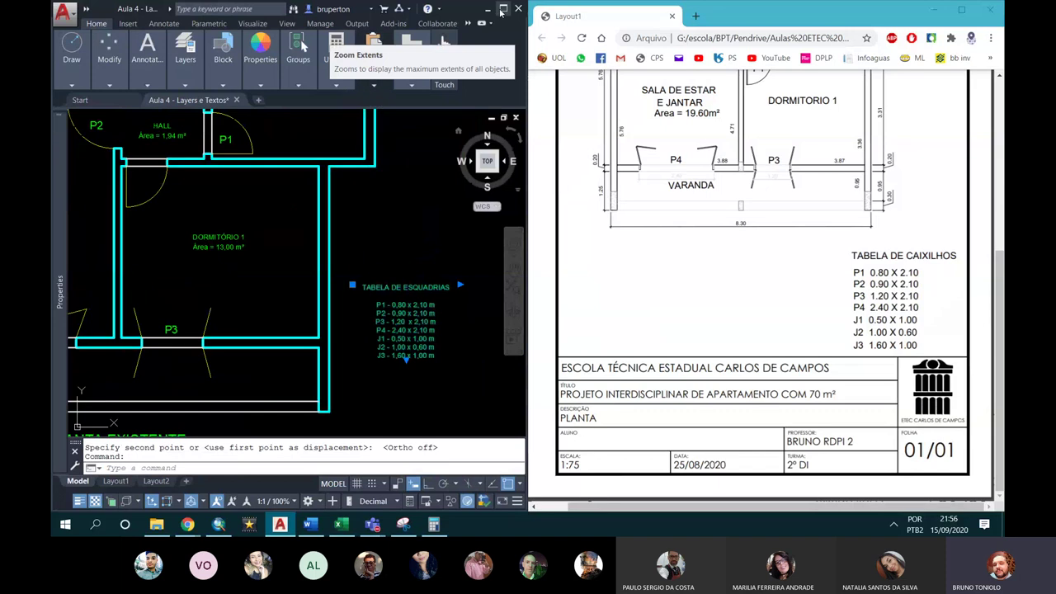
{"action": "left_click", "coordinate": [503, 9]}
Step: Move the table below the floor plan, beside the PLANTA EXISTENTE title
{"action": "scroll", "coordinate": [597, 286], "scroll_direction": "up", "scroll_amount": 2}
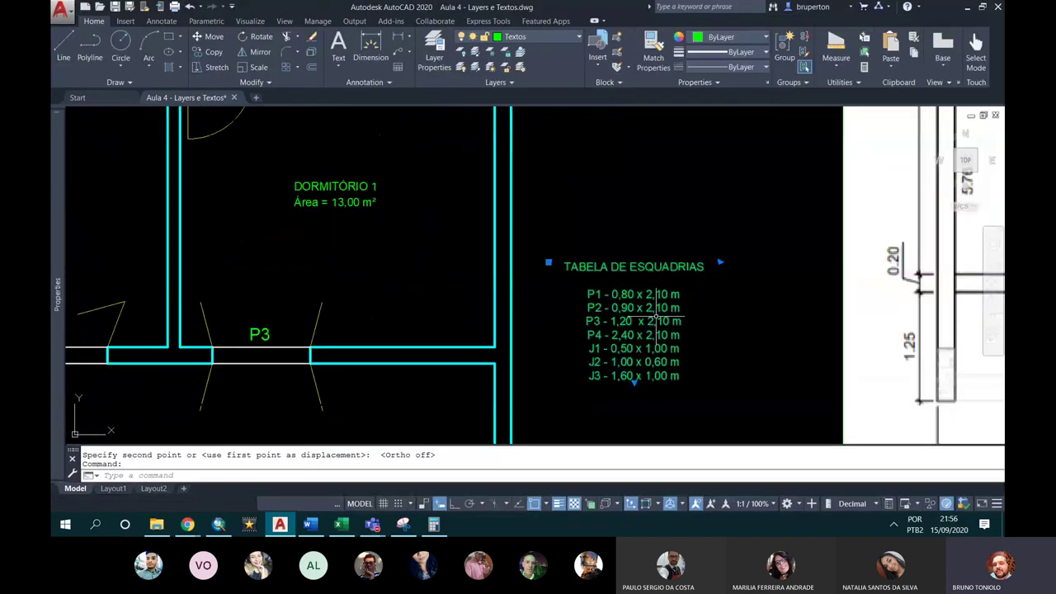
{"action": "middle_click_drag", "start_coordinate": [641, 318], "coordinate": [575, 257]}
{"action": "scroll", "coordinate": [573, 259], "scroll_direction": "down", "scroll_amount": 3}
{"action": "left_click", "coordinate": [561, 264]}
{"action": "type", "text": "m"}
{"action": "key", "text": "Return"}
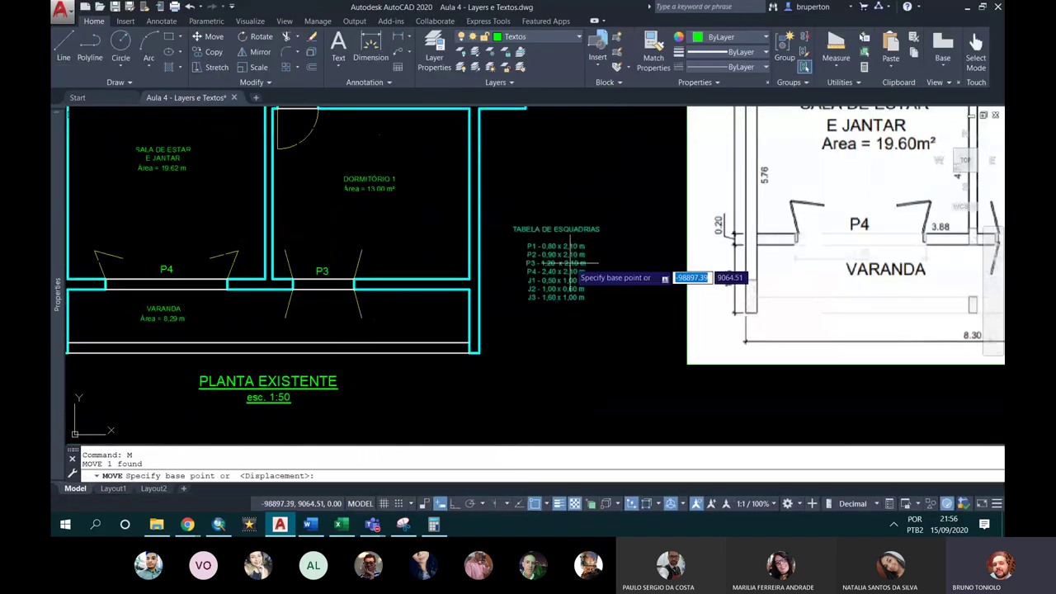
{"action": "left_click", "coordinate": [580, 276]}
{"action": "scroll", "coordinate": [487, 198], "scroll_direction": "up", "scroll_amount": 2}
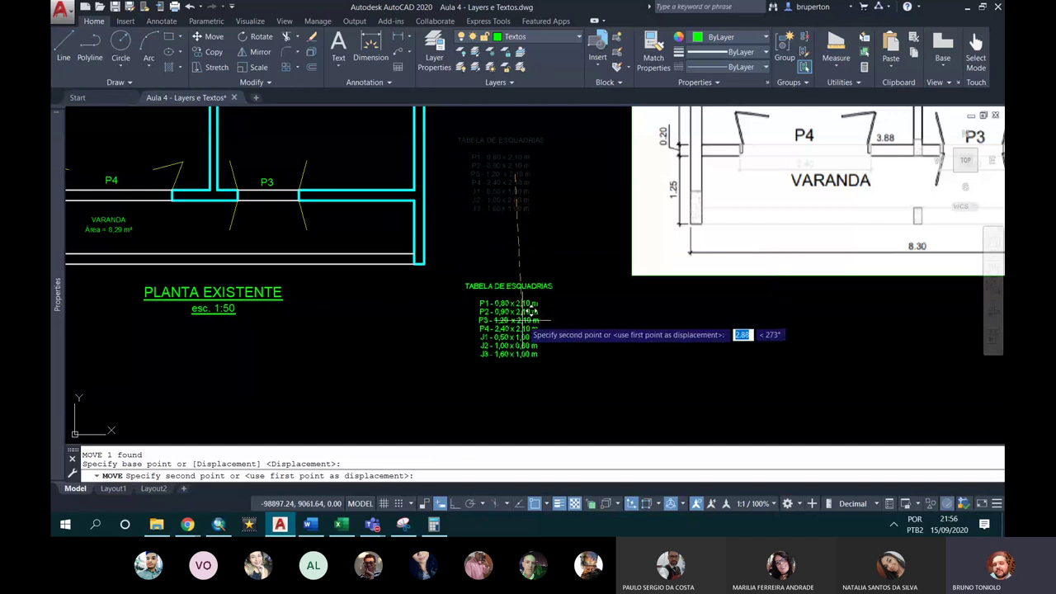
{"action": "middle_click_drag", "start_coordinate": [536, 305], "coordinate": [510, 226]}
{"action": "left_click", "coordinate": [496, 319]}
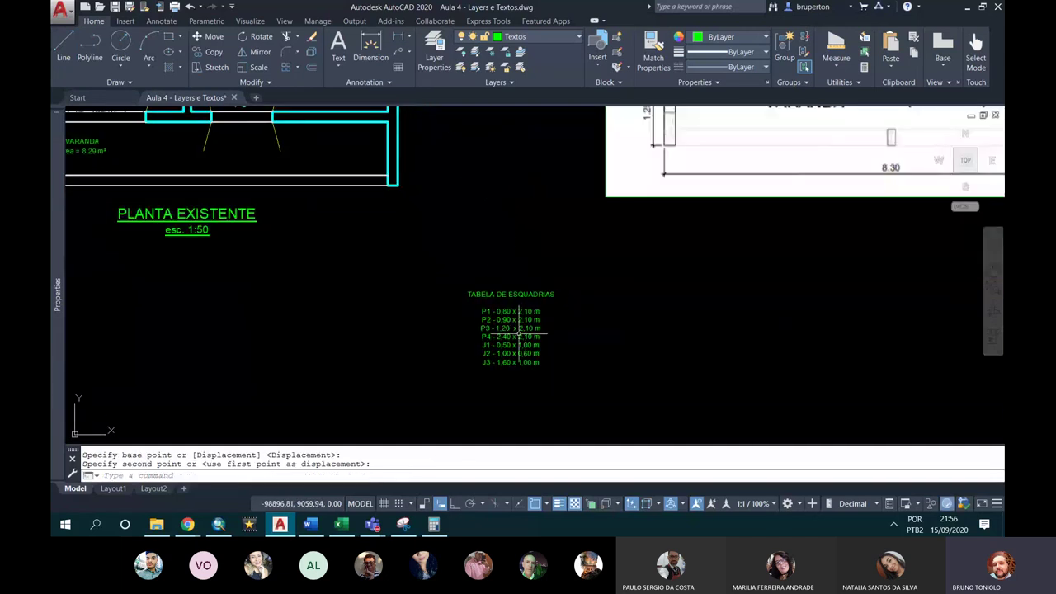
{"action": "scroll", "coordinate": [518, 328], "scroll_direction": "up", "scroll_amount": 3}
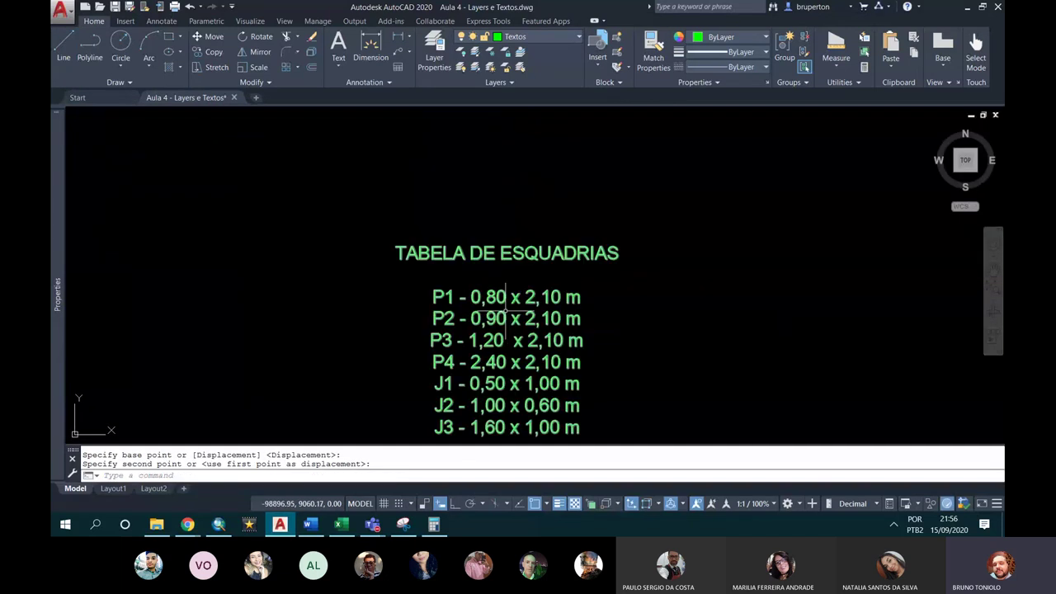
{"action": "scroll", "coordinate": [462, 268], "scroll_direction": "down", "scroll_amount": 3}
{"action": "scroll", "coordinate": [516, 334], "scroll_direction": "up", "scroll_amount": 3}
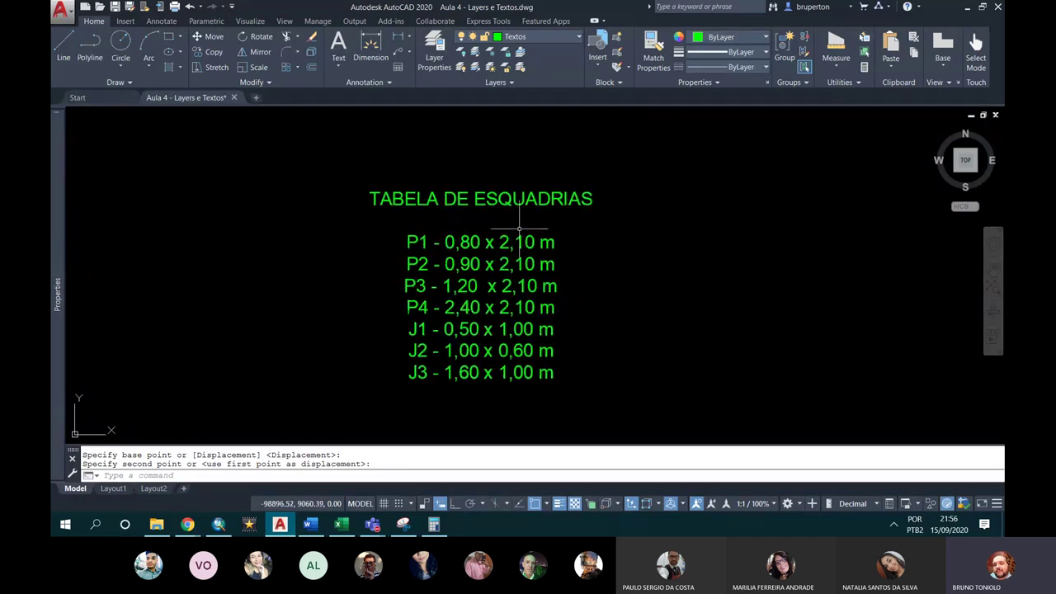
{"action": "scroll", "coordinate": [489, 322], "scroll_direction": "down", "scroll_amount": 2}
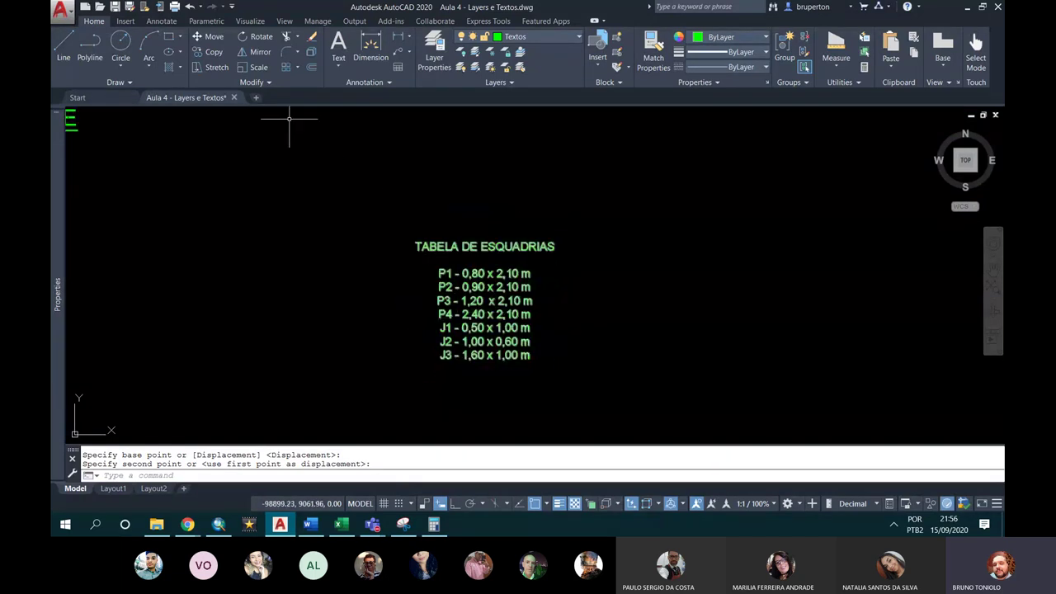
Step: Scale the TABELA DE ESQUADRIAS table by 1.5, anchored at its title's left edge
{"action": "left_click", "coordinate": [257, 72]}
{"action": "left_click", "coordinate": [469, 300]}
{"action": "key", "text": "Return"}
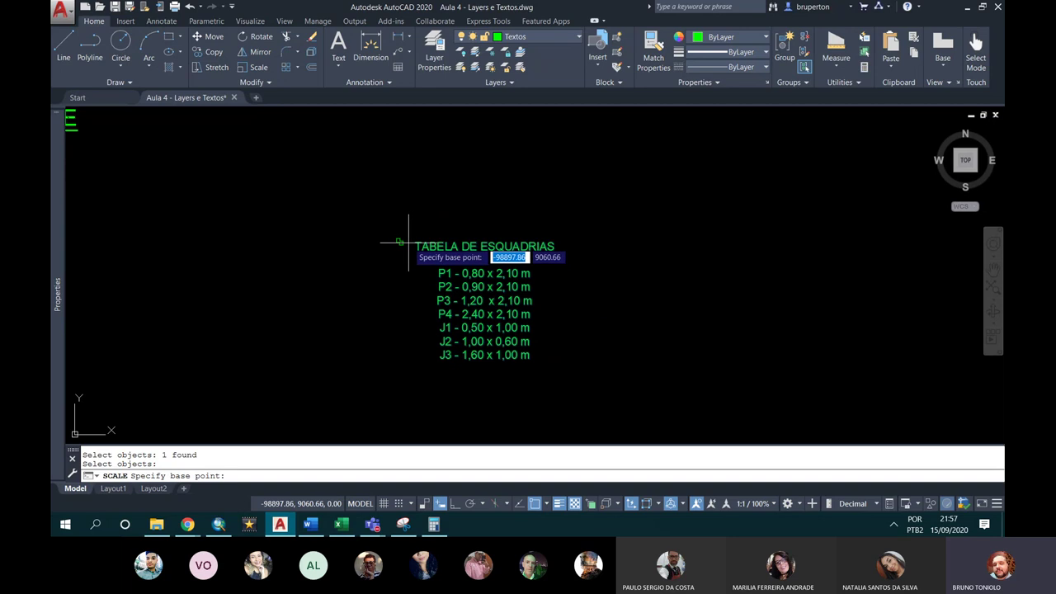
{"action": "left_click", "coordinate": [412, 251]}
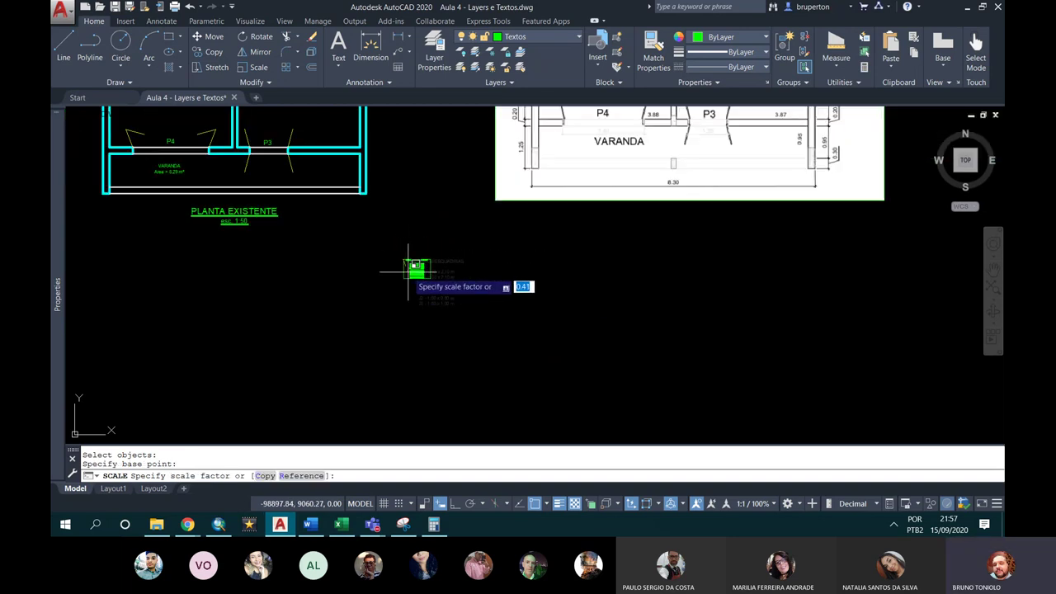
{"action": "scroll", "coordinate": [411, 266], "scroll_direction": "up", "scroll_amount": 2}
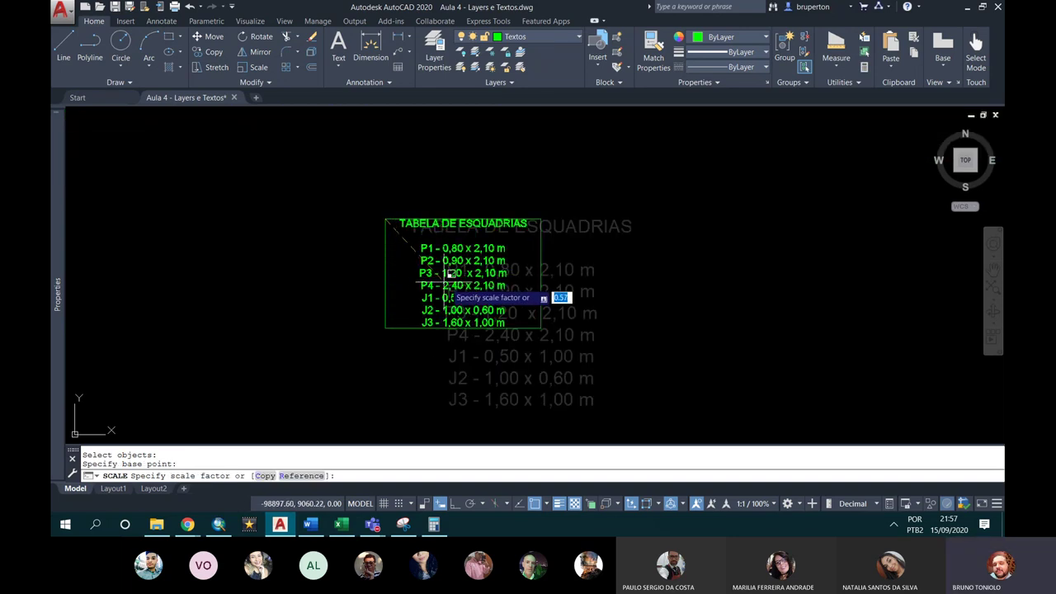
{"action": "scroll", "coordinate": [462, 256], "scroll_direction": "down", "scroll_amount": 3}
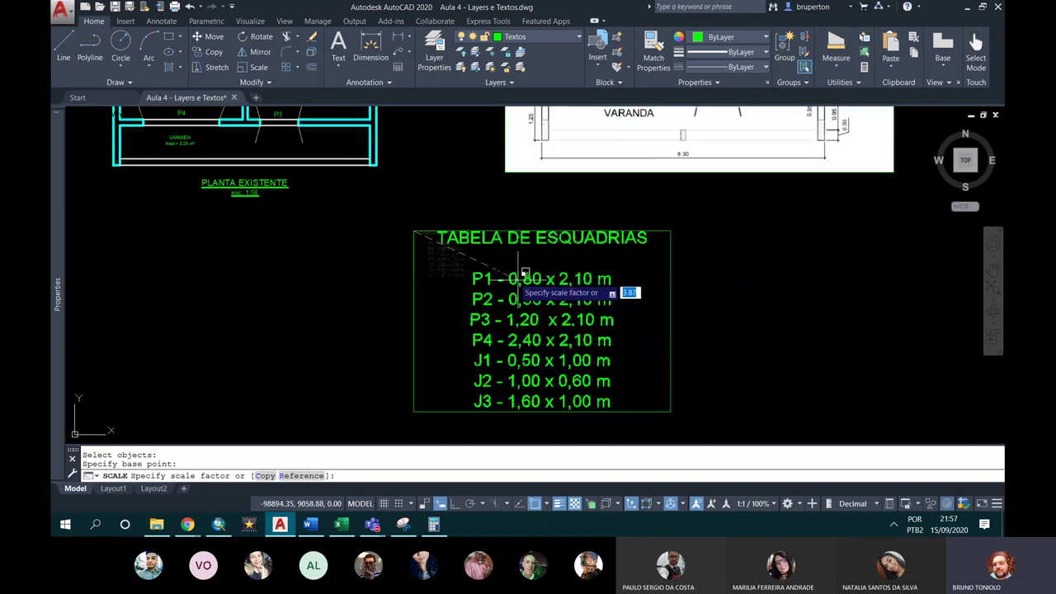
{"action": "scroll", "coordinate": [445, 245], "scroll_direction": "up", "scroll_amount": 2}
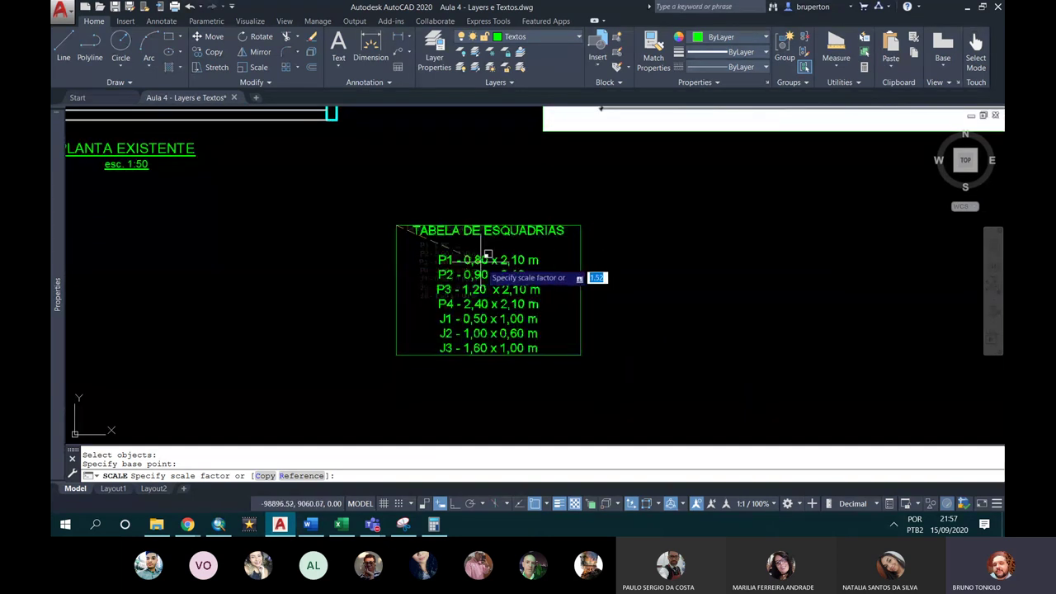
{"action": "scroll", "coordinate": [483, 251], "scroll_direction": "up", "scroll_amount": 1}
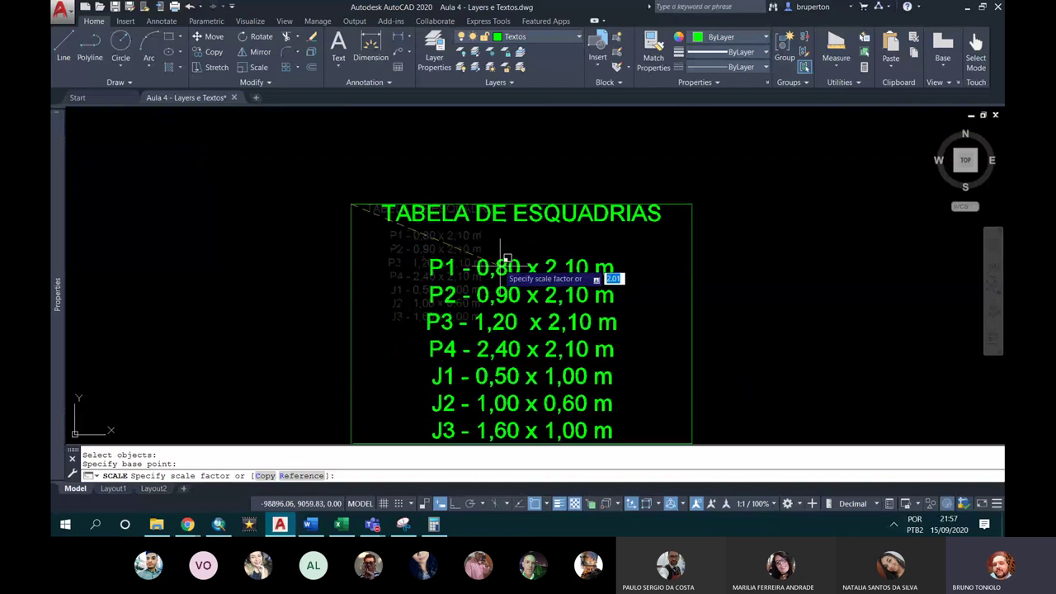
{"action": "scroll", "coordinate": [459, 216], "scroll_direction": "down", "scroll_amount": 2}
{"action": "scroll", "coordinate": [459, 221], "scroll_direction": "up", "scroll_amount": 2}
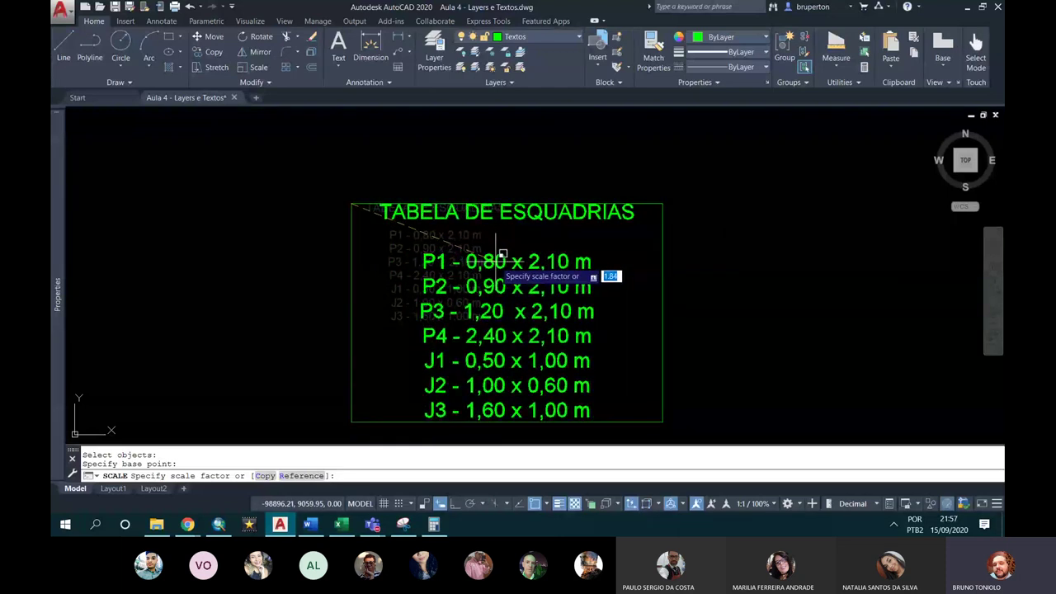
{"action": "scroll", "coordinate": [466, 243], "scroll_direction": "down", "scroll_amount": 3}
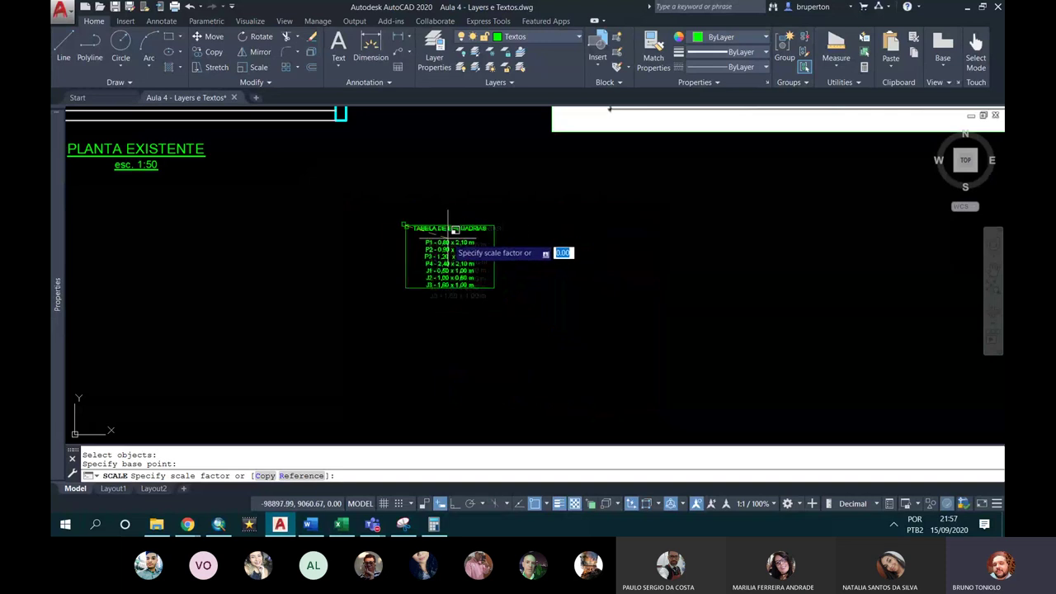
{"action": "scroll", "coordinate": [453, 230], "scroll_direction": "up", "scroll_amount": 2}
{"action": "scroll", "coordinate": [446, 228], "scroll_direction": "up", "scroll_amount": 3}
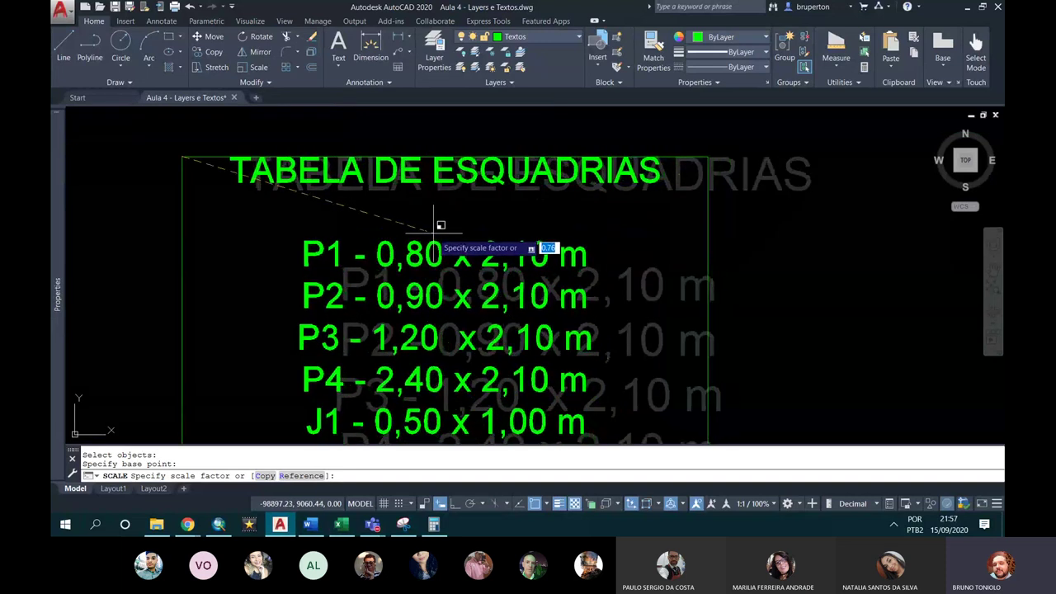
{"action": "scroll", "coordinate": [430, 223], "scroll_direction": "down", "scroll_amount": 1}
{"action": "scroll", "coordinate": [425, 218], "scroll_direction": "down", "scroll_amount": 4}
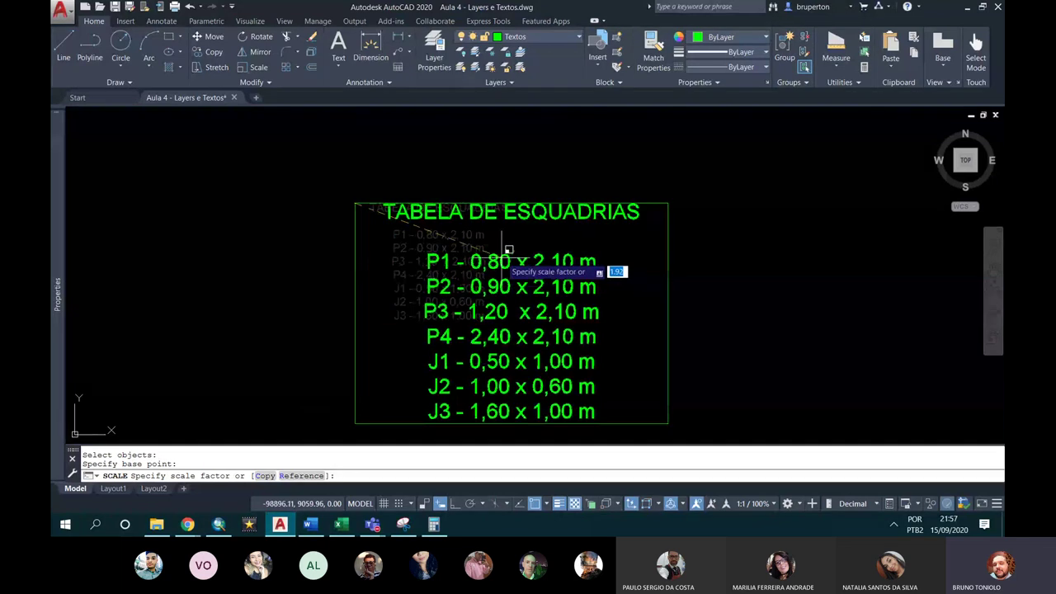
{"action": "scroll", "coordinate": [502, 252], "scroll_direction": "down", "scroll_amount": 5}
{"action": "scroll", "coordinate": [487, 255], "scroll_direction": "up", "scroll_amount": 3}
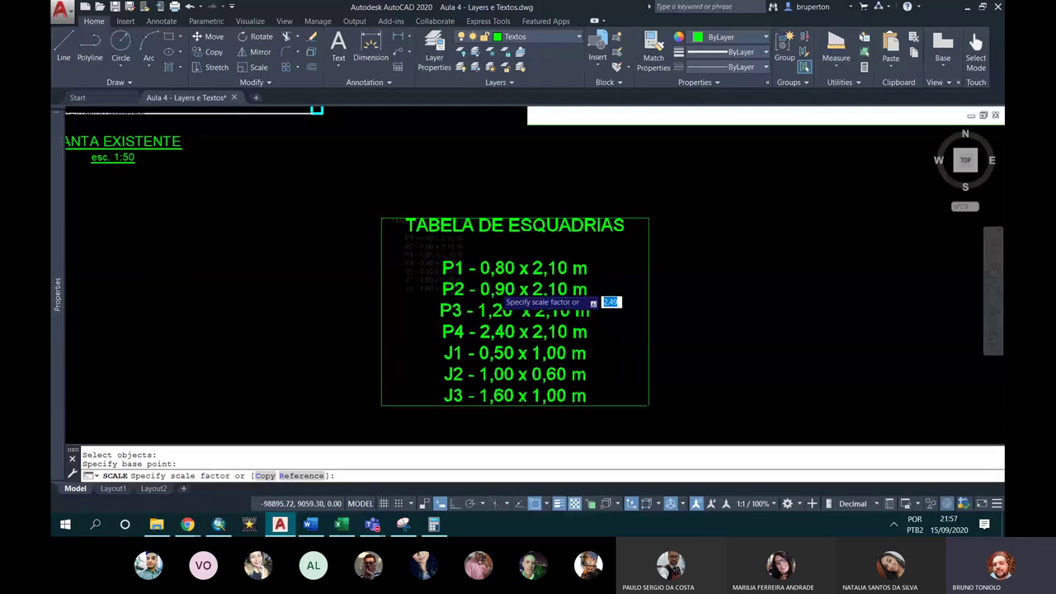
{"action": "scroll", "coordinate": [475, 262], "scroll_direction": "down", "scroll_amount": 4}
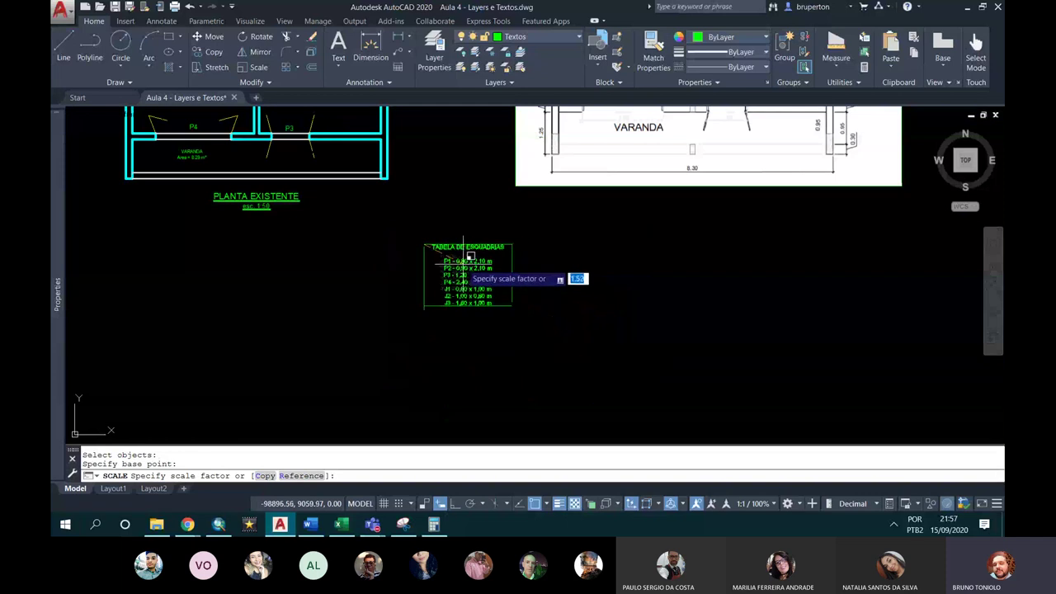
{"action": "scroll", "coordinate": [467, 256], "scroll_direction": "up", "scroll_amount": 2}
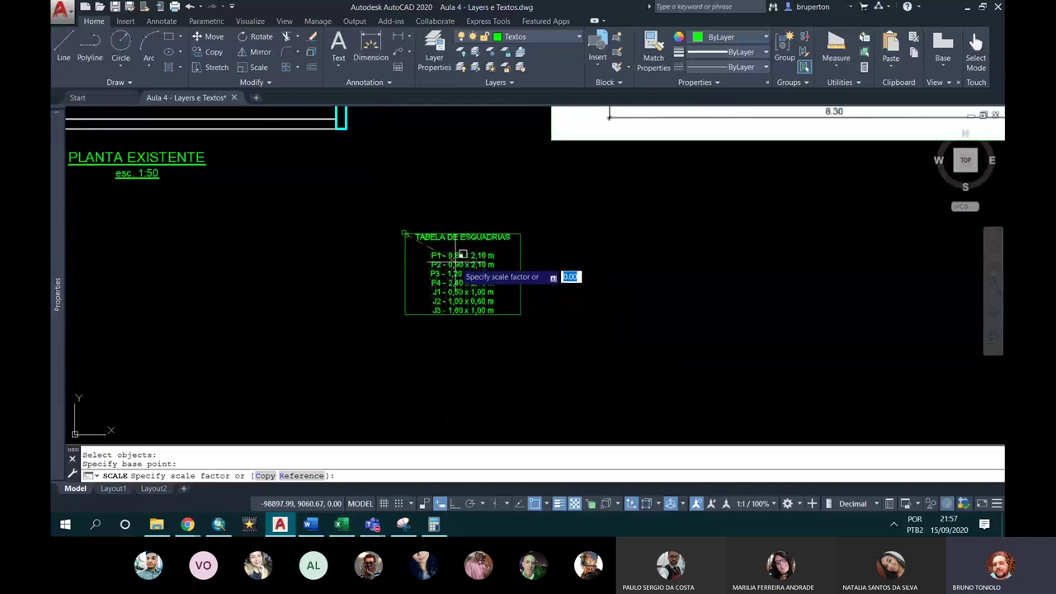
{"action": "type", "text": "1.5"}
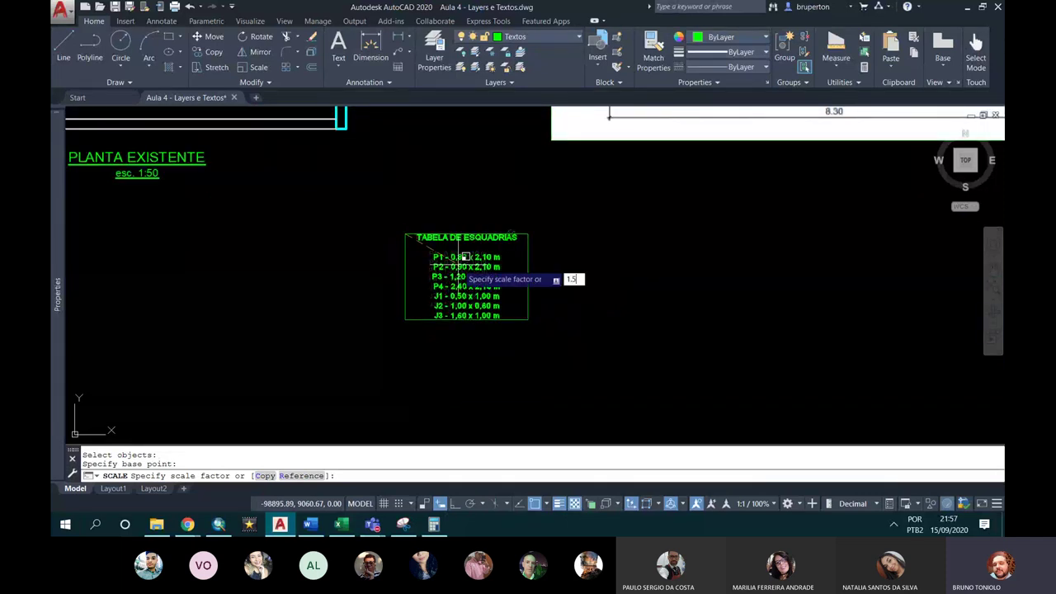
{"action": "key", "text": "Return"}
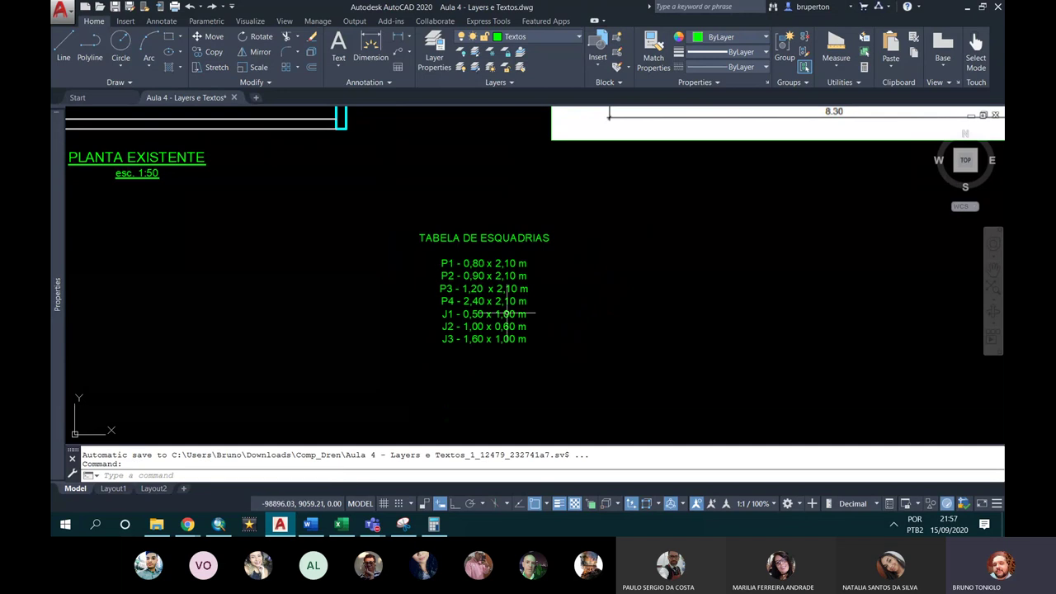
Step: Start moving the door and window table, then cancel so it stays in place
{"action": "scroll", "coordinate": [527, 340], "scroll_direction": "down", "scroll_amount": 2}
{"action": "type", "text": "m"}
{"action": "key", "text": "Return"}
{"action": "left_click", "coordinate": [511, 330]}
{"action": "key", "text": "Return"}
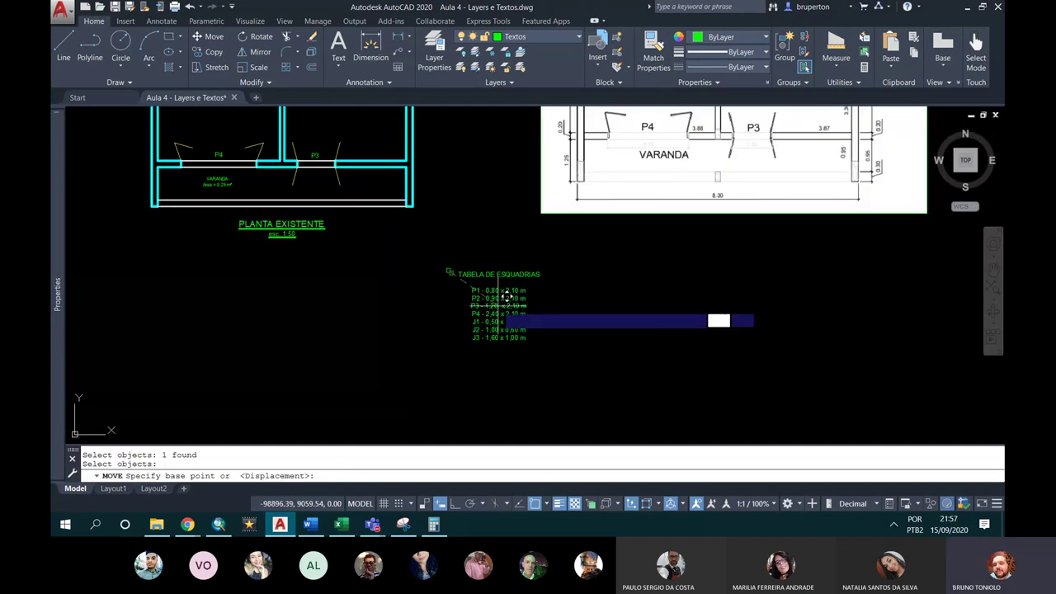
{"action": "left_click", "coordinate": [495, 288]}
{"action": "scroll", "coordinate": [495, 289], "scroll_direction": "up", "scroll_amount": 3}
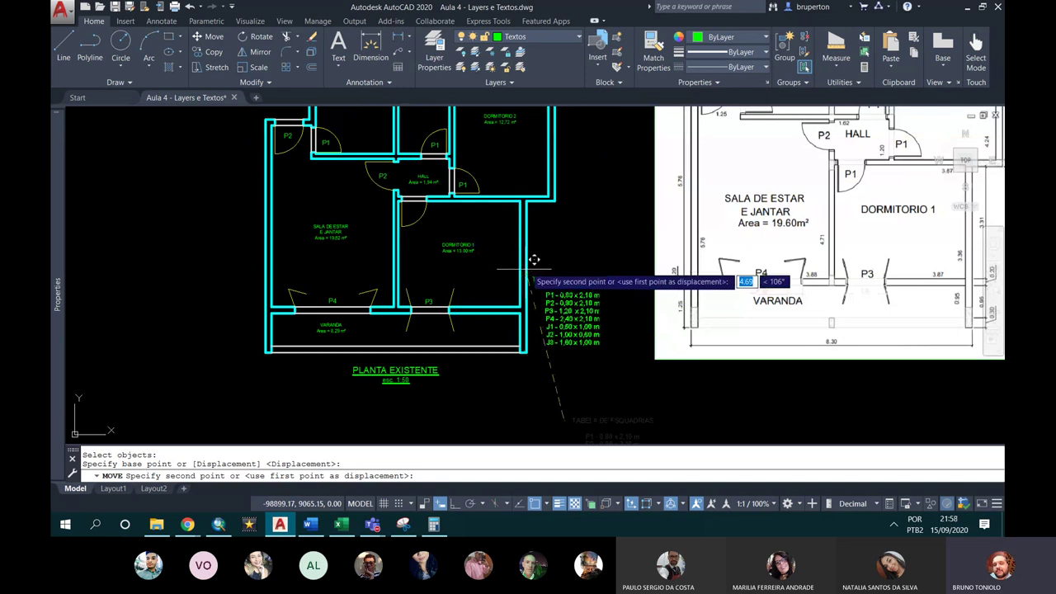
{"action": "key", "text": "Escape"}
{"action": "scroll", "coordinate": [454, 264], "scroll_direction": "down", "scroll_amount": 3}
{"action": "scroll", "coordinate": [380, 248], "scroll_direction": "up", "scroll_amount": 3}
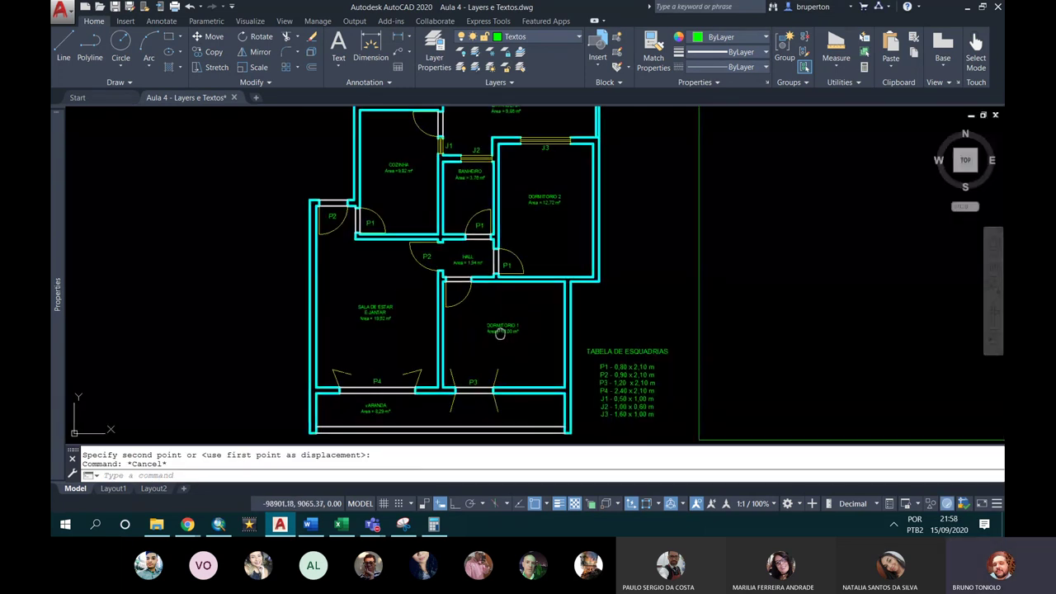
Step: Move the reference floor-plan image horizontally further right with Ortho on
{"action": "mouse_move", "coordinate": [379, 247]}
{"action": "middle_mouse_down"}
{"action": "mouse_move", "coordinate": [423, 305]}
{"action": "mouse_move", "coordinate": [264, 316]}
{"action": "middle_mouse_up"}
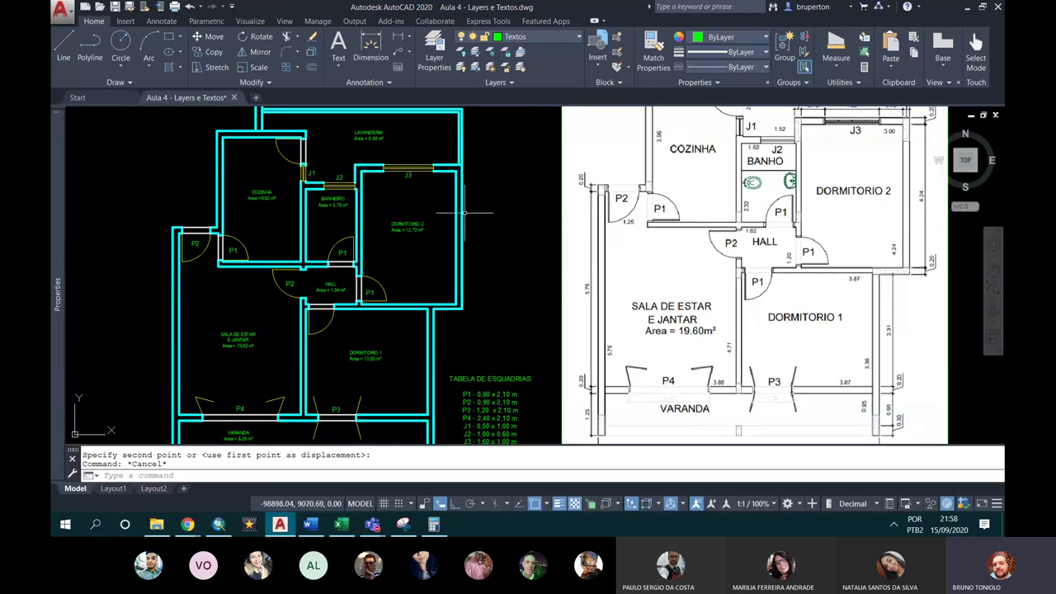
{"action": "mouse_move", "coordinate": [460, 251]}
{"action": "middle_mouse_down"}
{"action": "mouse_move", "coordinate": [501, 215]}
{"action": "mouse_move", "coordinate": [527, 253]}
{"action": "middle_mouse_up"}
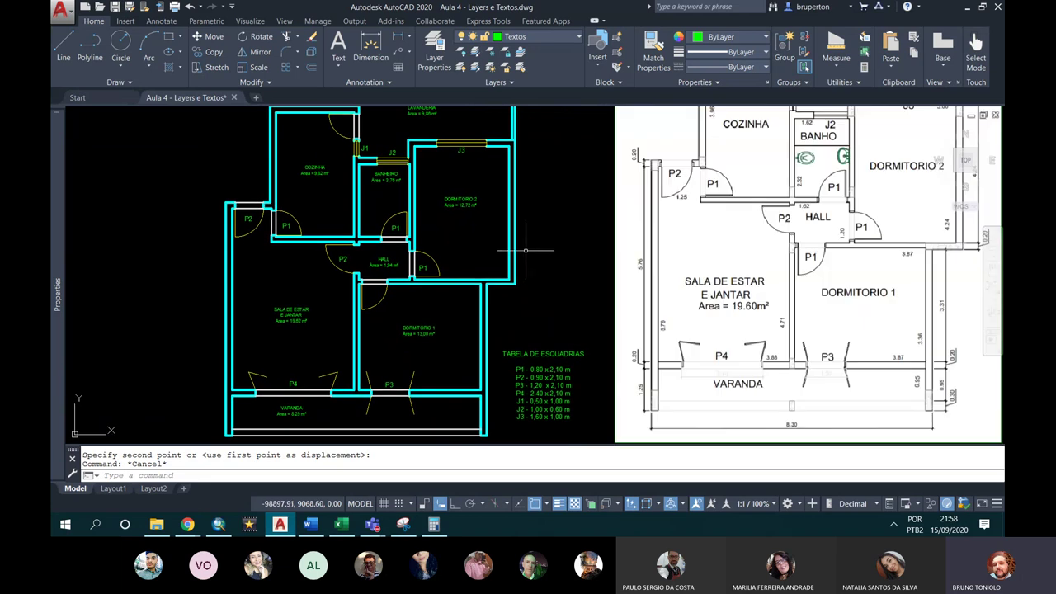
{"action": "scroll", "coordinate": [542, 254], "scroll_direction": "down", "scroll_amount": 2}
{"action": "left_click", "coordinate": [580, 280]}
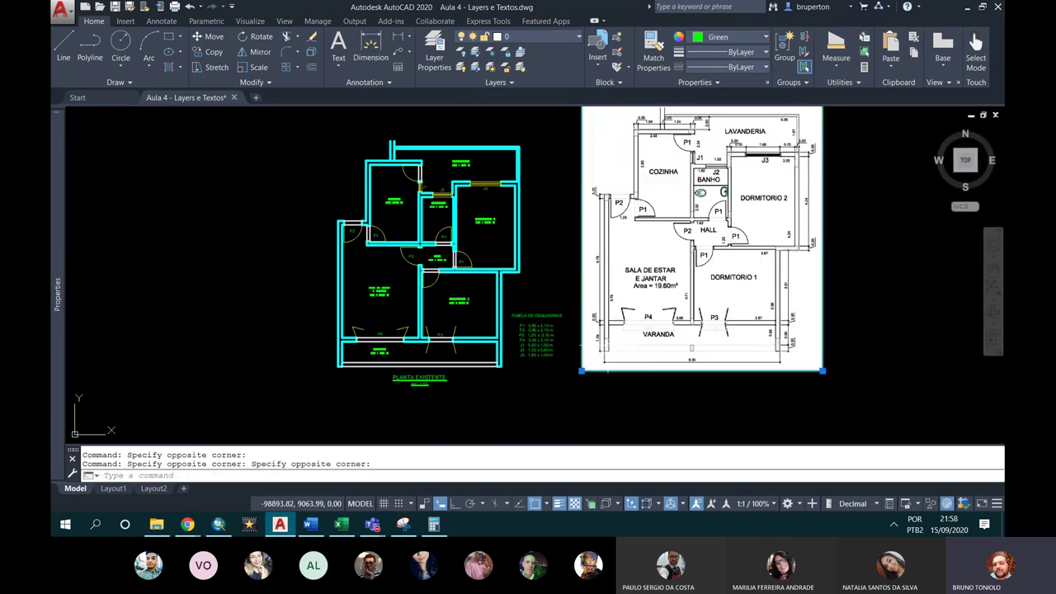
{"action": "type", "text": "m"}
{"action": "key", "text": "Return"}
{"action": "left_click", "coordinate": [615, 320]}
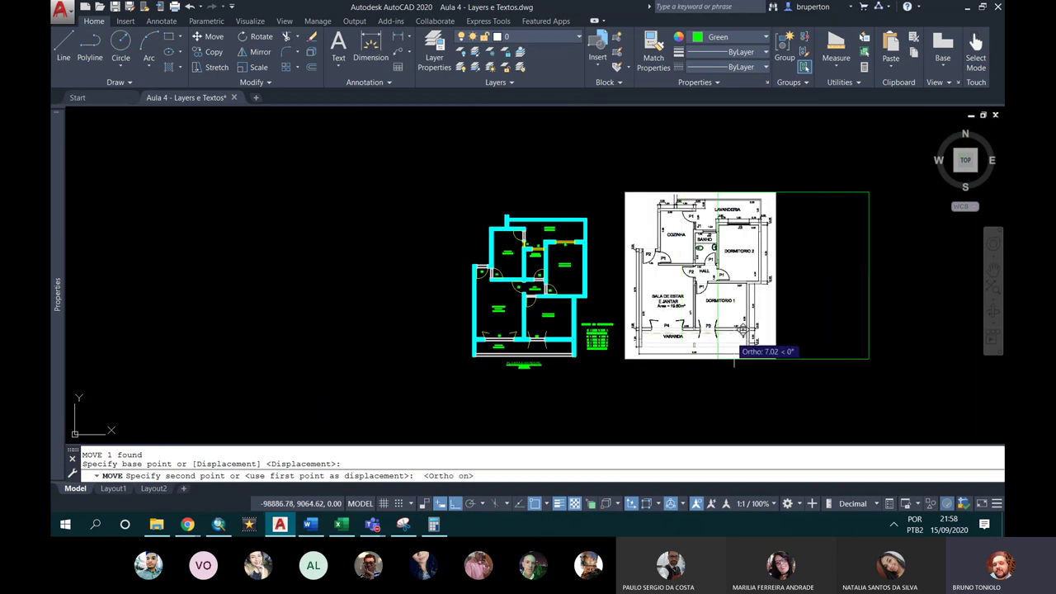
{"action": "key", "text": "F8"}
{"action": "left_click", "coordinate": [894, 337]}
{"action": "middle_click_drag", "start_coordinate": [412, 289], "coordinate": [521, 314]}
{"action": "scroll", "coordinate": [566, 309], "scroll_direction": "up", "scroll_amount": 2}
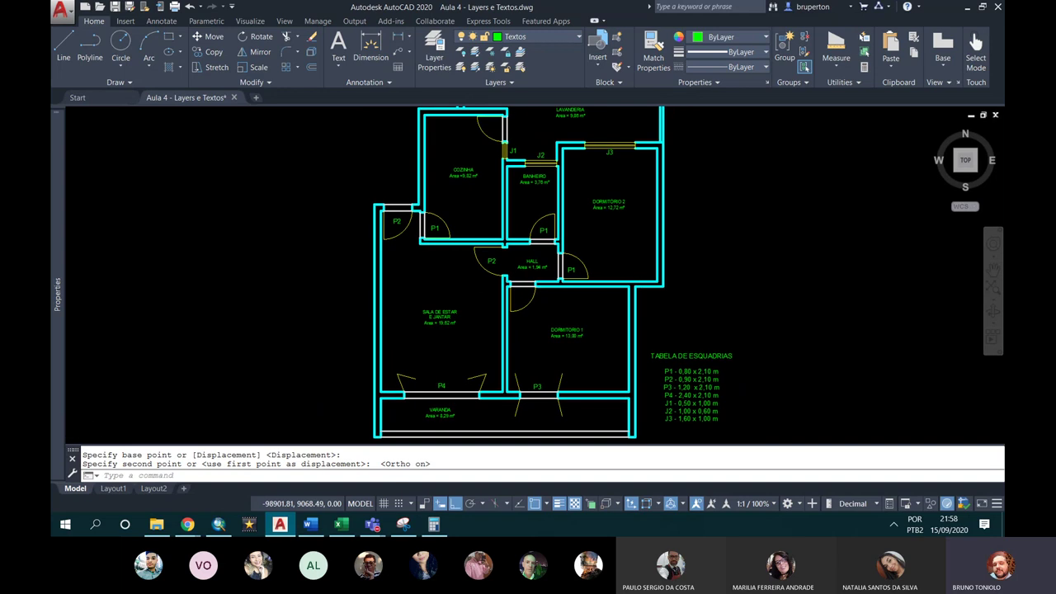
{"action": "scroll", "coordinate": [564, 257], "scroll_direction": "down", "scroll_amount": 2}
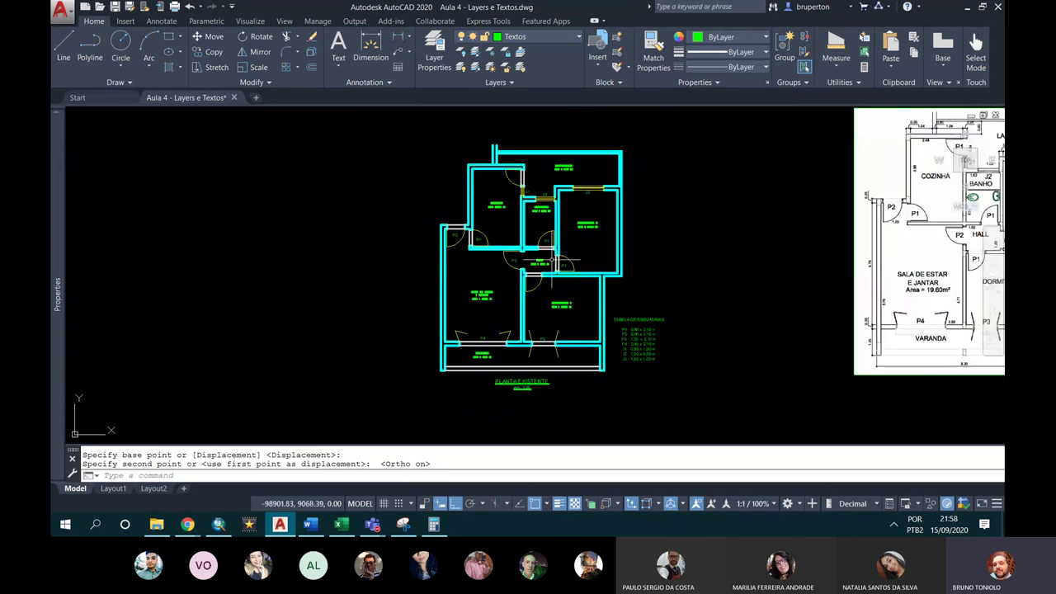
Step: Open the Plot - Model dialog and browse the Printer/plotter list without choosing one
{"action": "scroll", "coordinate": [551, 258], "scroll_direction": "up", "scroll_amount": 2}
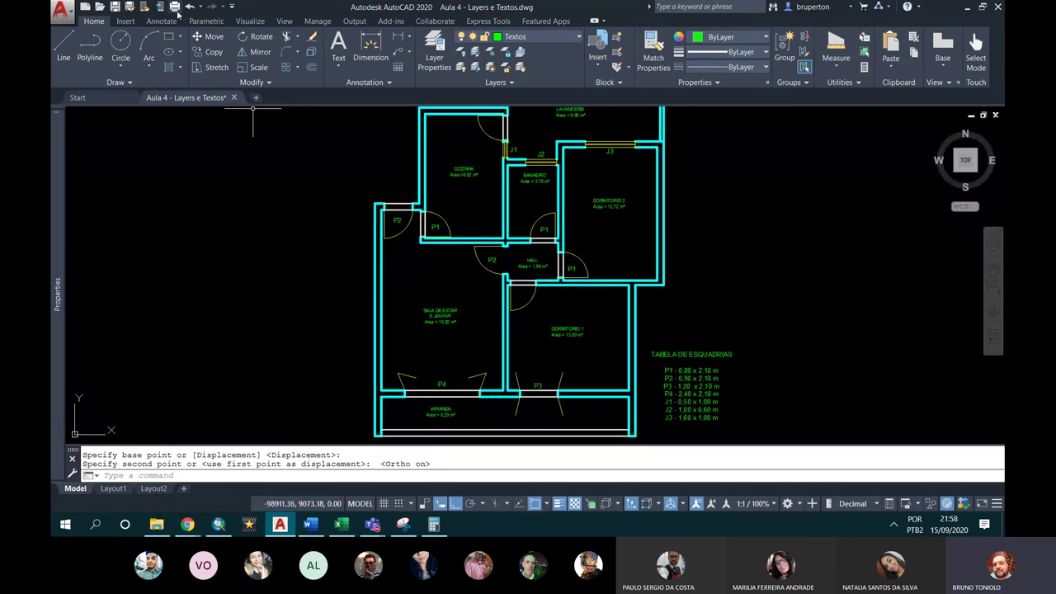
{"action": "left_click", "coordinate": [100, 475]}
{"action": "left_click", "coordinate": [177, 10]}
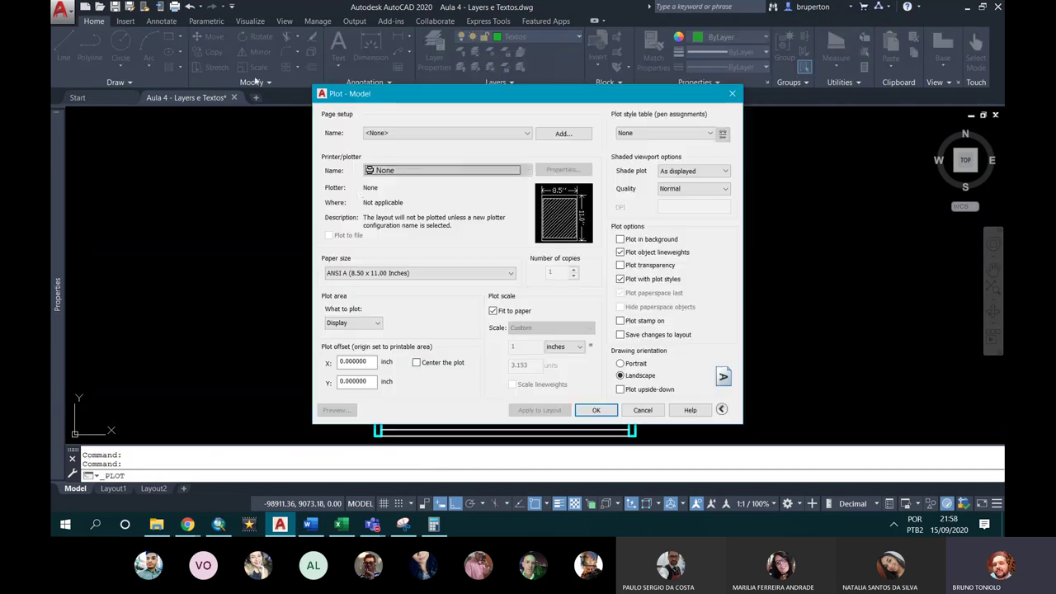
{"action": "left_click", "coordinate": [454, 170]}
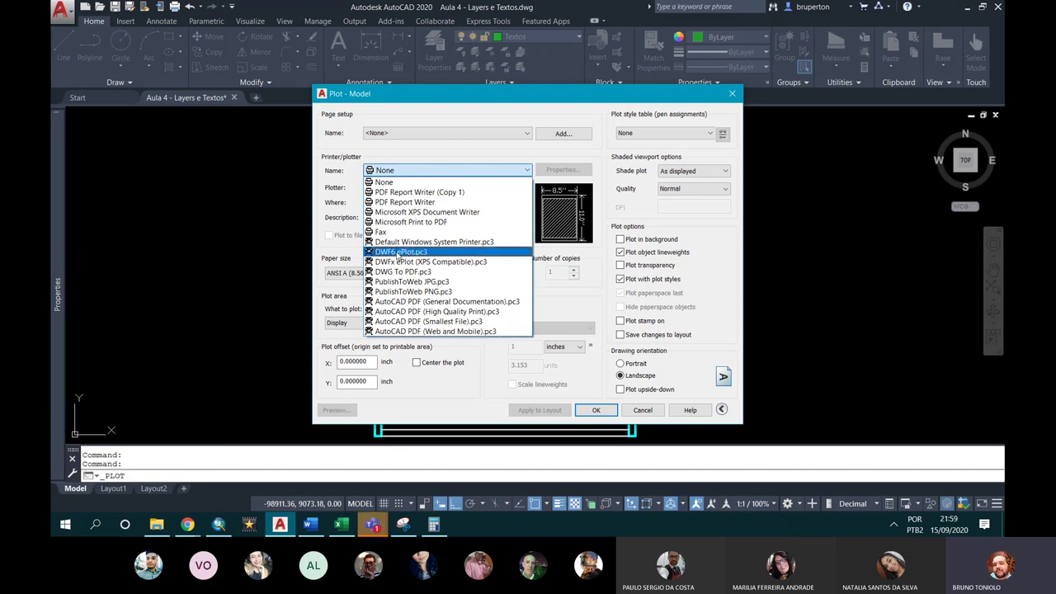
{"action": "left_click", "coordinate": [402, 171]}
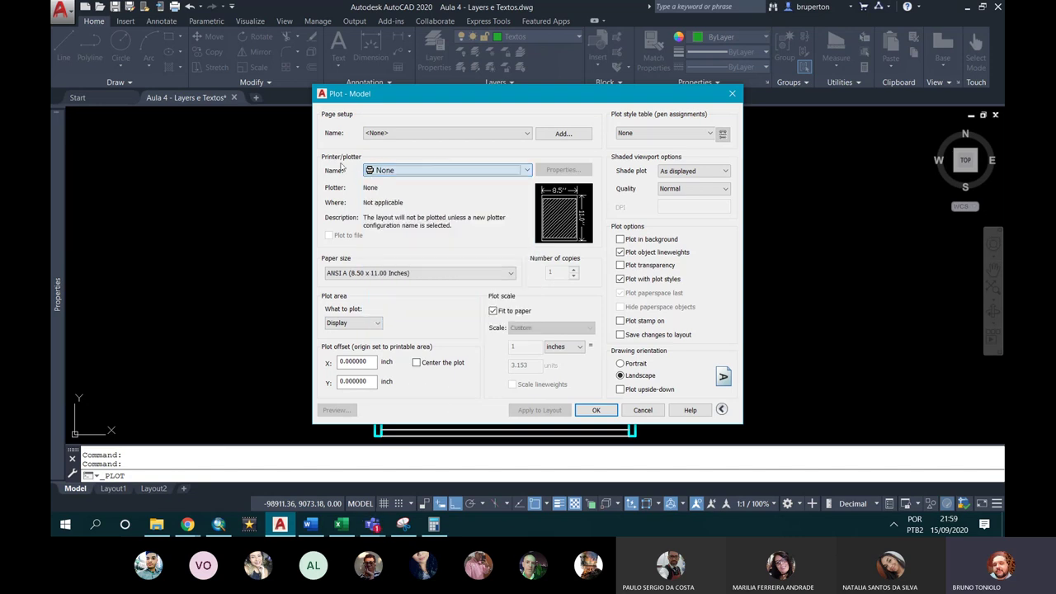
Step: Set the plotter to DWG To PDF.pc3 with ISO full bleed A4 (210.00 x 297.00 MM) paper
{"action": "left_click", "coordinate": [402, 172]}
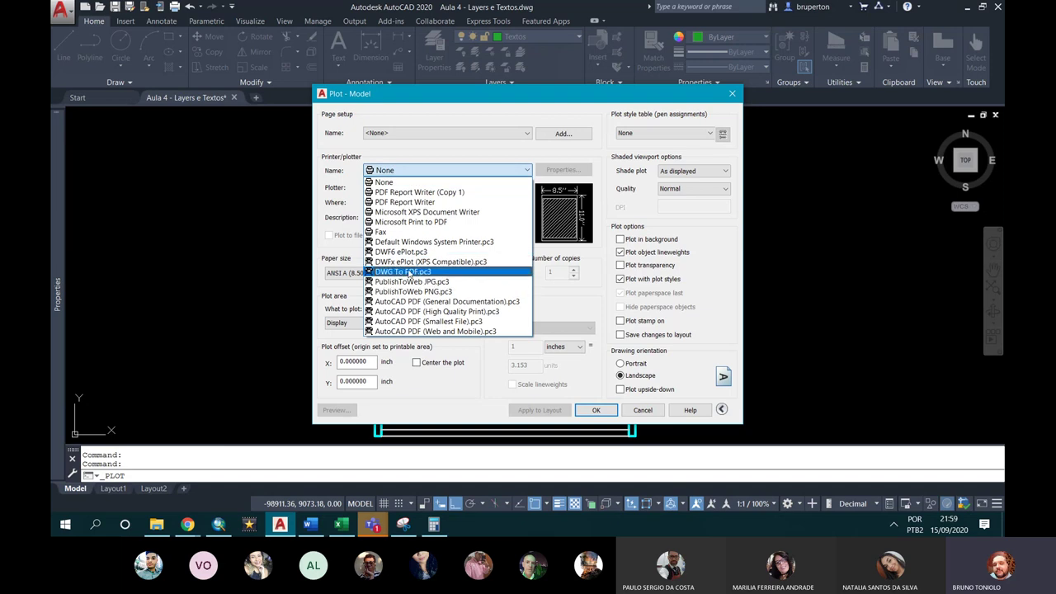
{"action": "left_click", "coordinate": [409, 273]}
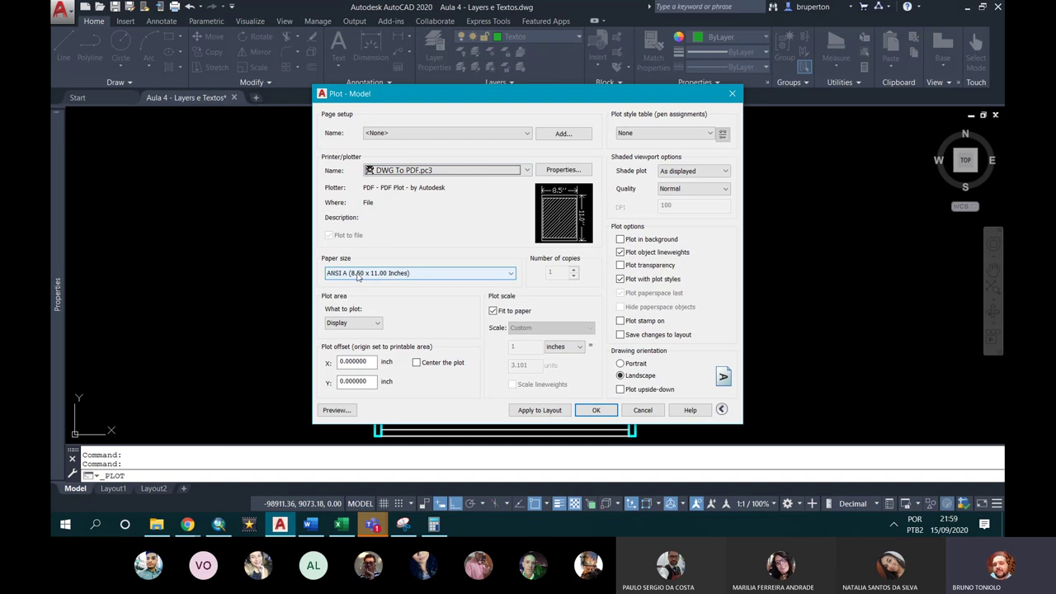
{"action": "left_click", "coordinate": [358, 276]}
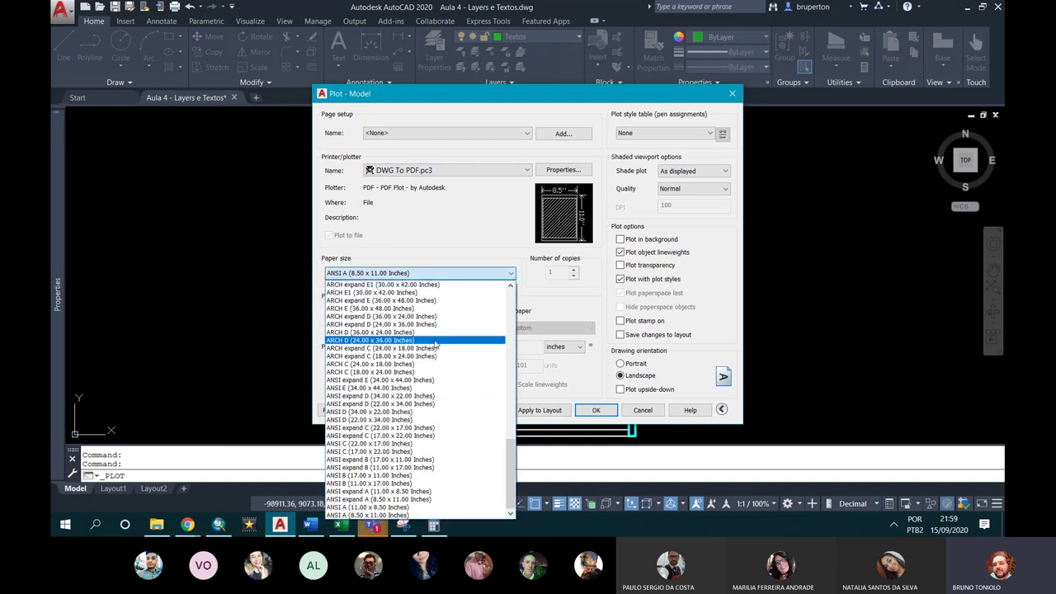
{"action": "scroll", "coordinate": [491, 388], "scroll_direction": "up", "scroll_amount": 10}
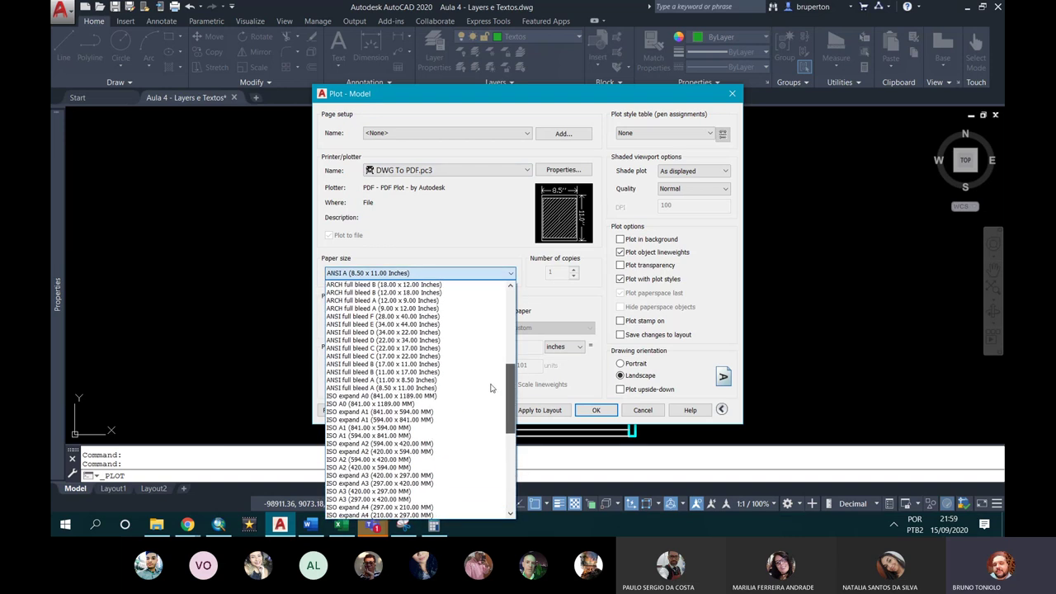
{"action": "scroll", "coordinate": [491, 388], "scroll_direction": "up", "scroll_amount": 3}
{"action": "scroll", "coordinate": [489, 367], "scroll_direction": "up", "scroll_amount": 2}
{"action": "scroll", "coordinate": [487, 342], "scroll_direction": "up", "scroll_amount": 1}
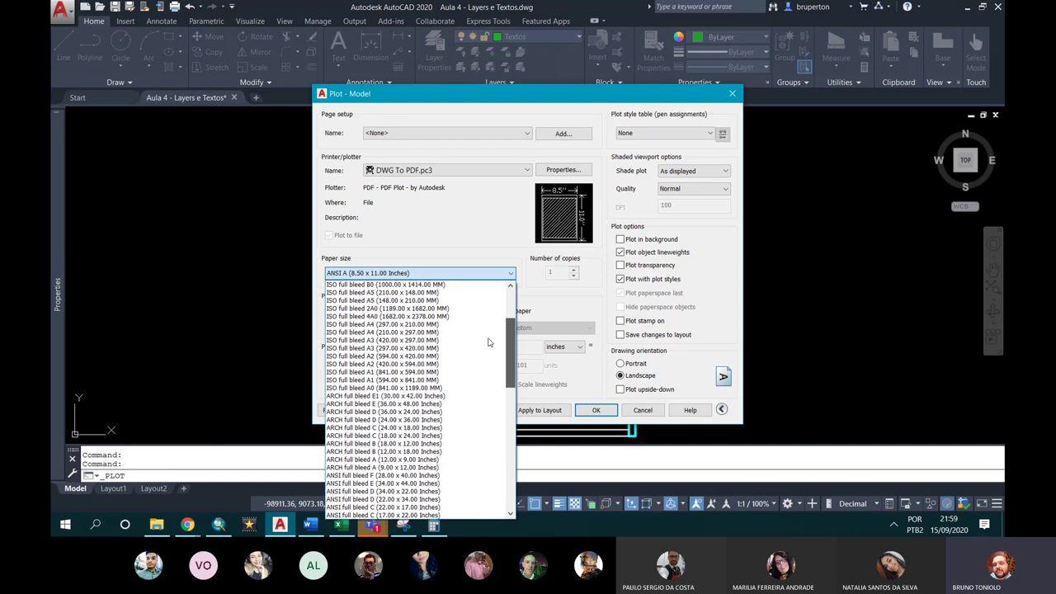
{"action": "scroll", "coordinate": [487, 342], "scroll_direction": "up", "scroll_amount": 1}
{"action": "scroll", "coordinate": [488, 338], "scroll_direction": "down", "scroll_amount": 3}
{"action": "scroll", "coordinate": [488, 330], "scroll_direction": "up", "scroll_amount": 3}
{"action": "scroll", "coordinate": [488, 322], "scroll_direction": "up", "scroll_amount": 2}
{"action": "scroll", "coordinate": [488, 317], "scroll_direction": "down", "scroll_amount": 6}
{"action": "scroll", "coordinate": [491, 372], "scroll_direction": "down", "scroll_amount": 5}
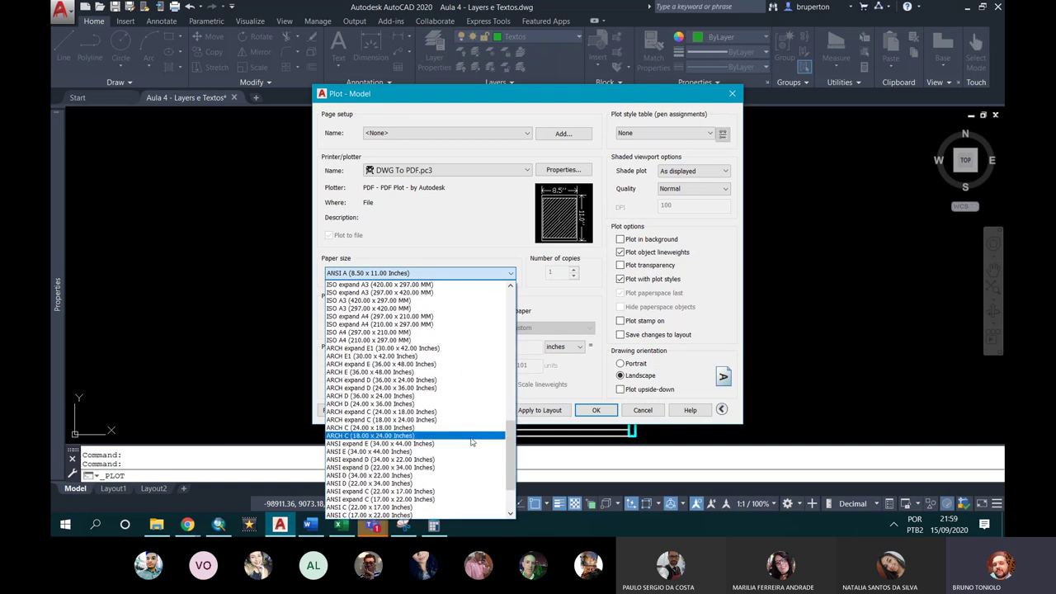
{"action": "scroll", "coordinate": [501, 459], "scroll_direction": "up", "scroll_amount": 15}
{"action": "scroll", "coordinate": [375, 311], "scroll_direction": "down", "scroll_amount": 3}
{"action": "scroll", "coordinate": [376, 312], "scroll_direction": "down", "scroll_amount": 2}
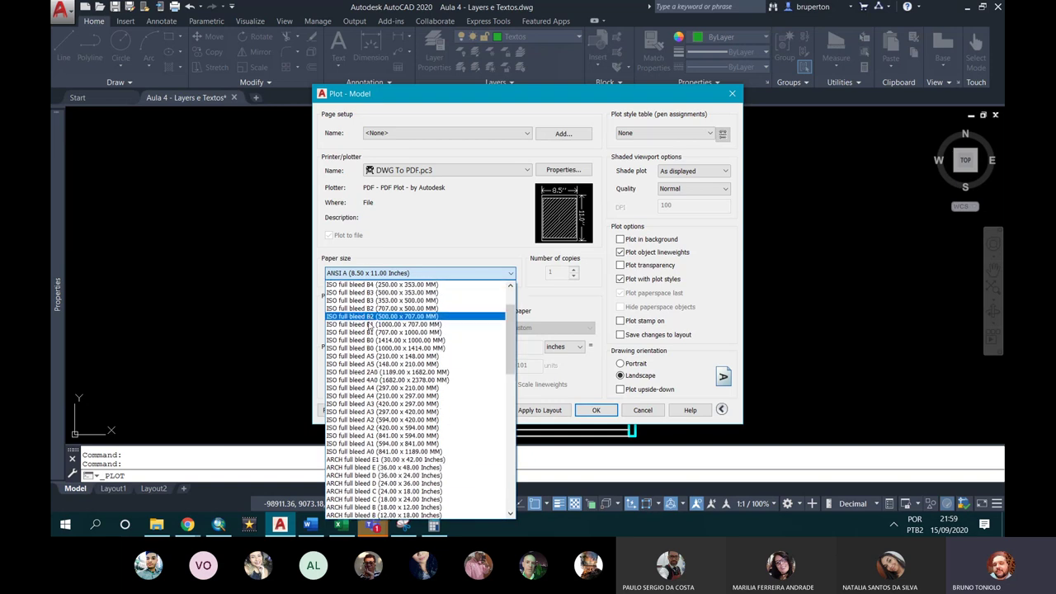
{"action": "scroll", "coordinate": [340, 305], "scroll_direction": "up", "scroll_amount": 2}
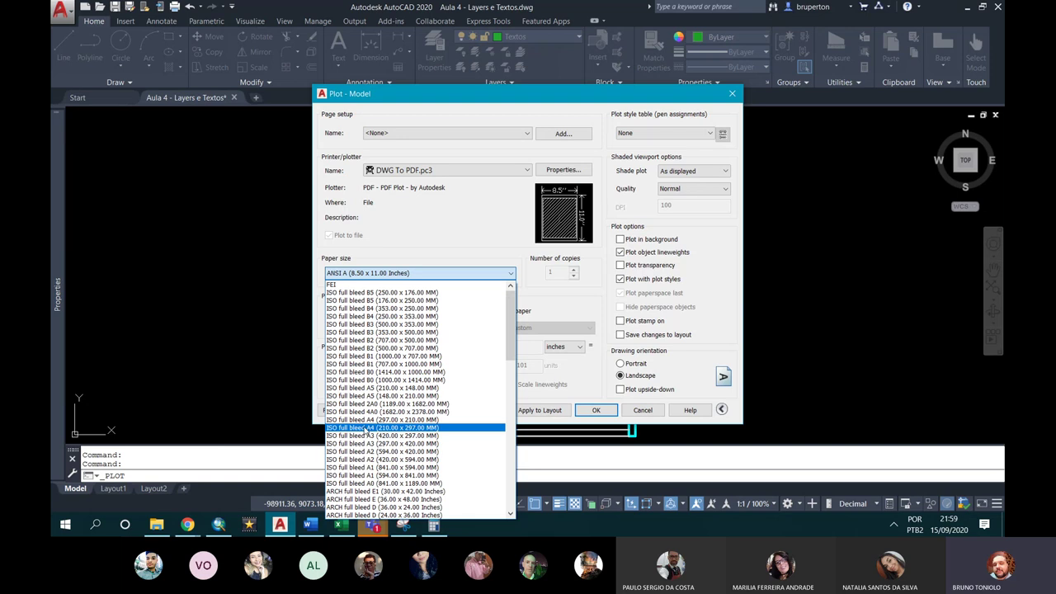
{"action": "left_click", "coordinate": [368, 428]}
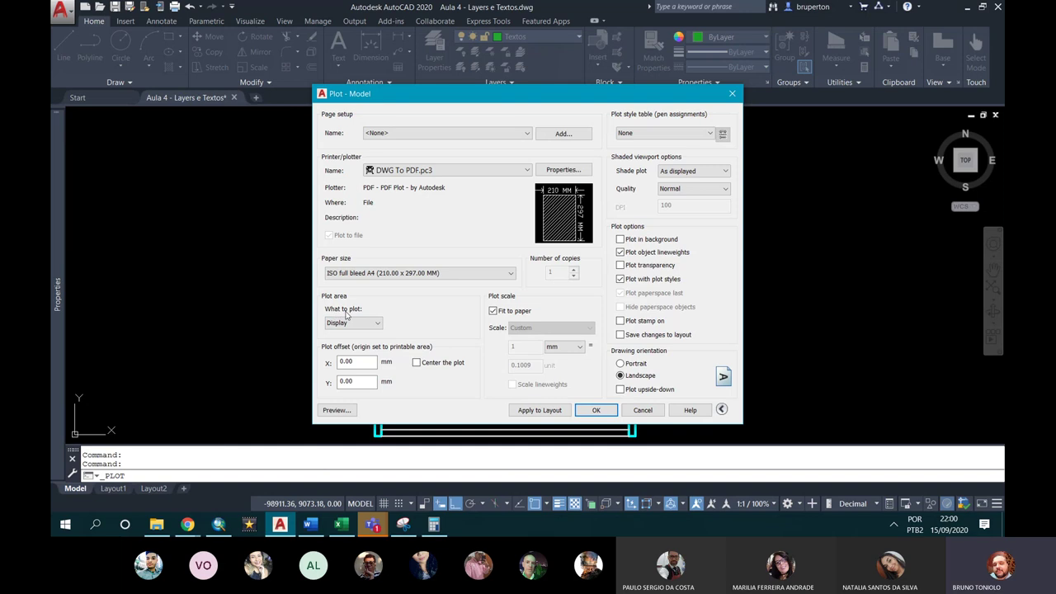
{"action": "left_click", "coordinate": [353, 330]}
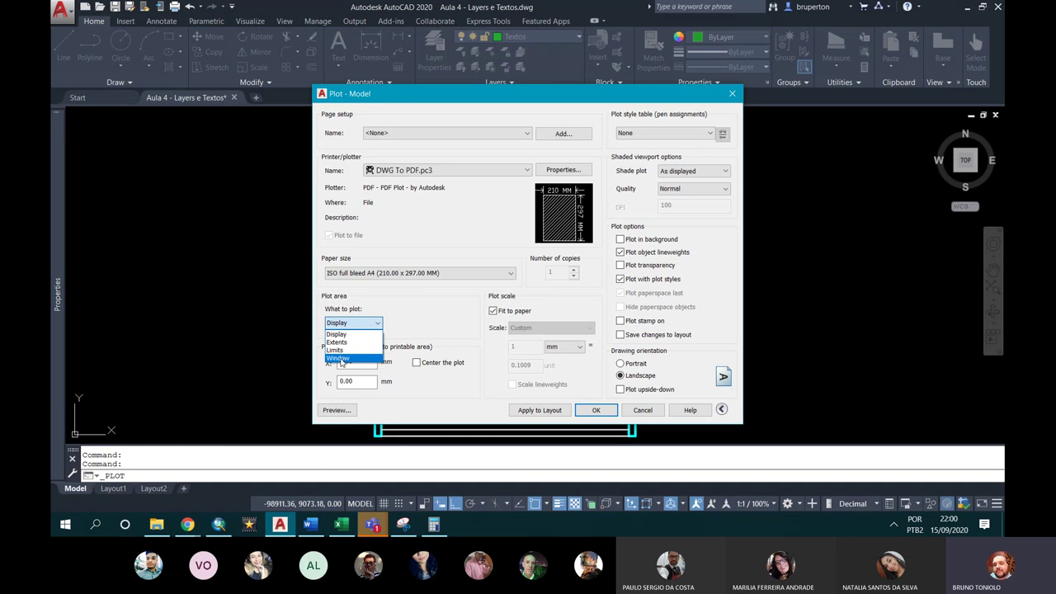
Step: Set the plot area to a Window framing the floor plan, title and door table
{"action": "left_click", "coordinate": [339, 359]}
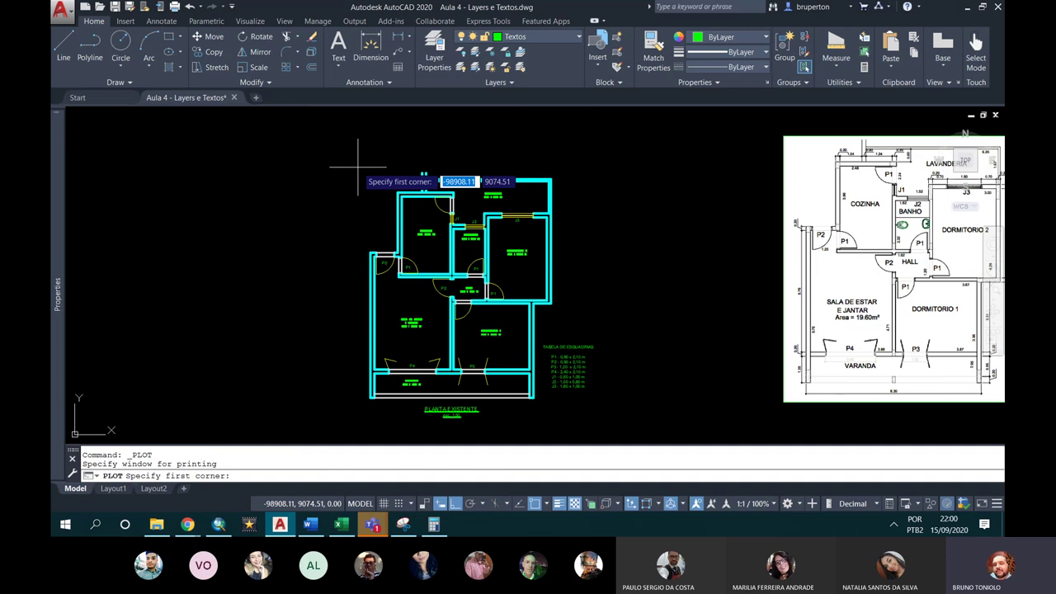
{"action": "left_click", "coordinate": [359, 166]}
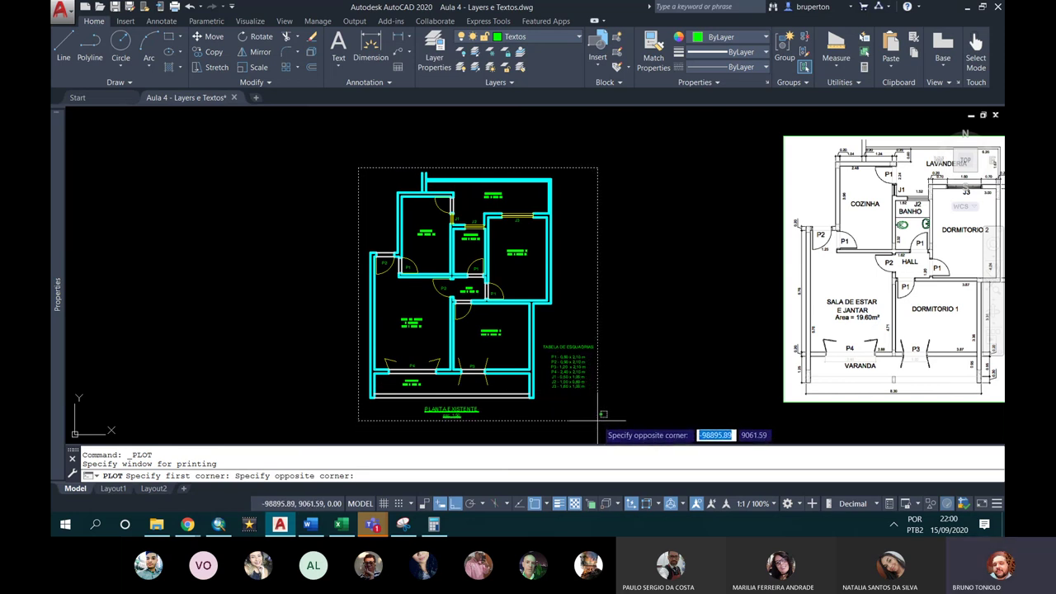
{"action": "left_click", "coordinate": [596, 421]}
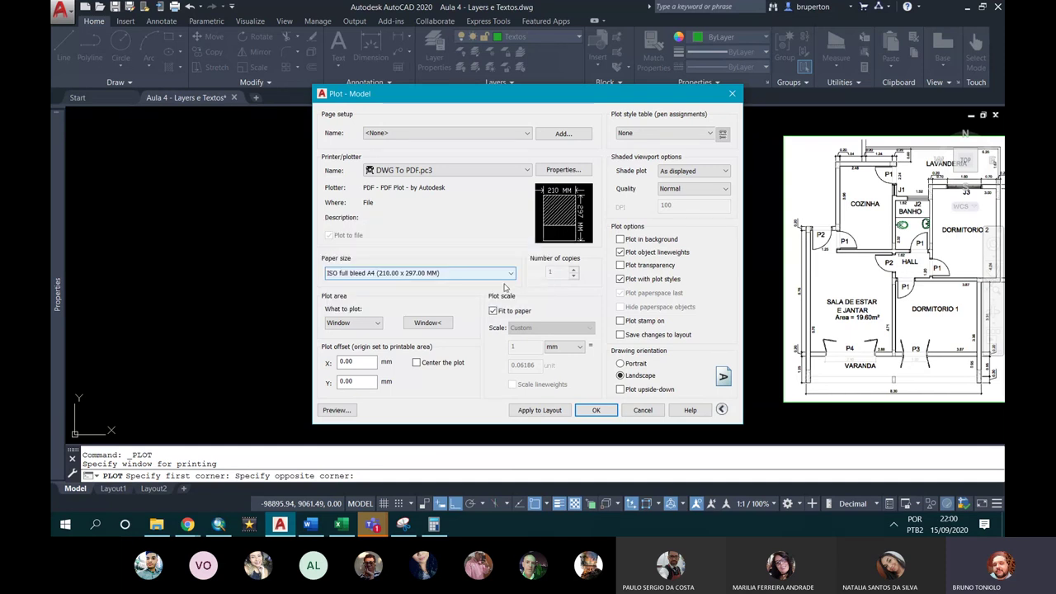
Step: Center the plot and assign the monochrome.ctb plot style table to all layouts
{"action": "left_click", "coordinate": [429, 366]}
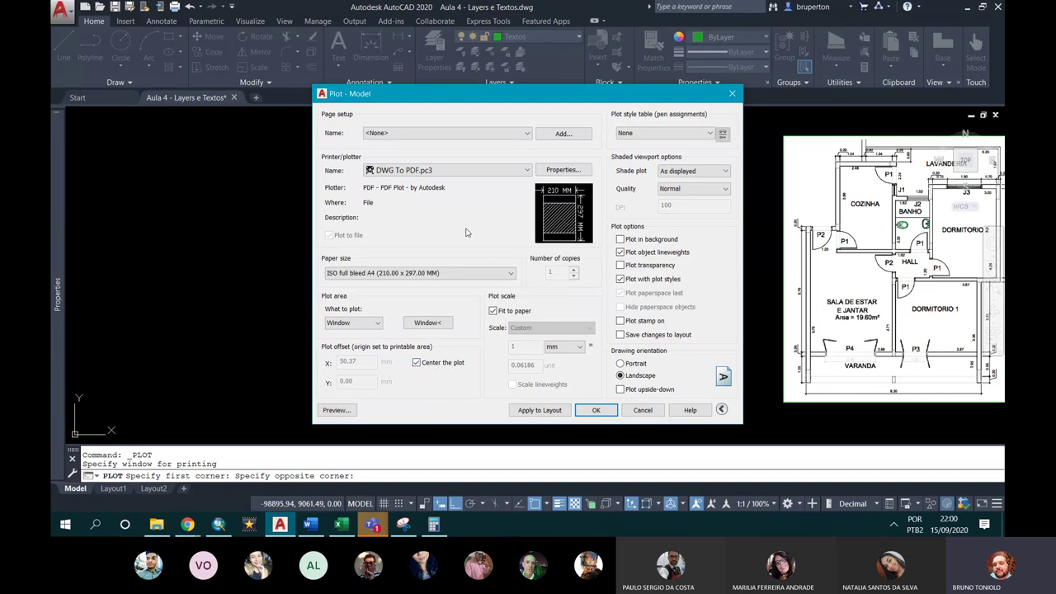
{"action": "left_click_drag", "start_coordinate": [585, 94], "coordinate": [504, 96]}
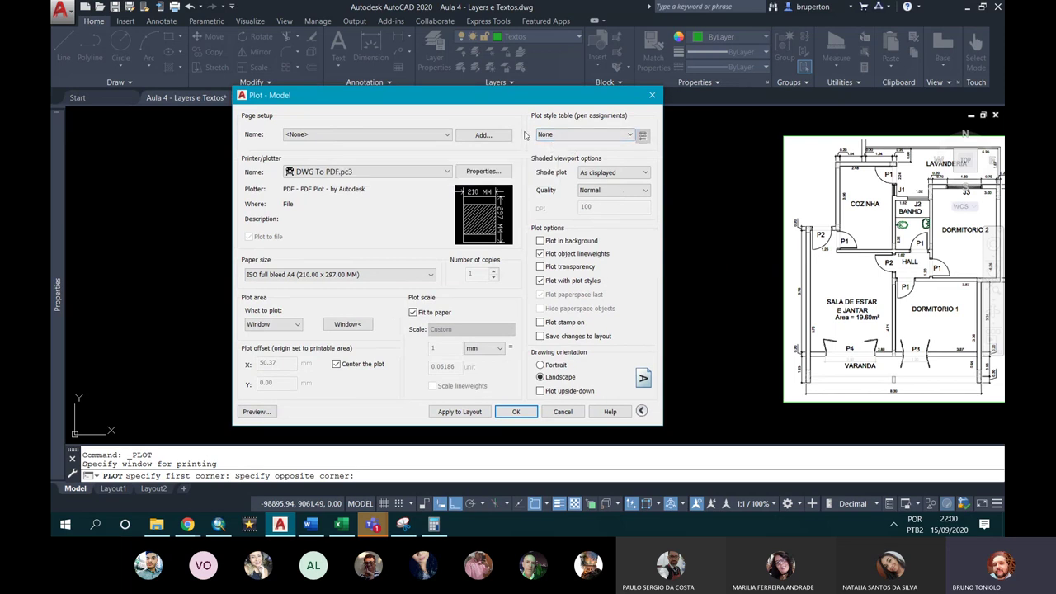
{"action": "left_click", "coordinate": [566, 136]}
{"action": "left_click", "coordinate": [568, 138]}
{"action": "left_click", "coordinate": [570, 137]}
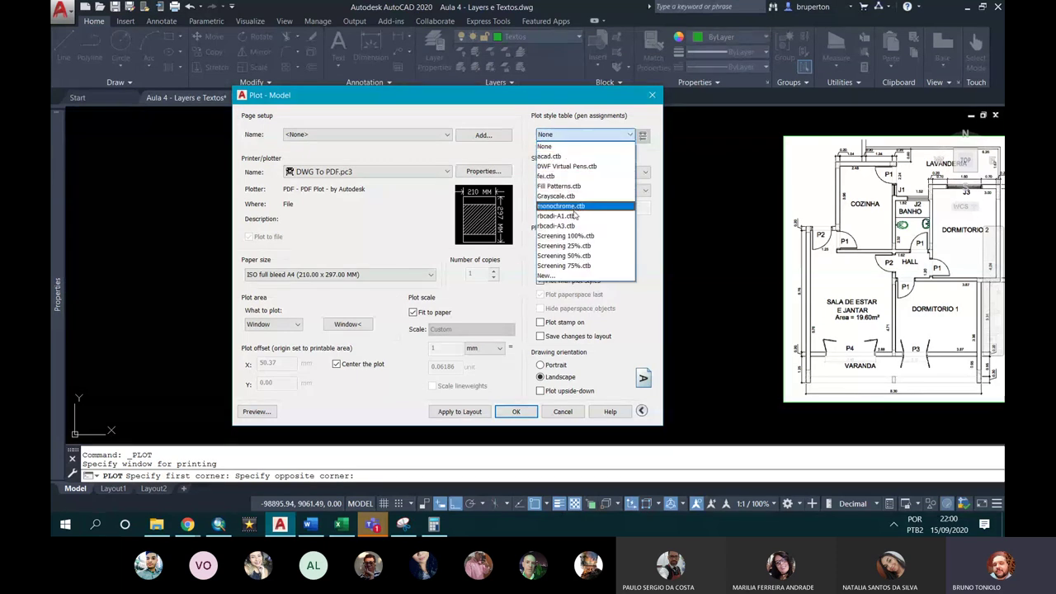
{"action": "left_click", "coordinate": [562, 207]}
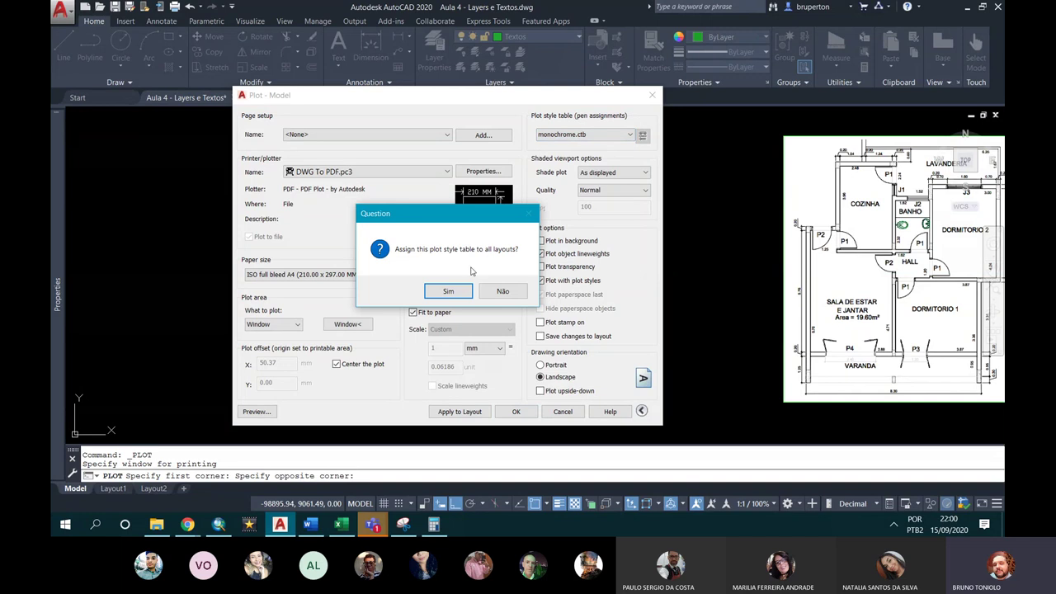
{"action": "left_click", "coordinate": [448, 291]}
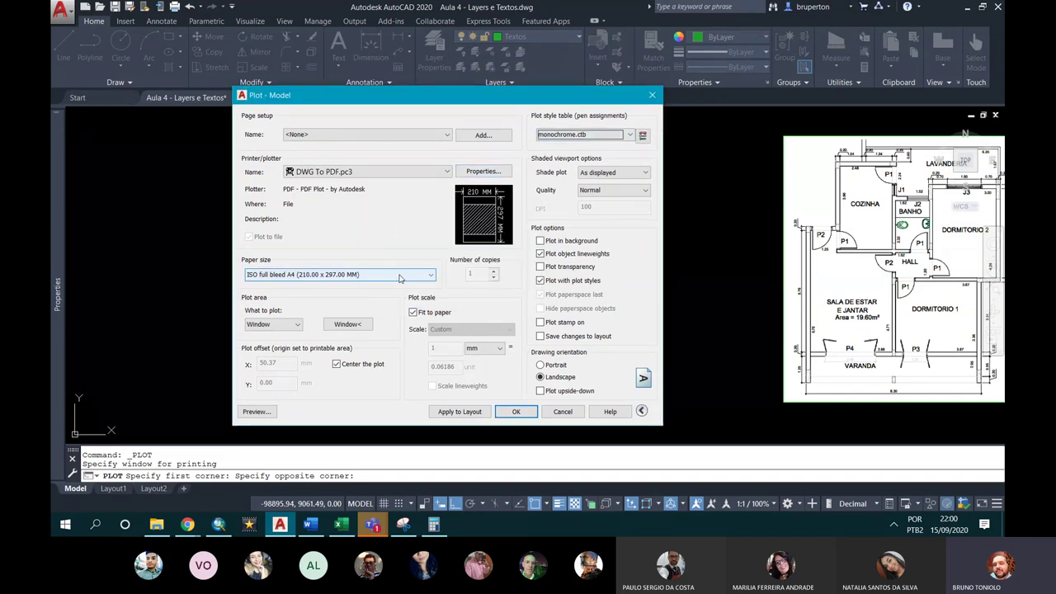
{"action": "left_click_drag", "start_coordinate": [346, 95], "coordinate": [476, 90]}
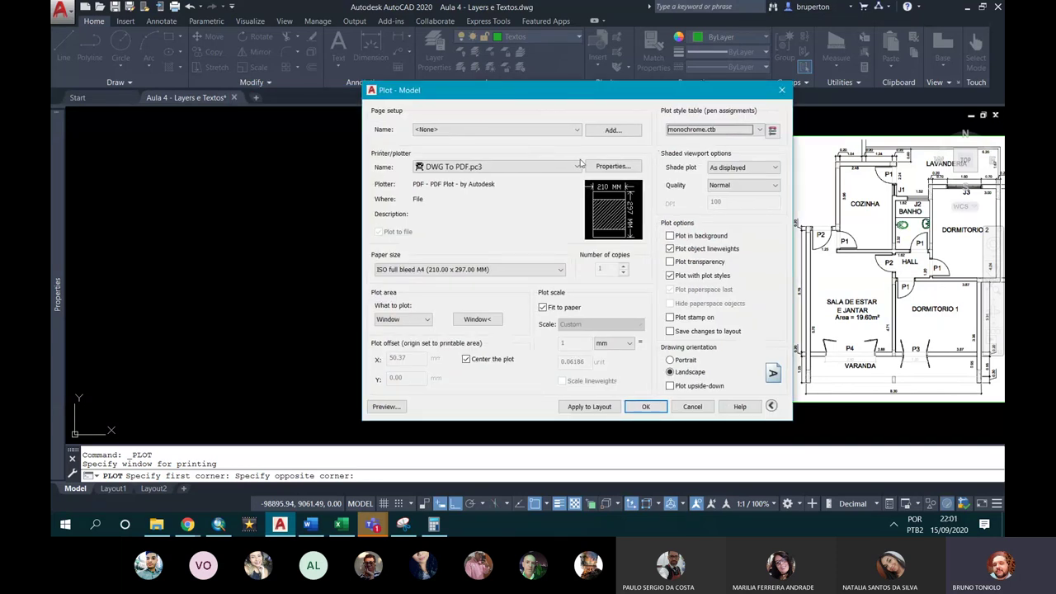
Step: Leave Fit to paper checked after toggling it to view scale options, then preview the plot
{"action": "left_click", "coordinate": [543, 307]}
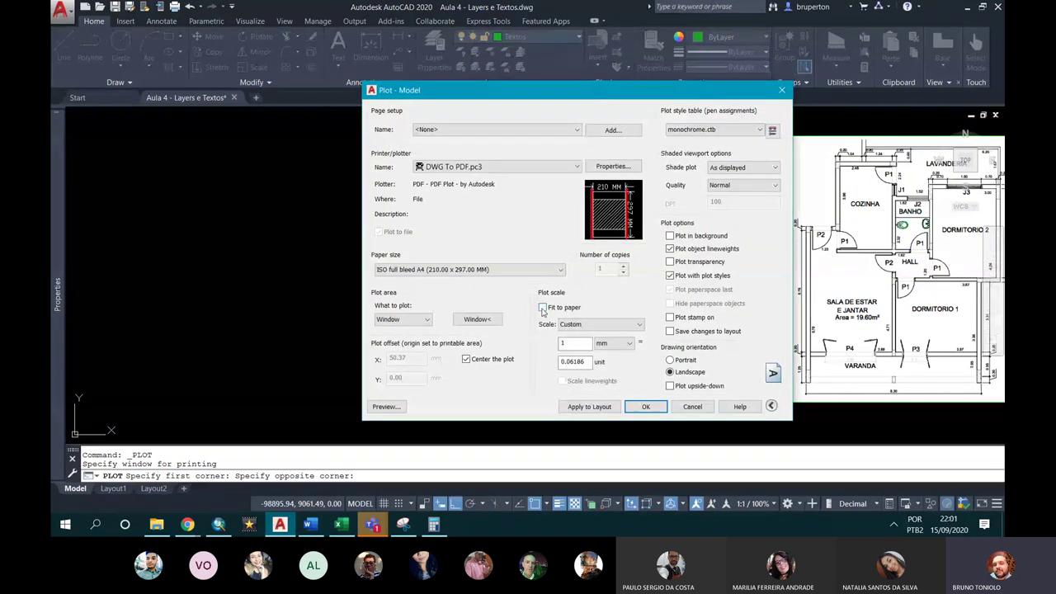
{"action": "left_click", "coordinate": [543, 310]}
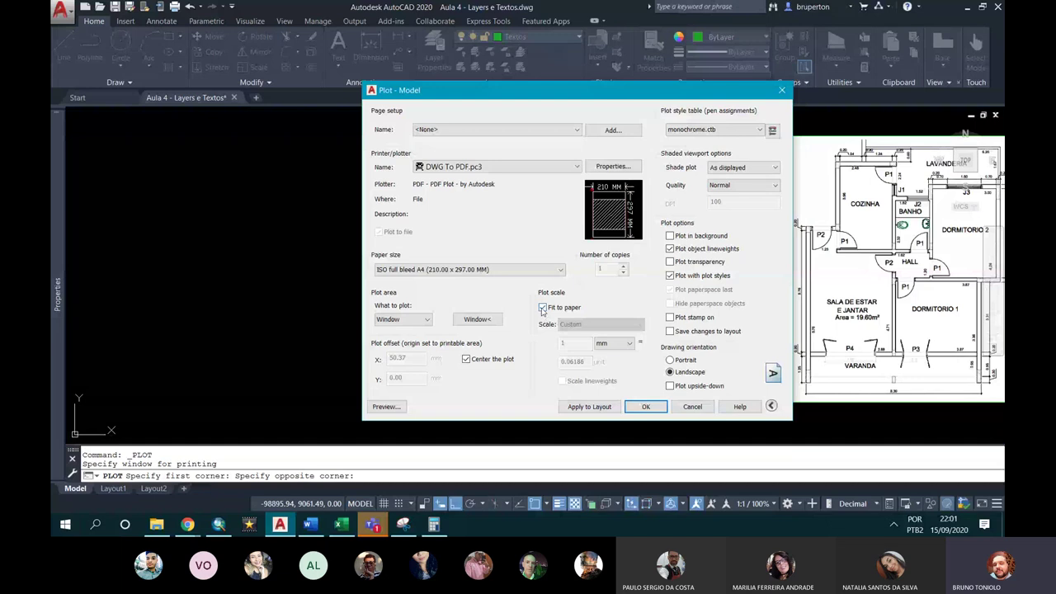
{"action": "left_click", "coordinate": [543, 309]}
{"action": "left_click", "coordinate": [543, 309]}
{"action": "left_click_drag", "start_coordinate": [521, 97], "coordinate": [681, 146]}
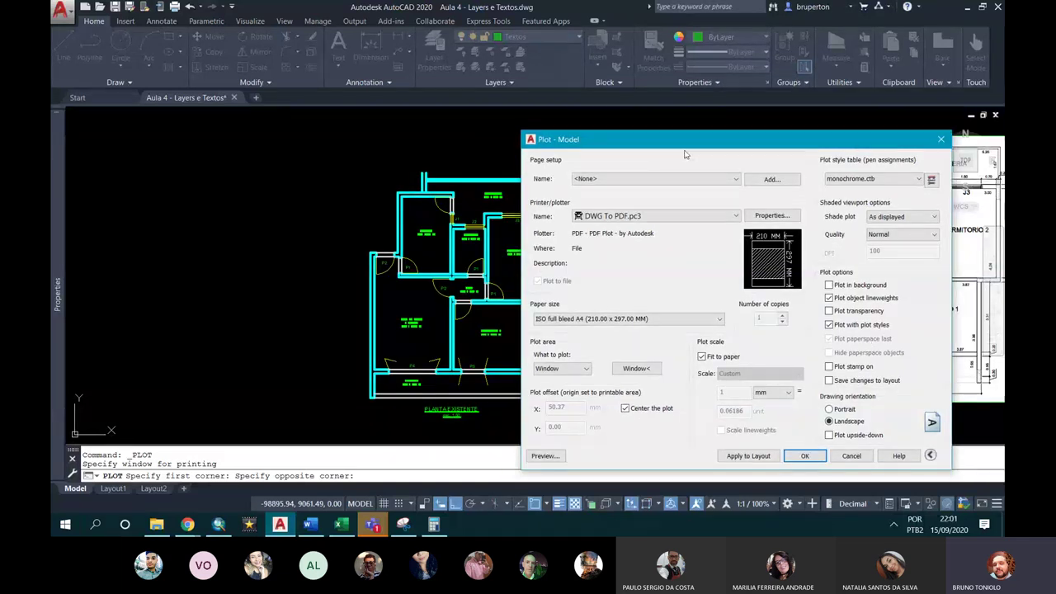
{"action": "left_click_drag", "start_coordinate": [684, 142], "coordinate": [601, 89]}
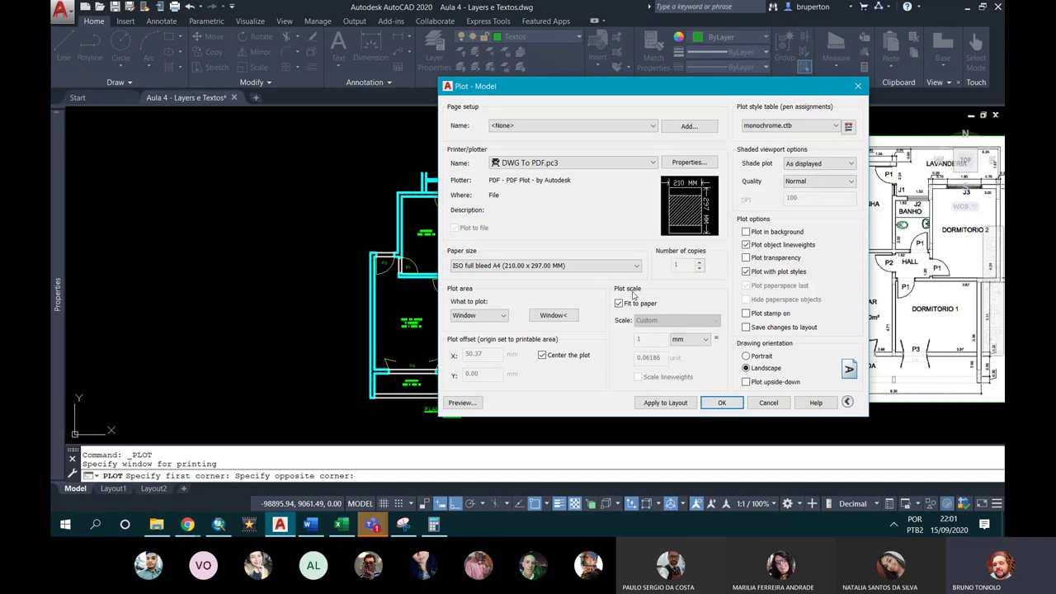
{"action": "left_click", "coordinate": [618, 304]}
{"action": "left_click", "coordinate": [619, 304]}
{"action": "left_click", "coordinate": [619, 305]}
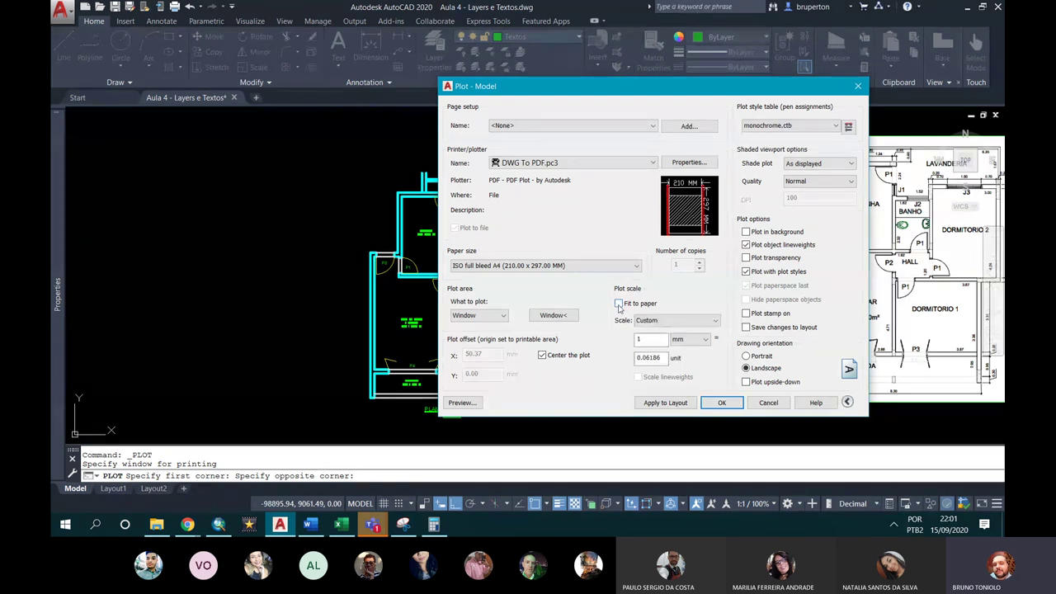
{"action": "left_click", "coordinate": [619, 304]}
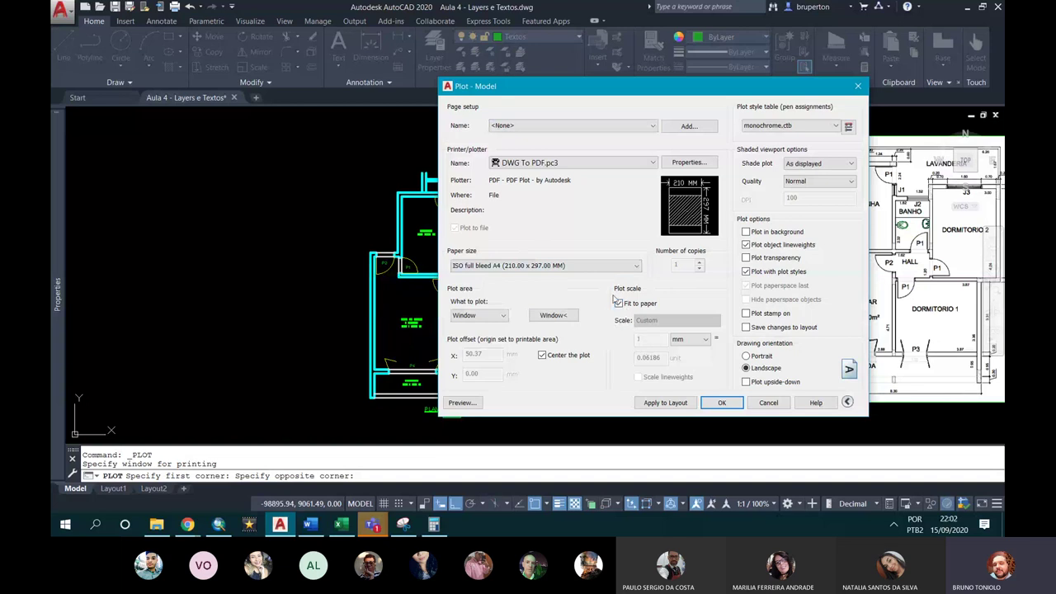
{"action": "left_click", "coordinate": [467, 402]}
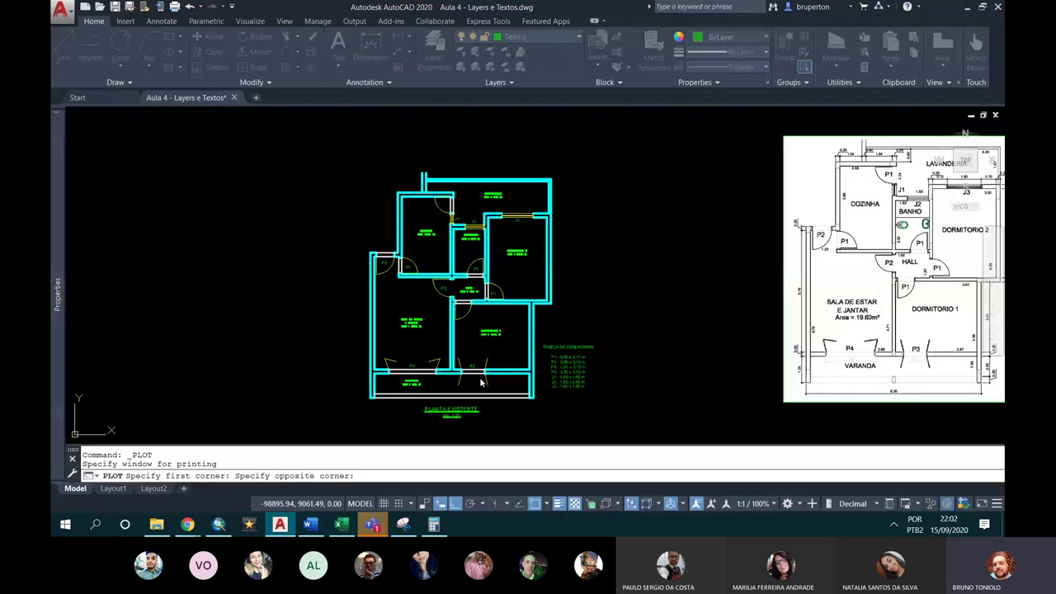
Step: Zoom around the monochrome plot preview to inspect the rooms and title, then close it
{"action": "scroll", "coordinate": [491, 270], "scroll_direction": "up", "scroll_amount": 5}
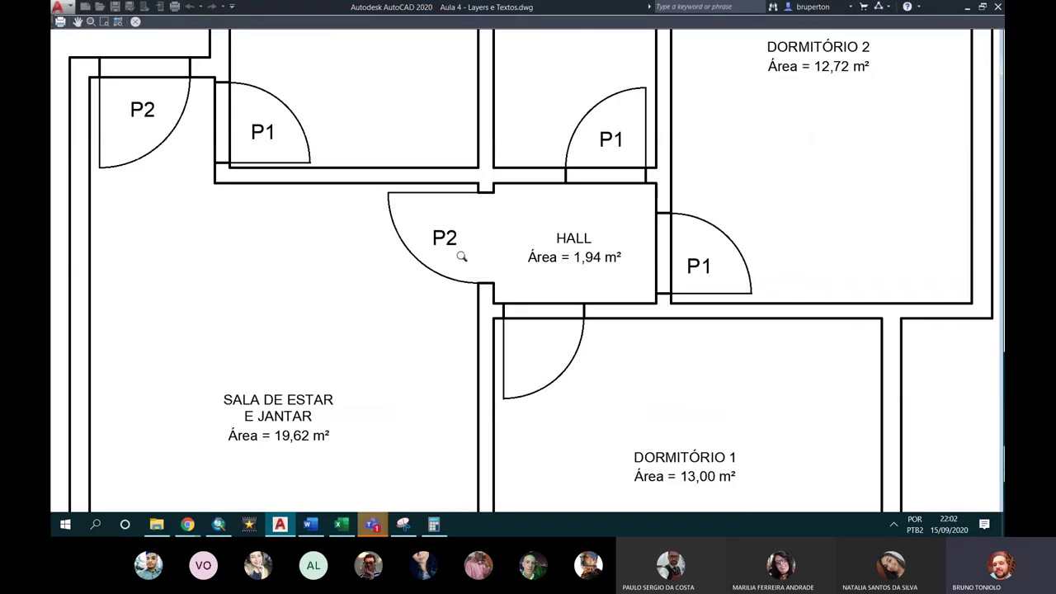
{"action": "scroll", "coordinate": [534, 311], "scroll_direction": "down", "scroll_amount": 3}
{"action": "scroll", "coordinate": [533, 330], "scroll_direction": "up", "scroll_amount": 2}
{"action": "scroll", "coordinate": [510, 412], "scroll_direction": "up", "scroll_amount": 2}
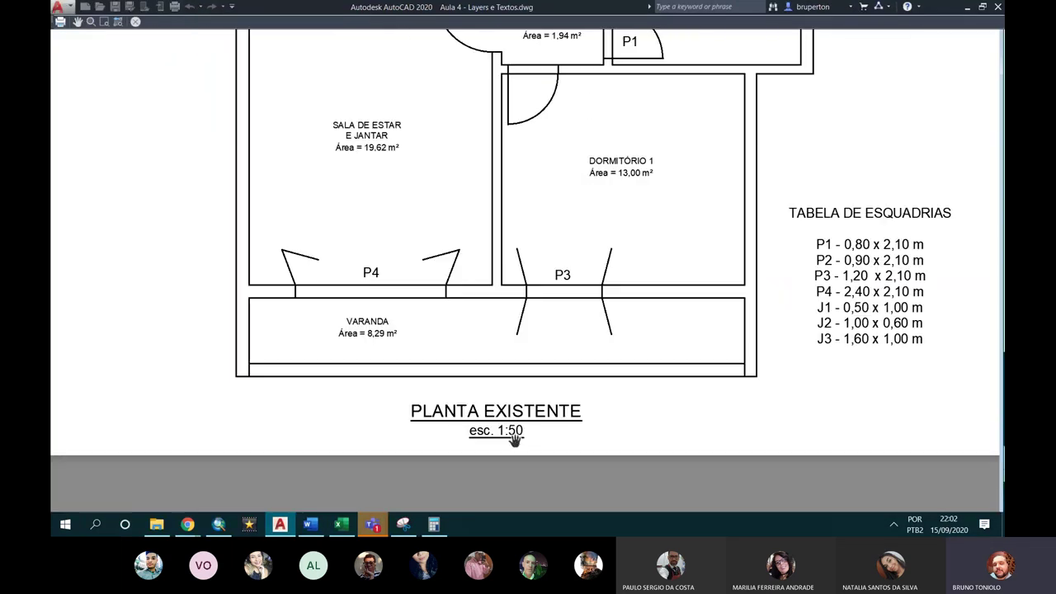
{"action": "scroll", "coordinate": [499, 410], "scroll_direction": "up", "scroll_amount": 2}
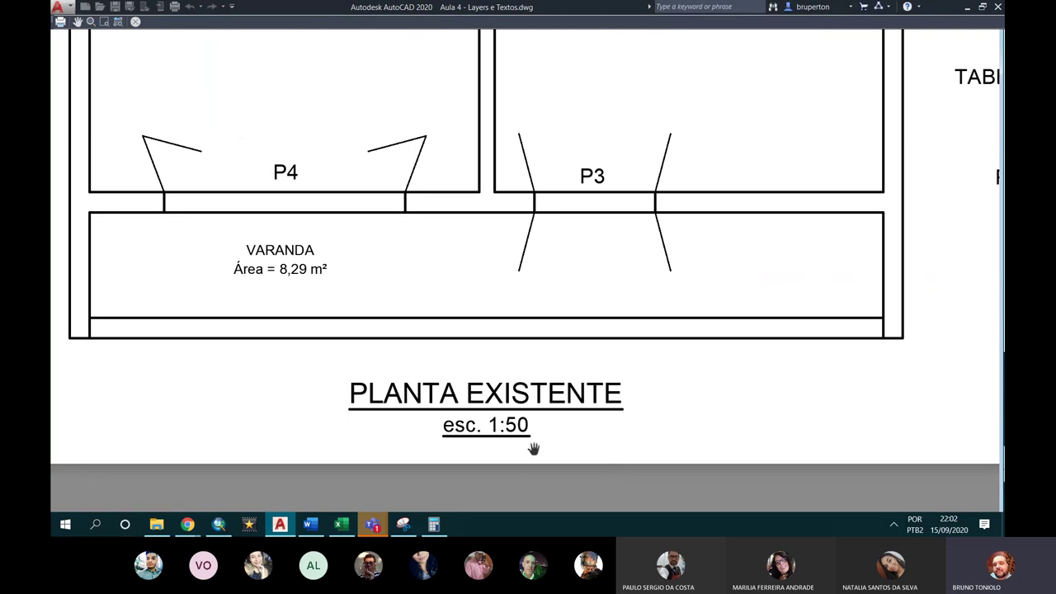
{"action": "scroll", "coordinate": [470, 433], "scroll_direction": "down", "scroll_amount": 2}
{"action": "scroll", "coordinate": [470, 429], "scroll_direction": "down", "scroll_amount": 4}
{"action": "scroll", "coordinate": [481, 428], "scroll_direction": "up", "scroll_amount": 2}
{"action": "scroll", "coordinate": [481, 426], "scroll_direction": "up", "scroll_amount": 2}
{"action": "scroll", "coordinate": [475, 429], "scroll_direction": "down", "scroll_amount": 1}
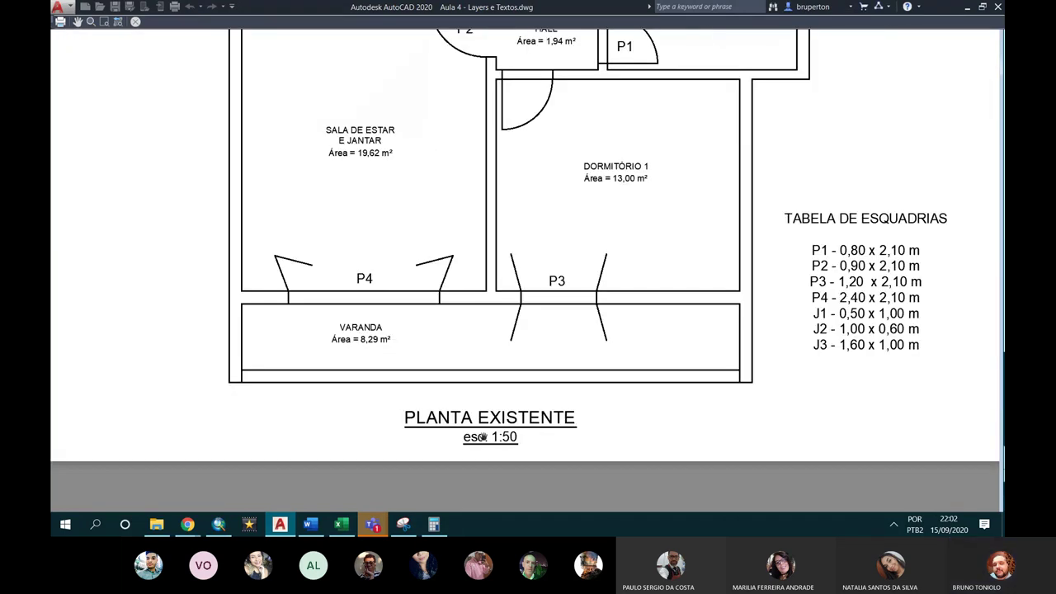
{"action": "scroll", "coordinate": [471, 424], "scroll_direction": "down", "scroll_amount": 1}
{"action": "key", "text": "Escape"}
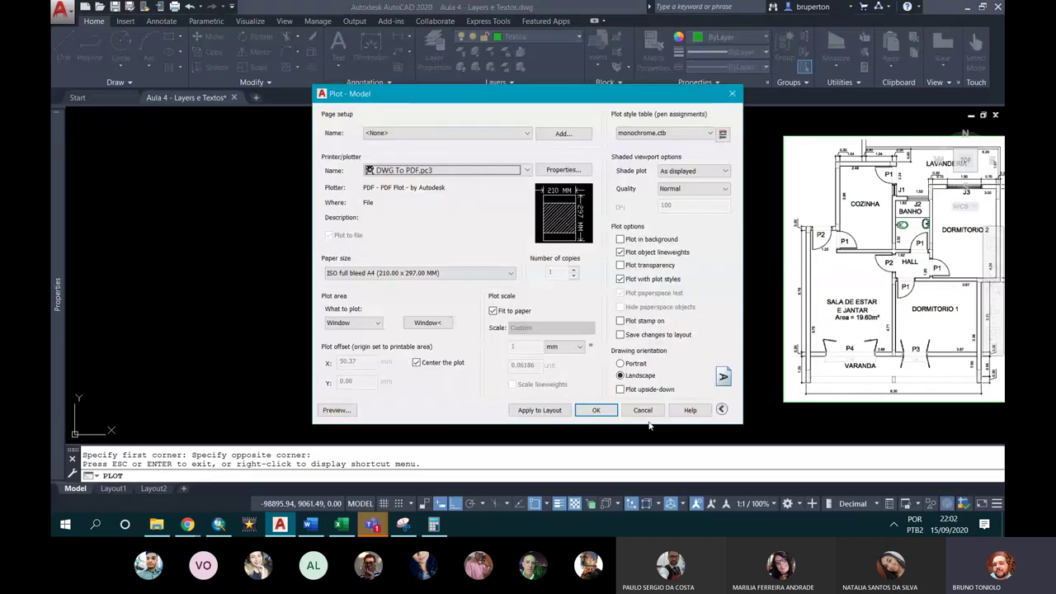
{"action": "left_click", "coordinate": [643, 410]}
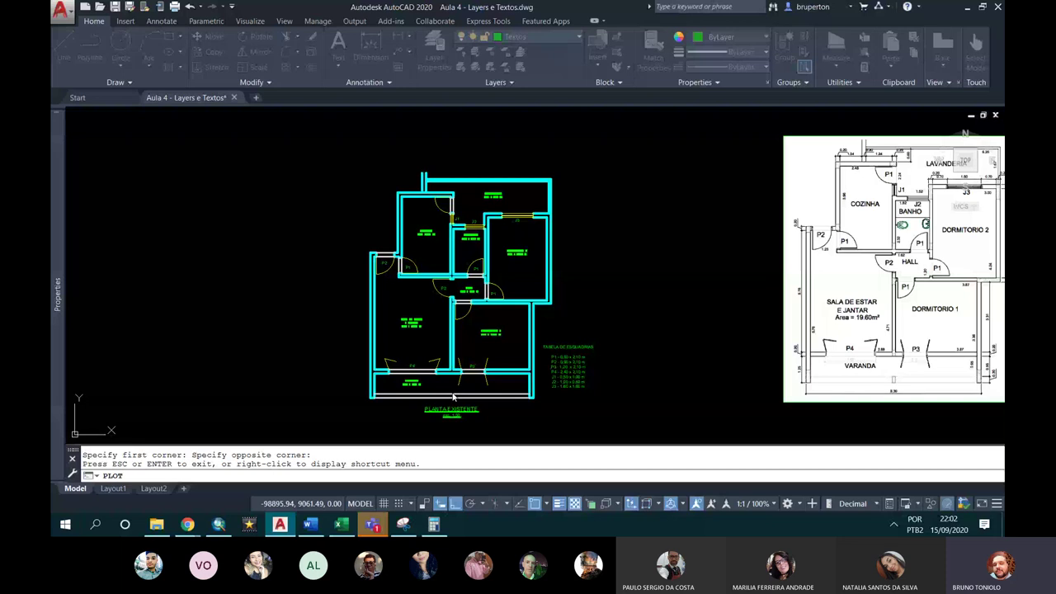
Step: Double-click the PLANTA EXISTENTE title text to edit it
{"action": "double_click", "coordinate": [452, 409]}
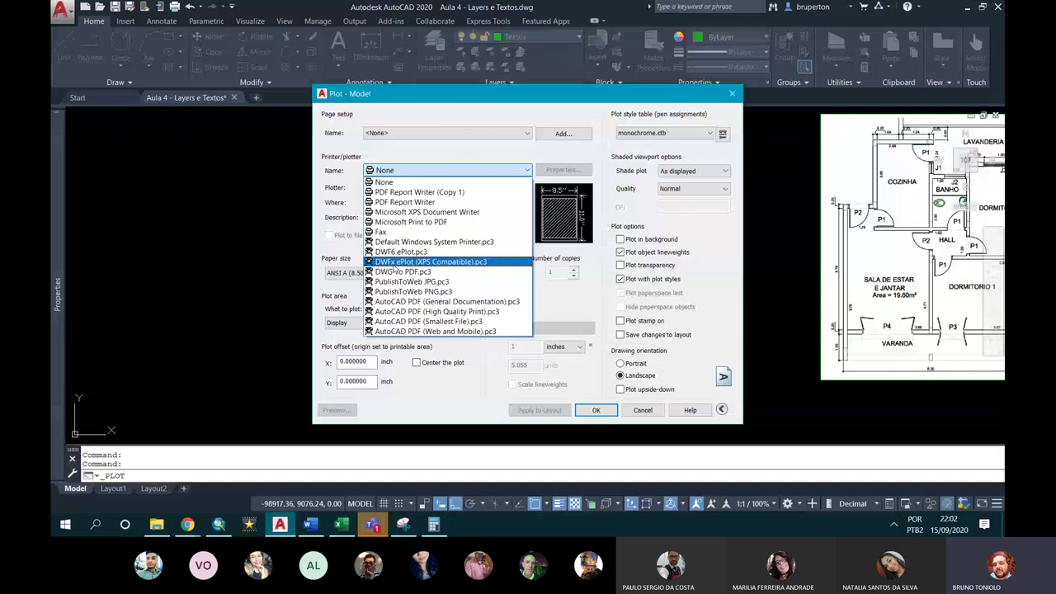
Step: Plot to DWG To PDF.pc3 on ISO A4, using a centred window around the floor plan
{"action": "left_click", "coordinate": [398, 272]}
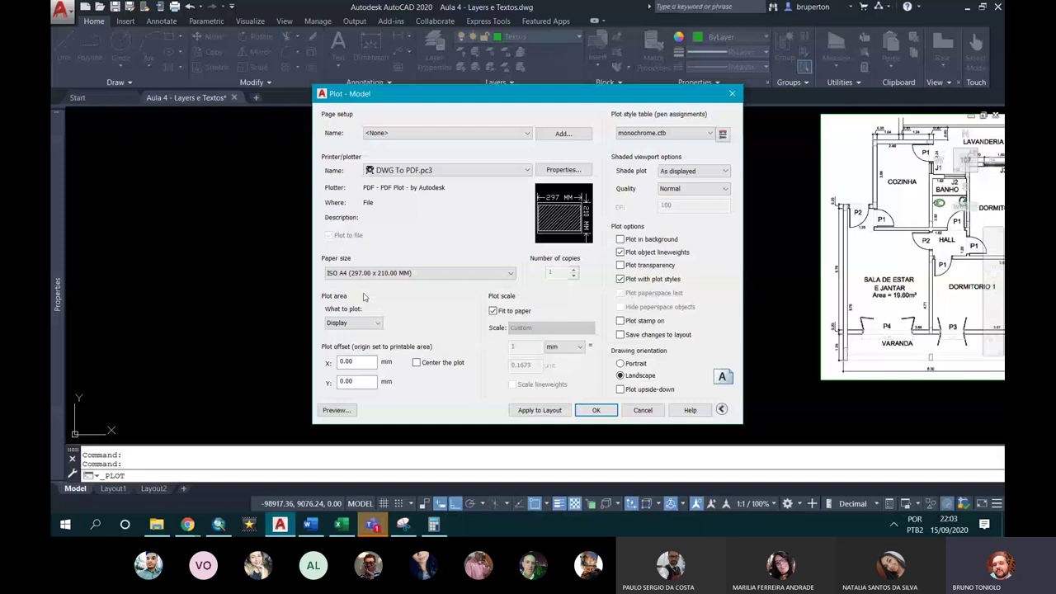
{"action": "left_click", "coordinate": [367, 272]}
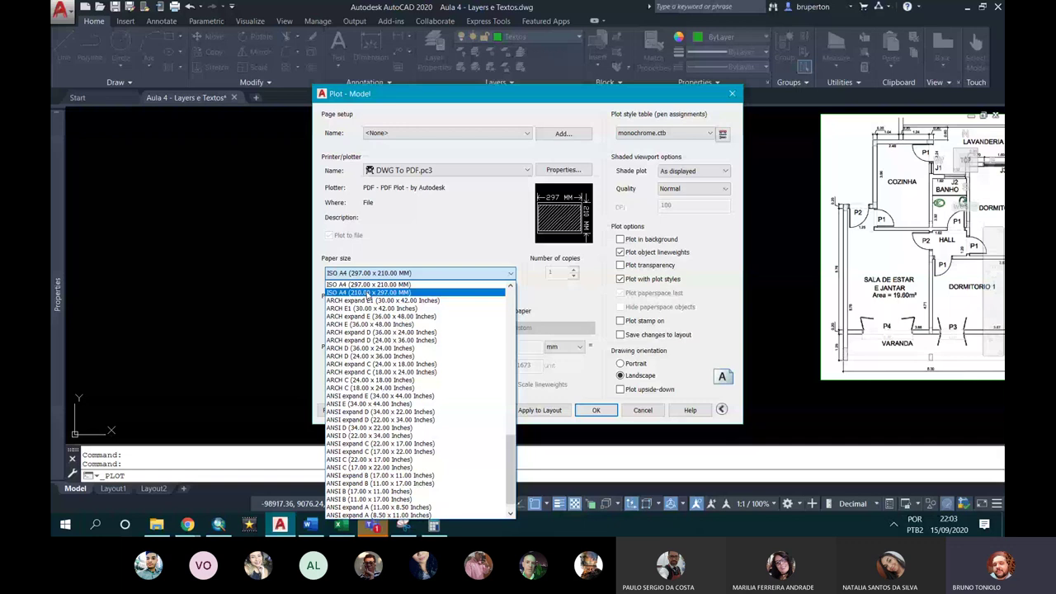
{"action": "left_click", "coordinate": [368, 293]}
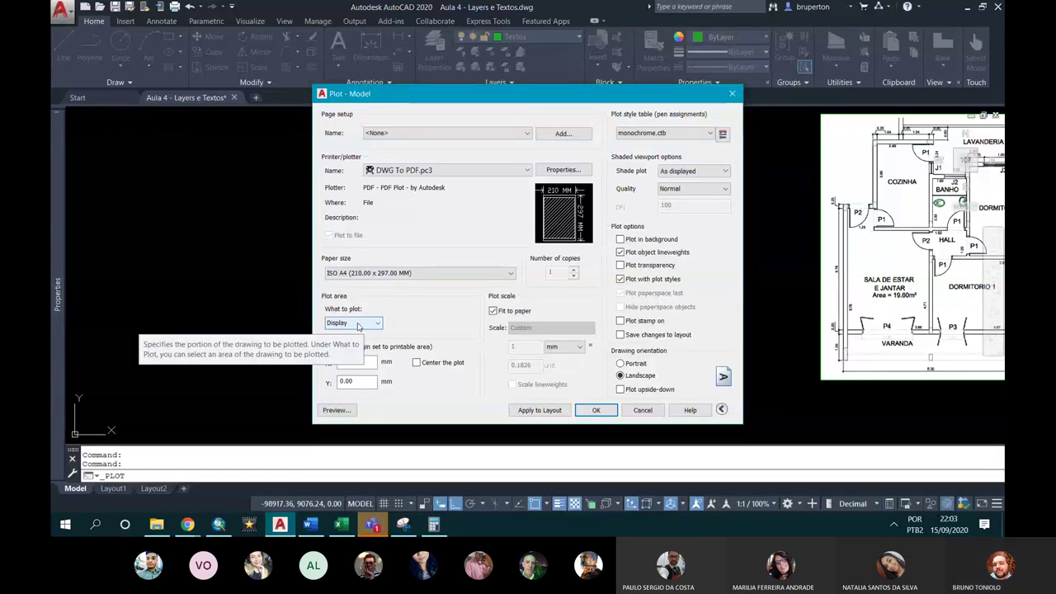
{"action": "left_click", "coordinate": [338, 324]}
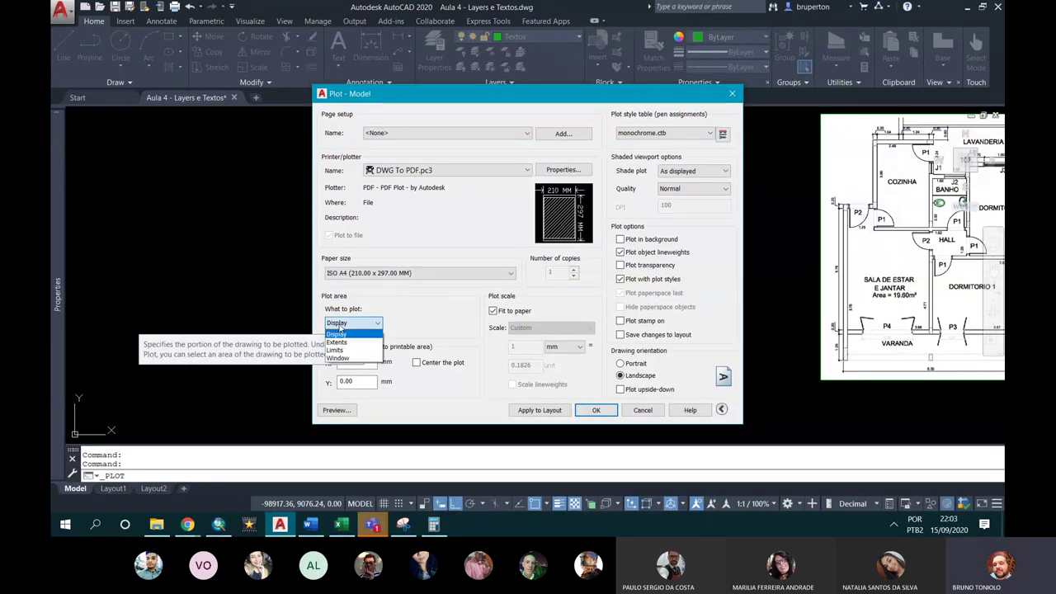
{"action": "left_click", "coordinate": [337, 359]}
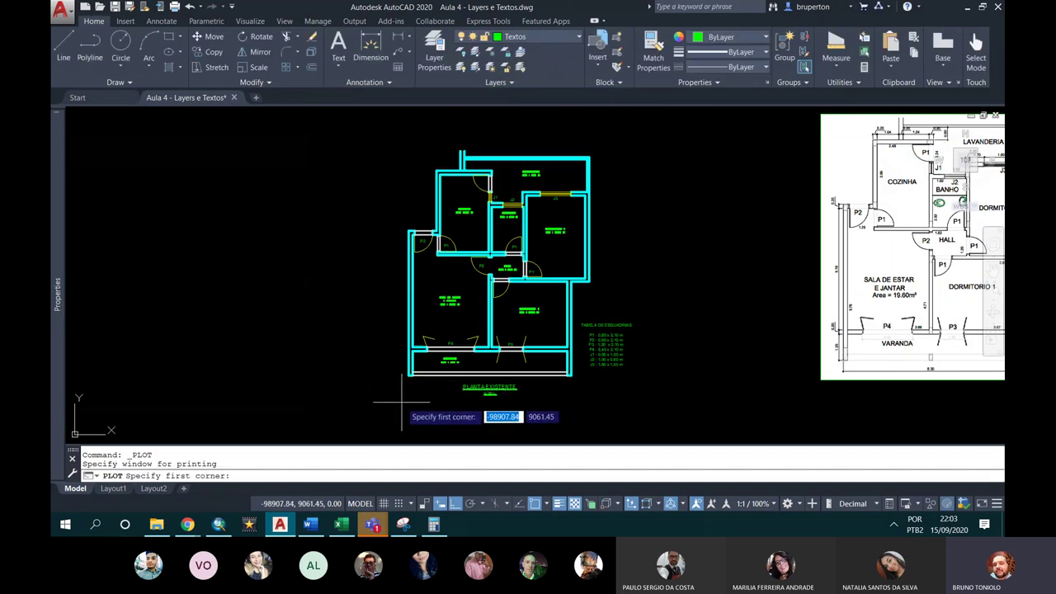
{"action": "left_click", "coordinate": [401, 402]}
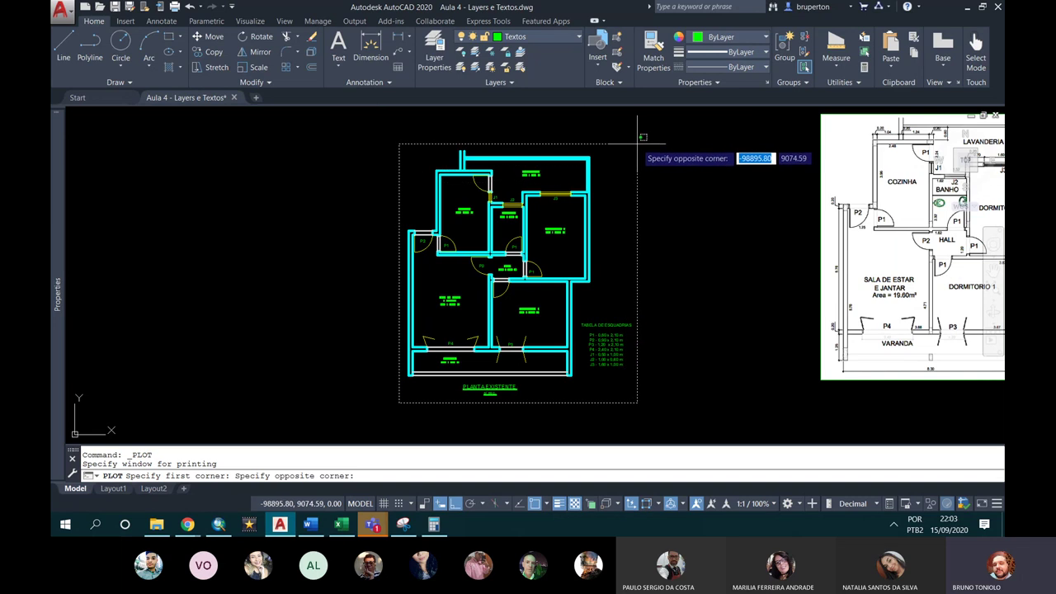
{"action": "left_click", "coordinate": [637, 143]}
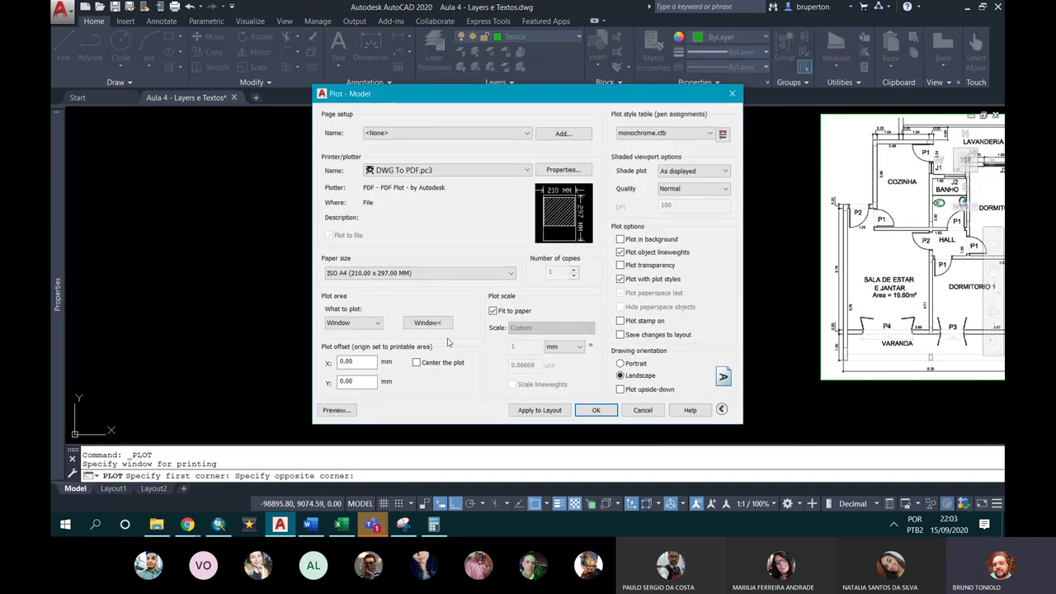
{"action": "left_click", "coordinate": [415, 363]}
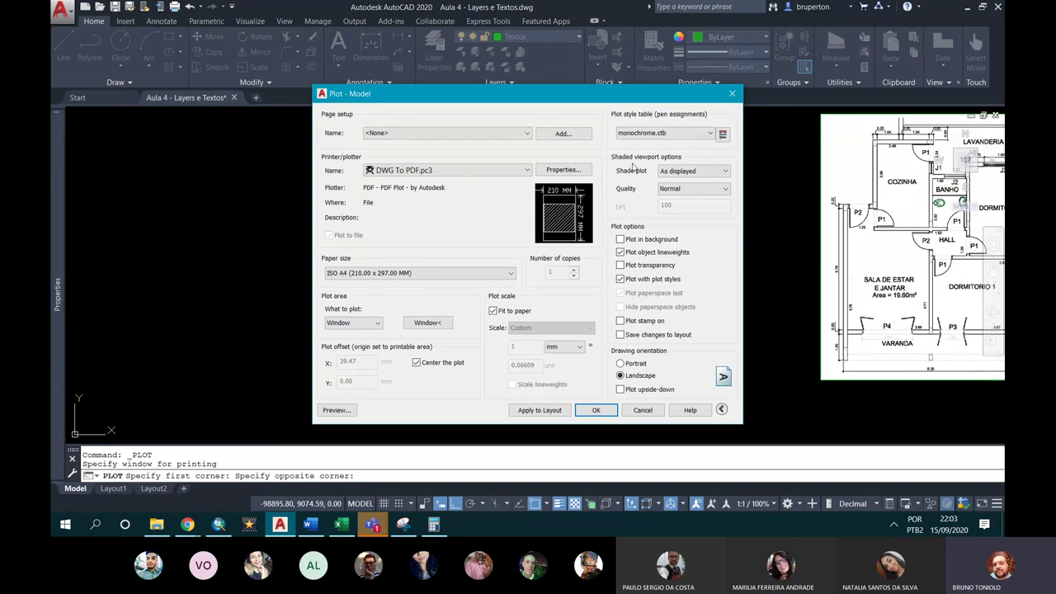
Step: Keep monochrome.ctb as the plot style table and preview the plot
{"action": "left_click", "coordinate": [664, 133]}
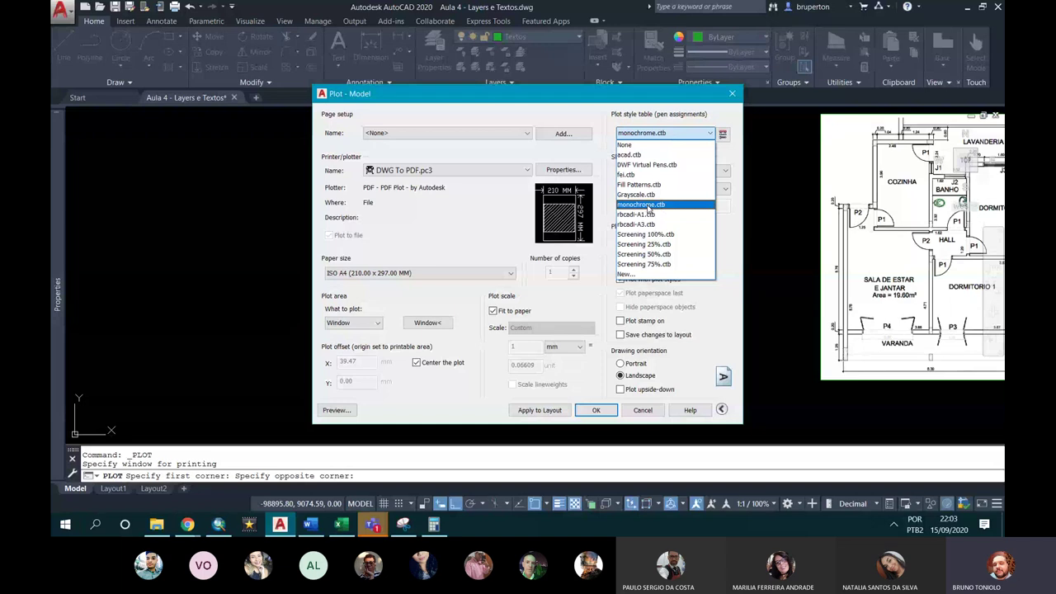
{"action": "left_click", "coordinate": [650, 206]}
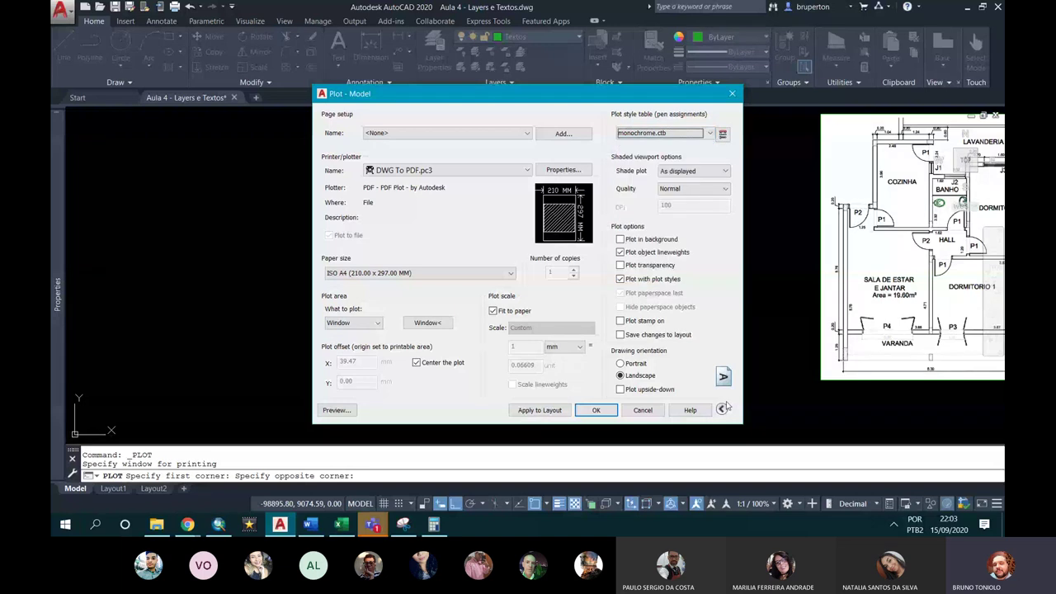
{"action": "left_click", "coordinate": [722, 409]}
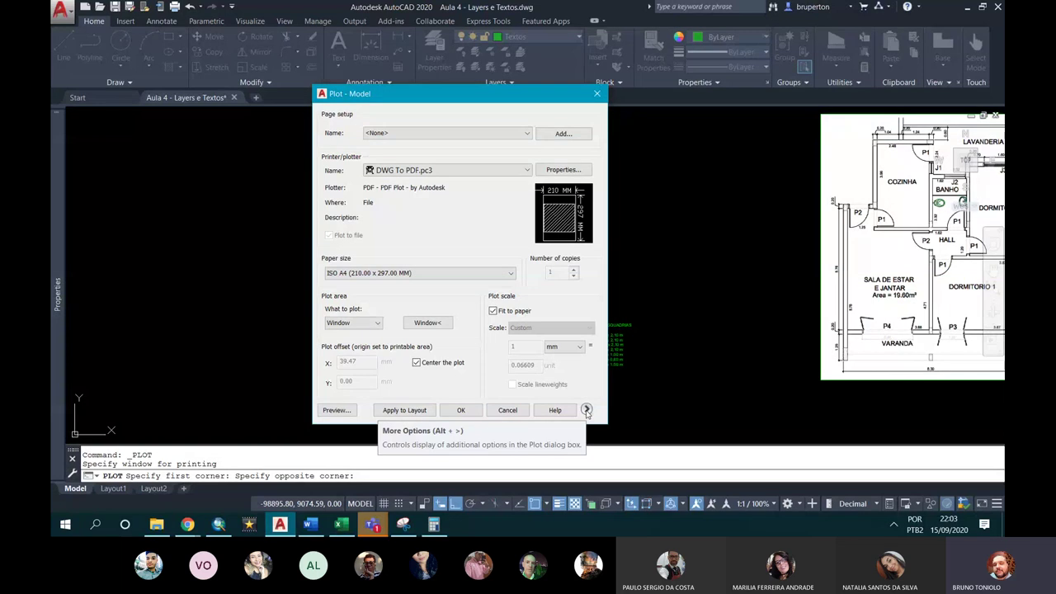
{"action": "left_click", "coordinate": [587, 410]}
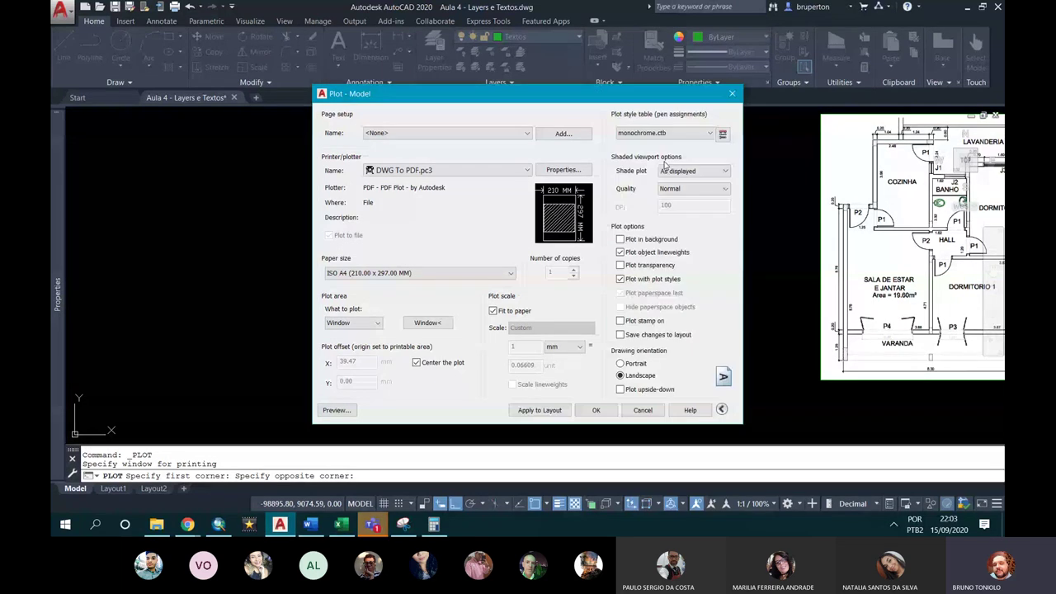
{"action": "left_click", "coordinate": [336, 410]}
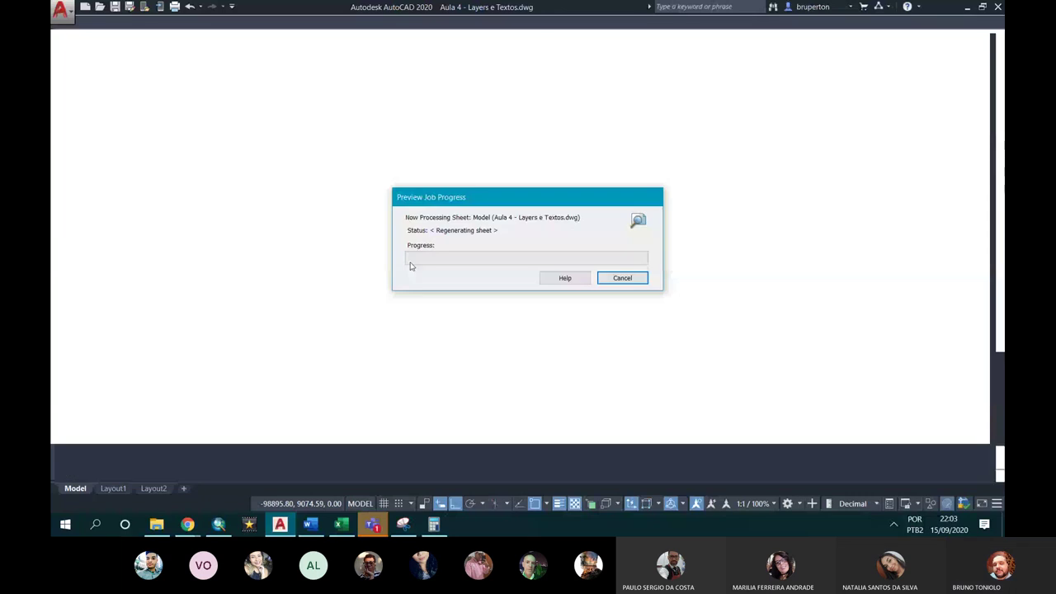
Step: Zoom in and out on the black-and-white preview, then close and reopen it
{"action": "scroll", "coordinate": [440, 125], "scroll_direction": "up", "scroll_amount": 4}
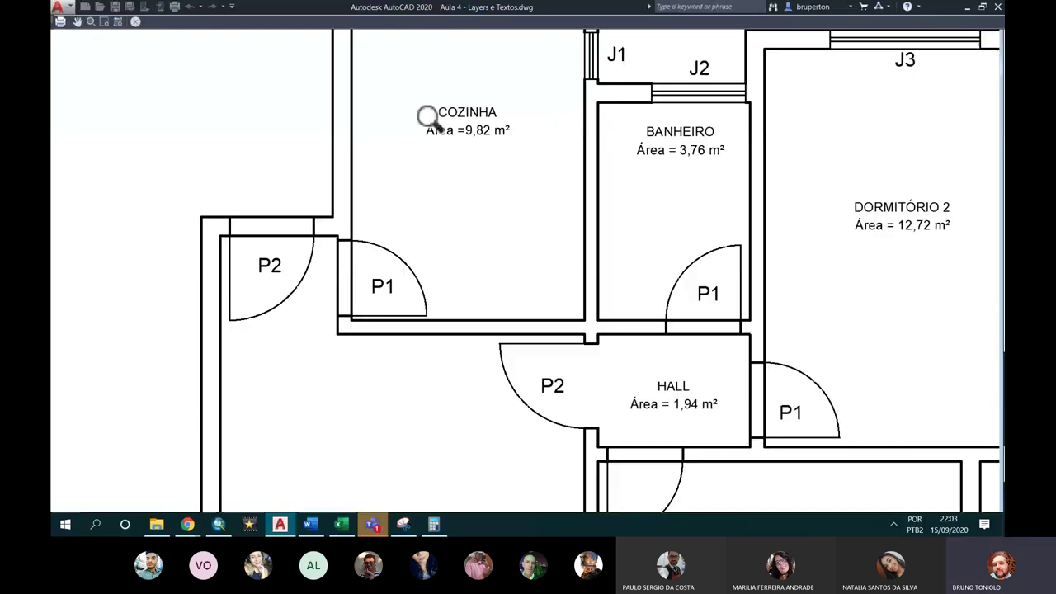
{"action": "scroll", "coordinate": [427, 120], "scroll_direction": "down", "scroll_amount": 4}
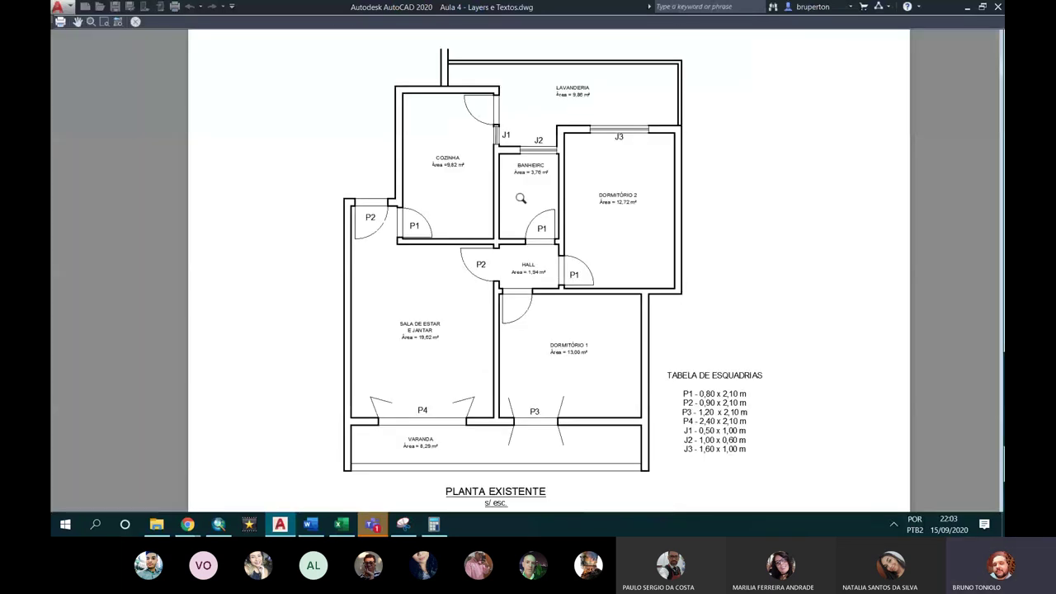
{"action": "scroll", "coordinate": [505, 165], "scroll_direction": "up", "scroll_amount": 4}
{"action": "scroll", "coordinate": [554, 166], "scroll_direction": "down", "scroll_amount": 4}
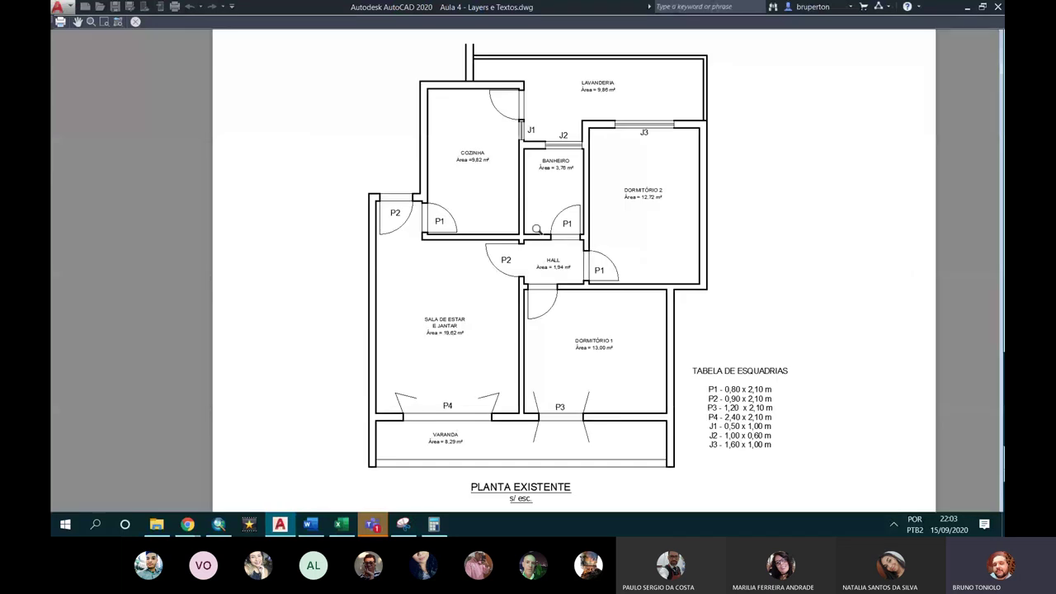
{"action": "key", "text": "Escape"}
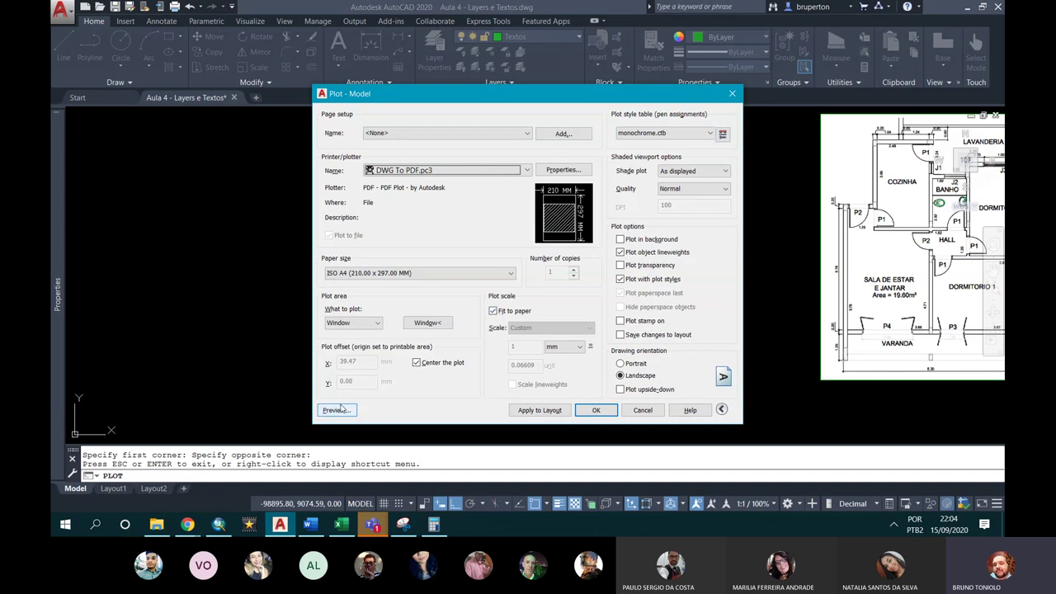
{"action": "key", "text": "Escape"}
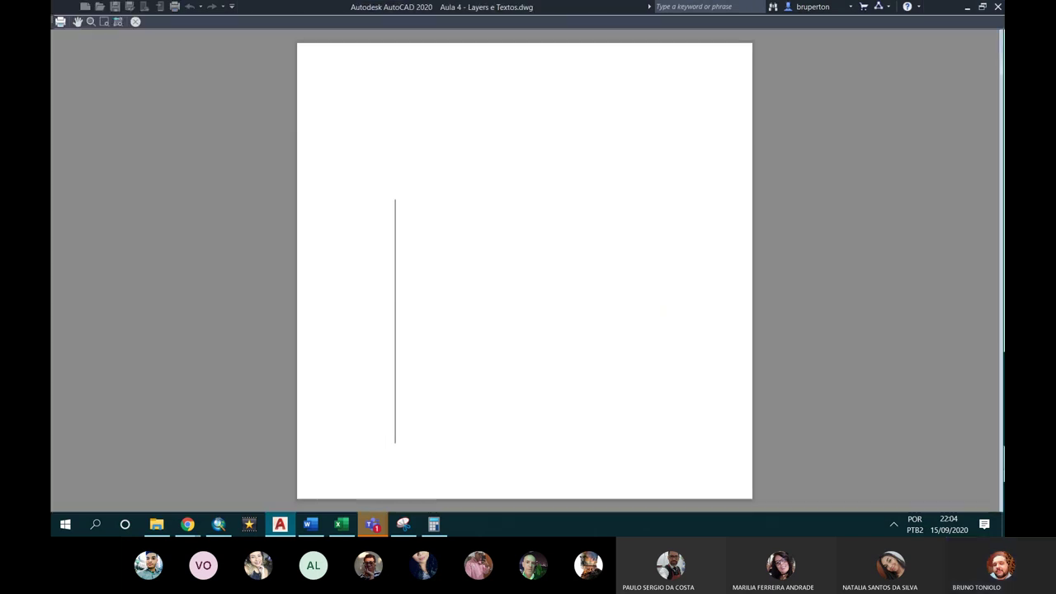
Step: Zoom and pan the preview to recentre the floor plan, then send the sheet to plot
{"action": "scroll", "coordinate": [458, 251], "scroll_direction": "up", "scroll_amount": 5}
{"action": "scroll", "coordinate": [458, 251], "scroll_direction": "down", "scroll_amount": 2}
{"action": "scroll", "coordinate": [506, 184], "scroll_direction": "down", "scroll_amount": 5}
{"action": "scroll", "coordinate": [523, 366], "scroll_direction": "up", "scroll_amount": 6}
{"action": "scroll", "coordinate": [479, 361], "scroll_direction": "down", "scroll_amount": 1}
{"action": "scroll", "coordinate": [439, 357], "scroll_direction": "down", "scroll_amount": 2}
{"action": "scroll", "coordinate": [479, 297], "scroll_direction": "up", "scroll_amount": 1}
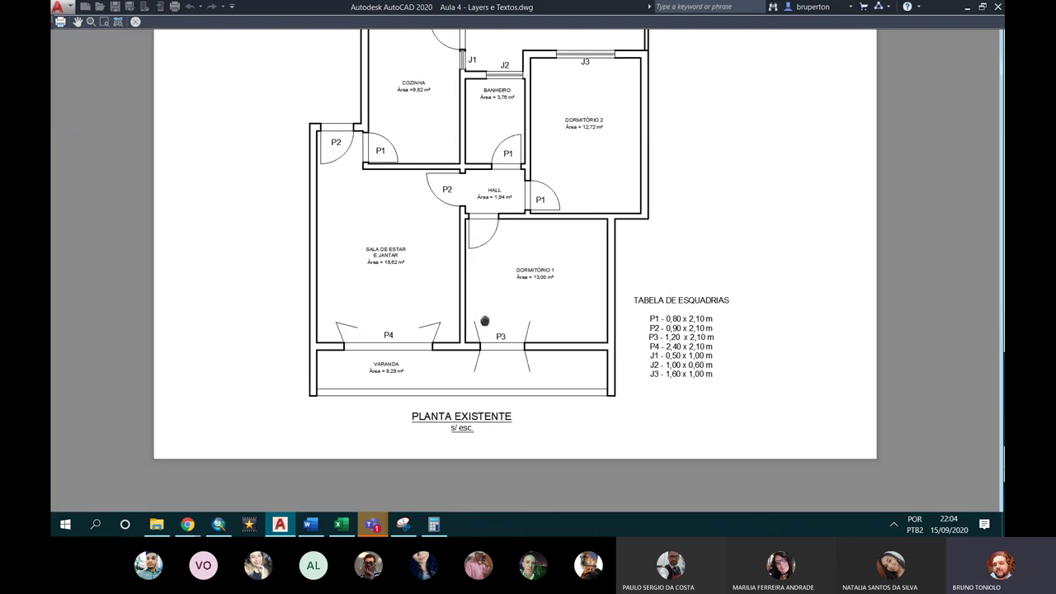
{"action": "middle_click_drag", "start_coordinate": [490, 215], "coordinate": [537, 264]}
{"action": "scroll", "coordinate": [523, 189], "scroll_direction": "down", "scroll_amount": 1}
{"action": "scroll", "coordinate": [481, 170], "scroll_direction": "up", "scroll_amount": 1}
{"action": "scroll", "coordinate": [481, 170], "scroll_direction": "down", "scroll_amount": 3}
{"action": "scroll", "coordinate": [483, 217], "scroll_direction": "up", "scroll_amount": 3}
{"action": "right_click", "coordinate": [463, 157]}
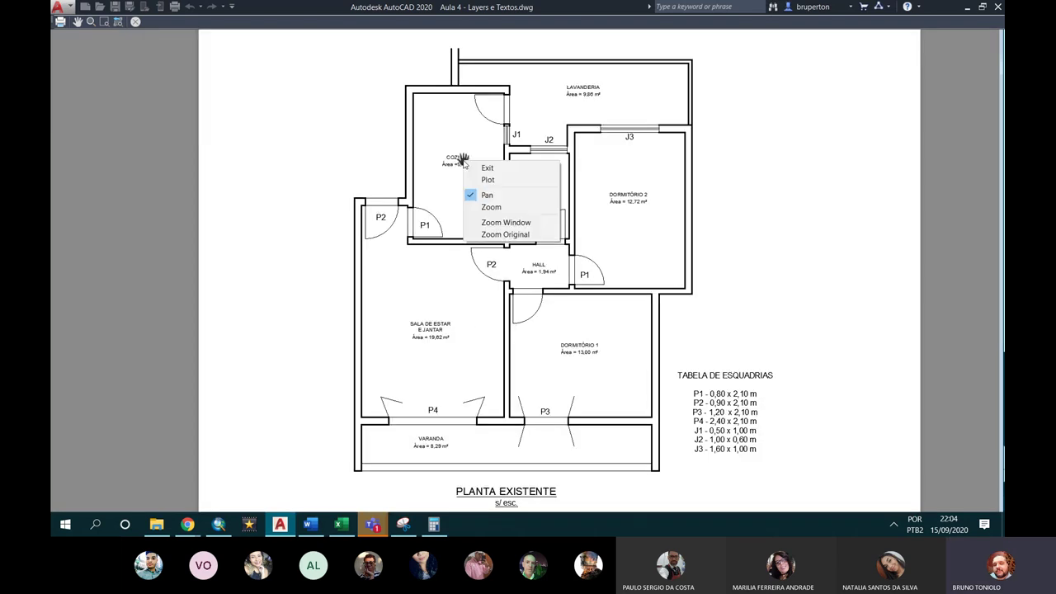
{"action": "left_click", "coordinate": [161, 81]}
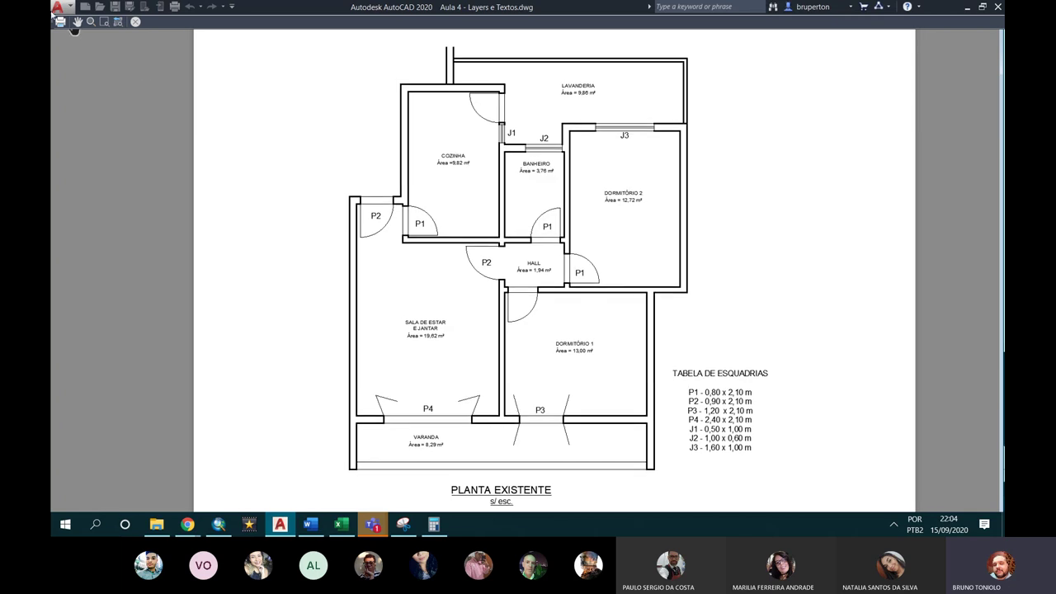
{"action": "left_click", "coordinate": [59, 23]}
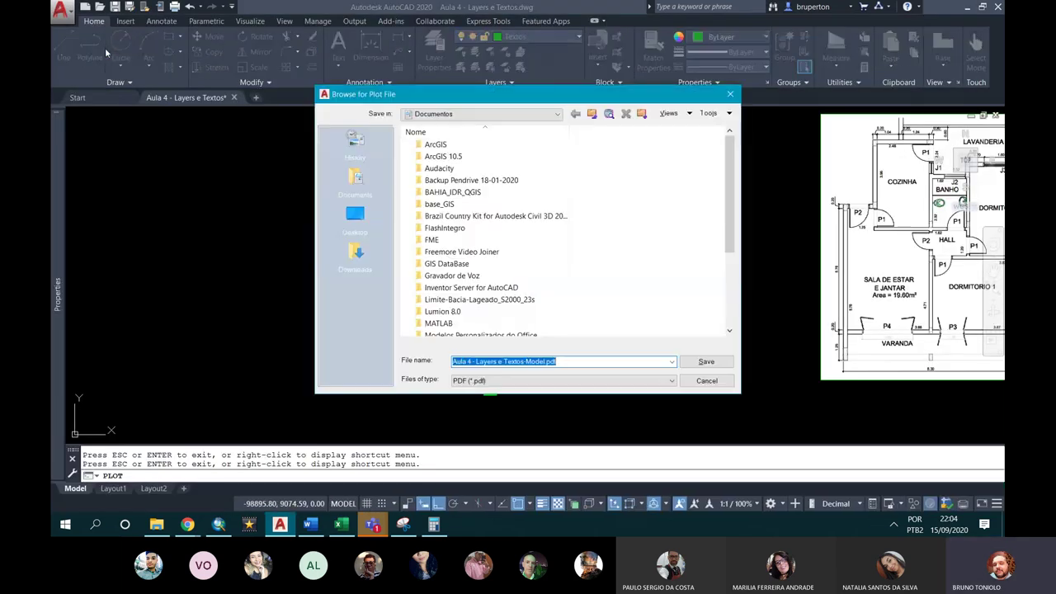
Step: Save the plotted PDF as croqui in the Downloads folder
{"action": "left_click", "coordinate": [373, 252]}
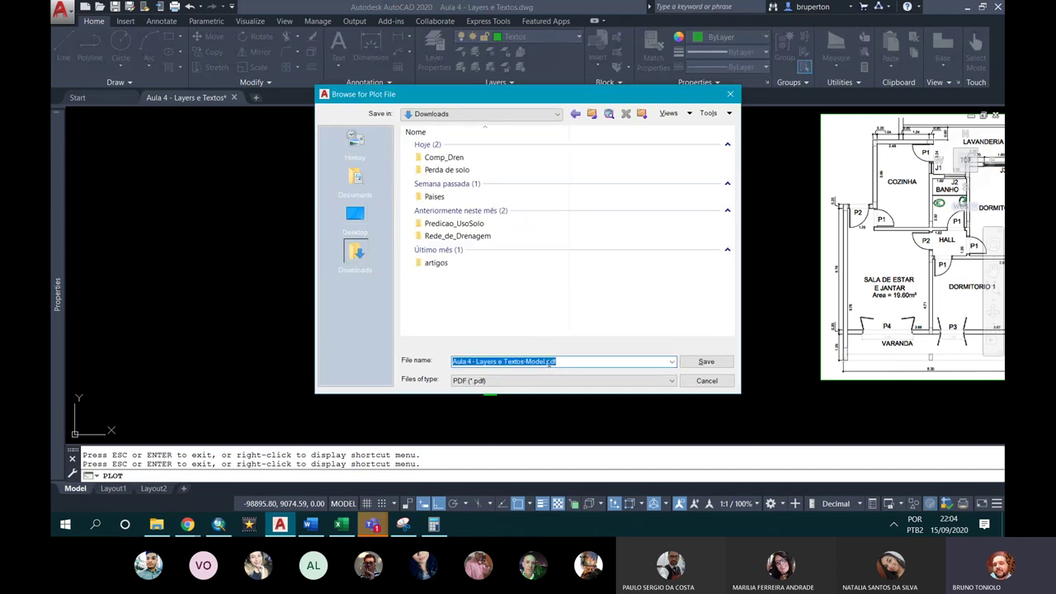
{"action": "type", "text": "croqu"}
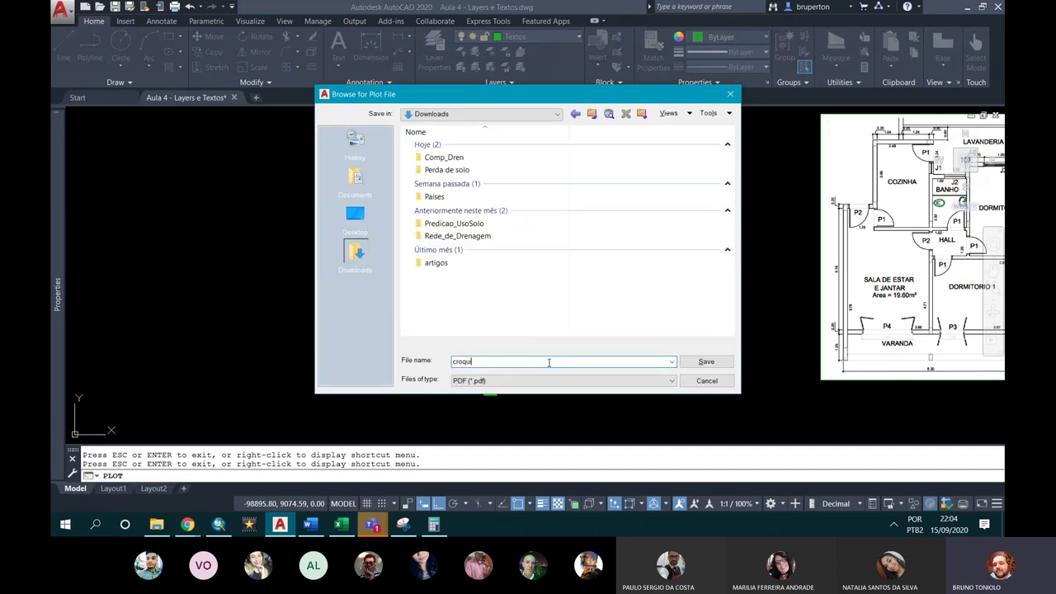
{"action": "key", "text": "Return"}
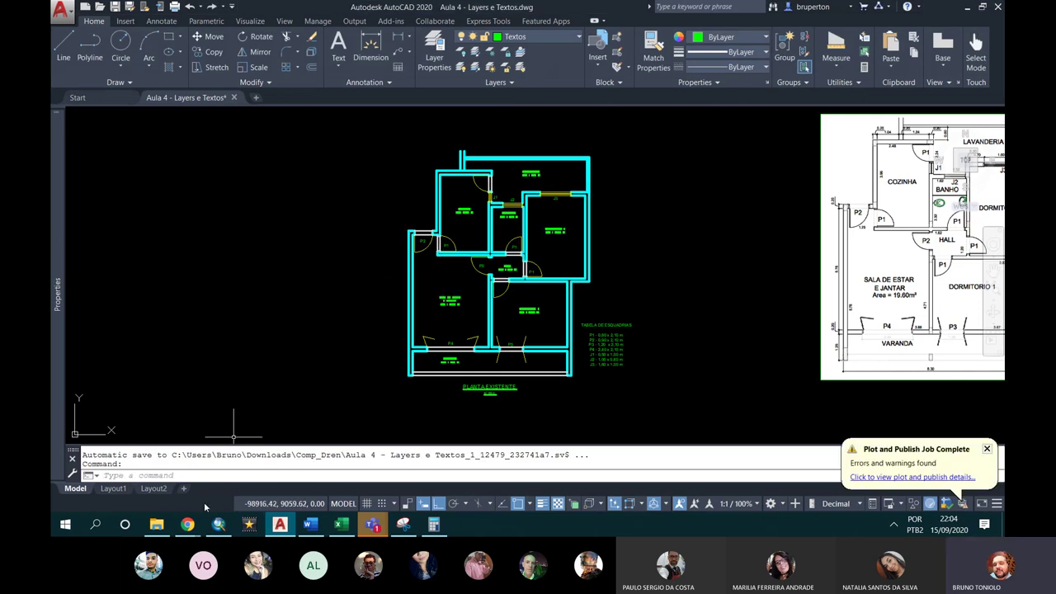
Step: Open croqui.pdf from Downloads in Chrome and maximize the viewer
{"action": "left_click", "coordinate": [156, 524]}
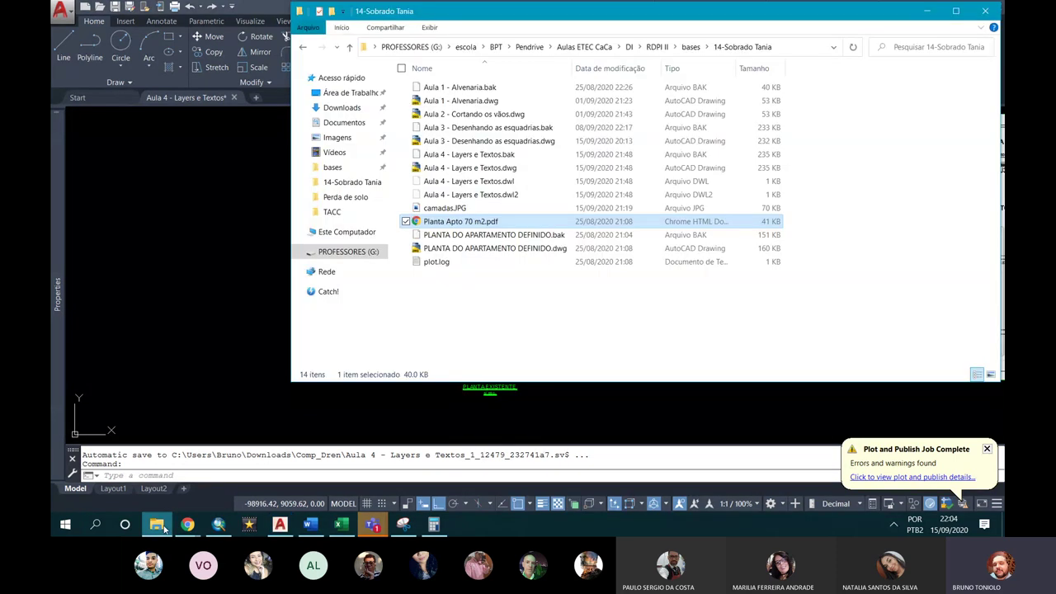
{"action": "left_click", "coordinate": [326, 111]}
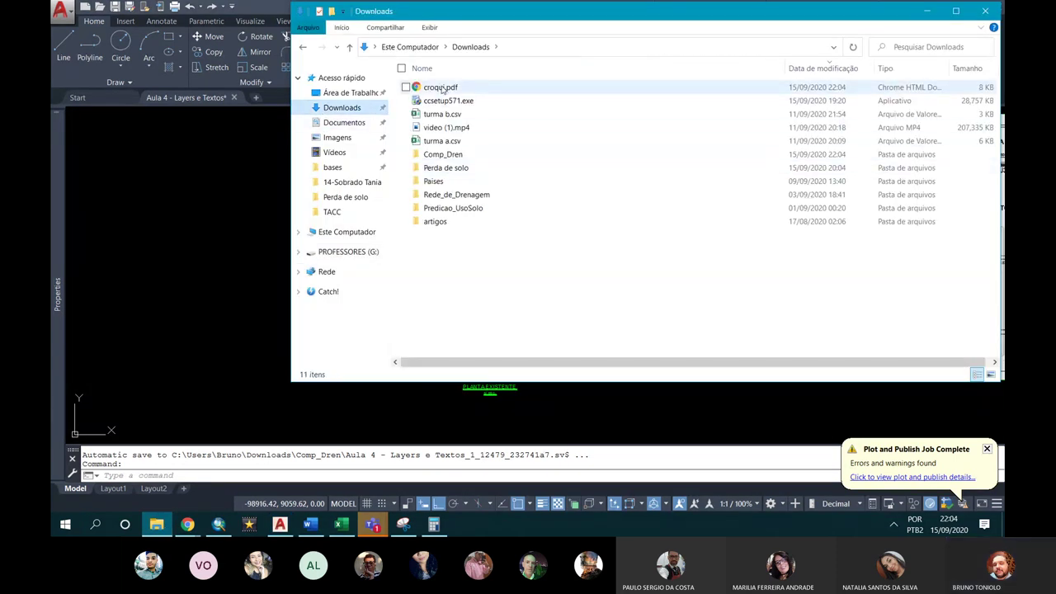
{"action": "double_click", "coordinate": [454, 92]}
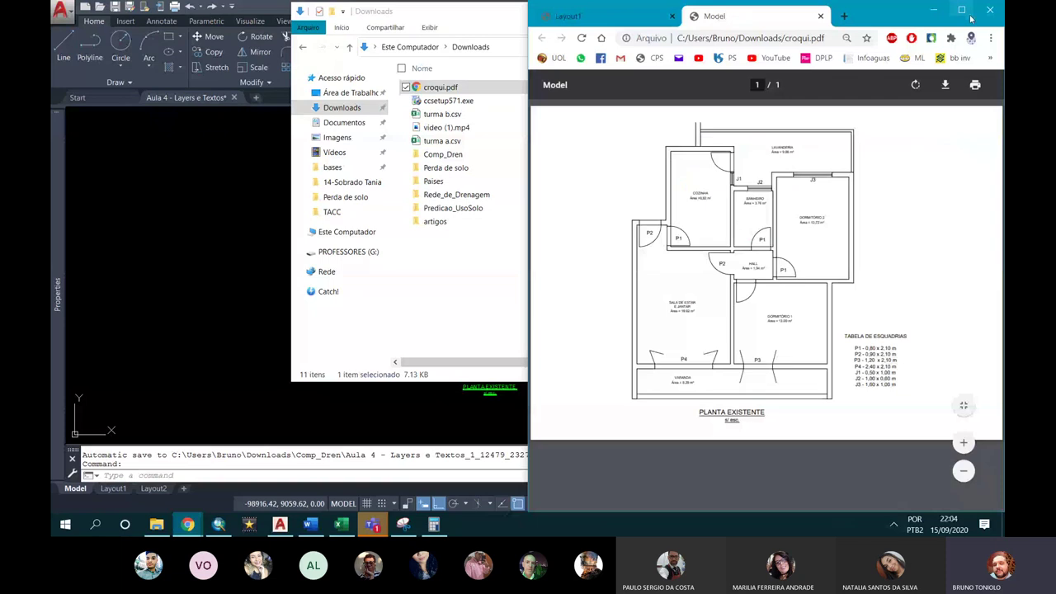
{"action": "left_click", "coordinate": [961, 10]}
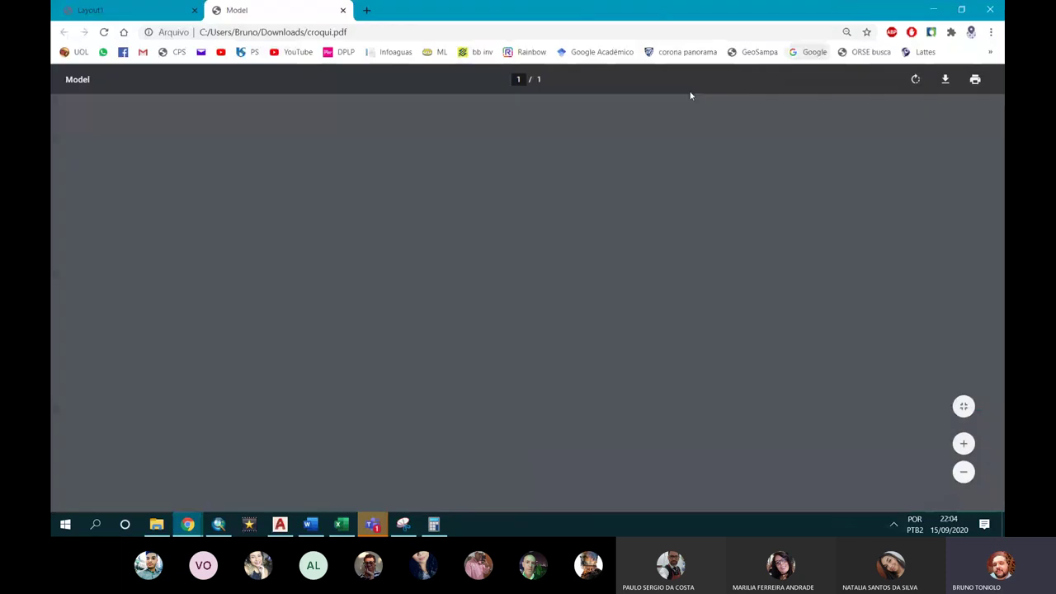
Step: Review croqui.pdf at full width as a black-and-white plan, then minimize Chrome and Explorer
{"action": "left_click", "coordinate": [964, 406]}
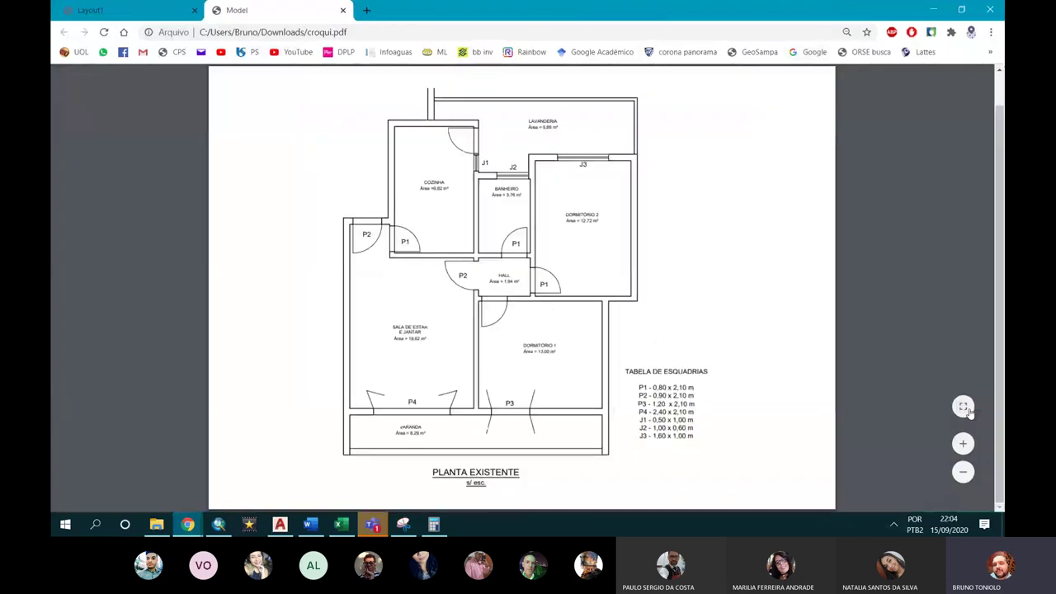
{"action": "left_click", "coordinate": [964, 406]}
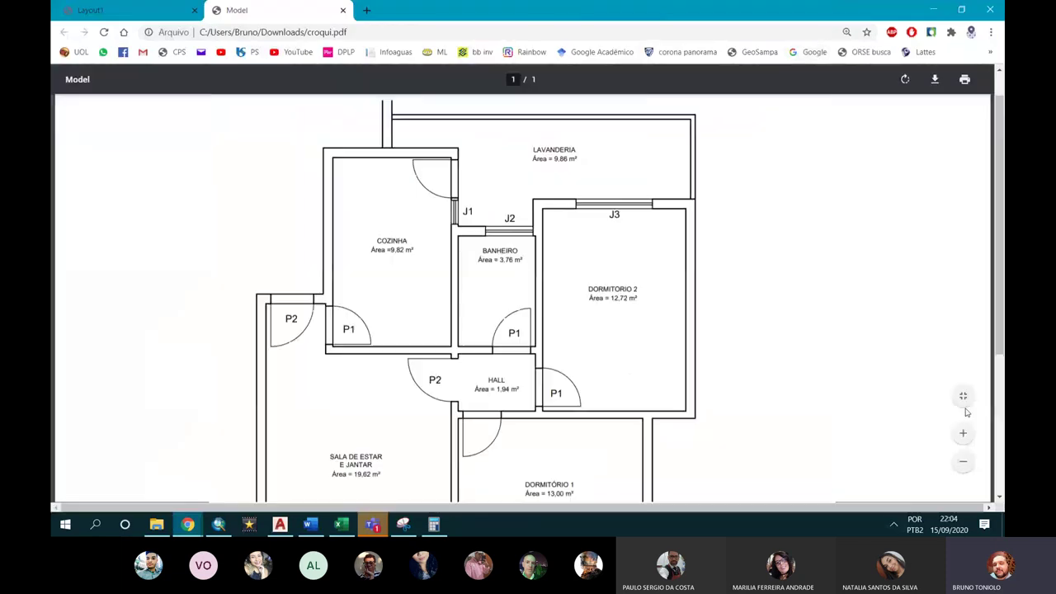
{"action": "scroll", "coordinate": [854, 370], "scroll_direction": "down", "scroll_amount": 1}
{"action": "scroll", "coordinate": [855, 371], "scroll_direction": "down", "scroll_amount": 2}
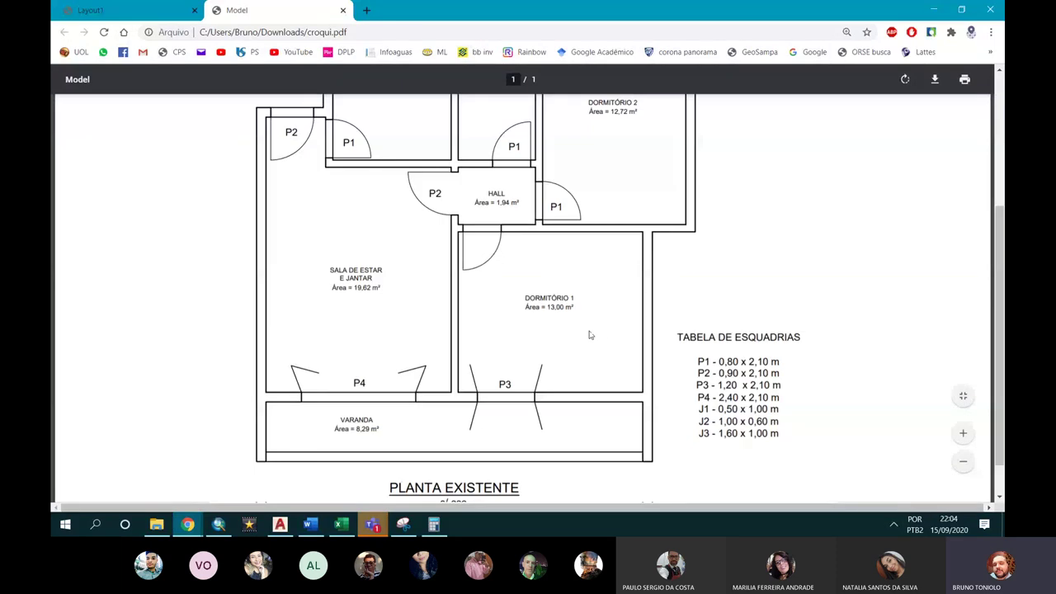
{"action": "scroll", "coordinate": [590, 335], "scroll_direction": "up", "scroll_amount": 2}
{"action": "scroll", "coordinate": [661, 453], "scroll_direction": "down", "scroll_amount": 3}
{"action": "scroll", "coordinate": [485, 256], "scroll_direction": "up", "scroll_amount": 3}
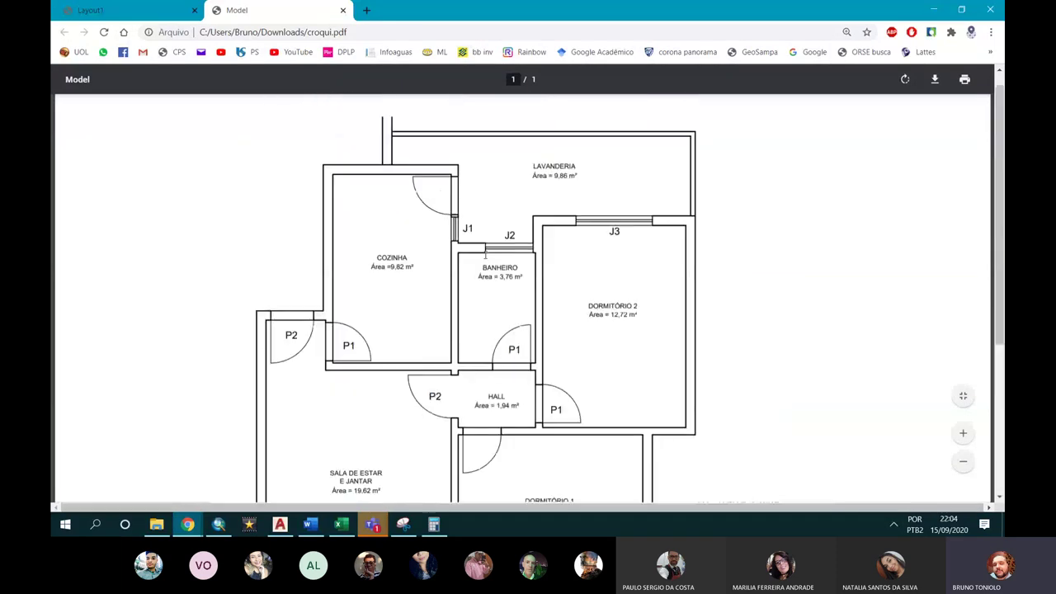
{"action": "scroll", "coordinate": [625, 319], "scroll_direction": "down", "scroll_amount": 1}
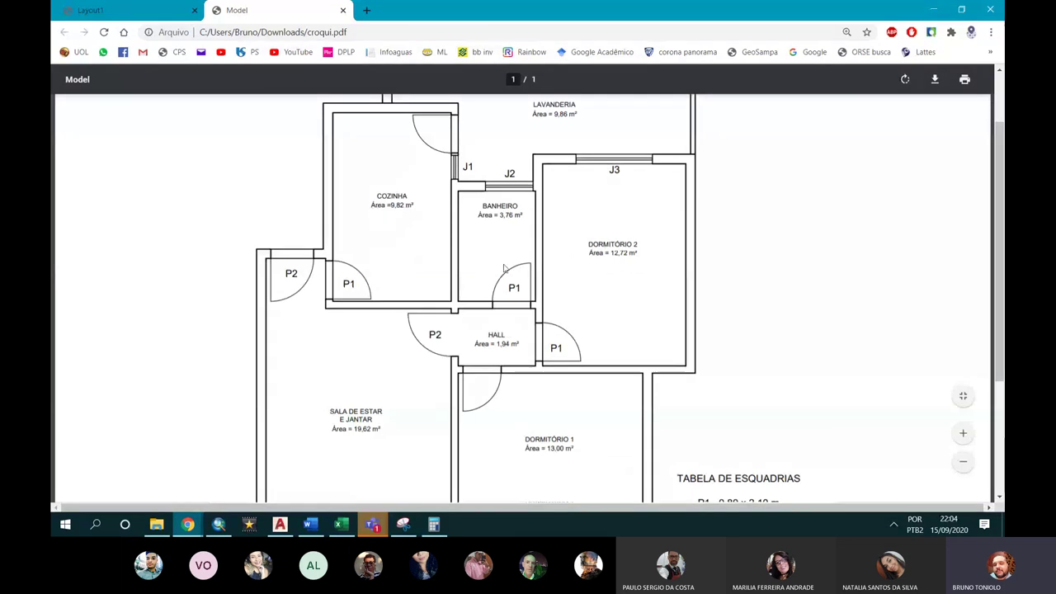
{"action": "scroll", "coordinate": [475, 310], "scroll_direction": "down", "scroll_amount": 1}
{"action": "scroll", "coordinate": [474, 310], "scroll_direction": "down", "scroll_amount": 1}
{"action": "scroll", "coordinate": [462, 299], "scroll_direction": "up", "scroll_amount": 2}
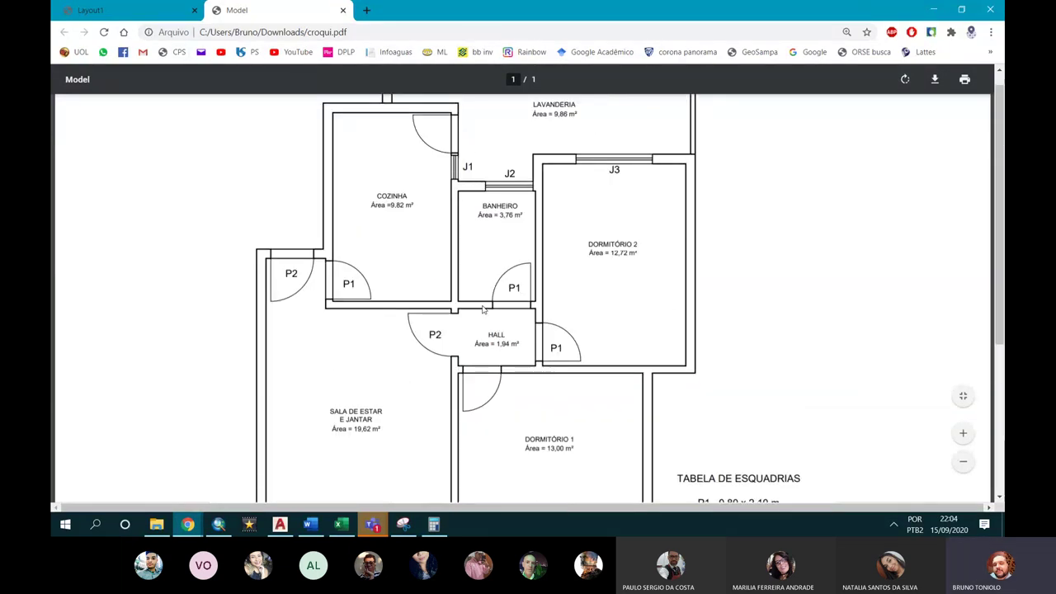
{"action": "scroll", "coordinate": [490, 304], "scroll_direction": "up", "scroll_amount": 1}
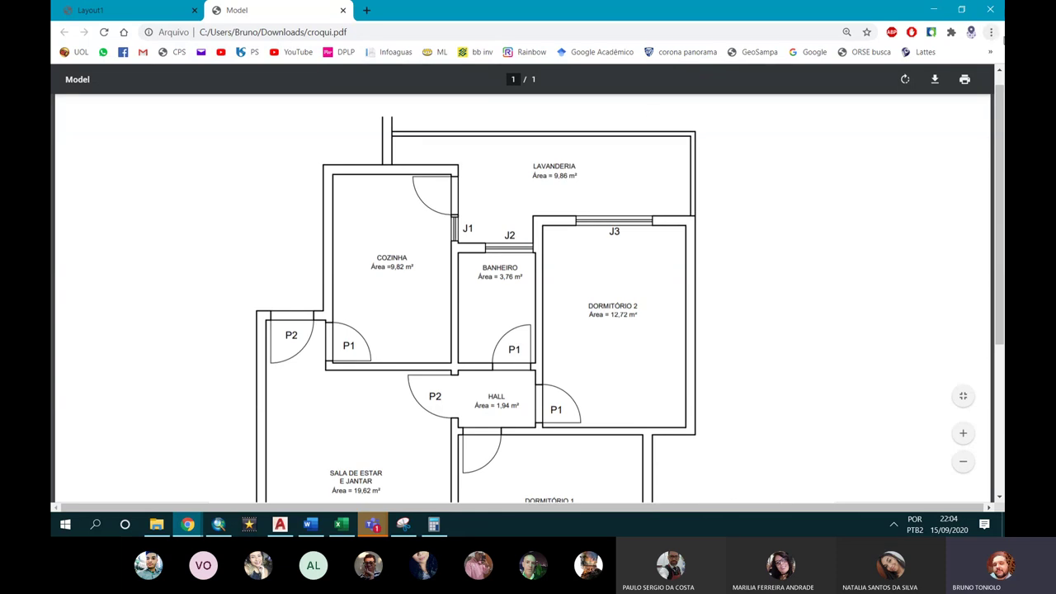
{"action": "left_click", "coordinate": [935, 10]}
{"action": "left_click", "coordinate": [937, 10]}
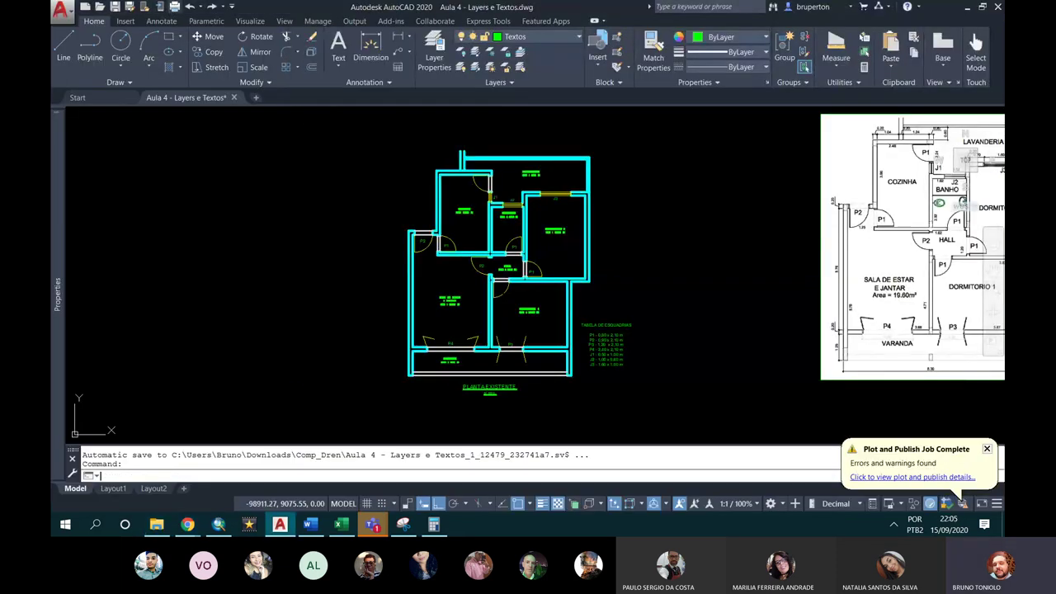
Step: Start a new plot and set the plot style table to None
{"action": "key", "text": "ctrl+p"}
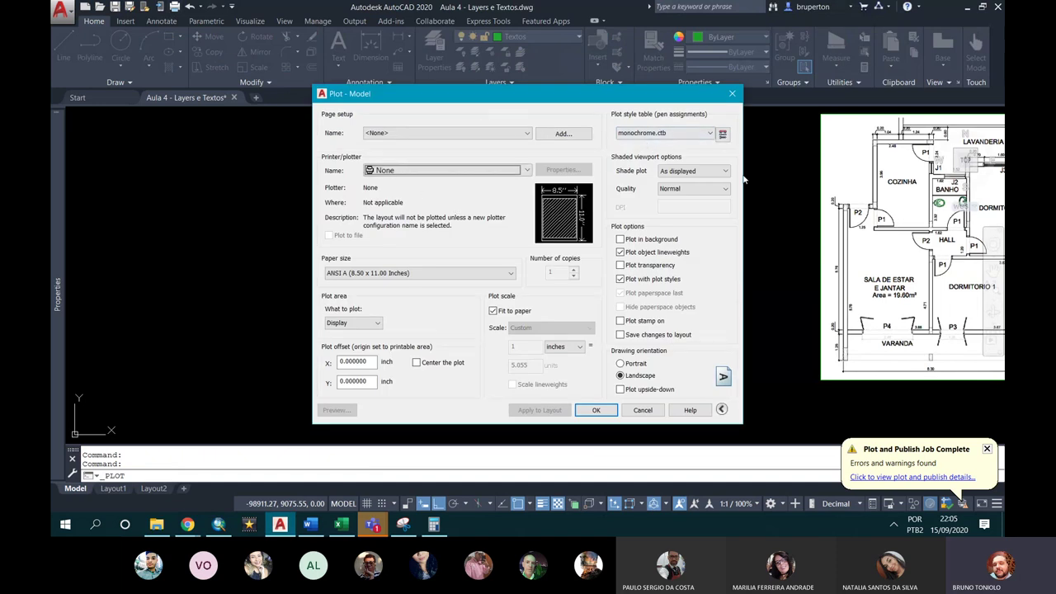
{"action": "left_click", "coordinate": [652, 133]}
{"action": "left_click", "coordinate": [648, 133]}
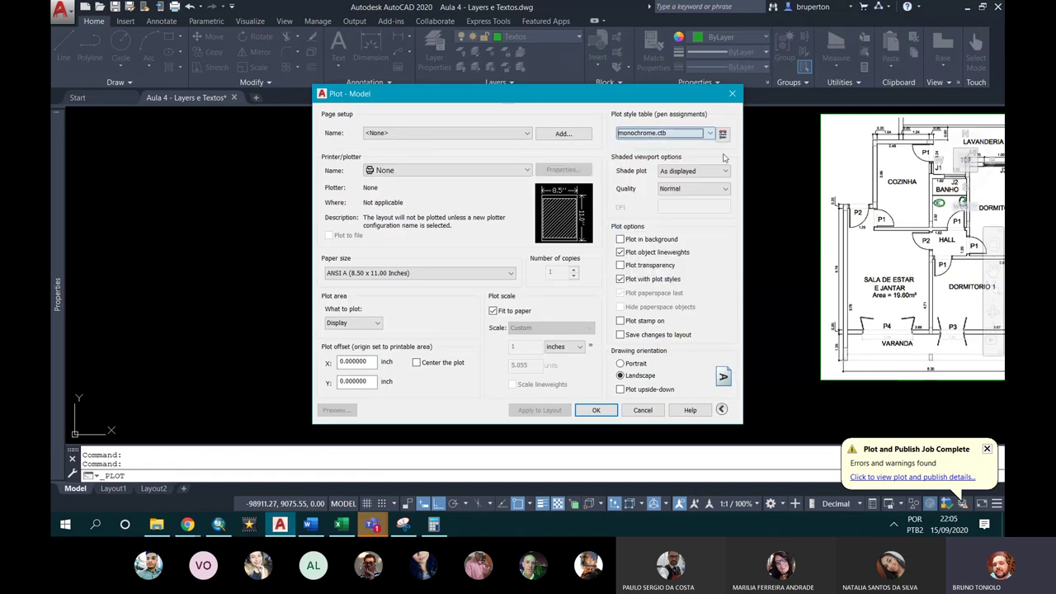
{"action": "left_click", "coordinate": [654, 136]}
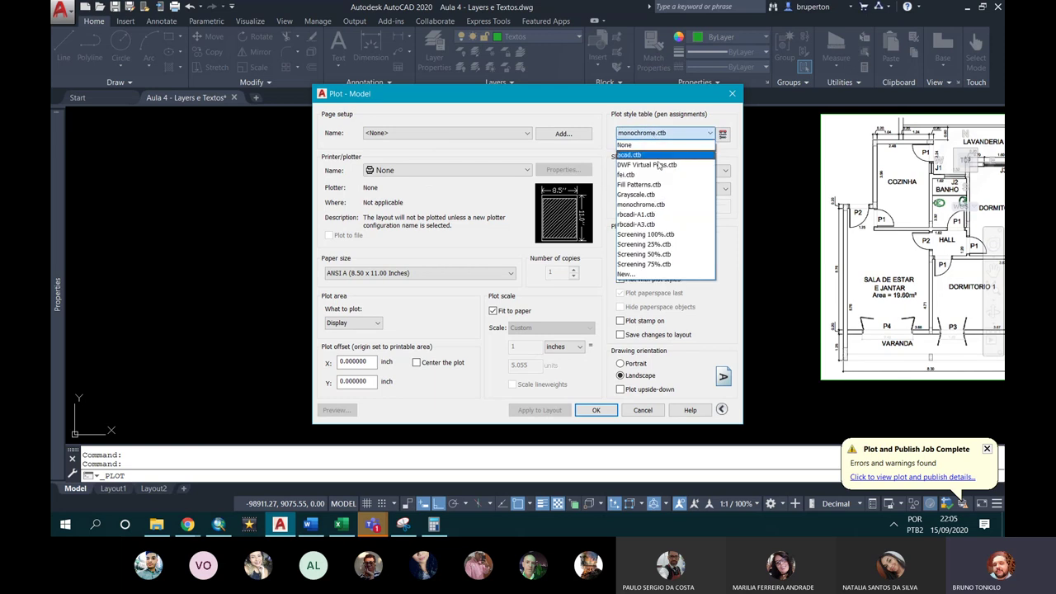
{"action": "left_click", "coordinate": [636, 146]}
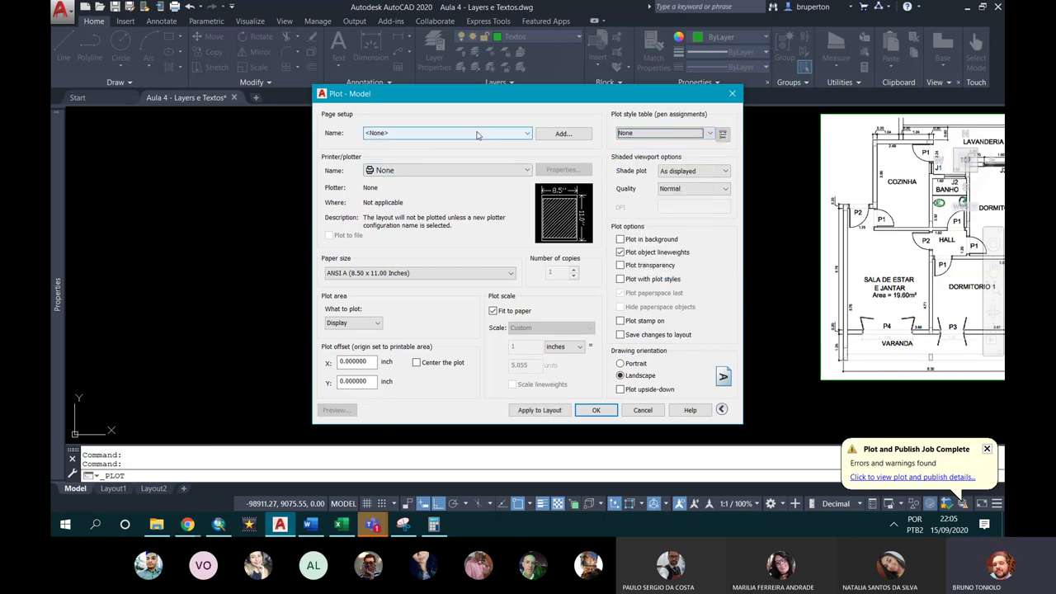
Step: Reuse the previous plot's page setup with acad.ctb for all layouts, and preview
{"action": "left_click", "coordinate": [483, 132]}
{"action": "left_click", "coordinate": [429, 153]}
{"action": "left_click", "coordinate": [637, 136]}
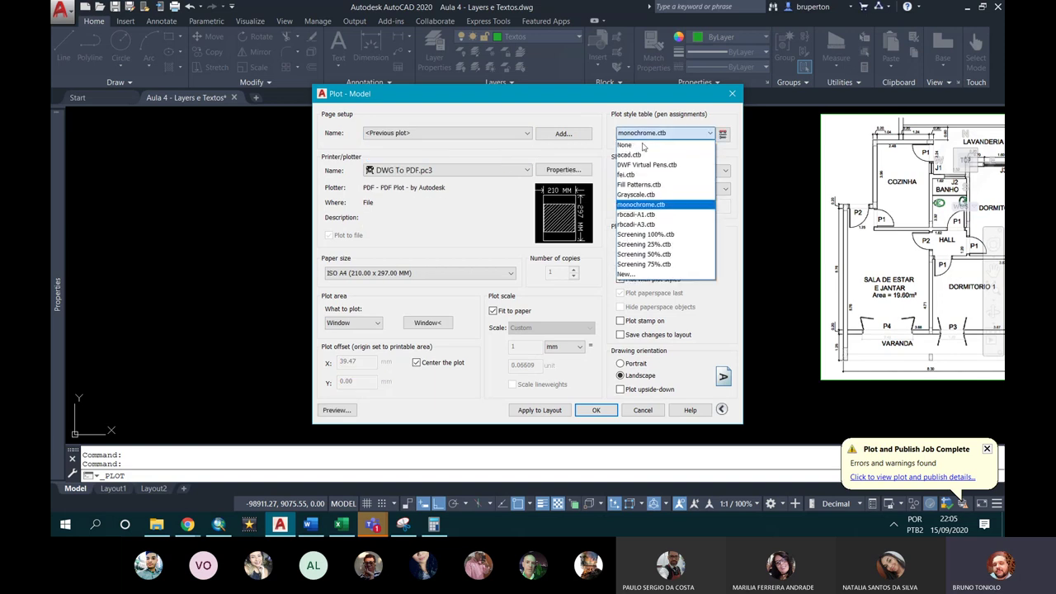
{"action": "left_click", "coordinate": [646, 157]}
{"action": "key", "text": "Return"}
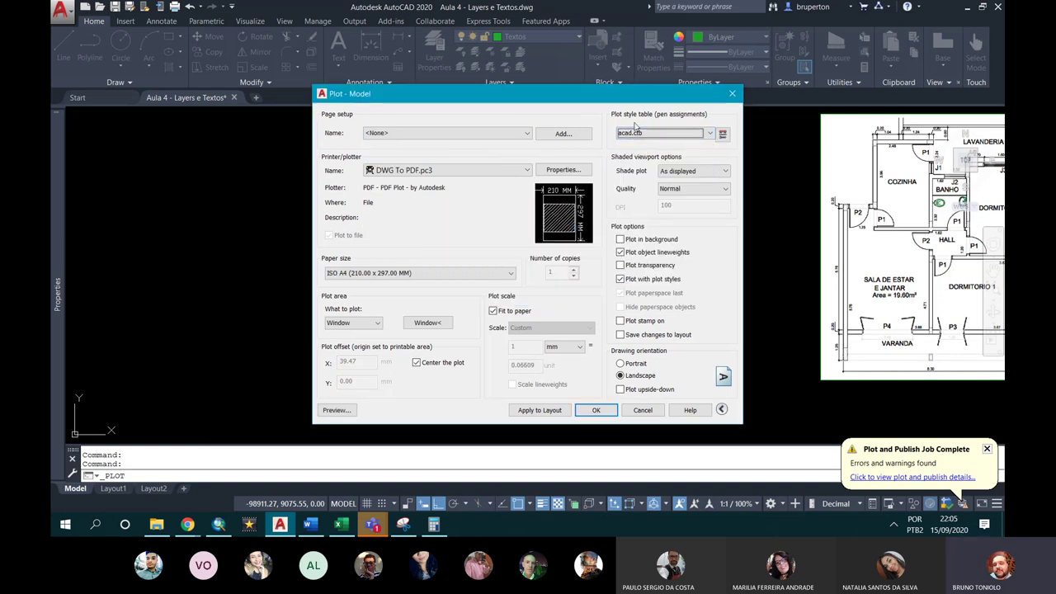
{"action": "left_click", "coordinate": [644, 134]}
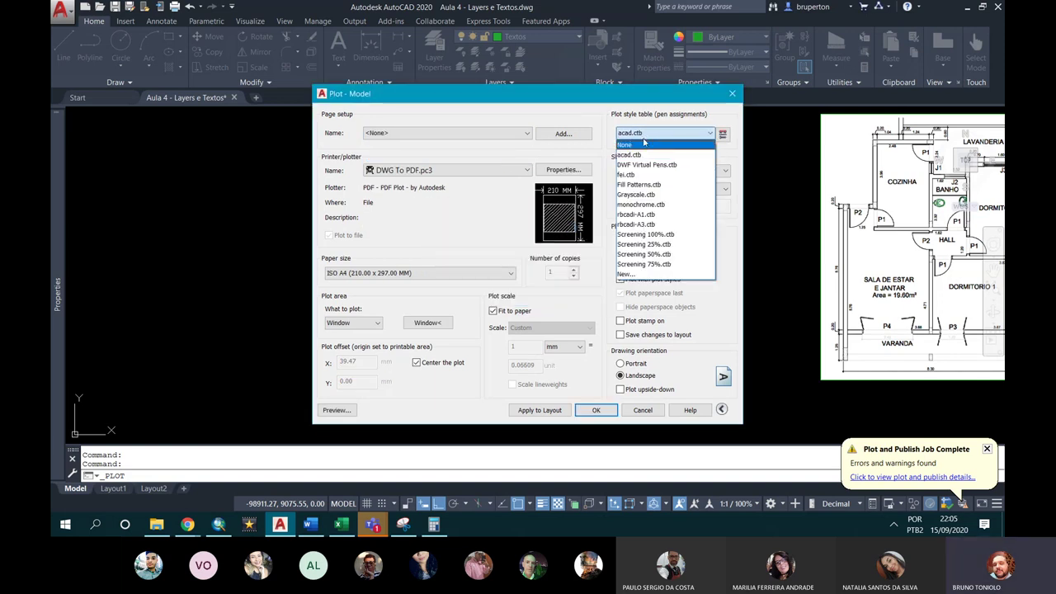
{"action": "left_click", "coordinate": [640, 156]}
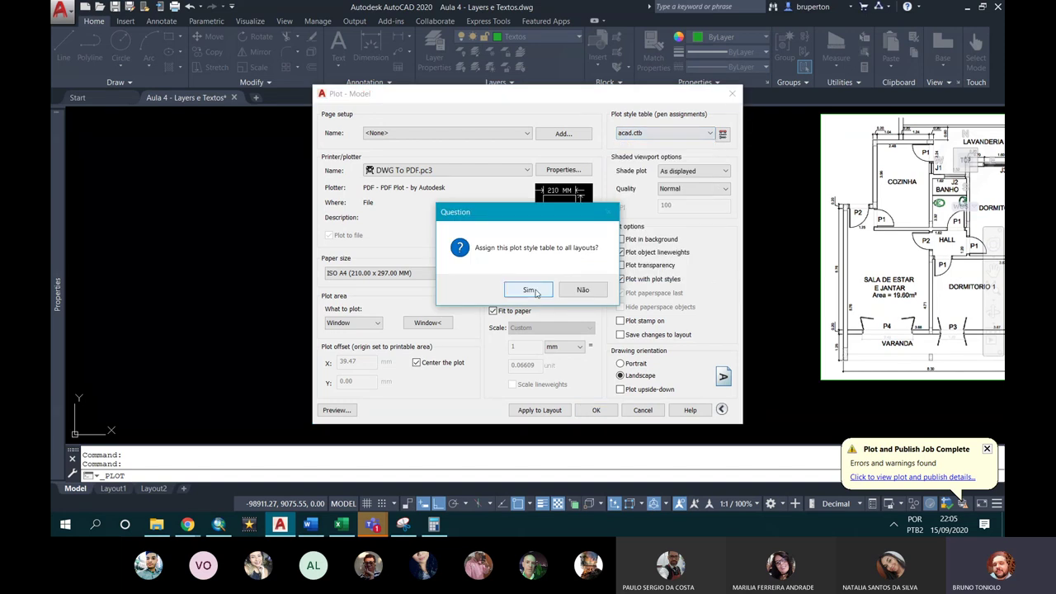
{"action": "key", "text": "Return"}
{"action": "left_click", "coordinate": [337, 410]}
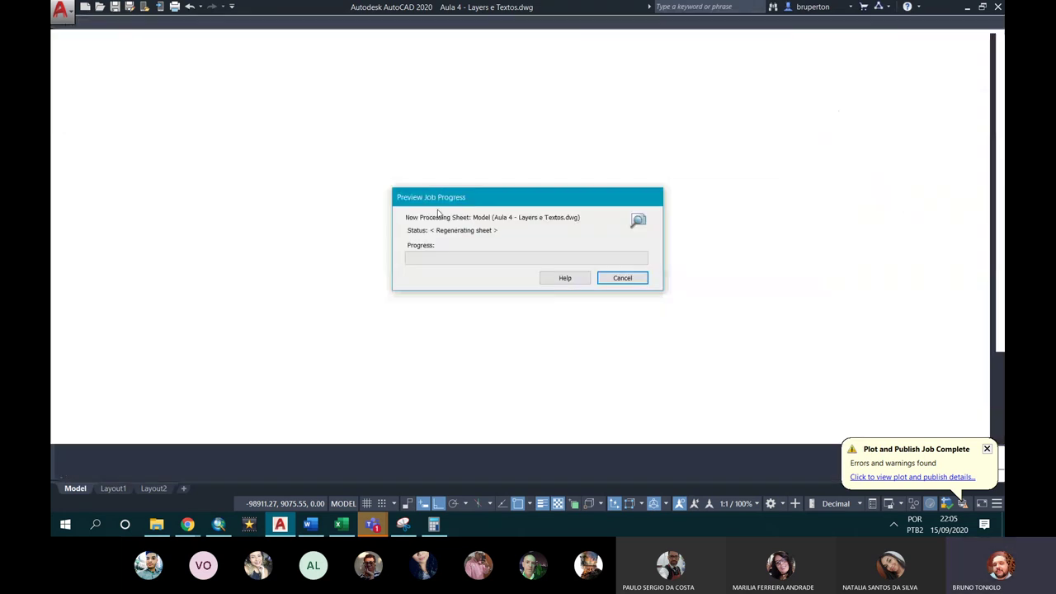
Step: Inspect the colour preview and plot it from the preview's context menu
{"action": "scroll", "coordinate": [506, 257], "scroll_direction": "up", "scroll_amount": 5}
{"action": "scroll", "coordinate": [505, 247], "scroll_direction": "down", "scroll_amount": 2}
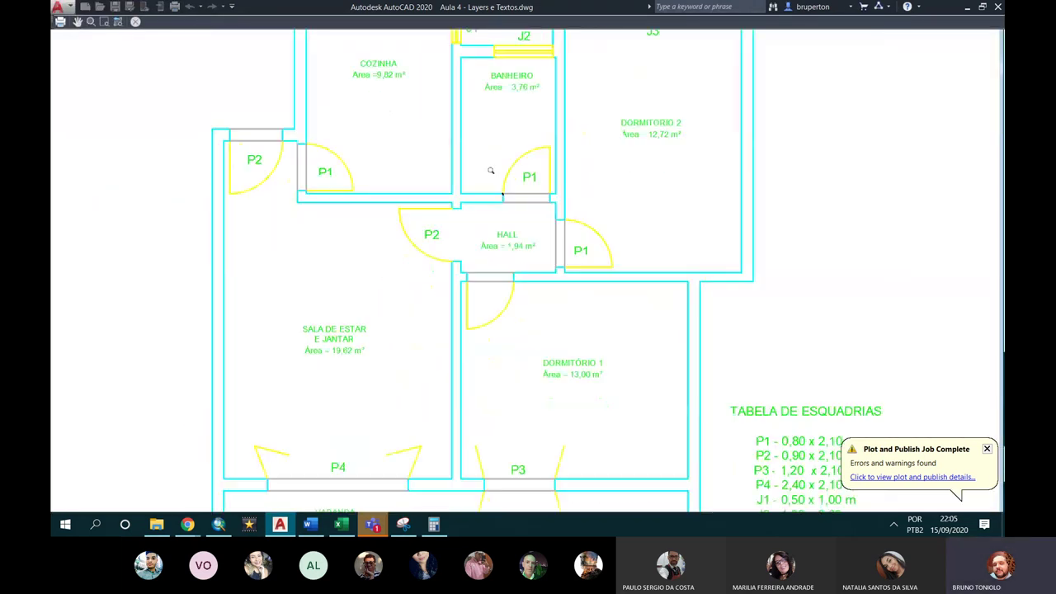
{"action": "scroll", "coordinate": [502, 212], "scroll_direction": "up", "scroll_amount": 2}
{"action": "scroll", "coordinate": [512, 192], "scroll_direction": "down", "scroll_amount": 5}
{"action": "scroll", "coordinate": [533, 221], "scroll_direction": "down", "scroll_amount": 1}
{"action": "scroll", "coordinate": [536, 227], "scroll_direction": "up", "scroll_amount": 1}
{"action": "right_click", "coordinate": [541, 239]}
{"action": "left_click", "coordinate": [555, 250]}
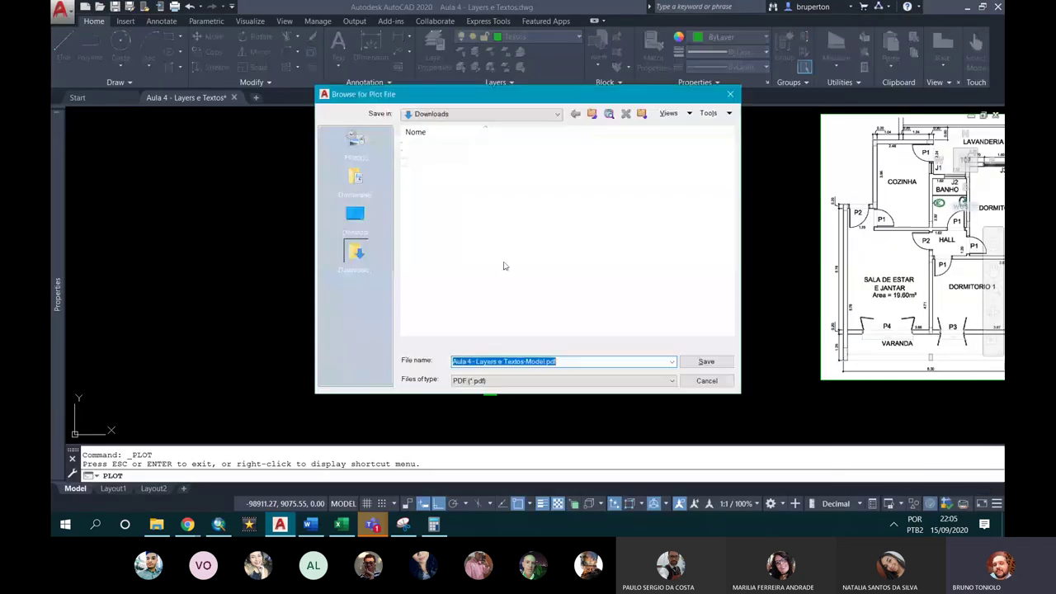
Step: Save the colour plot as croqui 2.pdf and open the Downloads folder
{"action": "type", "text": "cro"}
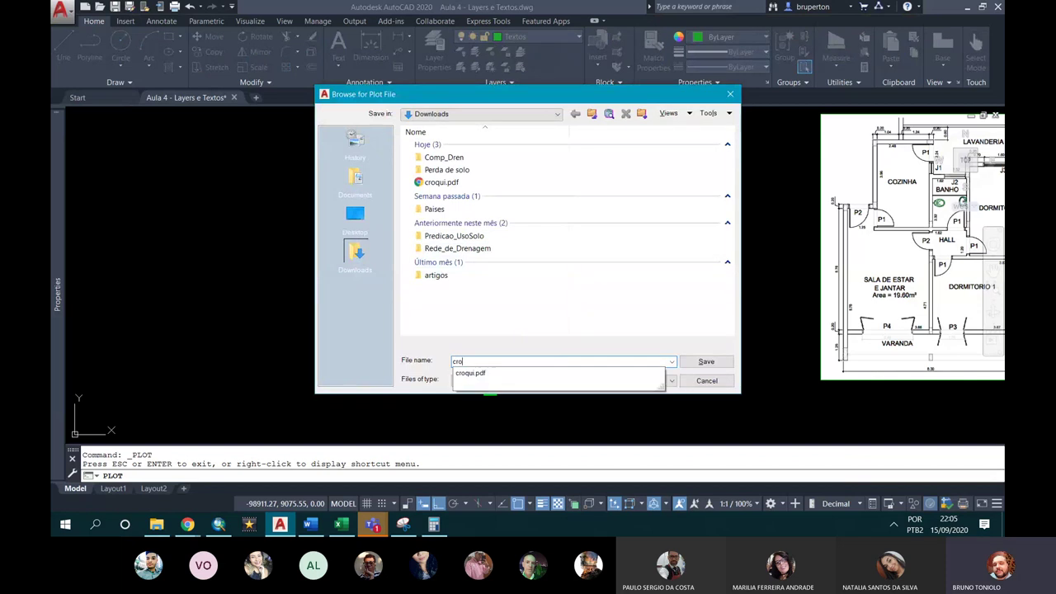
{"action": "type", "text": "qu"}
{"action": "key", "text": "Return"}
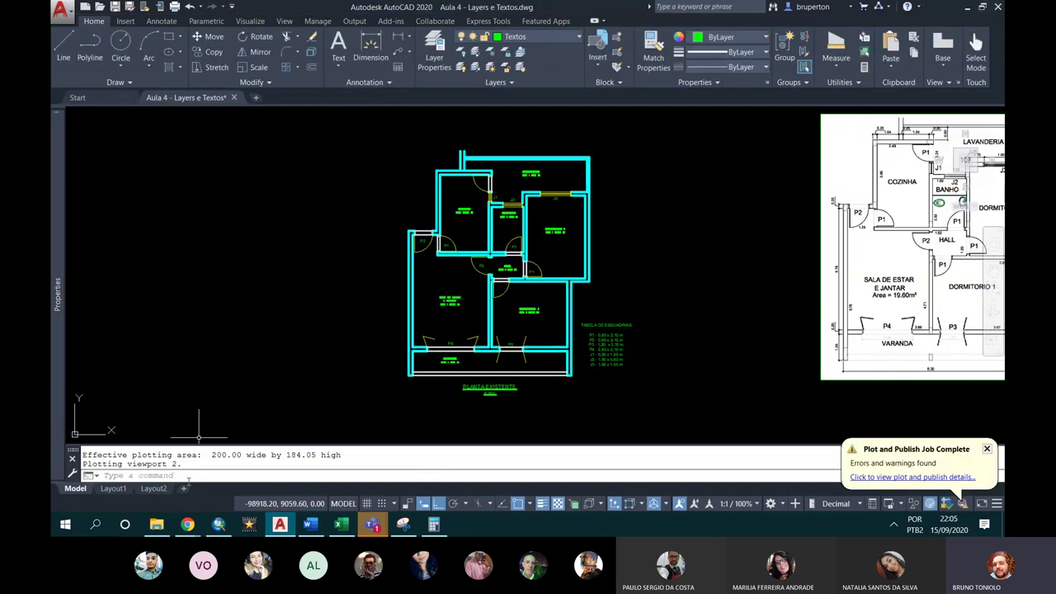
{"action": "left_click", "coordinate": [156, 524]}
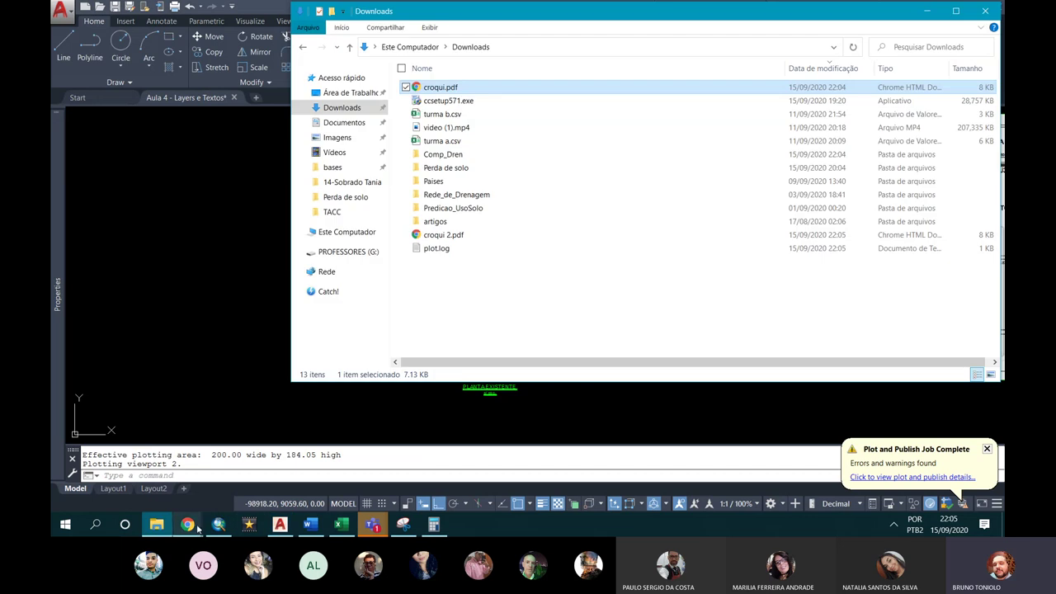
Step: Restore the croqui.pdf Chrome window and open croqui 2.pdf in its own window on the left
{"action": "left_click", "coordinate": [196, 528]}
{"action": "left_click", "coordinate": [151, 491]}
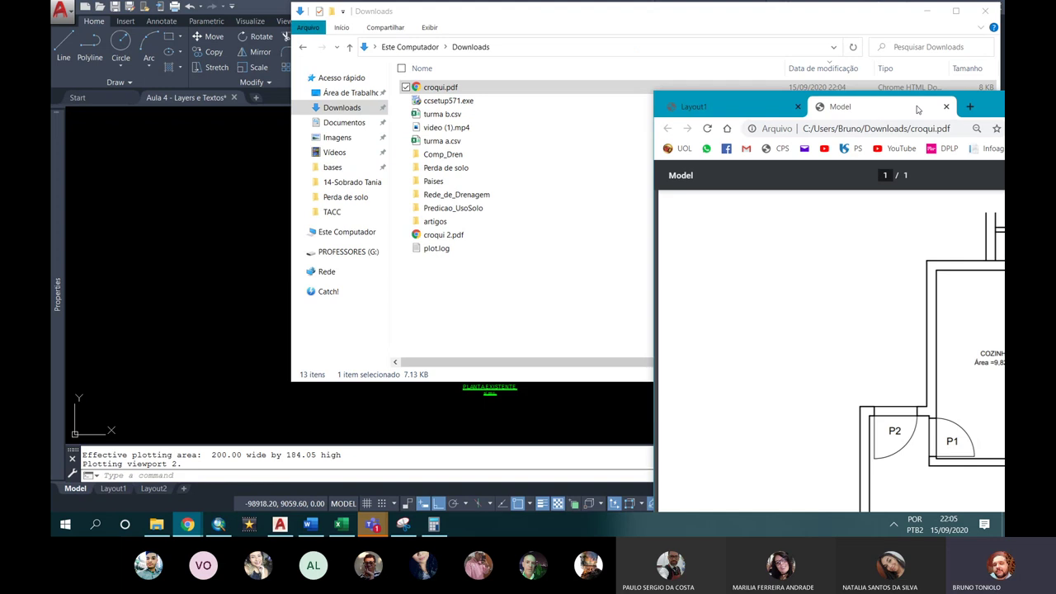
{"action": "mouse_move", "coordinate": [738, 5]}
{"action": "left_mouse_down"}
{"action": "mouse_move", "coordinate": [917, 110]}
{"action": "mouse_move", "coordinate": [1004, 109]}
{"action": "left_mouse_up"}
{"action": "double_click", "coordinate": [215, 233]}
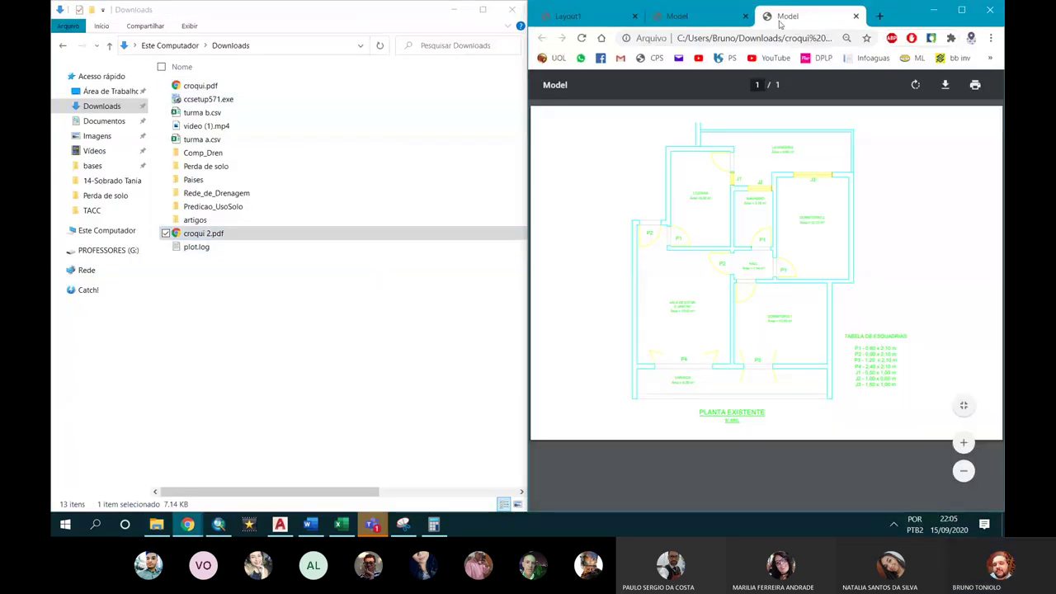
{"action": "left_click_drag", "start_coordinate": [780, 16], "coordinate": [3, 157]}
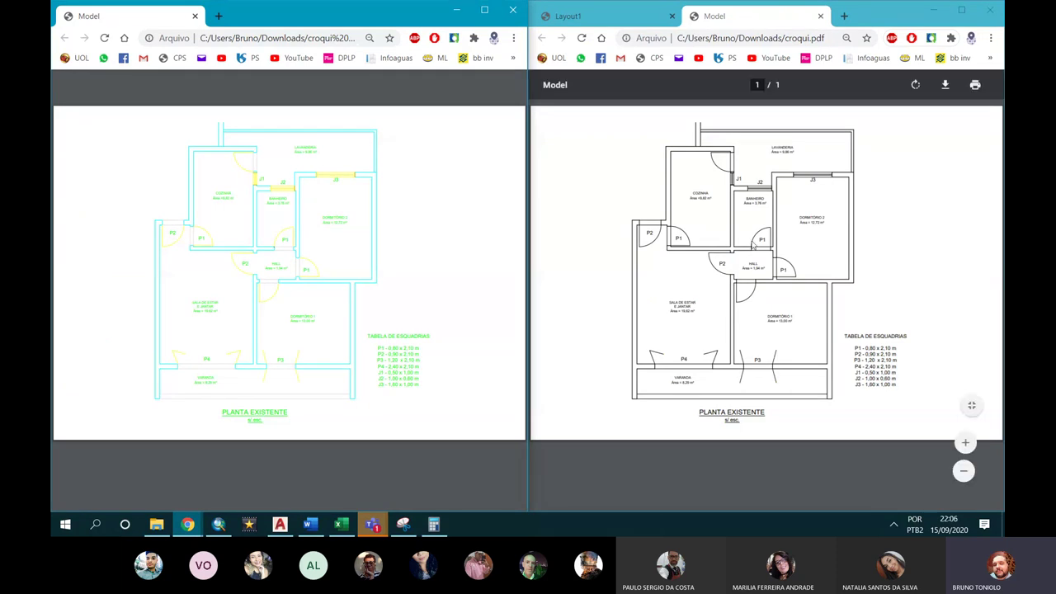
Step: Zoom into both the black-and-white and colour plans to compare them side by side
{"action": "left_click", "coordinate": [972, 446]}
{"action": "left_click", "coordinate": [964, 443]}
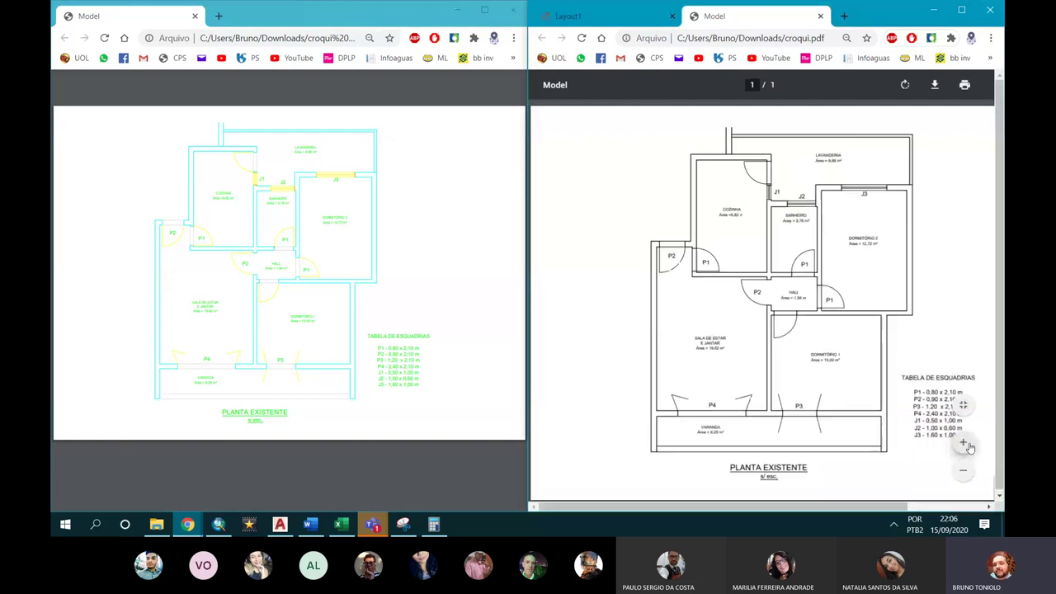
{"action": "left_click", "coordinate": [964, 443]}
{"action": "left_click", "coordinate": [963, 443]}
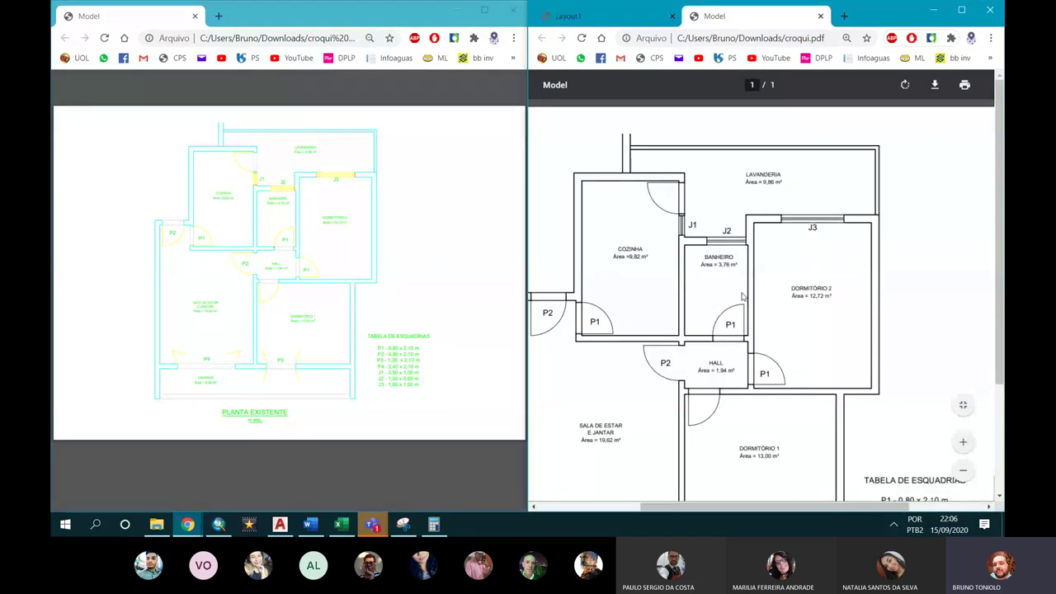
{"action": "scroll", "coordinate": [743, 297], "scroll_direction": "down", "scroll_amount": 2}
{"action": "left_click", "coordinate": [314, 255]}
{"action": "left_click", "coordinate": [486, 445]}
{"action": "left_click", "coordinate": [487, 445]}
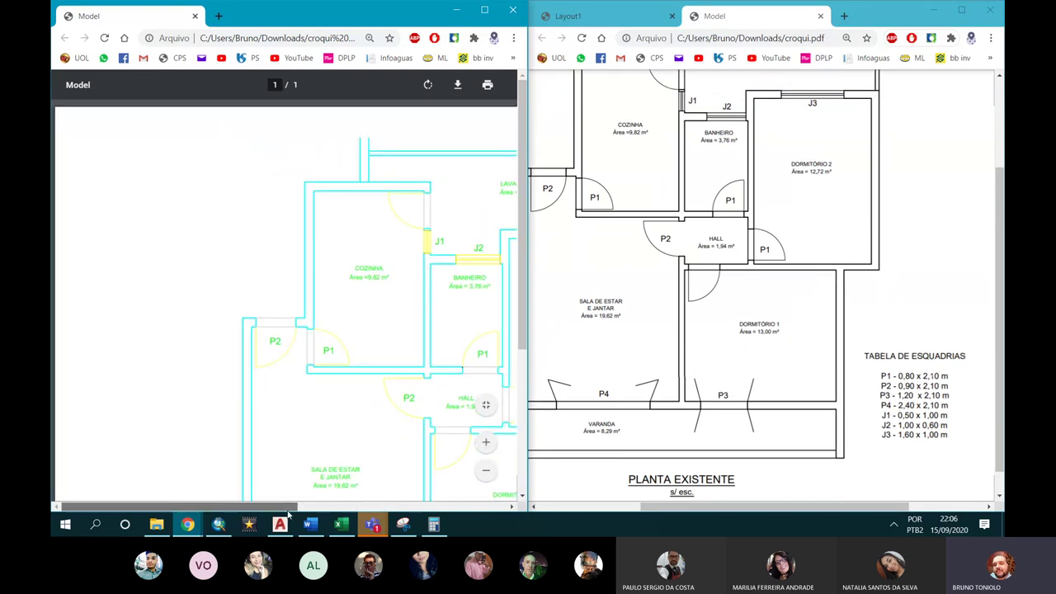
{"action": "left_click_drag", "start_coordinate": [276, 505], "coordinate": [401, 376]}
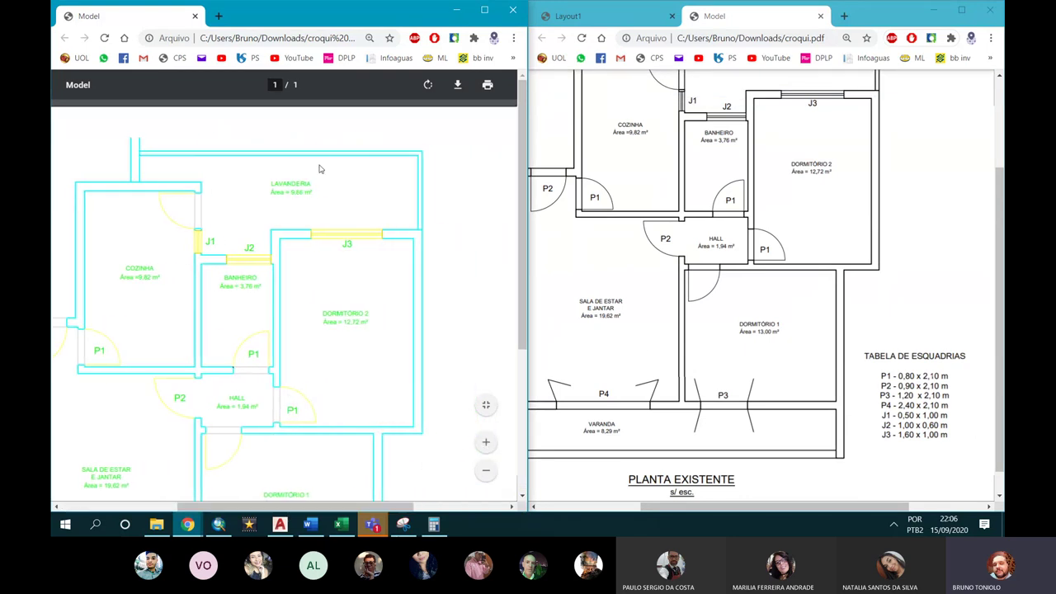
{"action": "scroll", "coordinate": [253, 157], "scroll_direction": "down", "scroll_amount": 1}
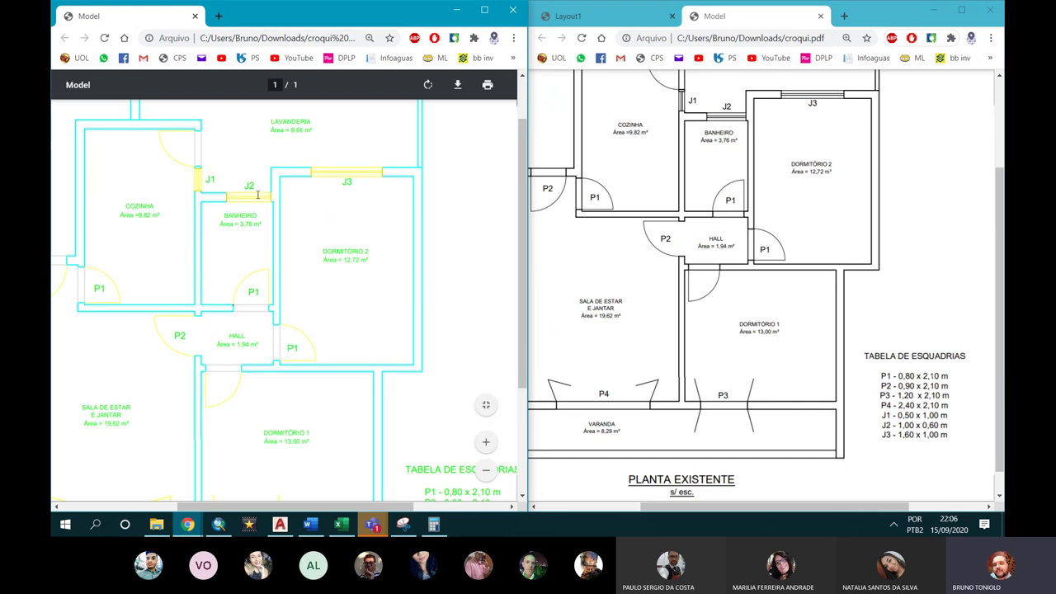
{"action": "mouse_move", "coordinate": [714, 334]}
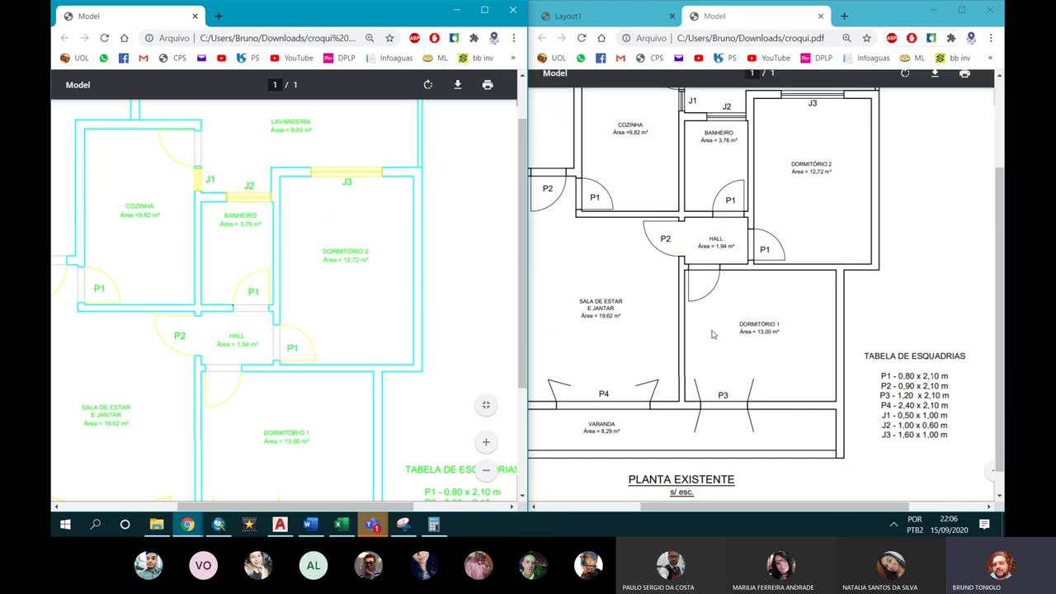
Step: Enlarge the black-and-white HALL area, refit its page, then minimize the colour PDF window
{"action": "left_click", "coordinate": [960, 441]}
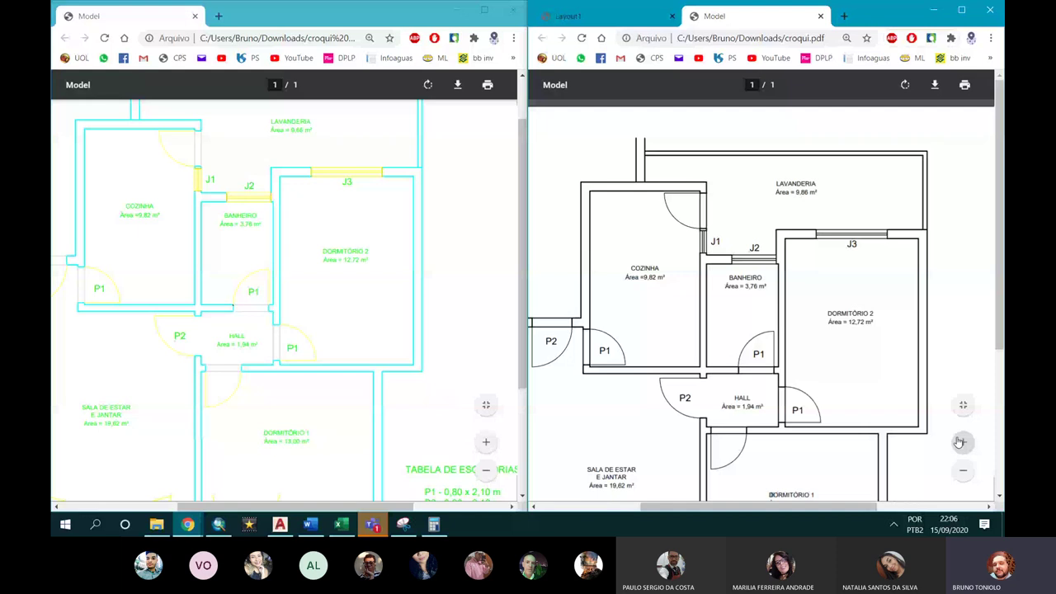
{"action": "left_click", "coordinate": [960, 442]}
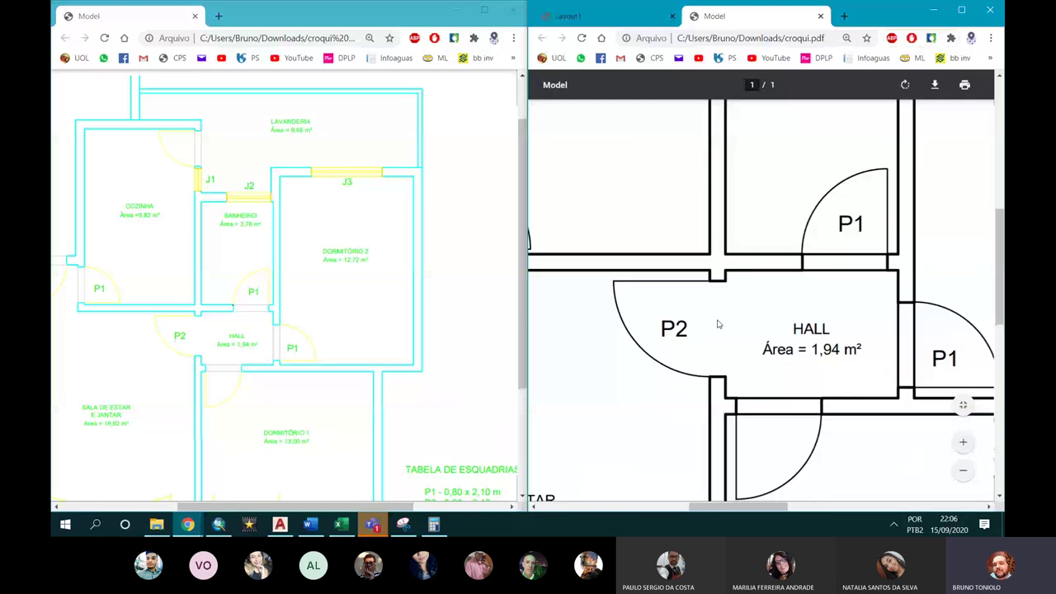
{"action": "scroll", "coordinate": [649, 222], "scroll_direction": "down", "scroll_amount": 1}
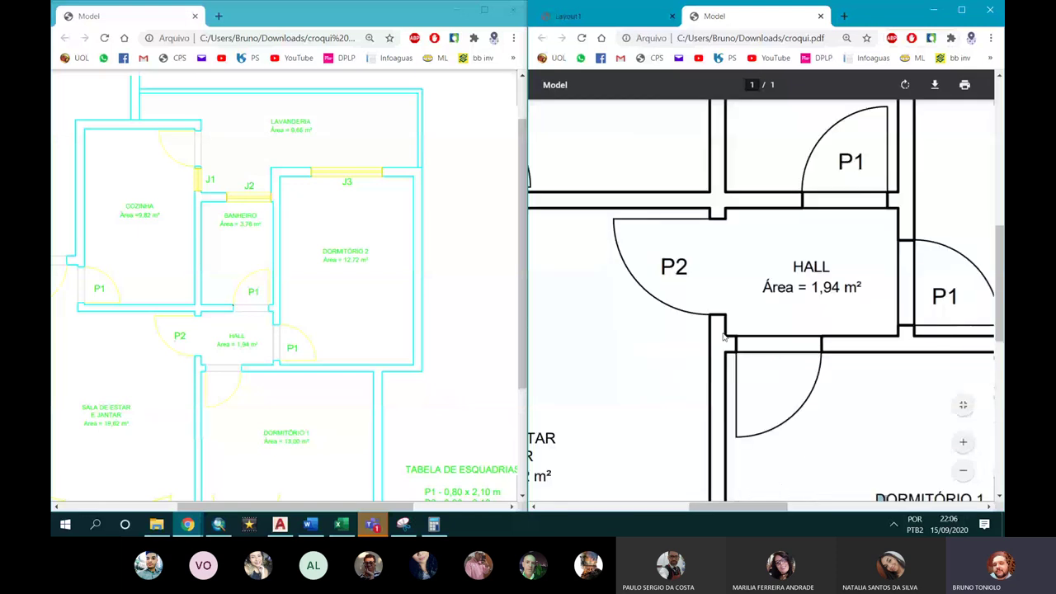
{"action": "scroll", "coordinate": [733, 217], "scroll_direction": "up", "scroll_amount": 2}
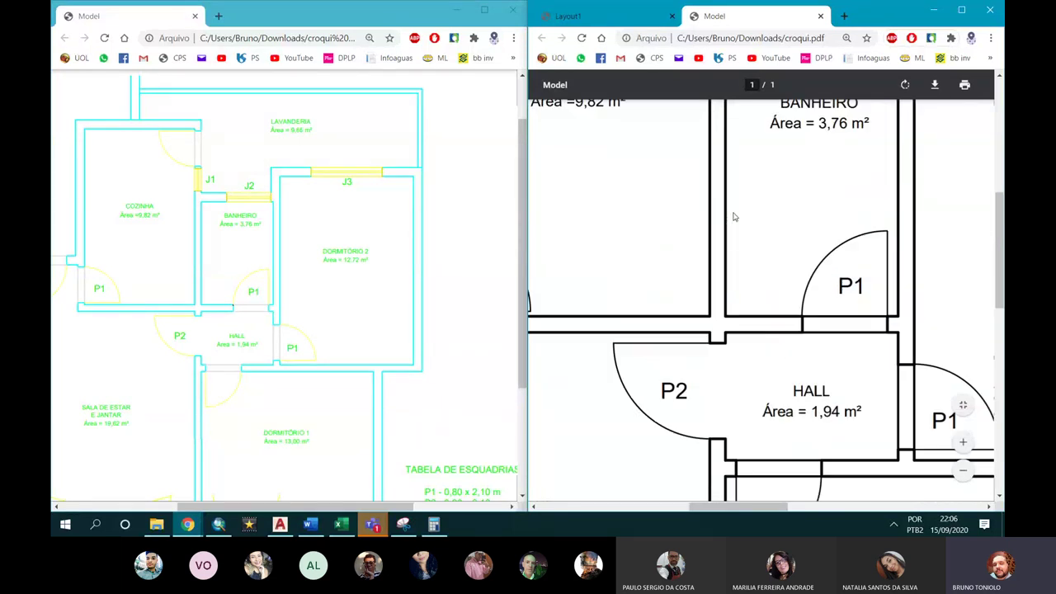
{"action": "scroll", "coordinate": [734, 217], "scroll_direction": "up", "scroll_amount": 3}
{"action": "scroll", "coordinate": [774, 227], "scroll_direction": "down", "scroll_amount": 1}
{"action": "scroll", "coordinate": [774, 228], "scroll_direction": "down", "scroll_amount": 1}
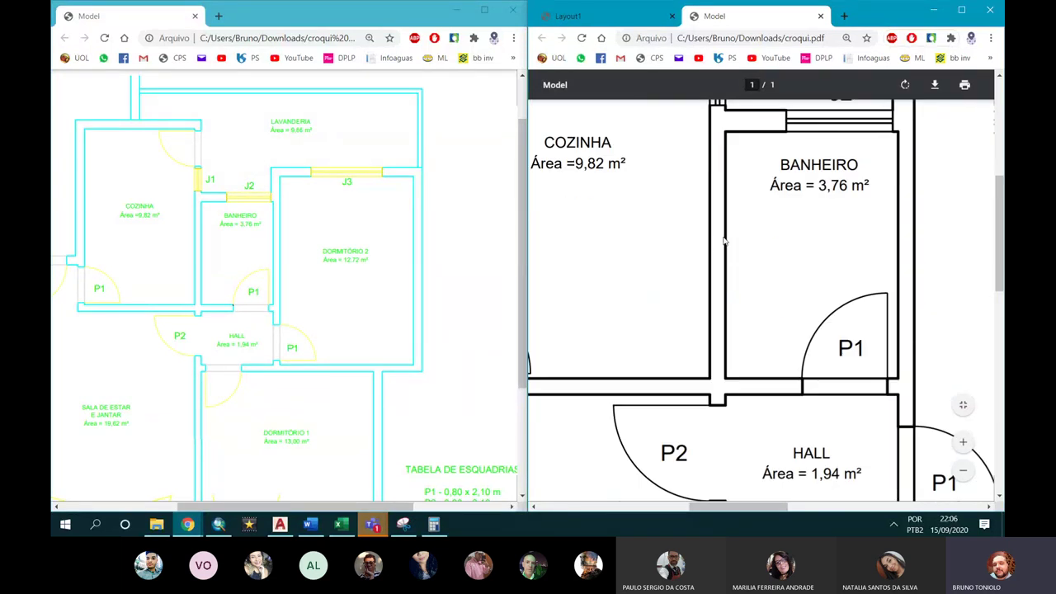
{"action": "scroll", "coordinate": [771, 288], "scroll_direction": "down", "scroll_amount": 1}
{"action": "scroll", "coordinate": [857, 400], "scroll_direction": "down", "scroll_amount": 1}
{"action": "scroll", "coordinate": [781, 368], "scroll_direction": "down", "scroll_amount": 3}
{"action": "scroll", "coordinate": [855, 384], "scroll_direction": "down", "scroll_amount": 4}
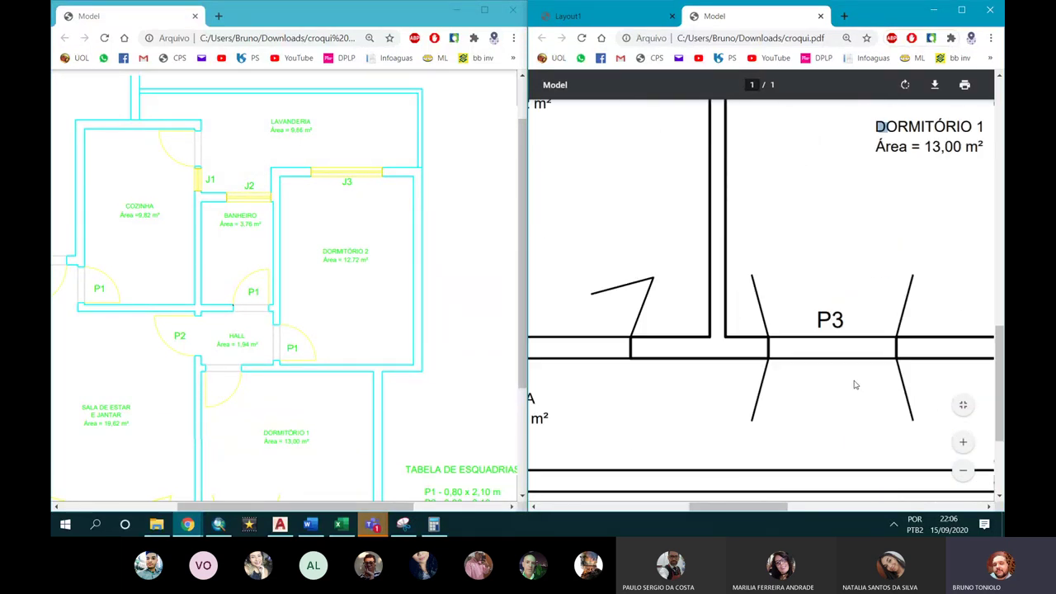
{"action": "scroll", "coordinate": [923, 321], "scroll_direction": "up", "scroll_amount": 3}
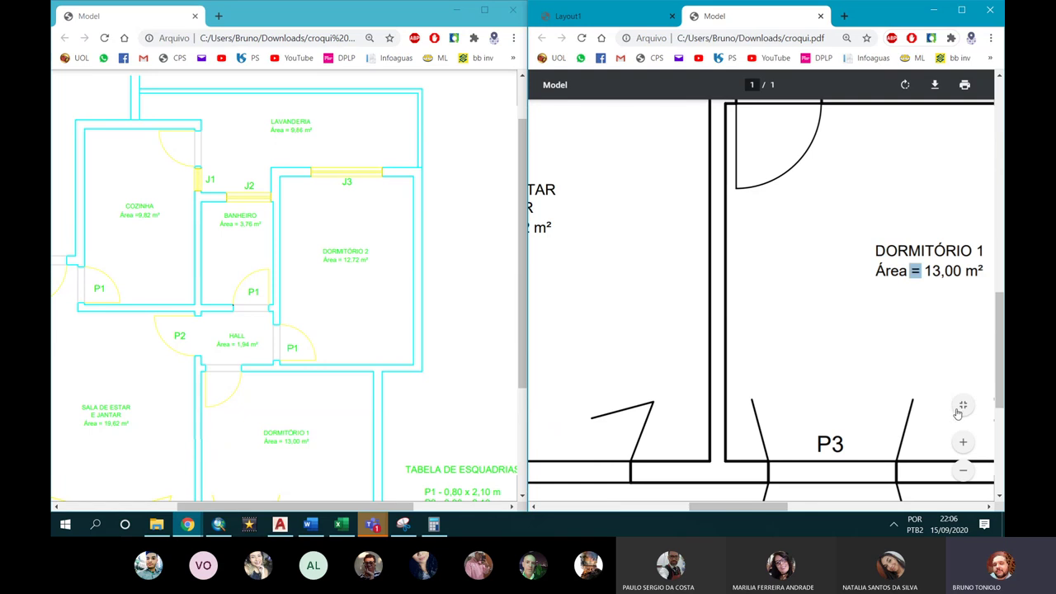
{"action": "left_click", "coordinate": [963, 404]}
{"action": "left_click", "coordinate": [337, 257]}
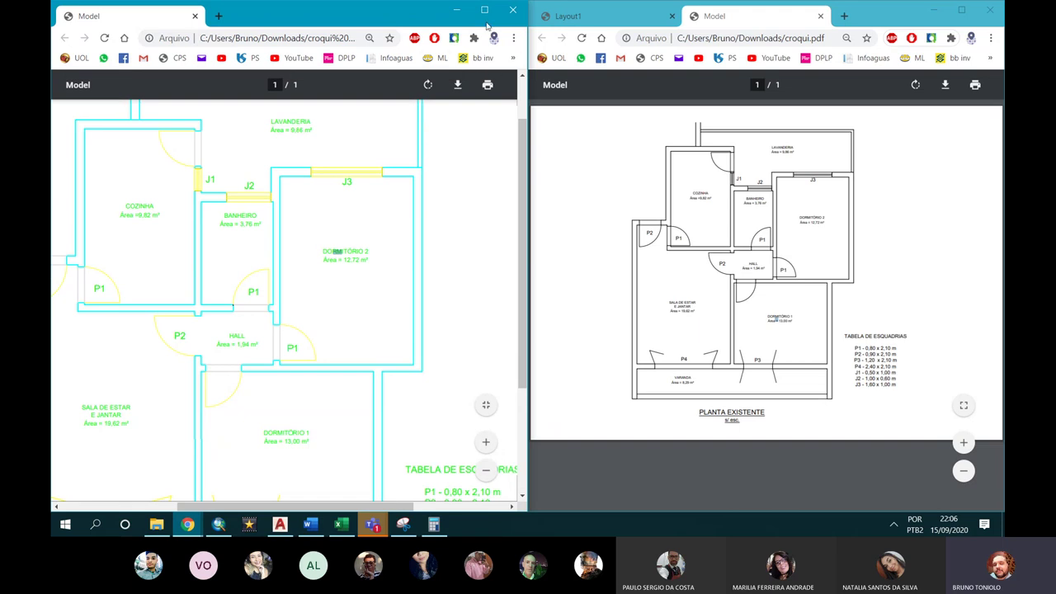
{"action": "left_click", "coordinate": [455, 10]}
Step: Return to AutoCAD and look at the Layout1 sheet with the properties panel expanded
{"action": "left_click", "coordinate": [280, 525]}
{"action": "scroll", "coordinate": [396, 239], "scroll_direction": "up", "scroll_amount": 2}
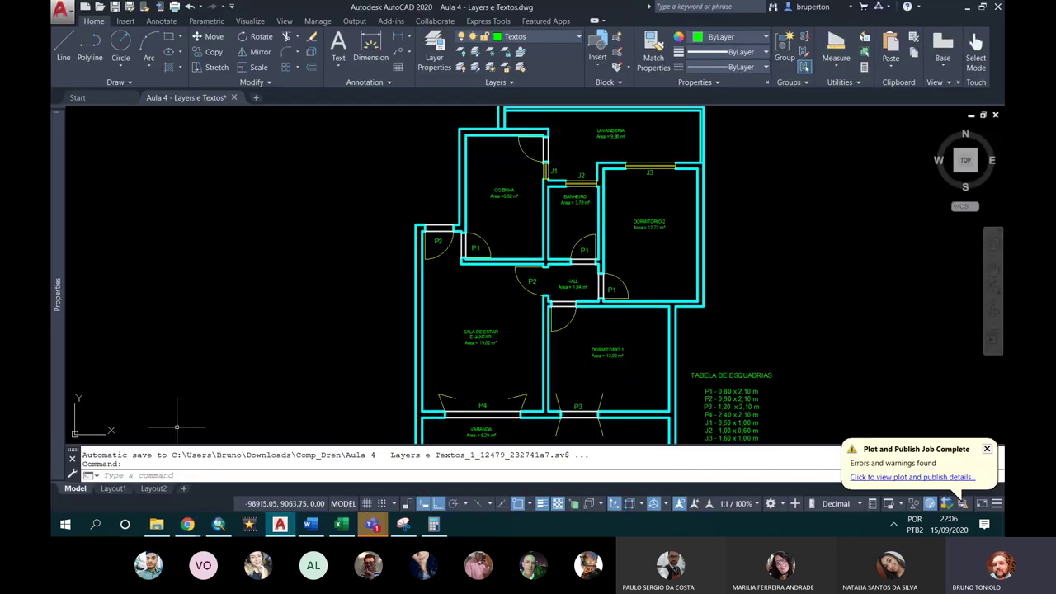
{"action": "left_click", "coordinate": [113, 488]}
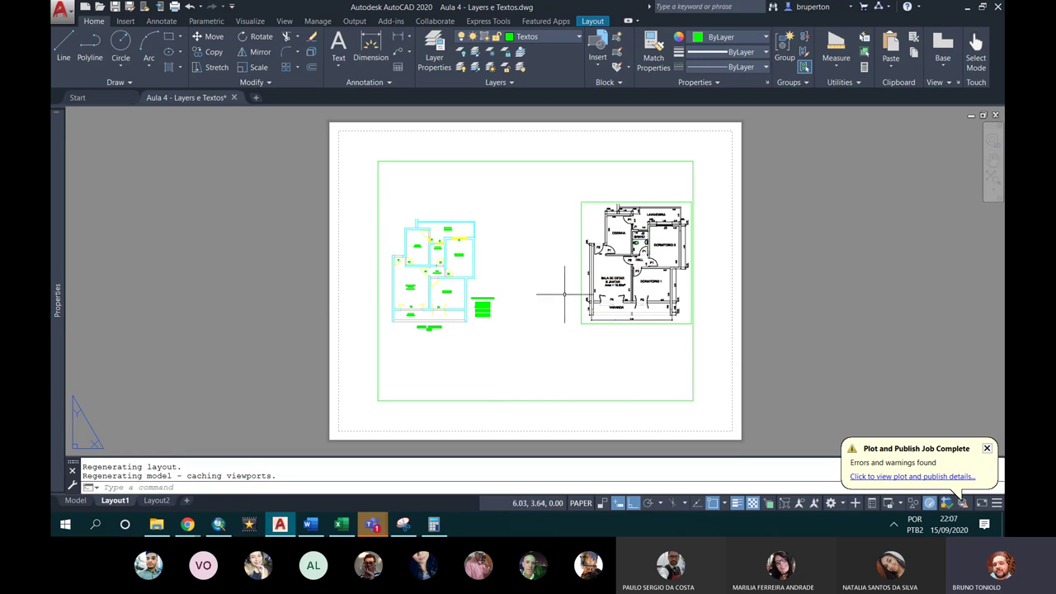
{"action": "left_click", "coordinate": [58, 355]}
Step: Switch back to model space, zoom out, and start a new plot
{"action": "left_click", "coordinate": [75, 500]}
{"action": "scroll", "coordinate": [429, 219], "scroll_direction": "down", "scroll_amount": 2}
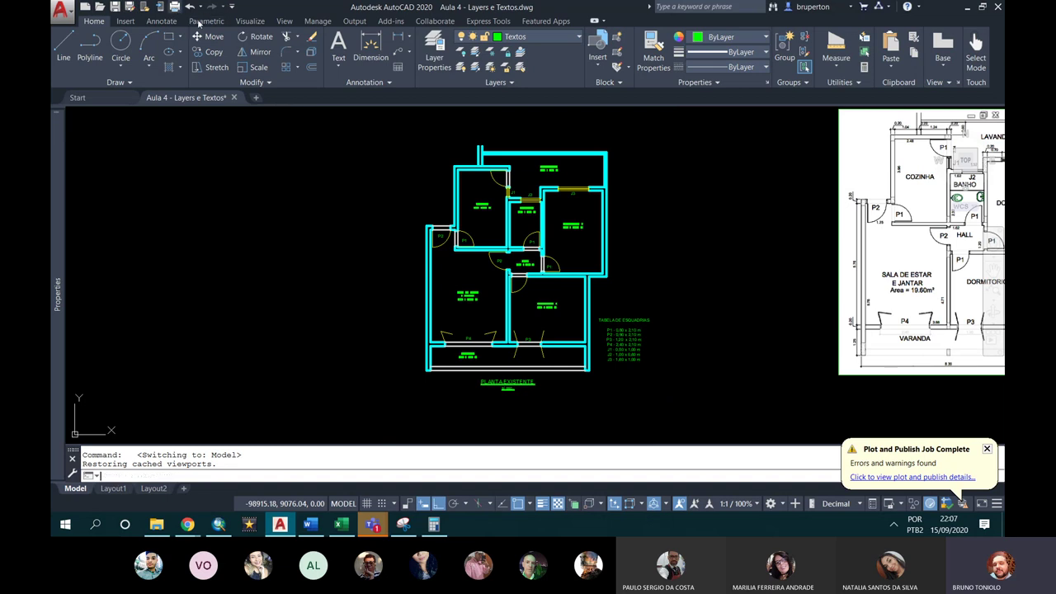
{"action": "key", "text": "ctrl+p"}
Step: Set the plotter to DWG To PDF.pc3 with ISO A4 (297 x 210 mm) paper
{"action": "left_click", "coordinate": [429, 171]}
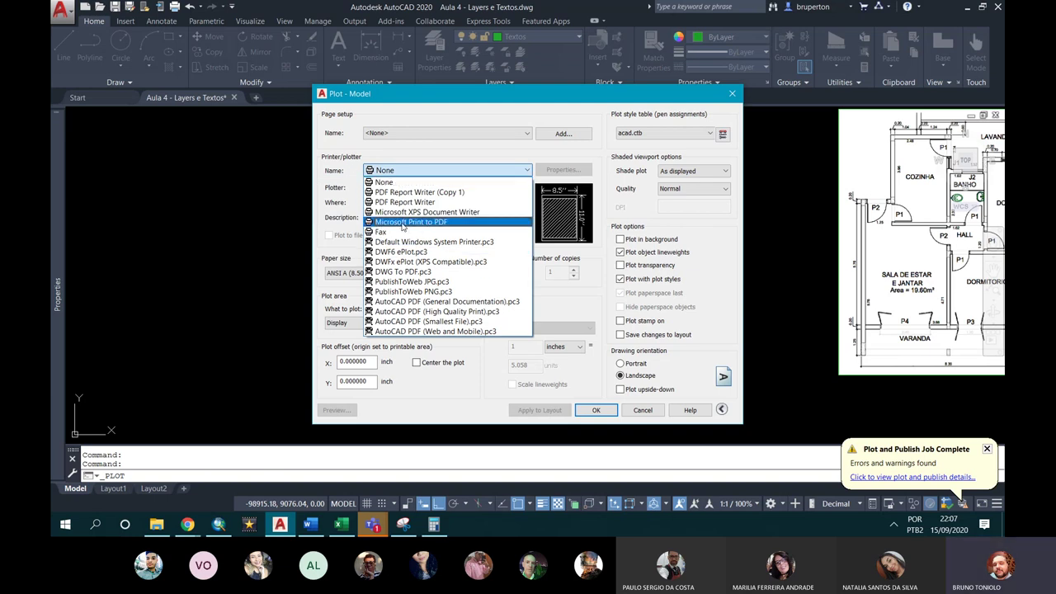
{"action": "left_click", "coordinate": [371, 270]}
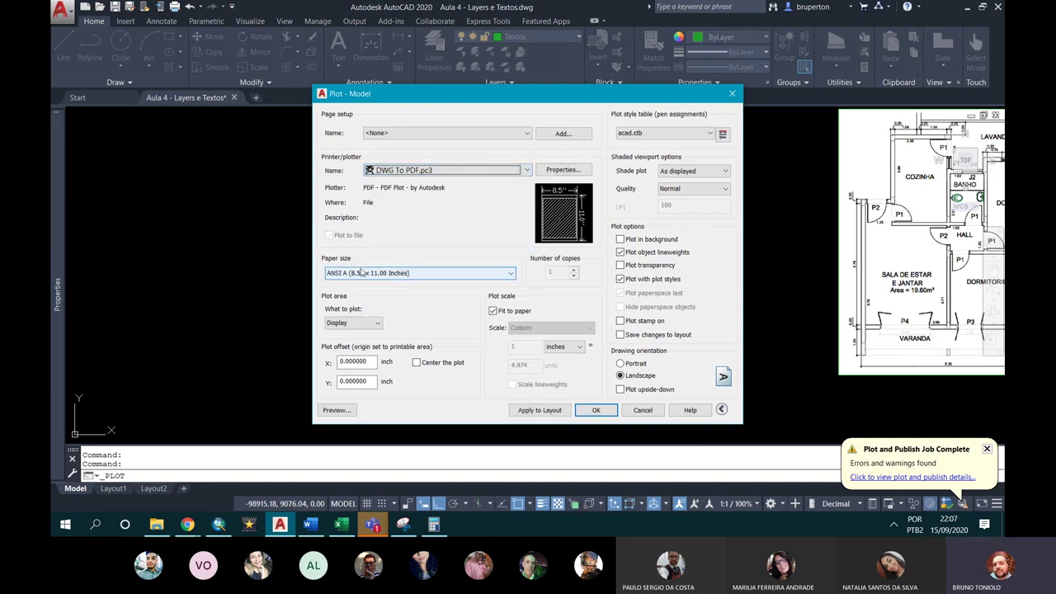
{"action": "left_click", "coordinate": [372, 272]}
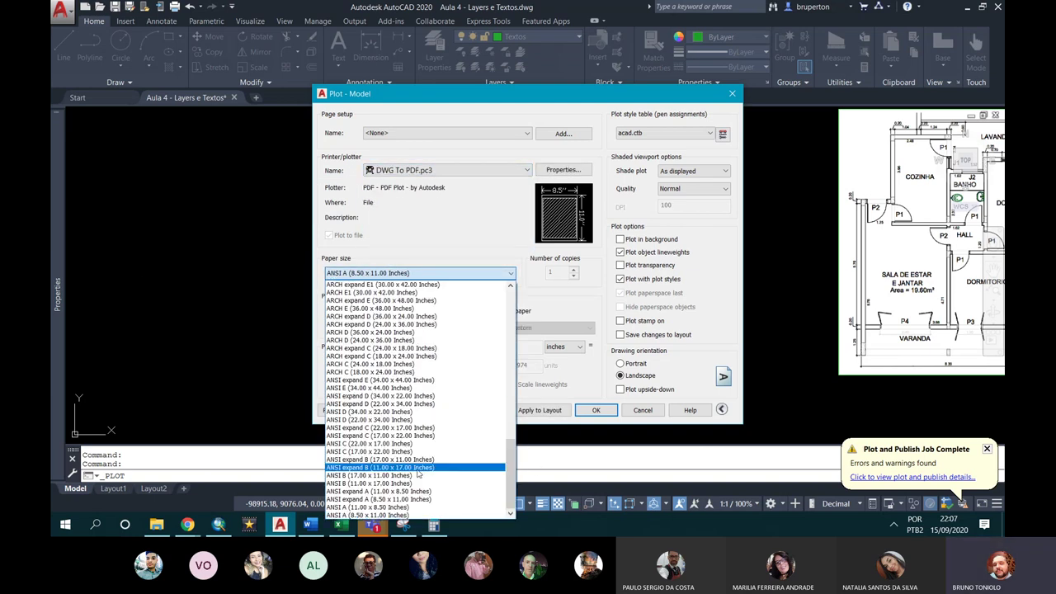
{"action": "scroll", "coordinate": [435, 348], "scroll_direction": "up", "scroll_amount": 5}
{"action": "scroll", "coordinate": [398, 349], "scroll_direction": "up", "scroll_amount": 1}
{"action": "scroll", "coordinate": [388, 350], "scroll_direction": "up", "scroll_amount": 1}
{"action": "scroll", "coordinate": [376, 350], "scroll_direction": "up", "scroll_amount": 1}
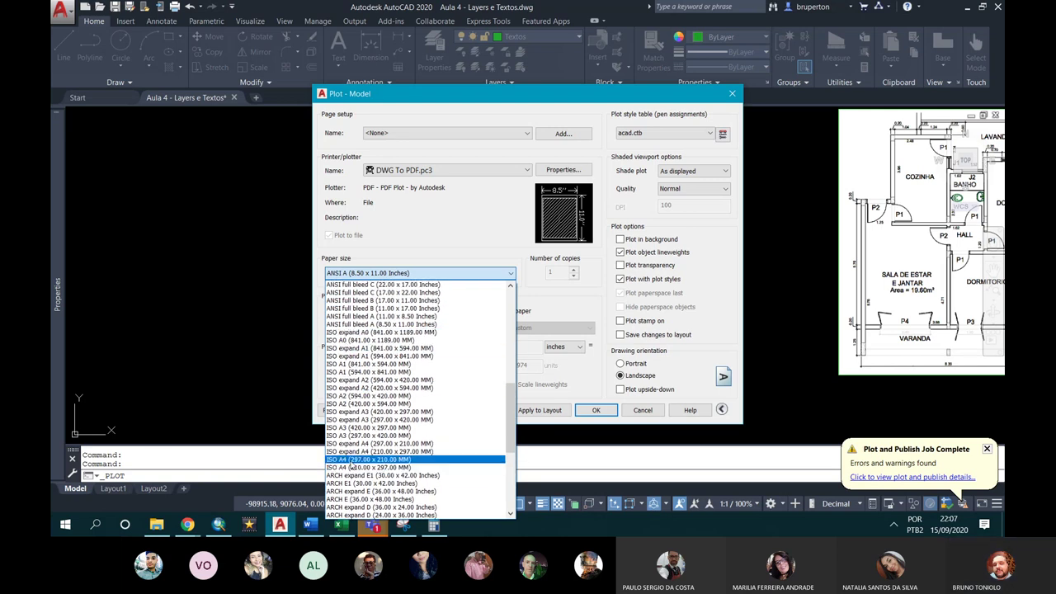
{"action": "left_click", "coordinate": [363, 459]}
Step: Plot a window enclosing the floor plan, centred on the page
{"action": "left_click", "coordinate": [360, 324]}
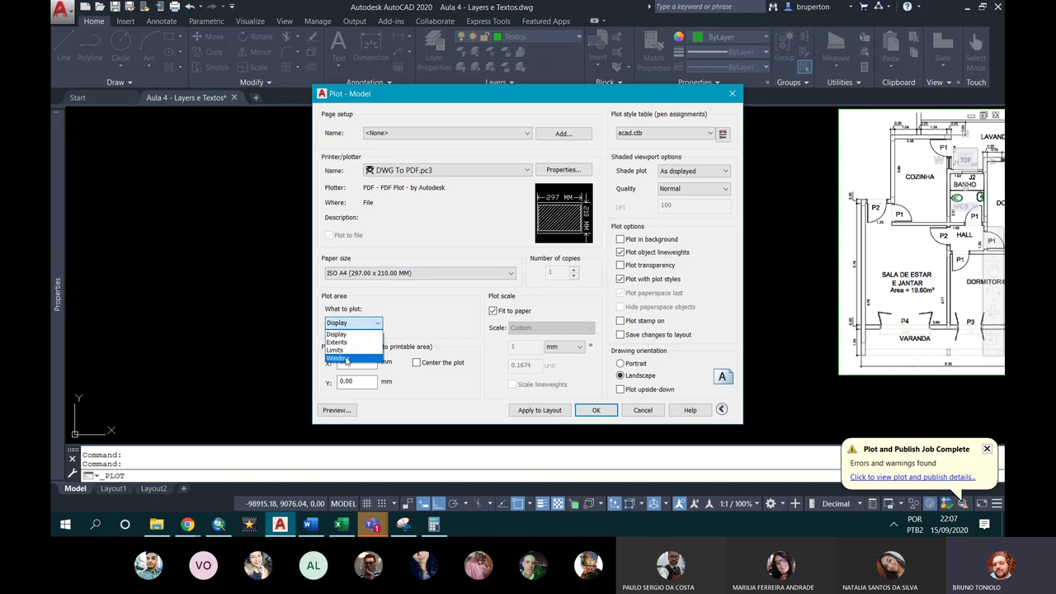
{"action": "left_click", "coordinate": [348, 361]}
{"action": "left_click", "coordinate": [410, 141]}
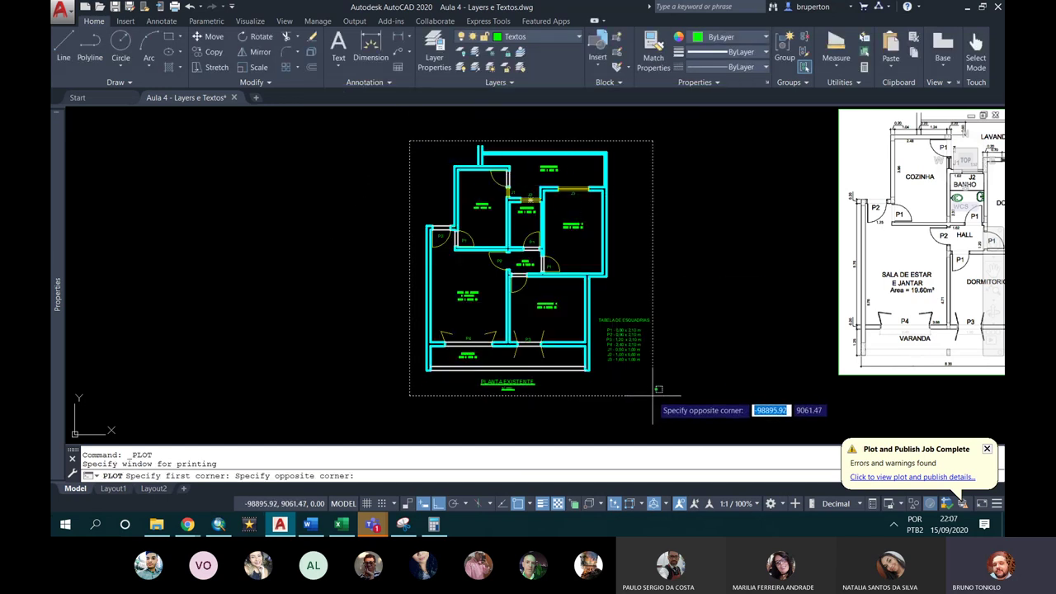
{"action": "left_click", "coordinate": [652, 395]}
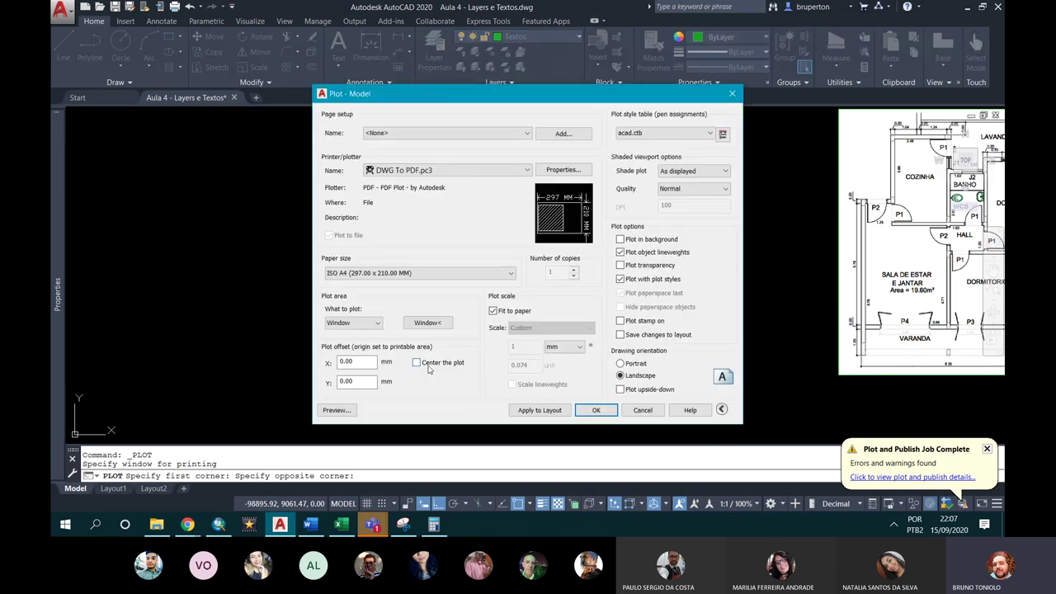
{"action": "left_click", "coordinate": [417, 363]}
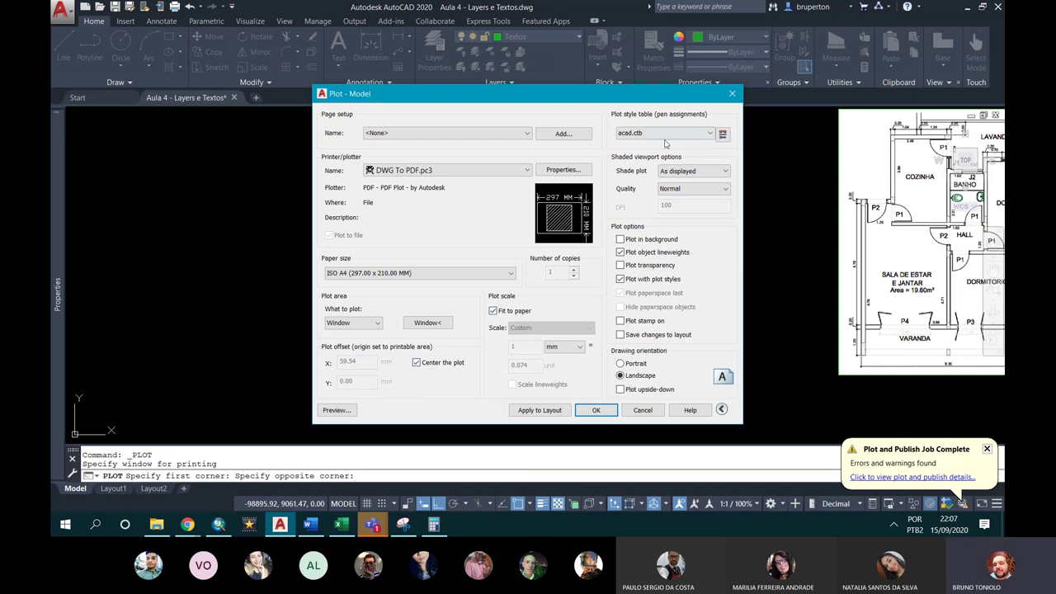
Step: Apply the monochrome.ctb plot style table to all layouts
{"action": "left_click", "coordinate": [656, 135]}
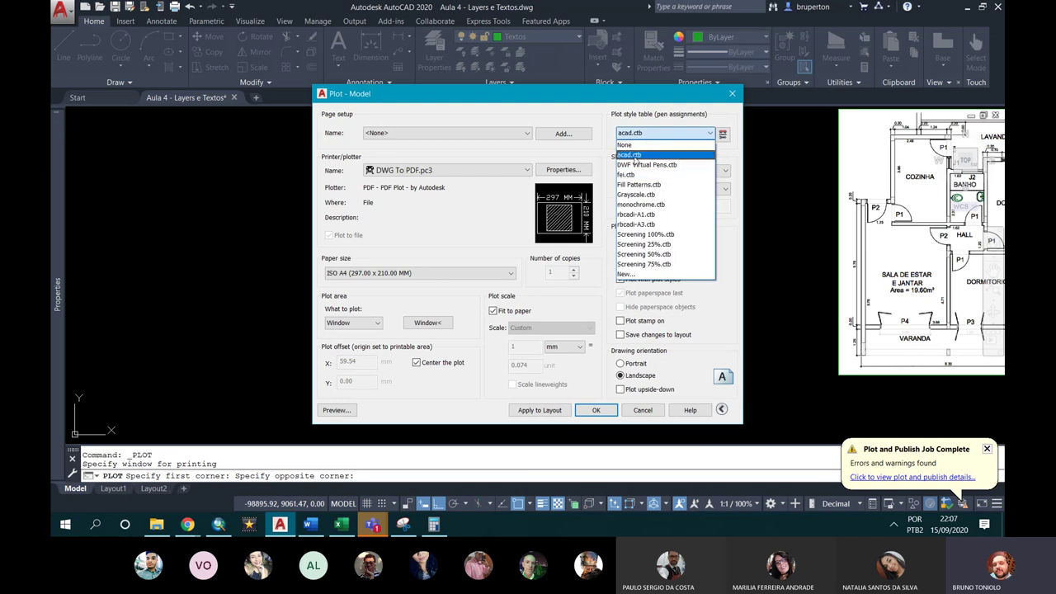
{"action": "left_click", "coordinate": [630, 155]}
{"action": "left_click", "coordinate": [522, 290]}
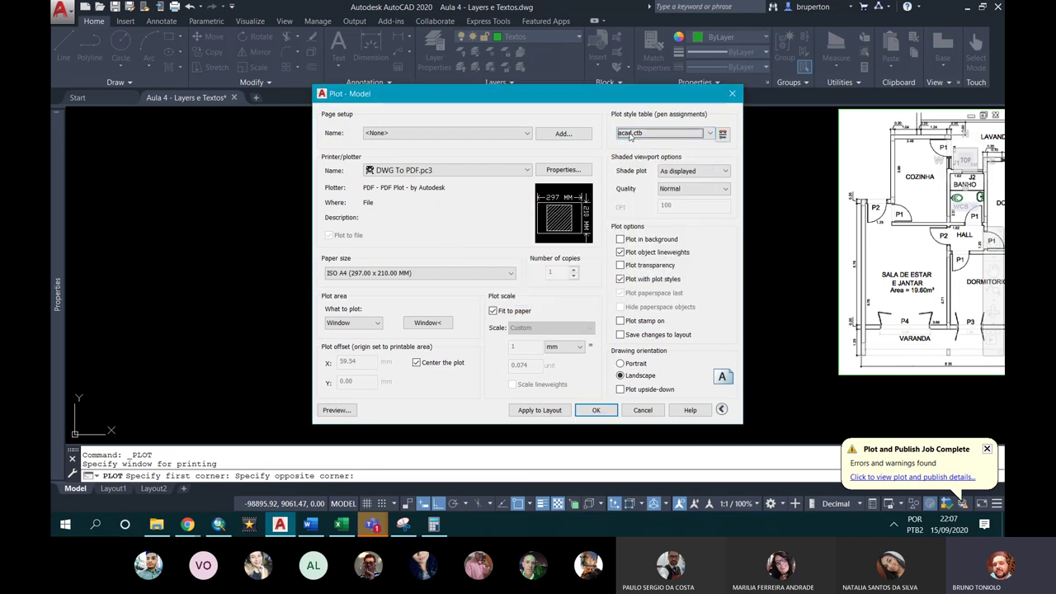
{"action": "left_click", "coordinate": [660, 133]}
{"action": "left_click", "coordinate": [640, 202]}
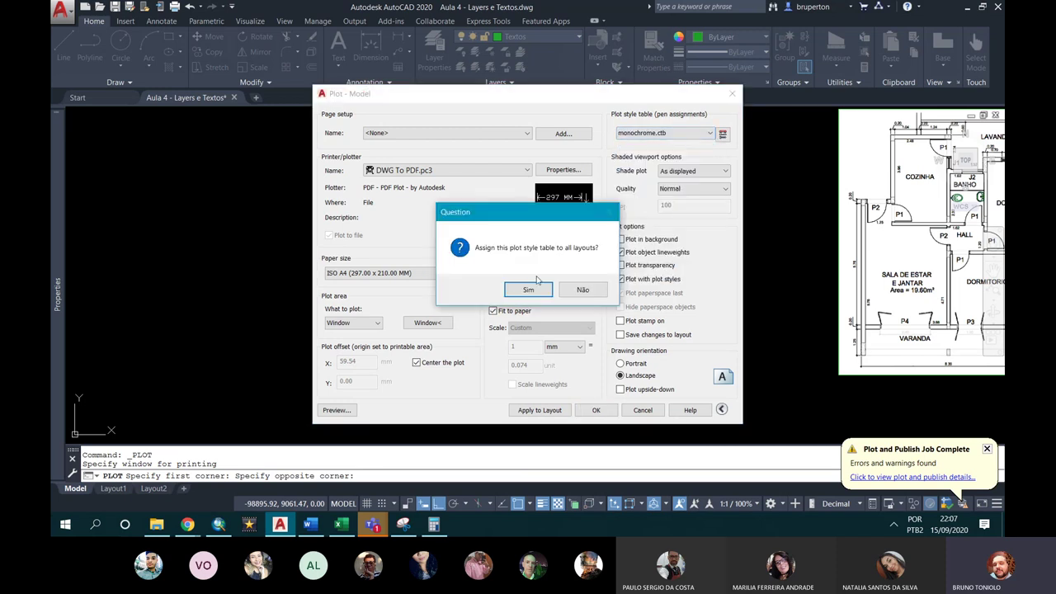
{"action": "left_click", "coordinate": [528, 289]}
Step: Preview the monochrome plot, start plotting to PDF, then cancel the file save
{"action": "left_click", "coordinate": [336, 410]}
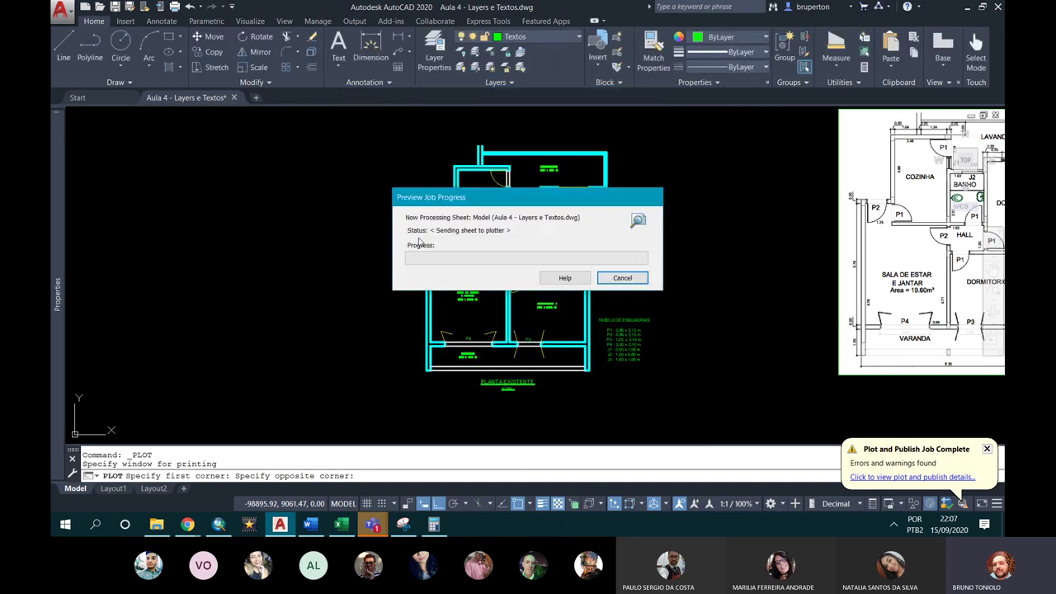
{"action": "scroll", "coordinate": [528, 309], "scroll_direction": "up", "scroll_amount": 3}
{"action": "scroll", "coordinate": [540, 281], "scroll_direction": "up", "scroll_amount": 3}
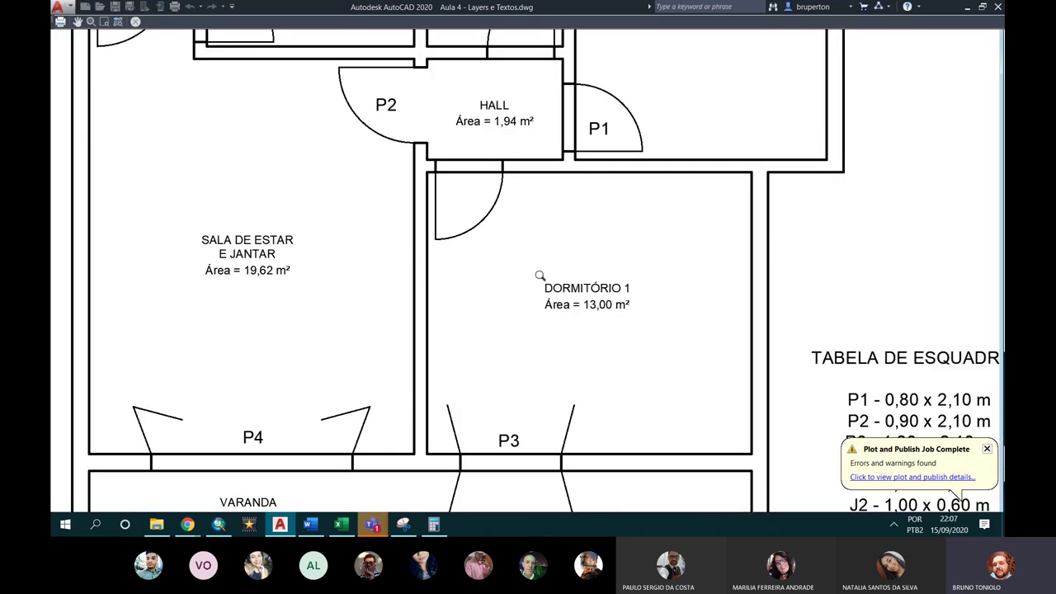
{"action": "scroll", "coordinate": [540, 276], "scroll_direction": "down", "scroll_amount": 5}
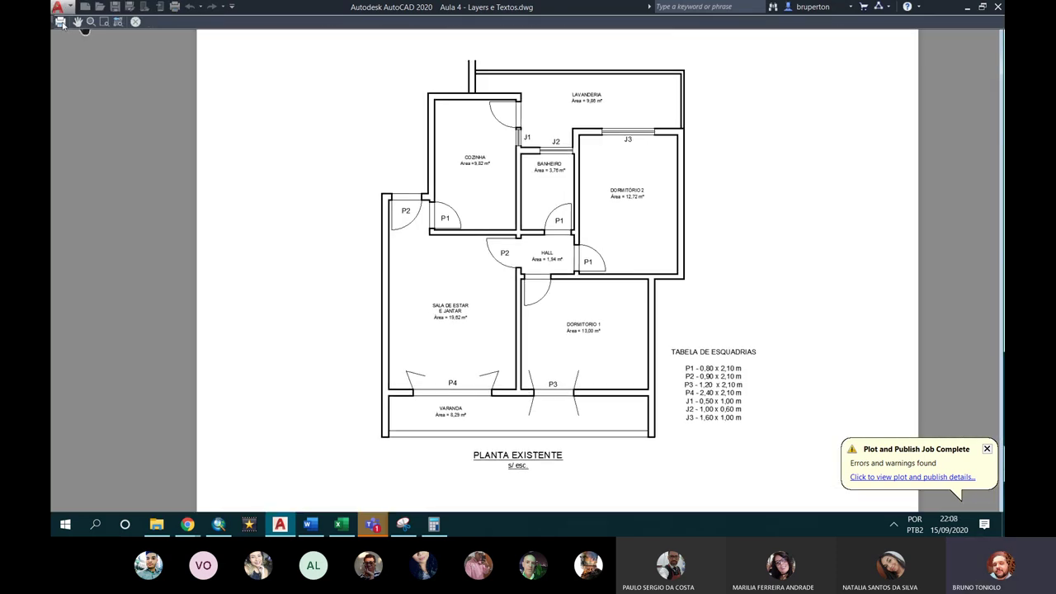
{"action": "left_click", "coordinate": [61, 23]}
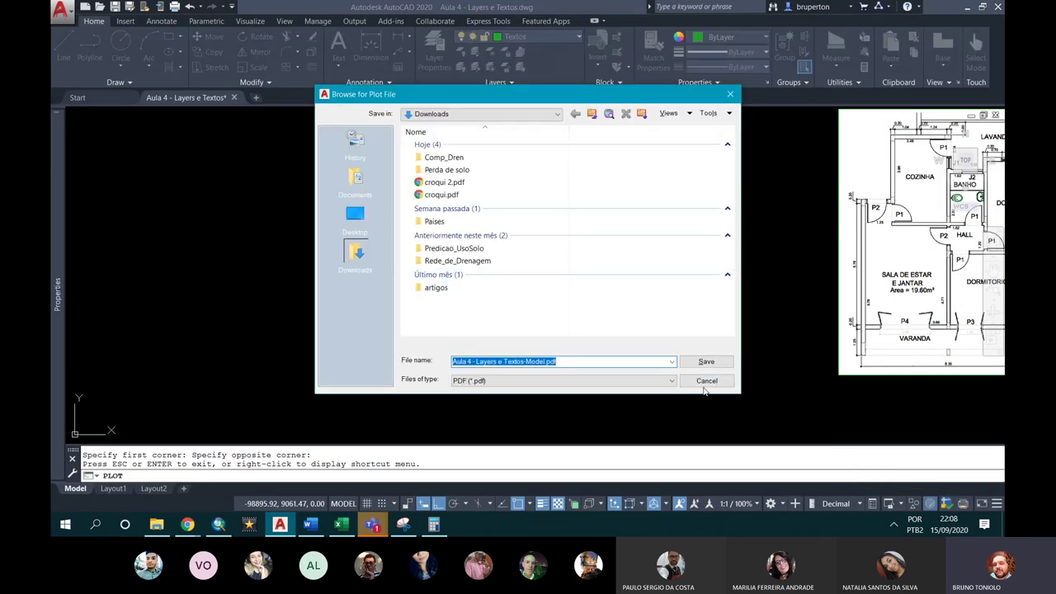
{"action": "left_click", "coordinate": [707, 382]}
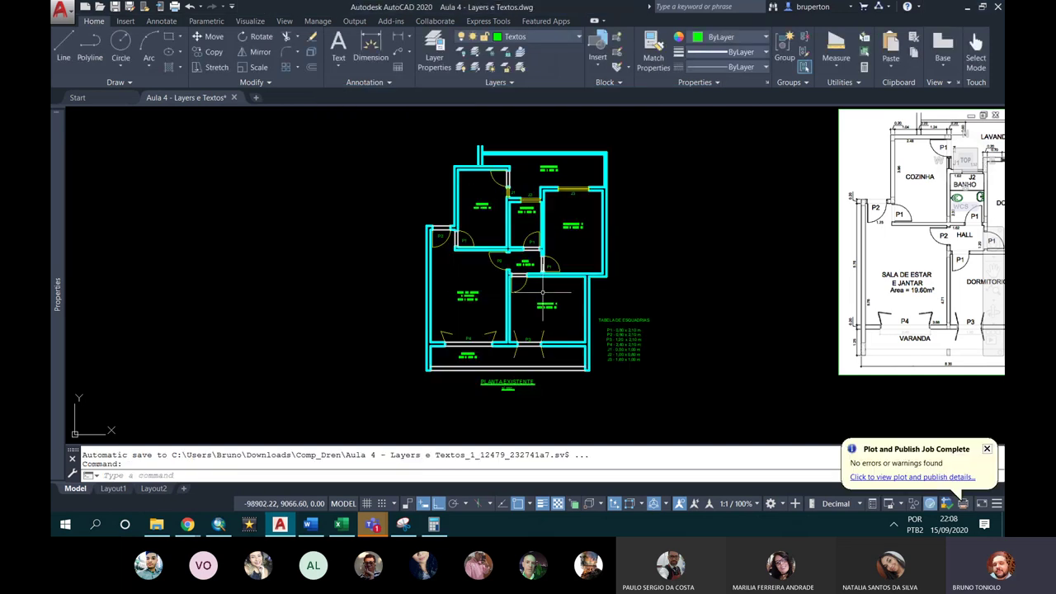
{"action": "scroll", "coordinate": [525, 284], "scroll_direction": "down", "scroll_amount": 2}
{"action": "scroll", "coordinate": [566, 278], "scroll_direction": "up", "scroll_amount": 4}
{"action": "scroll", "coordinate": [566, 278], "scroll_direction": "down", "scroll_amount": 4}
{"action": "scroll", "coordinate": [464, 334], "scroll_direction": "down", "scroll_amount": 2}
{"action": "scroll", "coordinate": [464, 334], "scroll_direction": "up", "scroll_amount": 2}
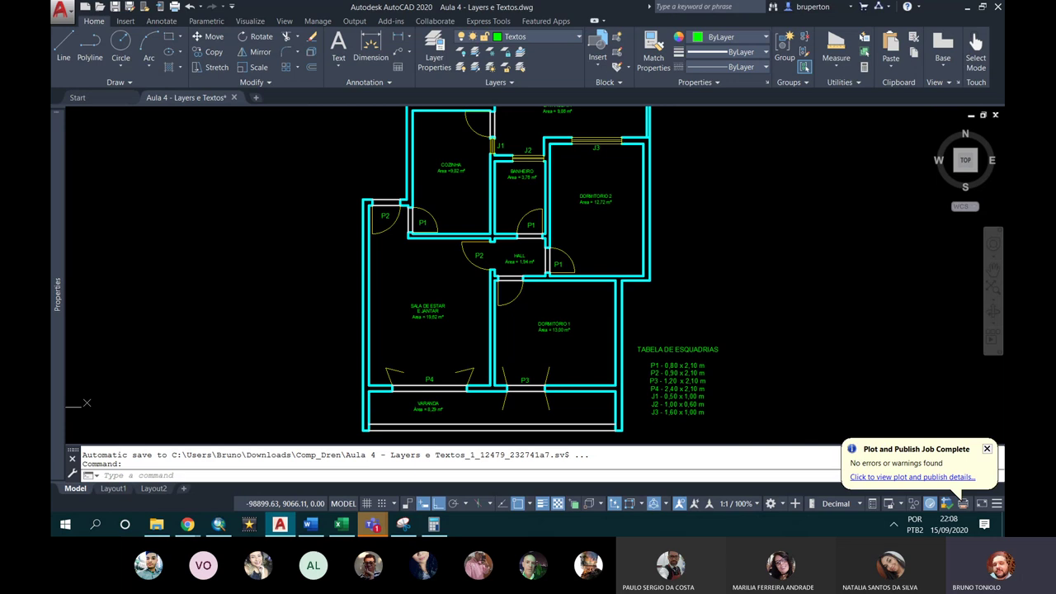
{"action": "scroll", "coordinate": [640, 326], "scroll_direction": "down", "scroll_amount": 2}
{"action": "scroll", "coordinate": [631, 322], "scroll_direction": "up", "scroll_amount": 2}
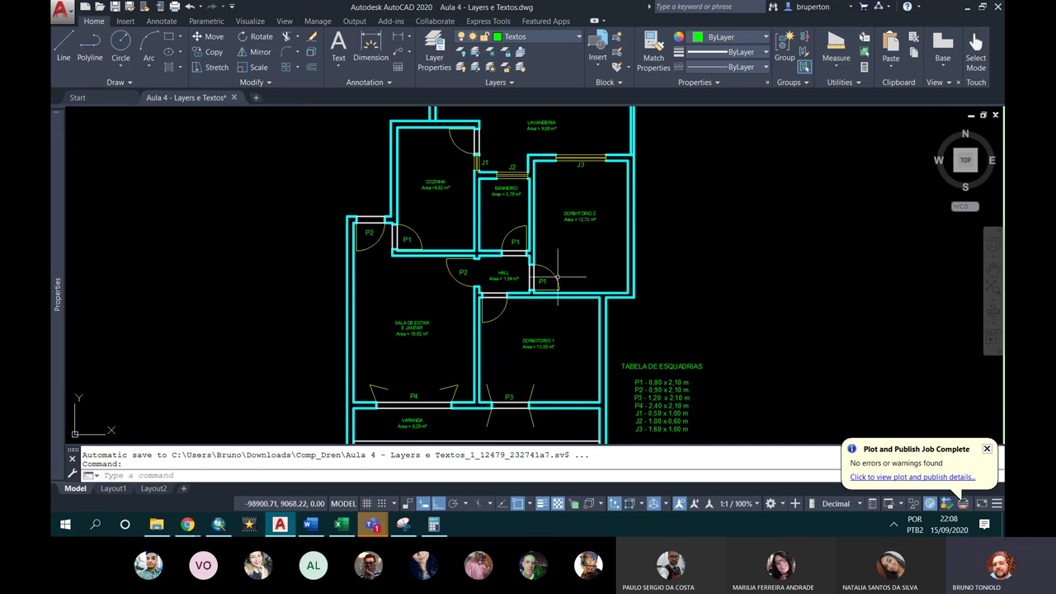
{"action": "scroll", "coordinate": [558, 274], "scroll_direction": "down", "scroll_amount": 2}
{"action": "scroll", "coordinate": [532, 330], "scroll_direction": "up", "scroll_amount": 2}
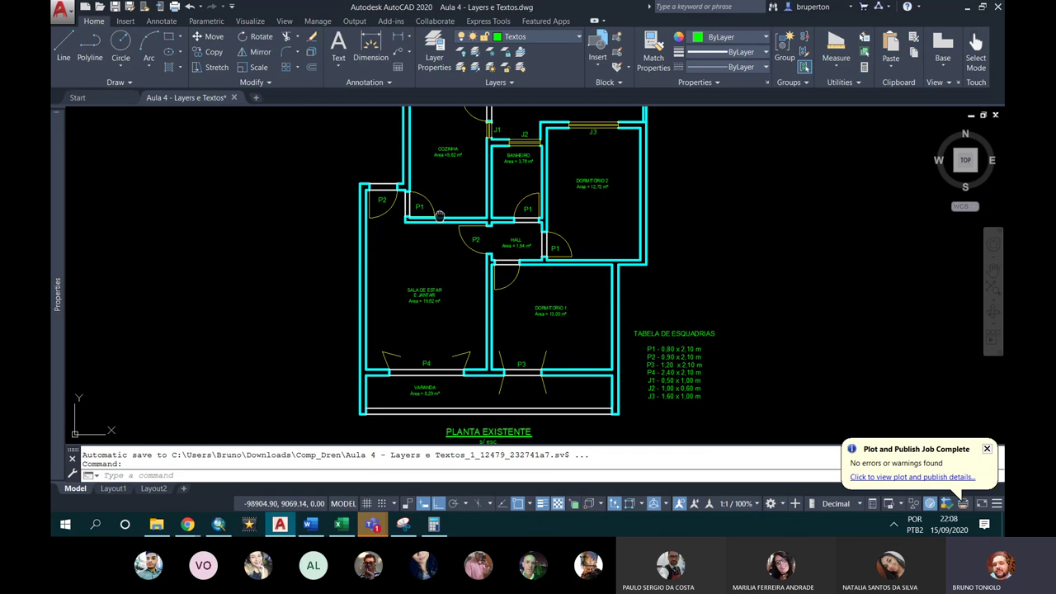
{"action": "middle_click_drag", "start_coordinate": [406, 196], "coordinate": [499, 155]}
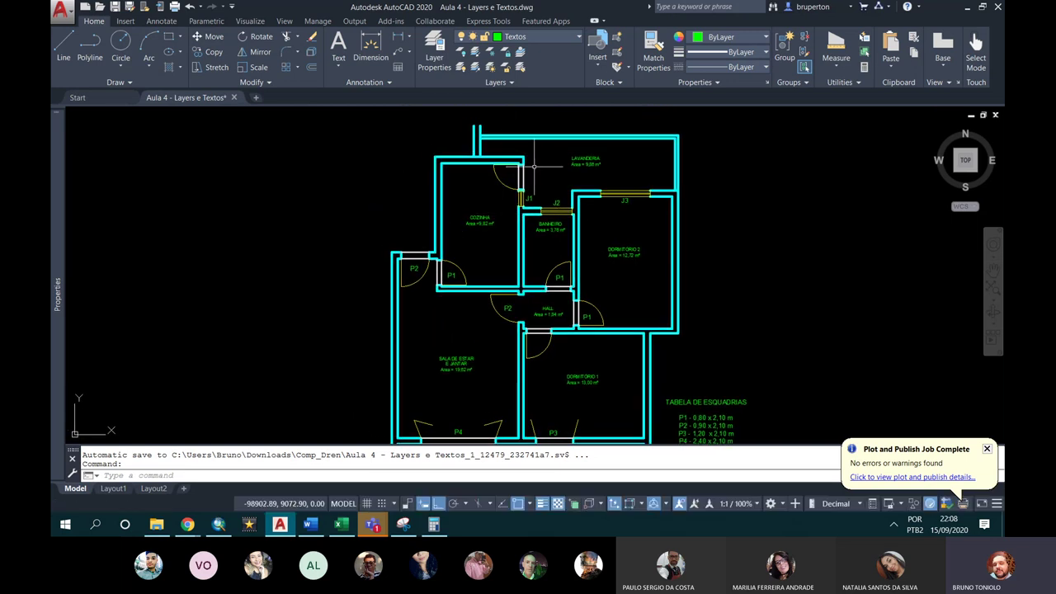
{"action": "middle_click_drag", "start_coordinate": [577, 228], "coordinate": [549, 197]}
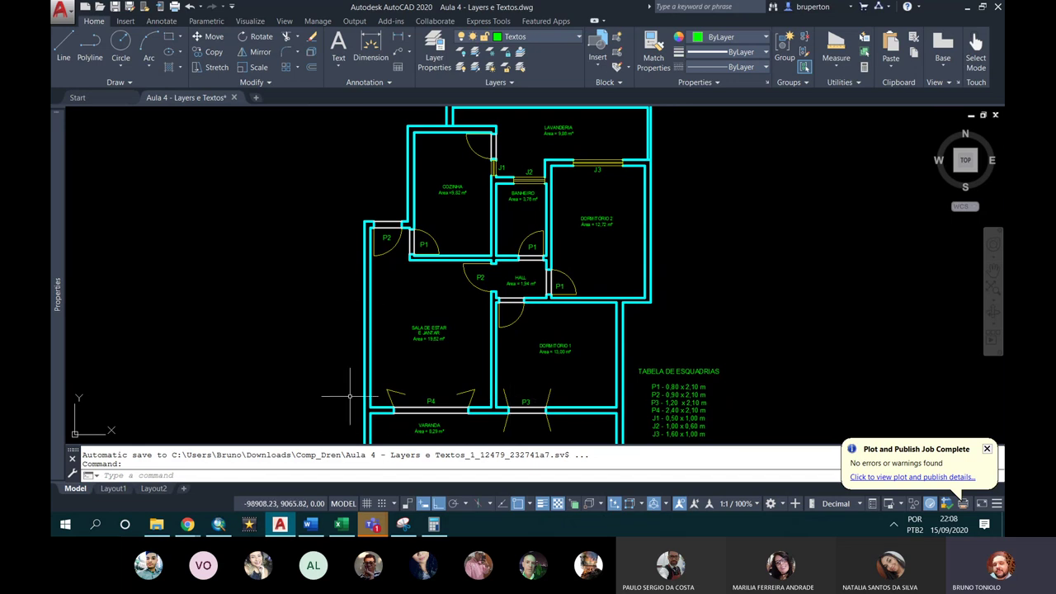
{"action": "mouse_move", "coordinate": [372, 525]}
{"action": "left_click", "coordinate": [332, 467]}
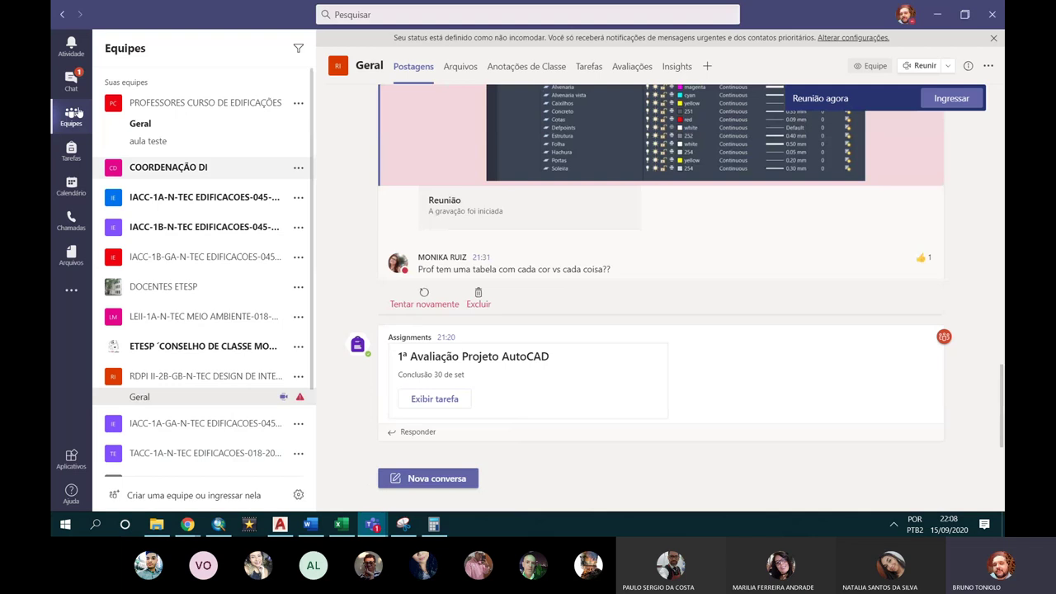
{"action": "left_click", "coordinate": [585, 79]}
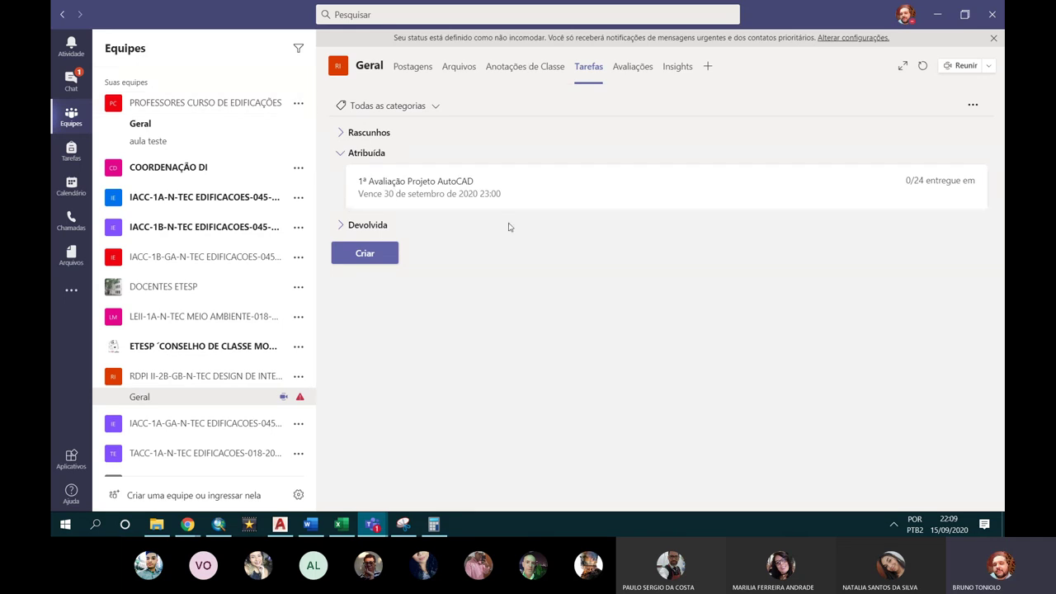
{"action": "left_click", "coordinate": [937, 18]}
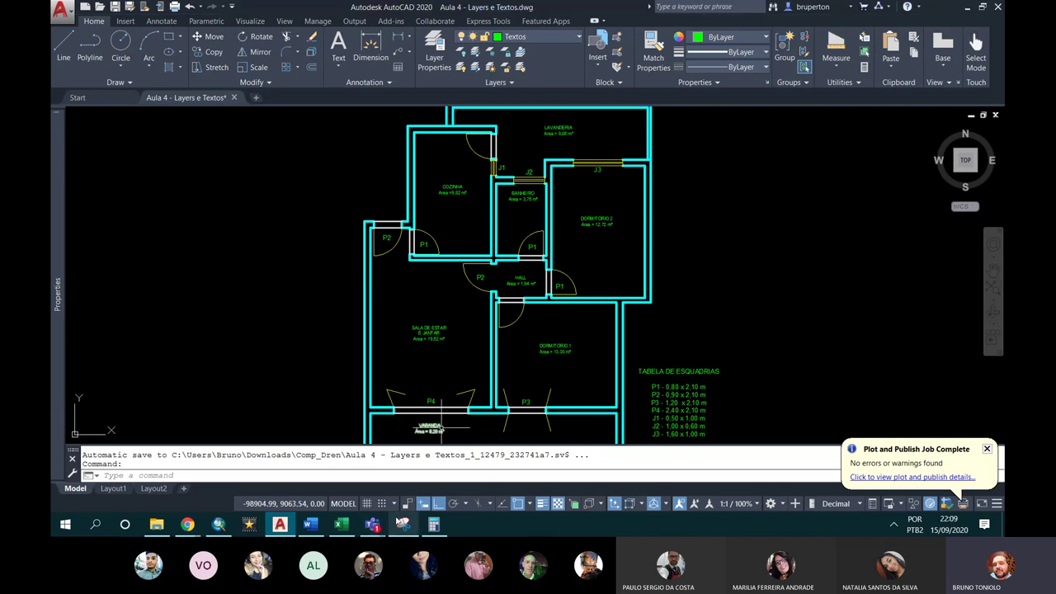
{"action": "mouse_move", "coordinate": [373, 525]}
{"action": "left_click", "coordinate": [418, 469]}
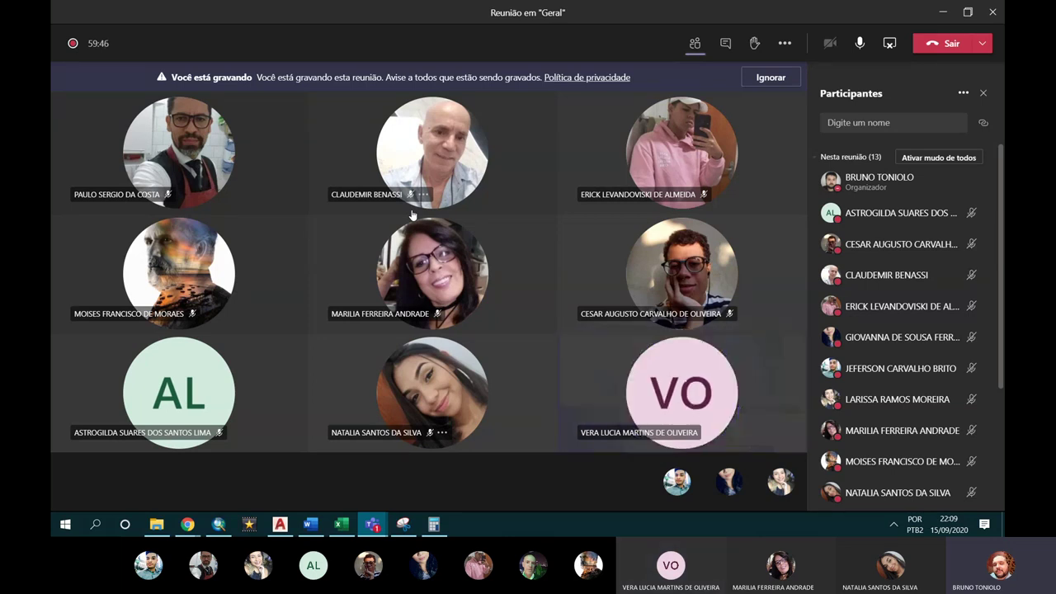
Step: End the screen share in the Teams class call, leaving the participant video grid
{"action": "left_click", "coordinate": [963, 92]}
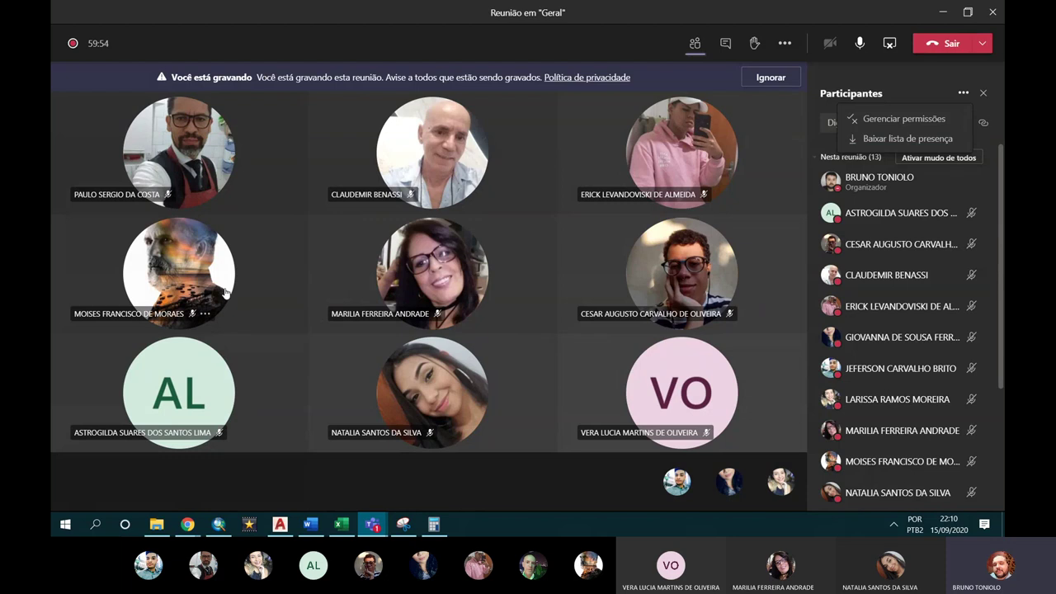
{"action": "scroll", "coordinate": [951, 457], "scroll_direction": "down", "scroll_amount": 3}
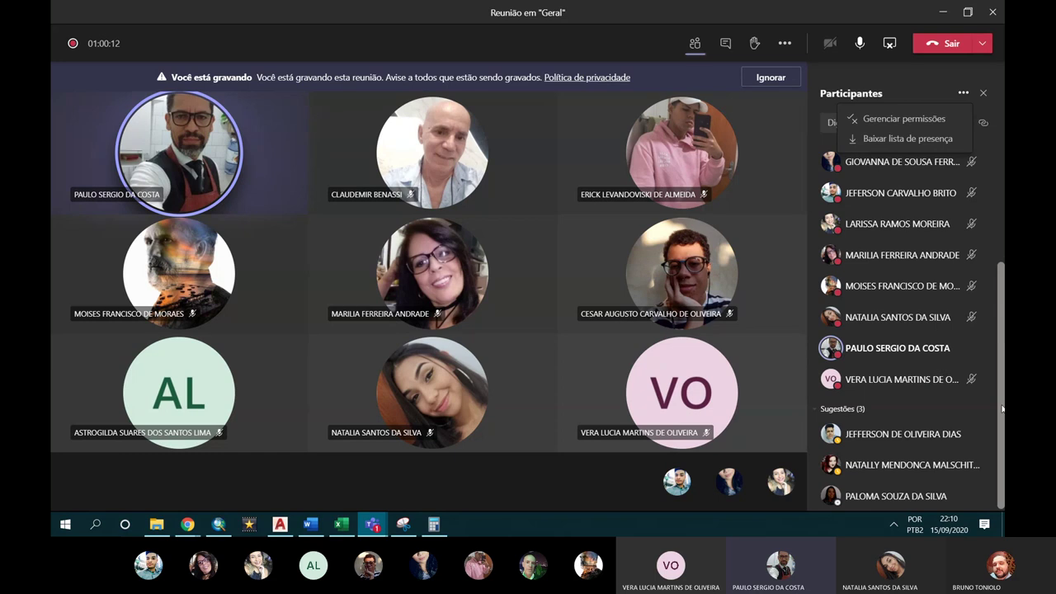
{"action": "left_click", "coordinate": [890, 43]}
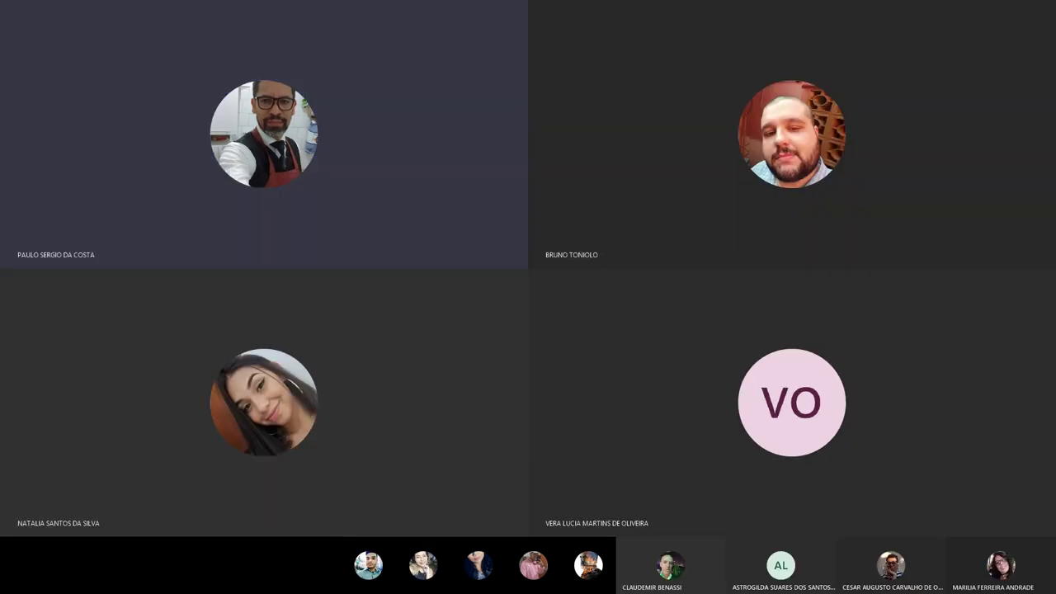
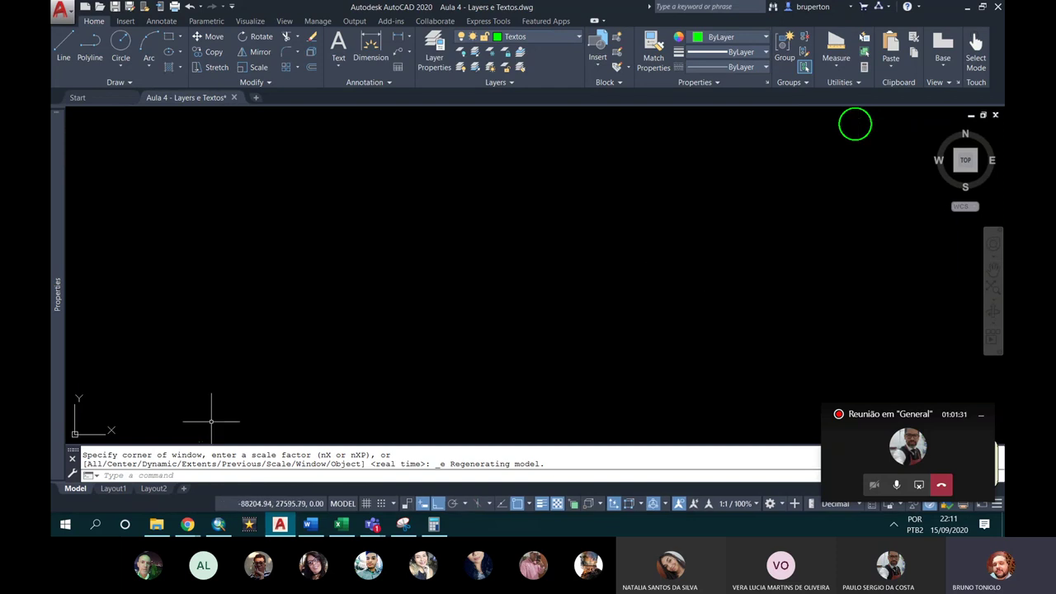
Step: Pan and rezoom the empty drawing, then bring the Teams meeting to the front
{"action": "middle_click_drag", "start_coordinate": [304, 269], "coordinate": [314, 266]}
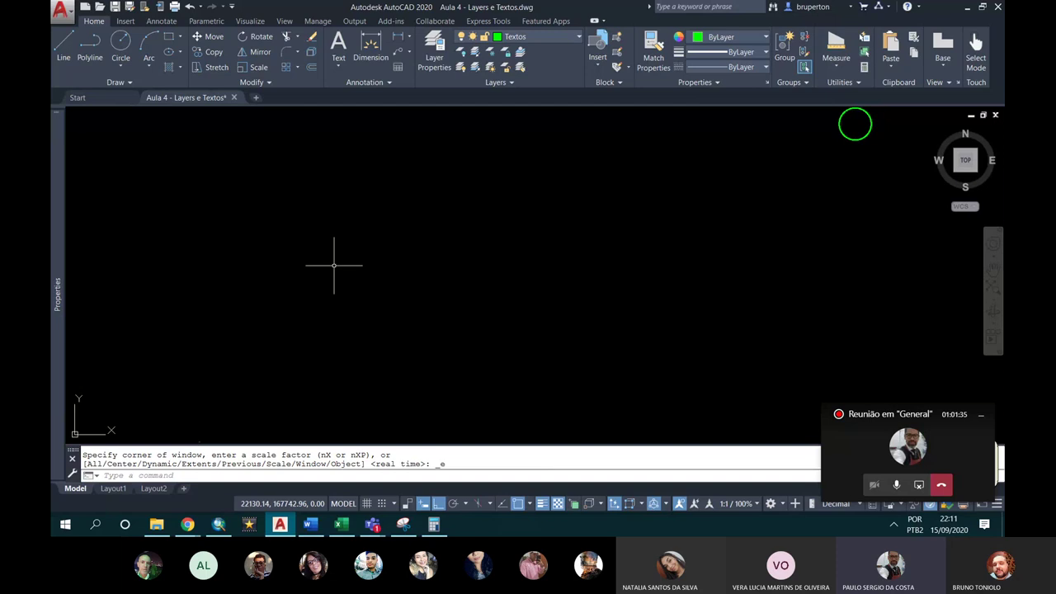
{"action": "scroll", "coordinate": [396, 281], "scroll_direction": "down", "scroll_amount": 5}
{"action": "scroll", "coordinate": [640, 434], "scroll_direction": "up", "scroll_amount": 3}
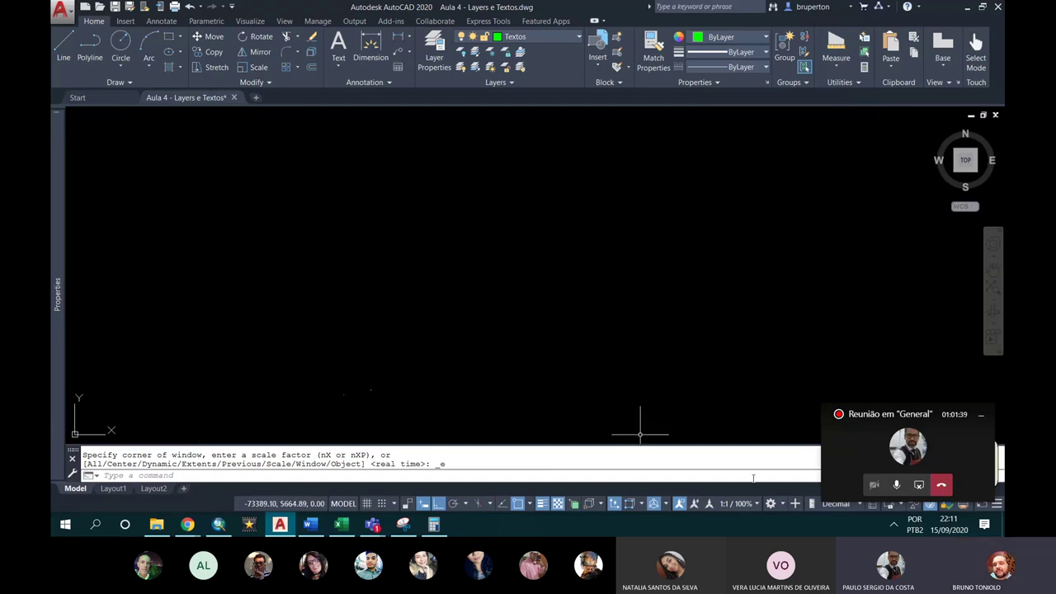
{"action": "key", "text": "alt+Tab"}
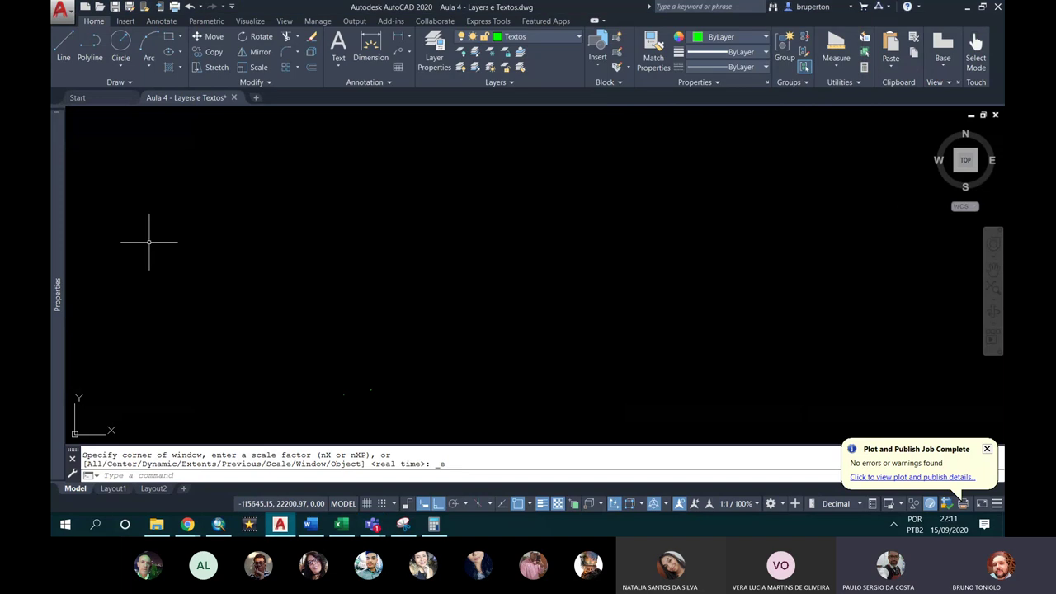
Step: Reopen and maximize the Teams meeting window, then return AutoCAD to the front
{"action": "key", "text": "alt+Tab"}
{"action": "mouse_move", "coordinate": [372, 525]}
{"action": "left_click", "coordinate": [417, 455]}
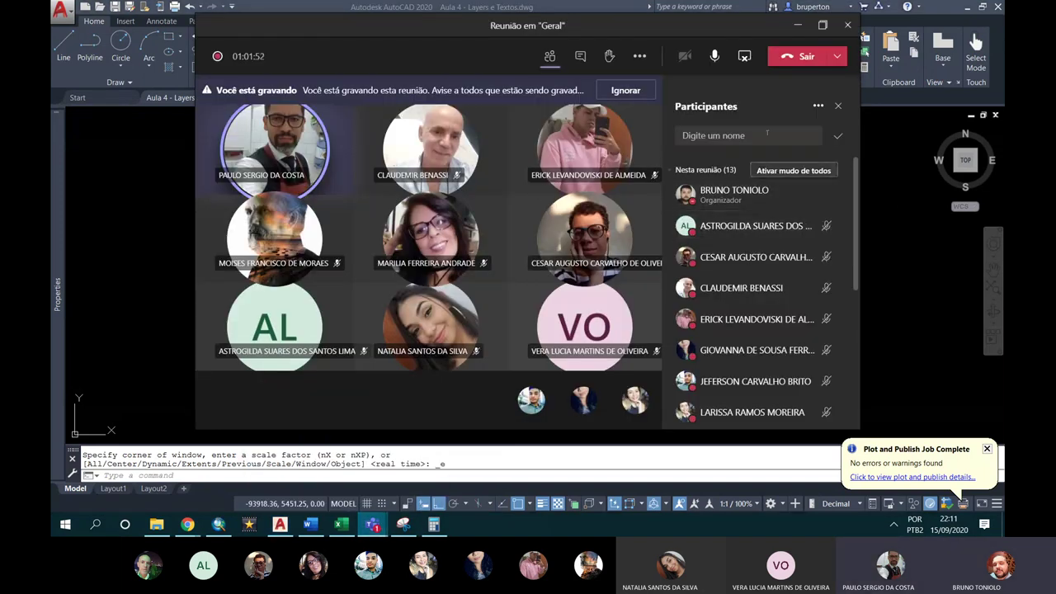
{"action": "left_click", "coordinate": [823, 25]}
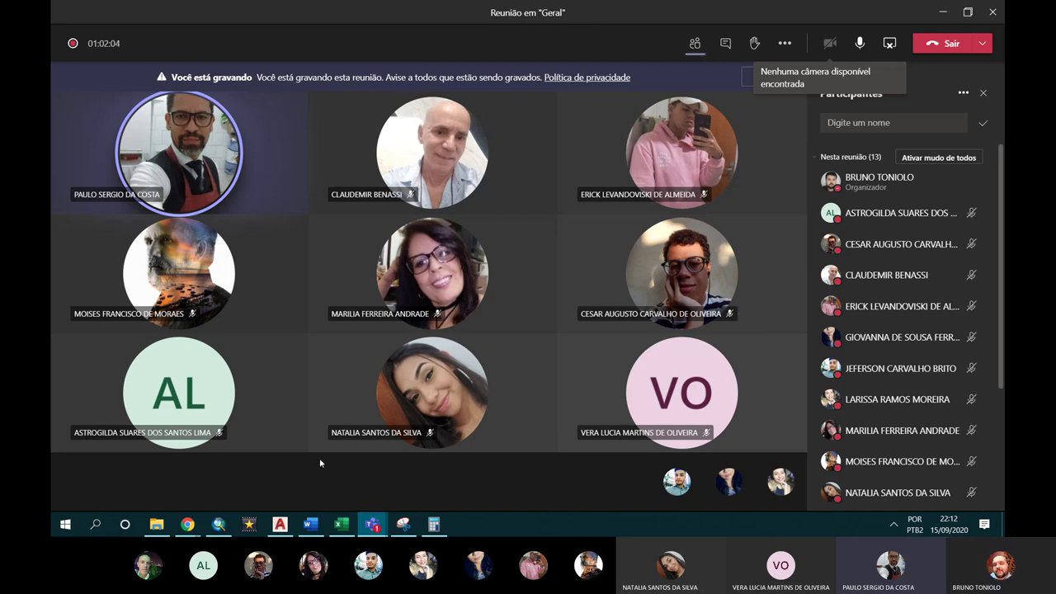
{"action": "left_click", "coordinate": [280, 524]}
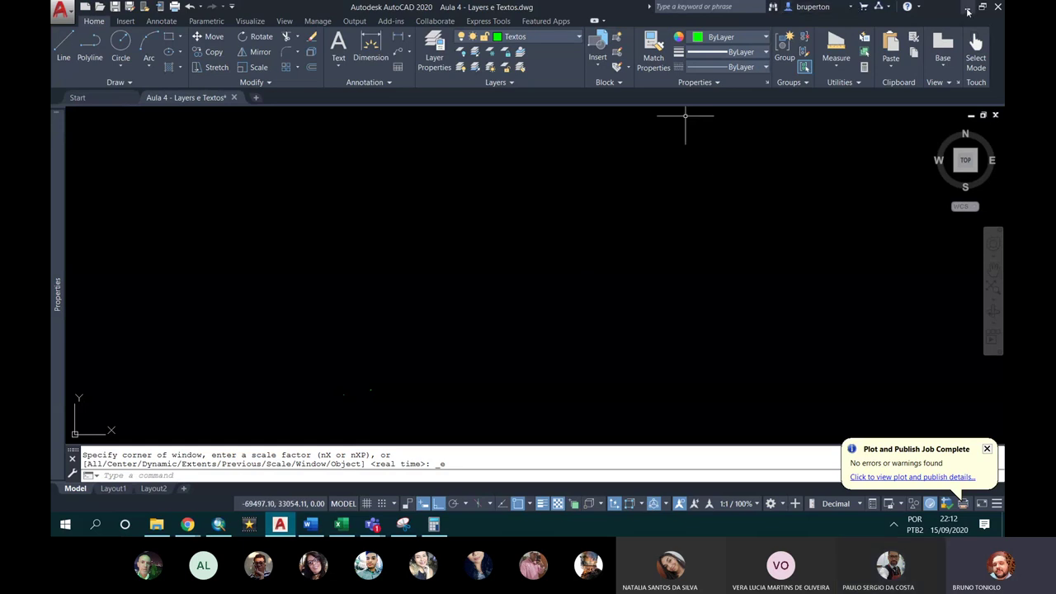
Step: Minimize the AutoCAD window to reveal the maximized Teams meeting
{"action": "left_click", "coordinate": [966, 6]}
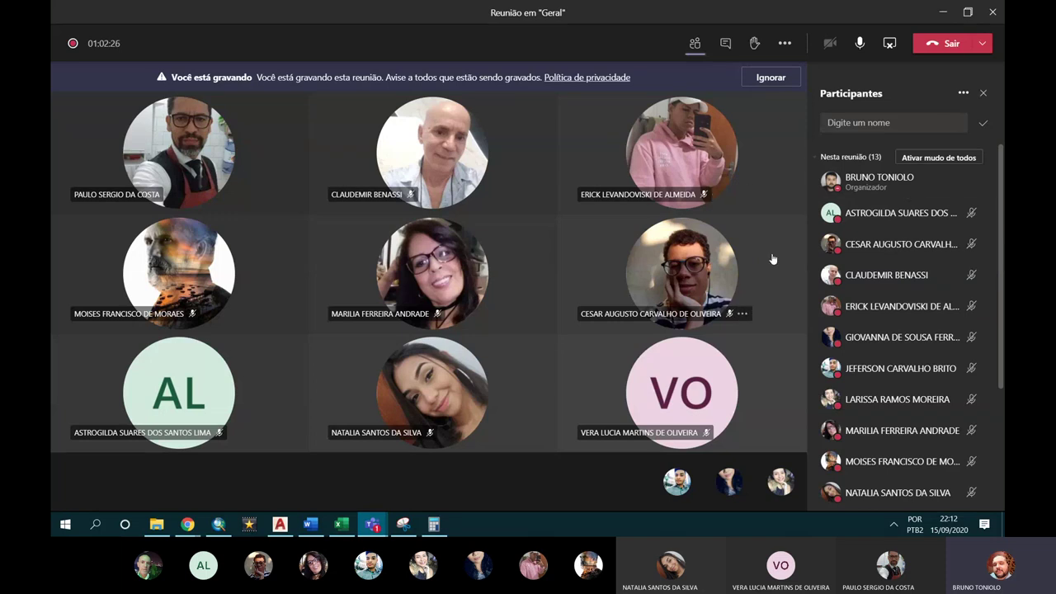
{"action": "mouse_move", "coordinate": [433, 272]}
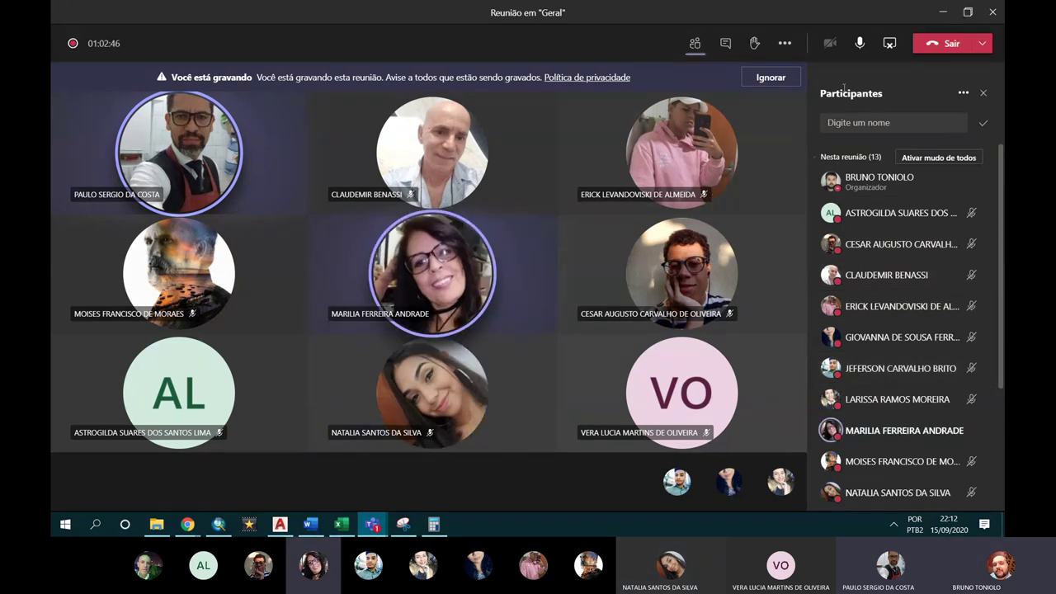
Step: Stop sharing the screen in the Teams meeting
{"action": "left_click", "coordinate": [888, 51]}
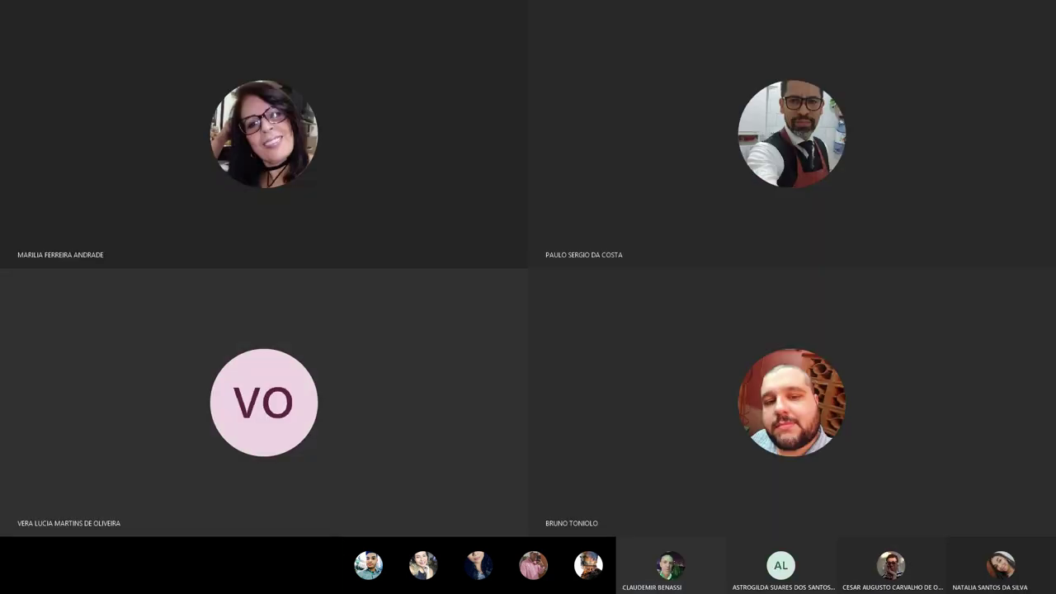